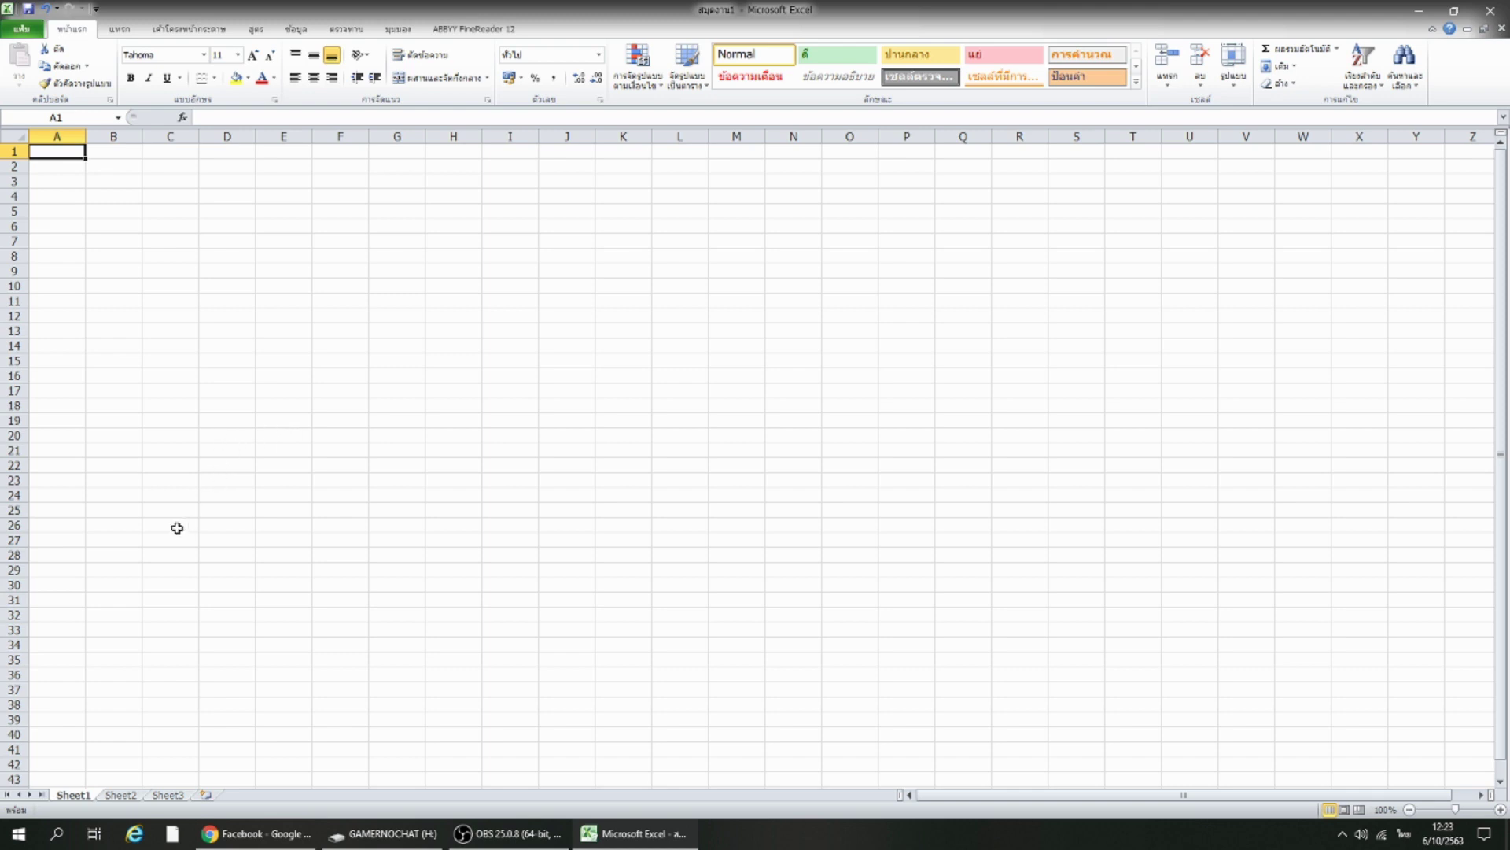
On Sheet2, highlight the first region's provinces in A2:A10.
left_click(122, 794)
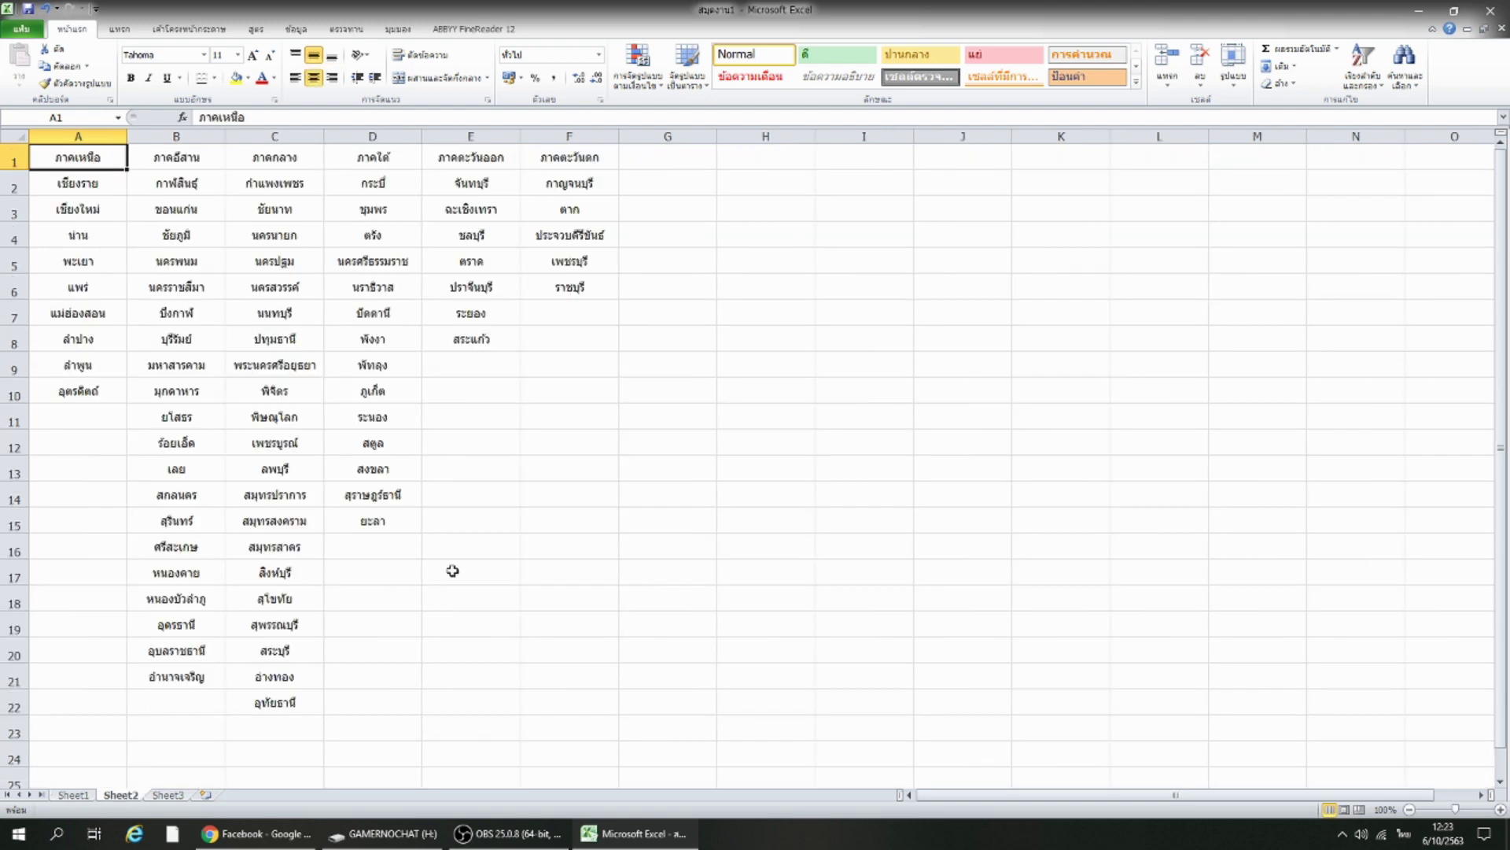
left_click(553, 505)
left_click(694, 393)
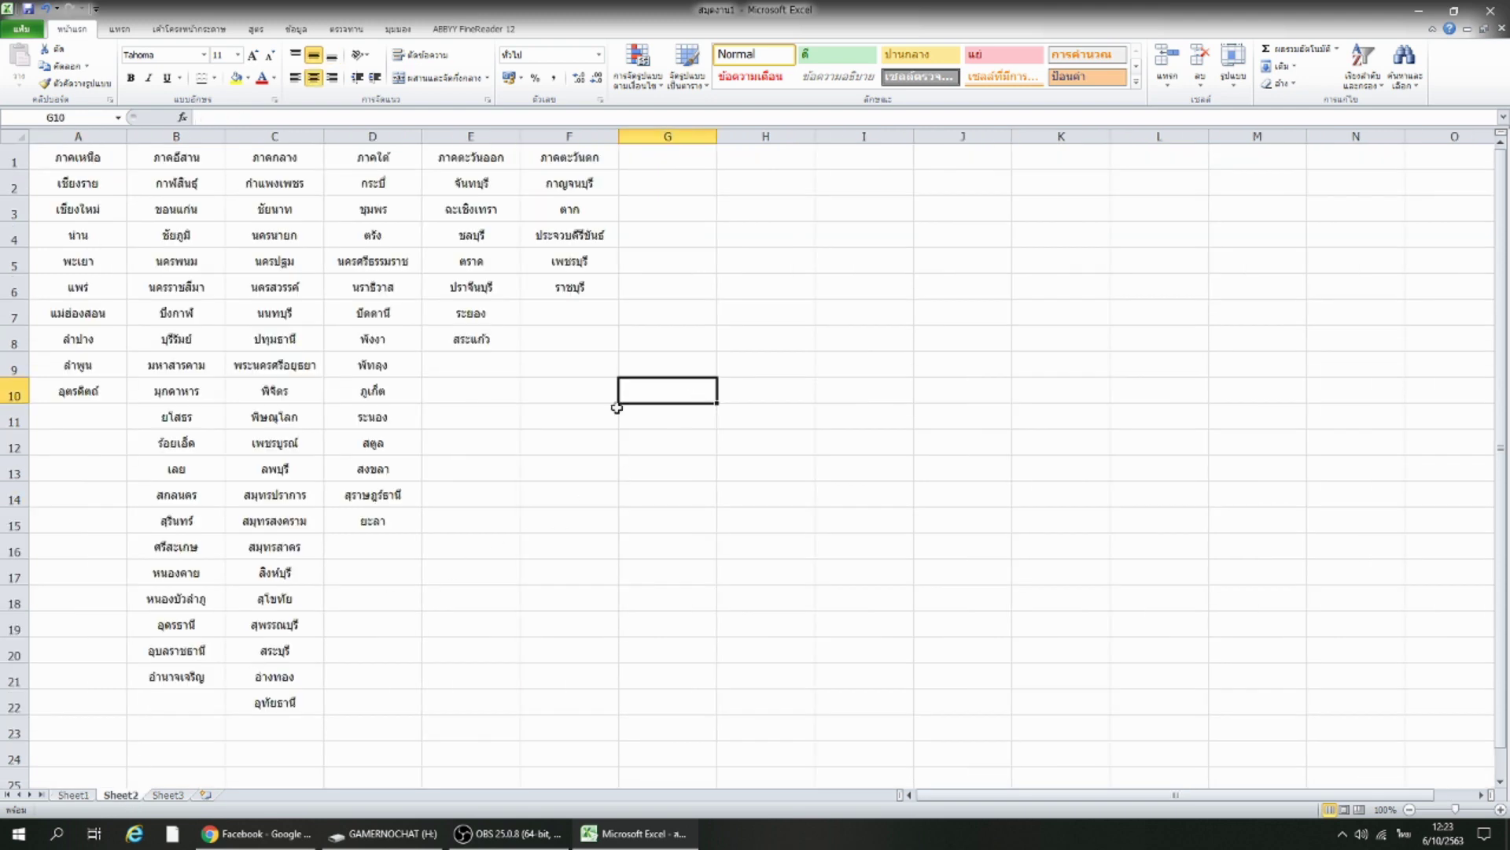
left_click_drag(89, 184, 83, 391)
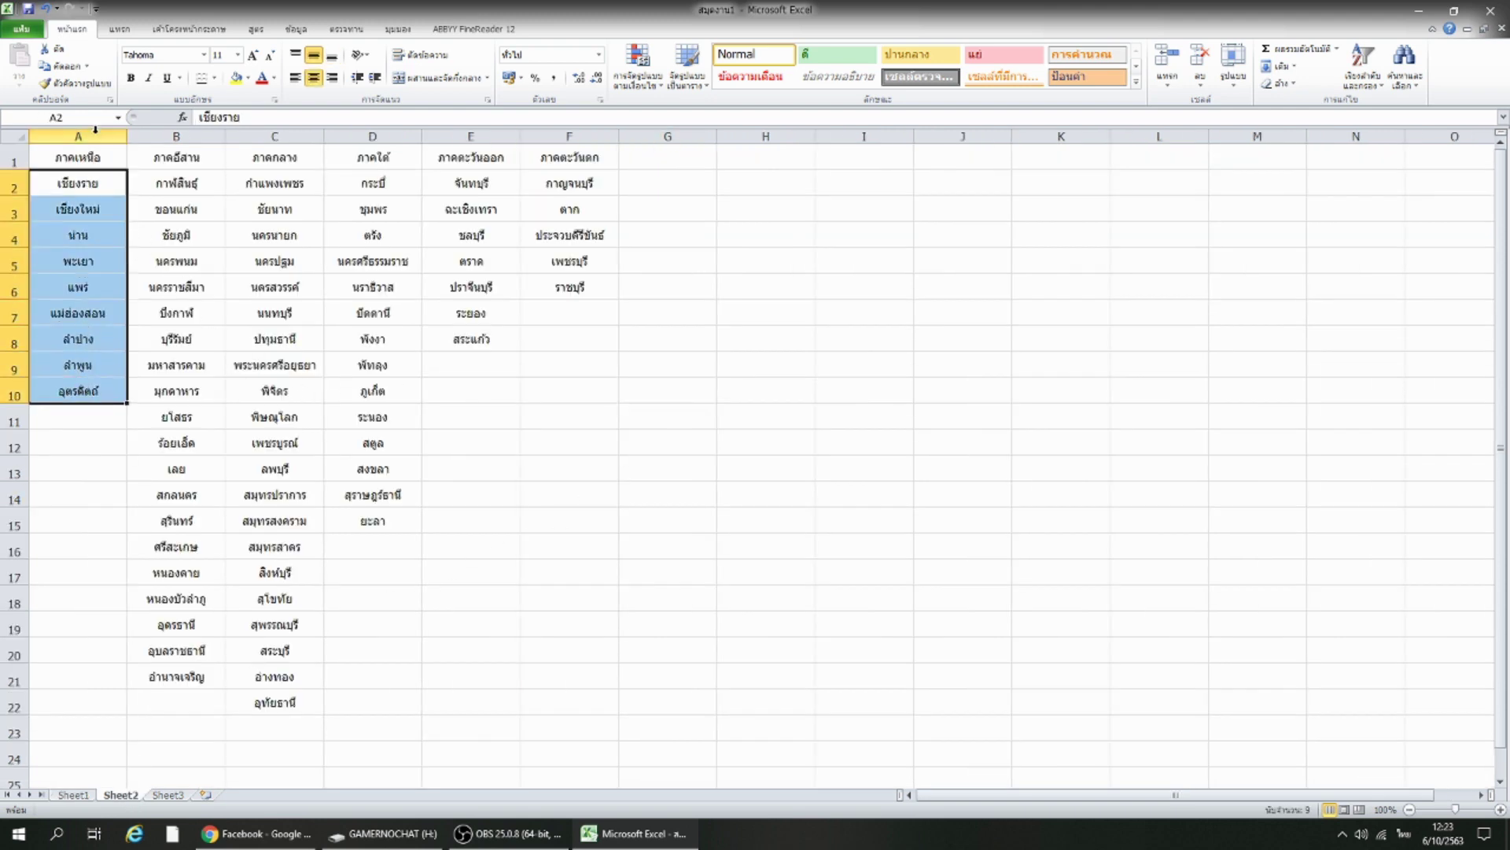
left_click(98, 156)
left_click_drag(98, 180, 96, 387)
Highlight the province lists in columns B through F, then return to Sheet1.
left_click_drag(187, 182, 177, 677)
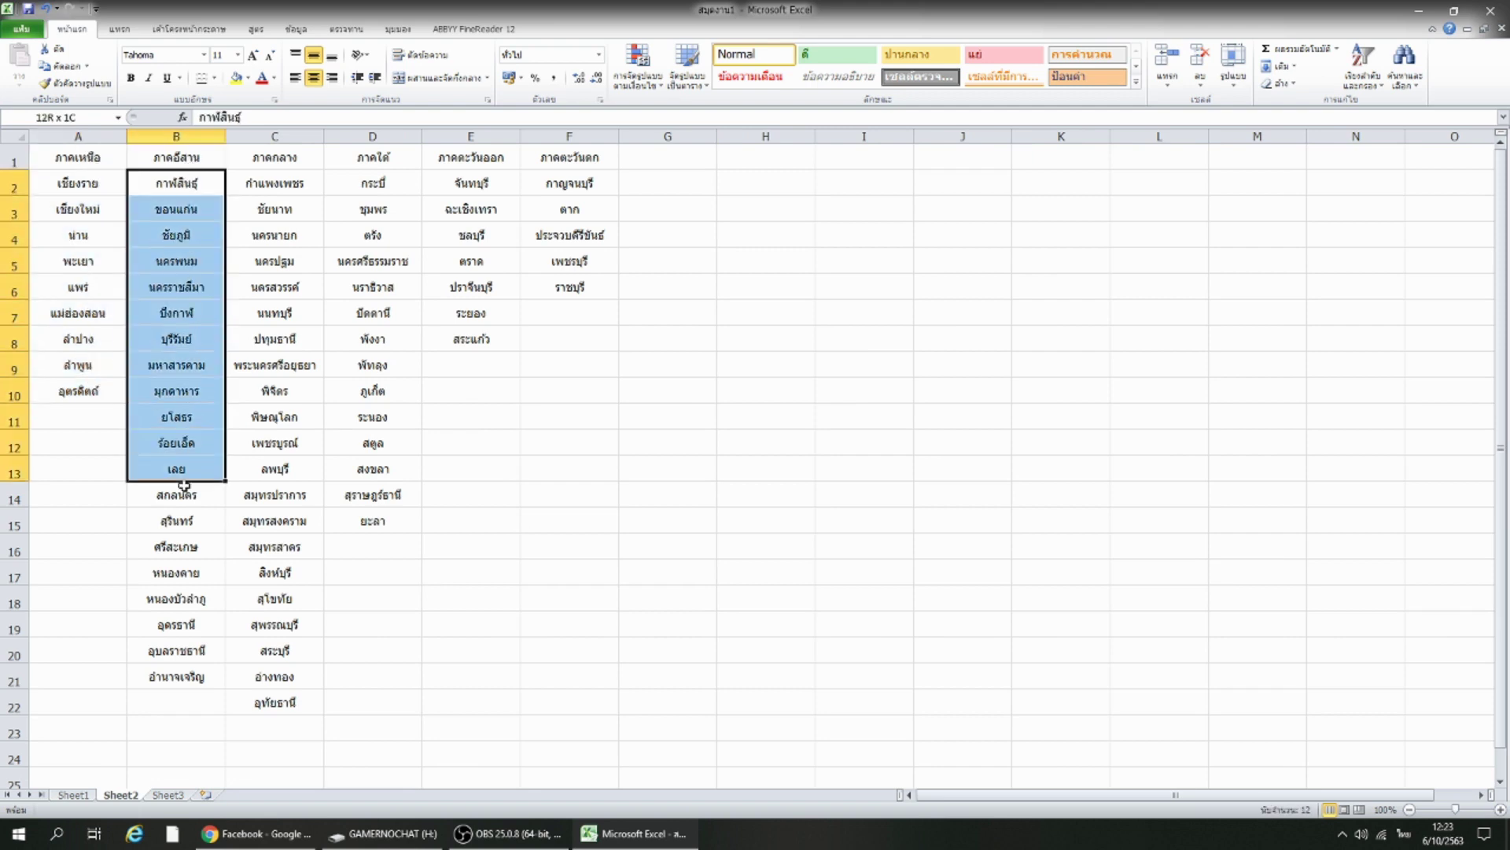
left_click_drag(282, 182, 275, 702)
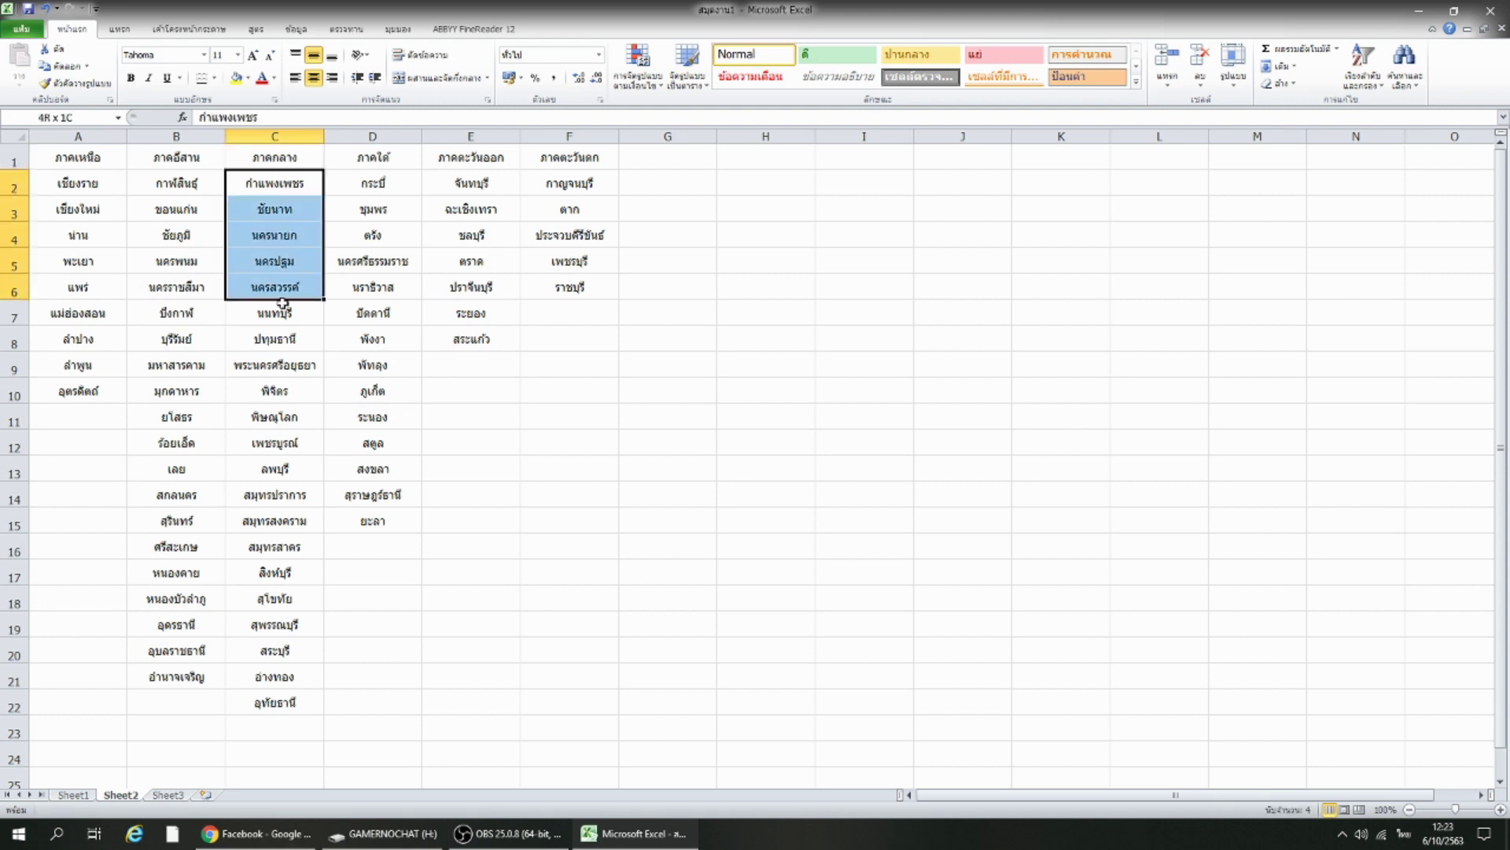
left_click_drag(370, 182, 373, 519)
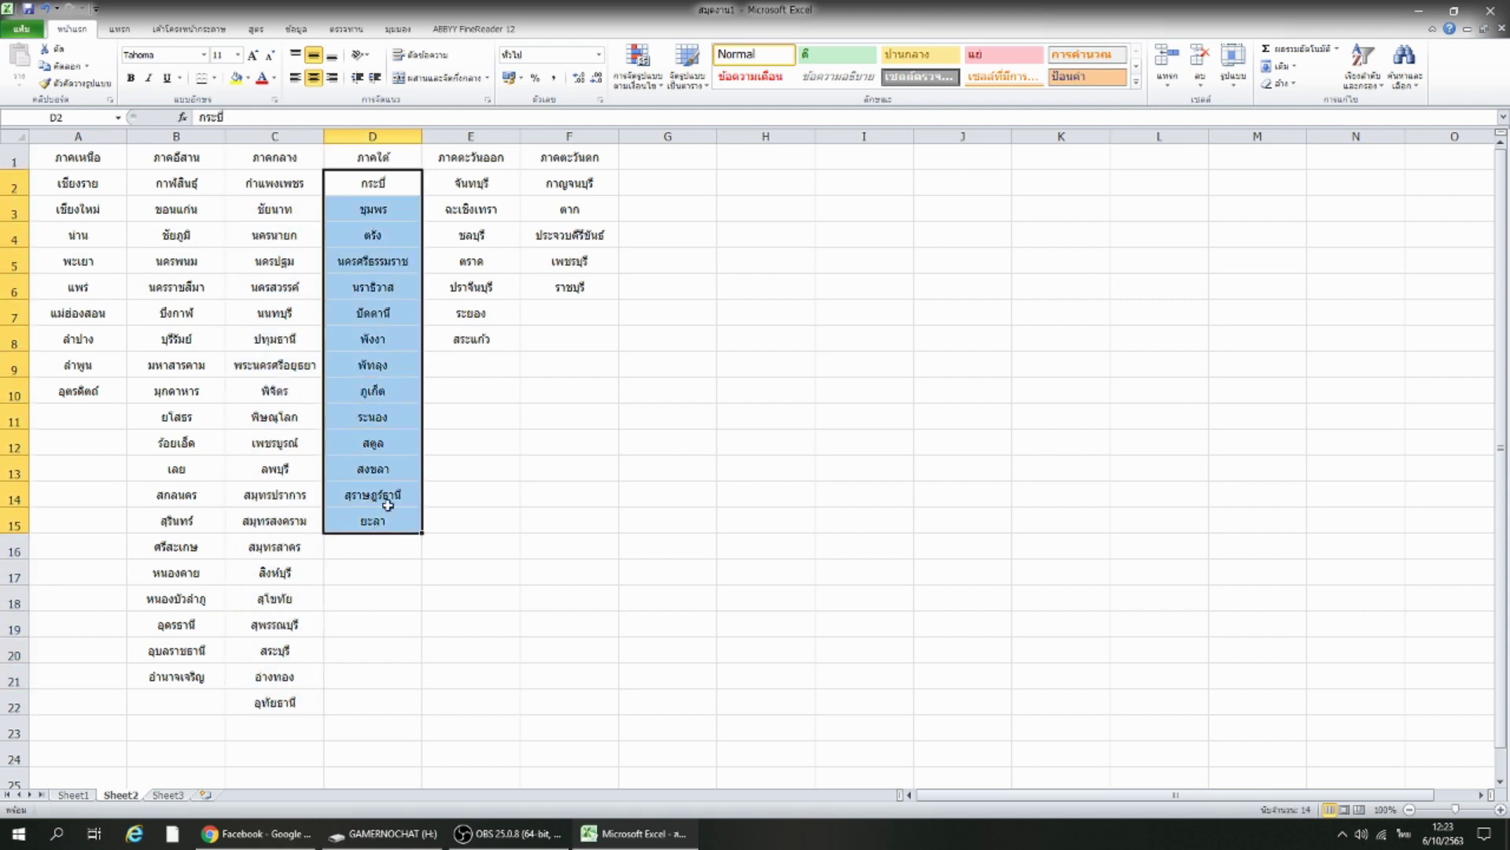
left_click_drag(471, 182, 492, 329)
left_click_drag(572, 187, 570, 283)
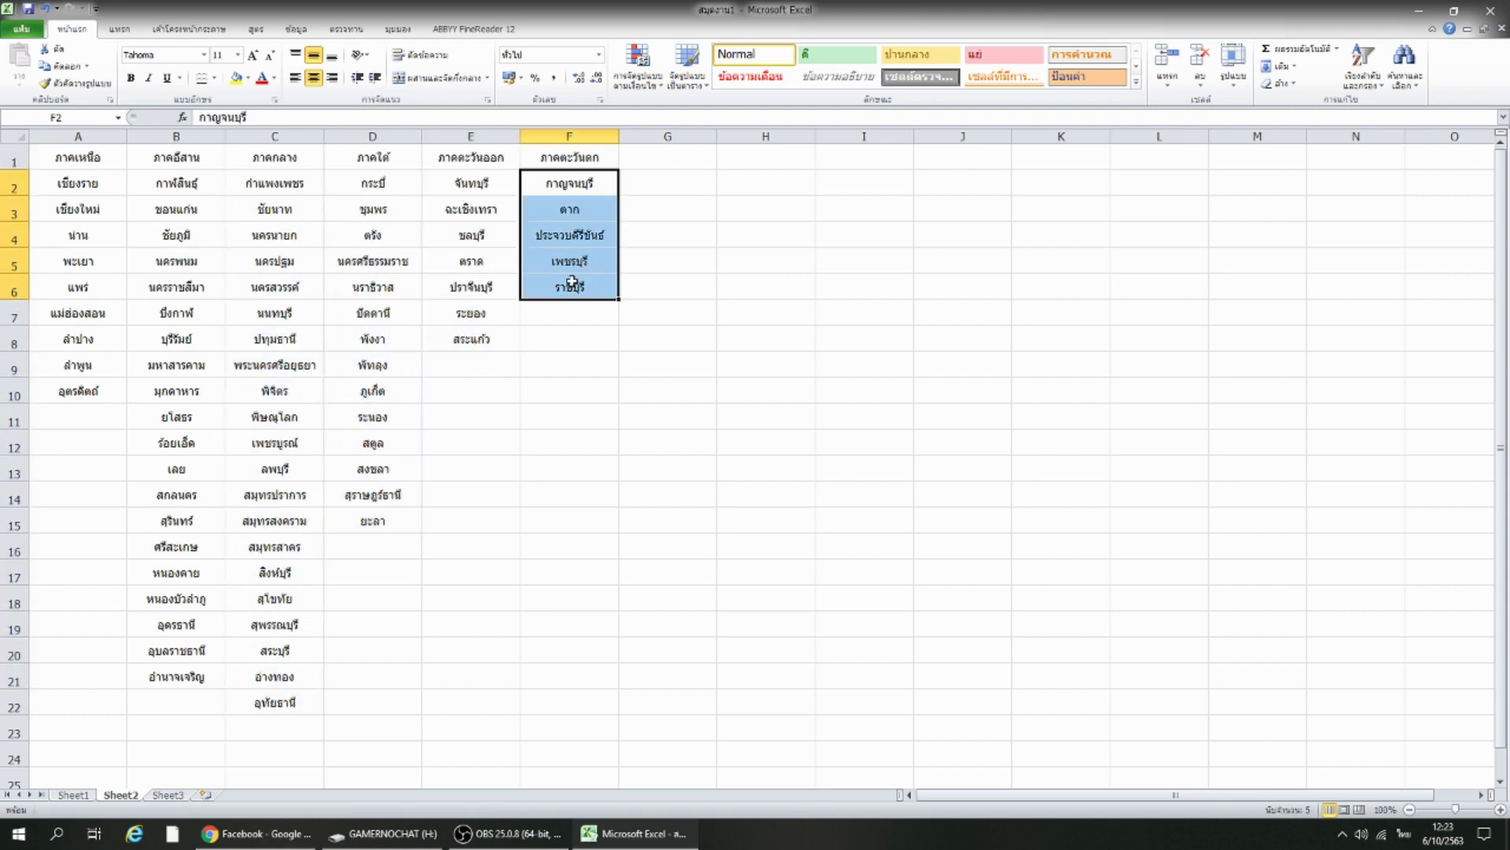
left_click(675, 252)
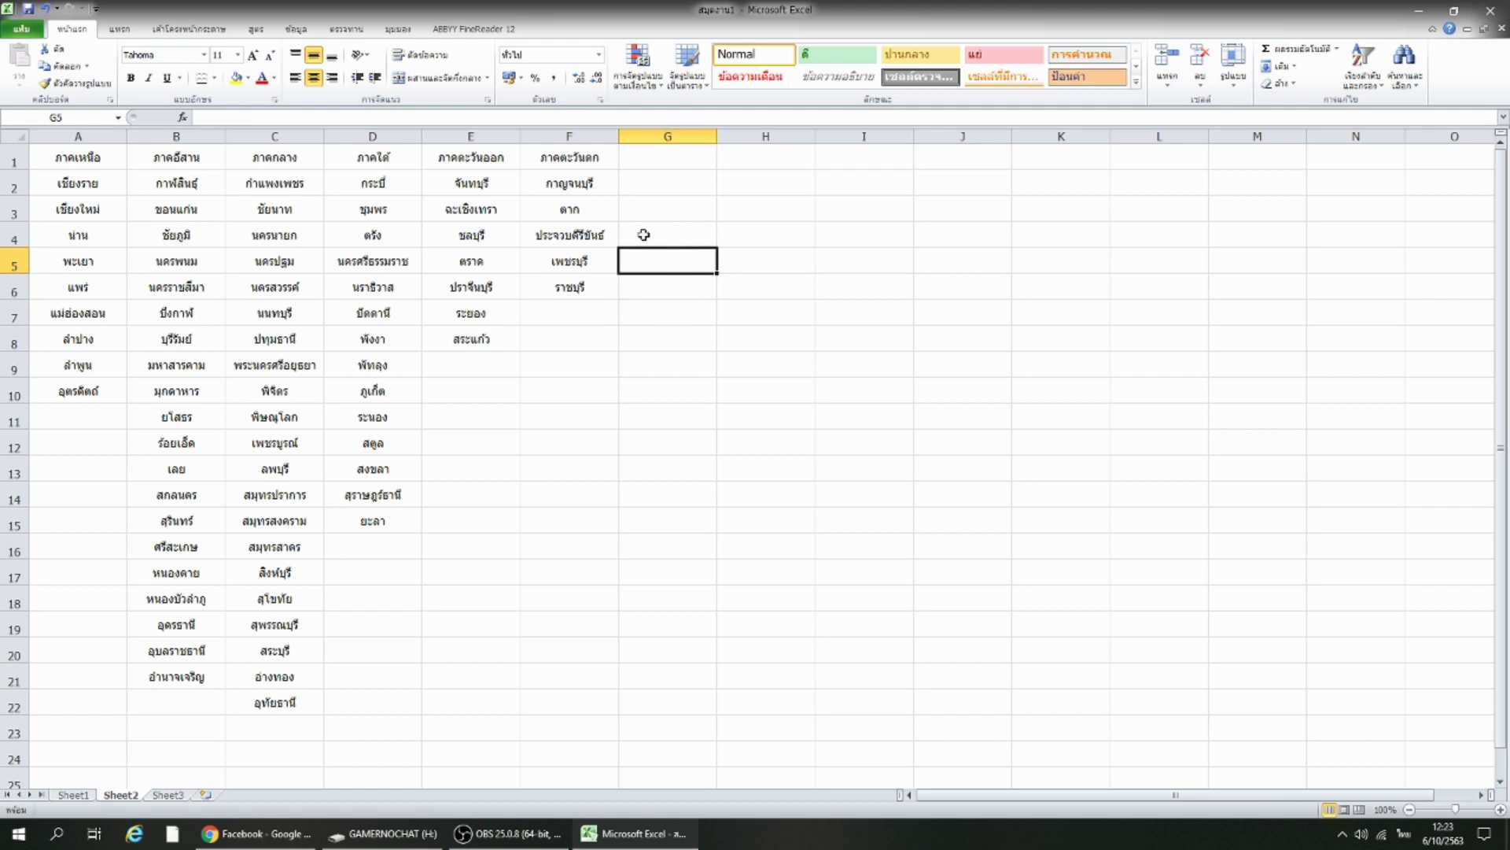
left_click(74, 796)
Select all of Sheet1 and set the row height to 3.
left_click(110, 211)
left_click(20, 132)
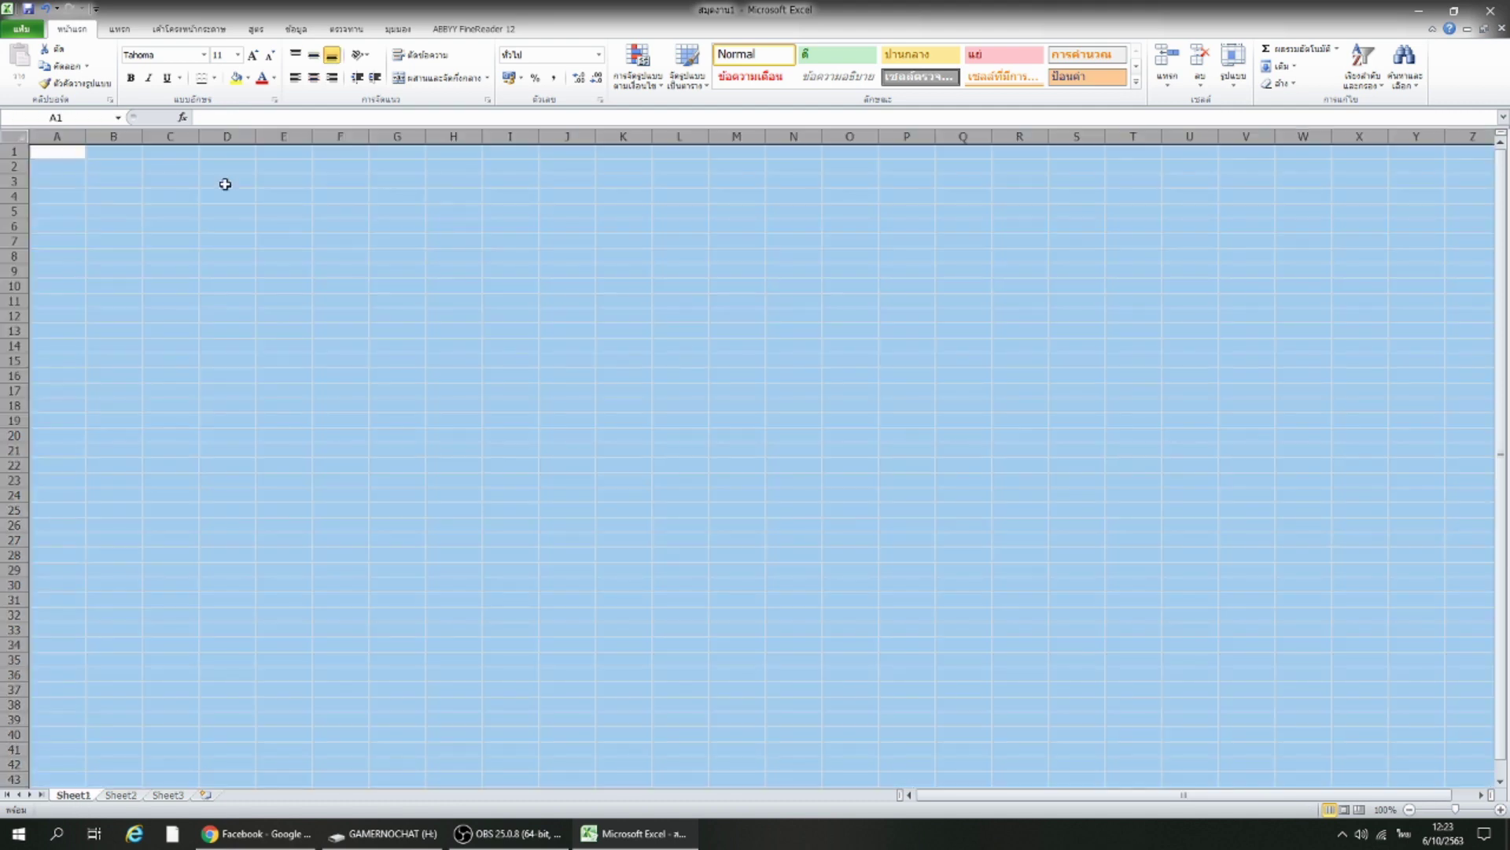
left_click(118, 196)
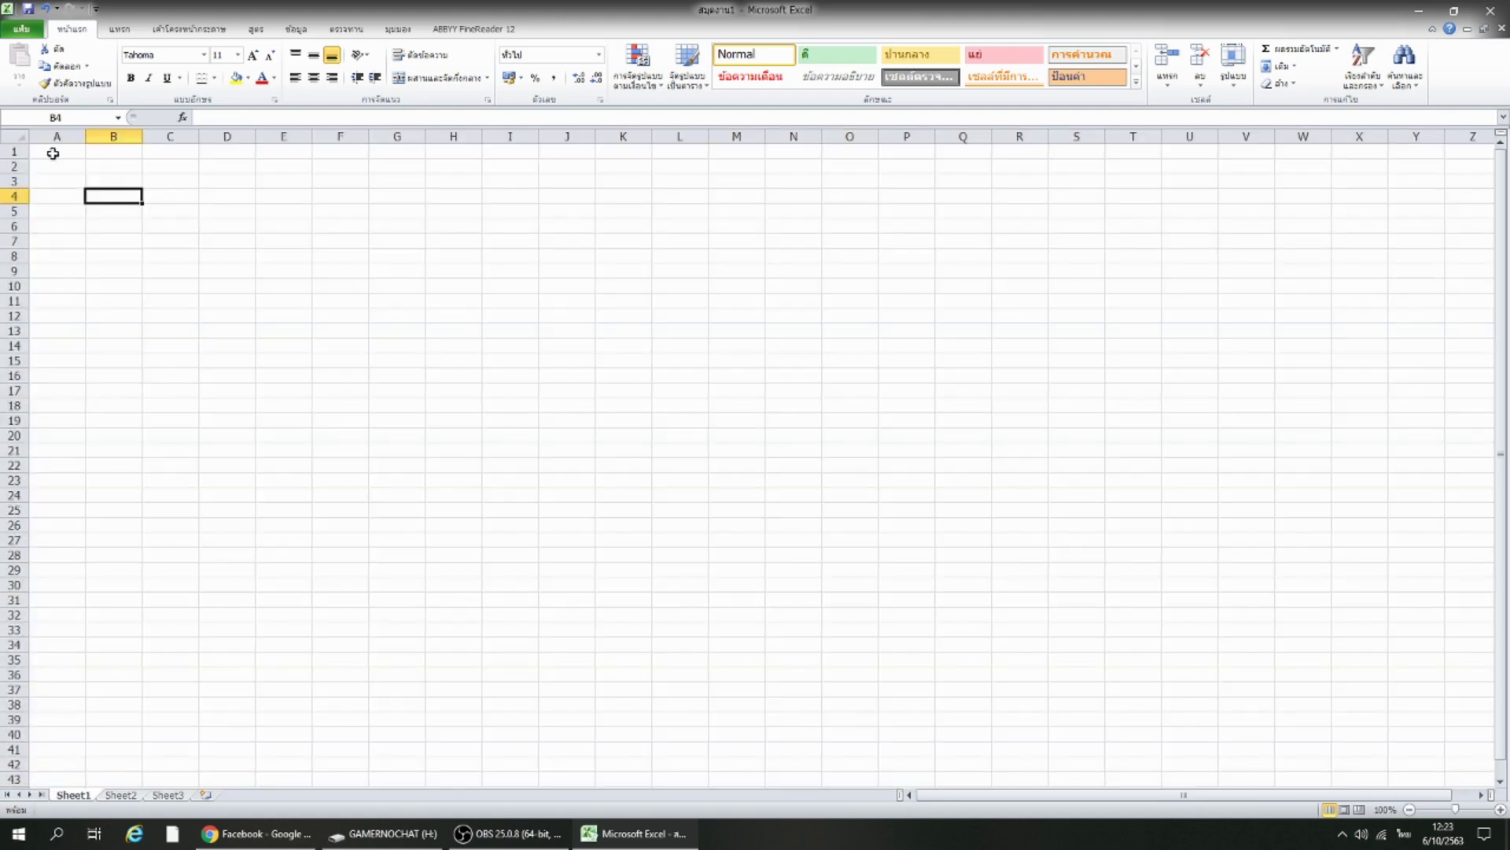
left_click(47, 168)
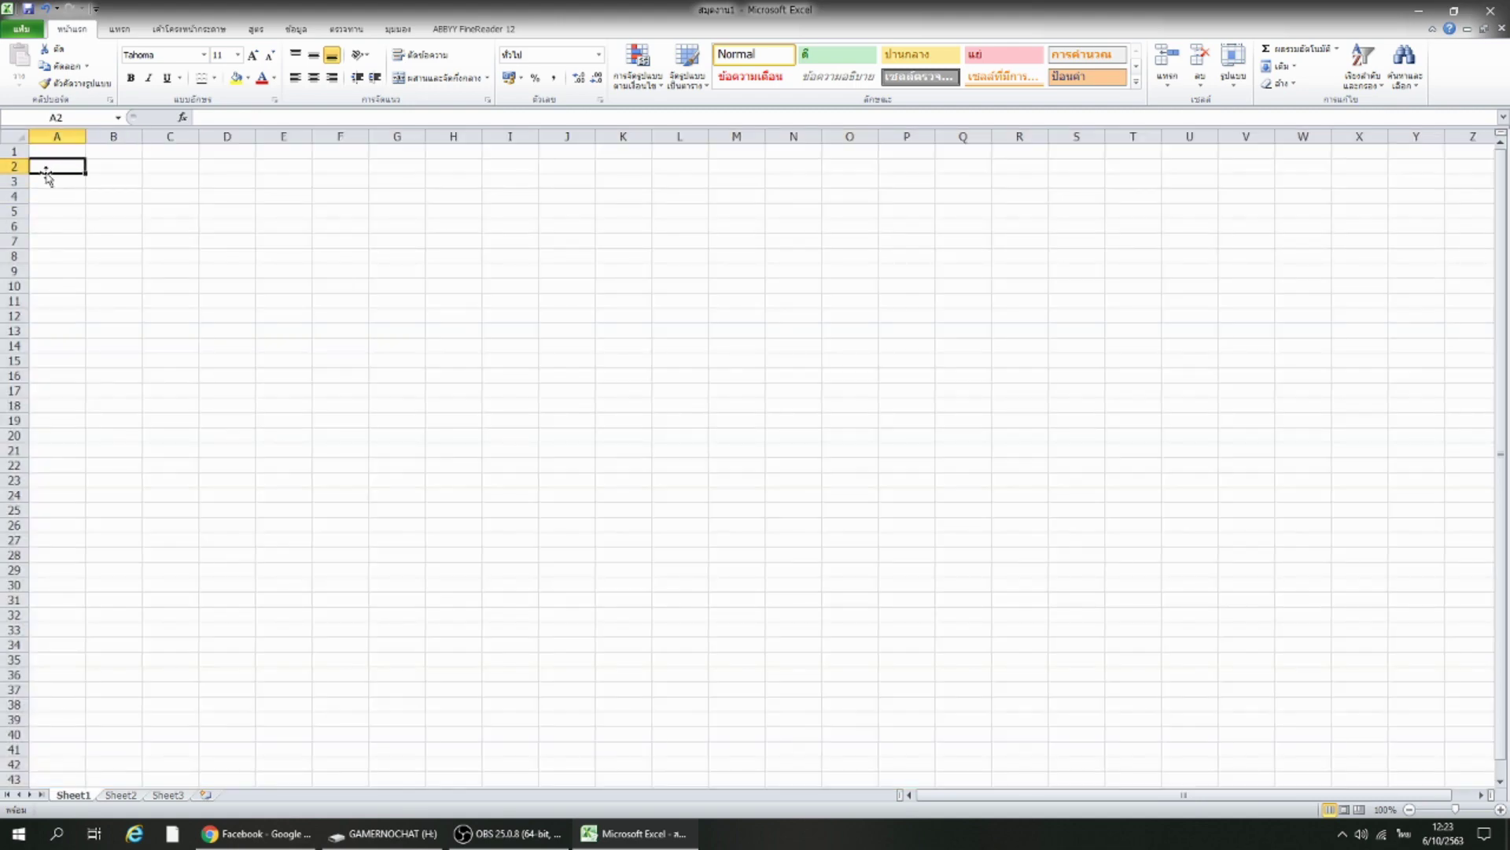
left_click(10, 138)
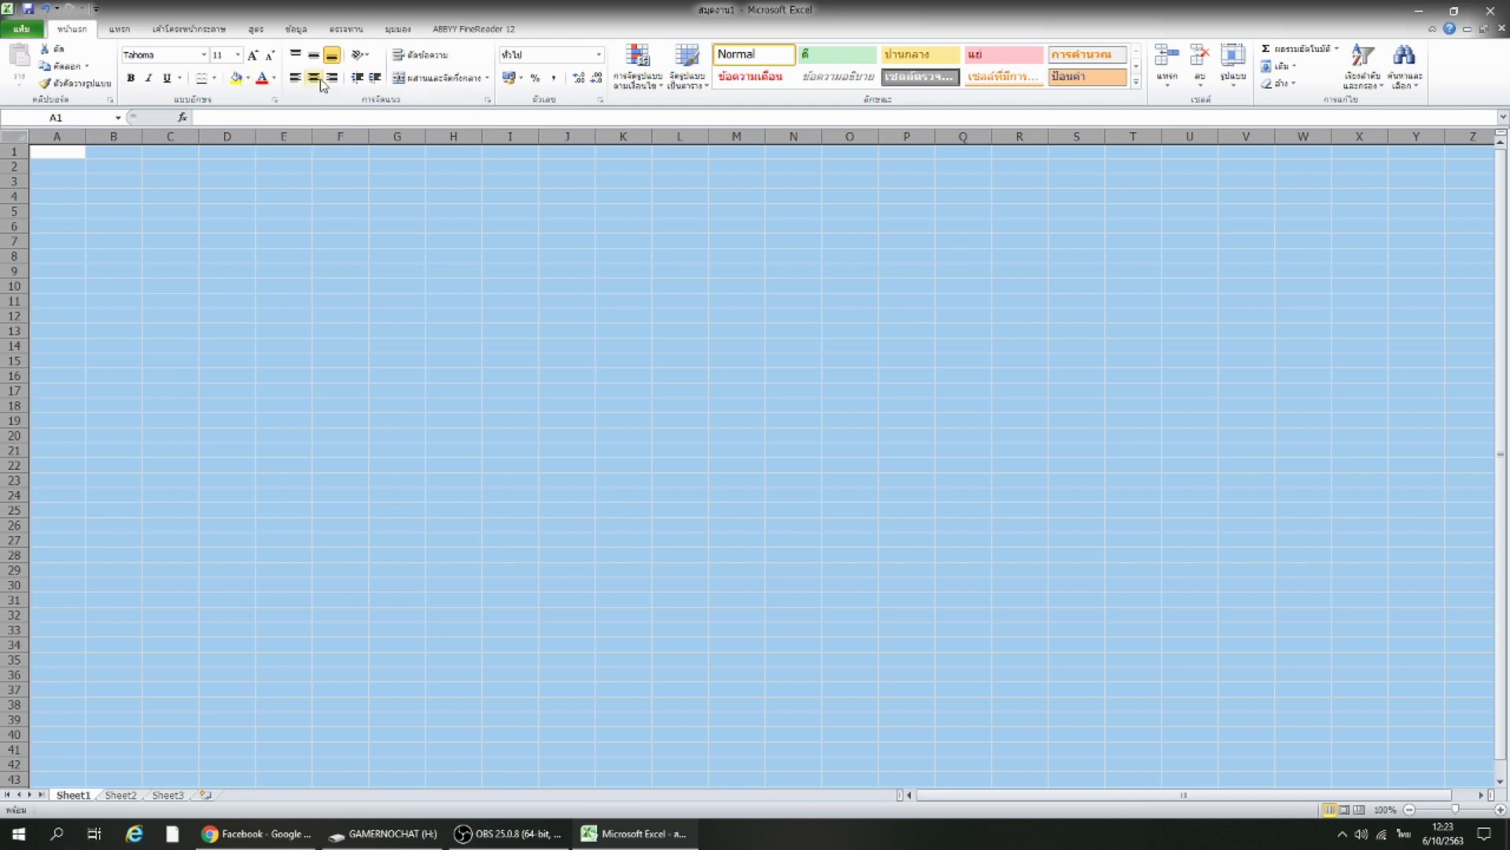
left_click(1233, 66)
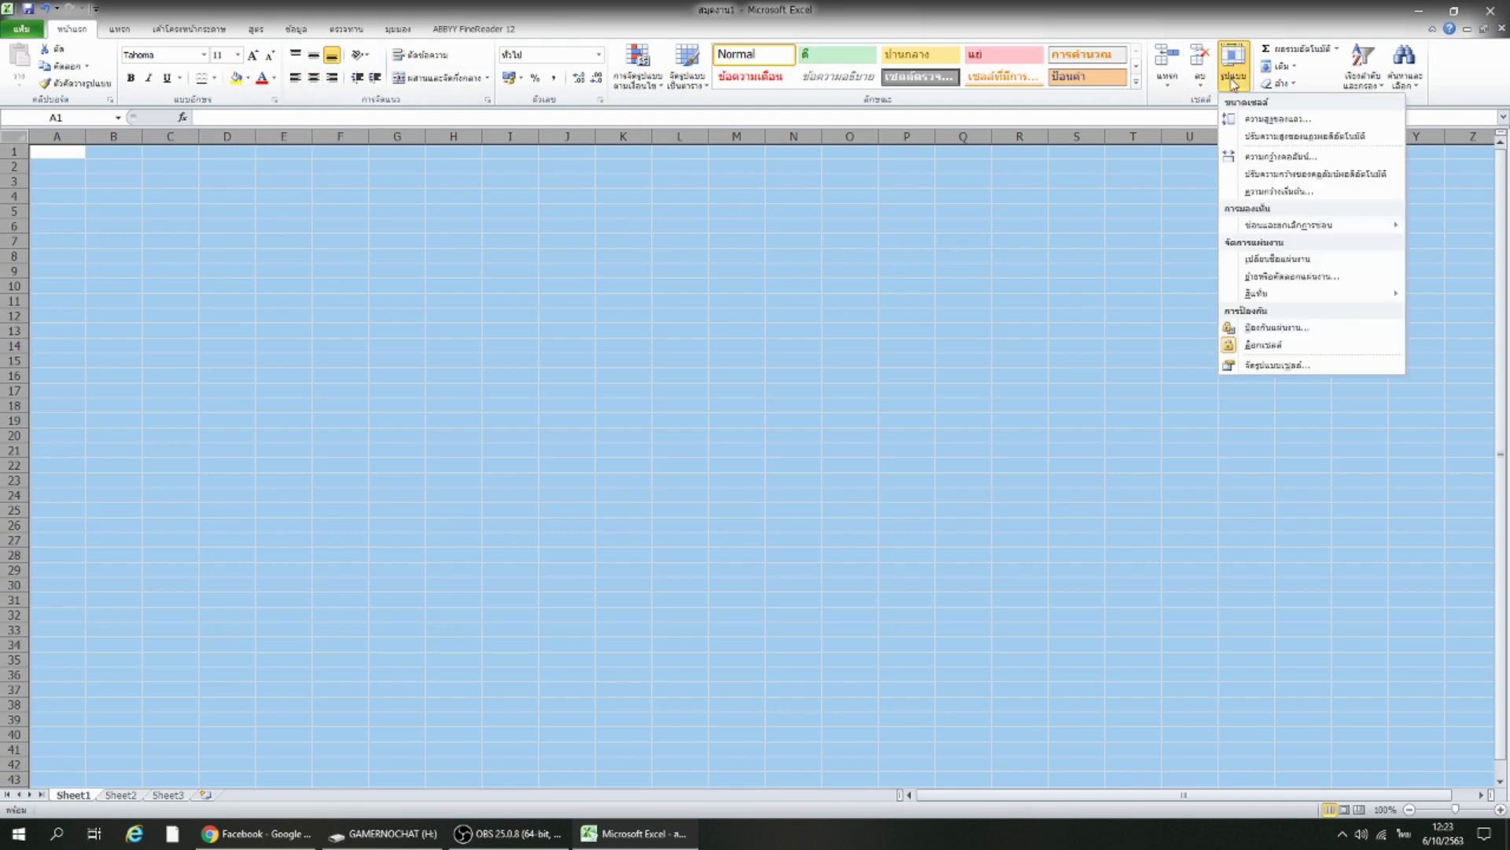
left_click(1278, 119)
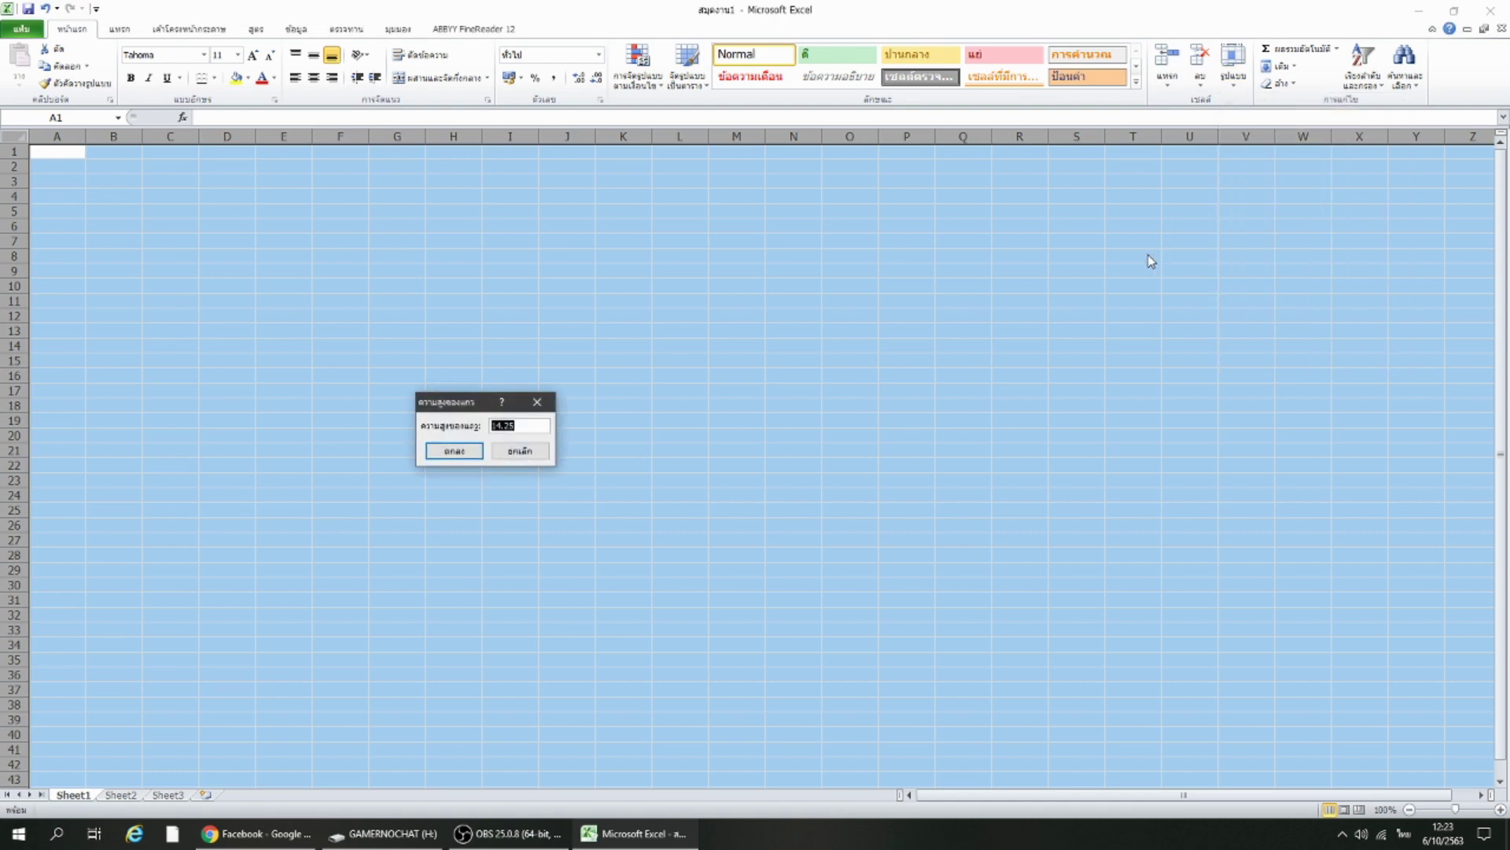
type("3")
key("Return")
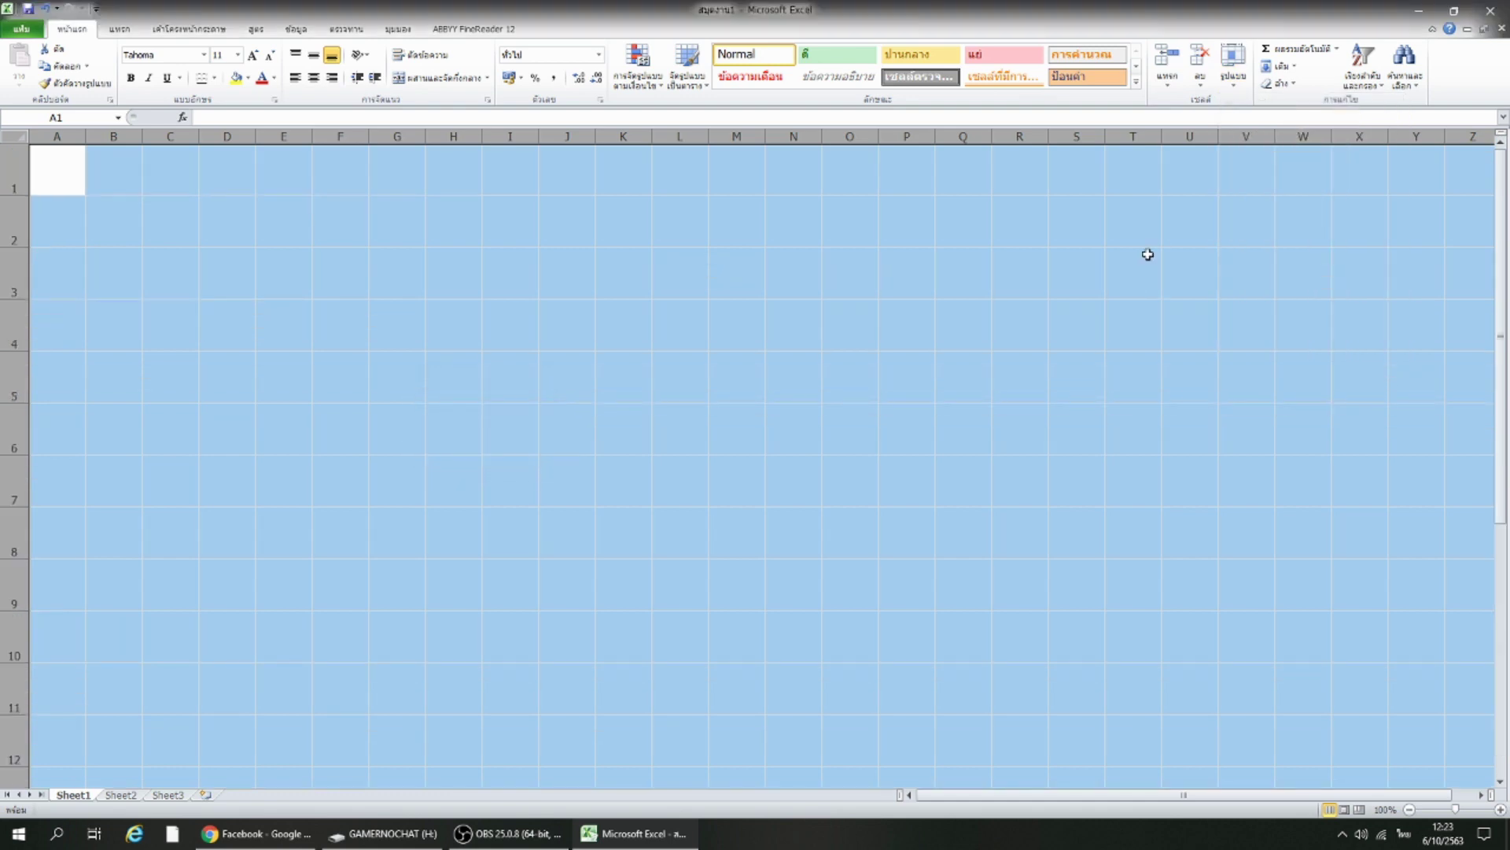
Set every column's width to 15.
left_click(1233, 74)
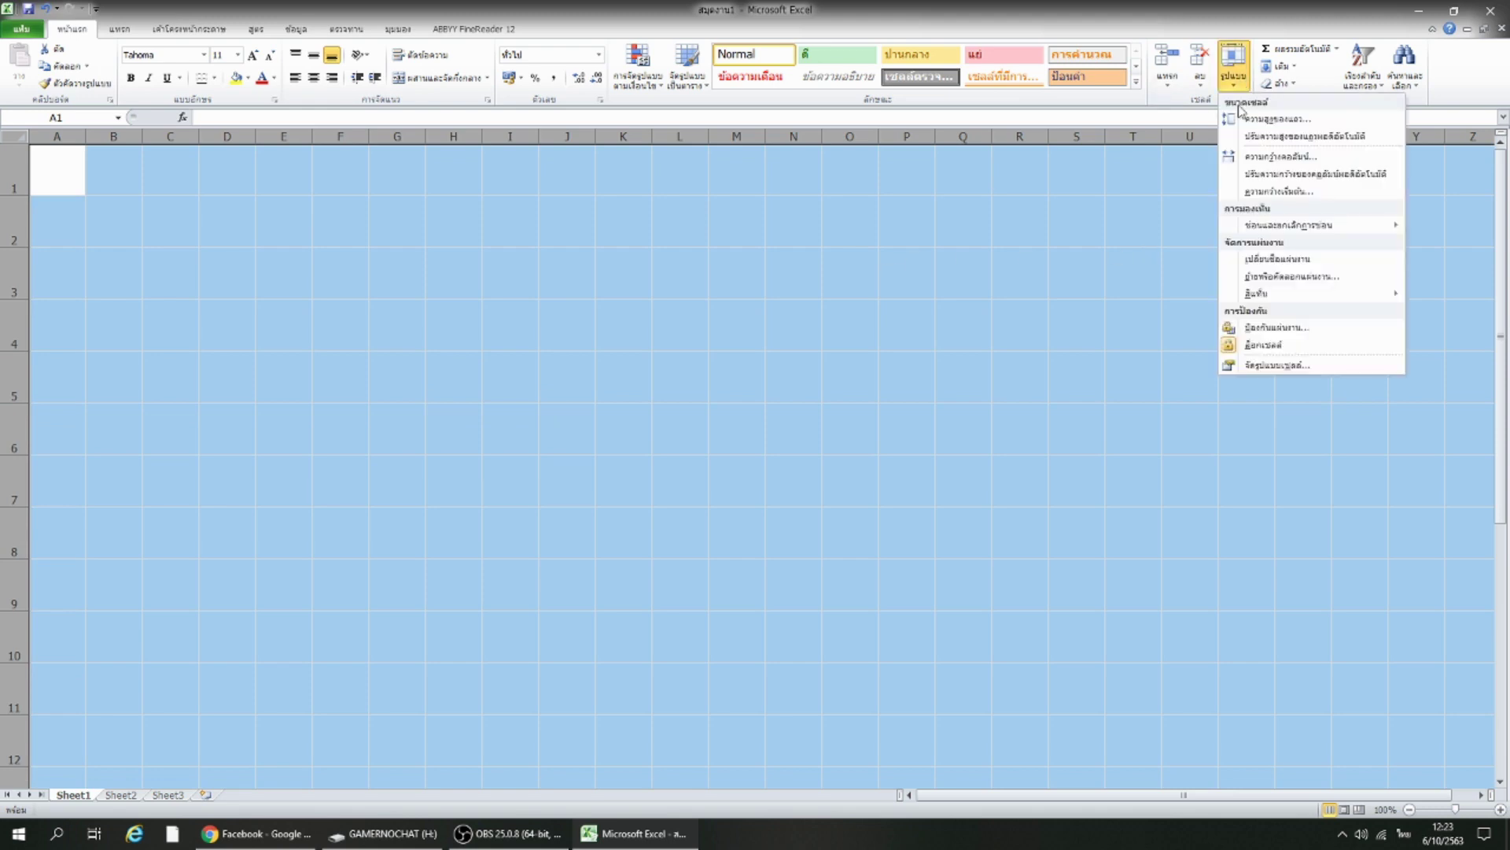
left_click(1258, 154)
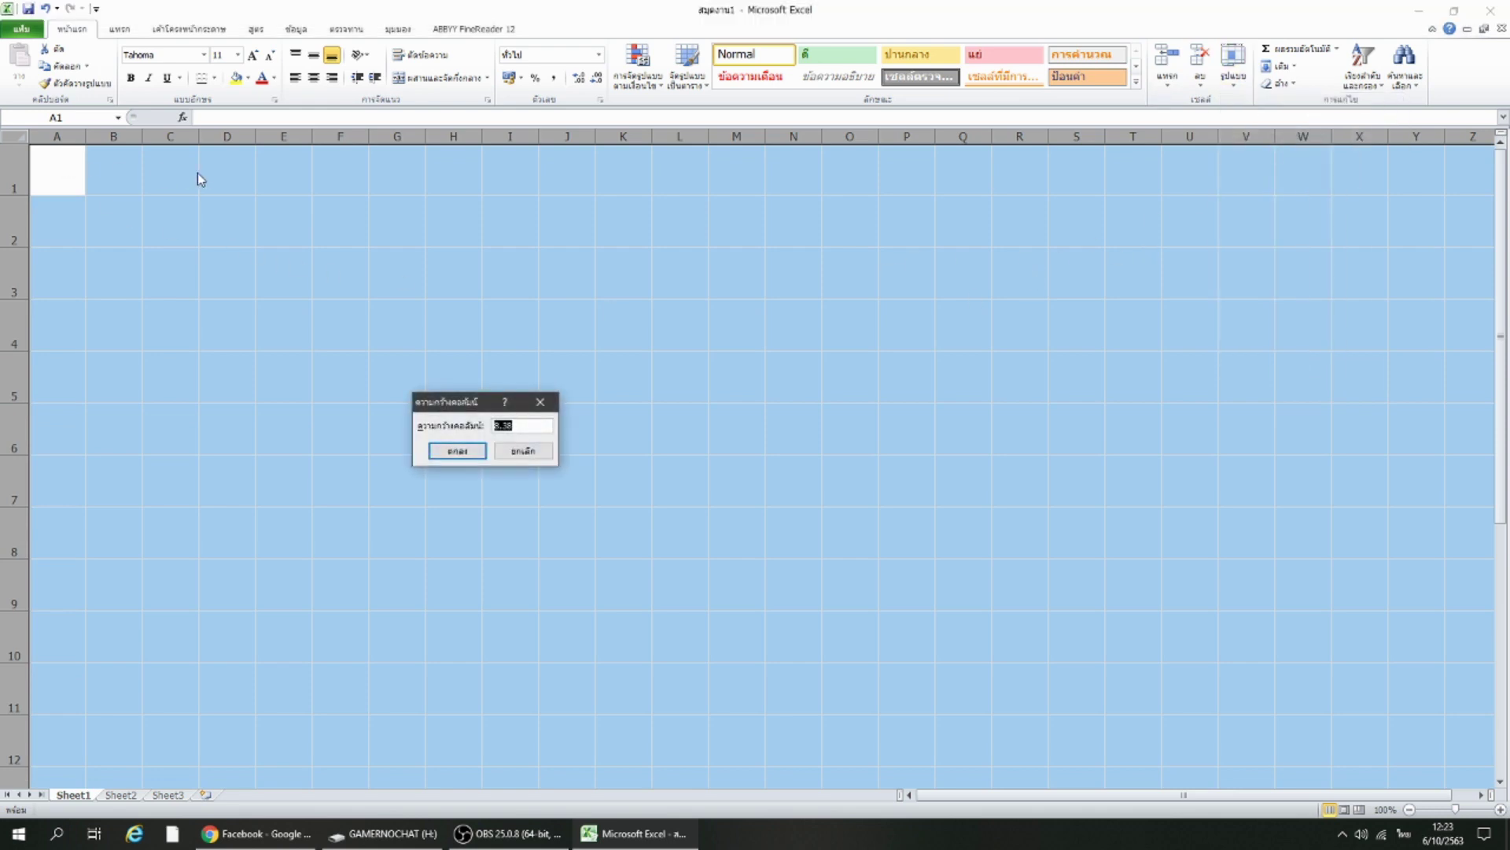
type("15")
key("Return")
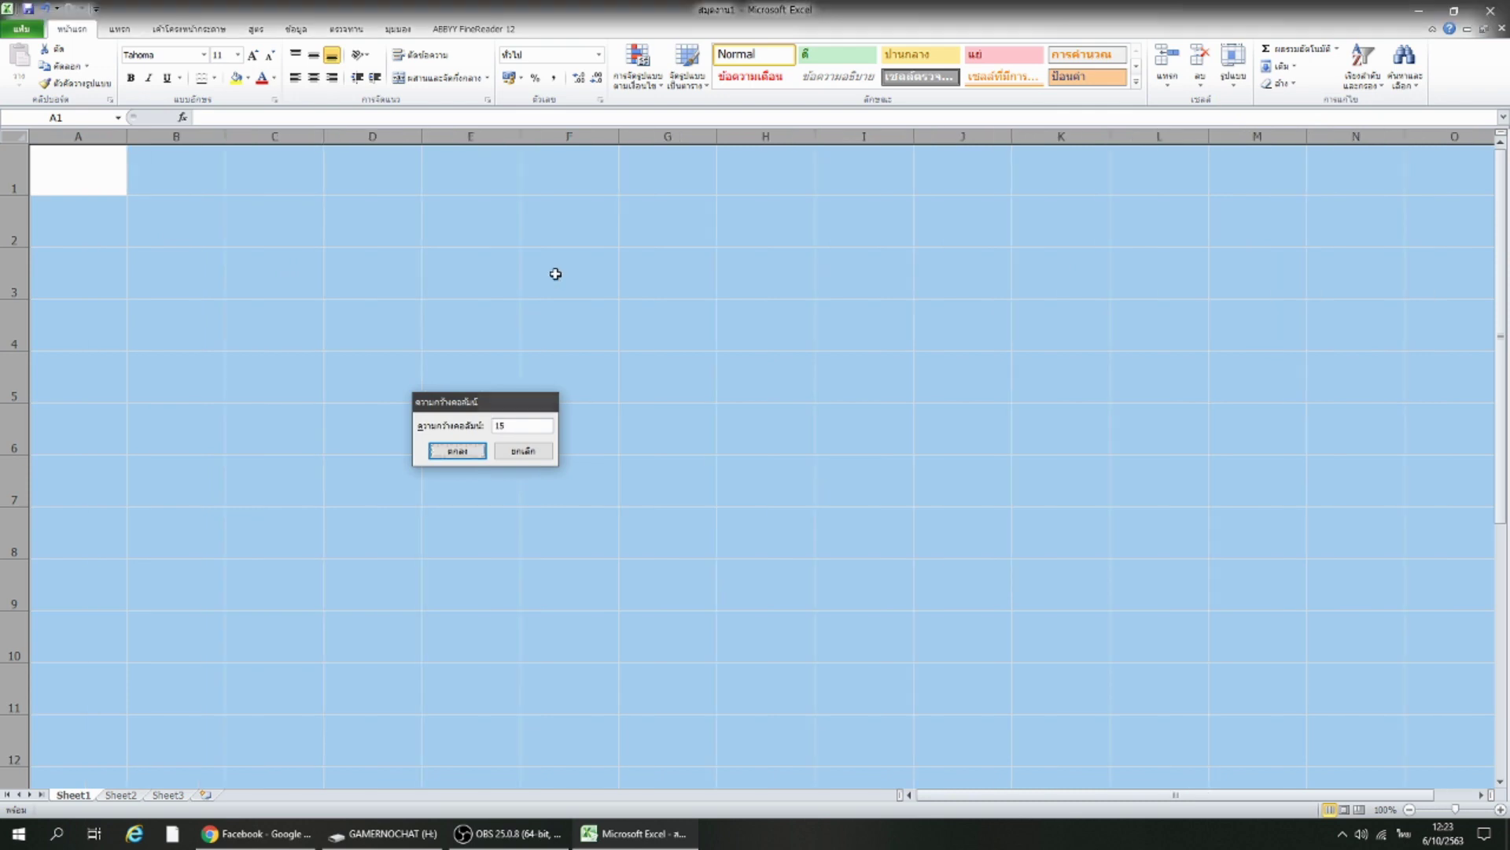
left_click(556, 340)
left_click(748, 412)
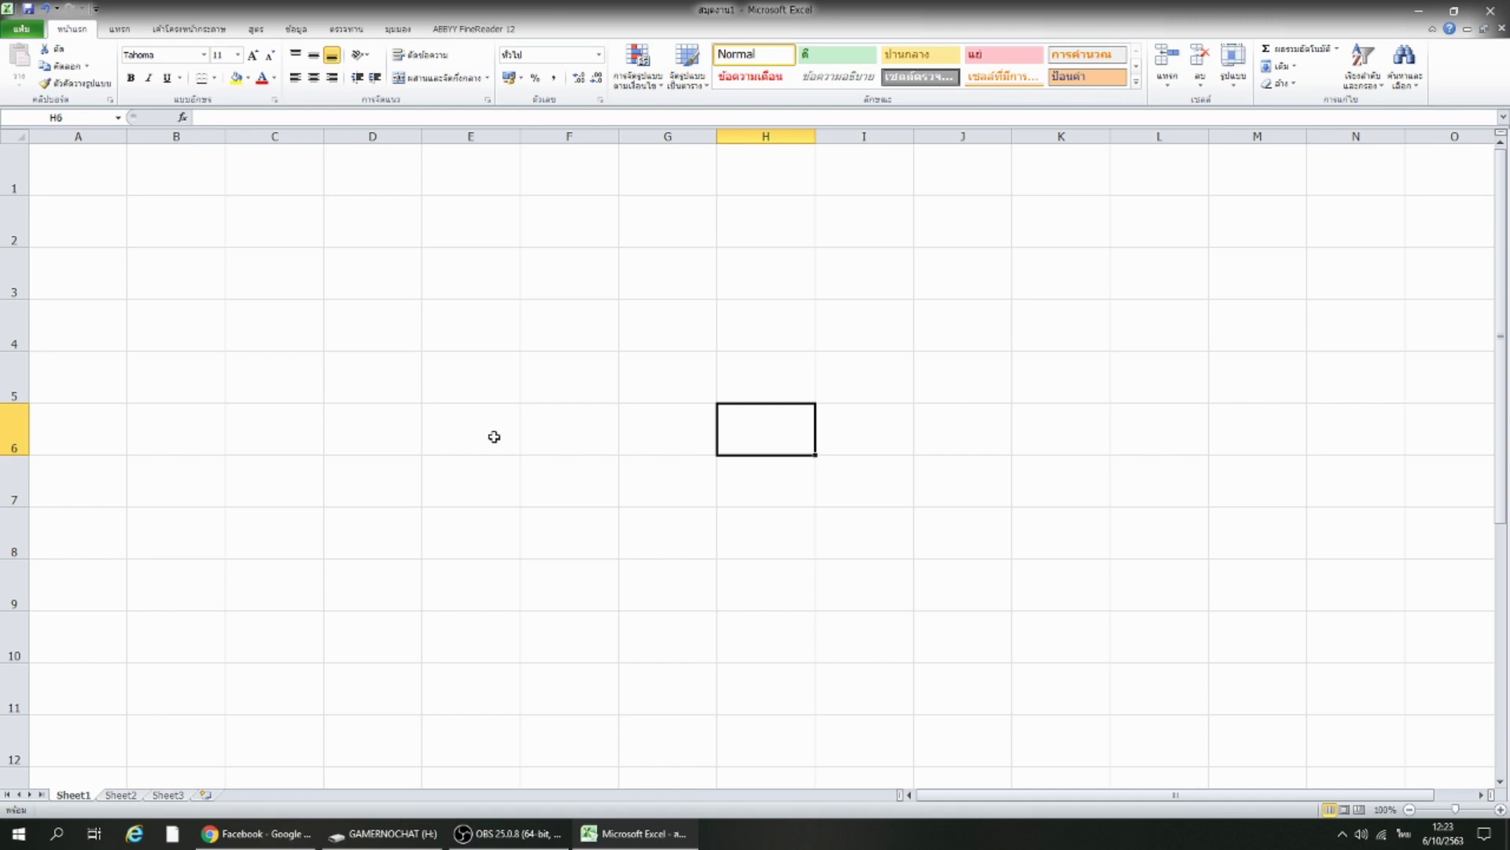
Merge A3:F4 and enter the question จังหวัด.... อยู่ในภูมิภาคใด.
left_click(122, 271)
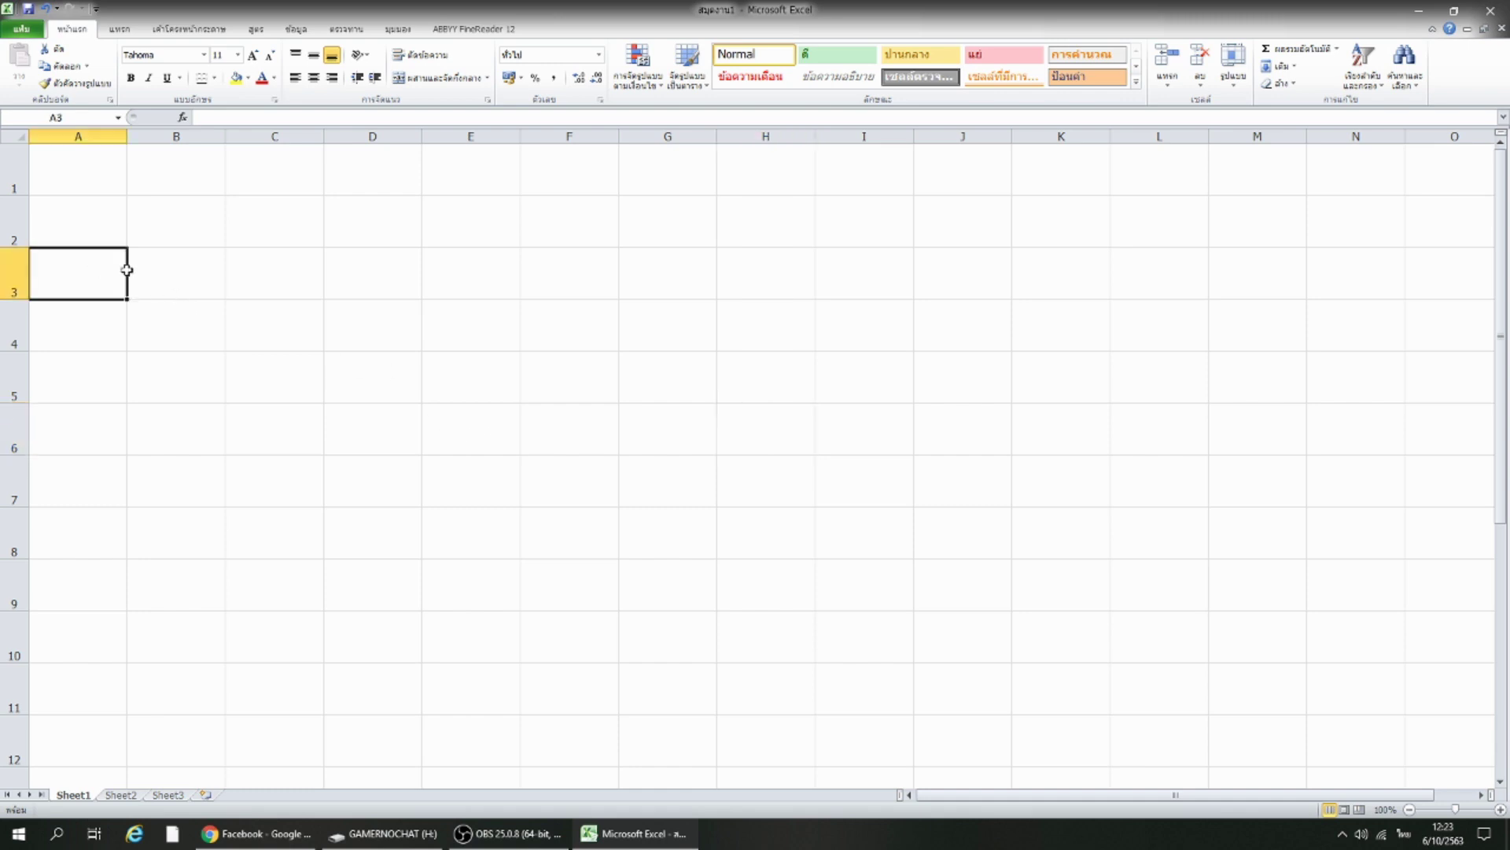
left_click_drag(127, 270, 570, 313)
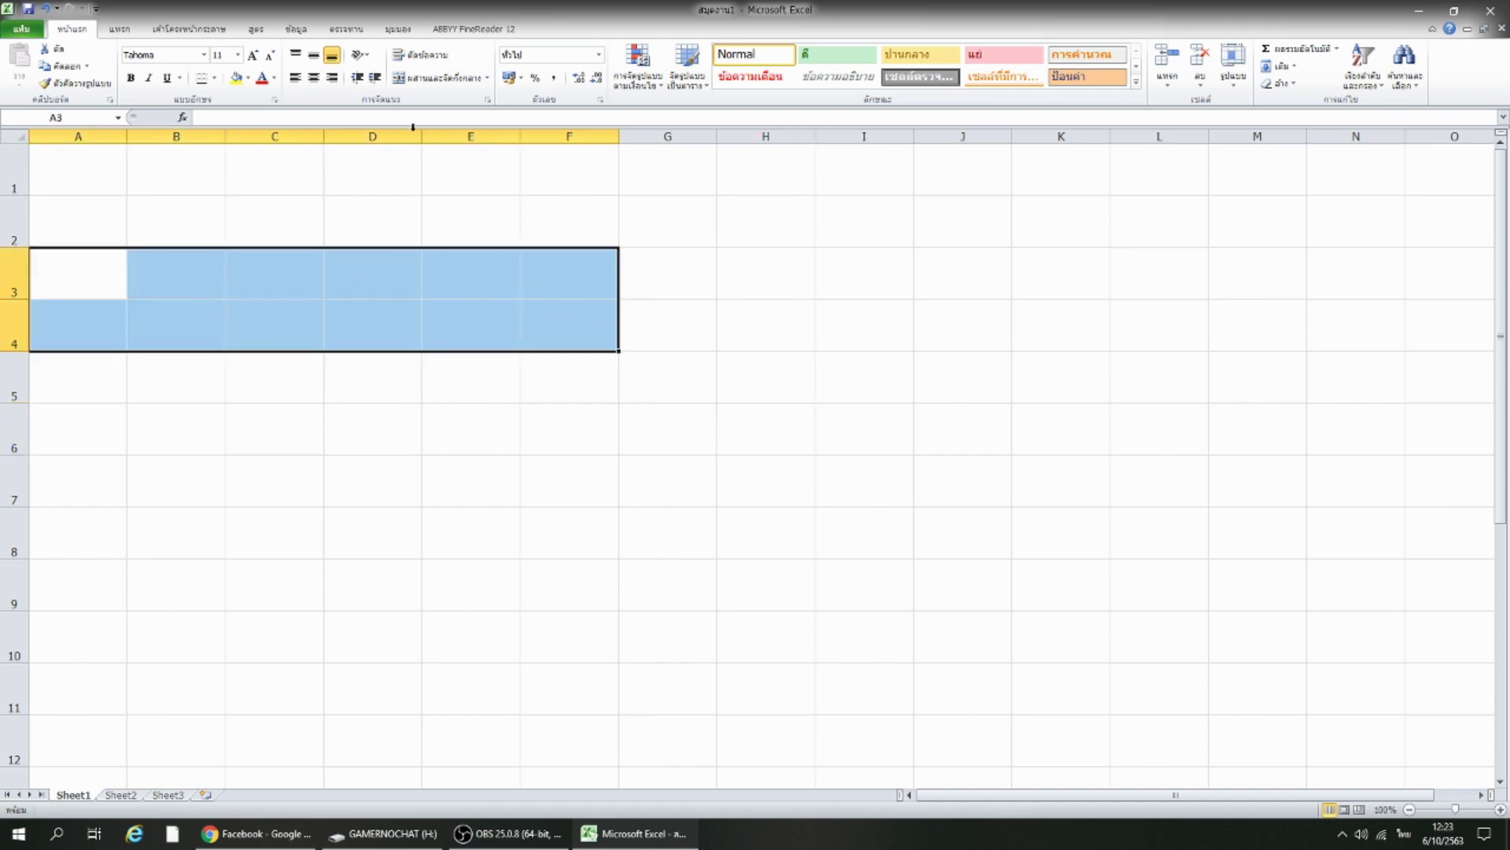
left_click(428, 82)
key("Return")
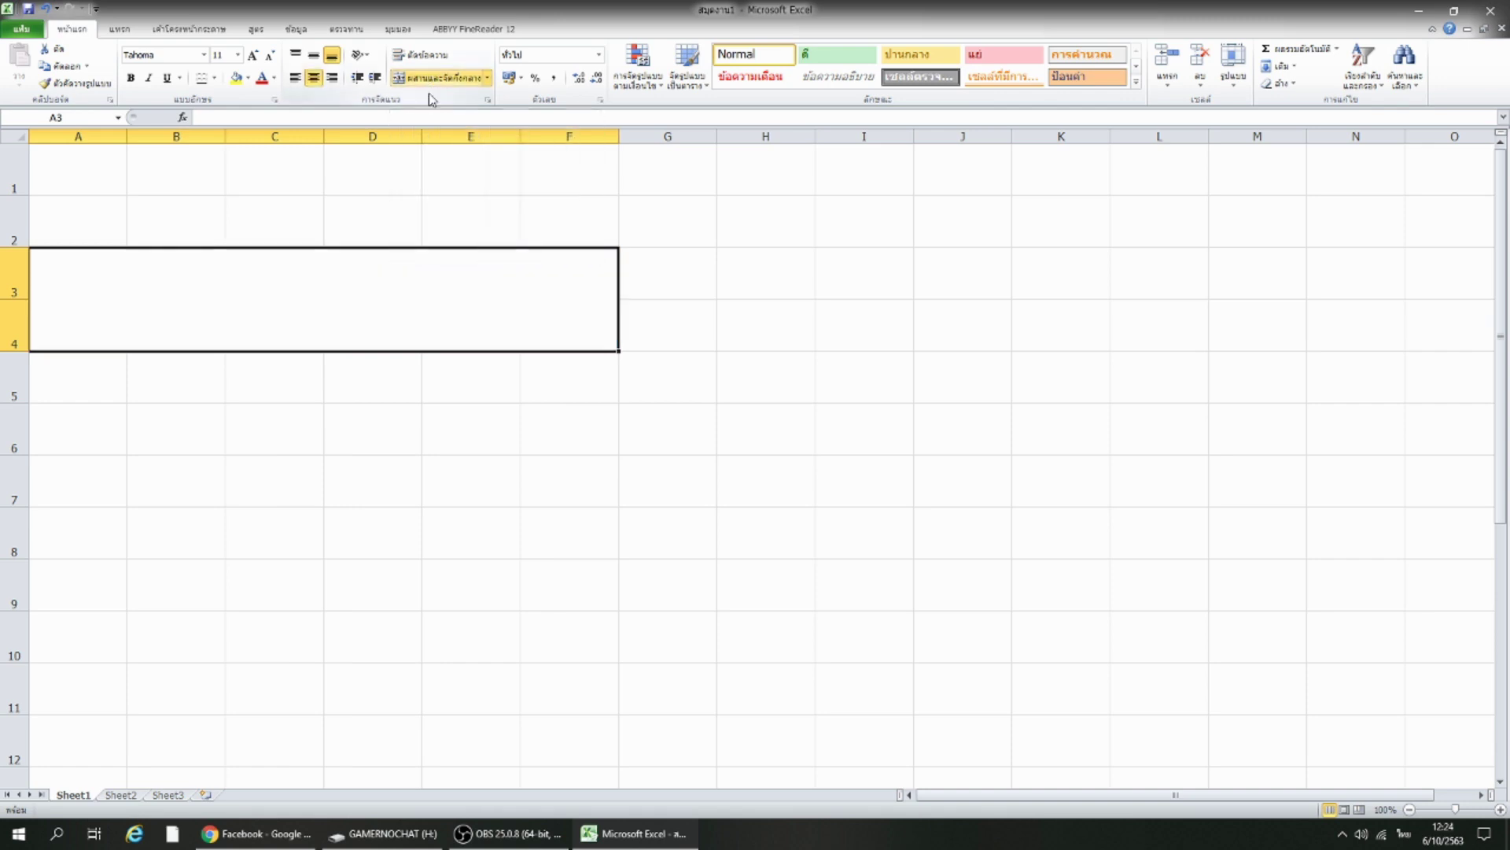
key("alt+shift")
type("0y's;")
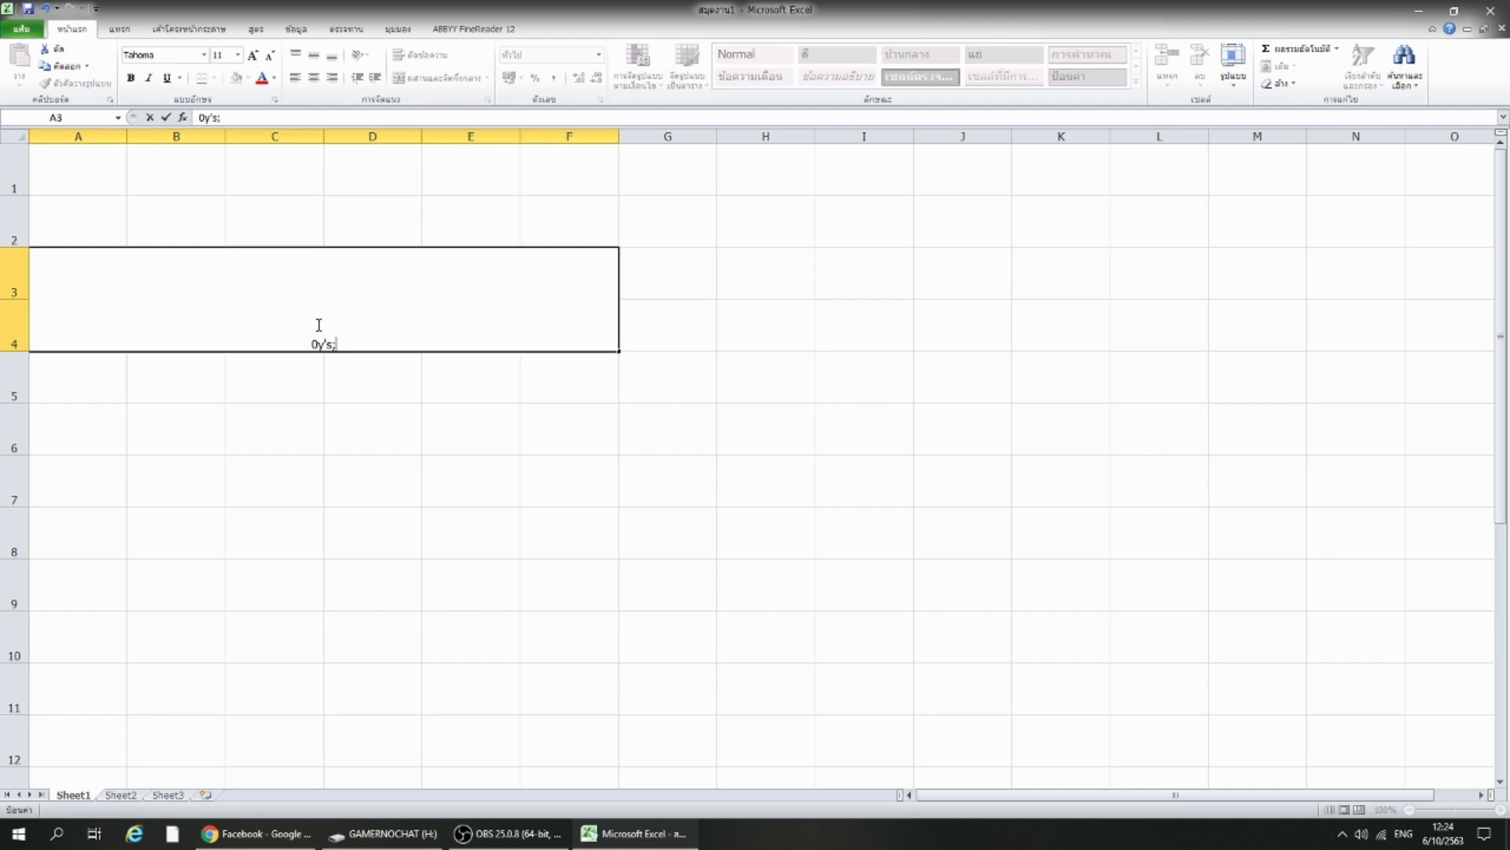
type("yf")
key("BackSpace")
key("BackSpace")
key("BackSpace")
key("BackSpace")
key("BackSpace")
type("ัง")
type("หวัด...")
type(". อยุ่ใ")
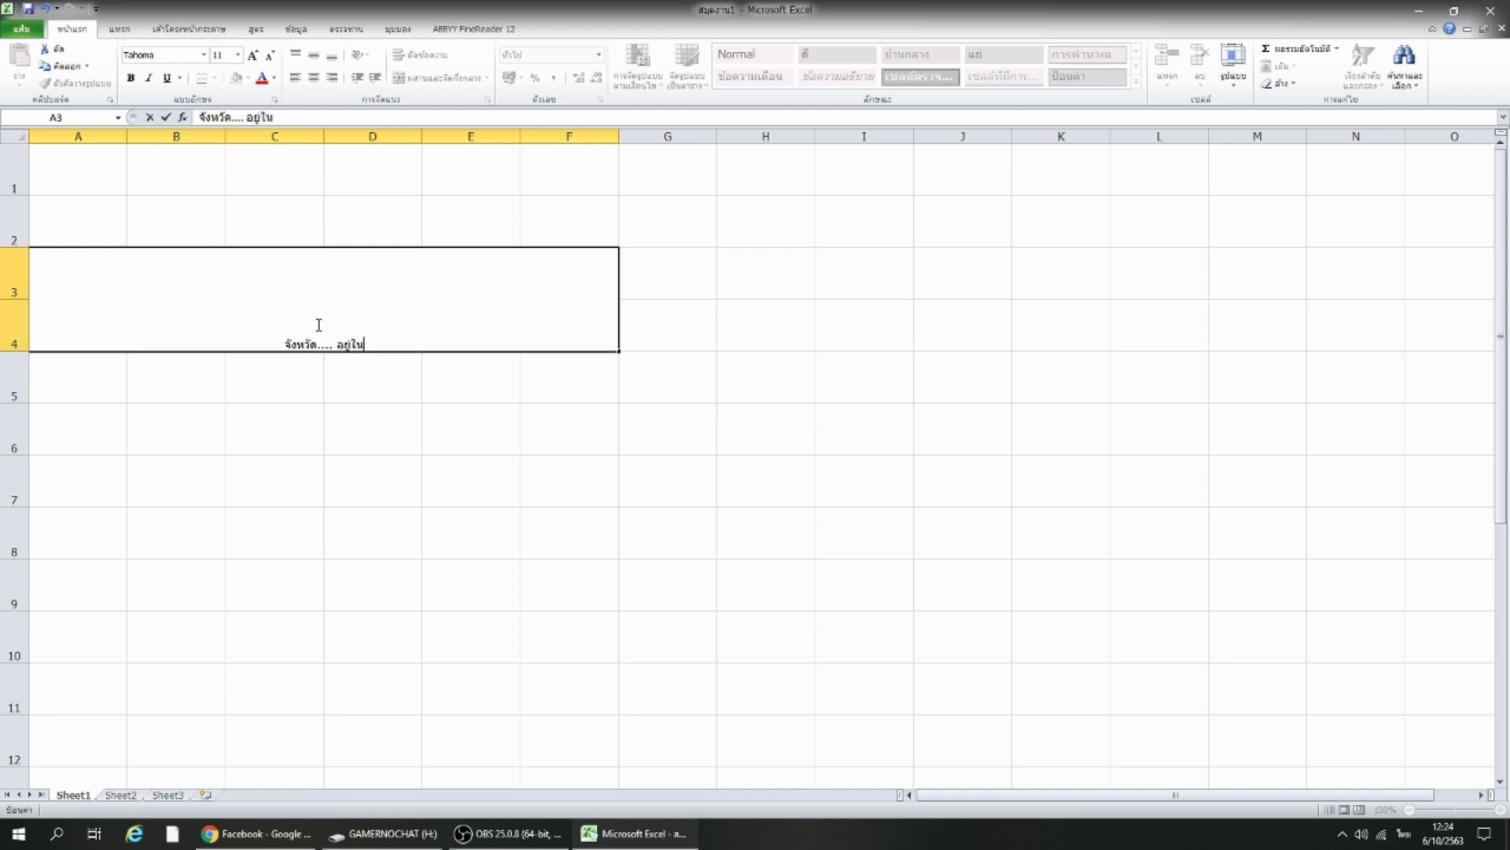
type("นภูมิภาคใ")
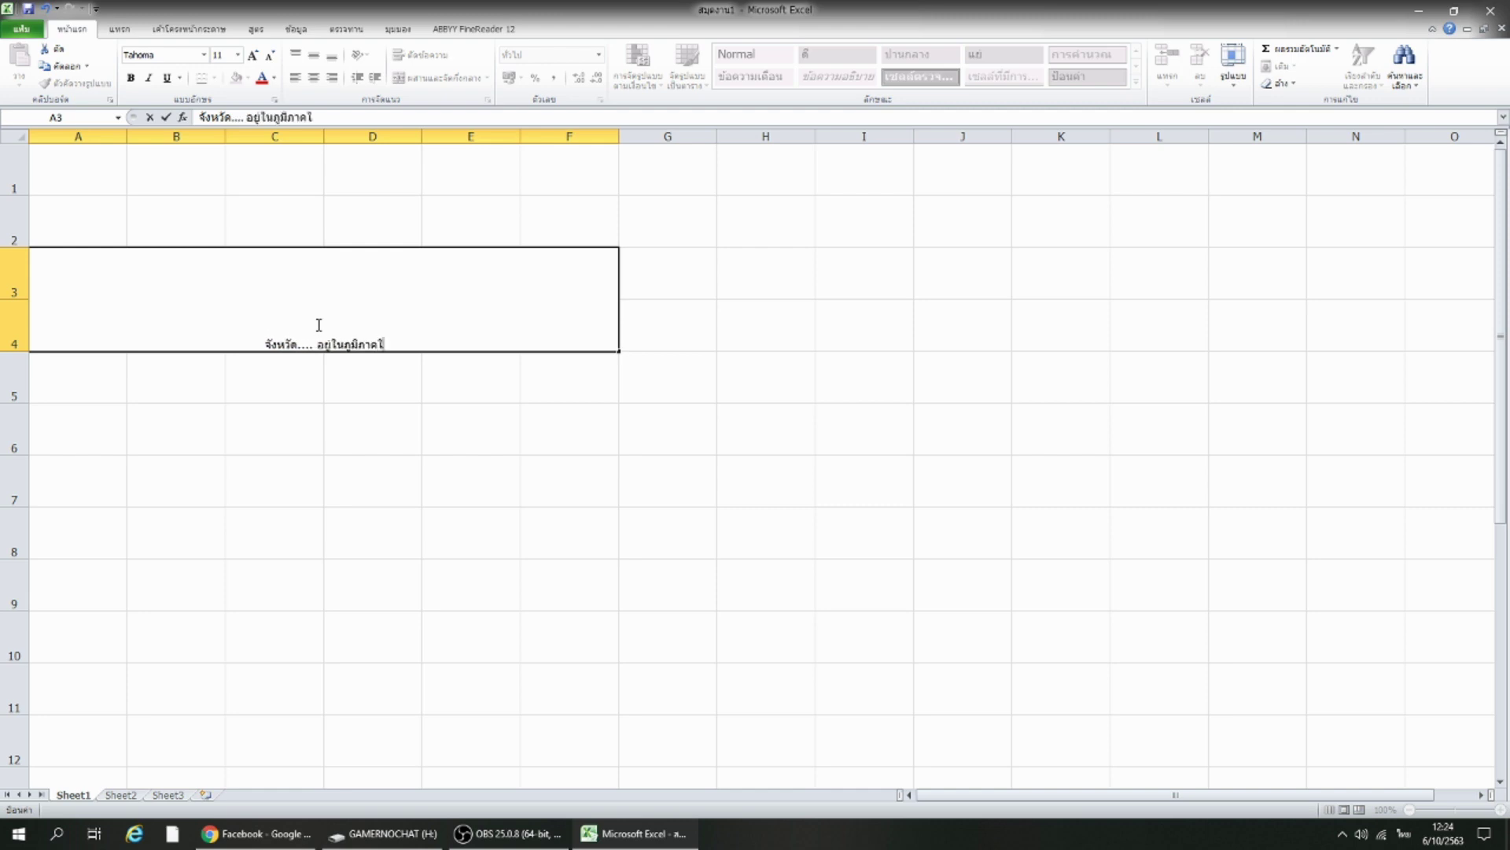
type("ด")
key("Return")
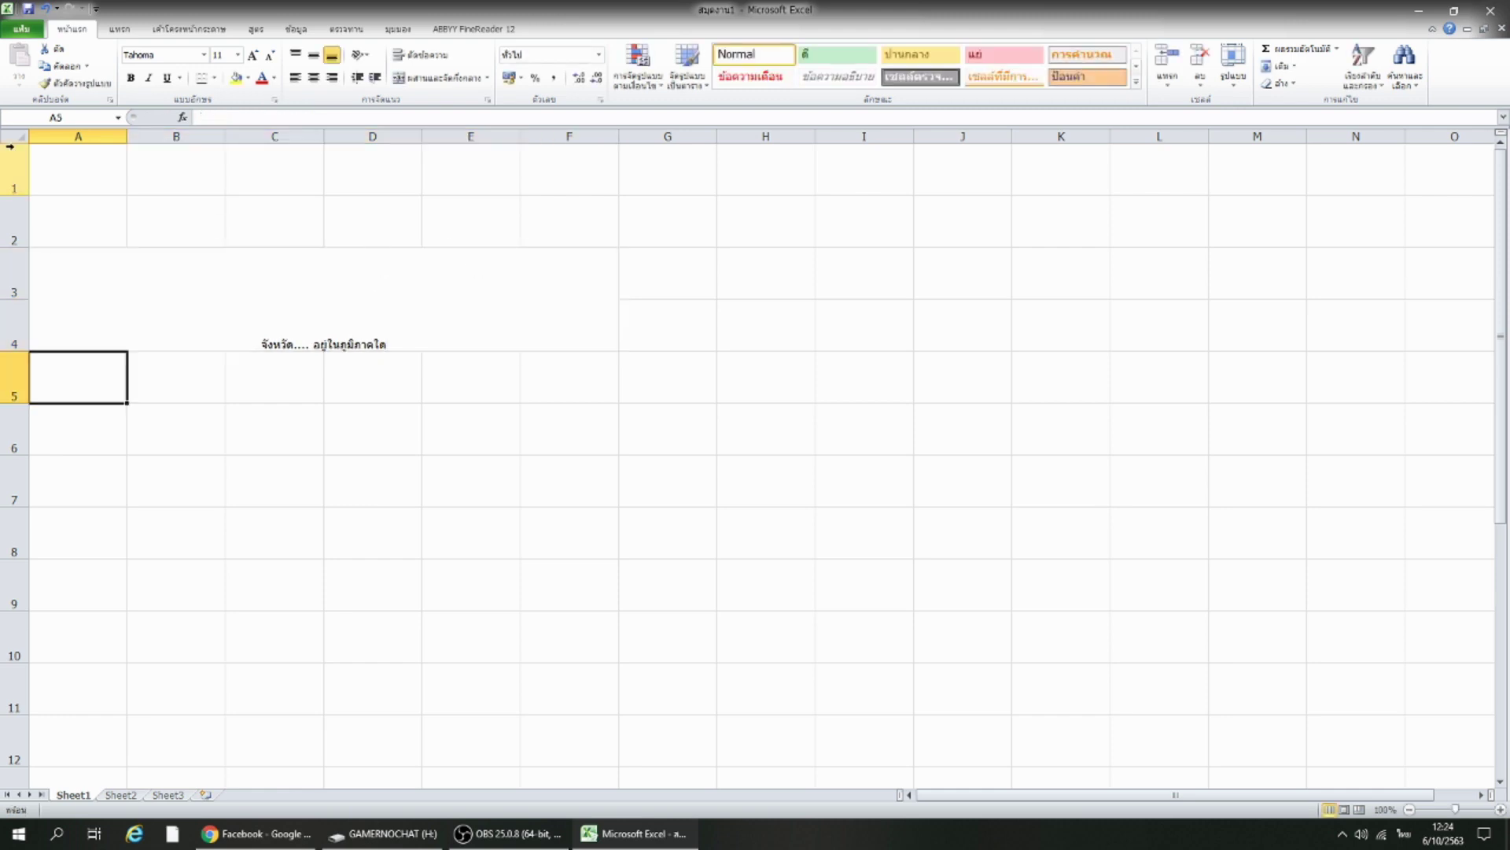
Centre all text on the sheet vertically.
left_click(20, 138)
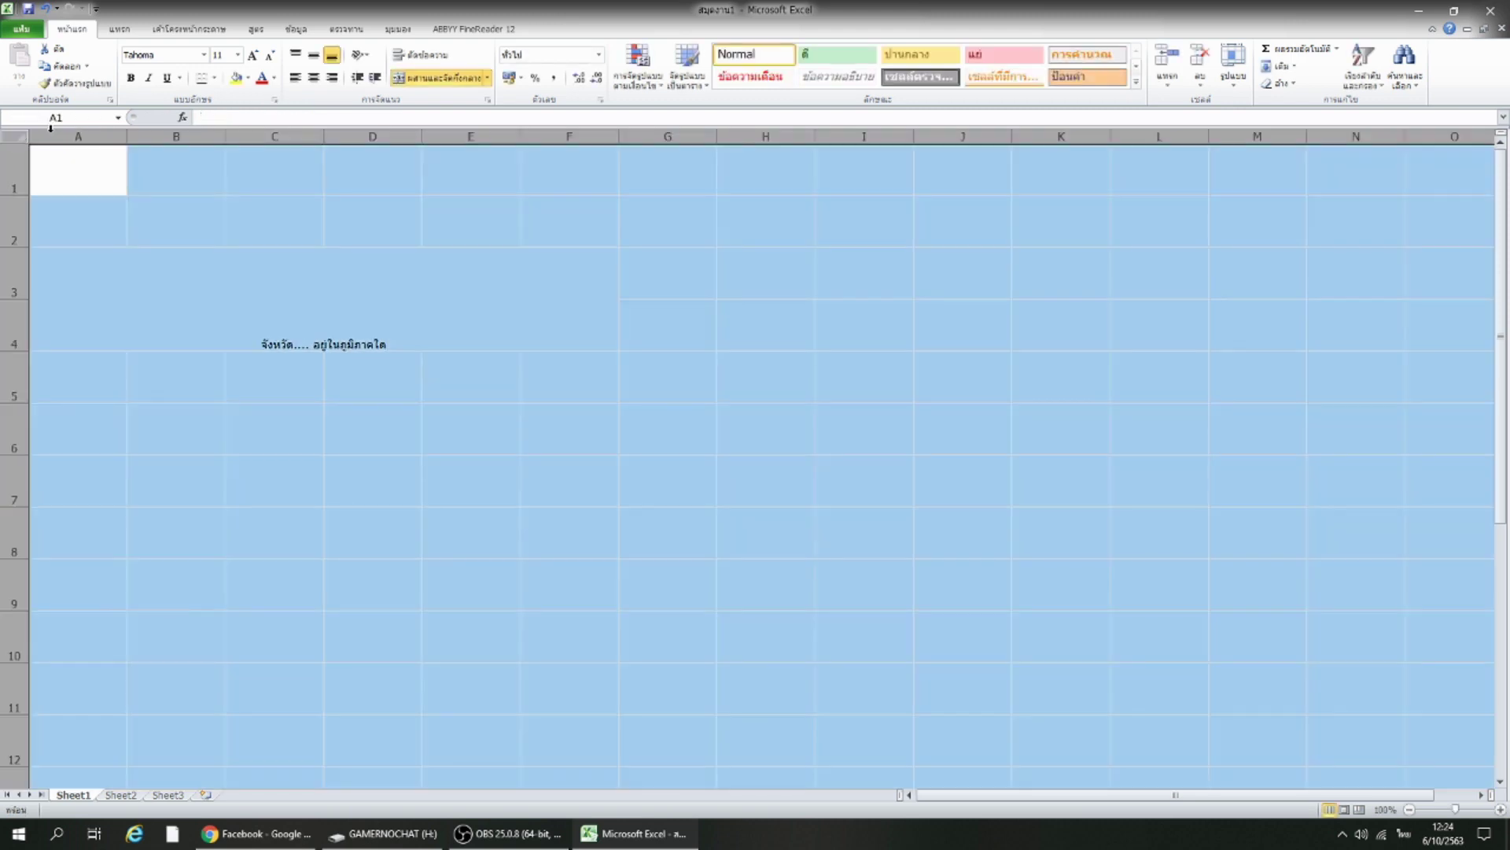
left_click(320, 58)
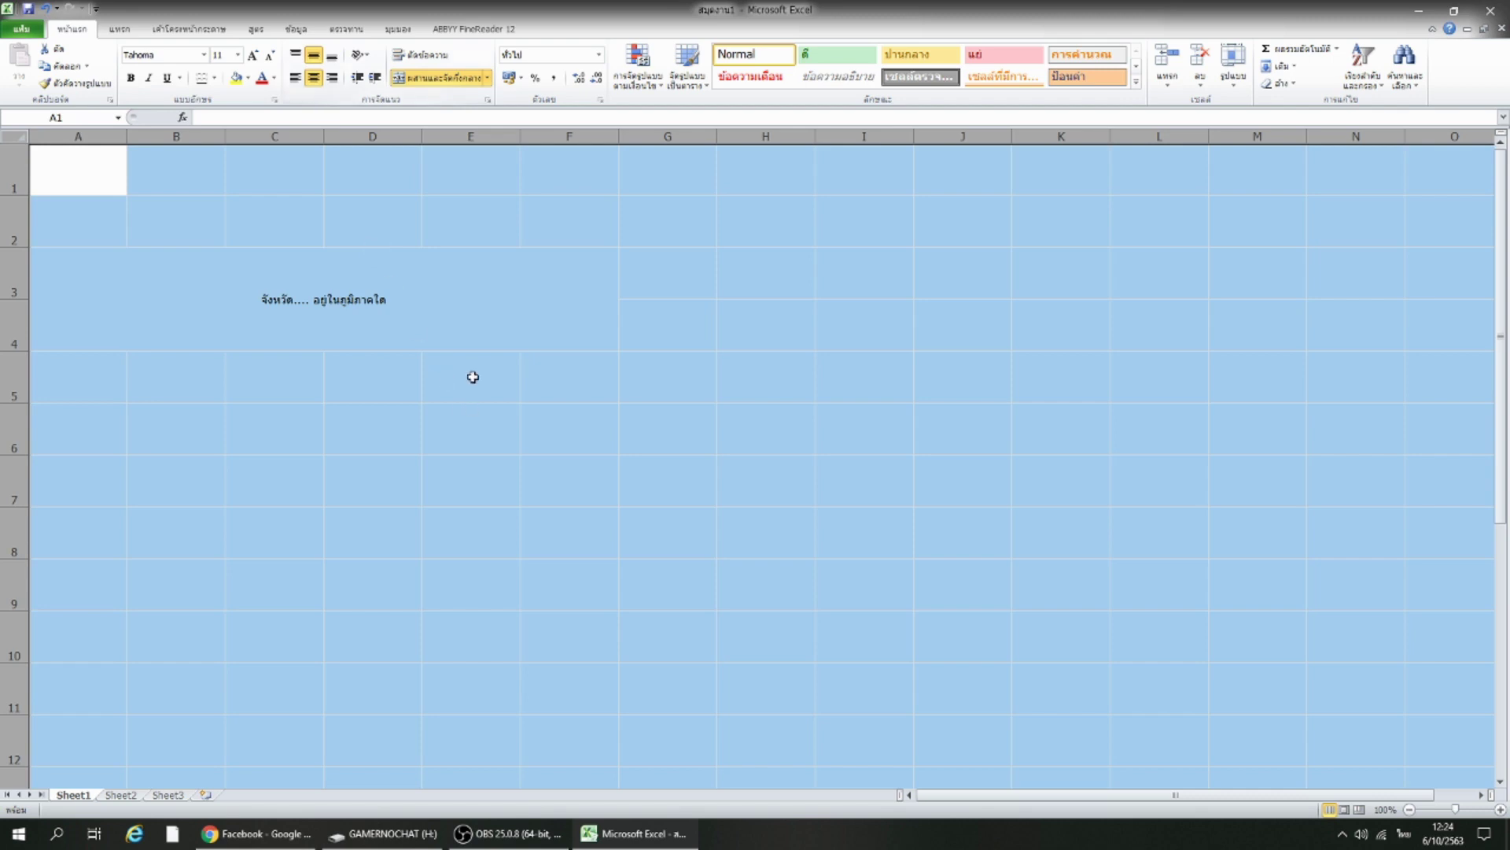
left_click(468, 302)
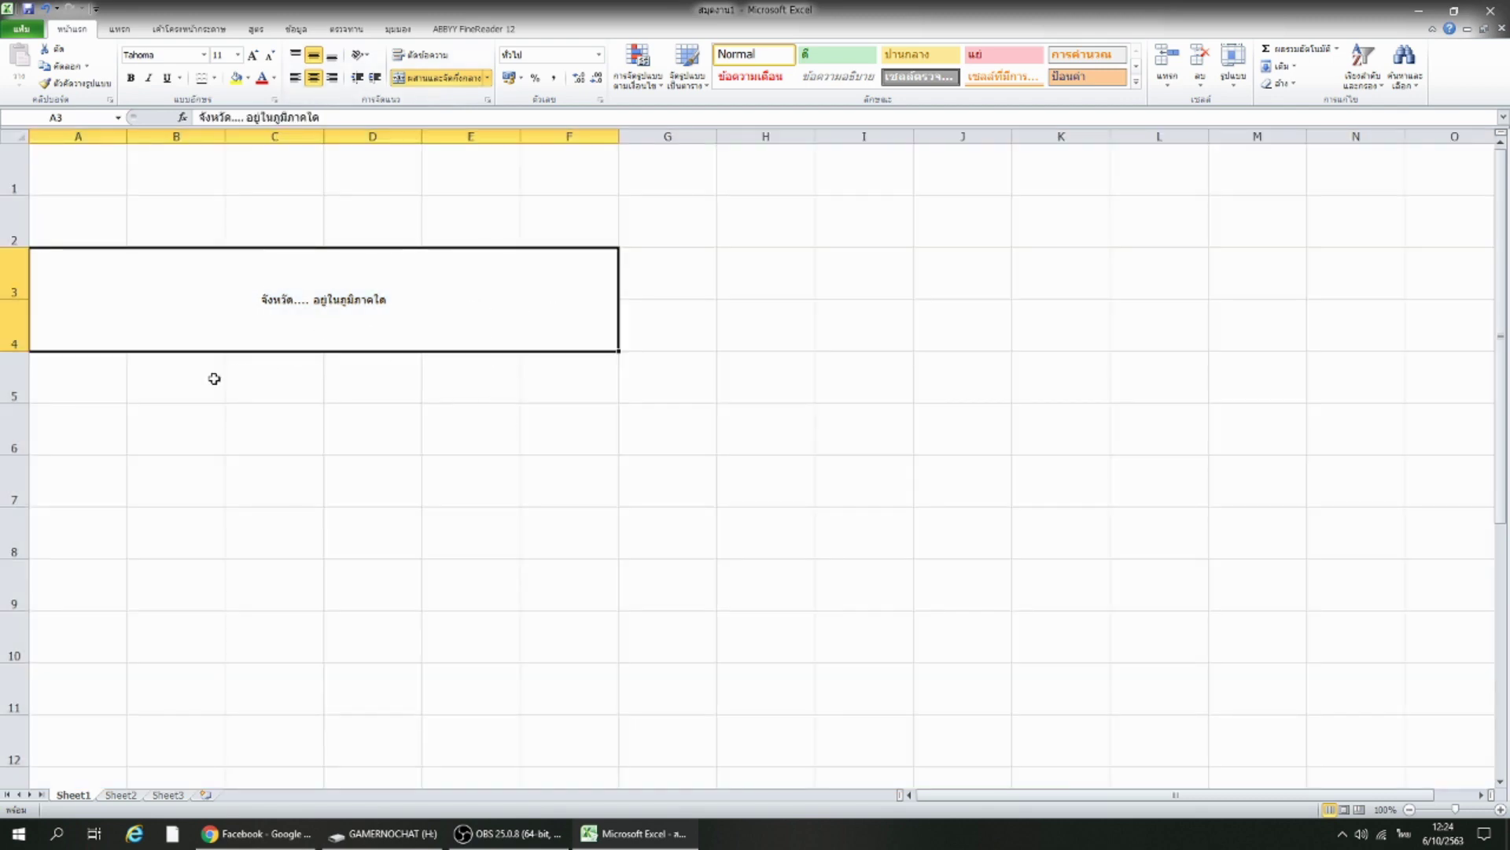
left_click(85, 392)
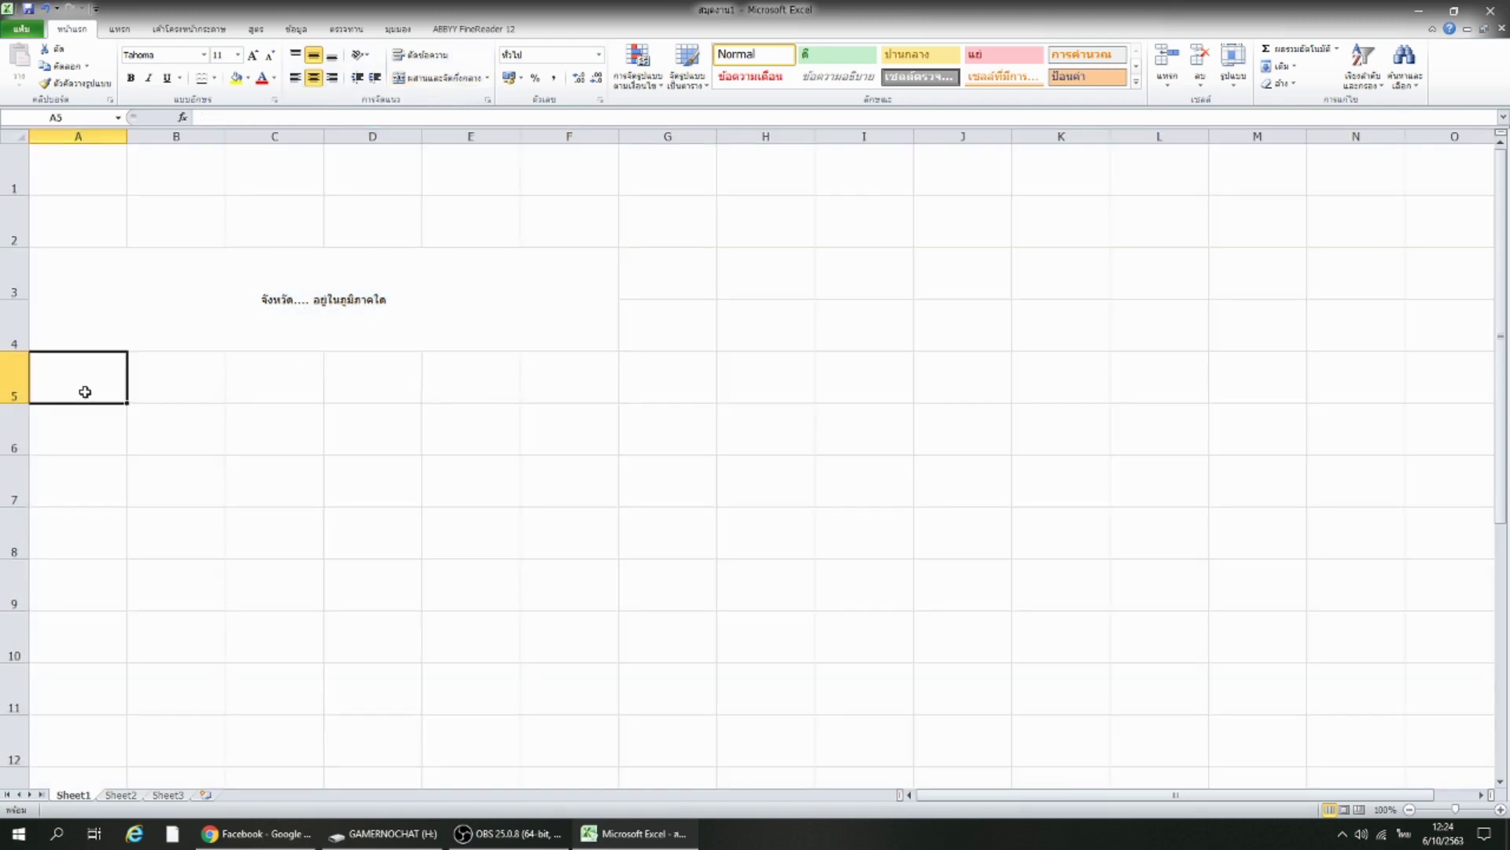
Enter ภาคเหนือ, ภาคอีสาน, ภาคกลาง, ภาคใต้, ภาคตะวันออก, ภาคตะวันตก into A5 through F5.
type("คภาคเหนือ")
key("Return")
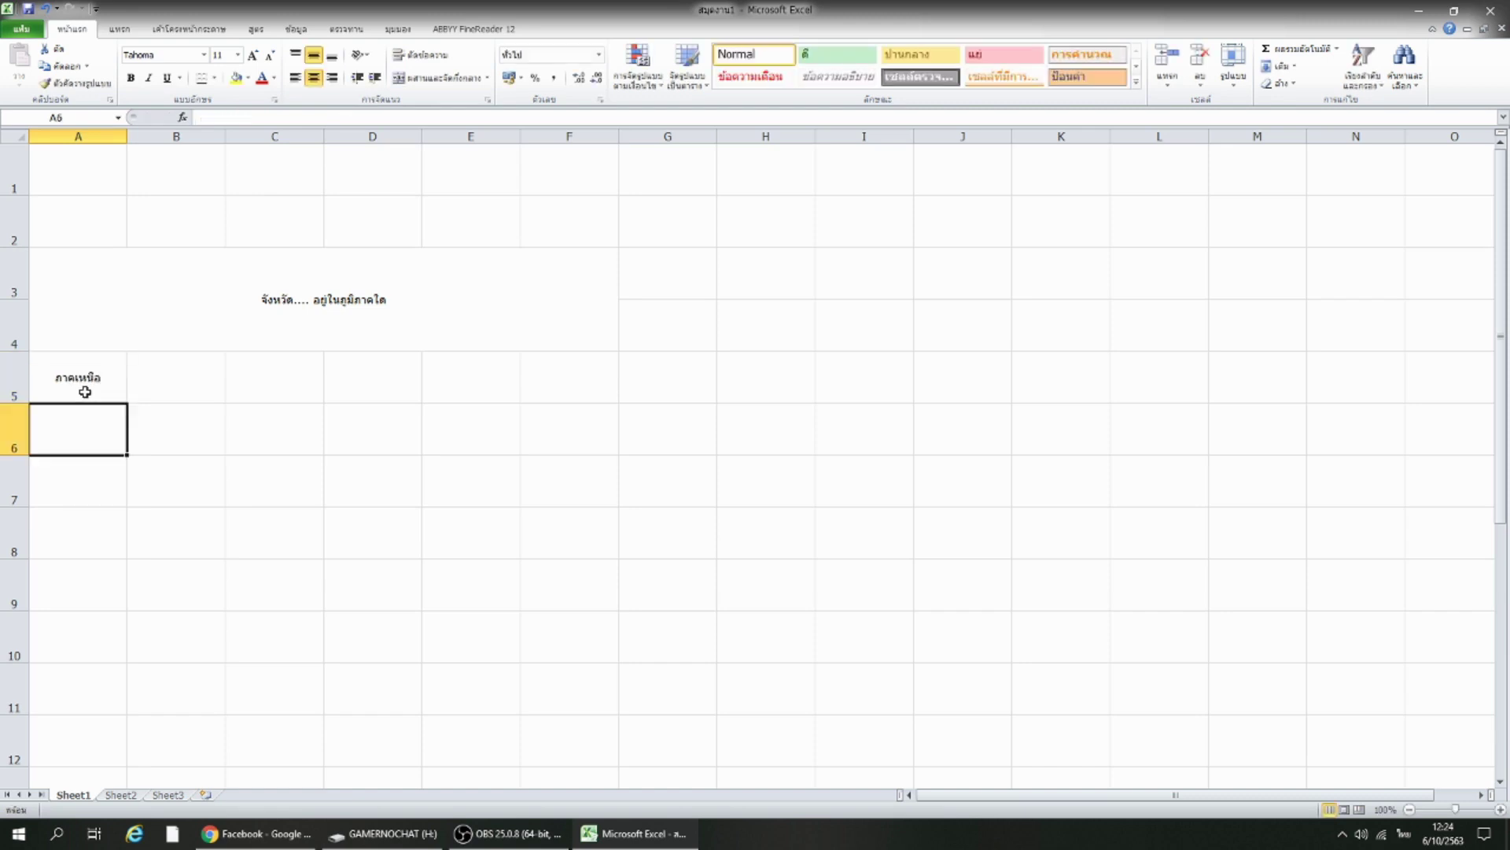
left_click(85, 392)
key("Right")
type("ภาค")
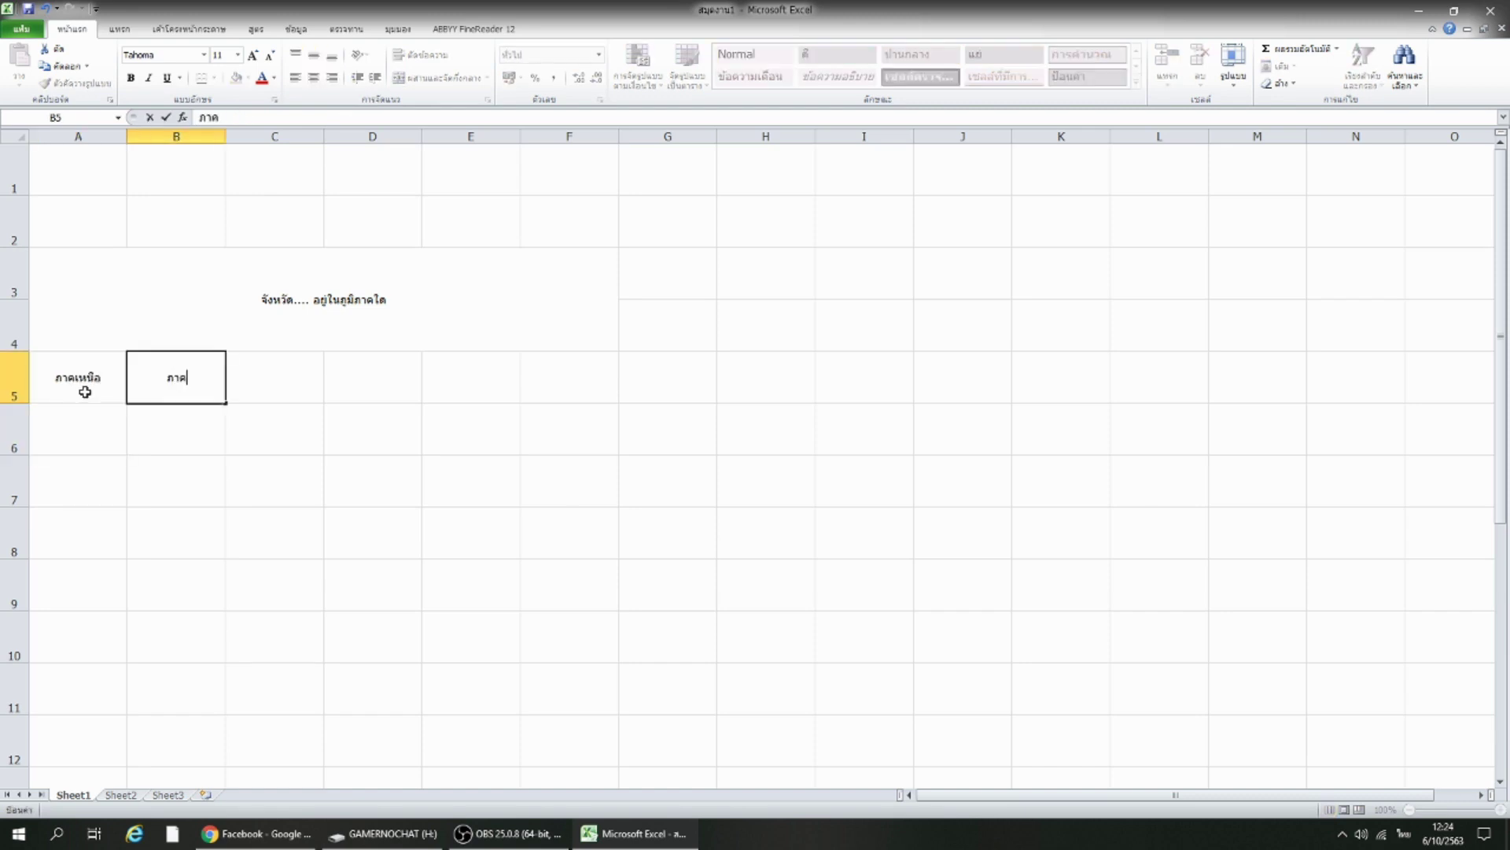
type("อีสาน")
key("Right")
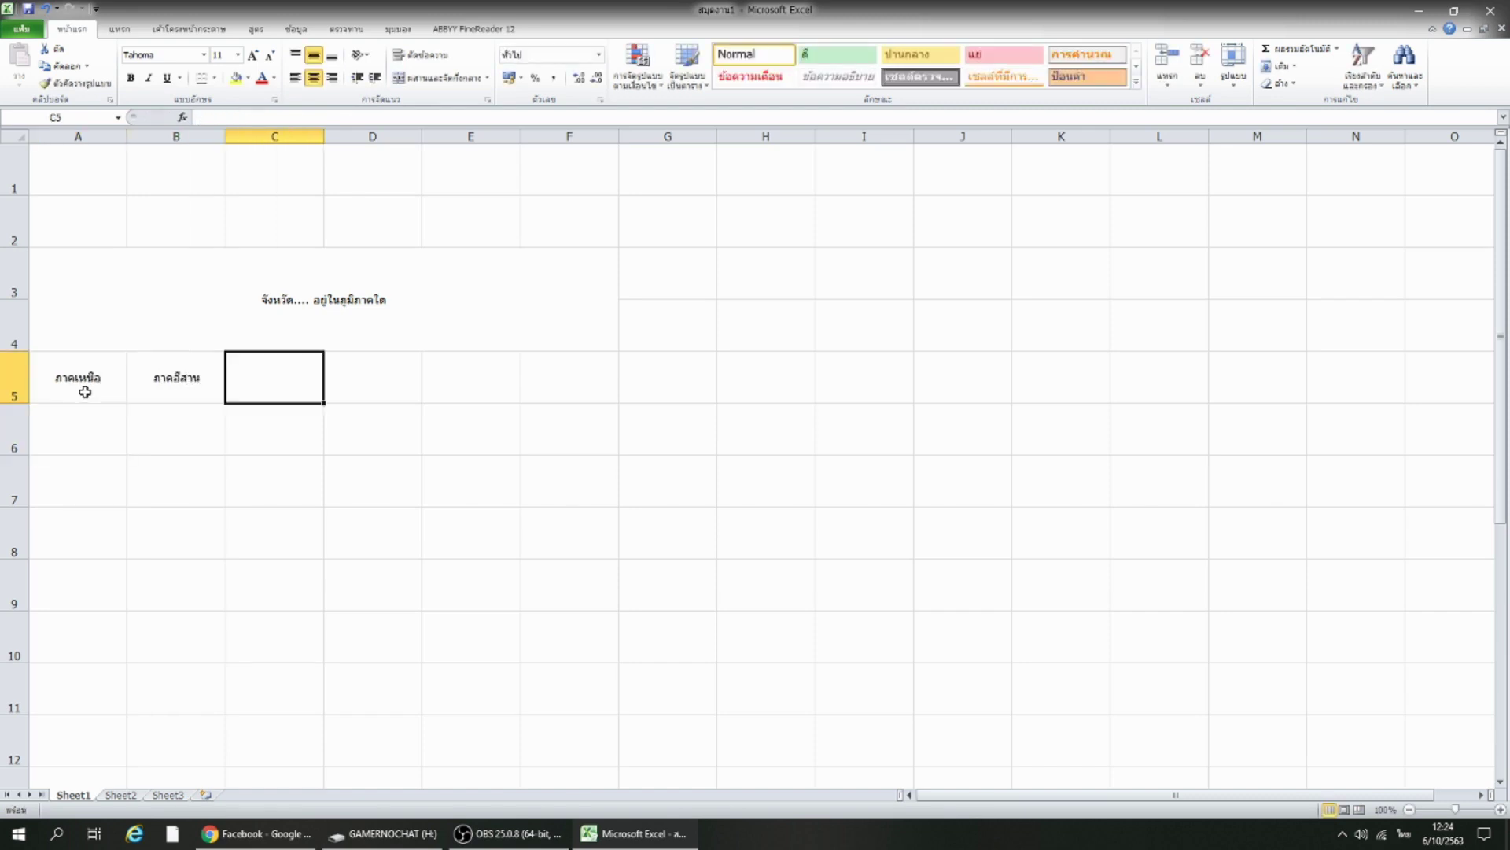
type("ภาคกลาง")
key("Right")
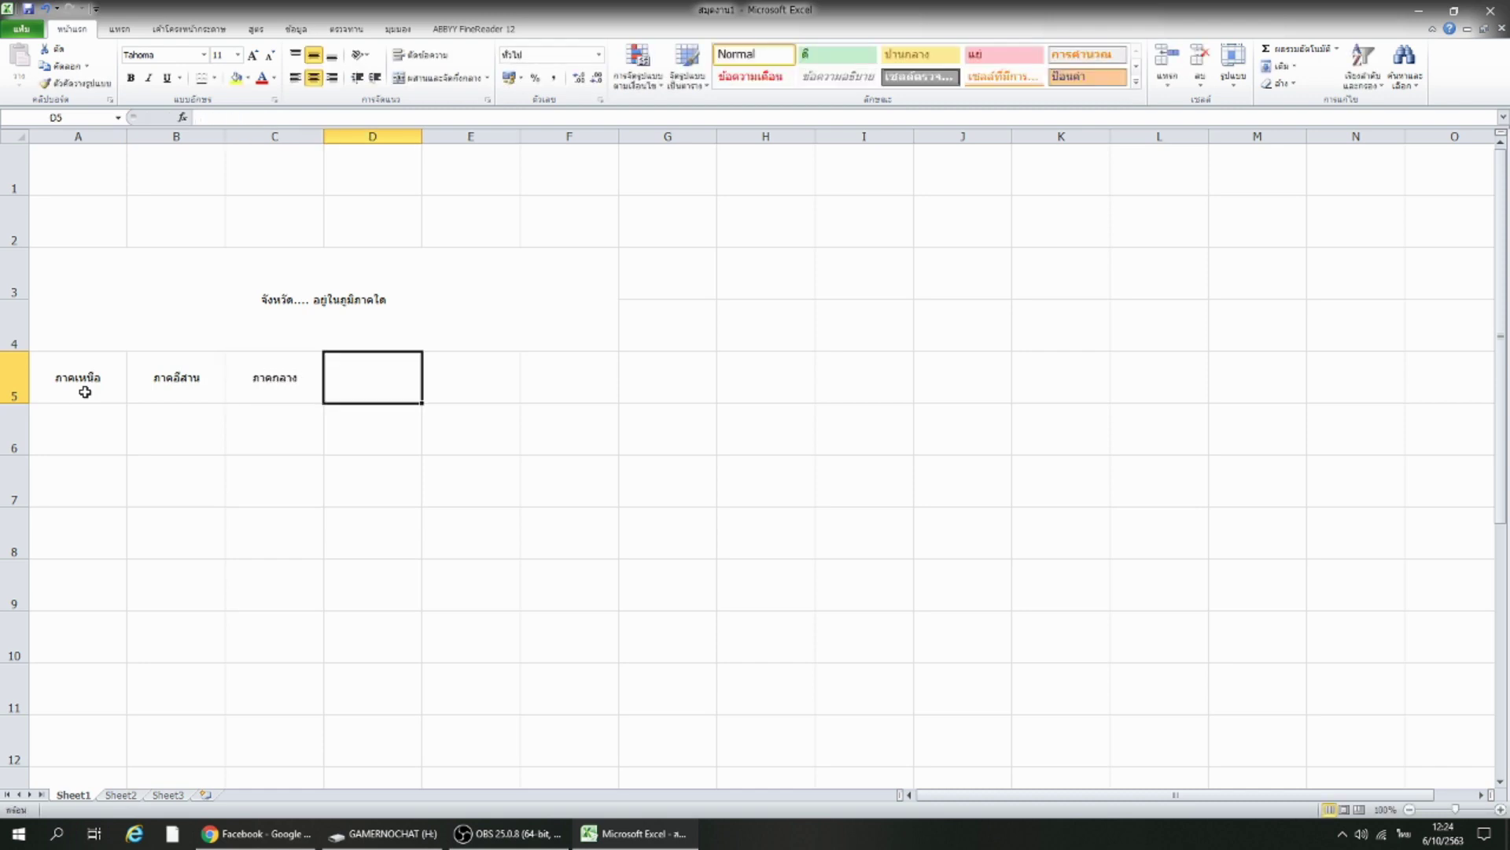
type("ภาคใต้")
key("Right")
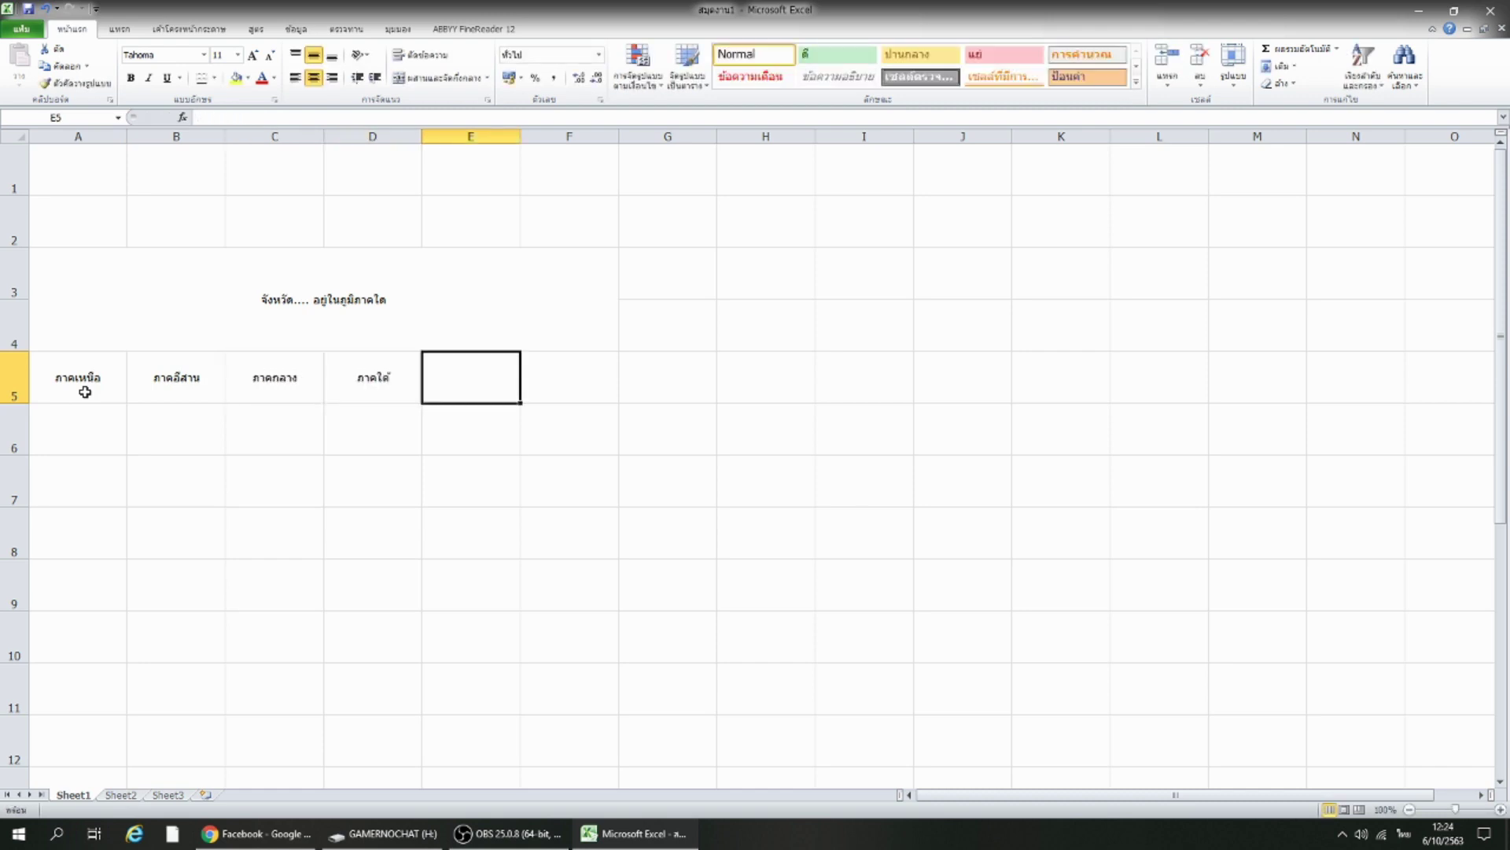
type("ภาคตะวันออ")
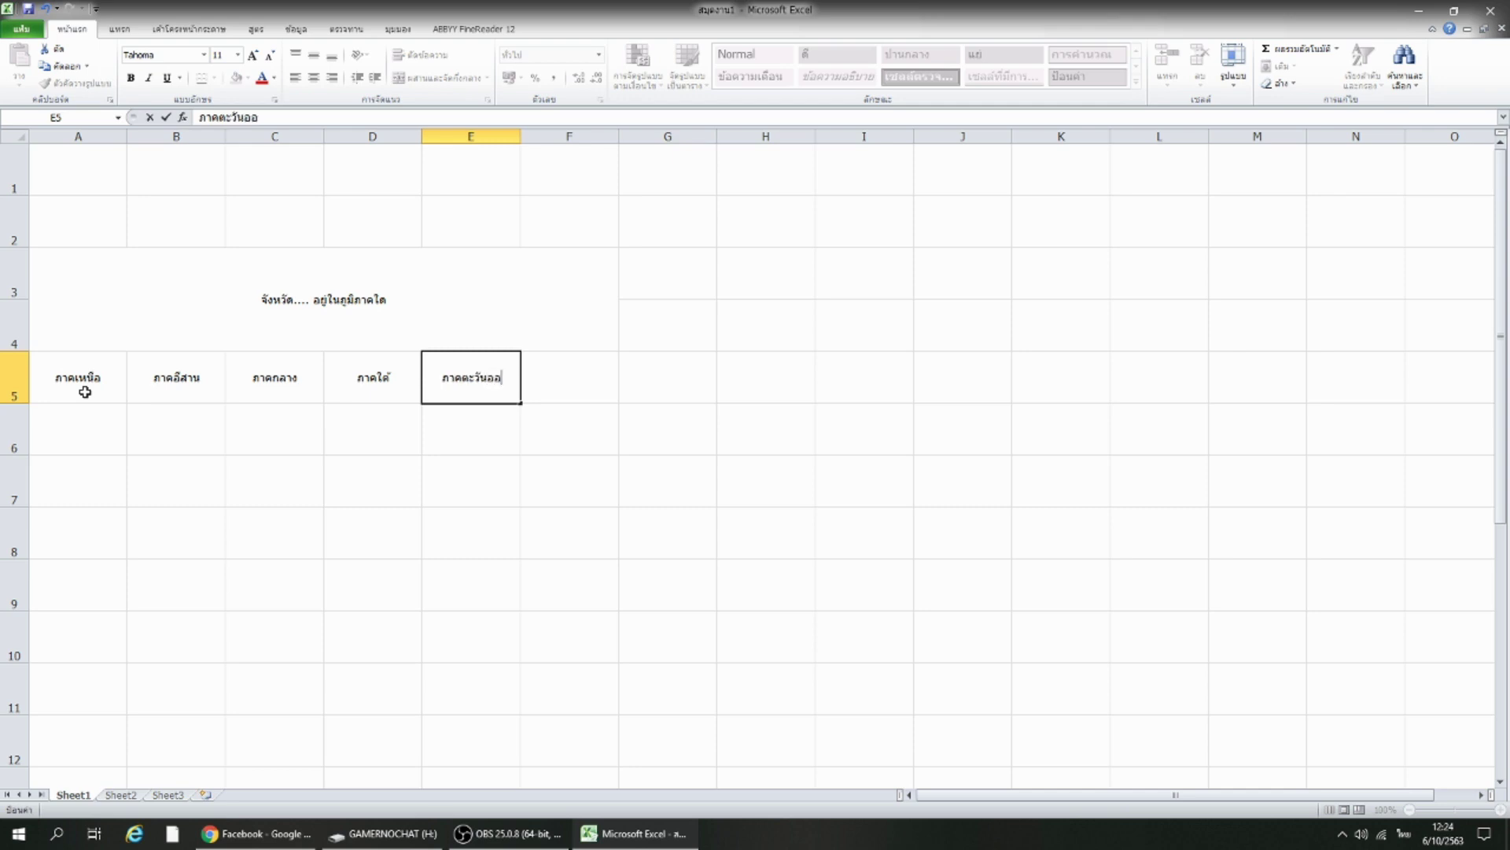
type("ก")
key("Right")
type("ภาคตะ")
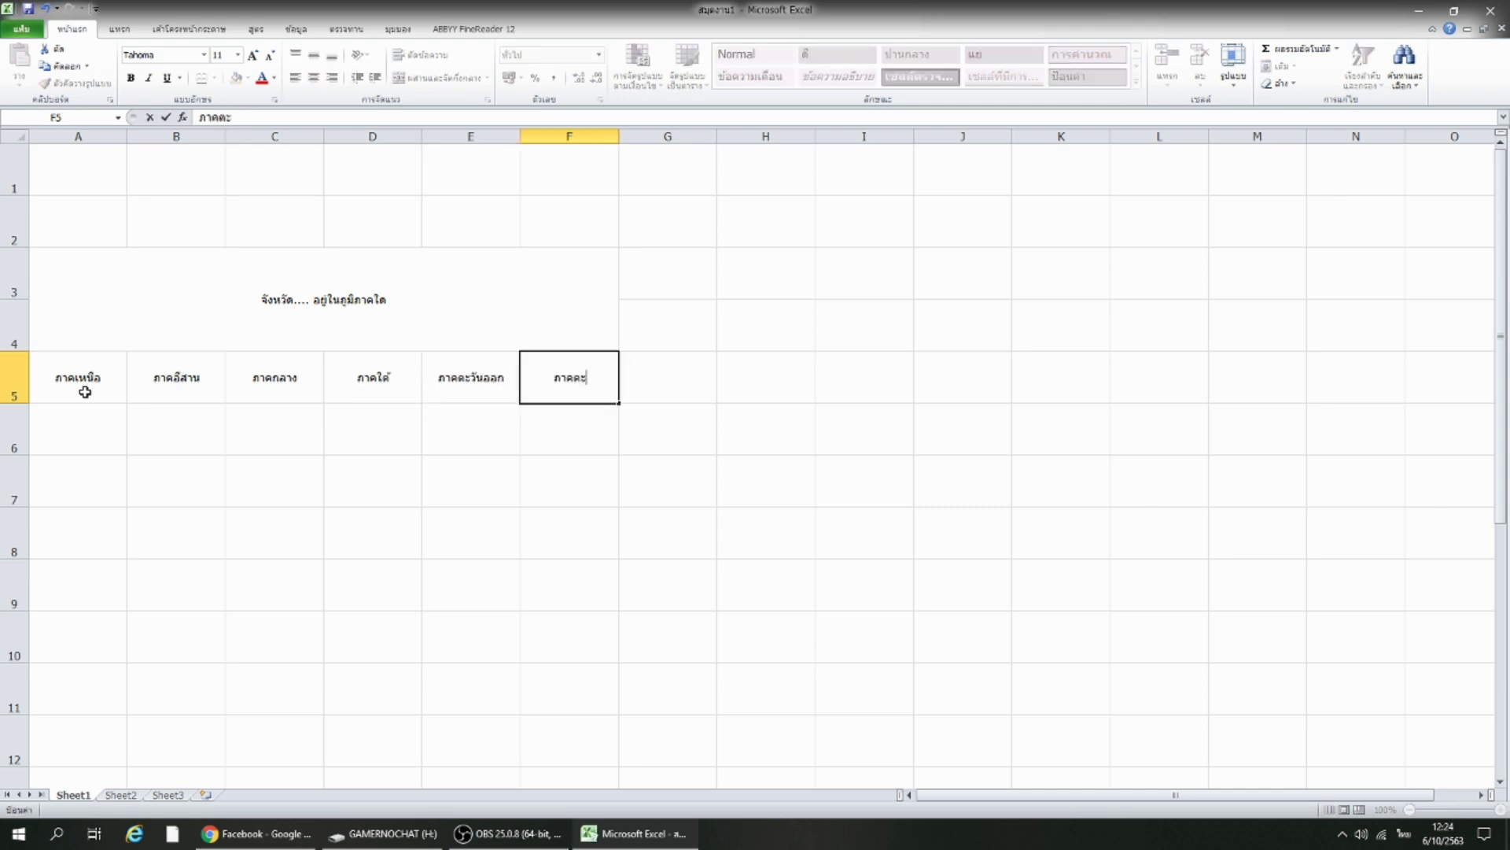
type("วันตก")
key("Return")
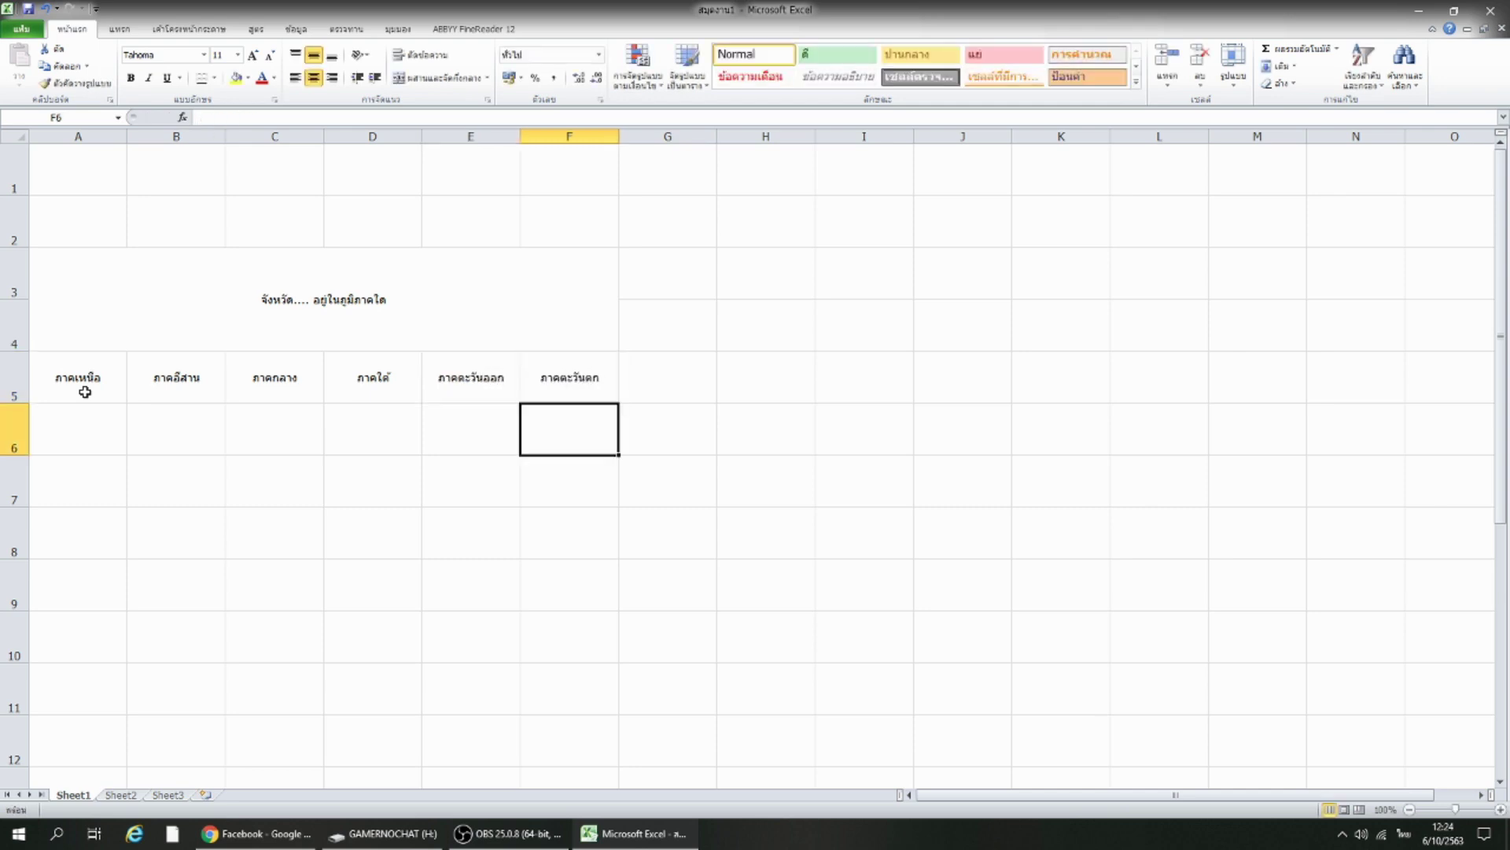
Merge B1:E2, enter the title เกมทายภูมิภาค and enlarge its font.
left_click_drag(145, 186, 468, 214)
left_click(440, 78)
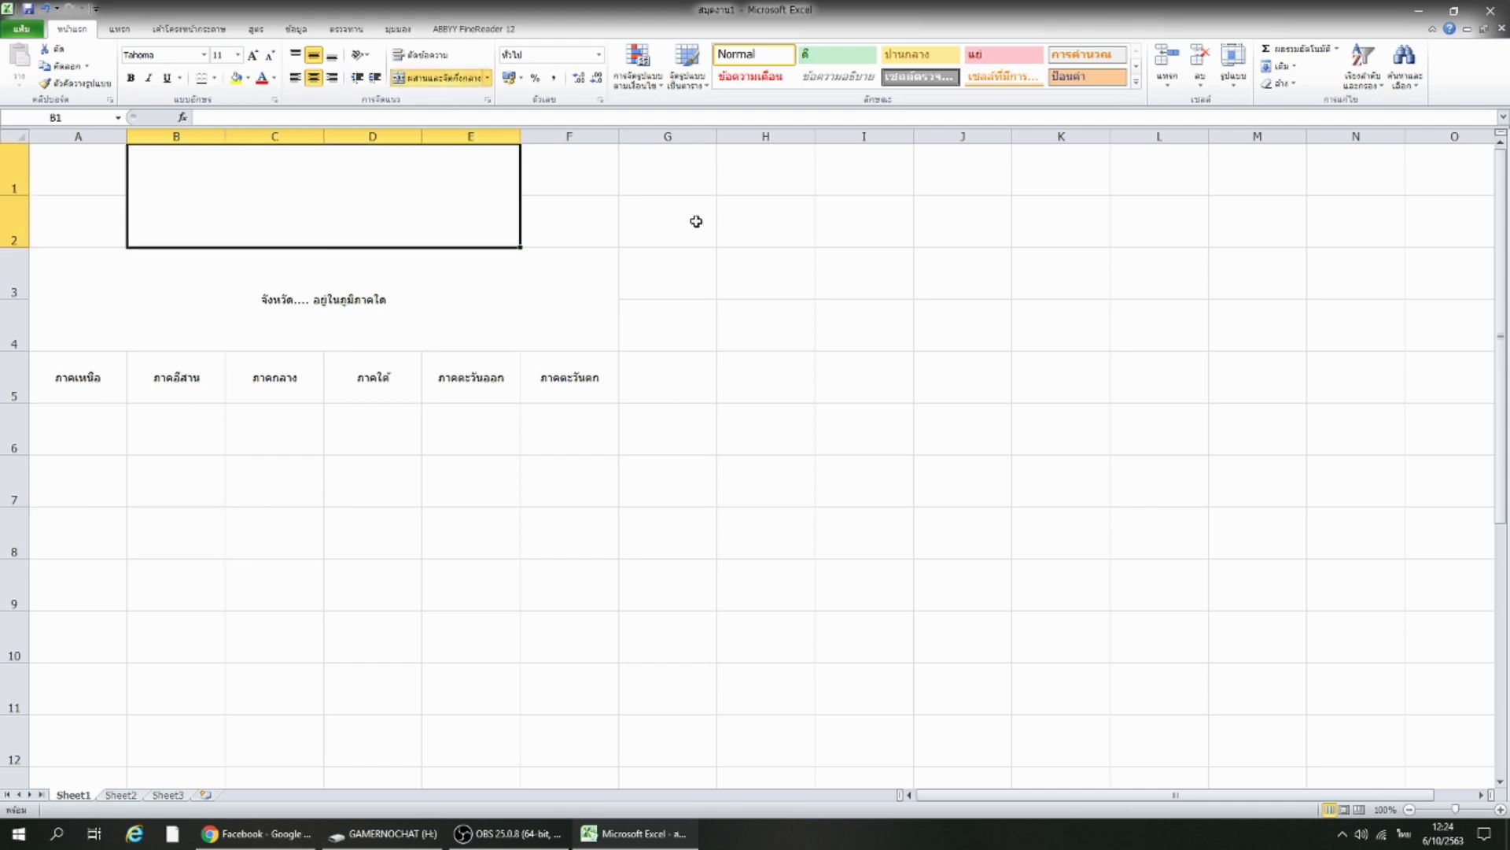
type("เกมทายภูมิ")
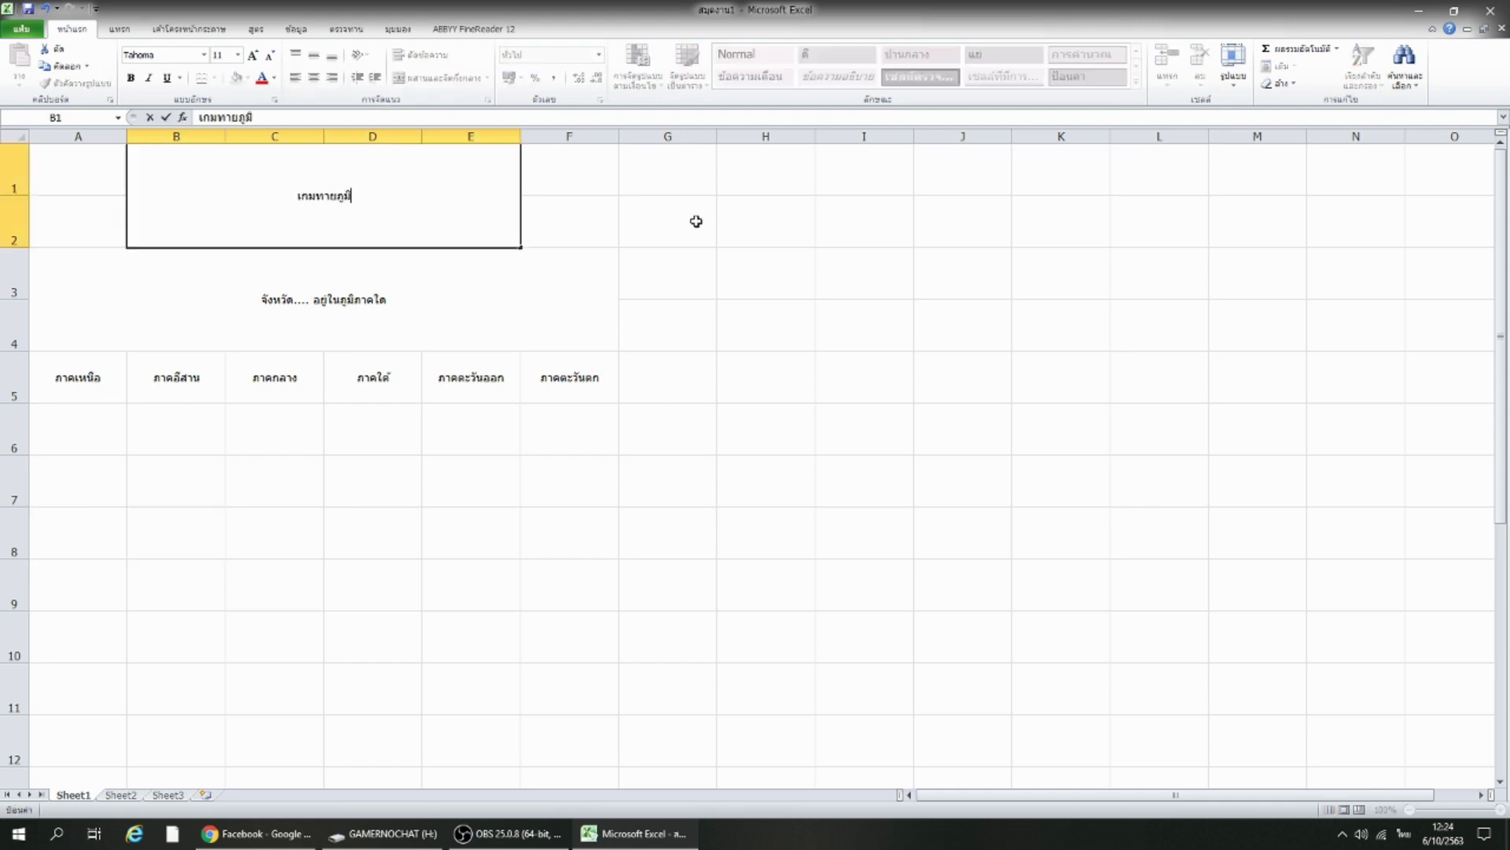
type("ภาค")
key("Return")
left_click(416, 208)
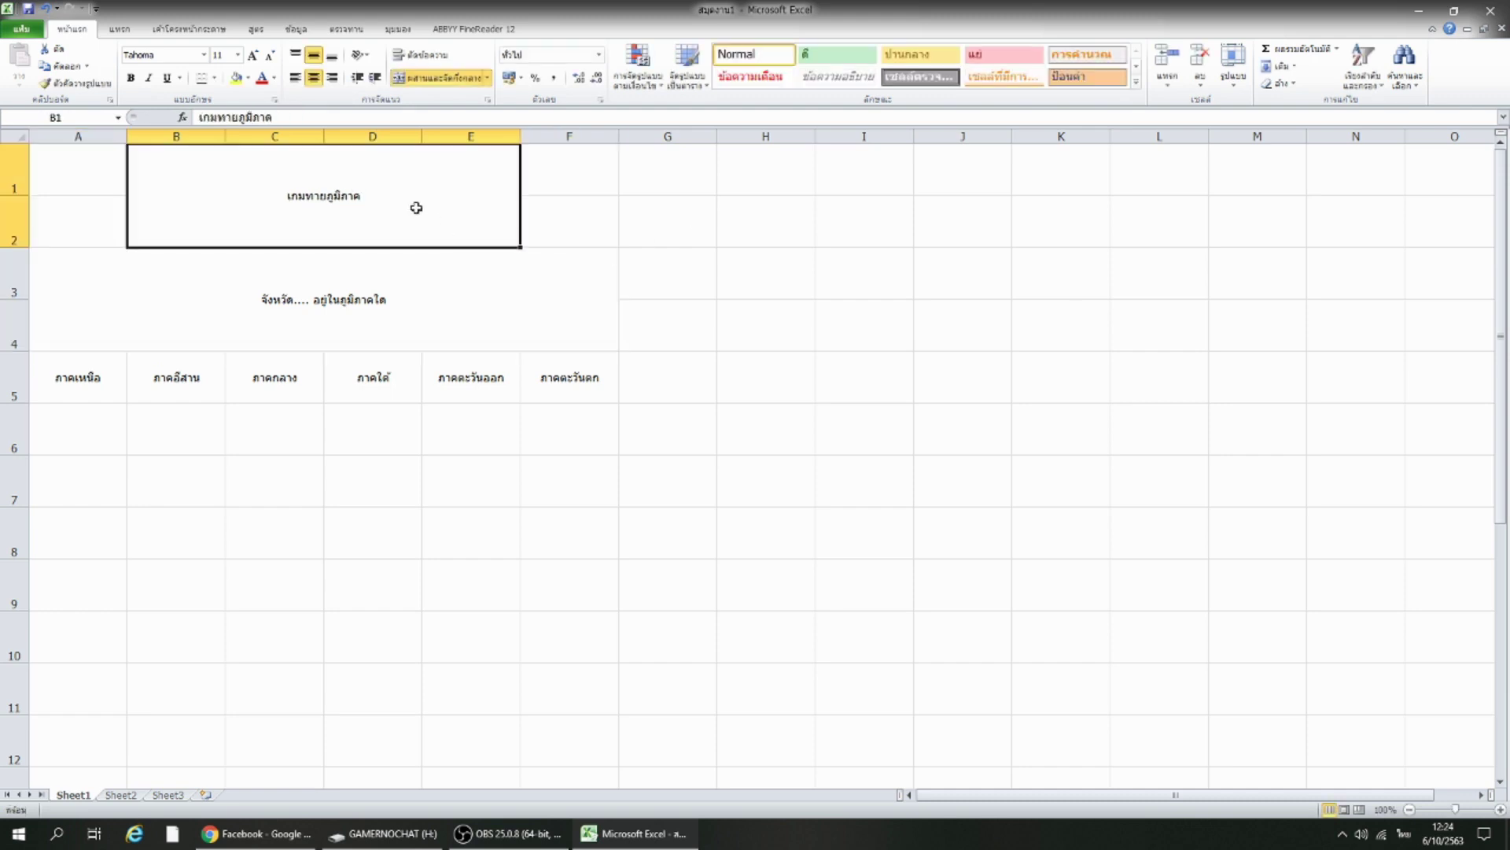
left_click(252, 55)
left_click(252, 55)
left_click(252, 55)
left_click(251, 55)
left_click(251, 55)
left_click(252, 55)
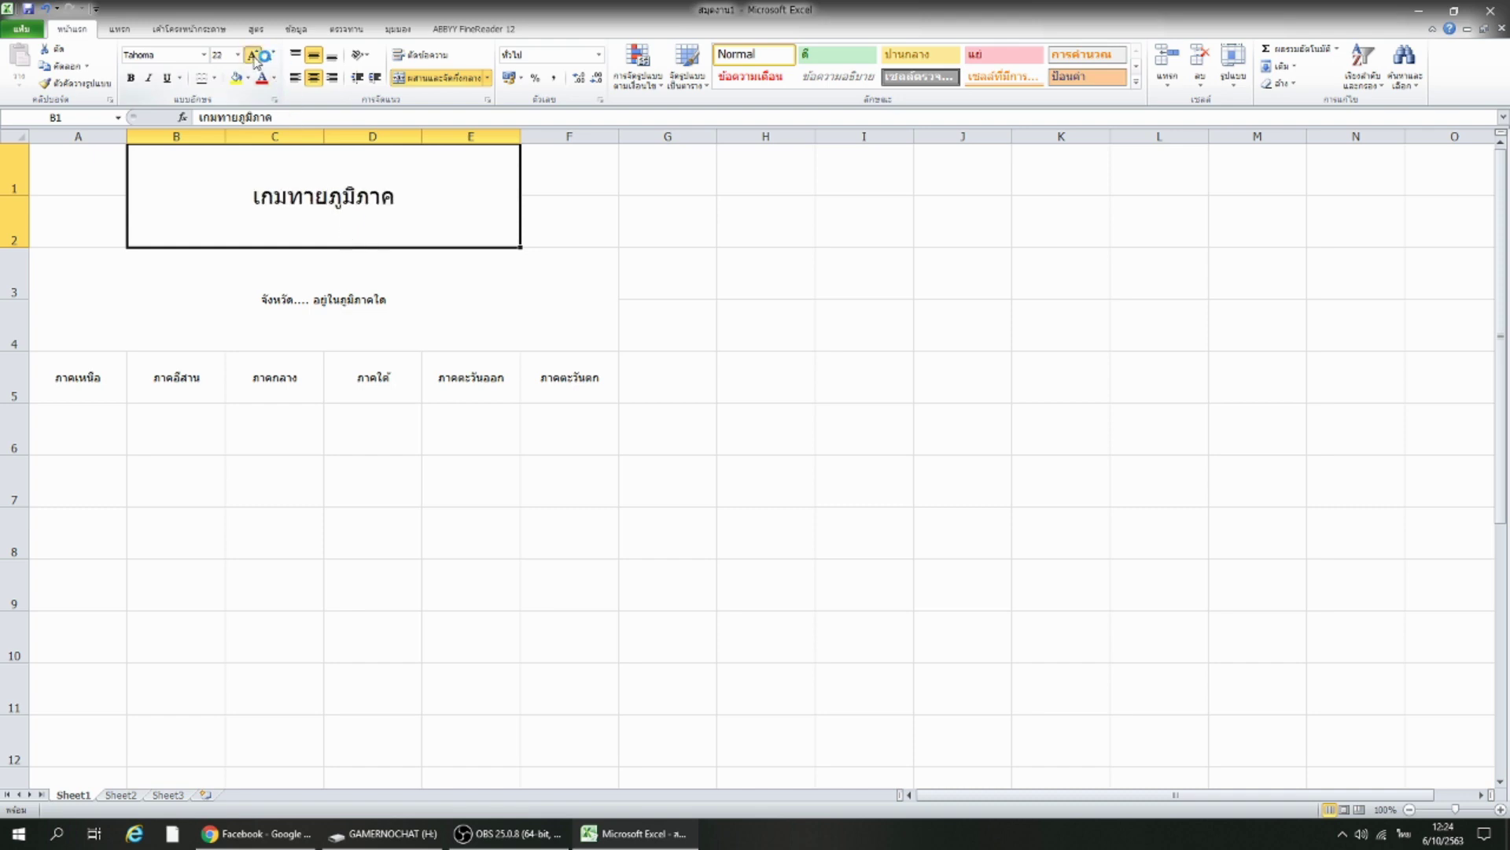
left_click(252, 55)
left_click(252, 55)
Bring the title to 48 pt and the A3 question to 28 pt.
left_click(252, 55)
left_click(252, 55)
left_click(252, 55)
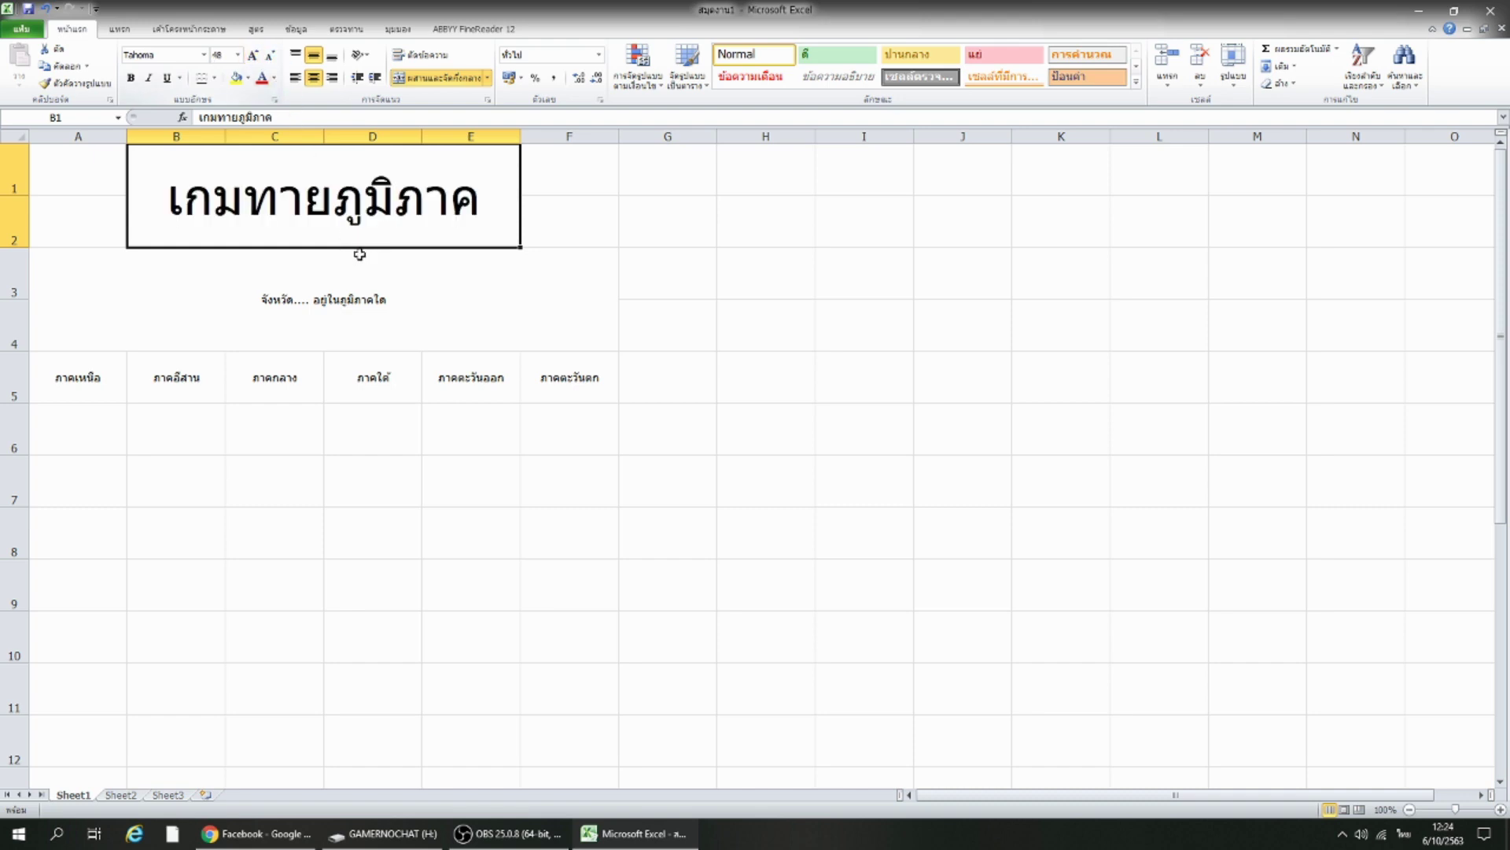
left_click(378, 290)
left_click(253, 55)
left_click(253, 56)
left_click(253, 55)
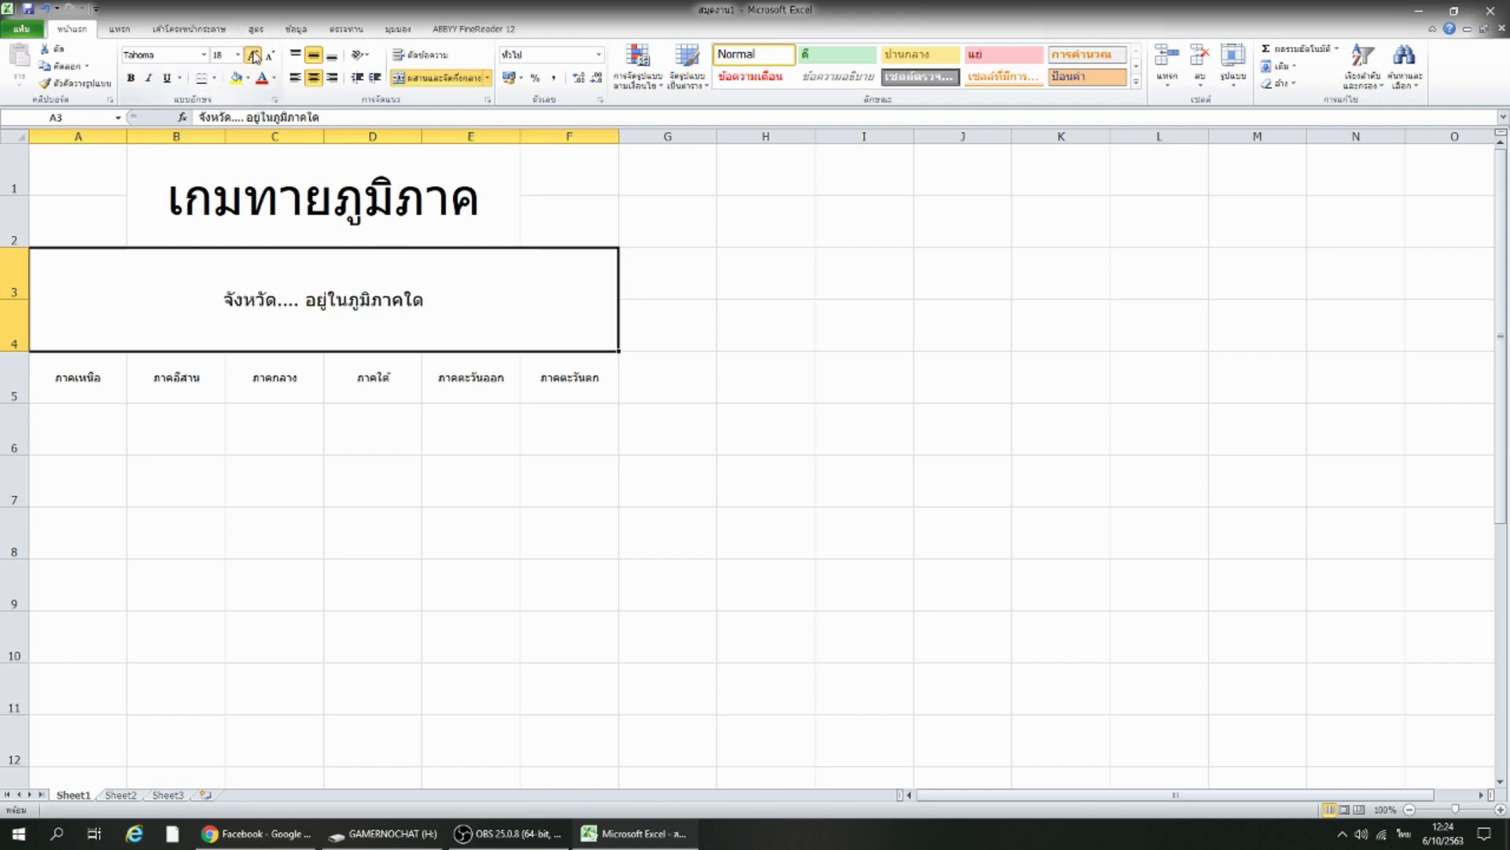
left_click(253, 55)
left_click(253, 55)
left_click(253, 55)
left_click(252, 55)
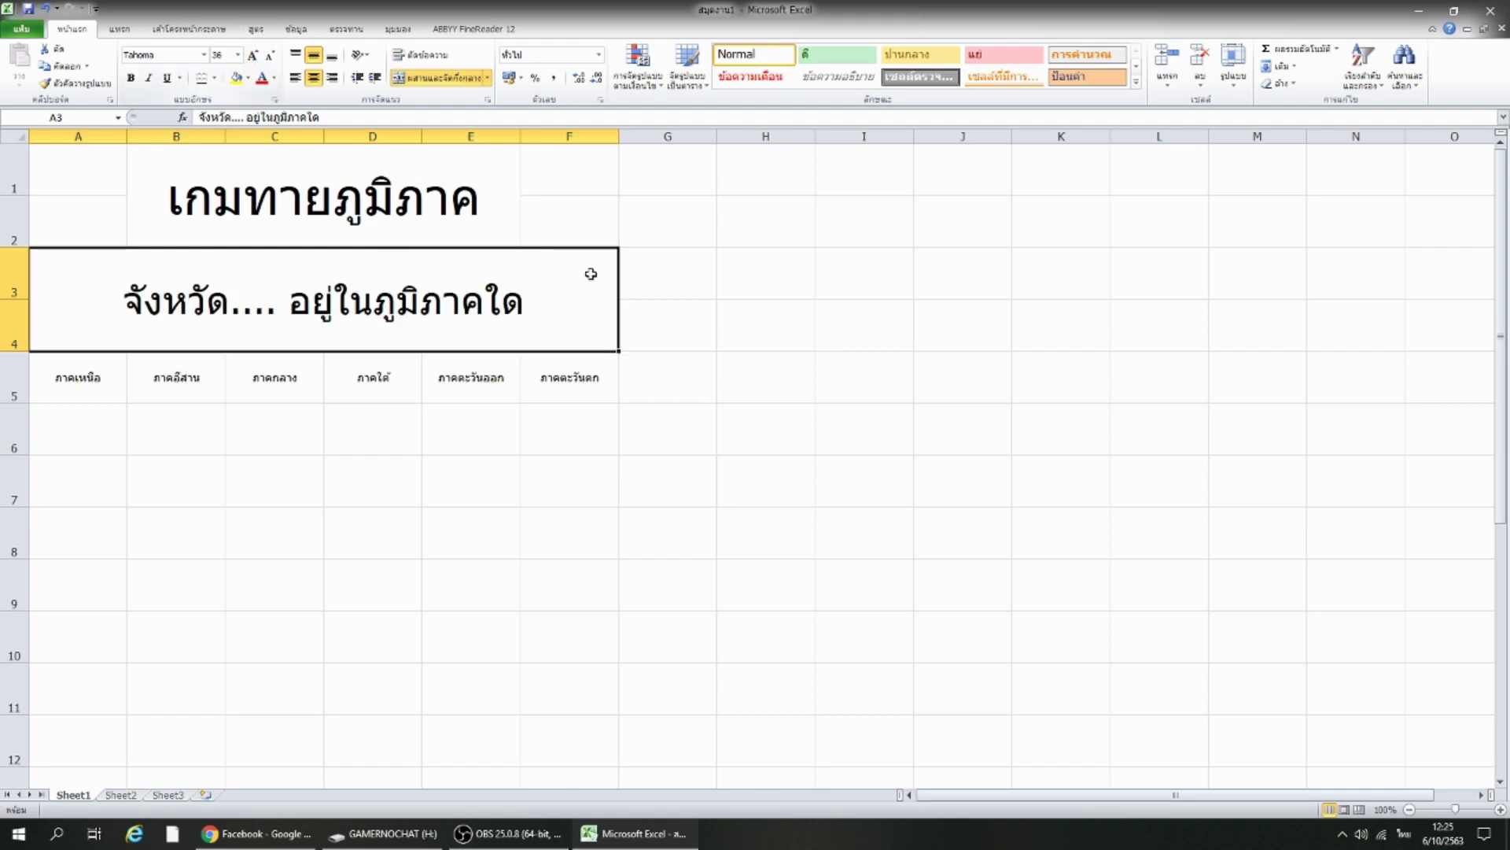
left_click(270, 56)
Merge F1:F2, enter the label สุ่มจังหวัด and enlarge its font.
left_click(740, 274)
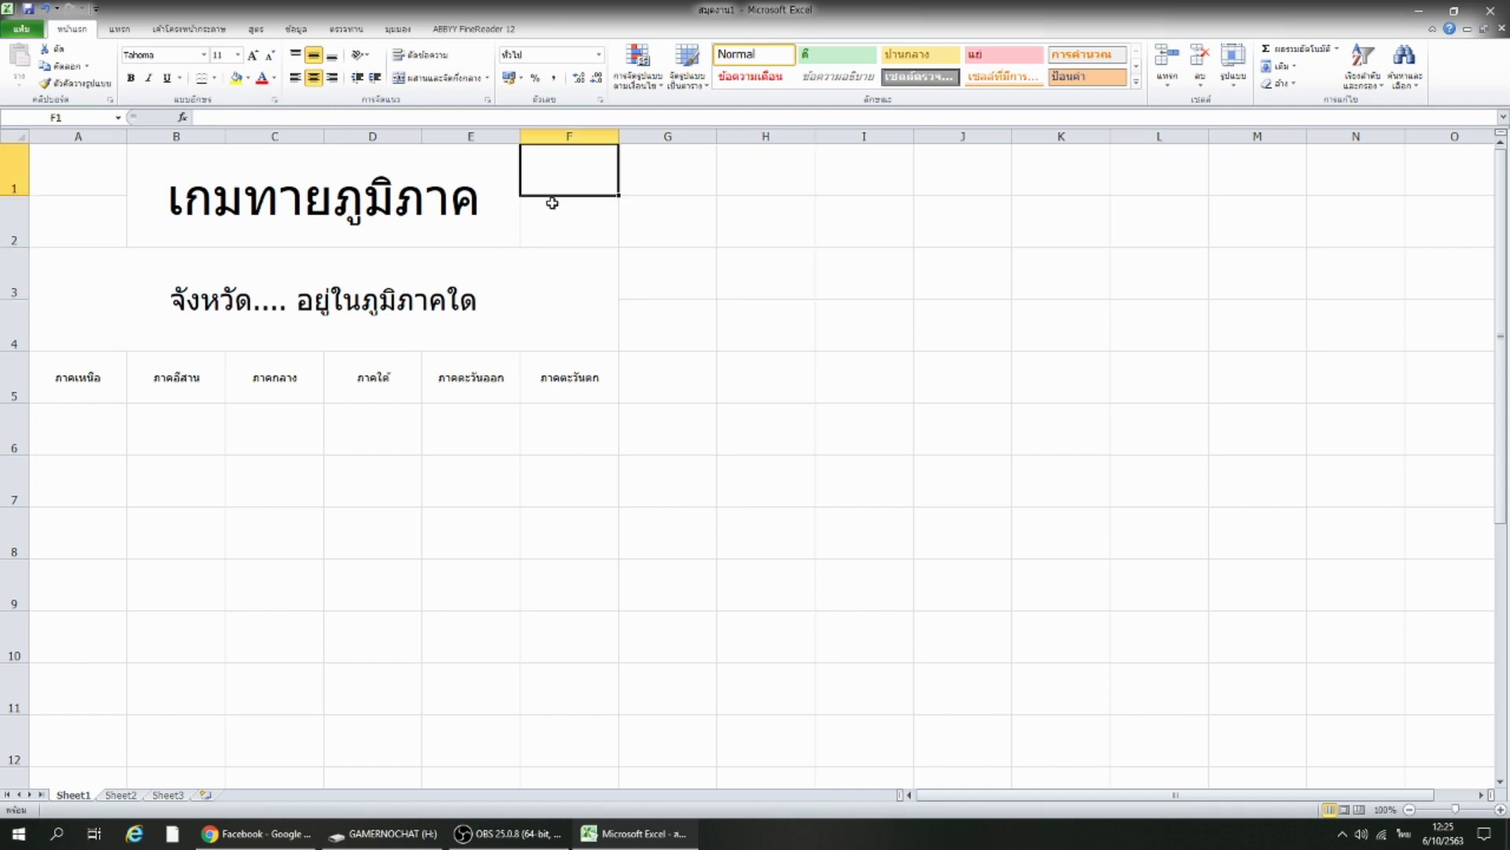
left_click_drag(535, 184, 550, 220)
left_click(441, 78)
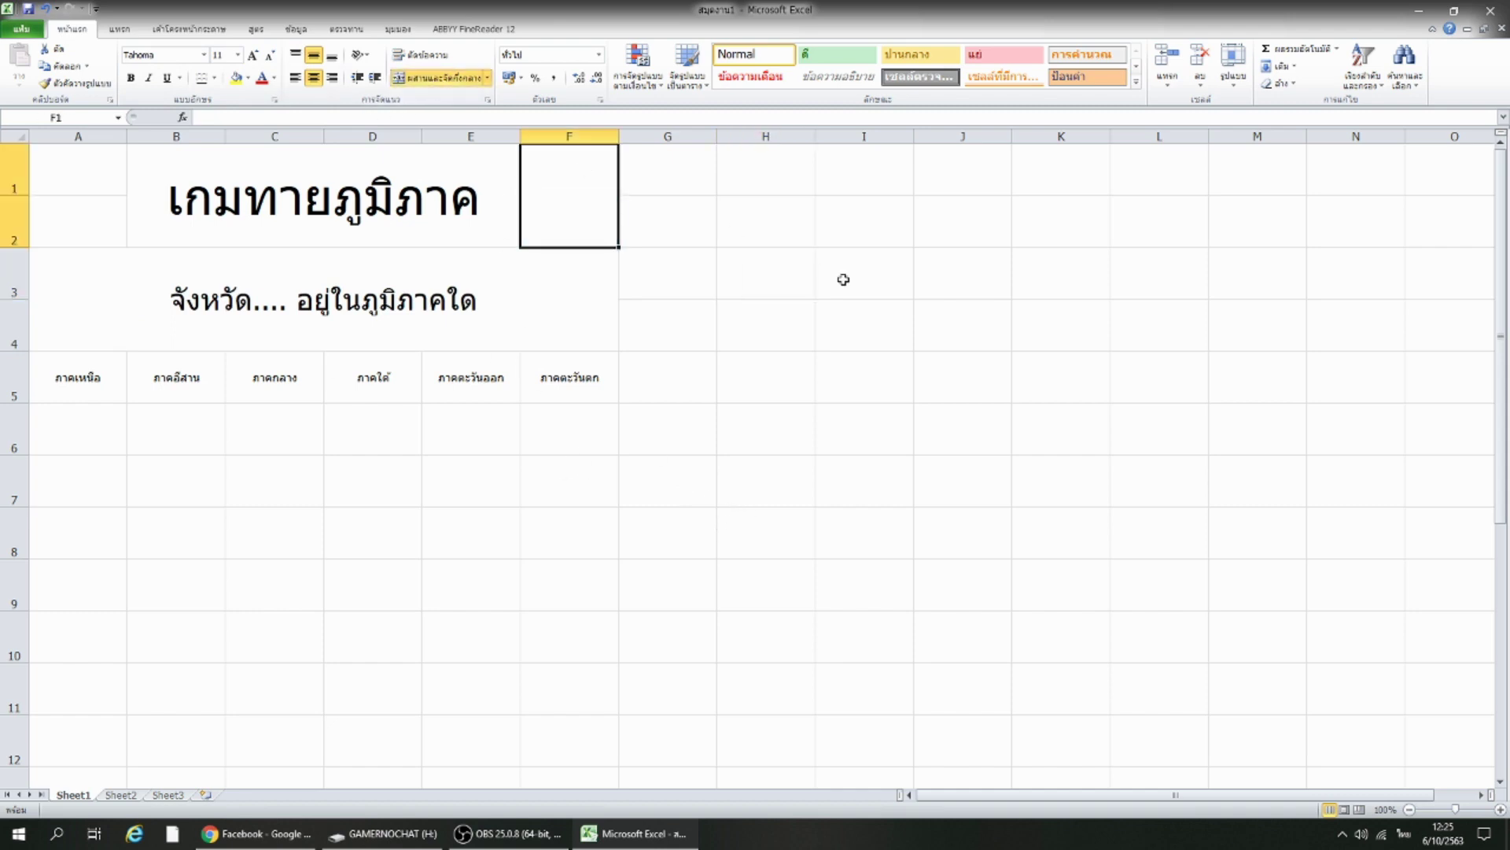
type("สุ่มจั")
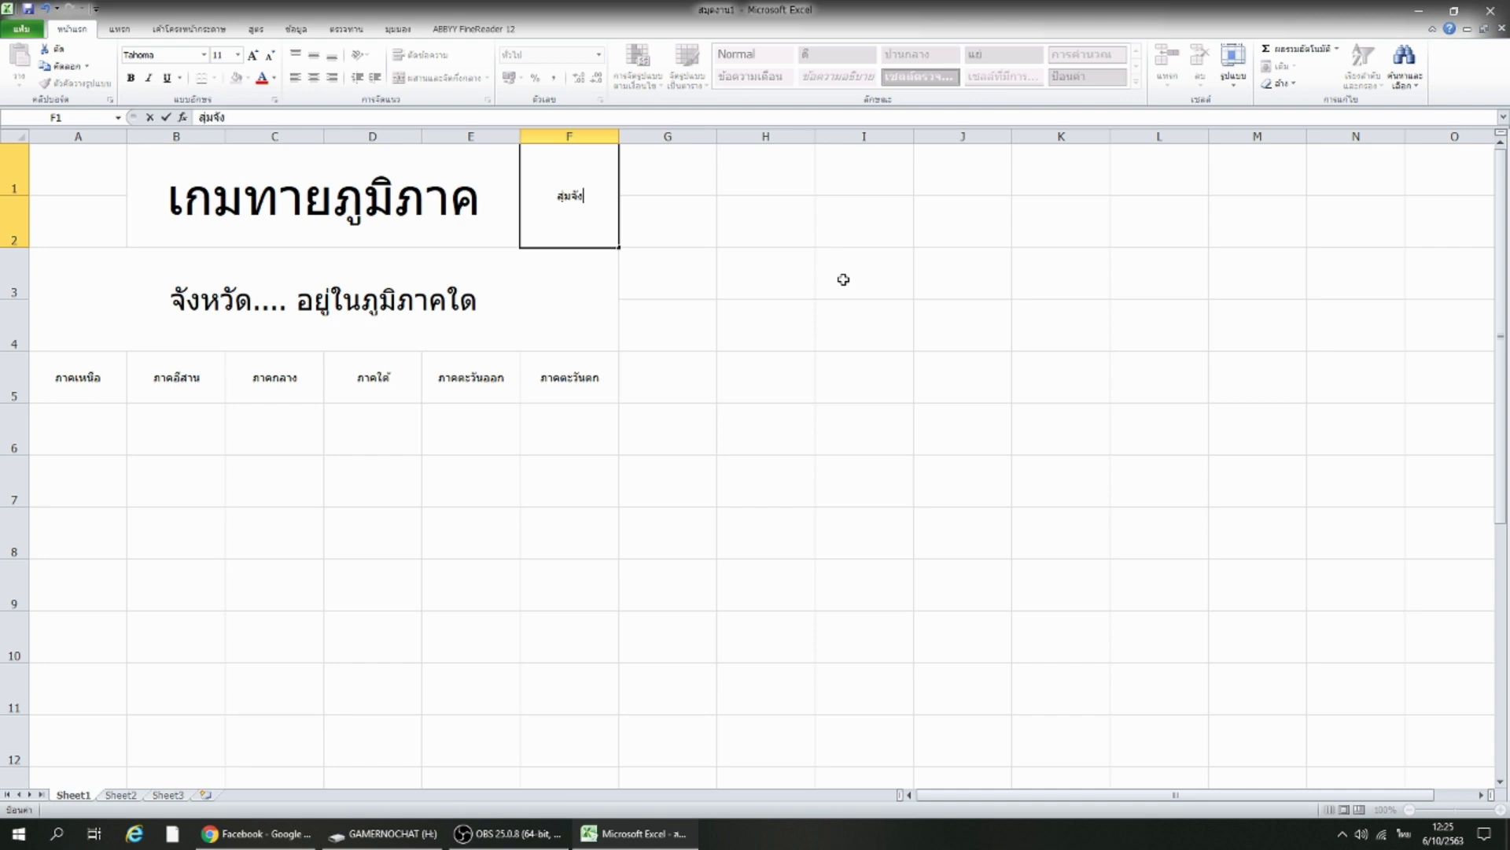
type("งหวัด")
left_click(843, 279)
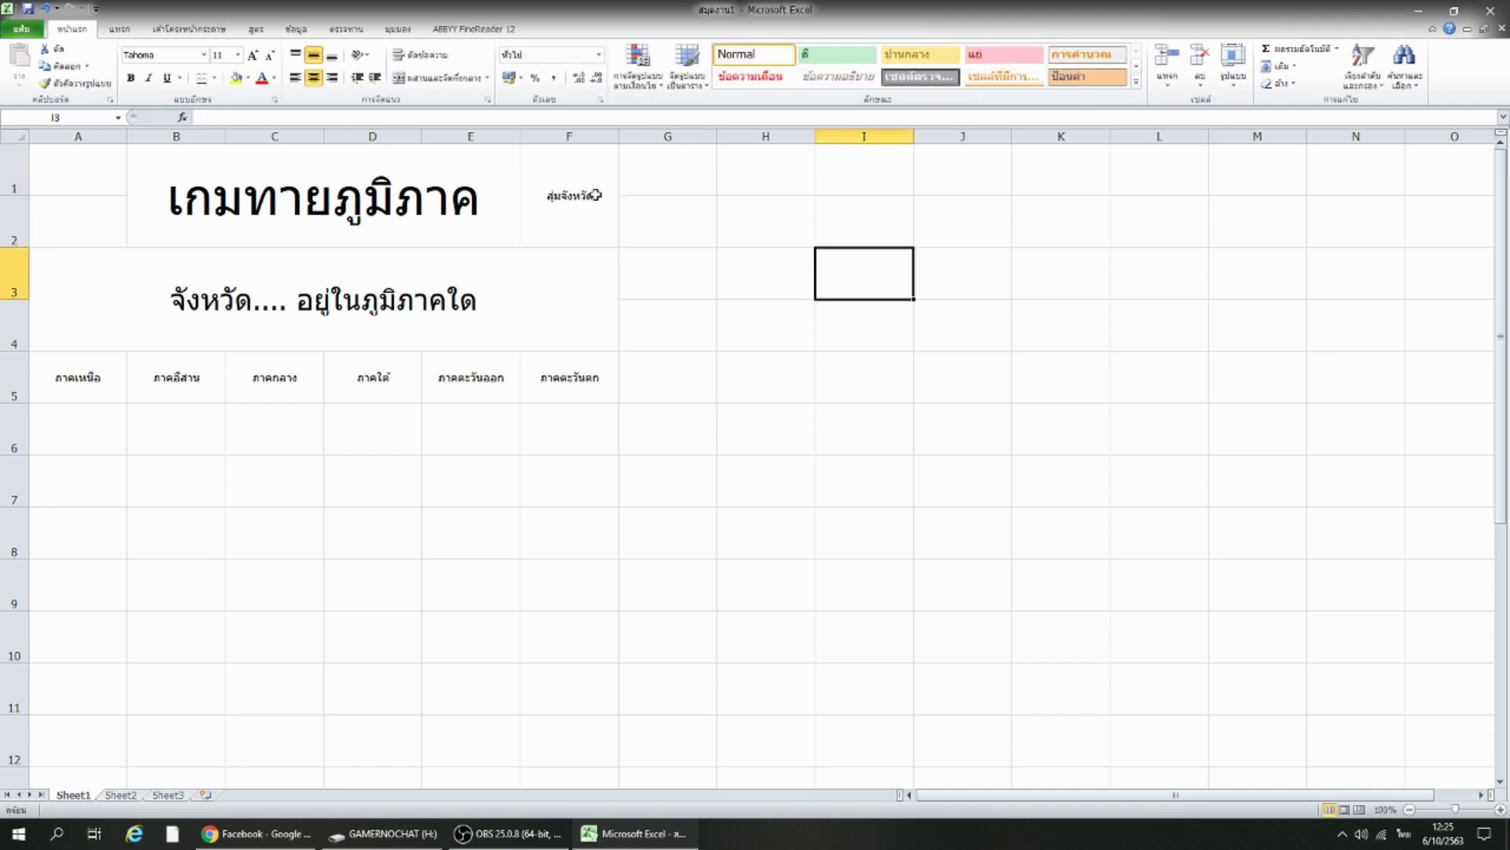
left_click(570, 181)
left_click(253, 55)
left_click(252, 55)
left_click(252, 55)
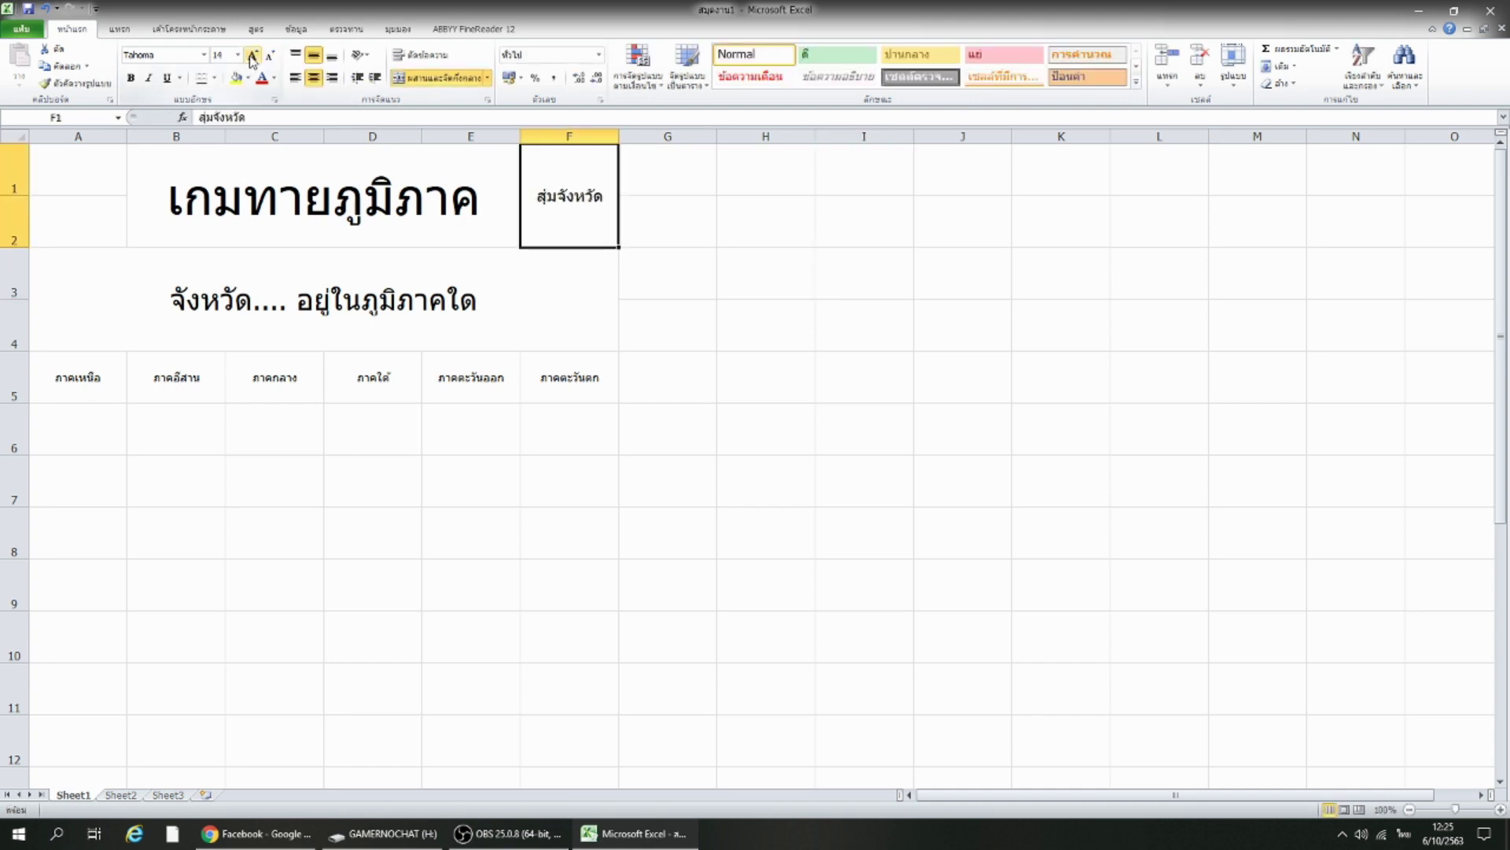
left_click(873, 323)
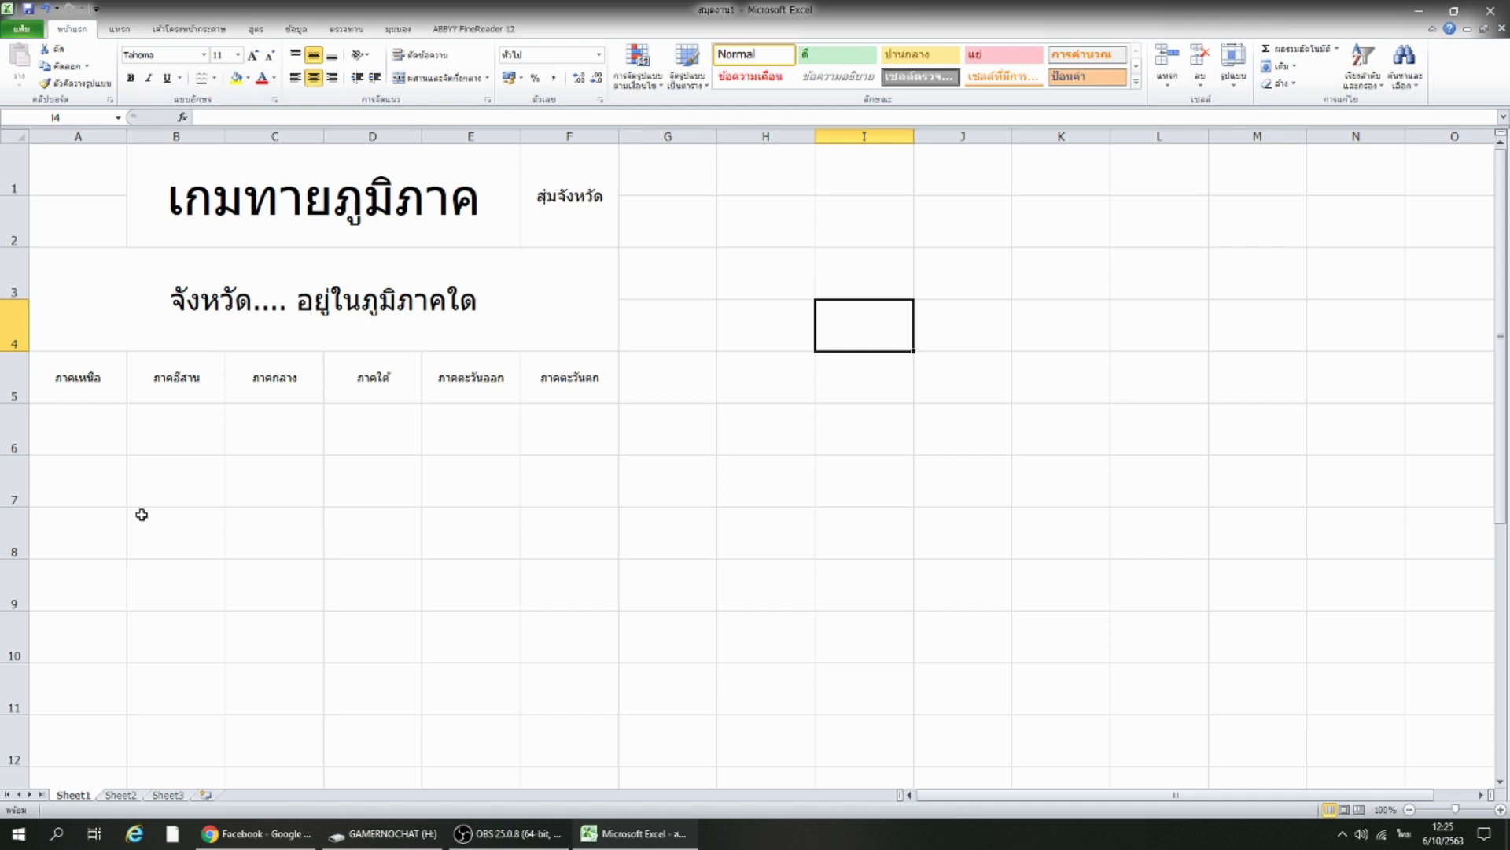
Replace the dots in the A3 question with the province name บุรีรัมย์.
left_click(204, 510)
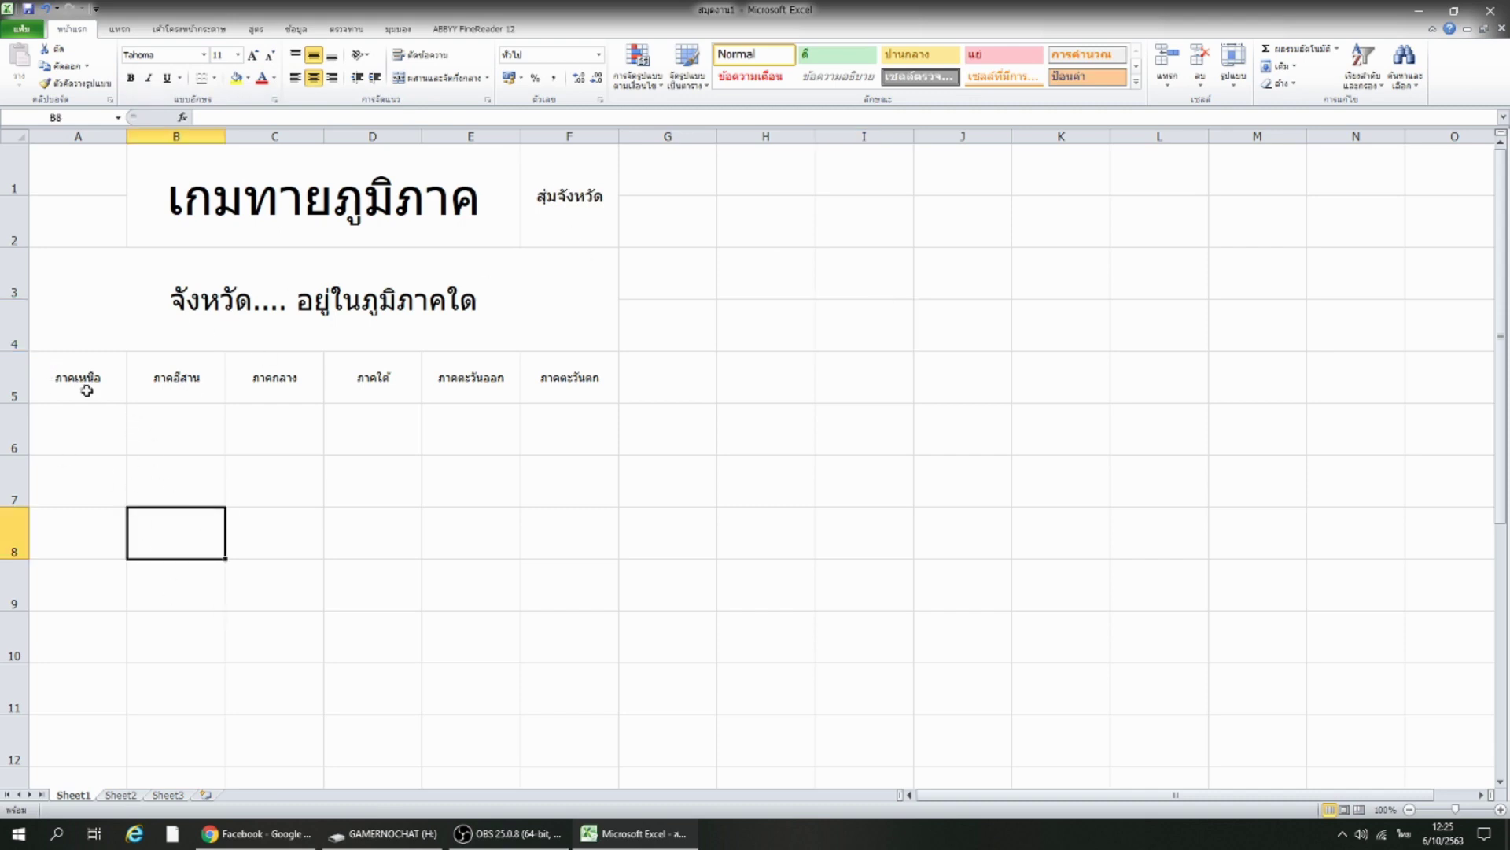
double_click(249, 308)
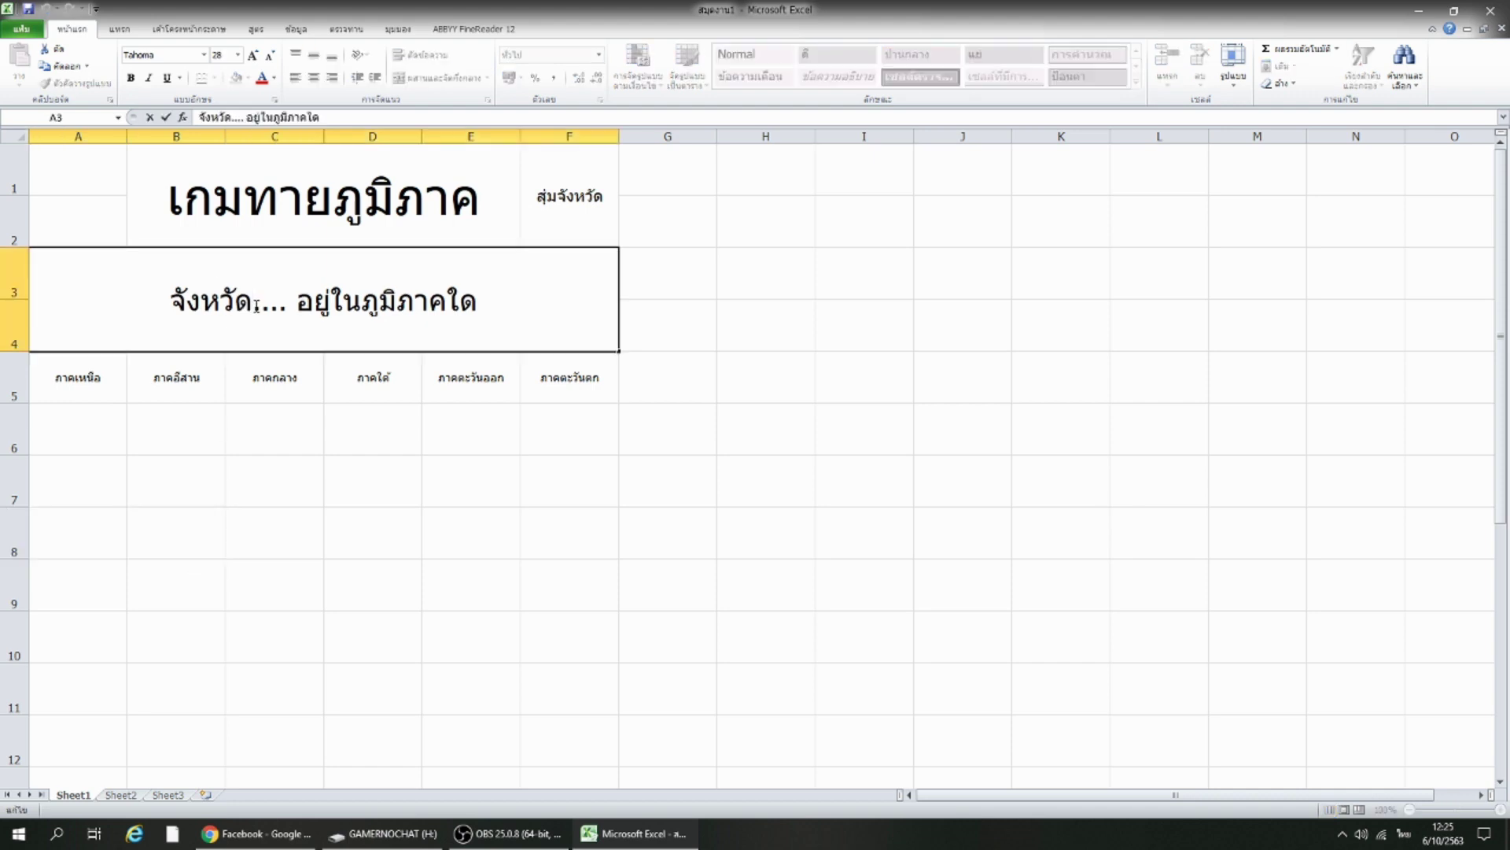
key("Delete")
key("Delete")
key("Delete")
key("Delete")
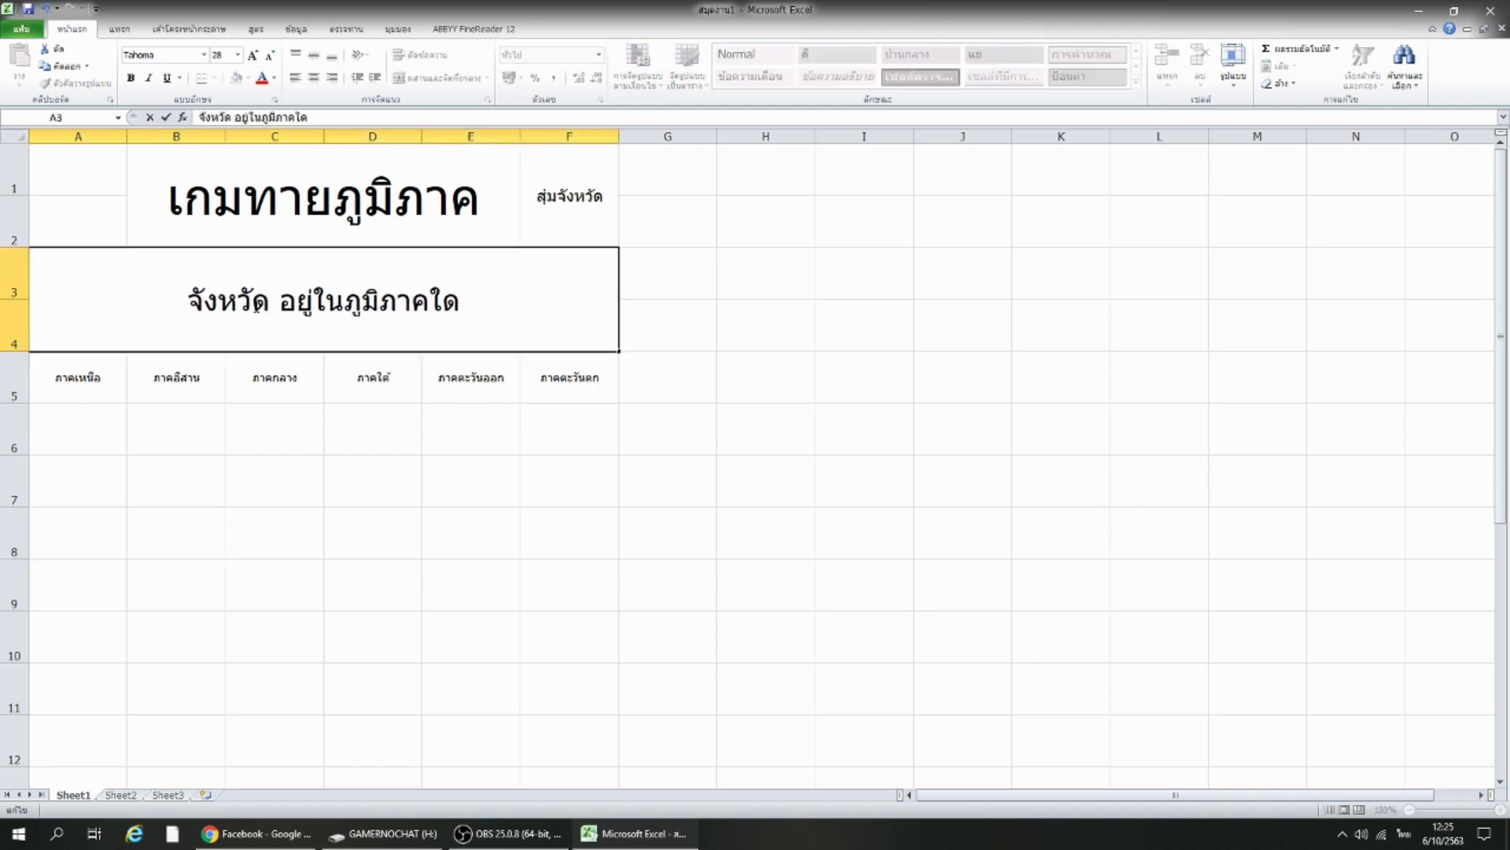
type("บุรีรัมย์")
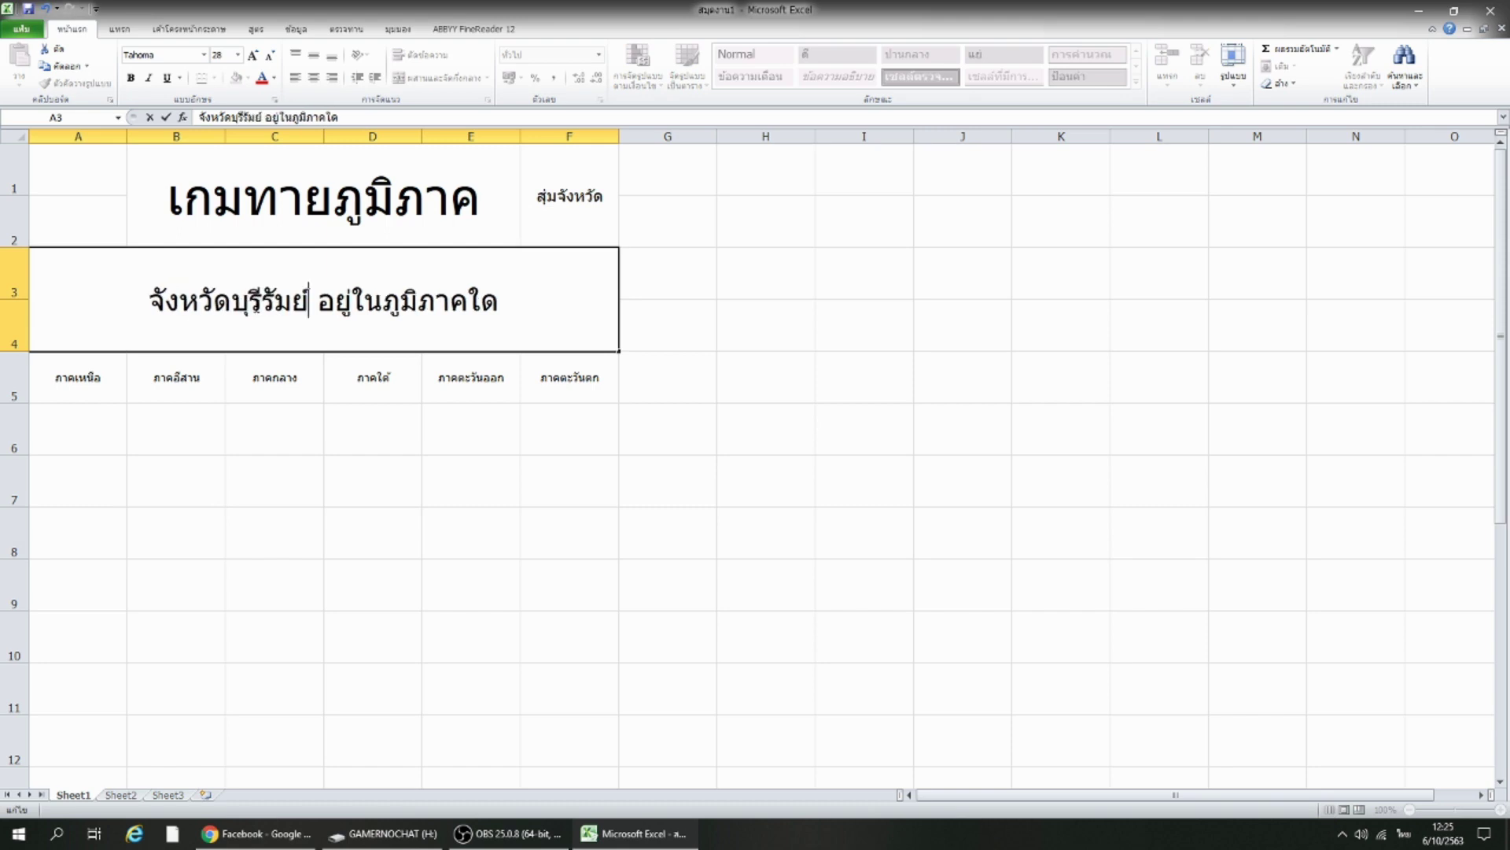
key("Return")
Fill heading A5 red, B5 green, and C5:F5 red.
left_click(296, 591)
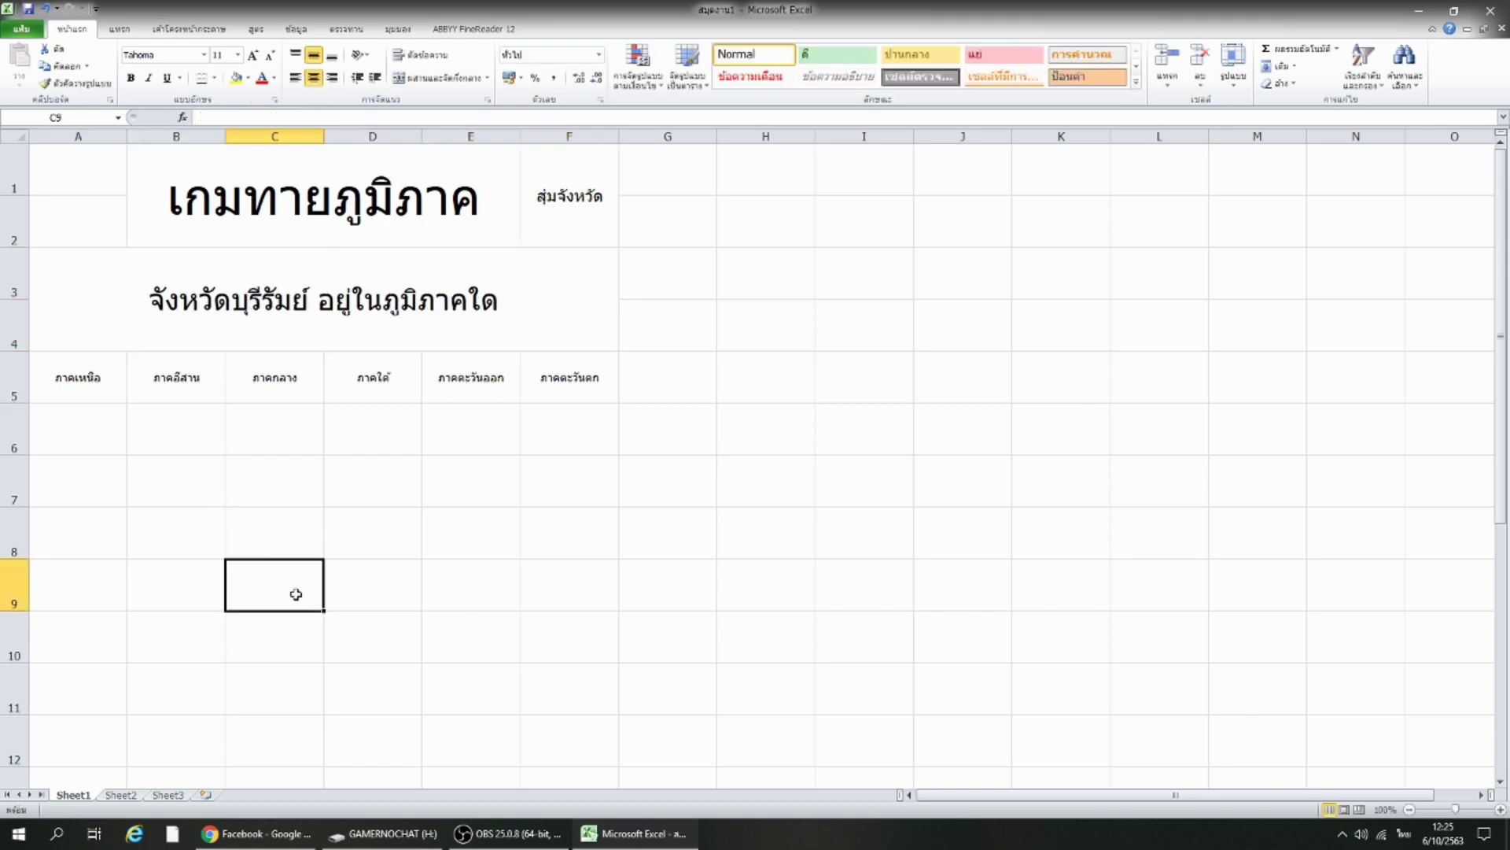
left_click(77, 388)
left_click(246, 78)
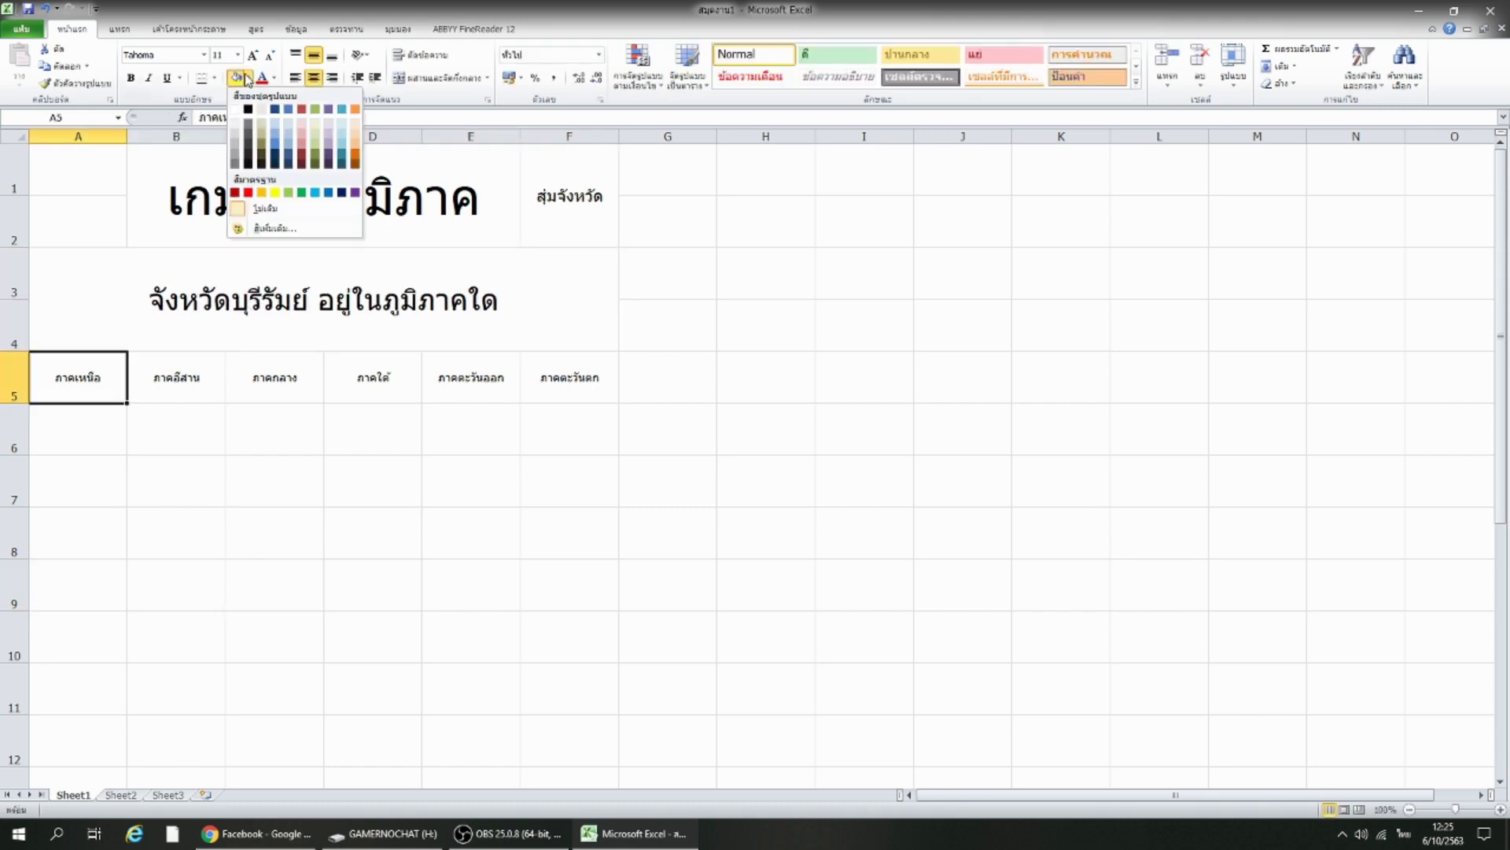
left_click(248, 193)
left_click(183, 511)
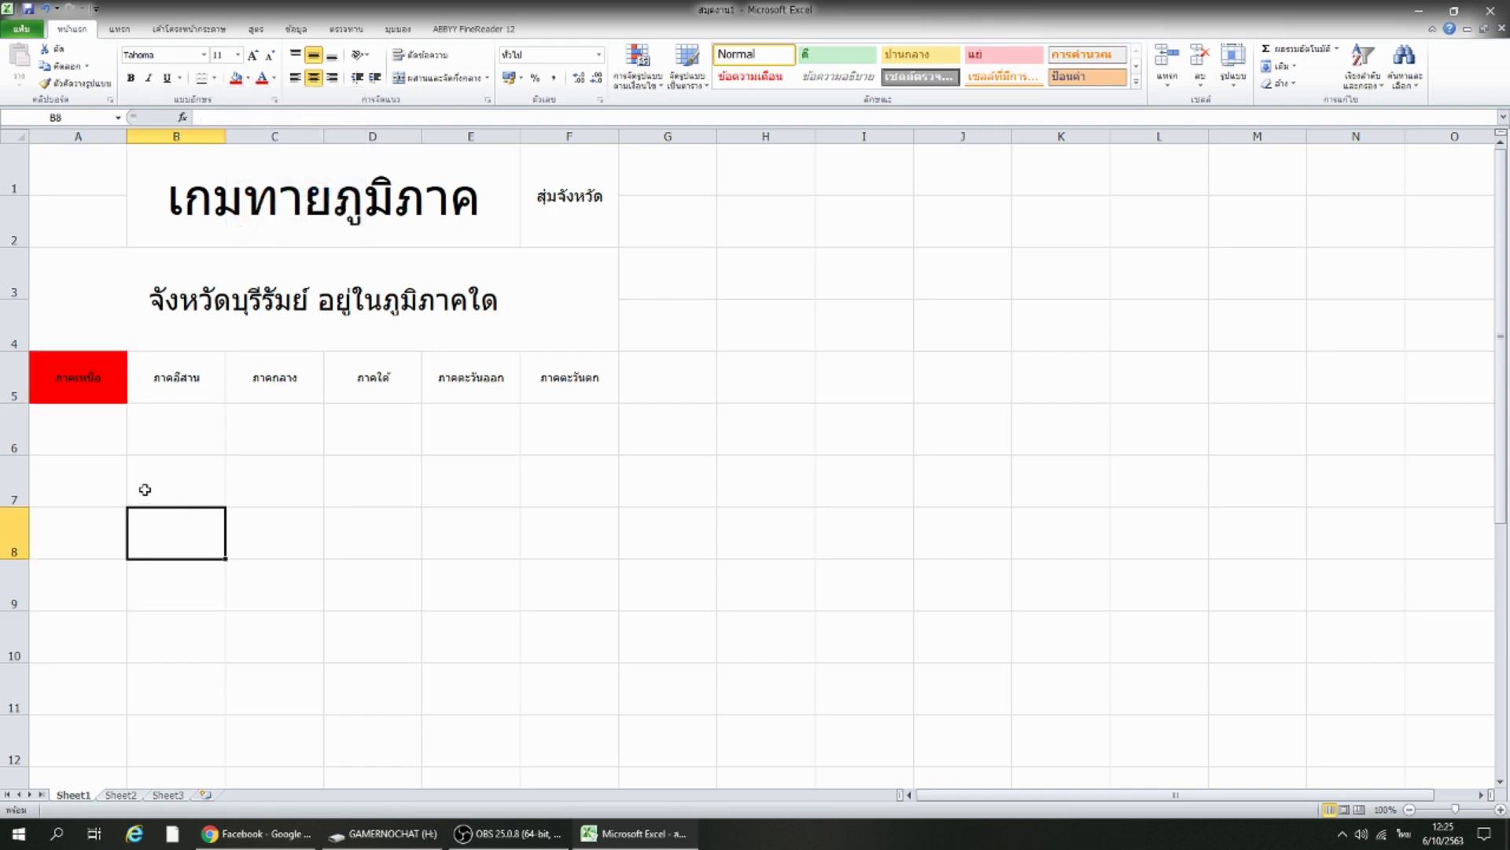
left_click(161, 393)
left_click(248, 78)
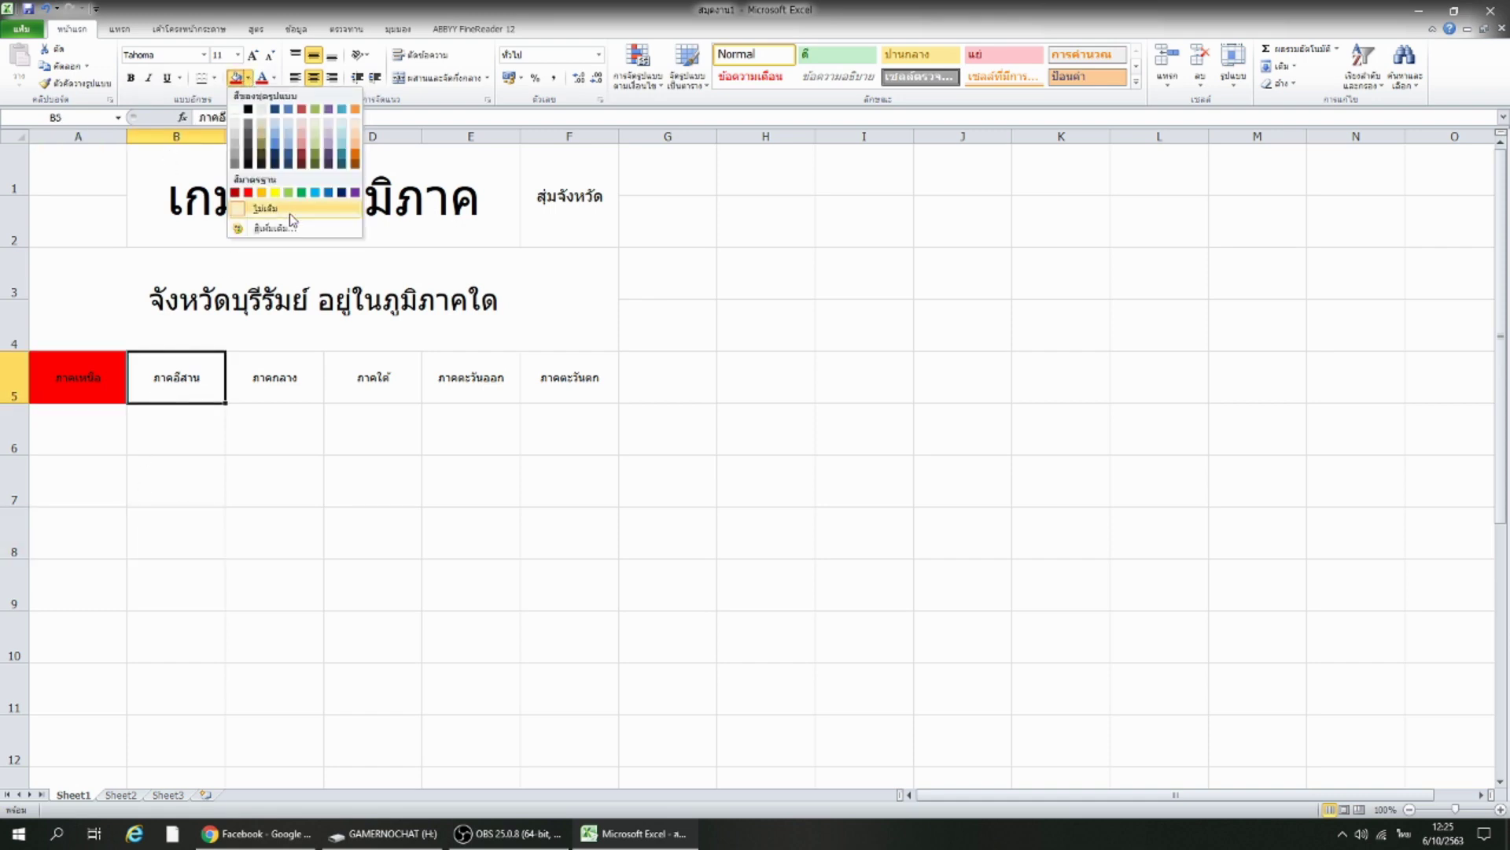
left_click(303, 192)
left_click_drag(307, 377, 582, 379)
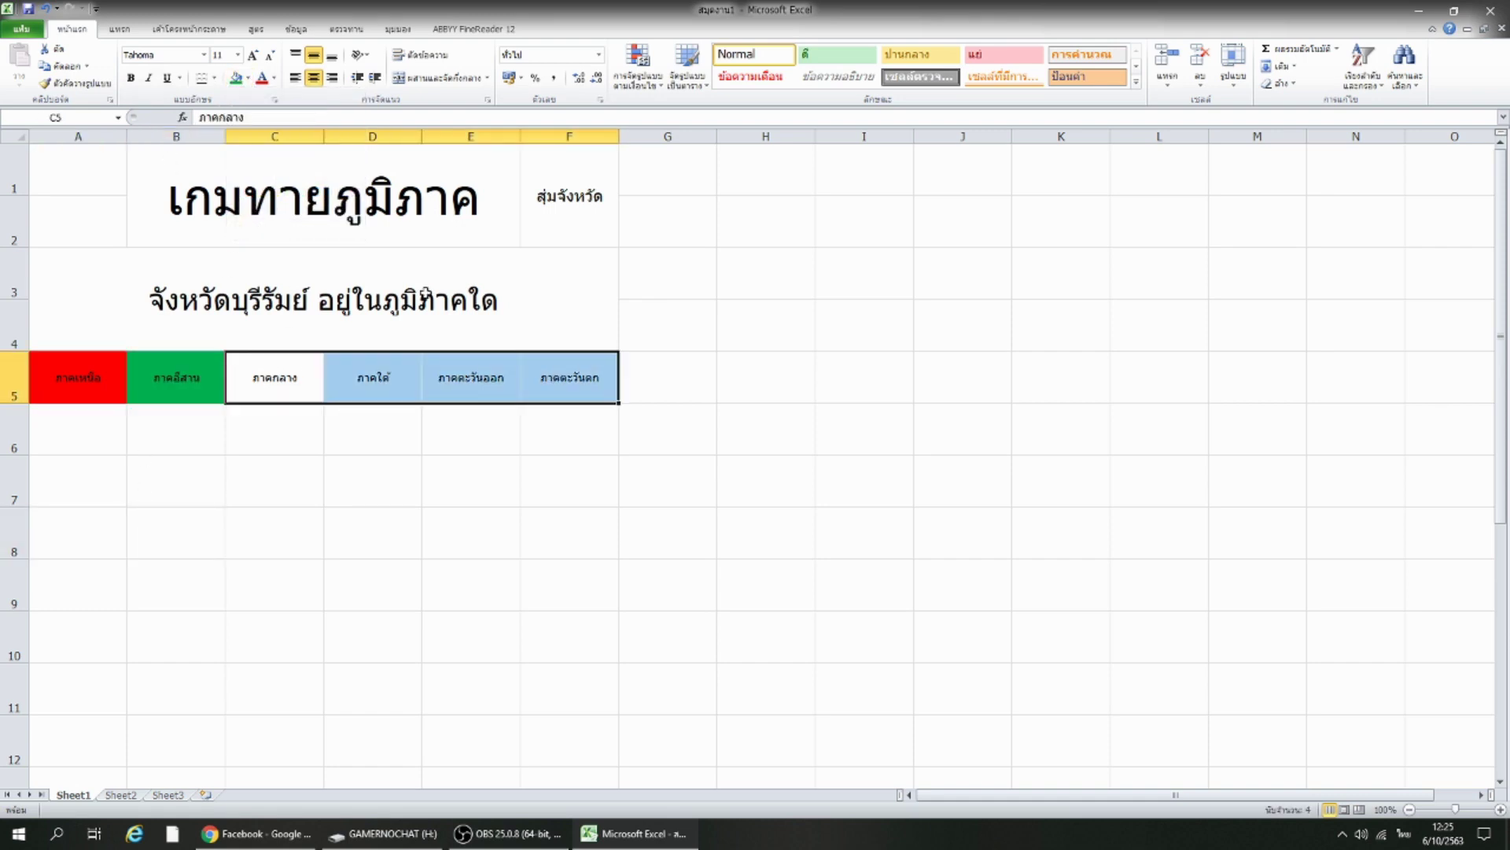
left_click(249, 78)
left_click(249, 193)
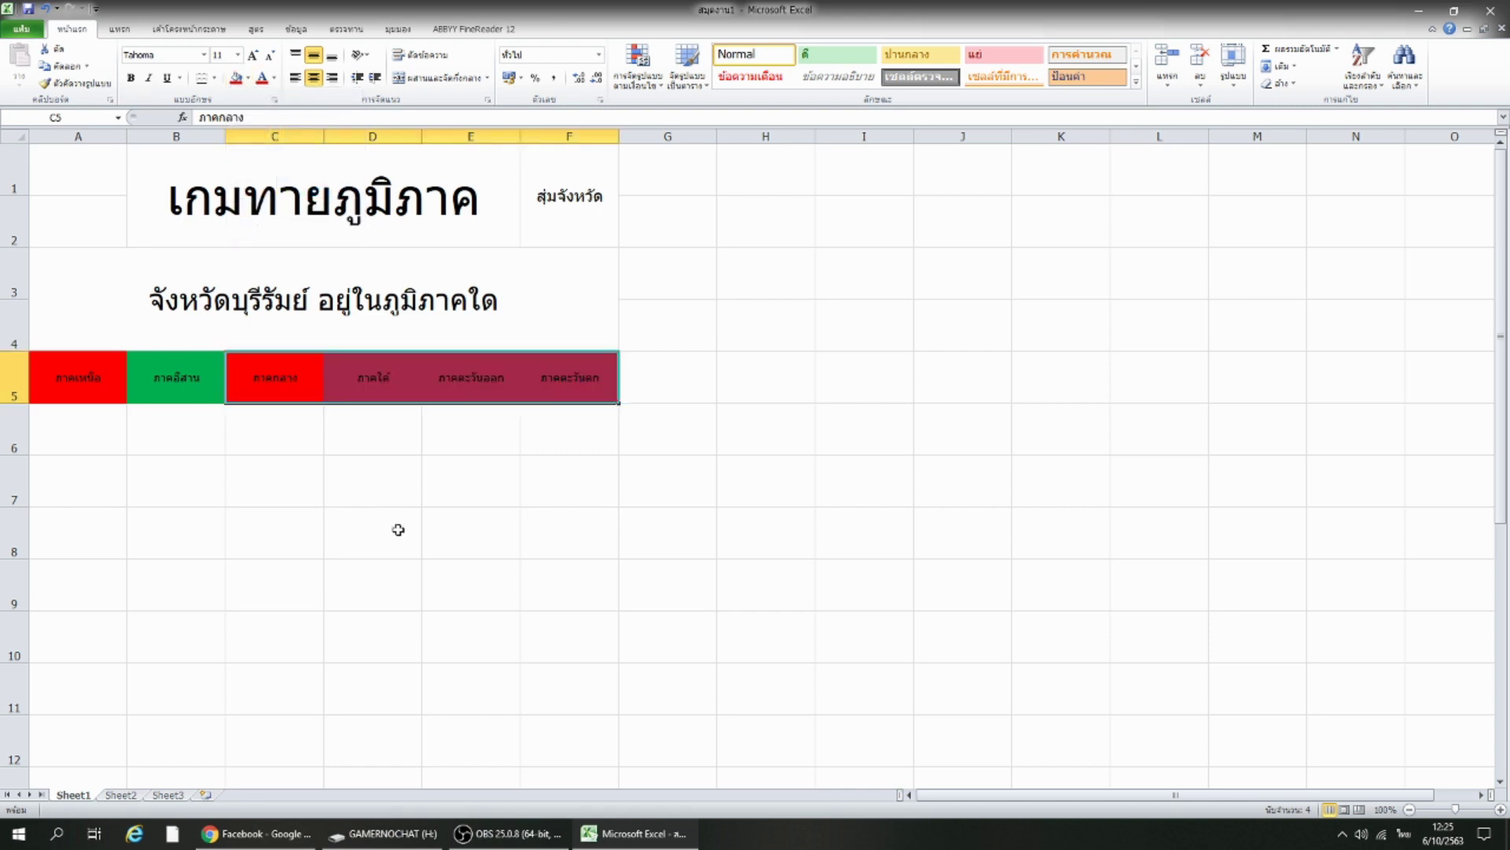
left_click(399, 534)
left_click(623, 539)
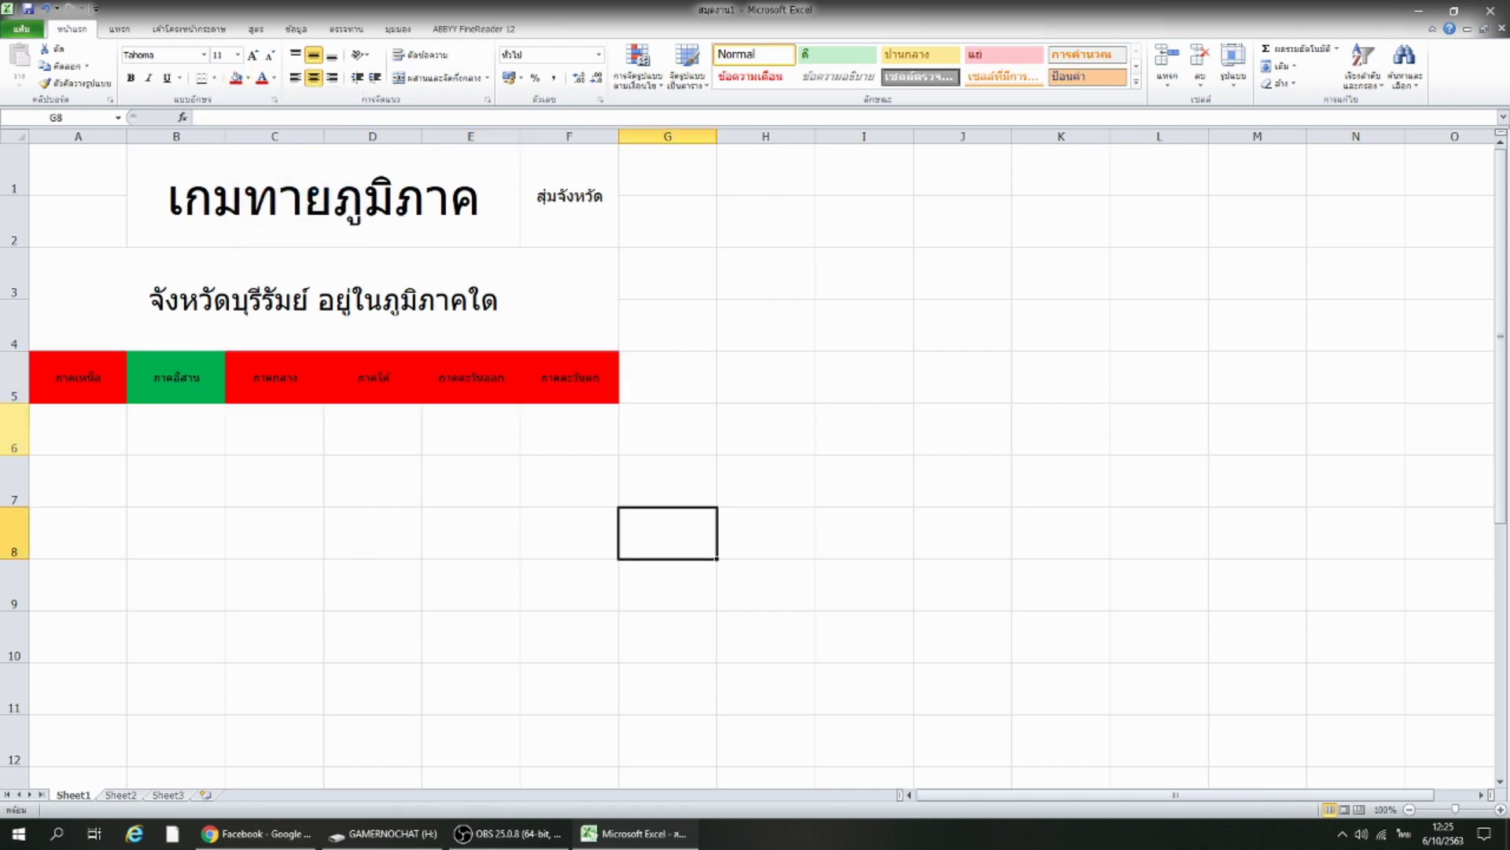
Set the A5:F5 region headings to No Fill.
left_click_drag(109, 384, 563, 379)
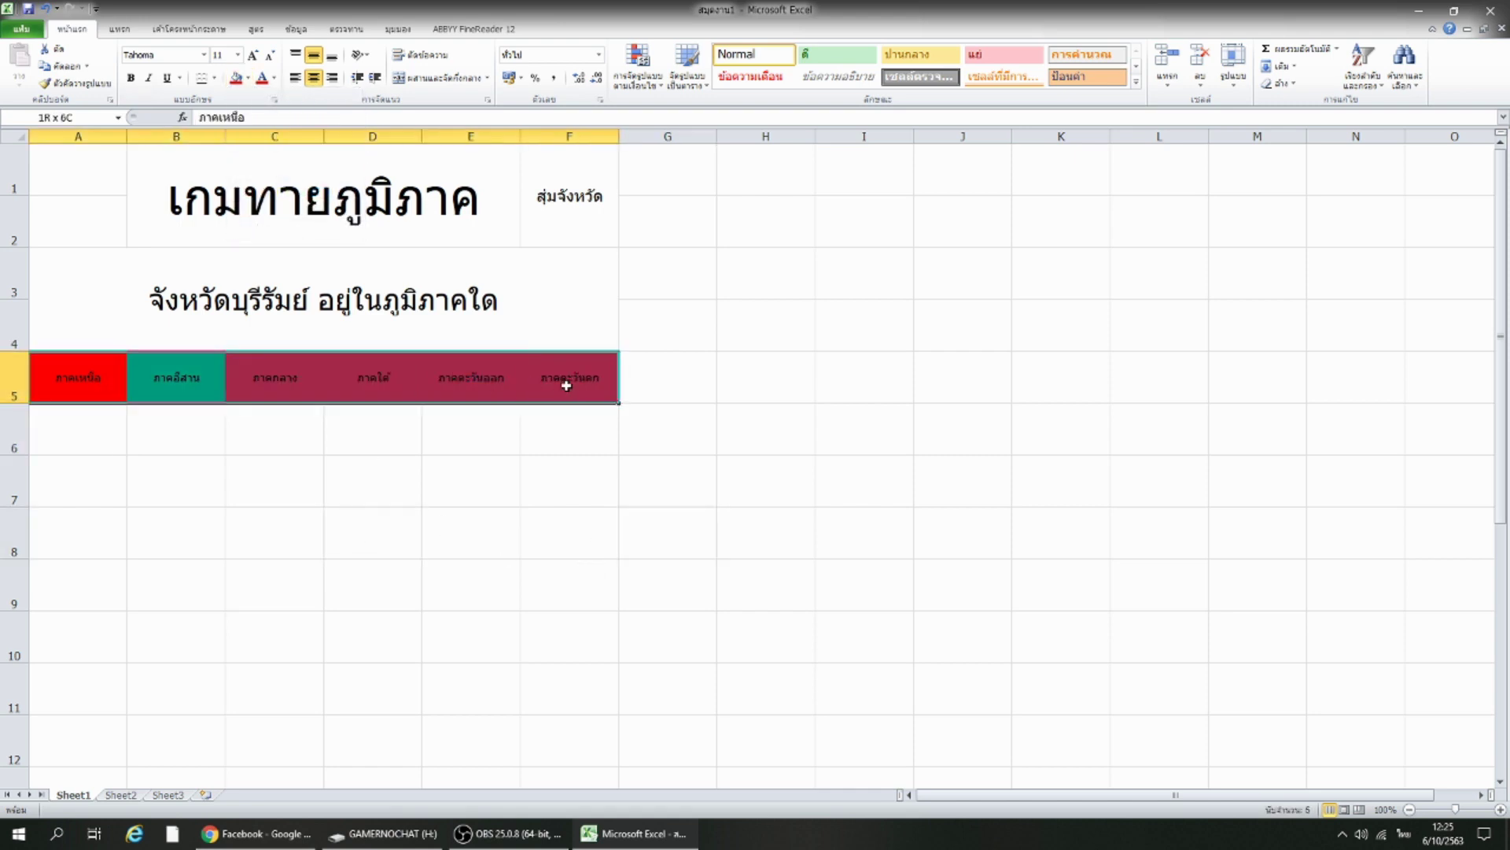
left_click(249, 78)
left_click(260, 209)
left_click(728, 322)
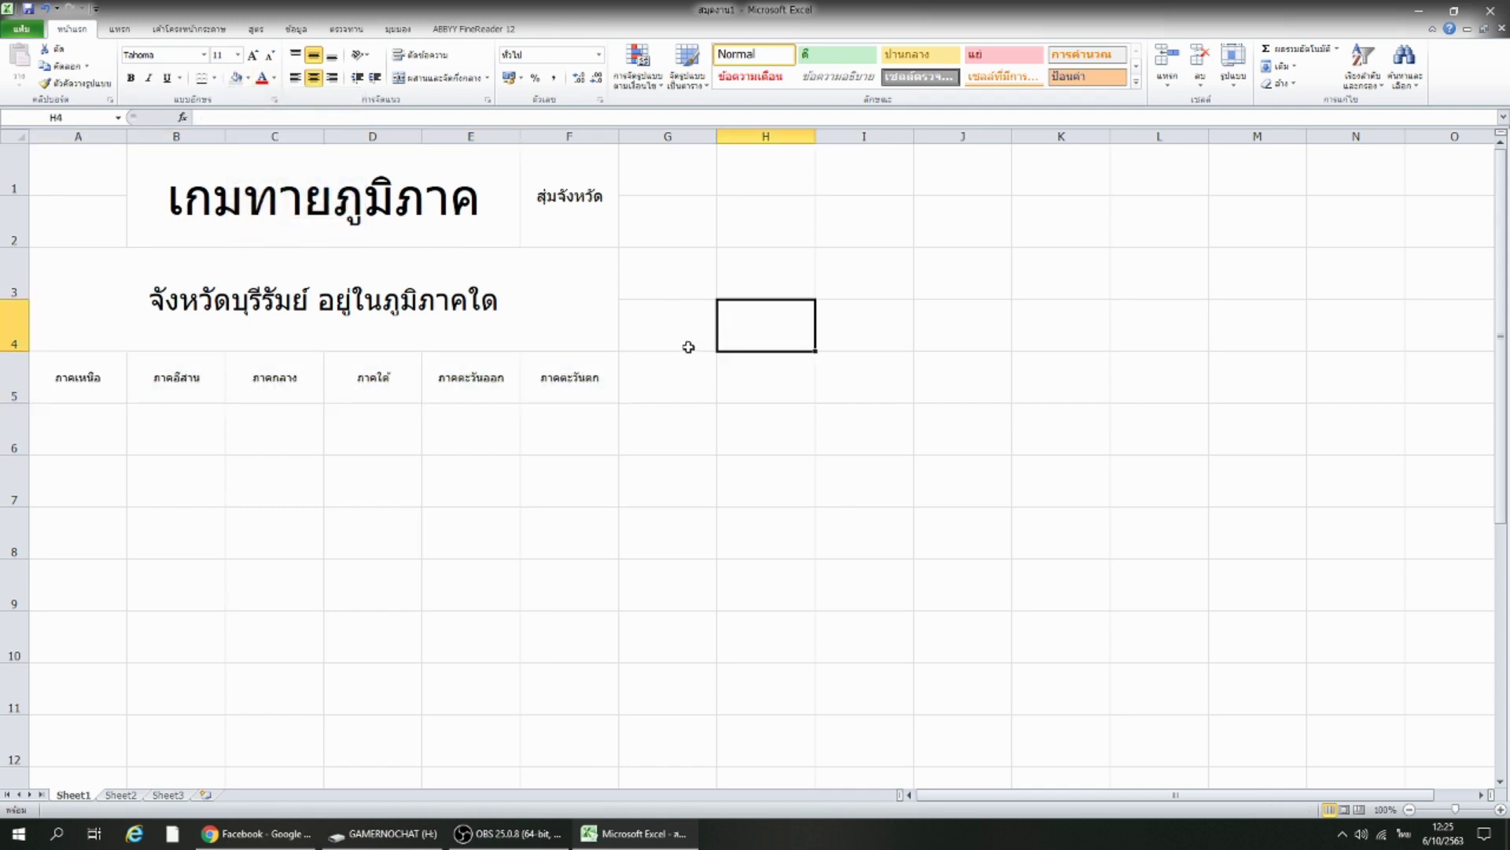
On Sheet2, copy the northern provinces in A2:A10.
left_click(128, 796)
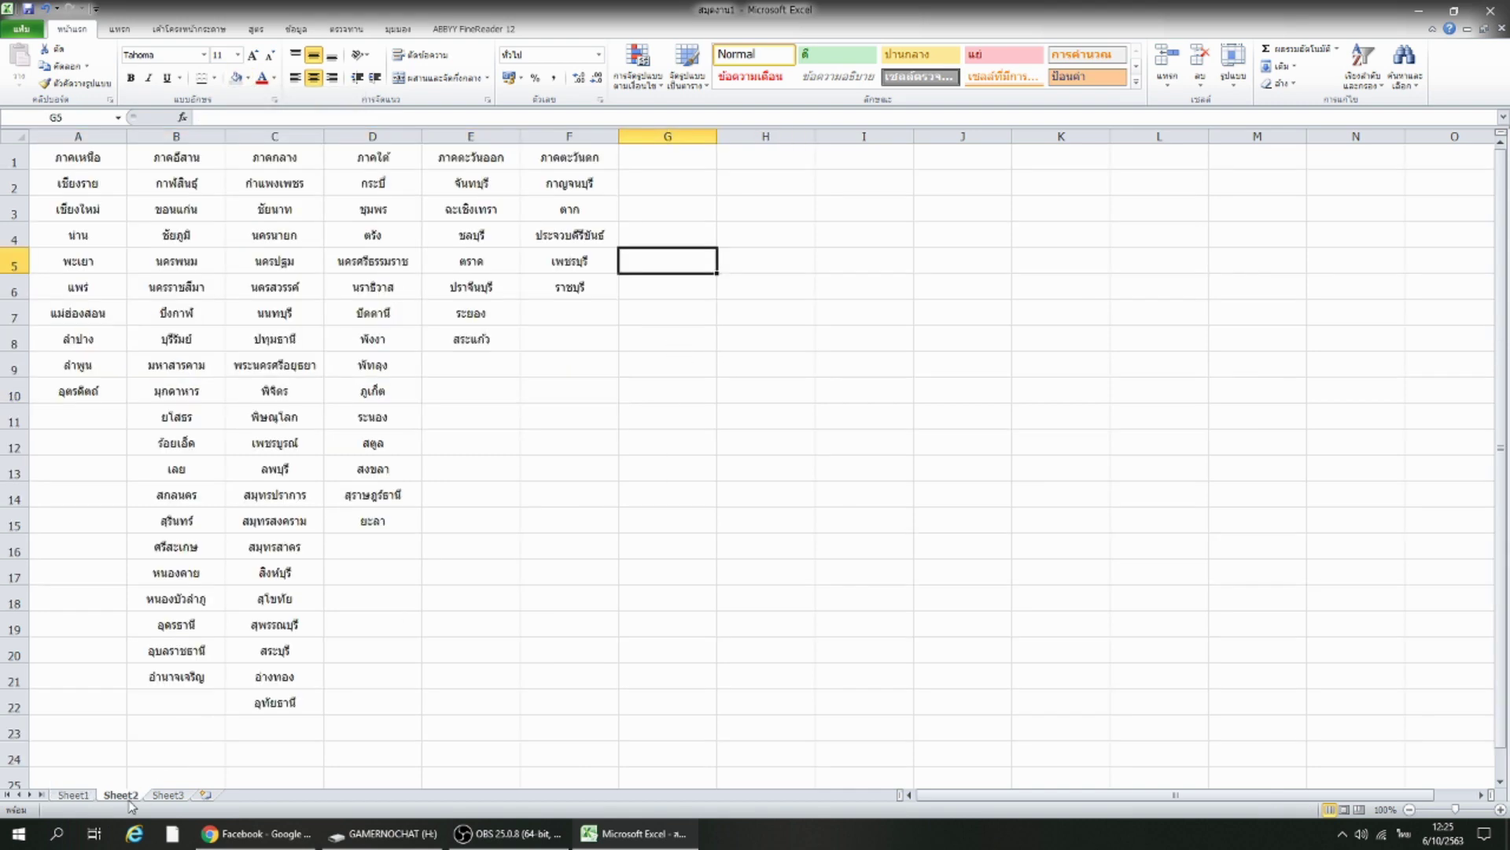
left_click(592, 543)
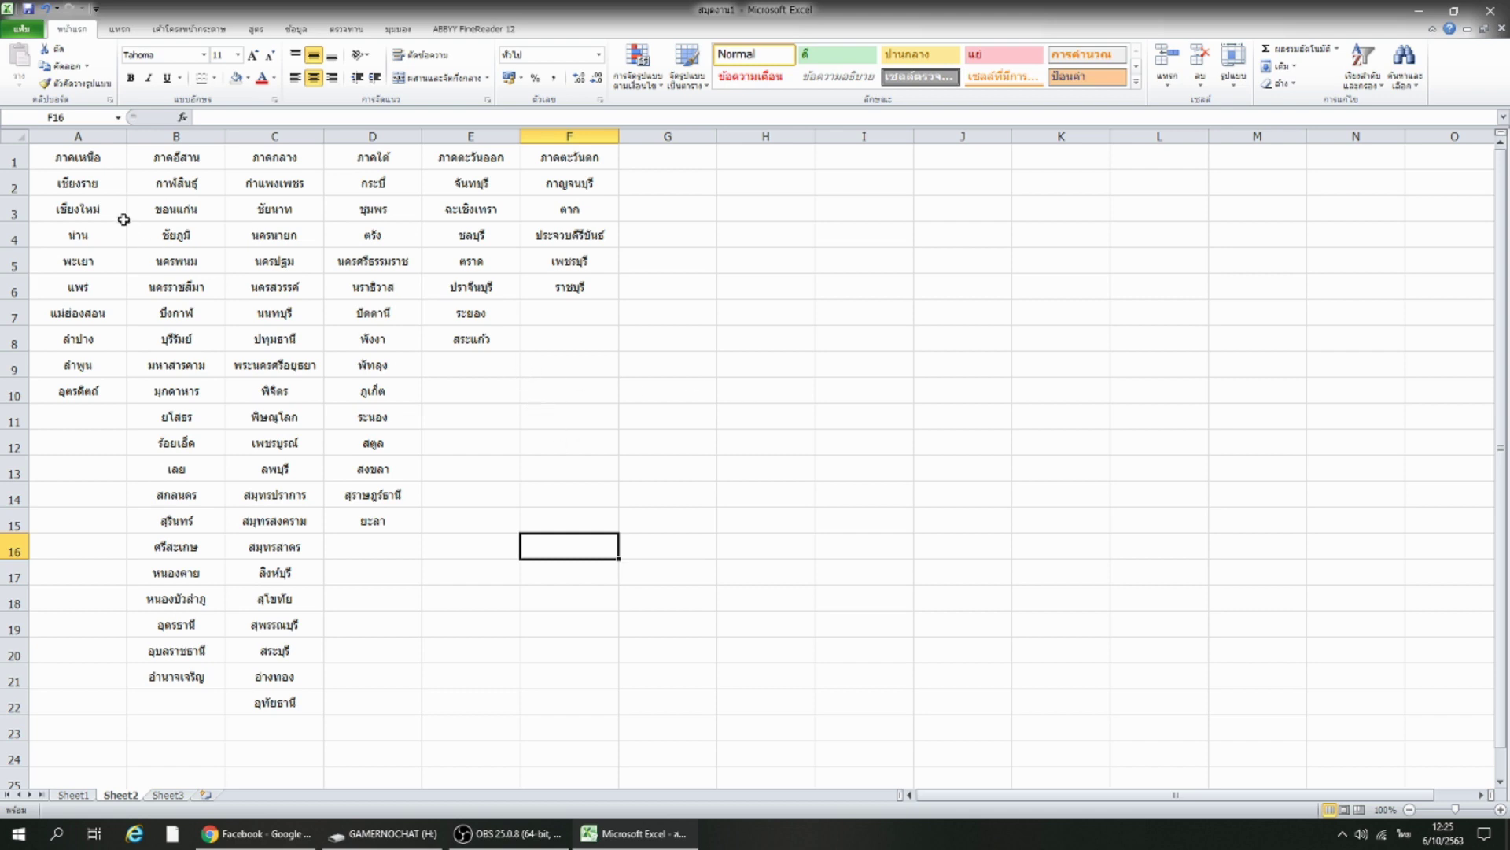
left_click_drag(106, 185, 576, 707)
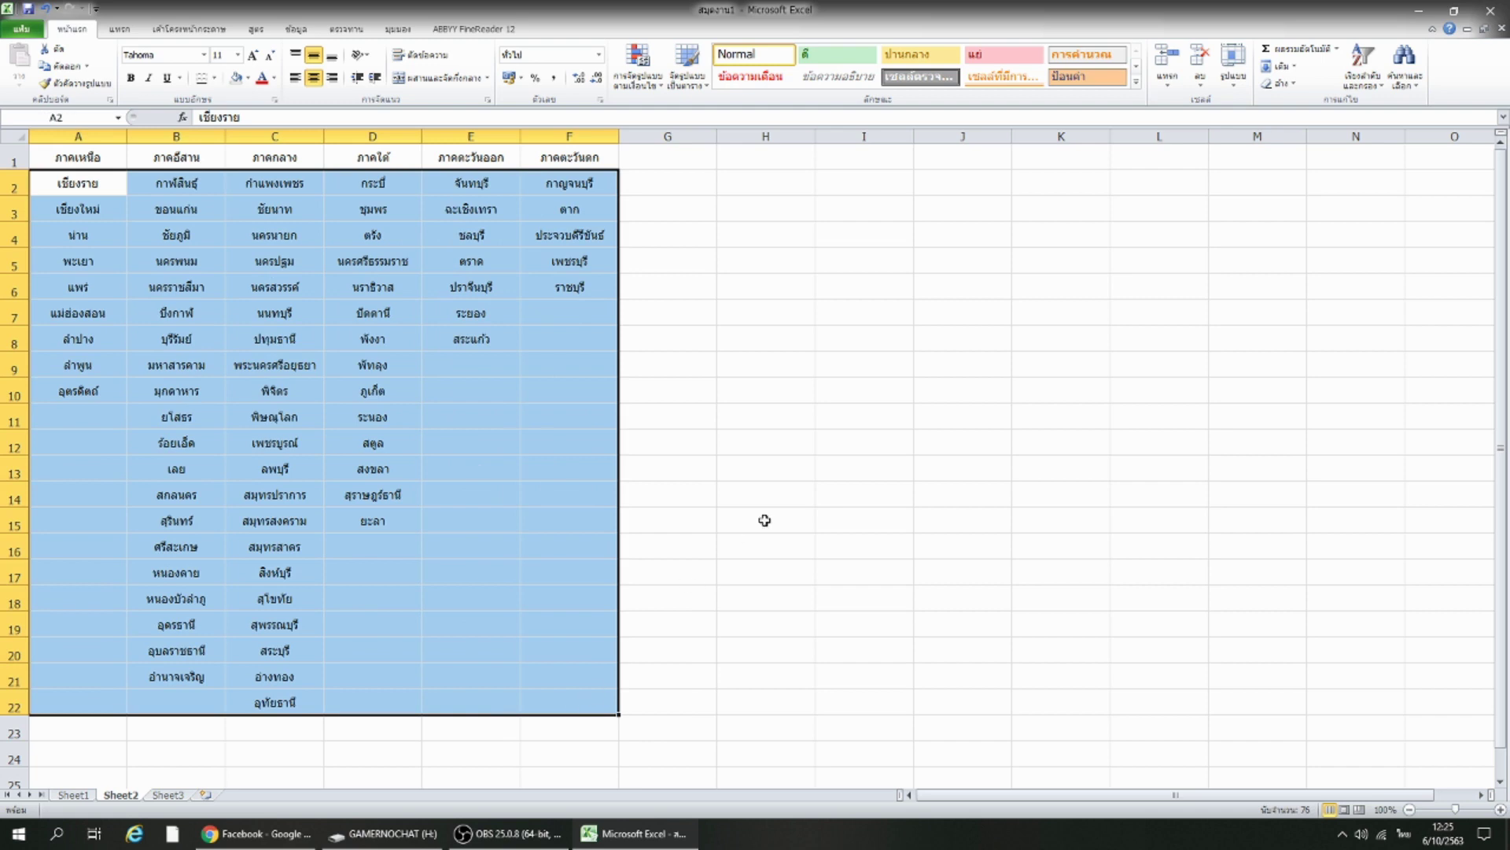
left_click(764, 513)
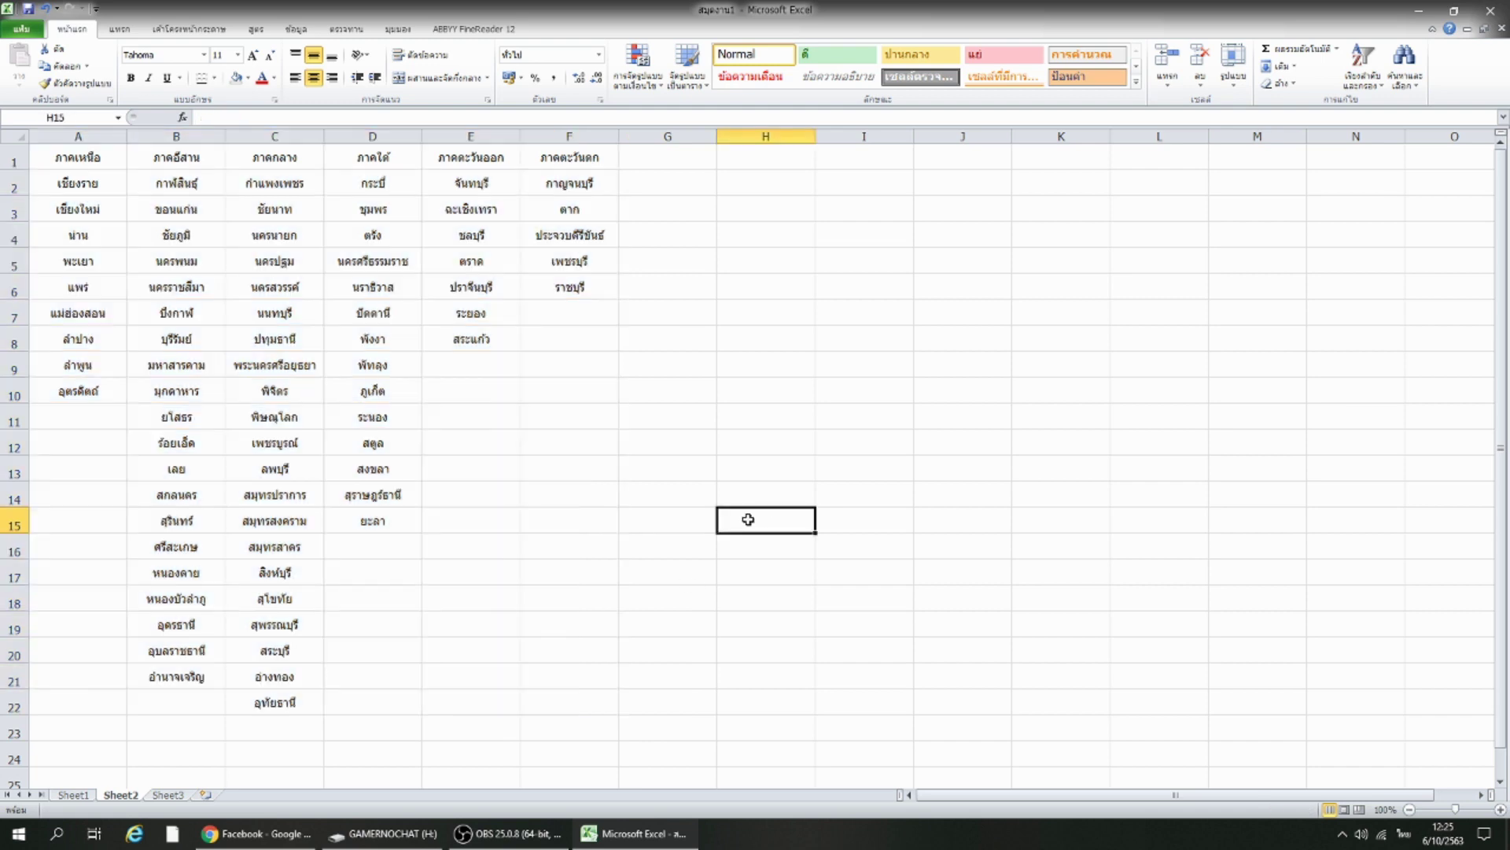
left_click(641, 630)
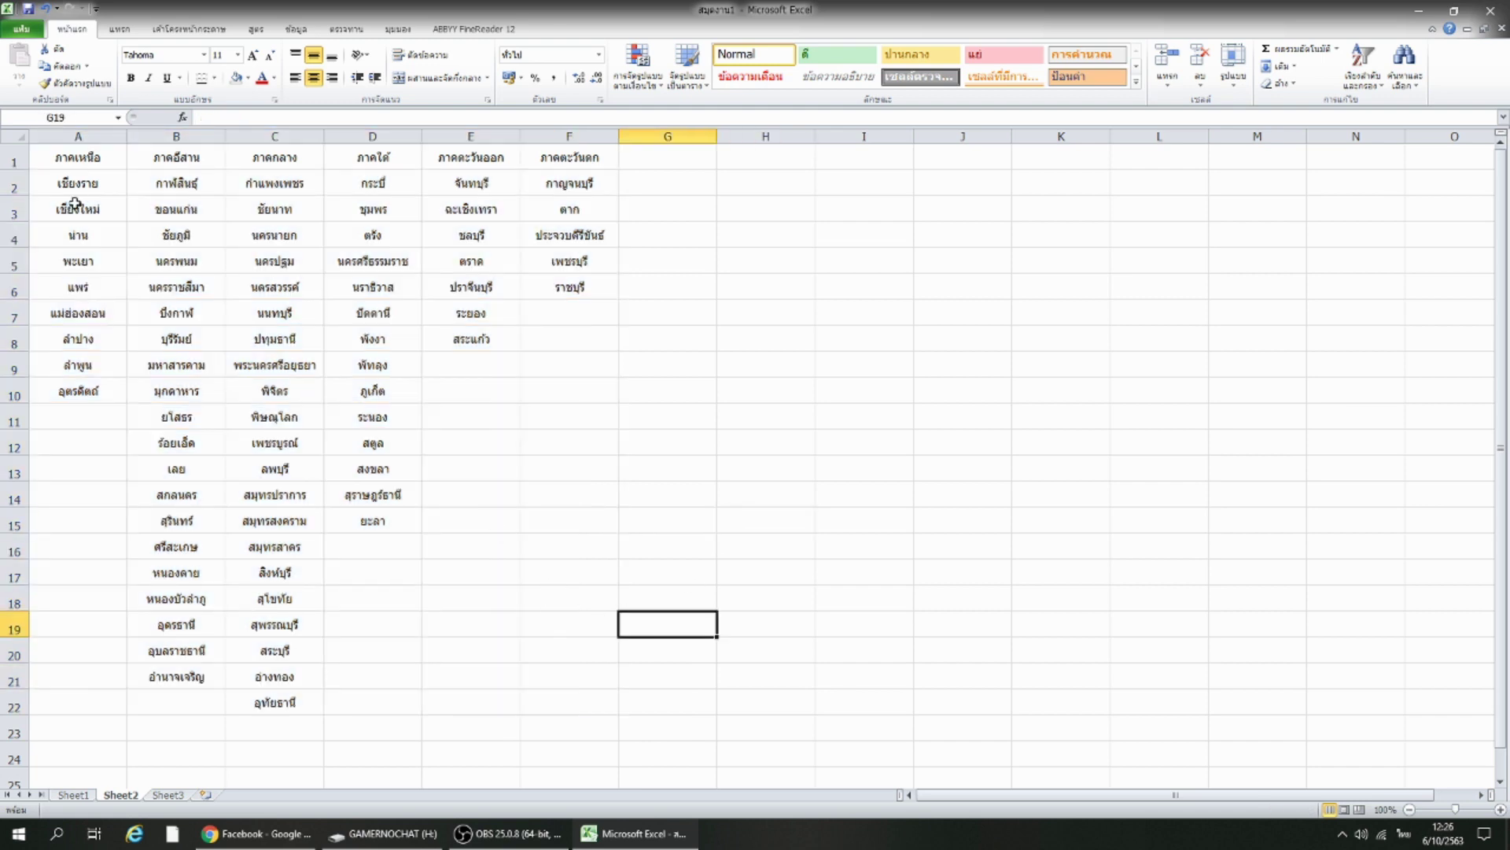
left_click_drag(79, 181, 71, 385)
key("ctrl+c")
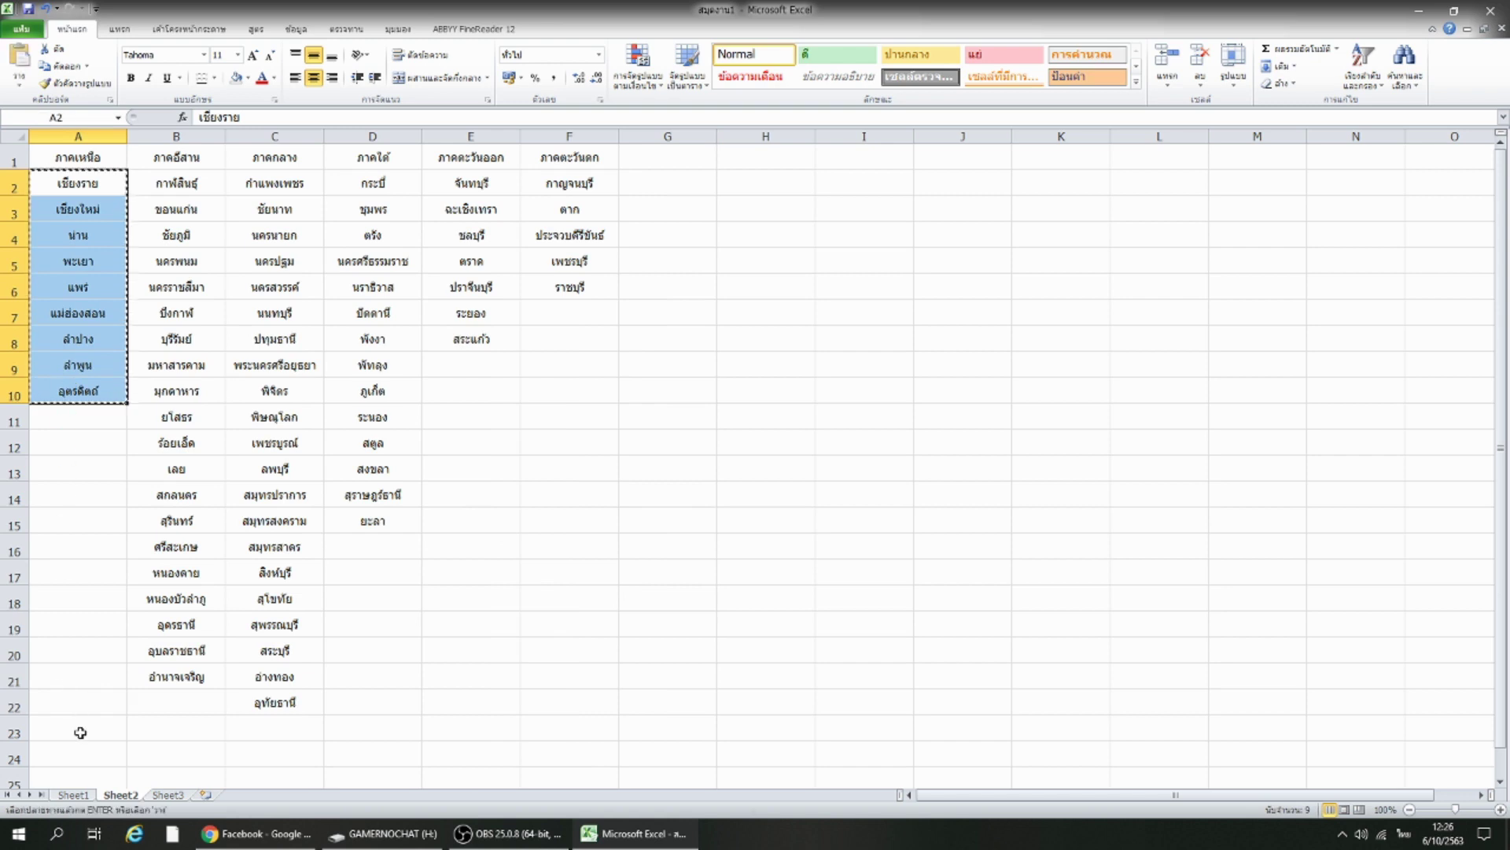
Paste the northern provinces into Sheet1 starting at K4, and fill K4 red.
left_click(73, 795)
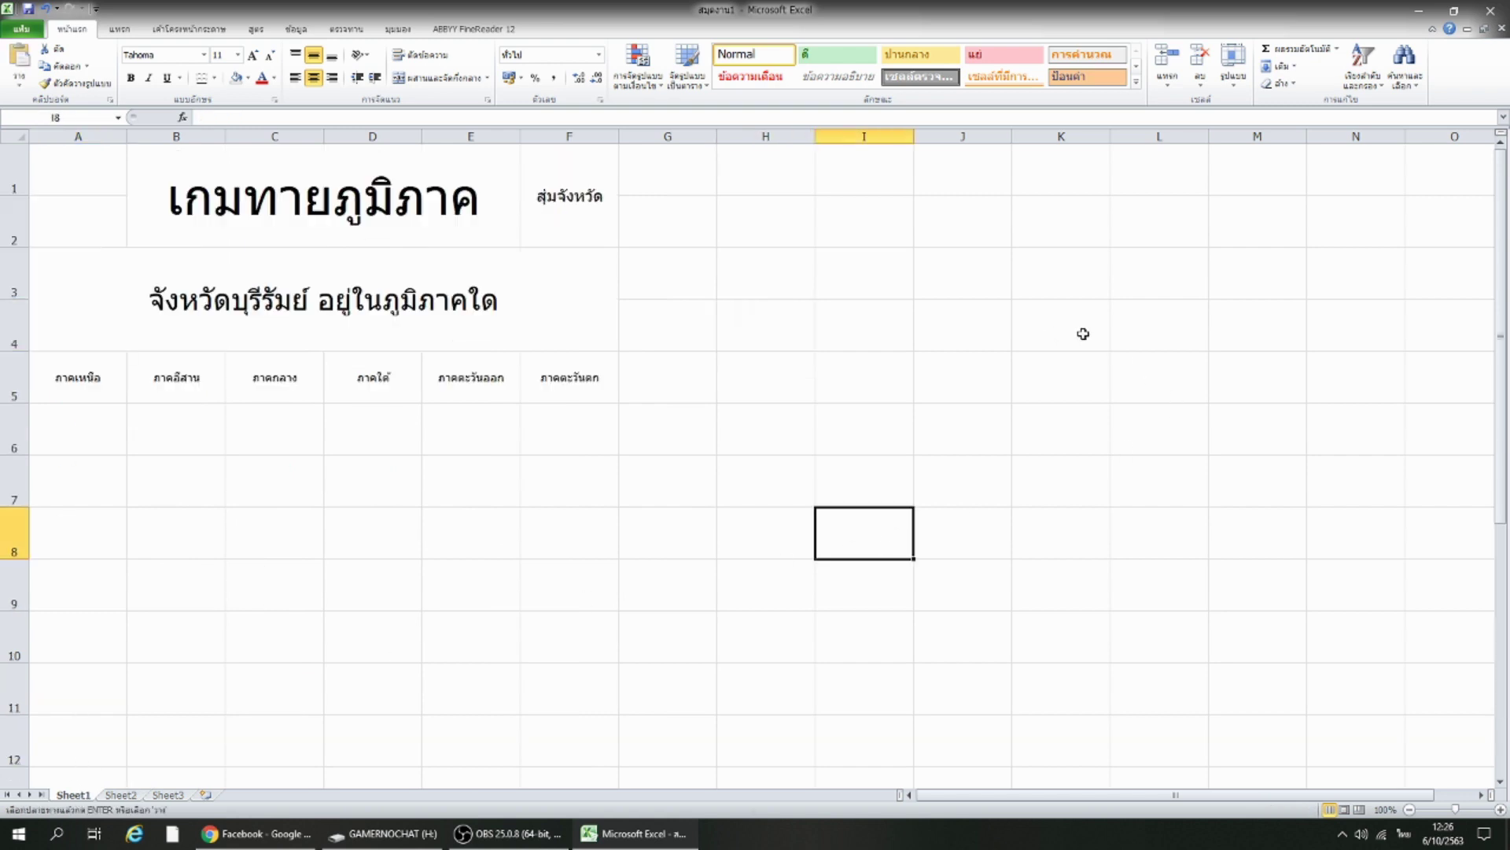
left_click(1084, 333)
key("ctrl+v")
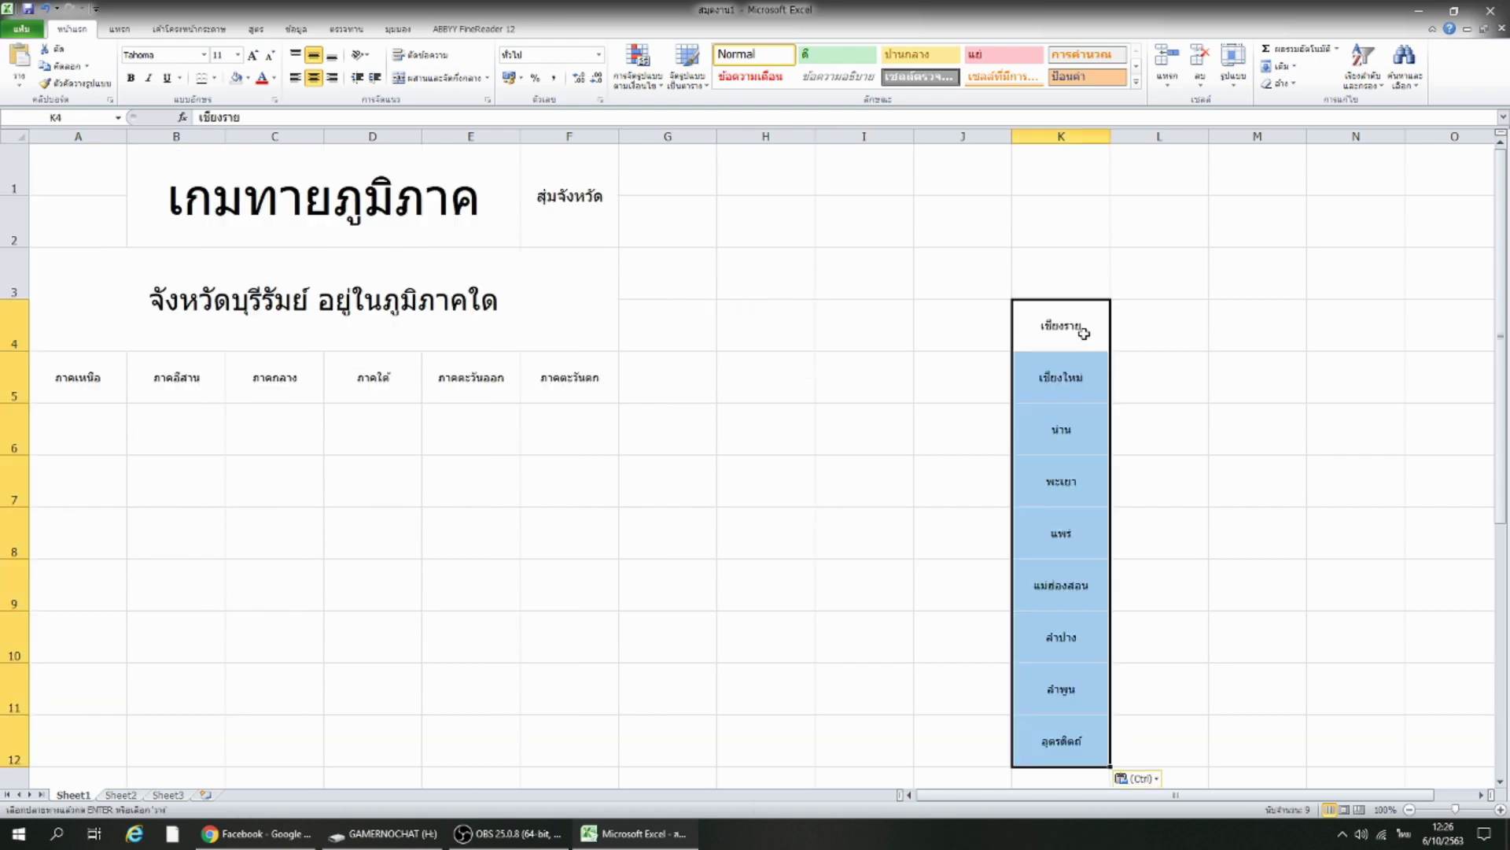
left_click(1074, 323)
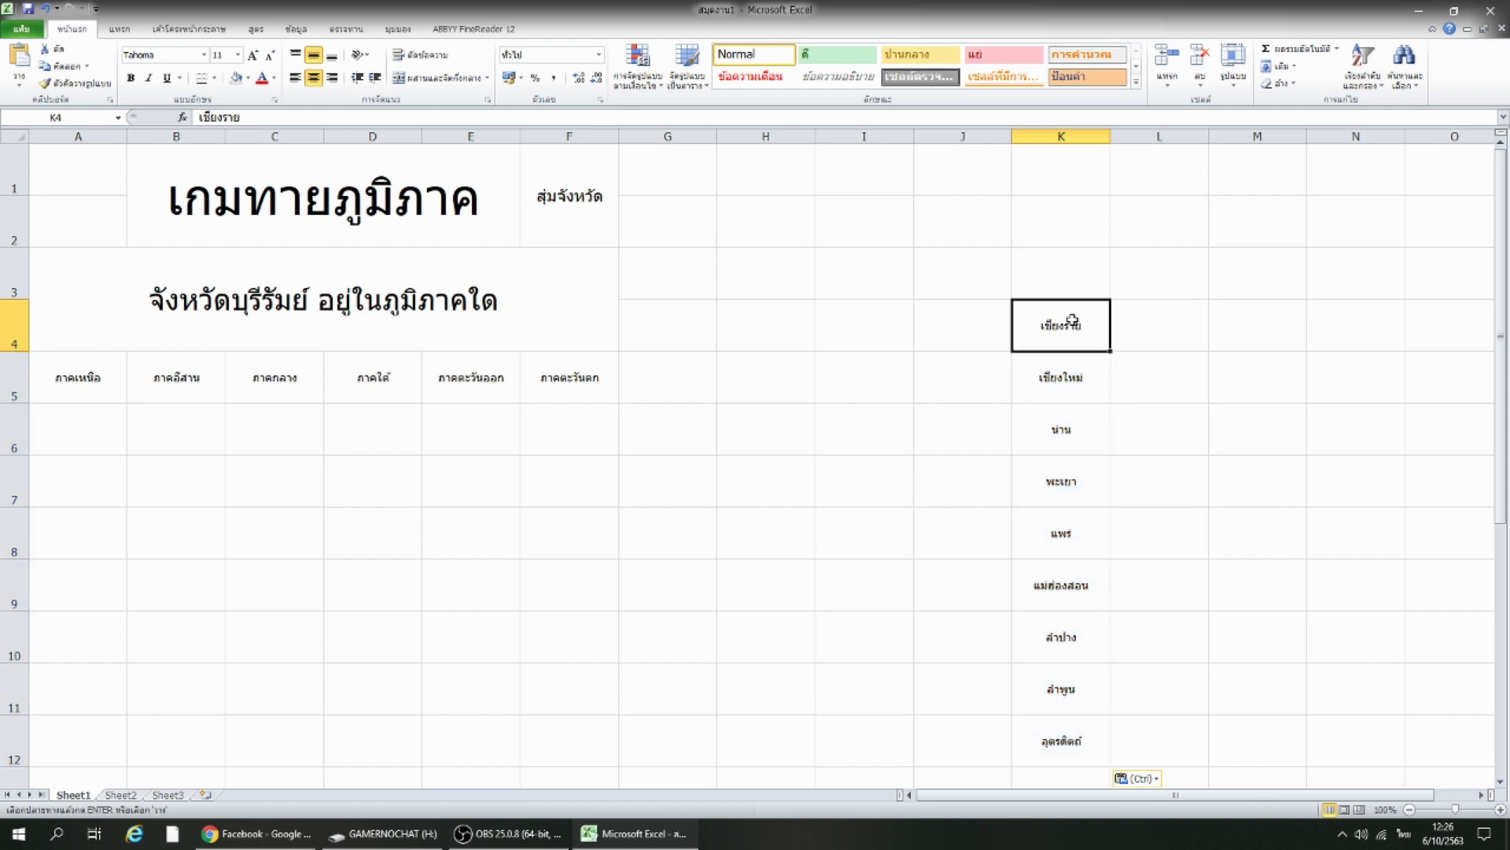
left_click(249, 78)
left_click(248, 192)
scroll(1052, 360, "down", 4)
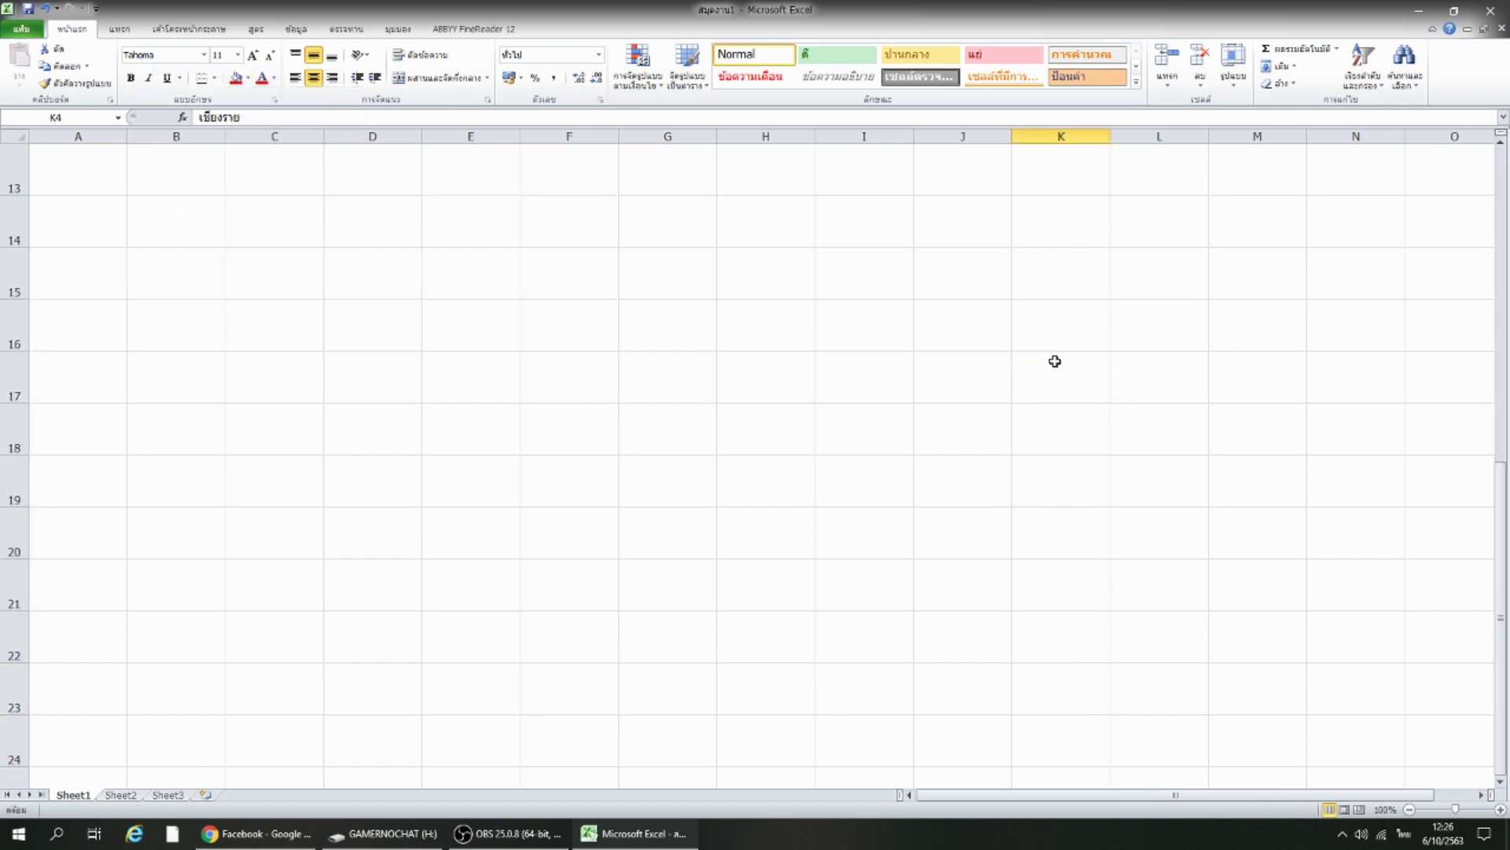
scroll(1056, 361, "up", 2)
left_click(1071, 486)
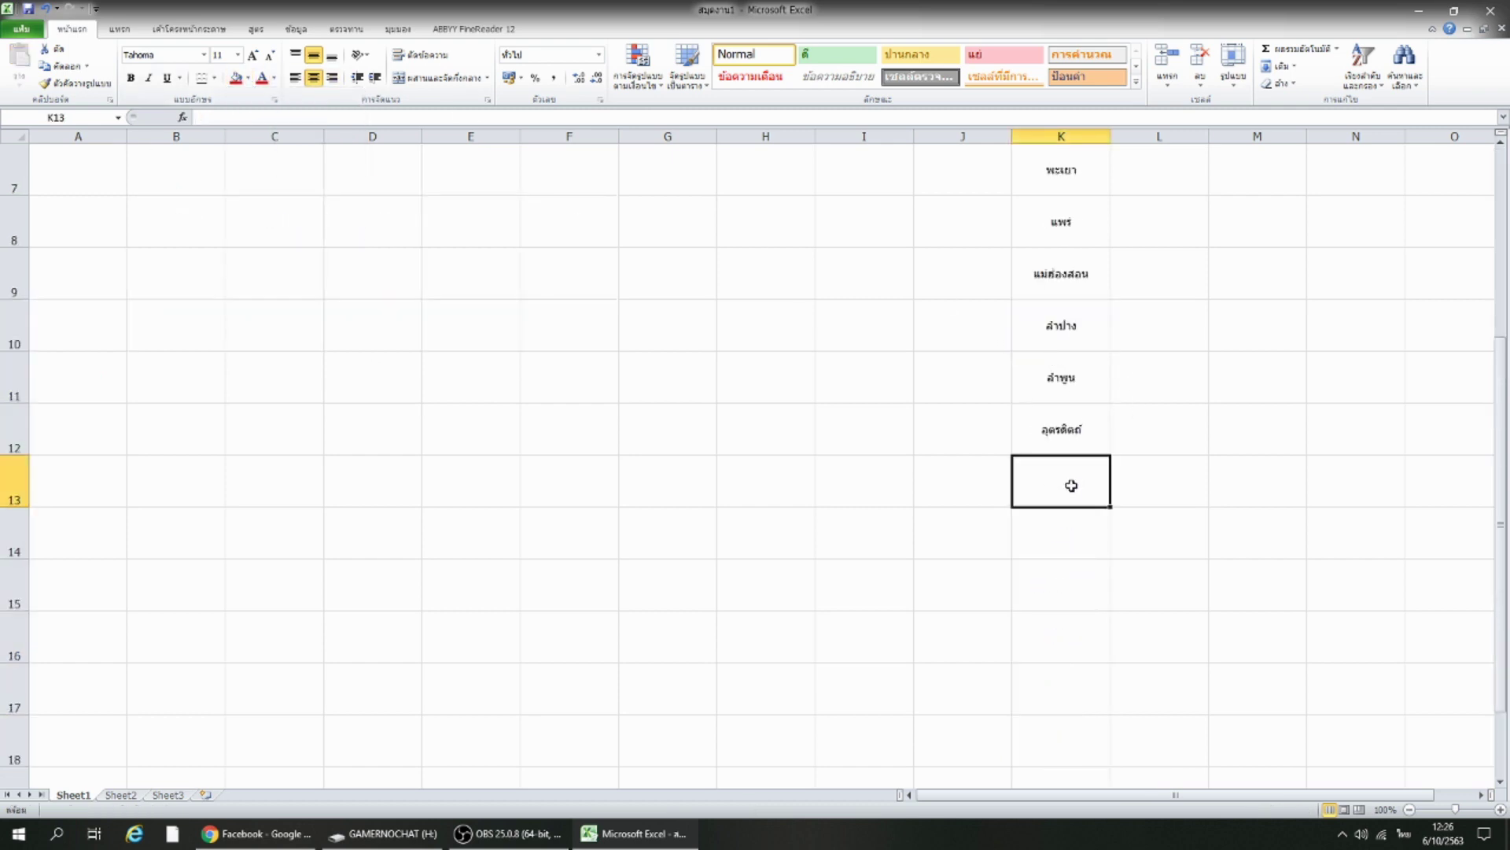
left_click(120, 796)
Paste the northeastern provinces B2:B21 from Sheet2 into K13 downward and fill K13 red.
left_click_drag(193, 189, 195, 669)
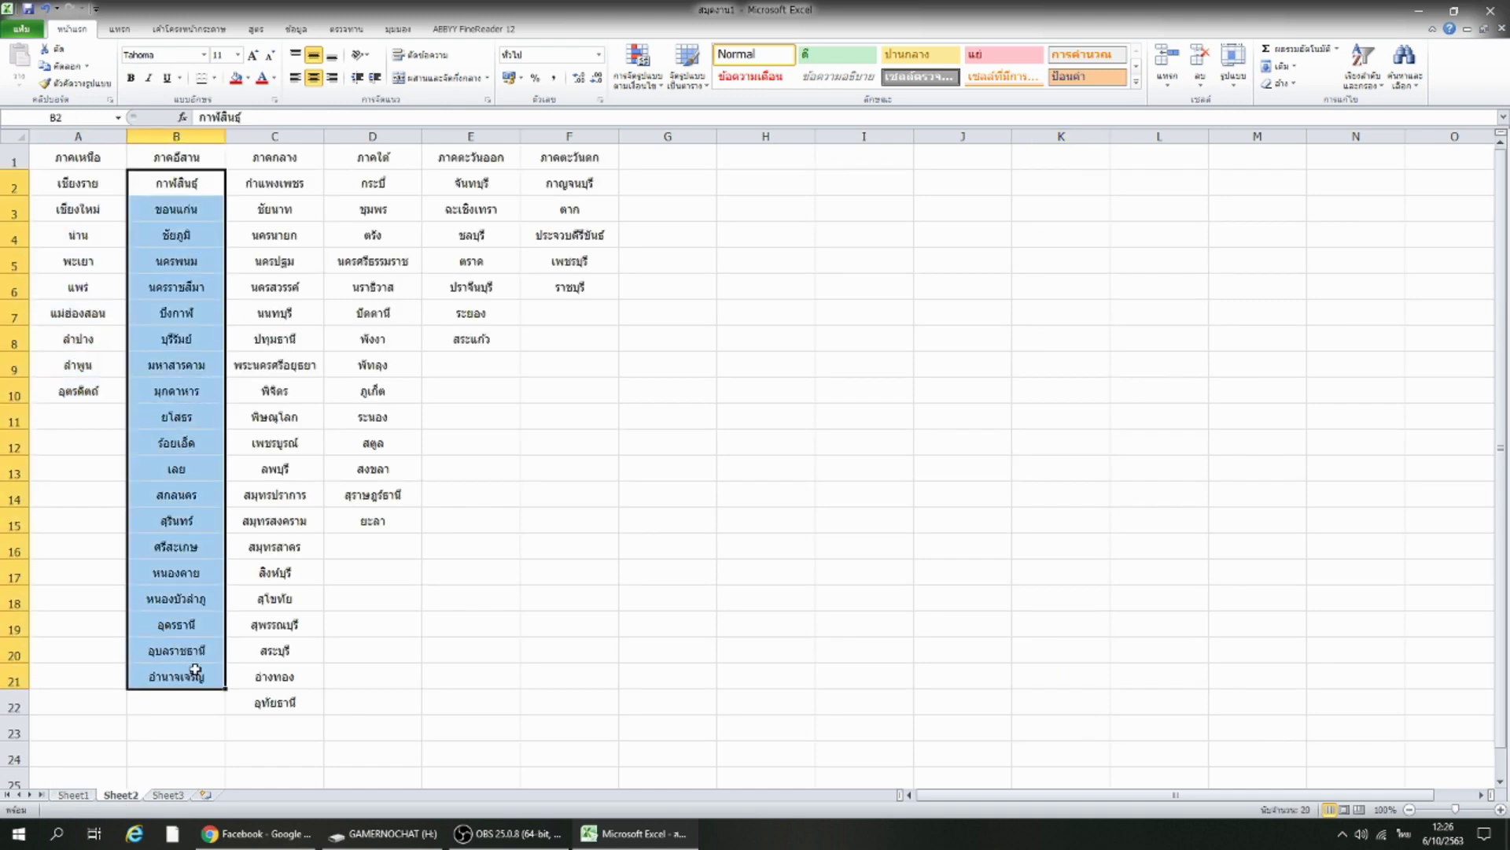
key("ctrl+c")
left_click(73, 795)
key("ctrl+v")
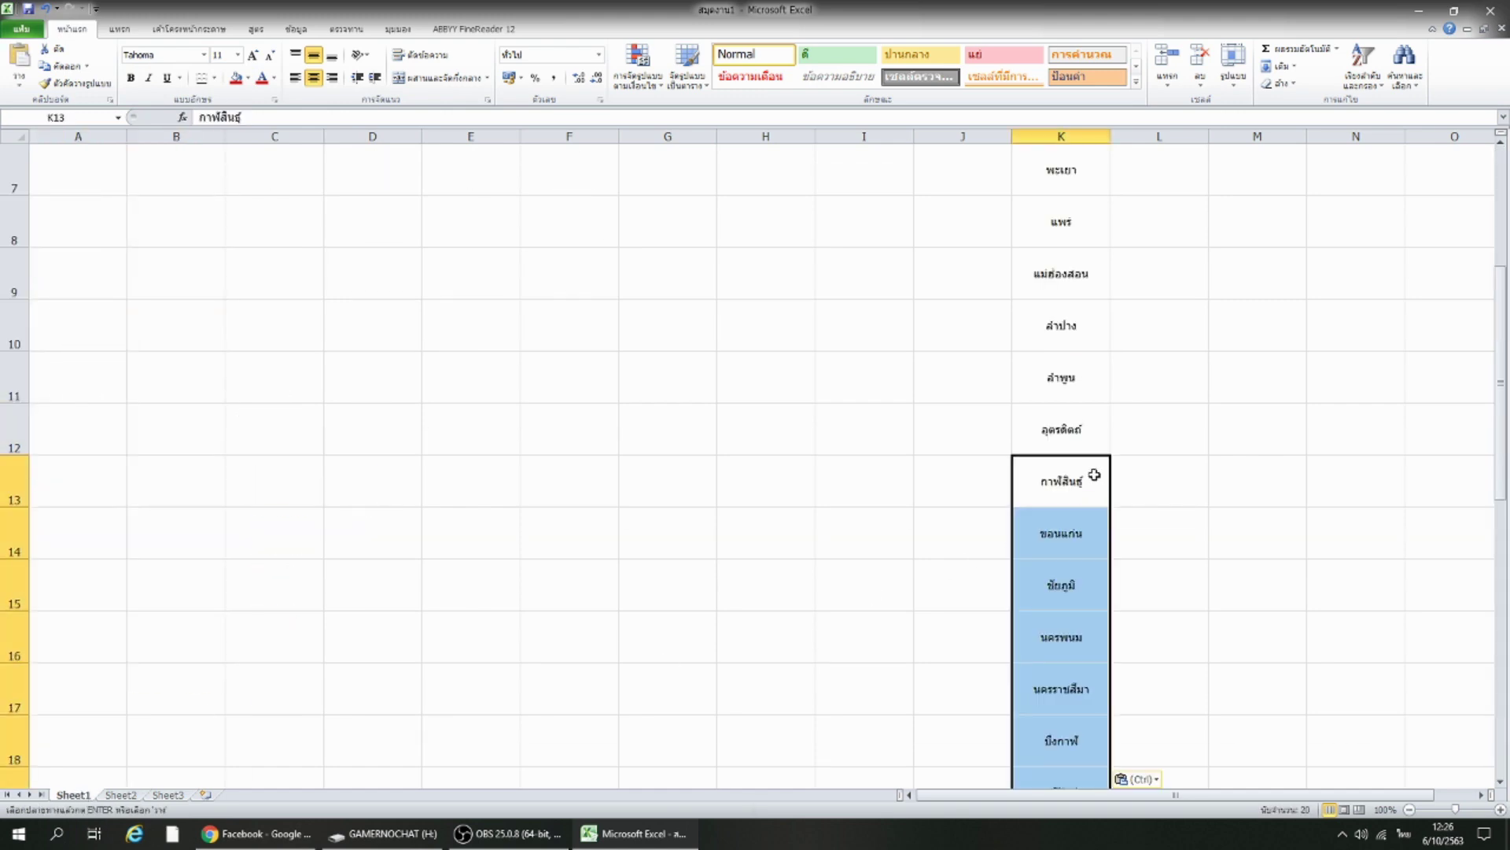
left_click(1094, 475)
left_click(235, 78)
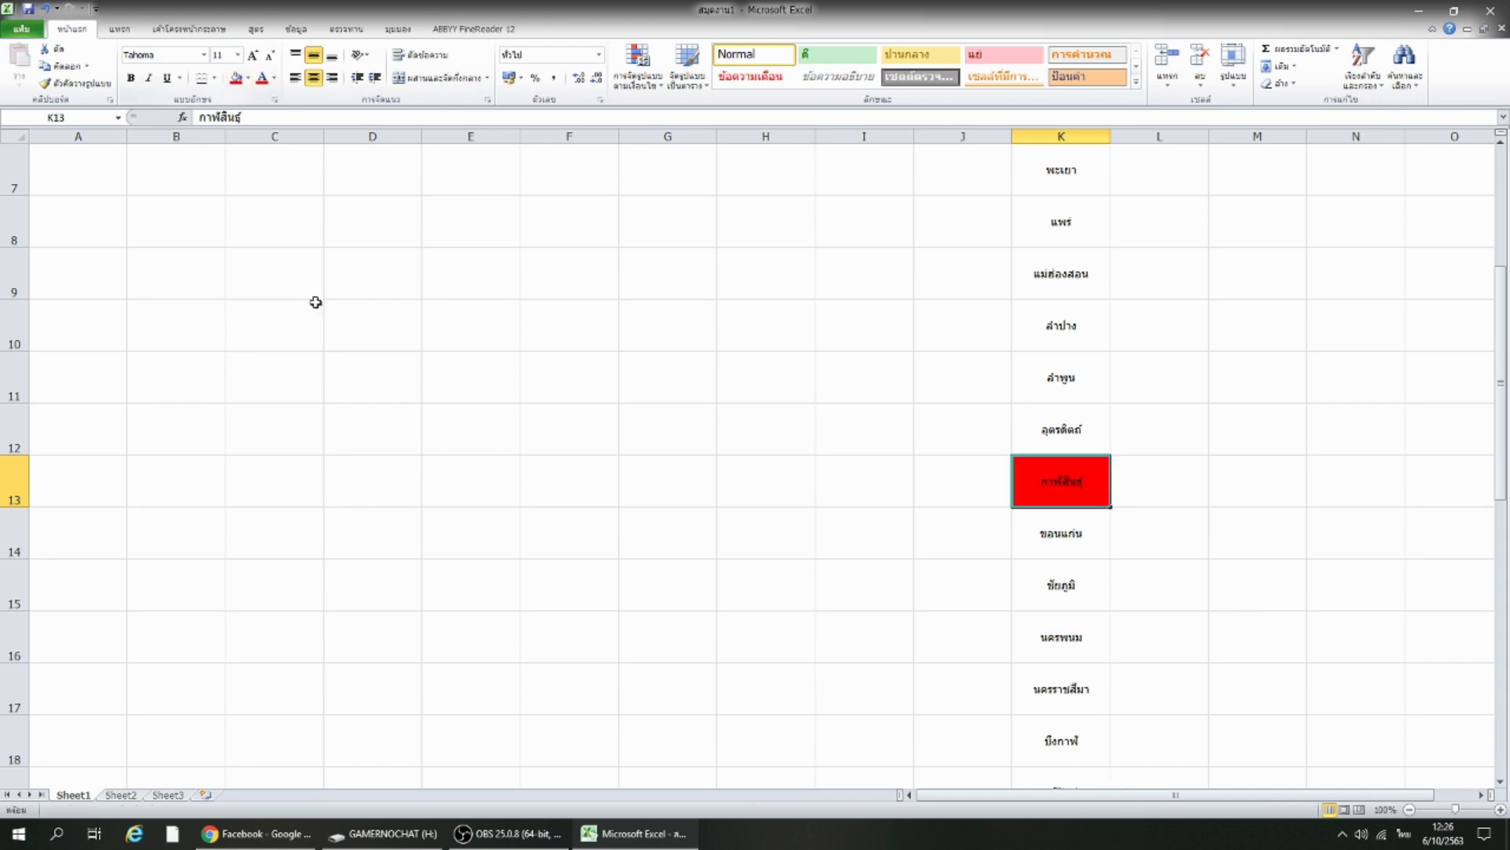
Paste the central provinces C2:C22 from Sheet2 into Sheet1 starting at K33.
left_click(120, 795)
left_click_drag(277, 183, 279, 698)
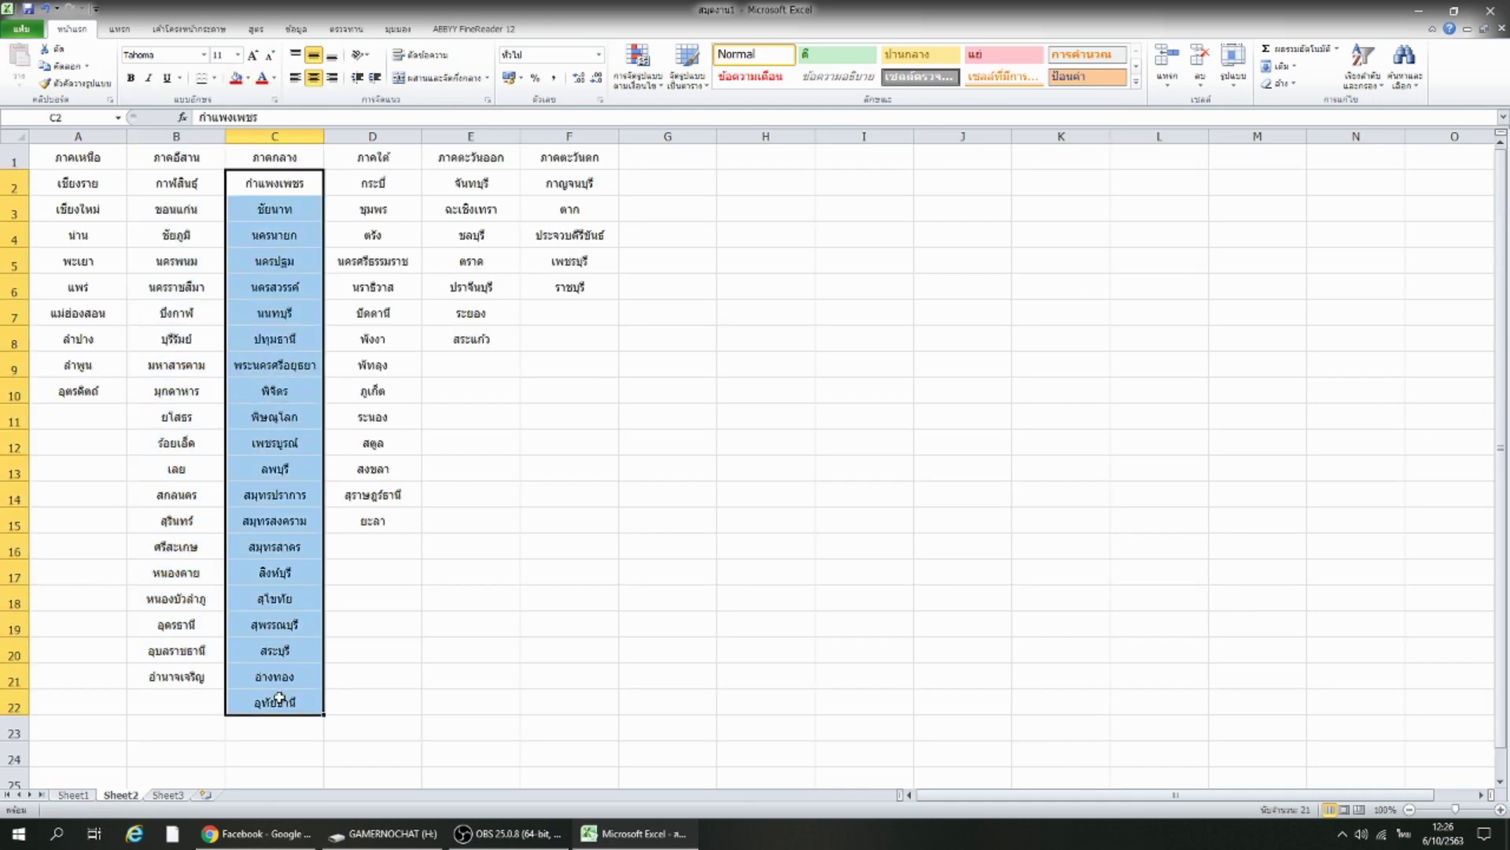
key("ctrl+c")
left_click(70, 796)
scroll(989, 617, "down", 4)
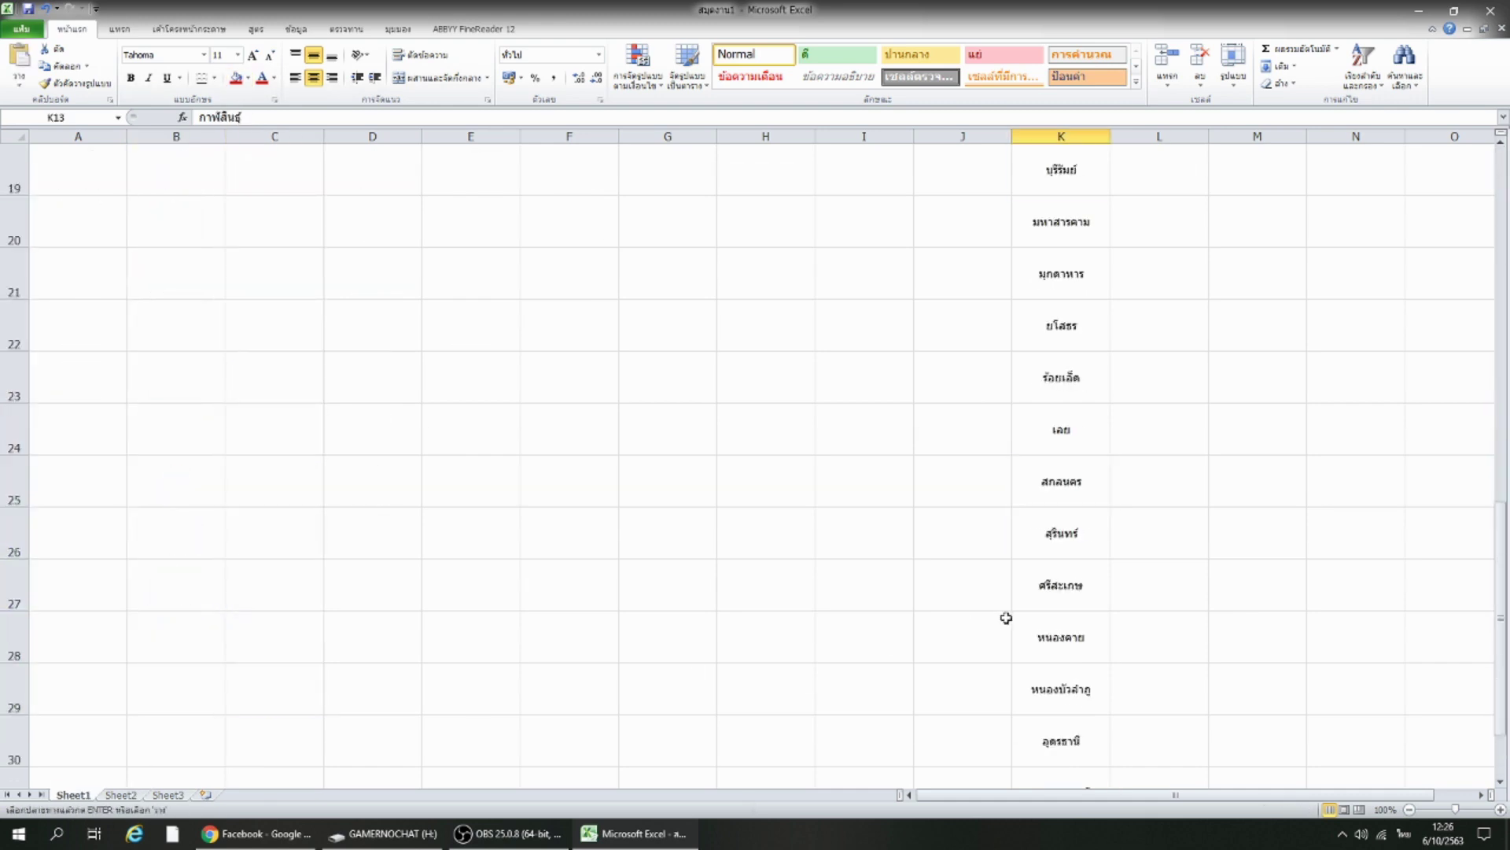
scroll(1006, 617, "down", 2)
left_click(1045, 587)
key("Return")
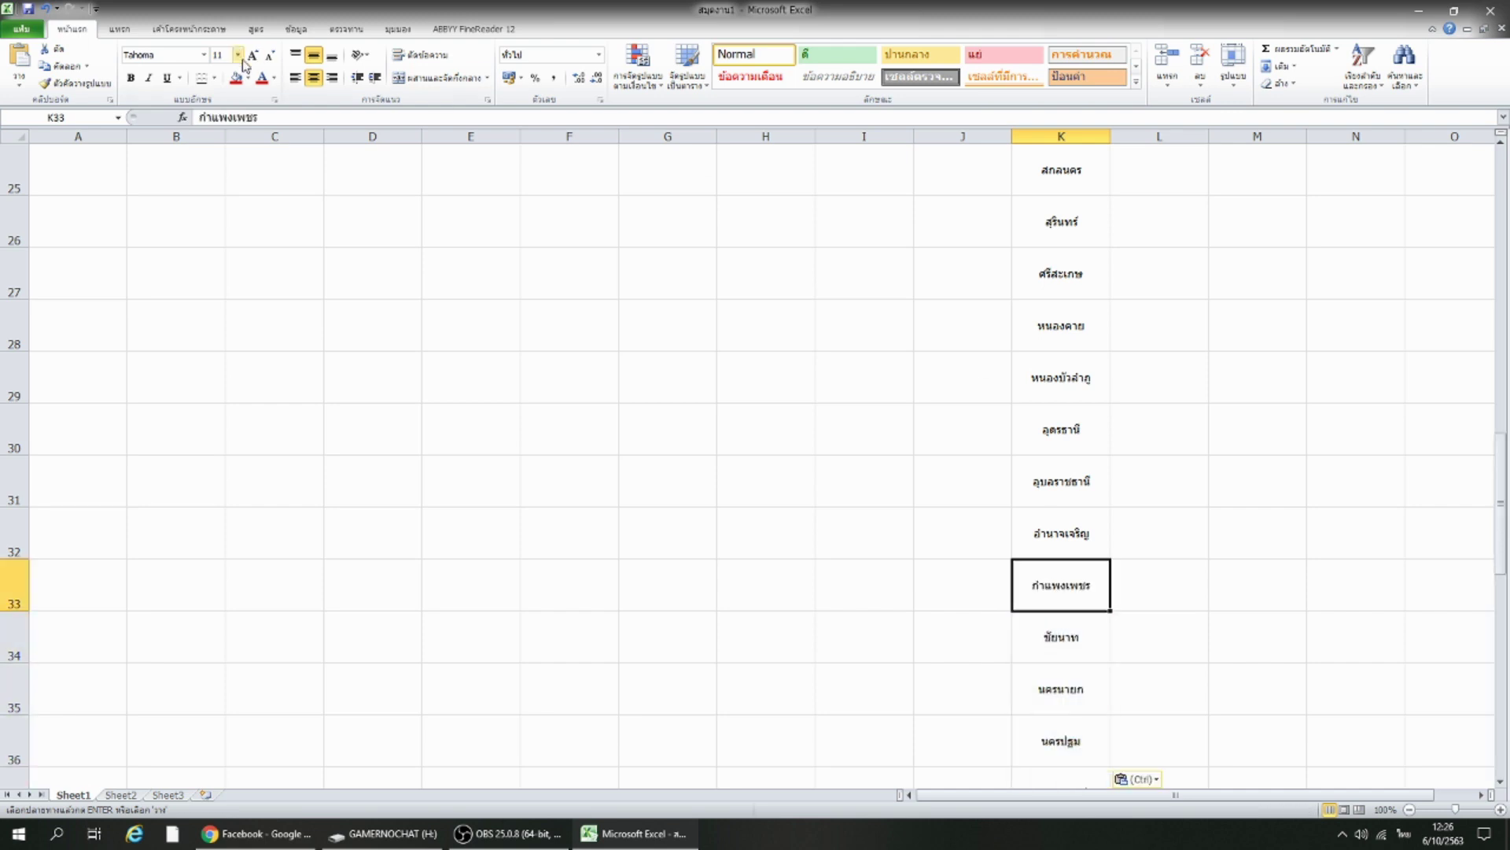
scroll(983, 506, "down", 4)
scroll(983, 506, "down", 3)
Paste the southern provinces D2:D15 from Sheet2 into Sheet1 starting at K54.
left_click(1045, 587)
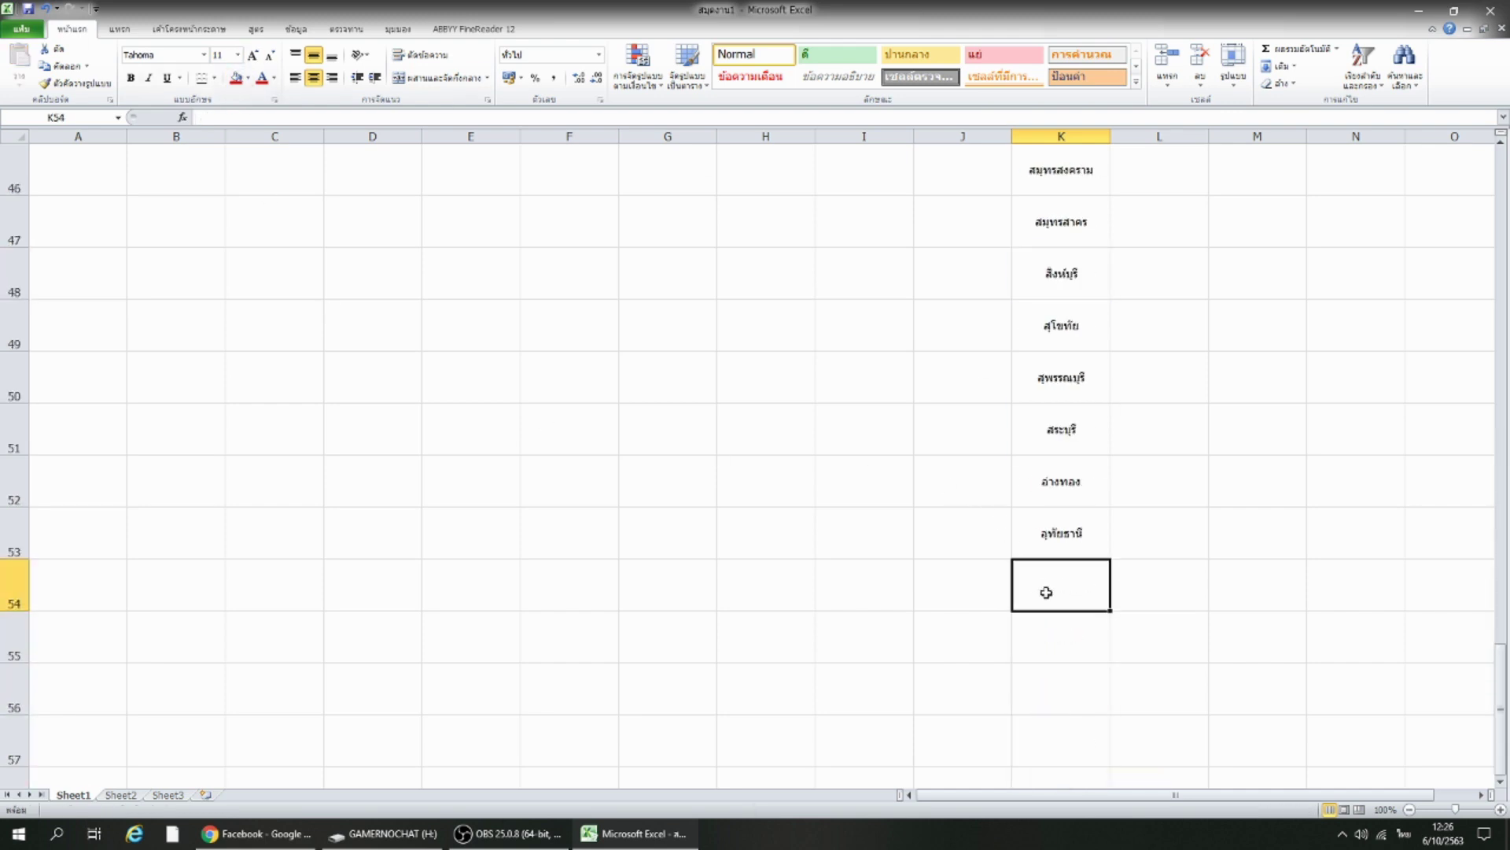
left_click(122, 796)
mouse_move(372, 182)
left_mouse_down()
mouse_move(391, 506)
mouse_move(413, 508)
left_mouse_up()
key("ctrl+c")
left_click(74, 794)
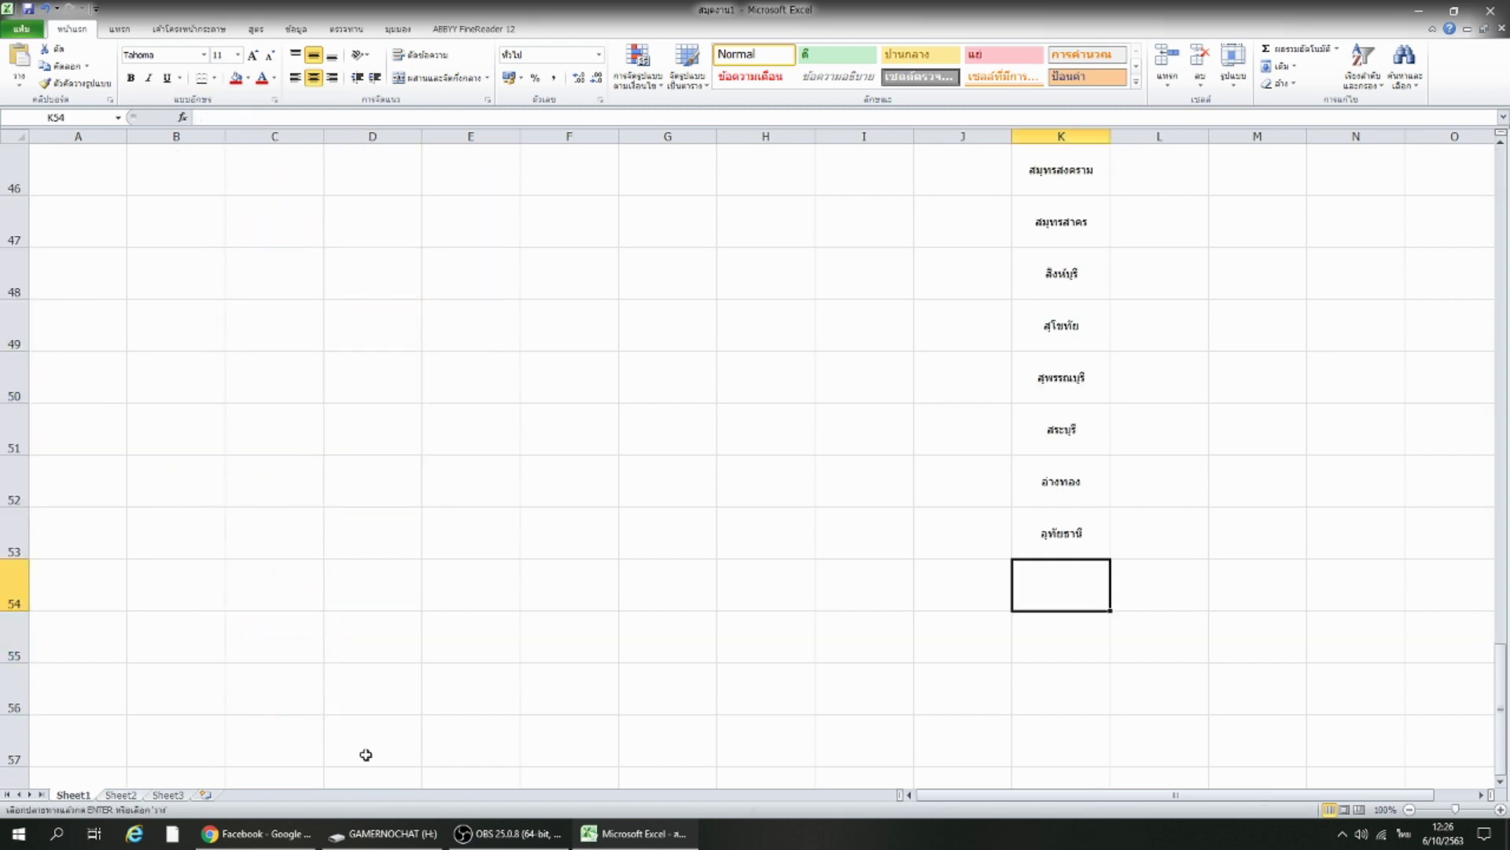
key("ctrl+v")
key("Escape")
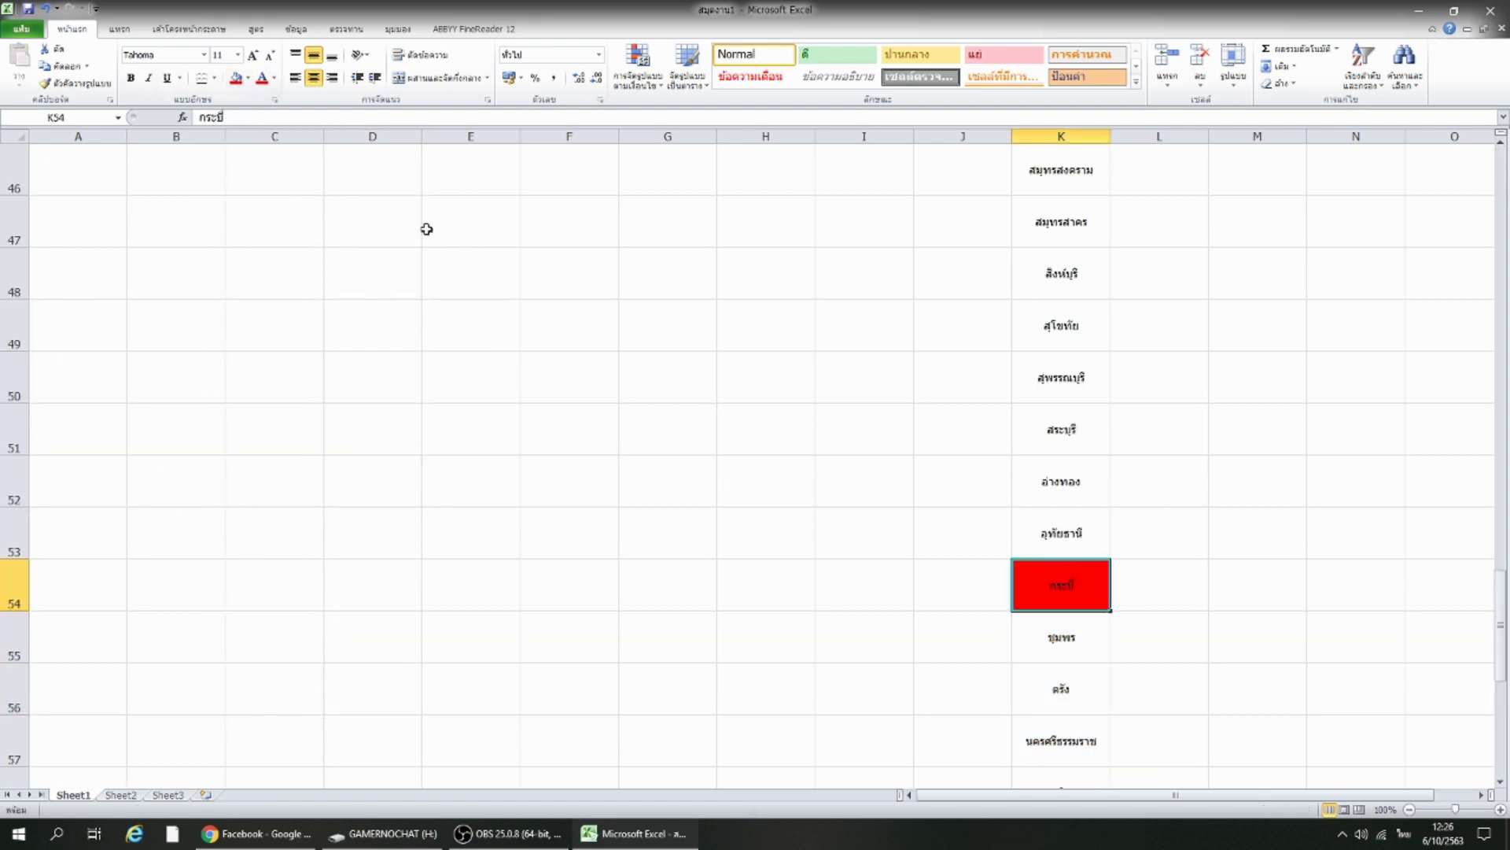
scroll(629, 354, "down", 5)
Paste the eastern provinces E2:E8 at K68 and fill K68 red.
left_click(1061, 531)
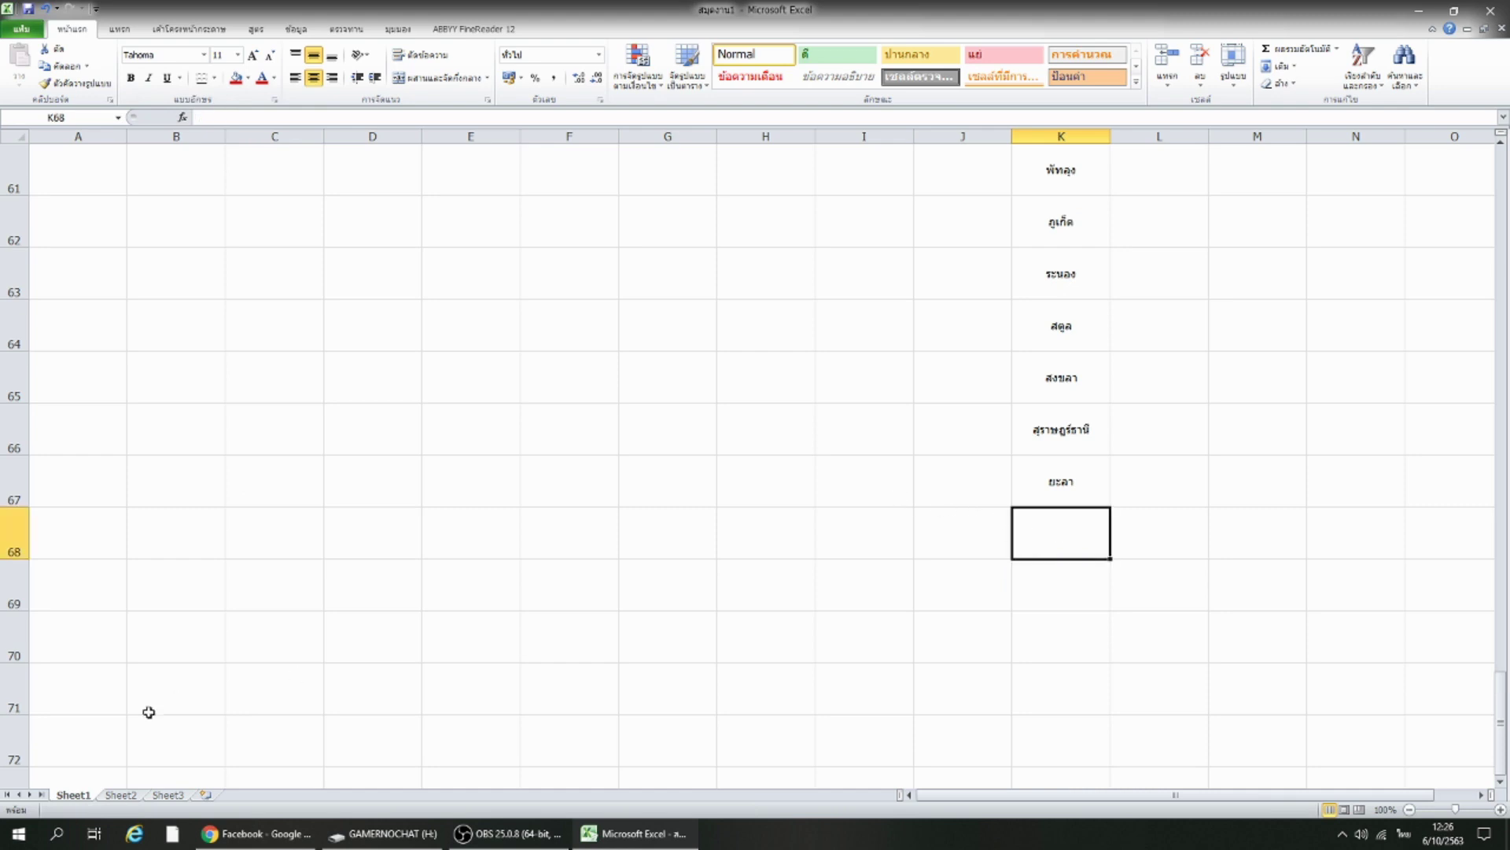
left_click(120, 794)
left_click_drag(470, 182, 489, 334)
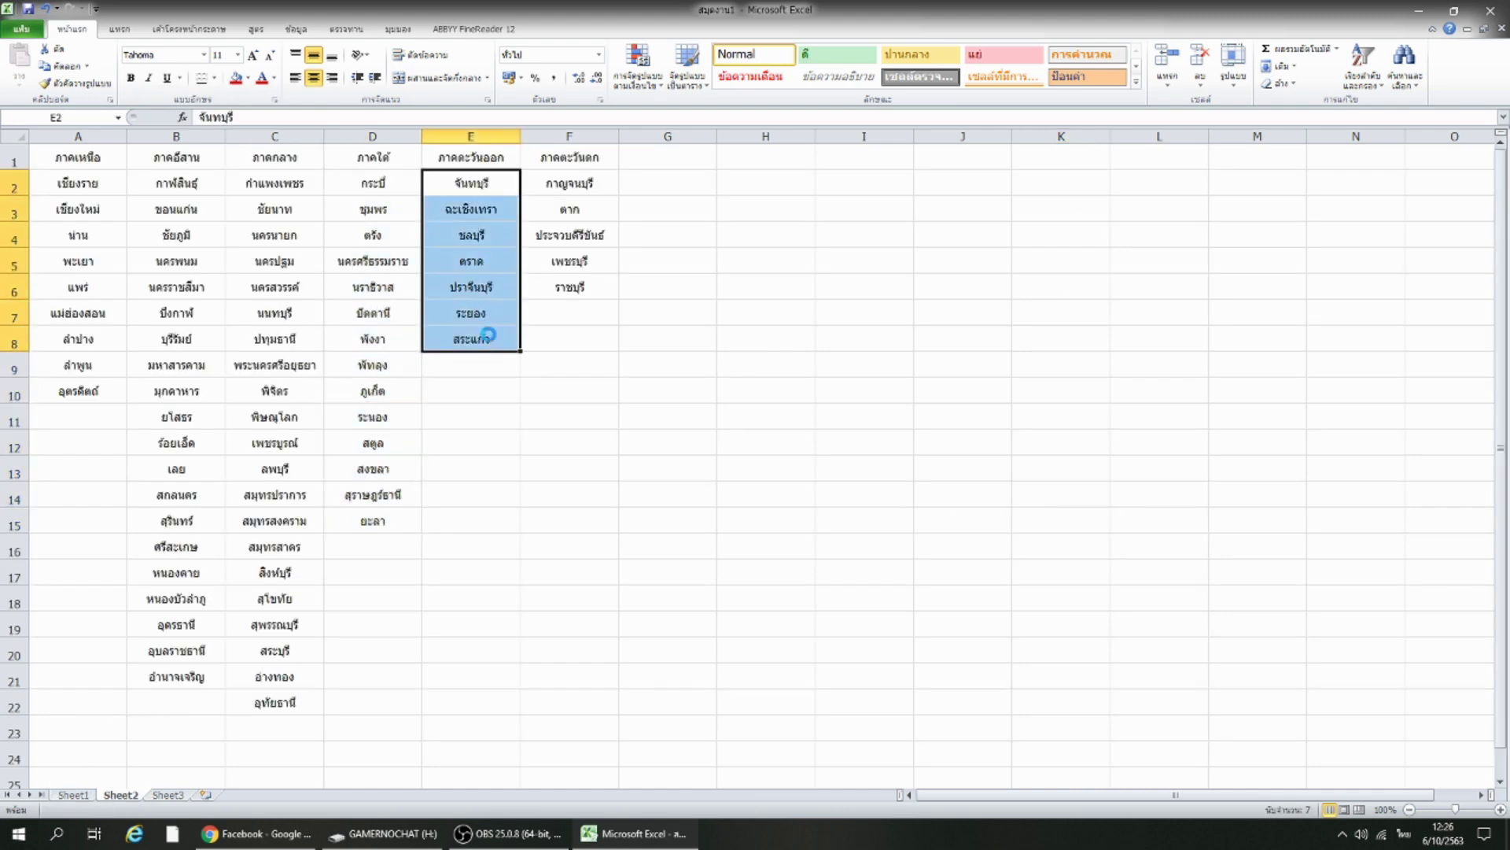
key("ctrl+c")
left_click(79, 794)
key("ctrl+v")
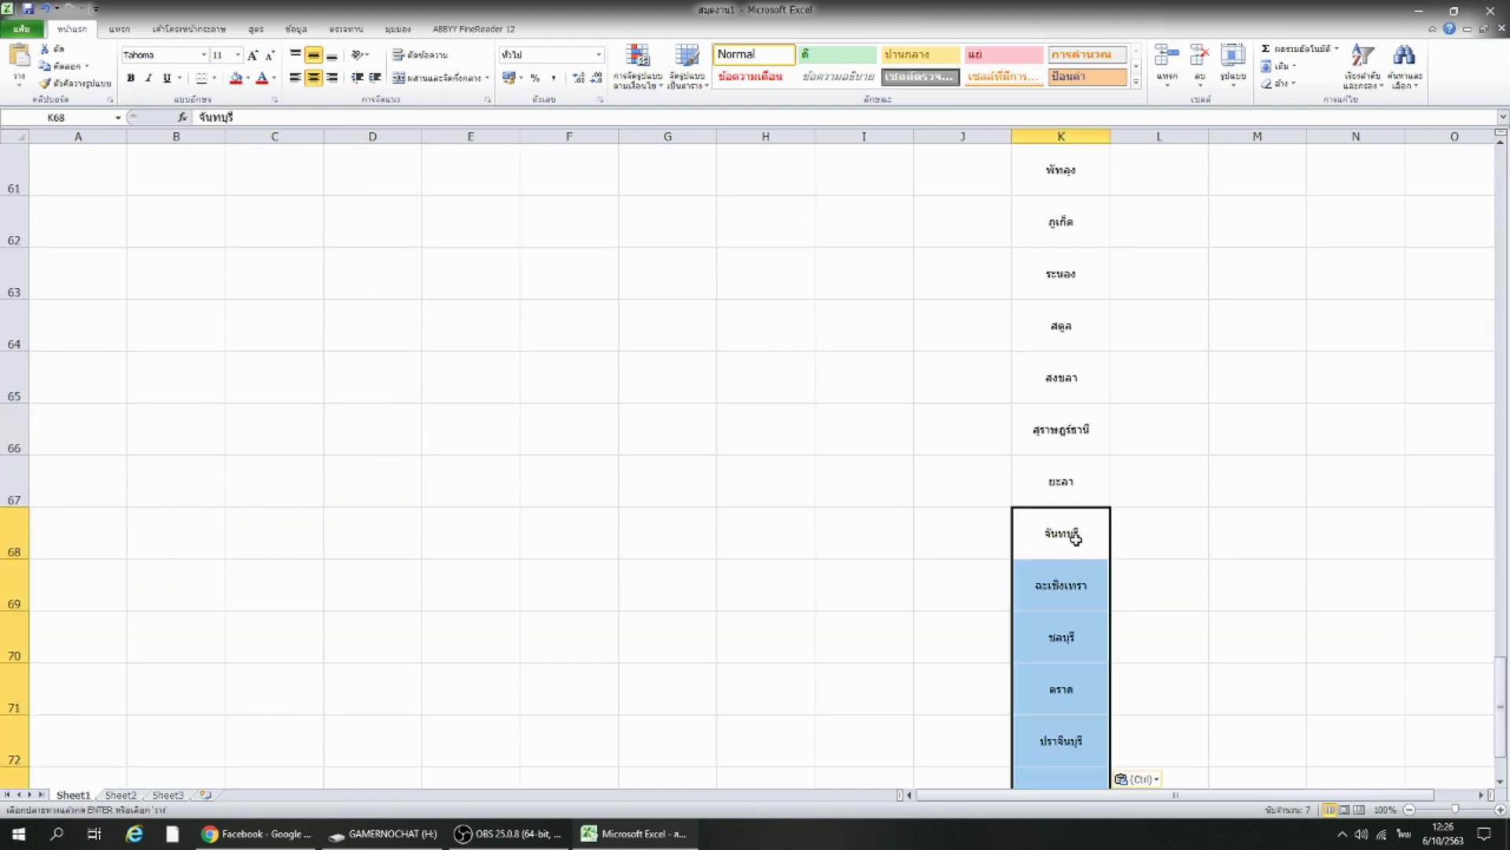
left_click(1072, 531)
left_click(246, 78)
left_click(248, 192)
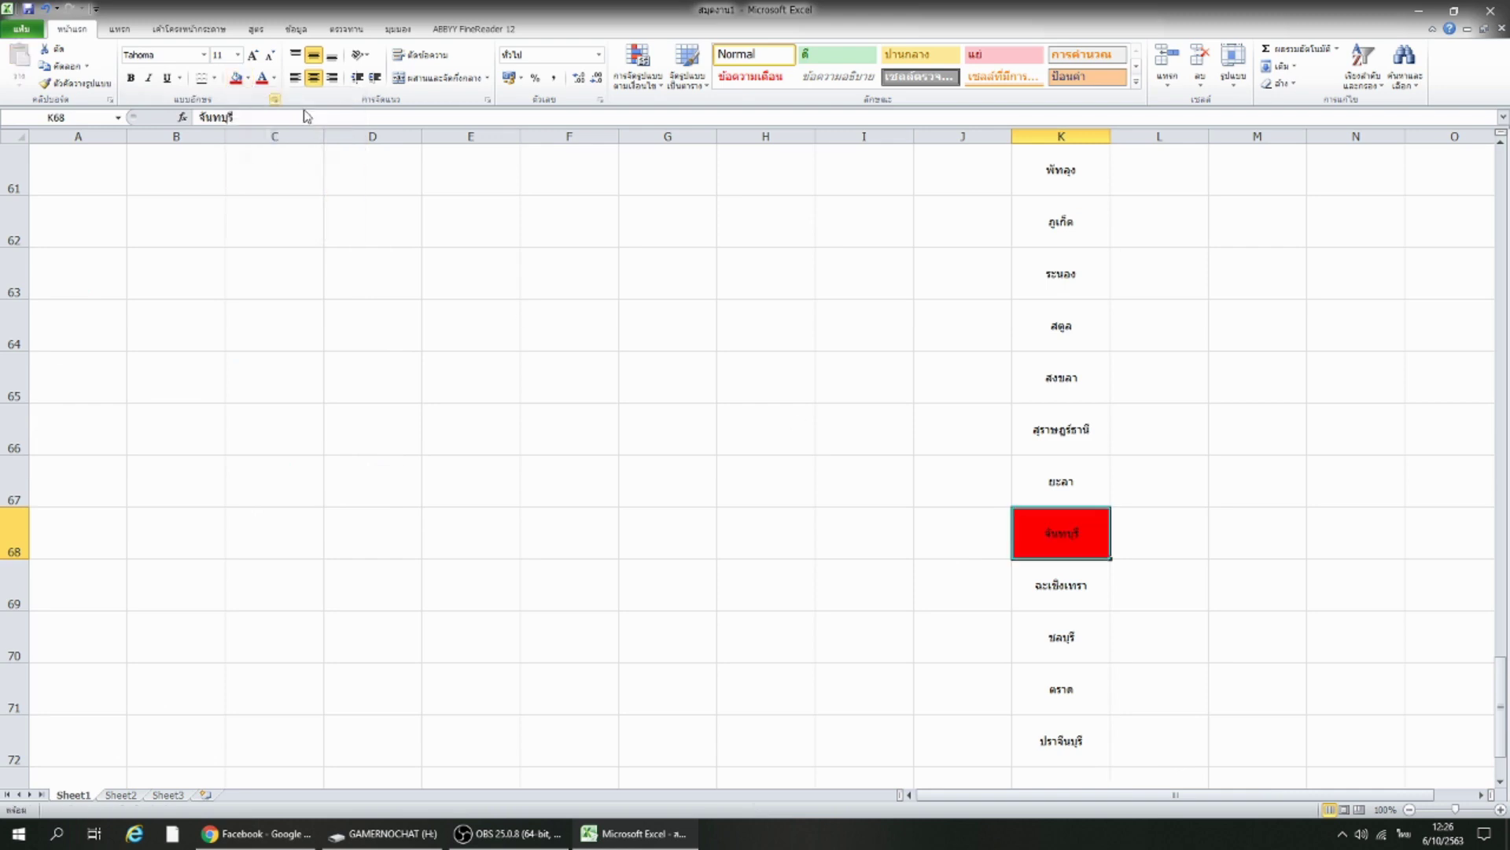
left_click(772, 364)
Paste the western provinces F2:F6 at K75 and fill K75 red.
left_click(121, 795)
left_click_drag(584, 183, 573, 285)
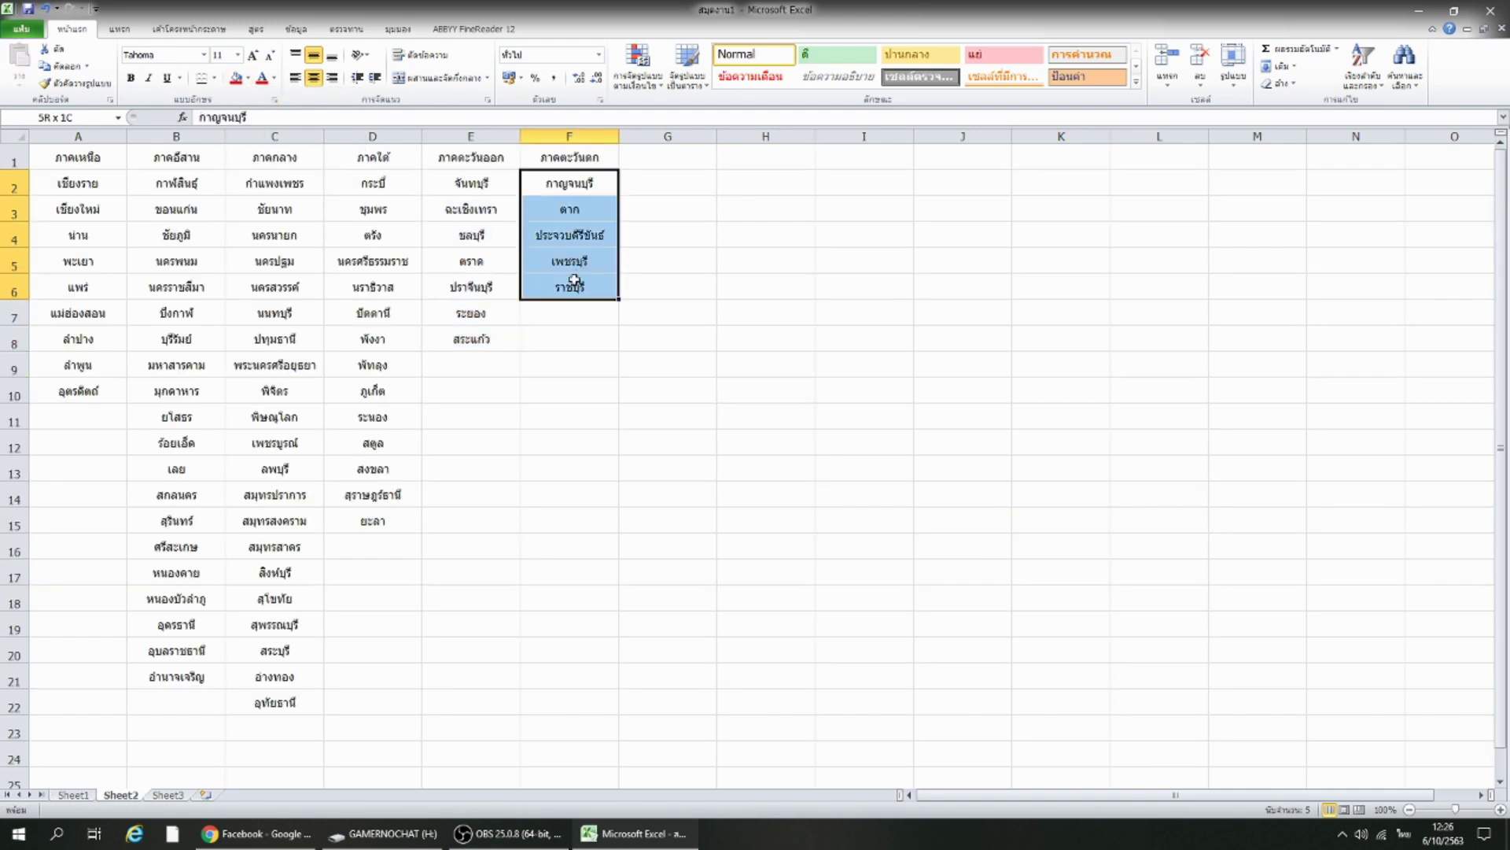
key("ctrl+c")
left_click(73, 794)
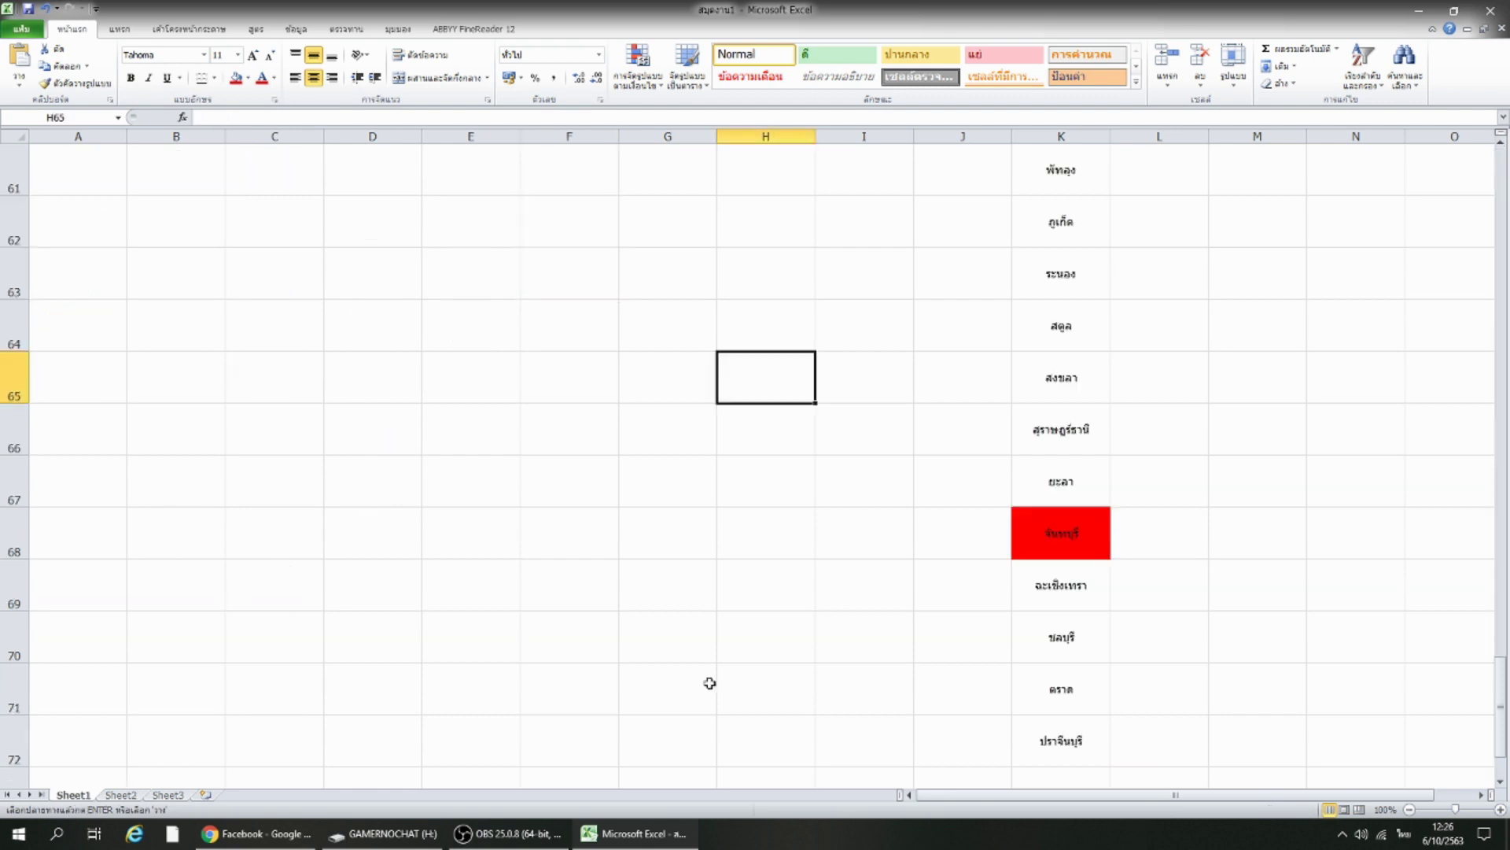
scroll(1105, 596, "down", 1)
left_click(1072, 740)
key("ctrl+v")
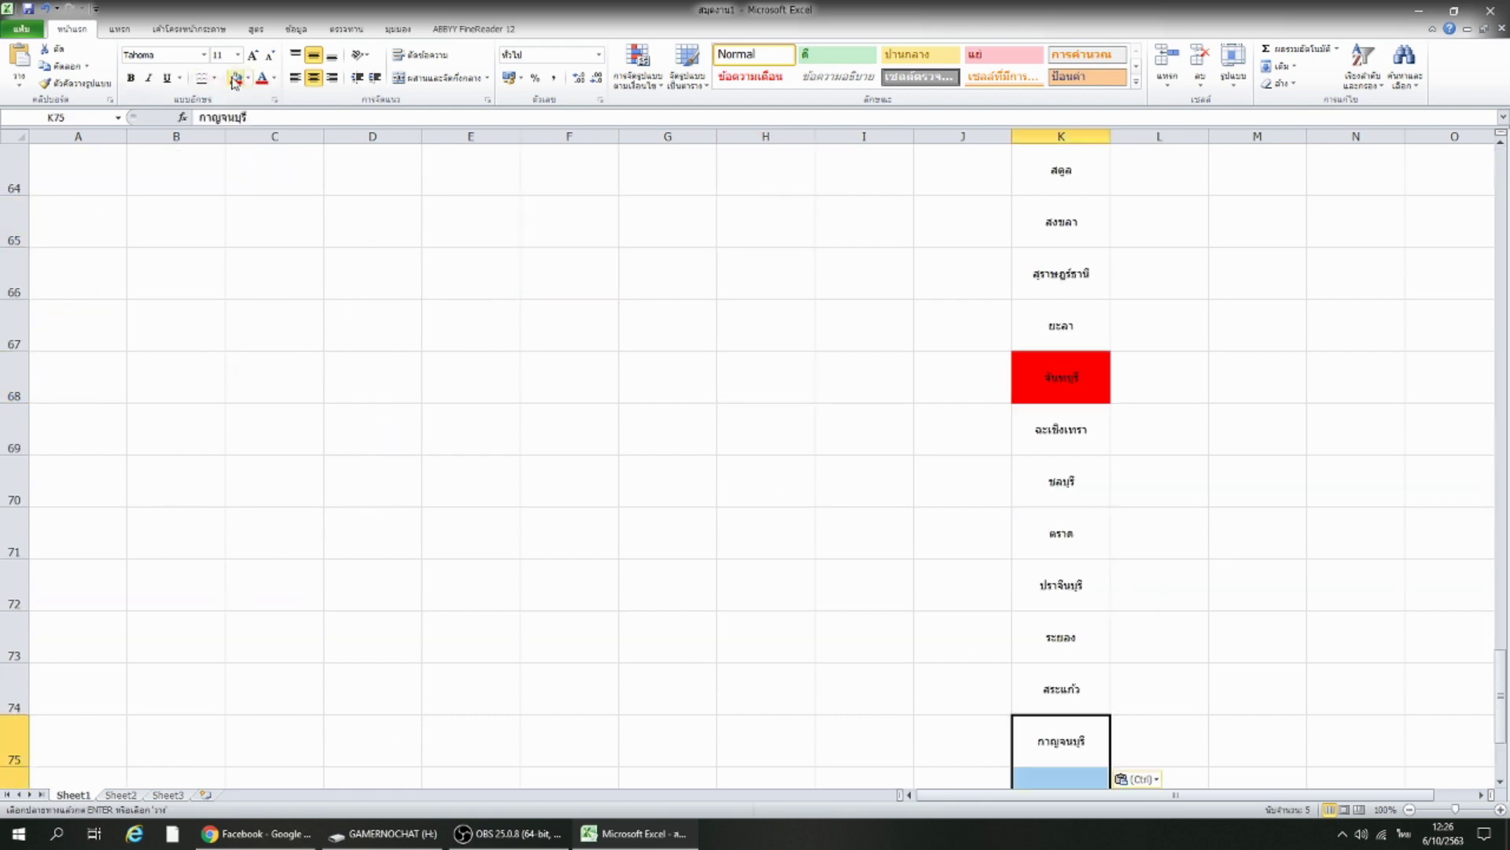
left_click(1083, 737)
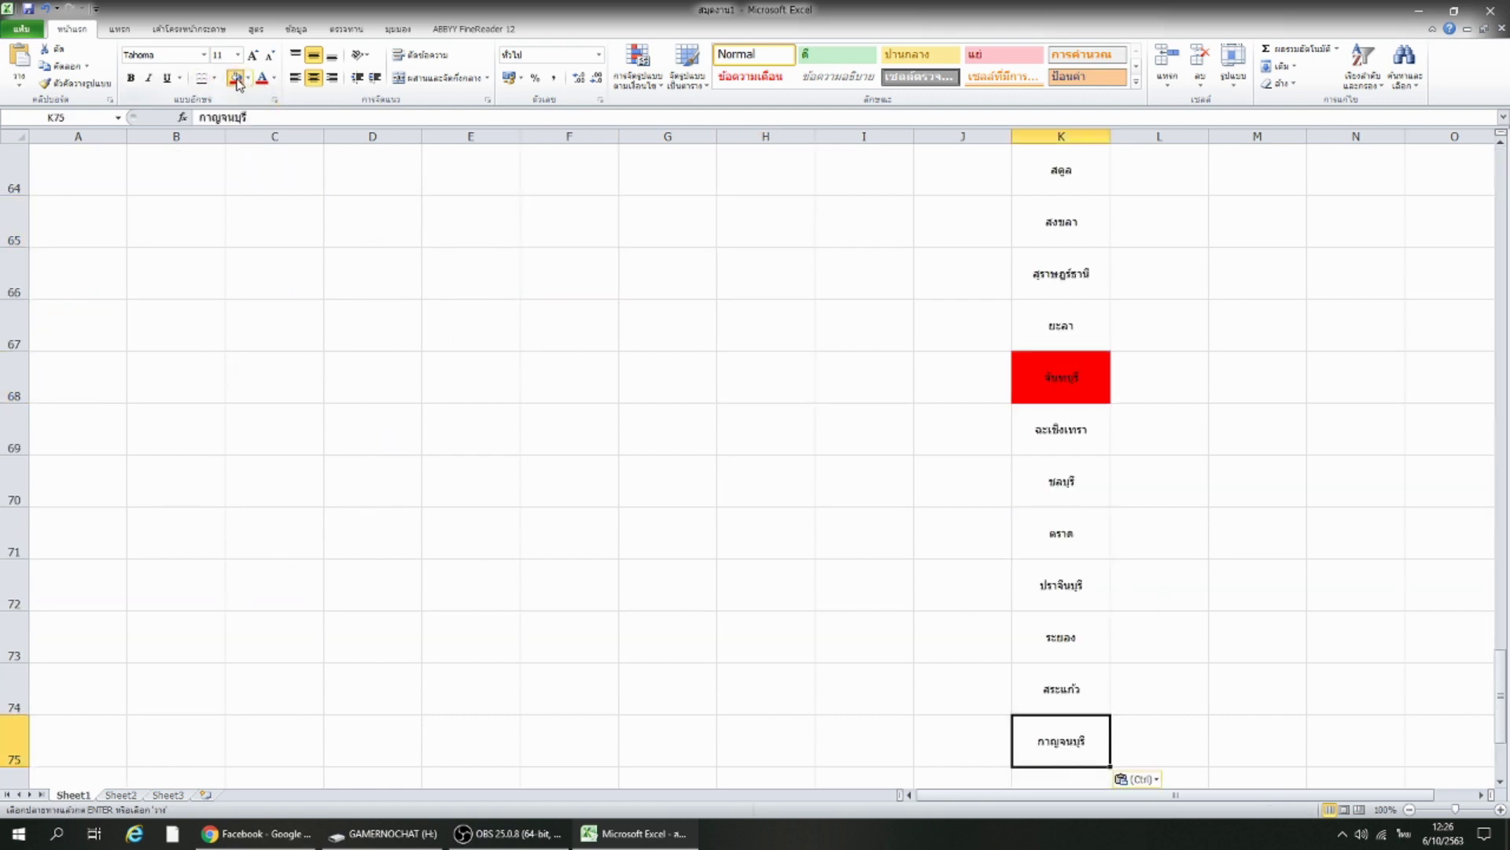
left_click(236, 77)
left_click(1172, 354)
Confirm the province list ends at row 79, then select L4 for numbering.
scroll(1275, 403, "up", 8)
scroll(1277, 403, "up", 8)
scroll(1278, 403, "up", 5)
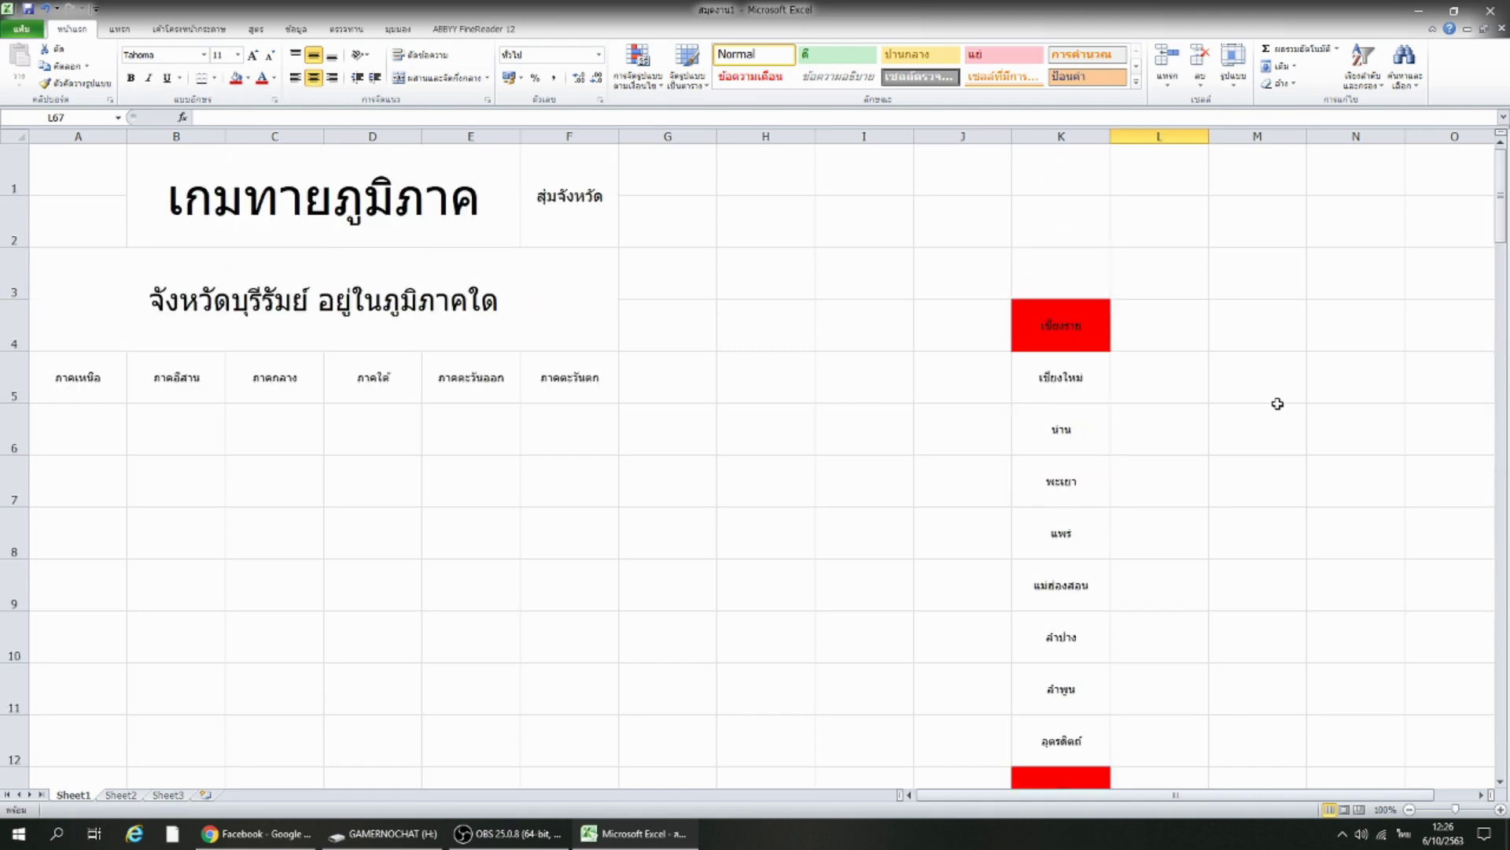
left_click(1166, 322)
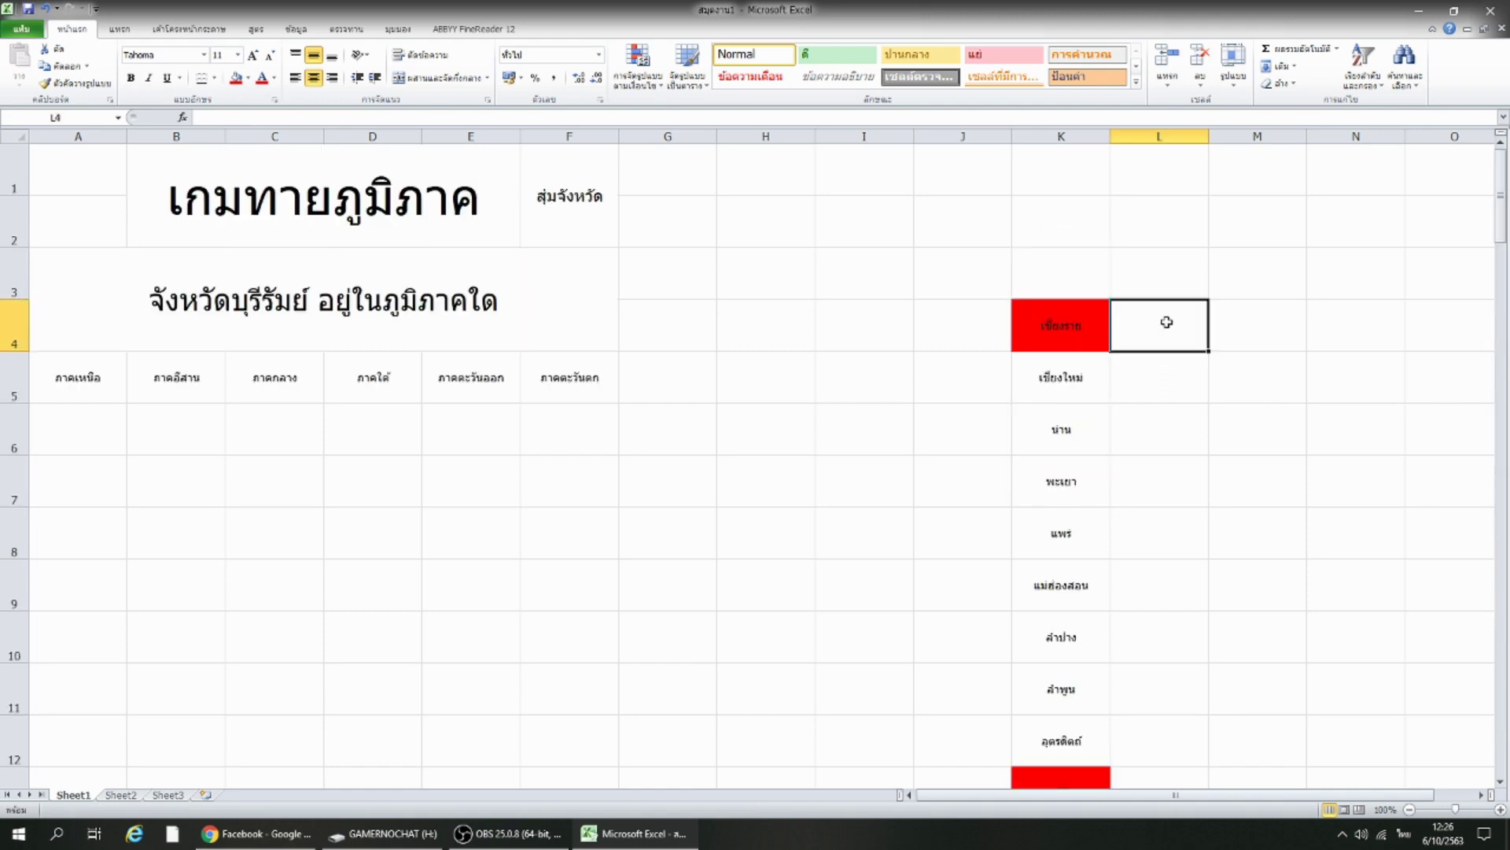
left_click(19, 343)
scroll(76, 356, "down", 10)
scroll(77, 358, "down", 4)
scroll(76, 358, "down", 5)
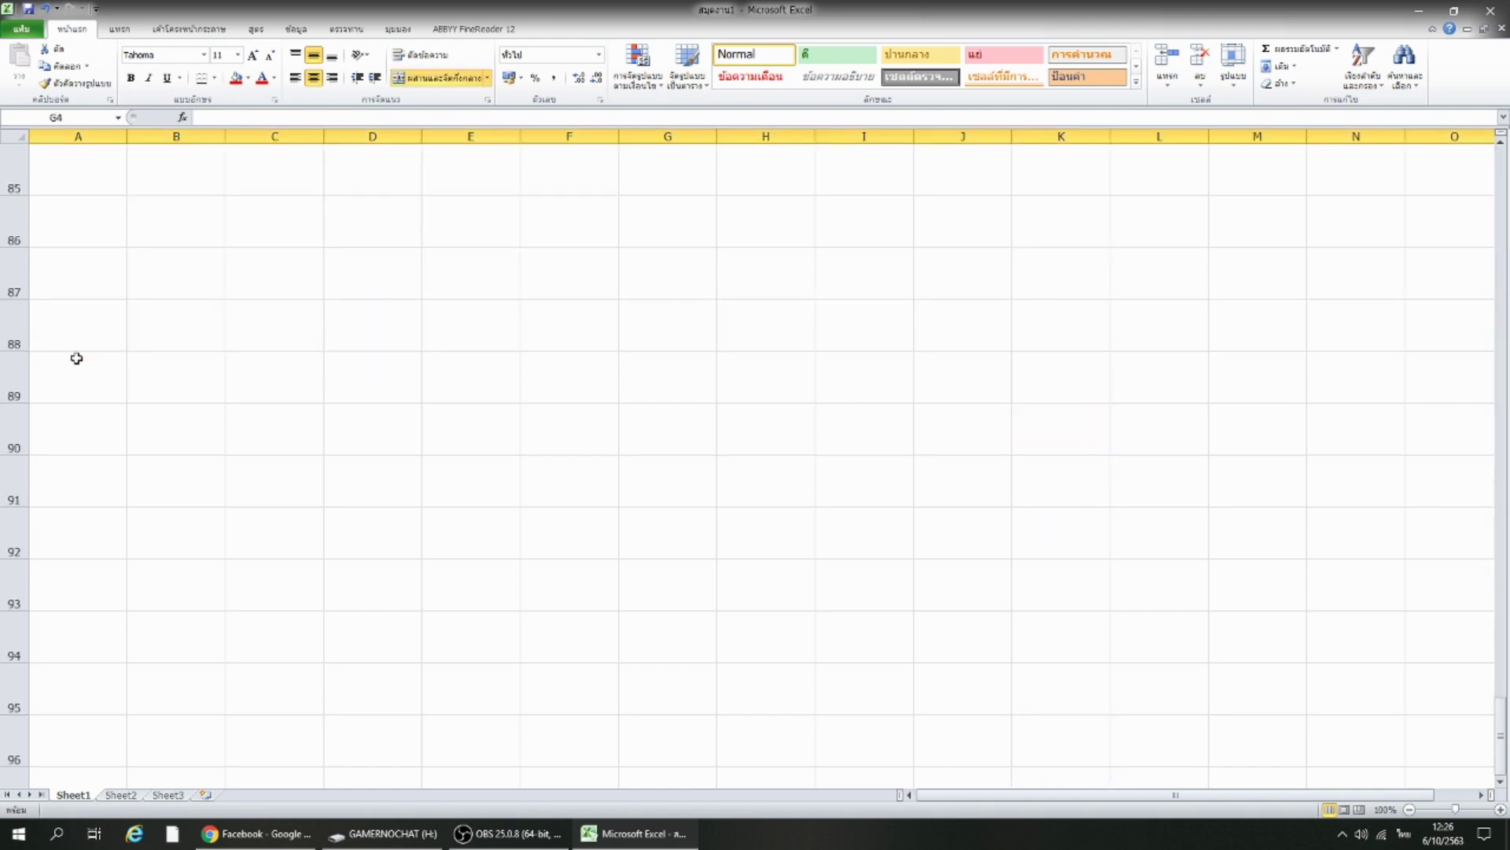
scroll(77, 358, "down", 6)
left_click(14, 343)
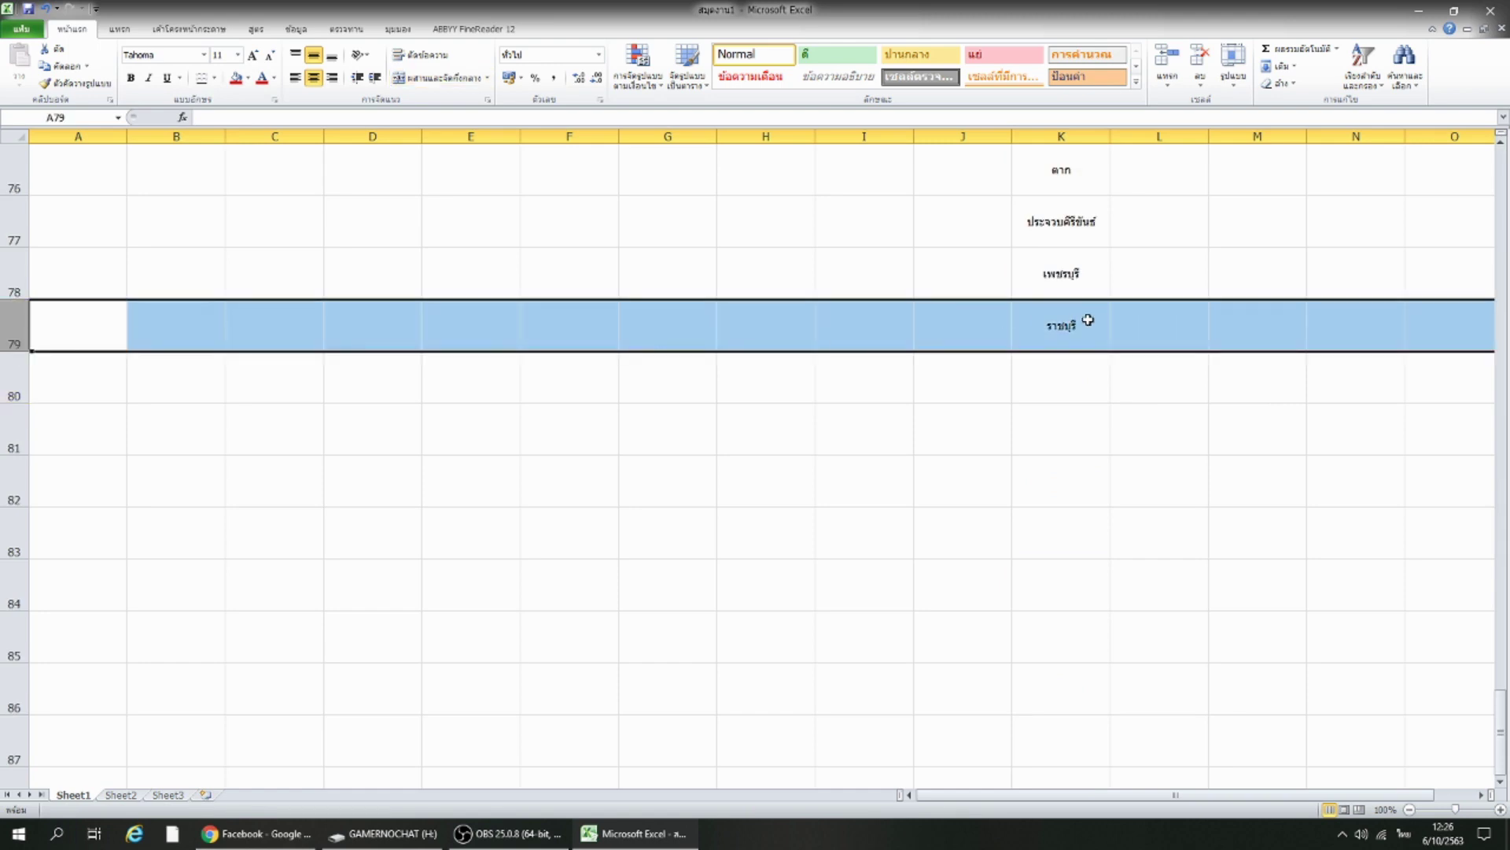
left_click(1160, 333)
scroll(1160, 334, "up", 8)
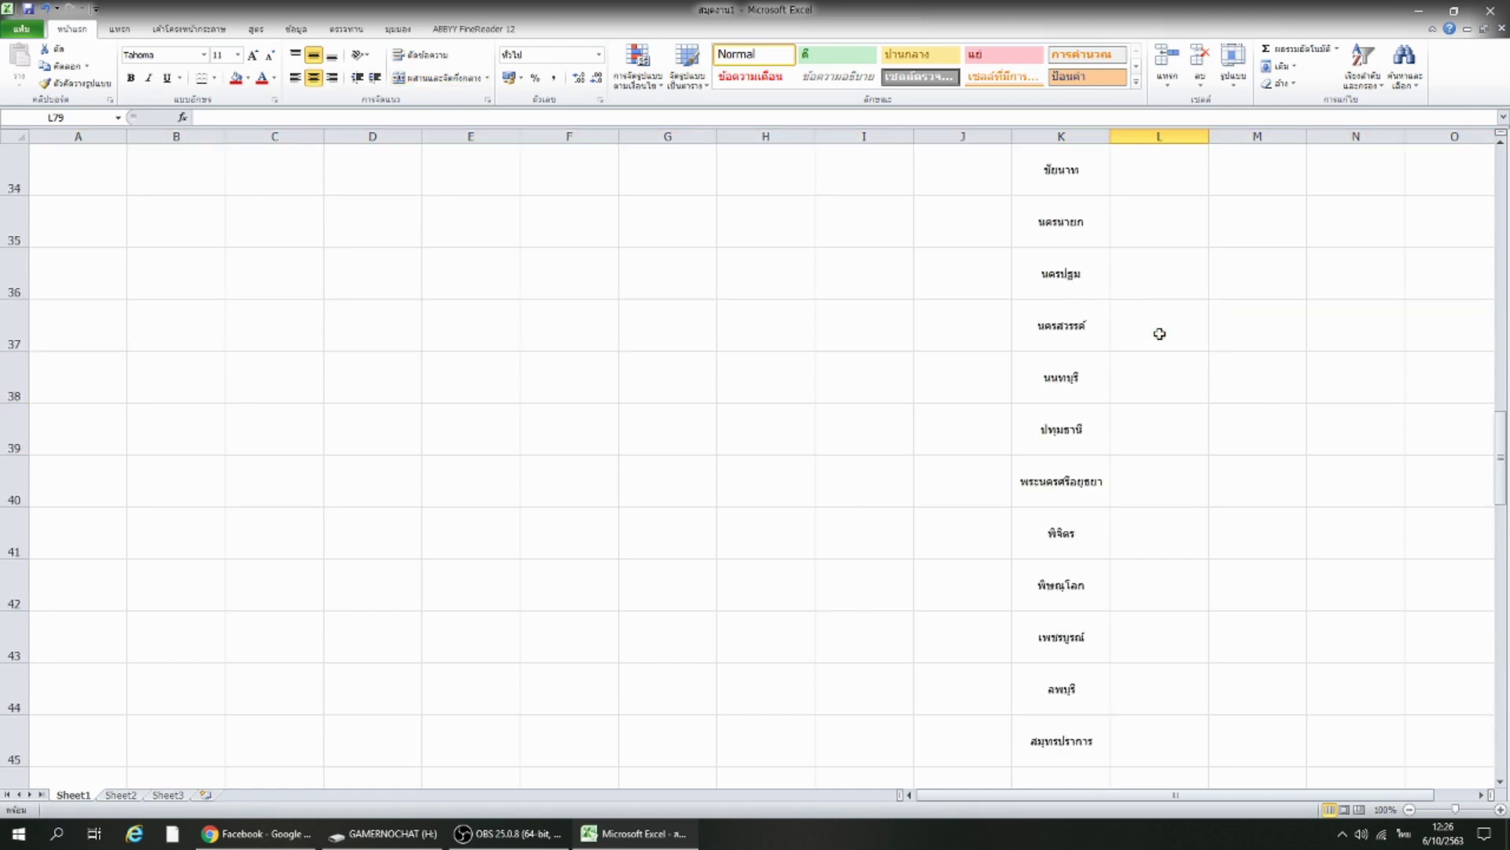
scroll(1159, 333, "up", 6)
scroll(1159, 333, "up", 11)
left_click(1160, 334)
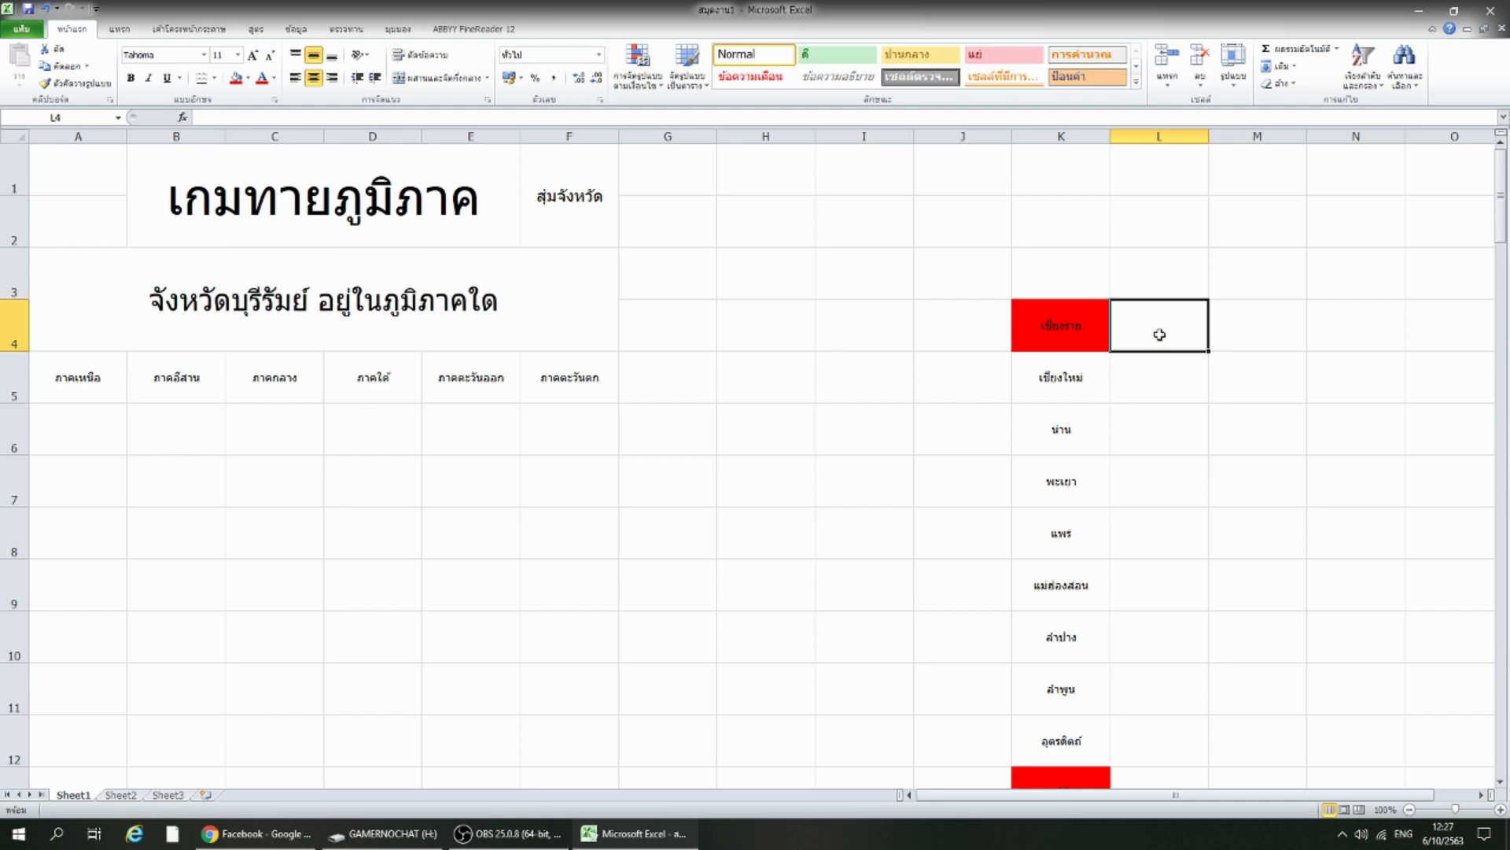
Enter the numbers 1, 2 and 3 in L4:L6.
type("1")
key("Return")
type("2")
key("Return")
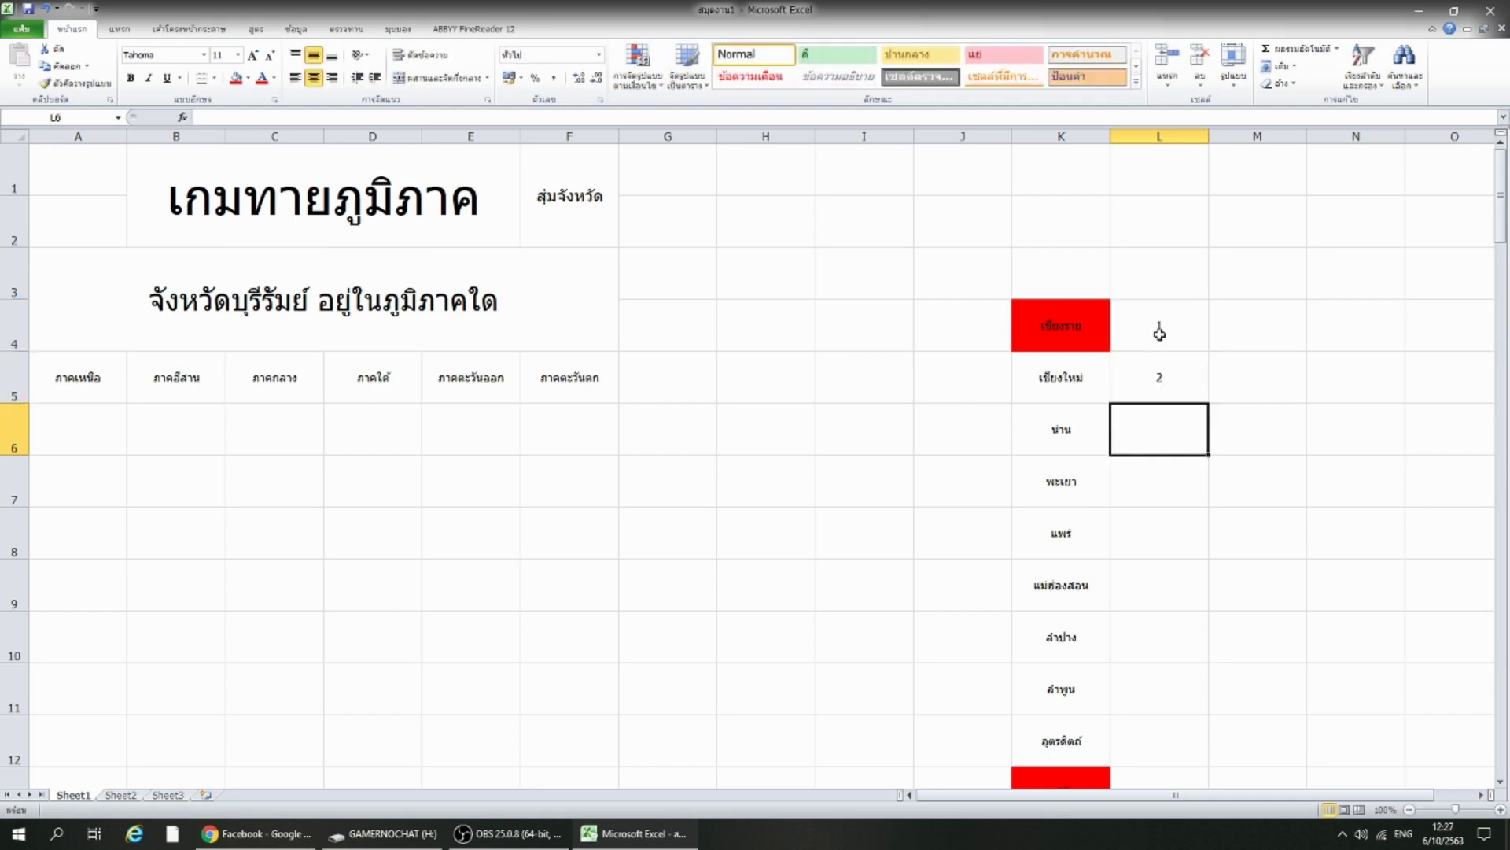
type("3")
key("Return")
Extend the L4:L6 series down to L79 so numbering reaches 76.
left_click_drag(1160, 334, 1162, 418)
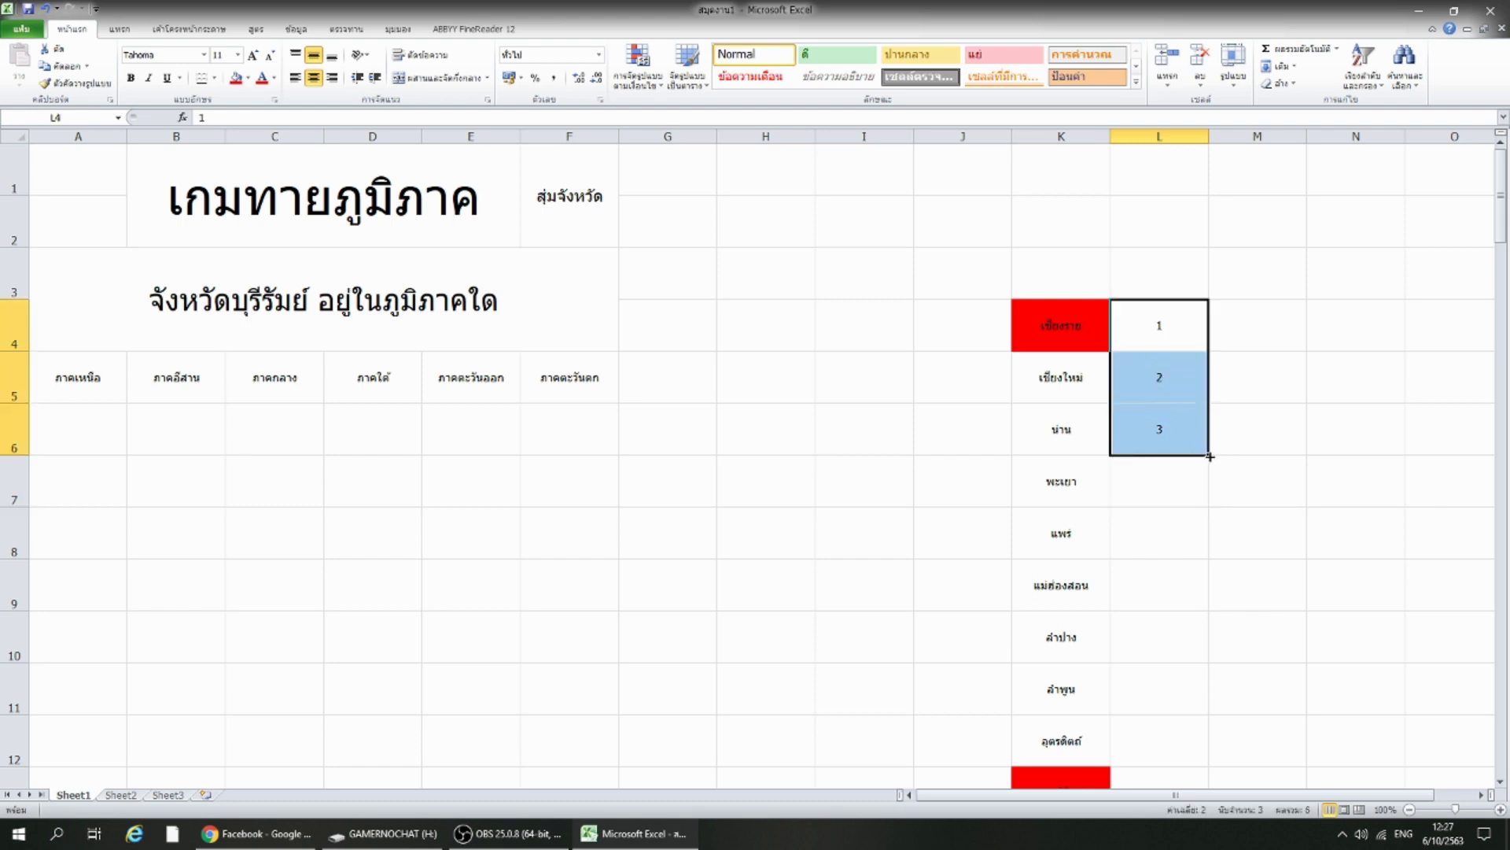
left_click_drag(1210, 456, 1212, 456)
left_click_drag(1212, 454, 1213, 813)
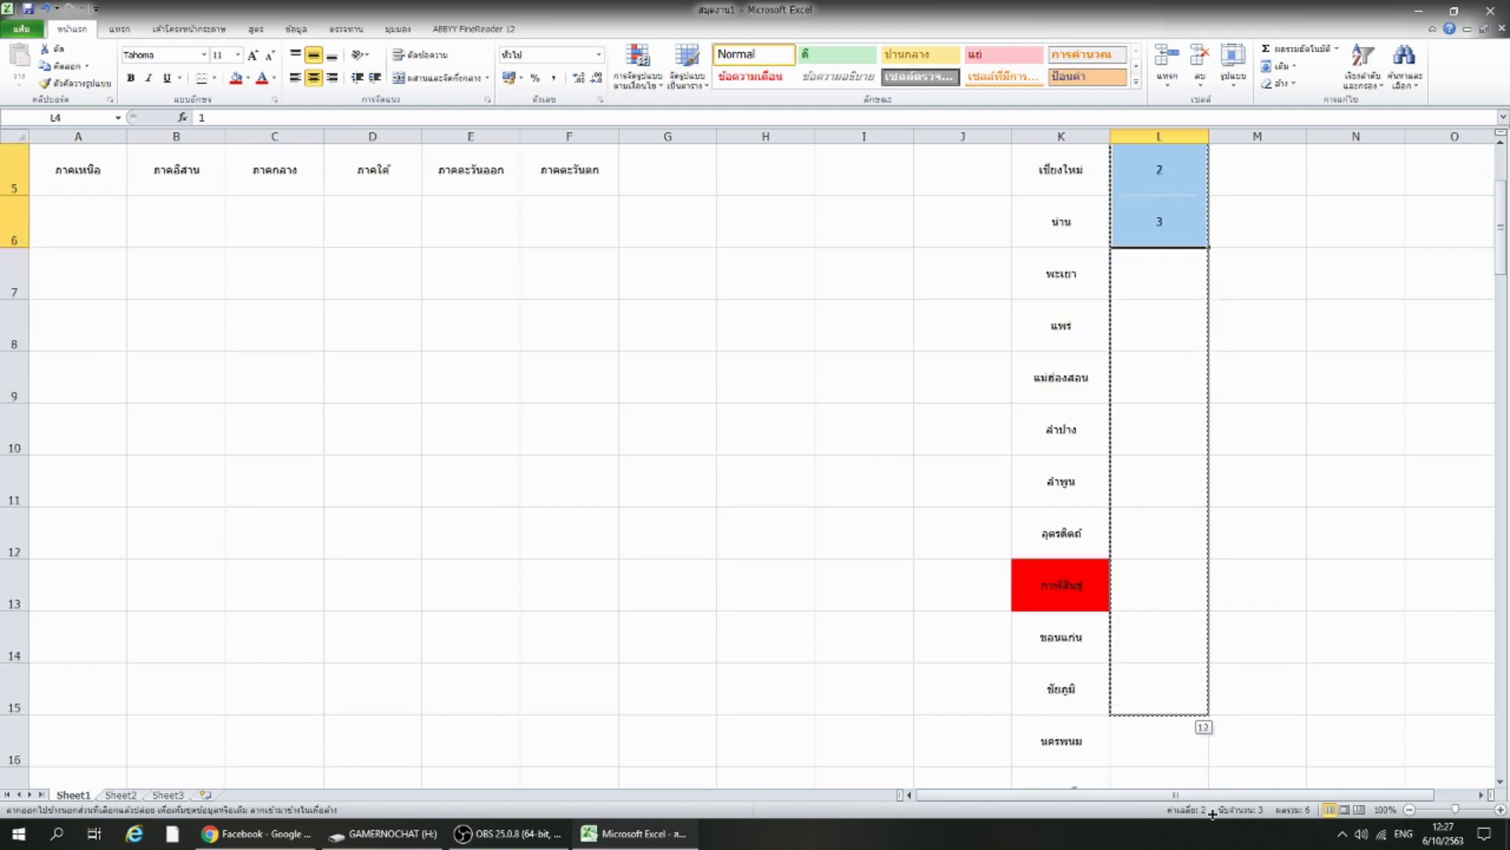
left_click_drag(1212, 813, 1213, 822)
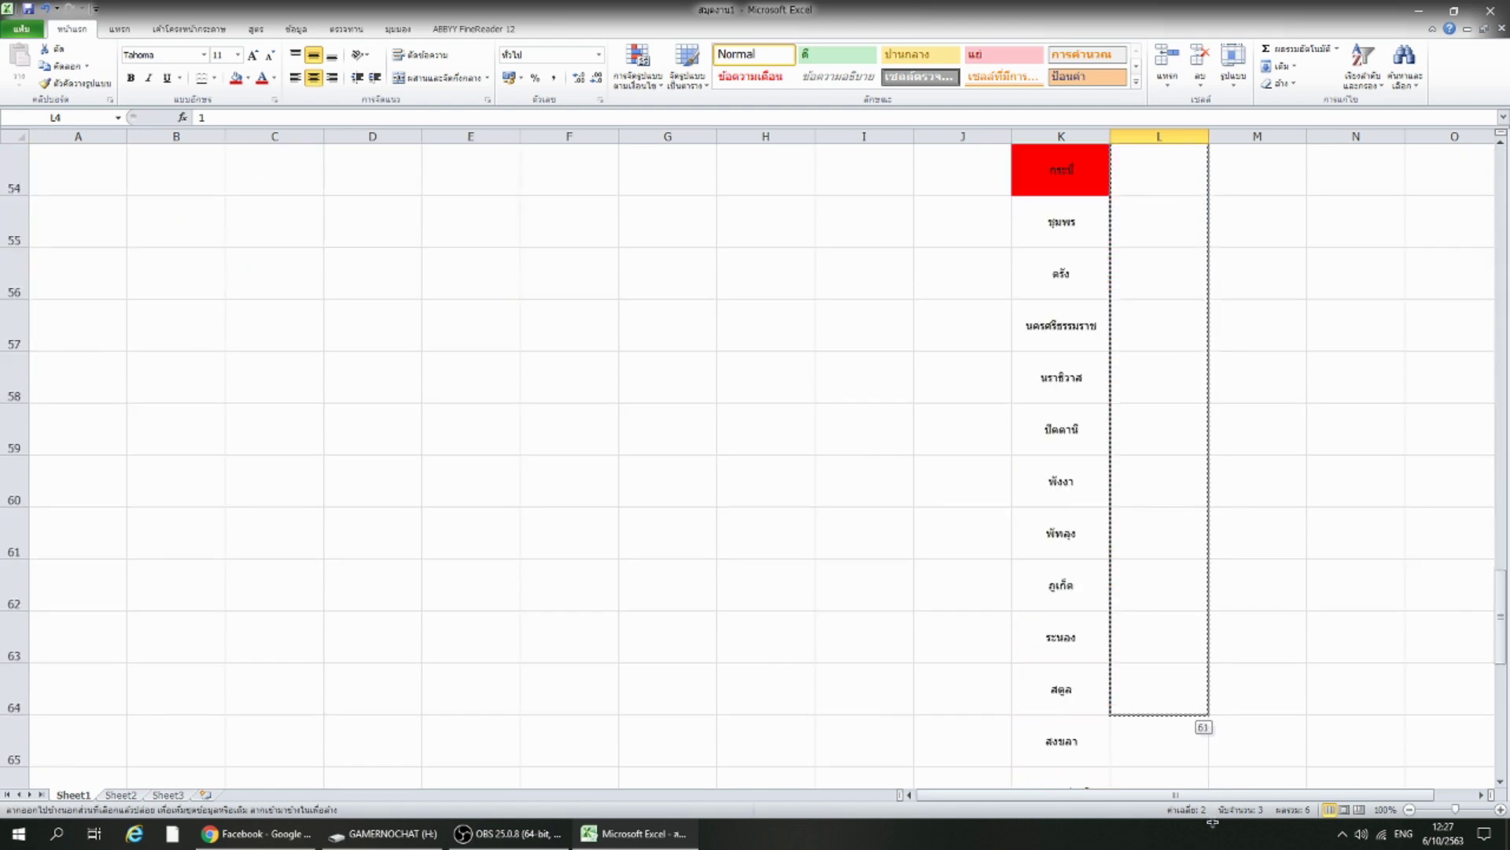
left_click_drag(1212, 822, 1190, 695)
left_click(1249, 693)
left_click(1177, 698)
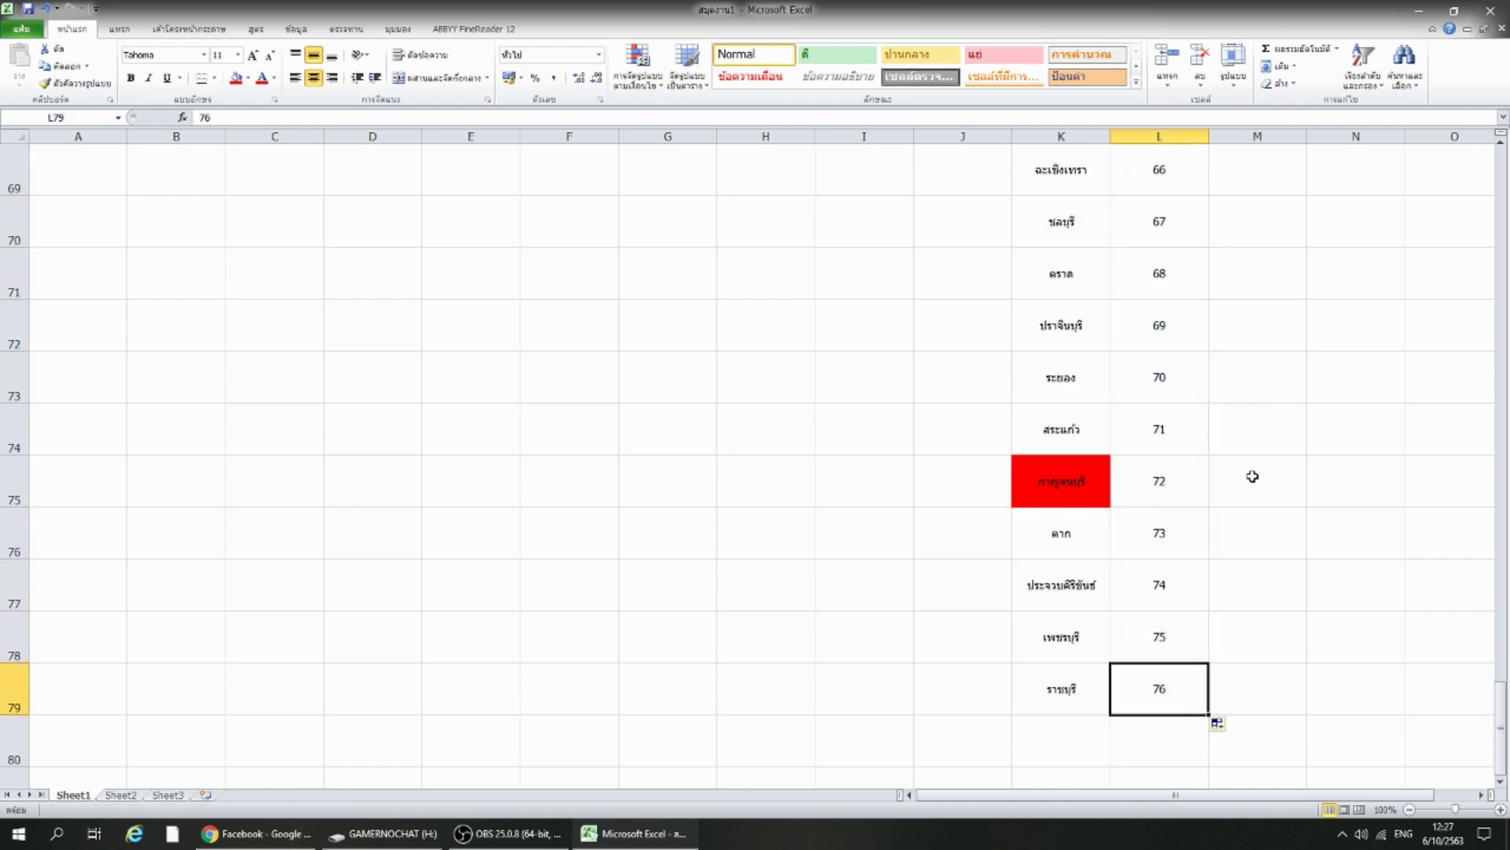
scroll(1252, 476, "up", 11)
scroll(1252, 476, "up", 11)
Enter =RANDBETWEEN(1,76) in L1 and recalculate with F9 to draw a new number.
left_click(1249, 398)
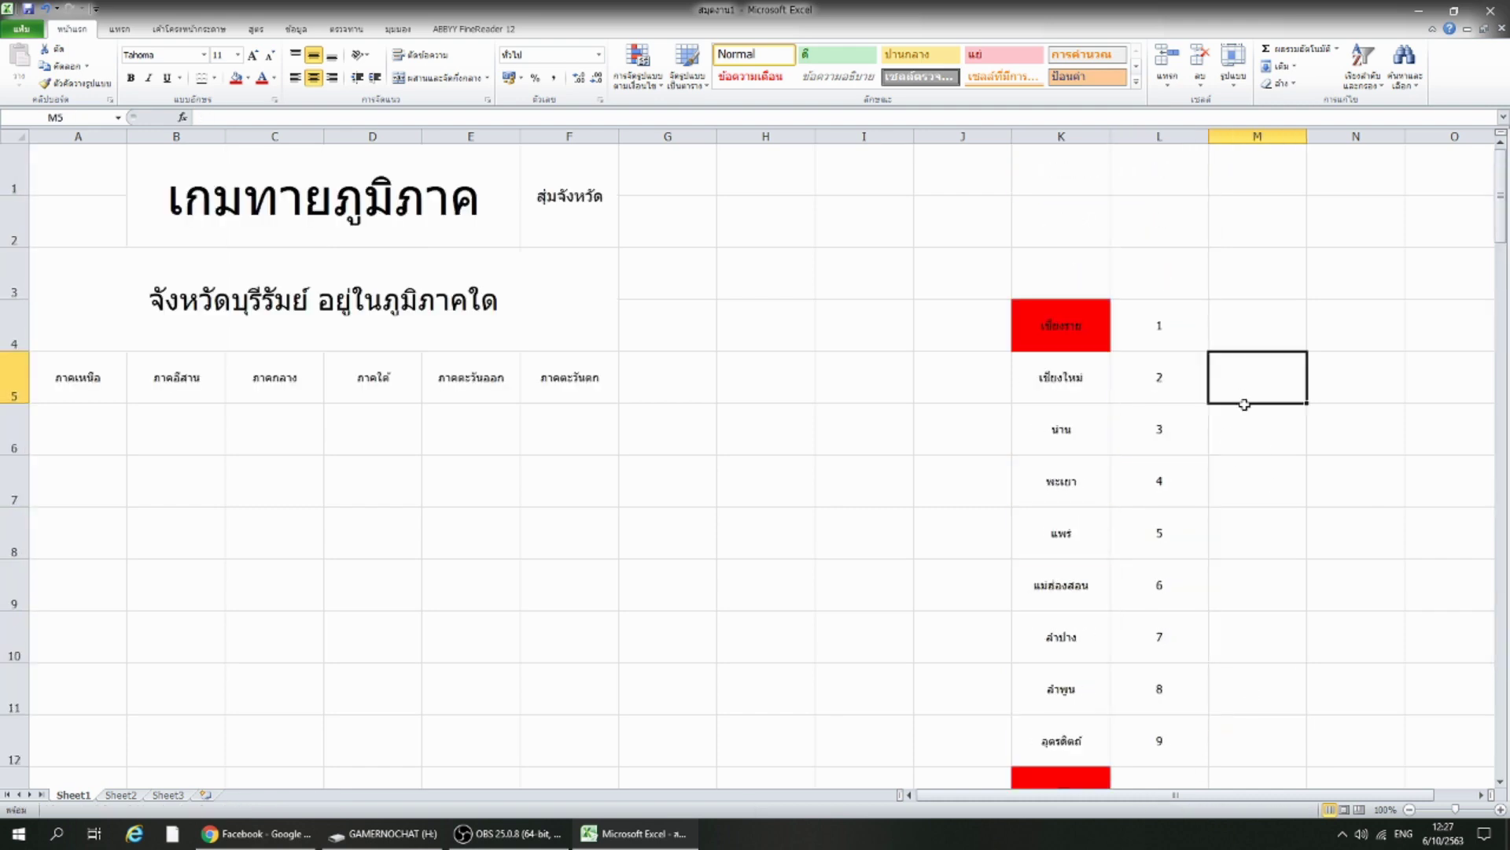
left_click(1183, 166)
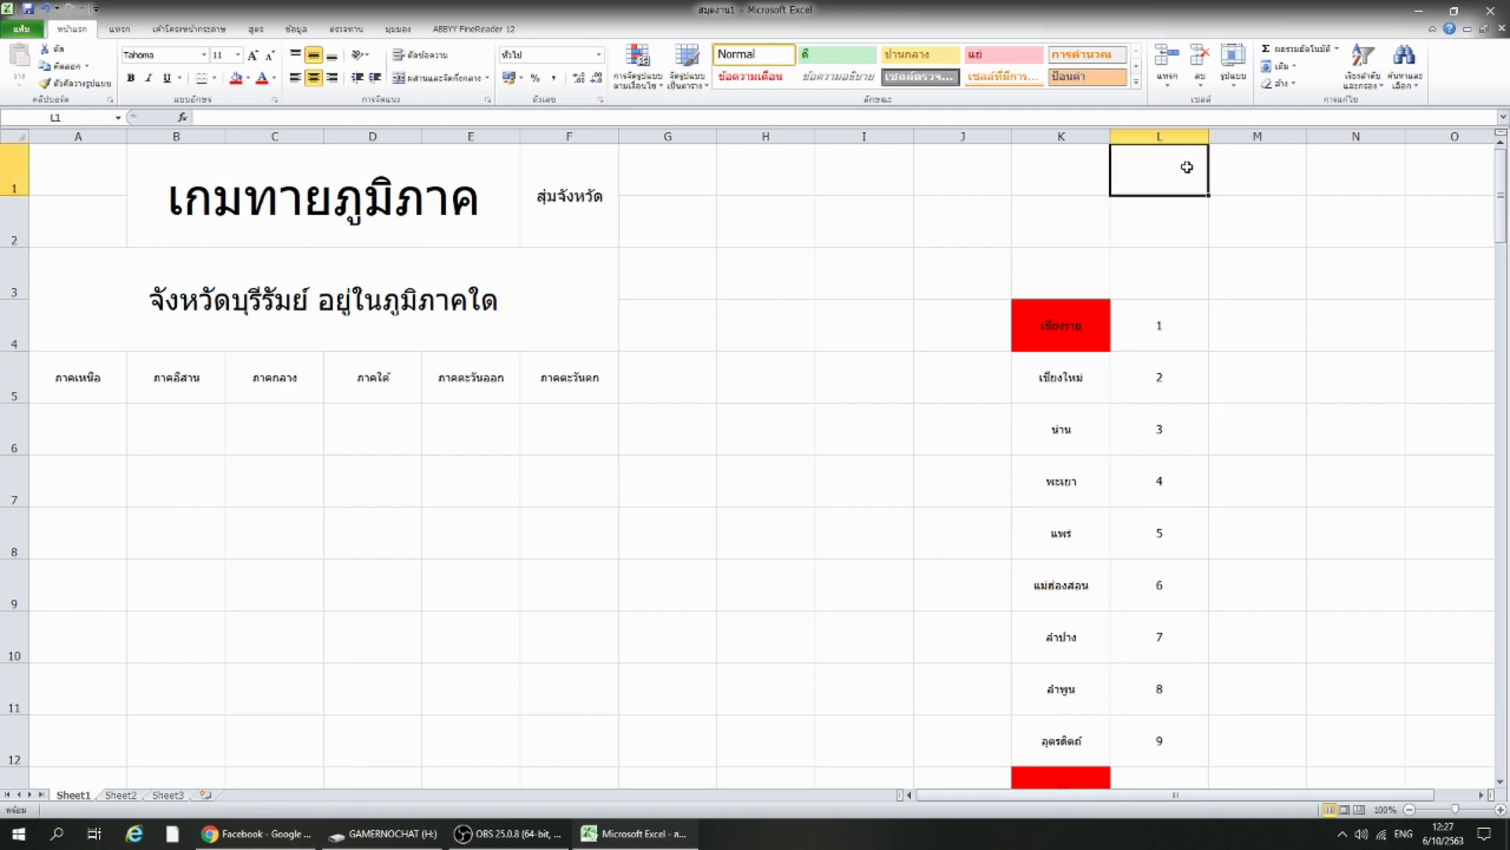
type("=")
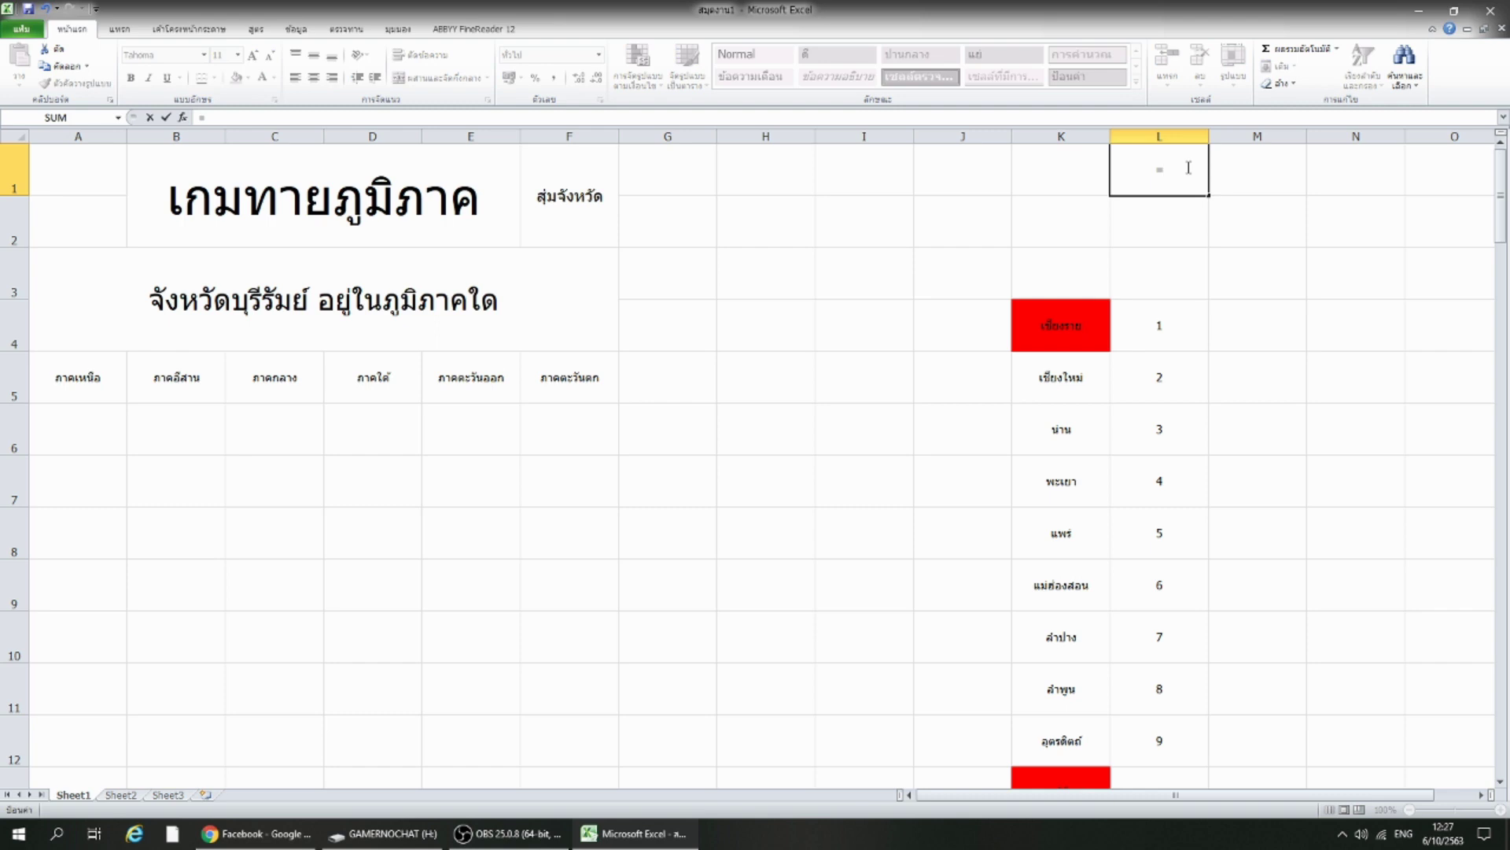
type("ra")
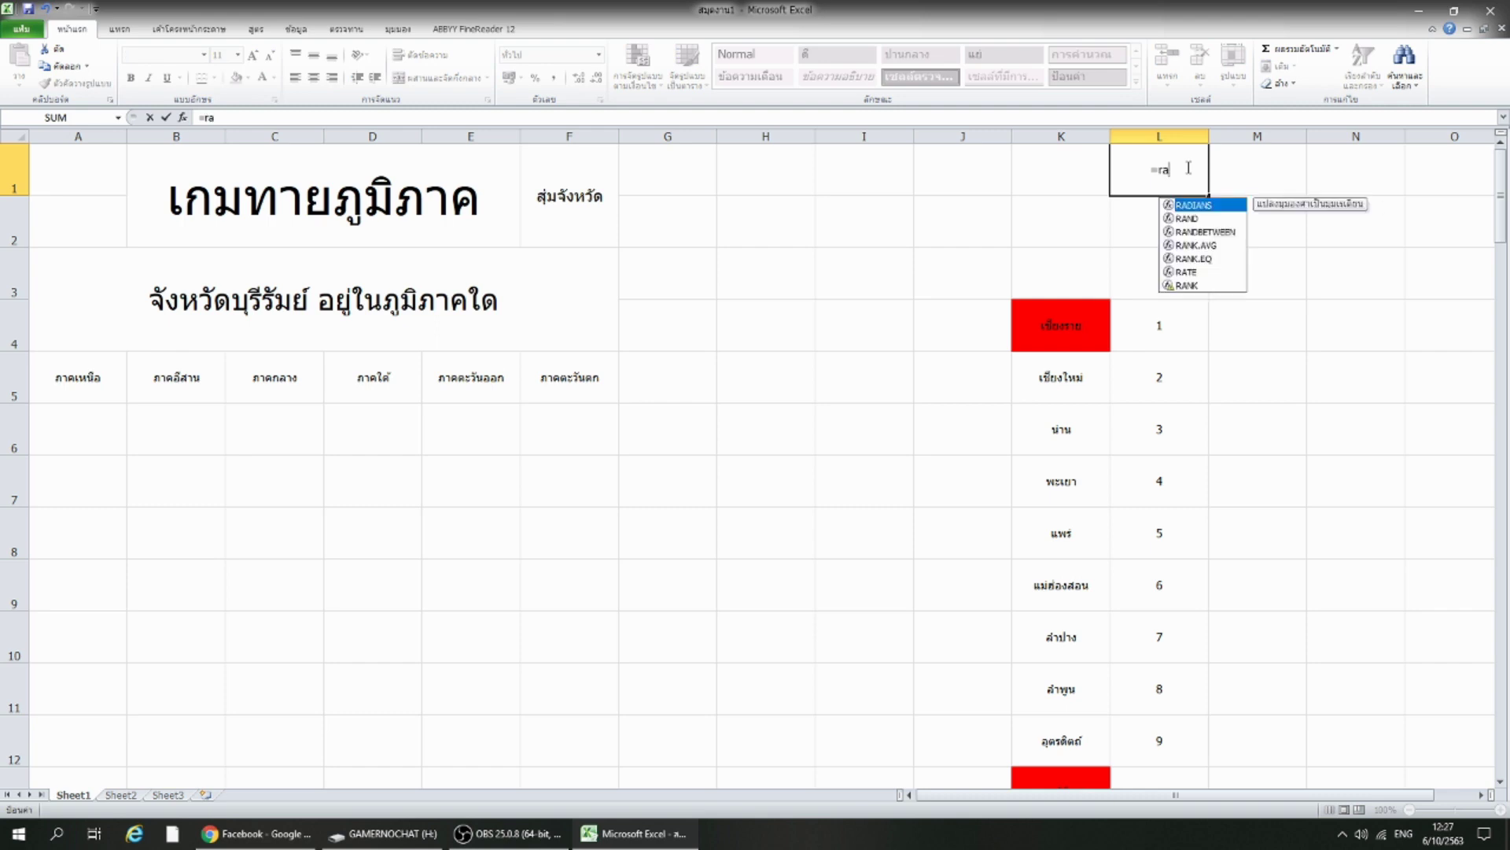
type("ndbetween")
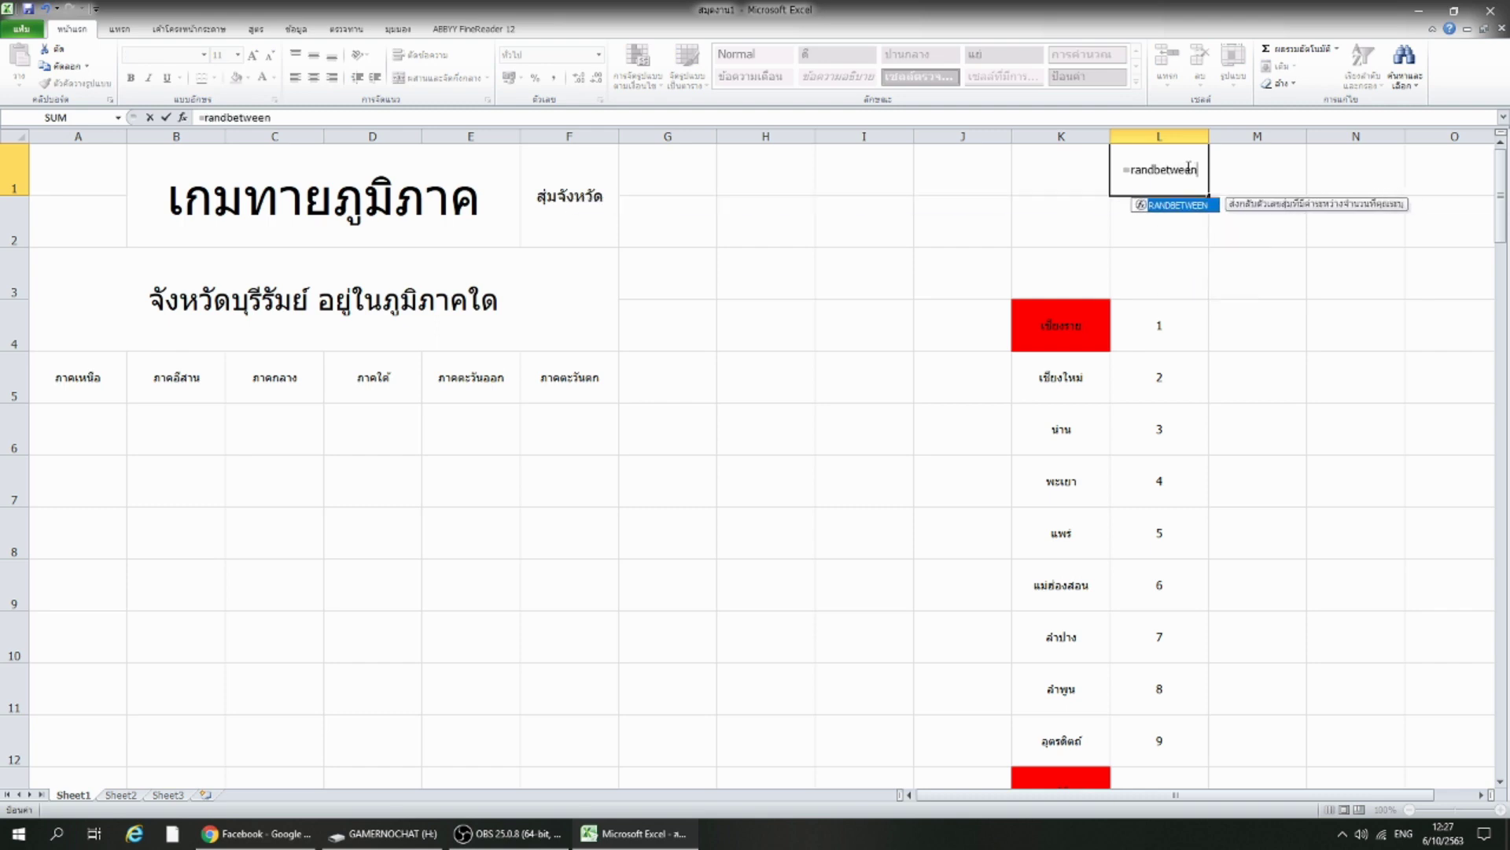
type("(")
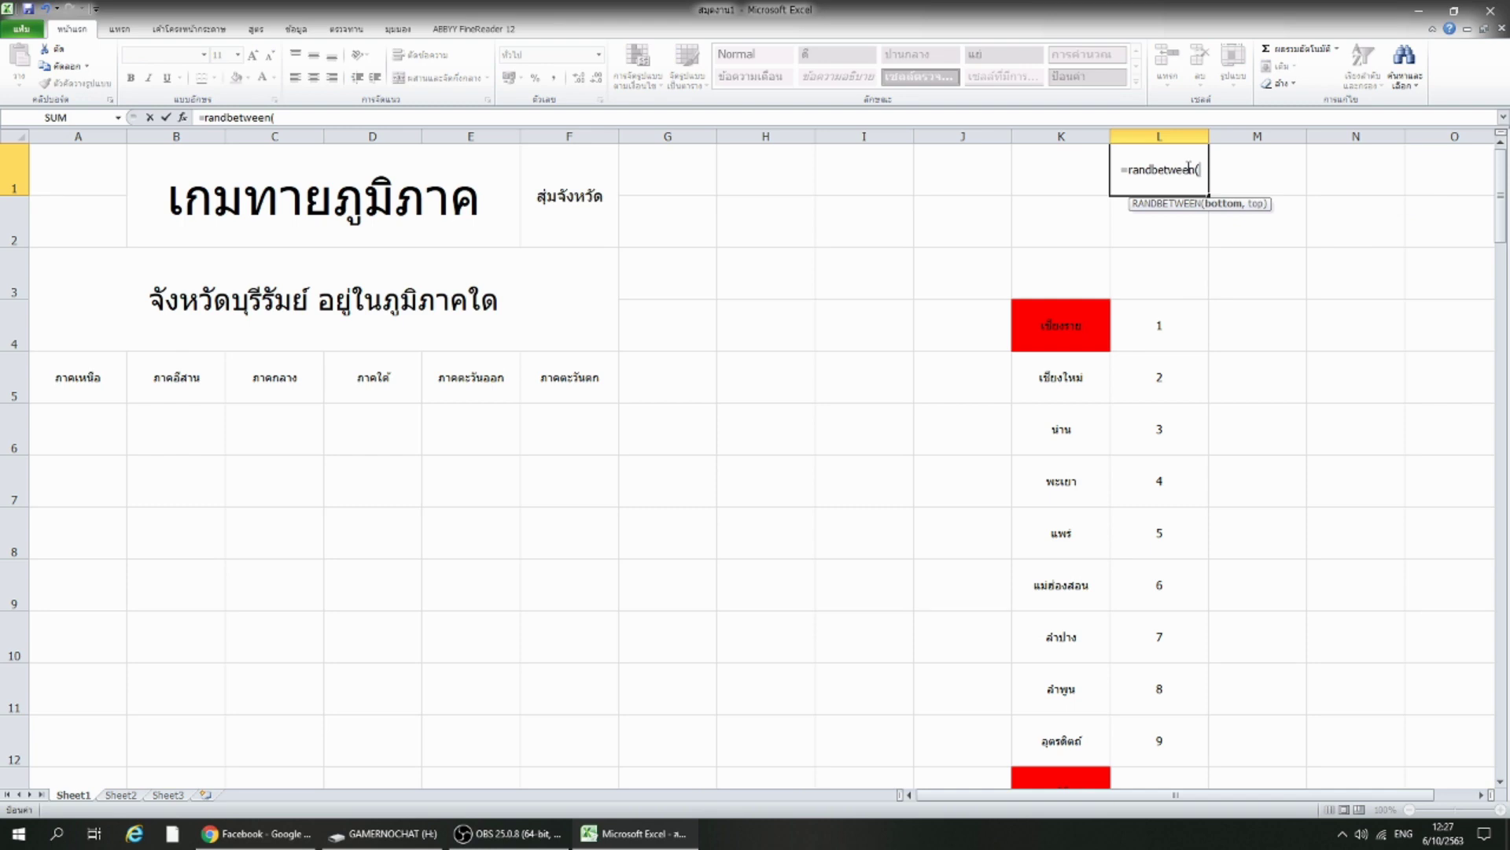
type("1,76")
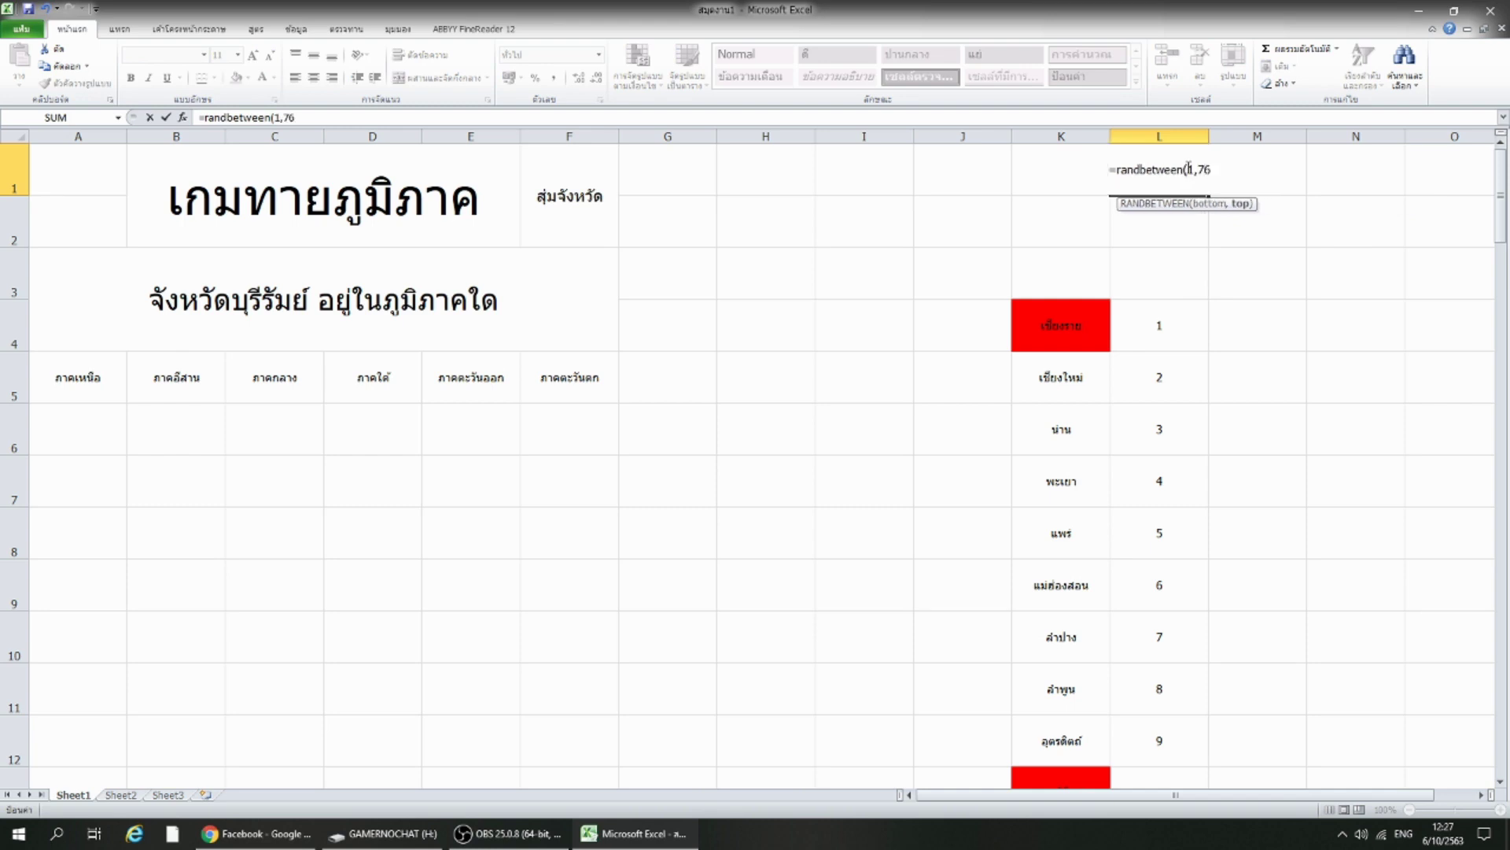
type(")")
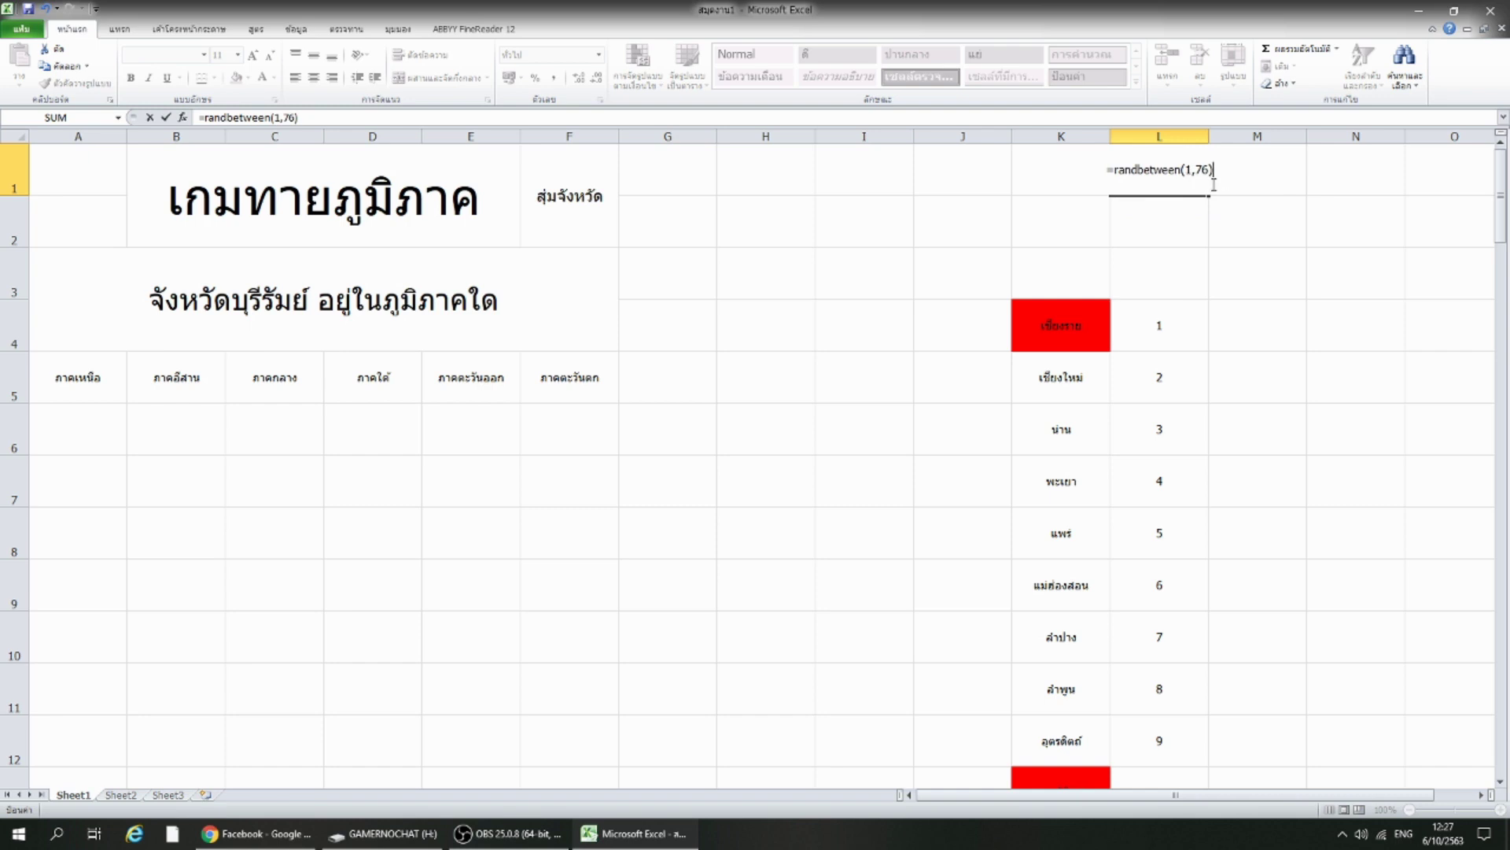
key("Return")
key("F9")
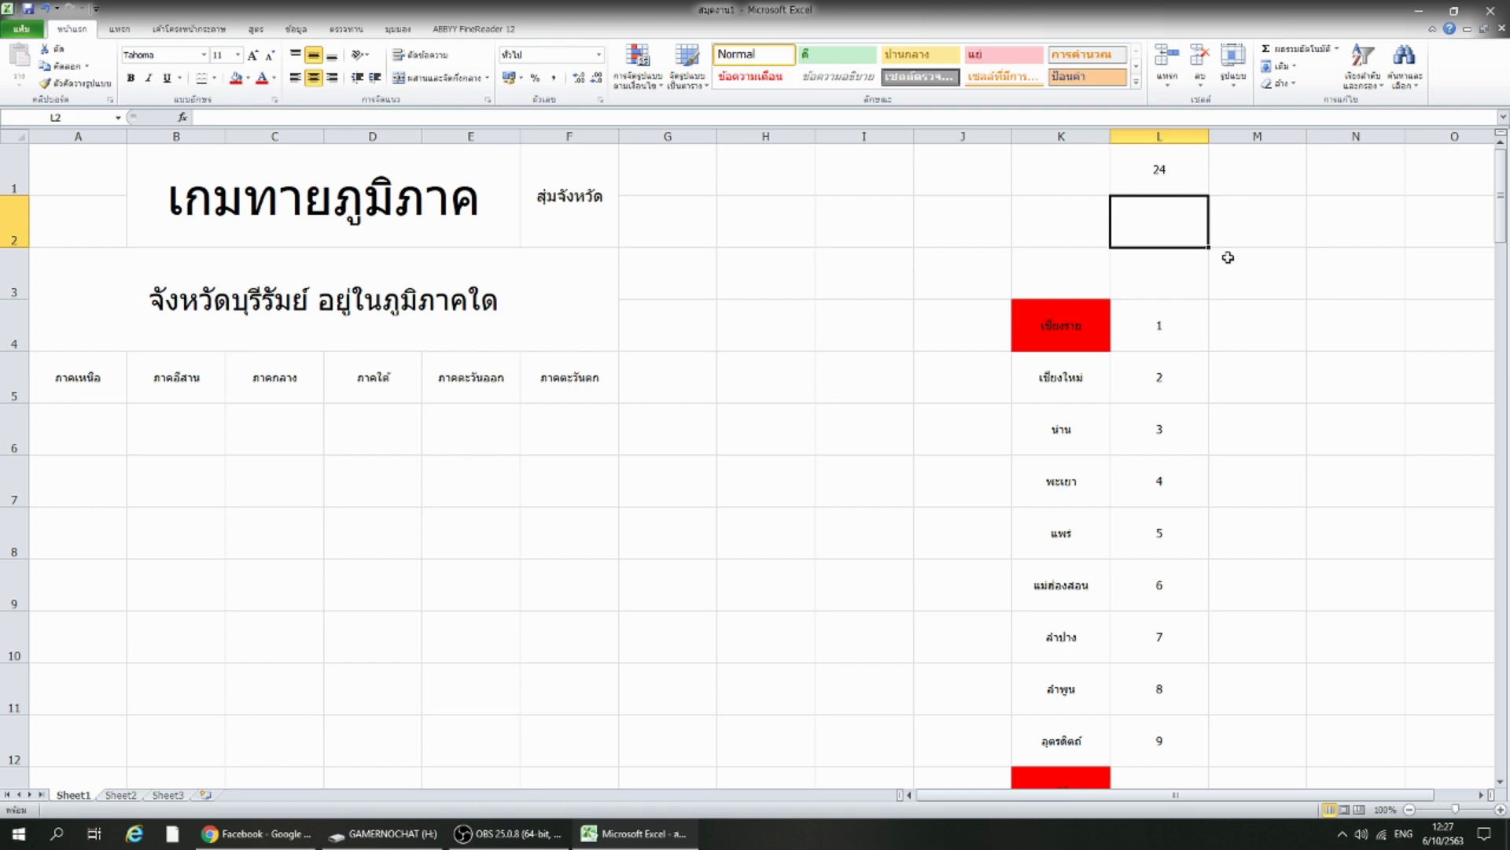
right_click(1153, 173)
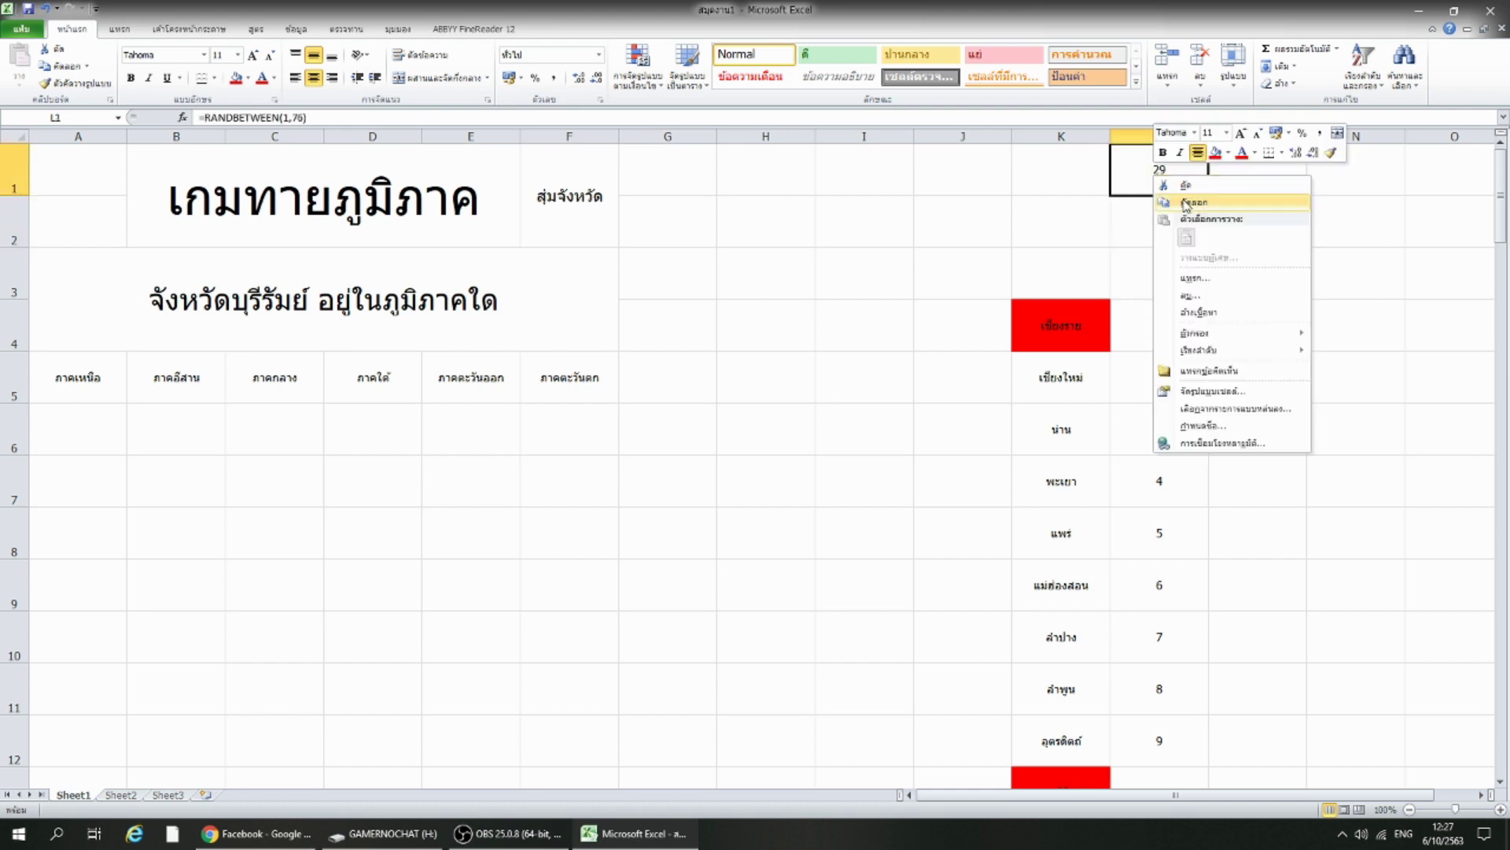
left_click(1178, 193)
right_click(1063, 160)
left_click(1103, 222)
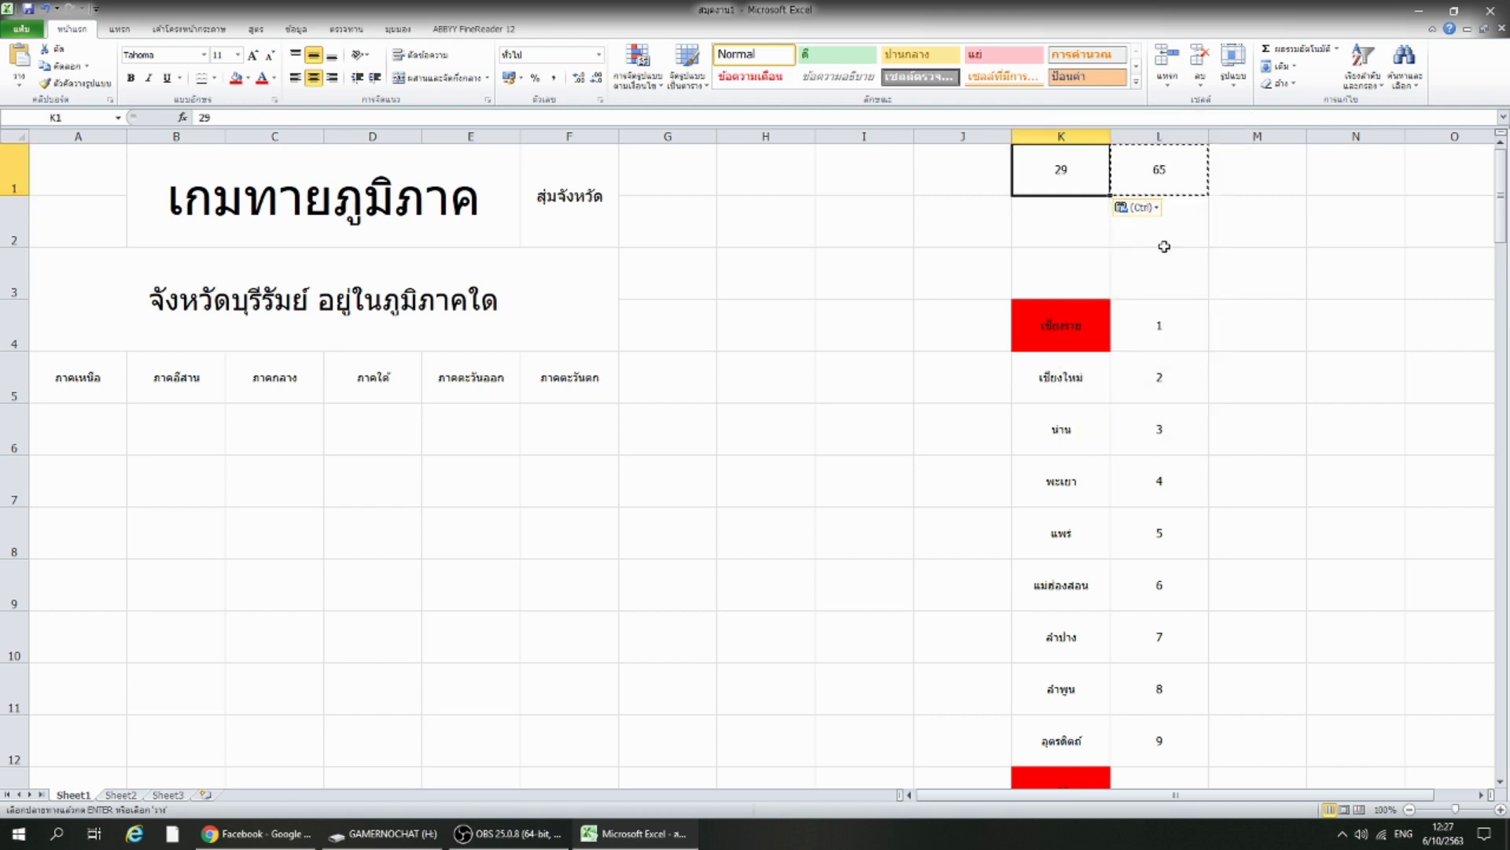
left_click(1188, 259)
left_click(1081, 230)
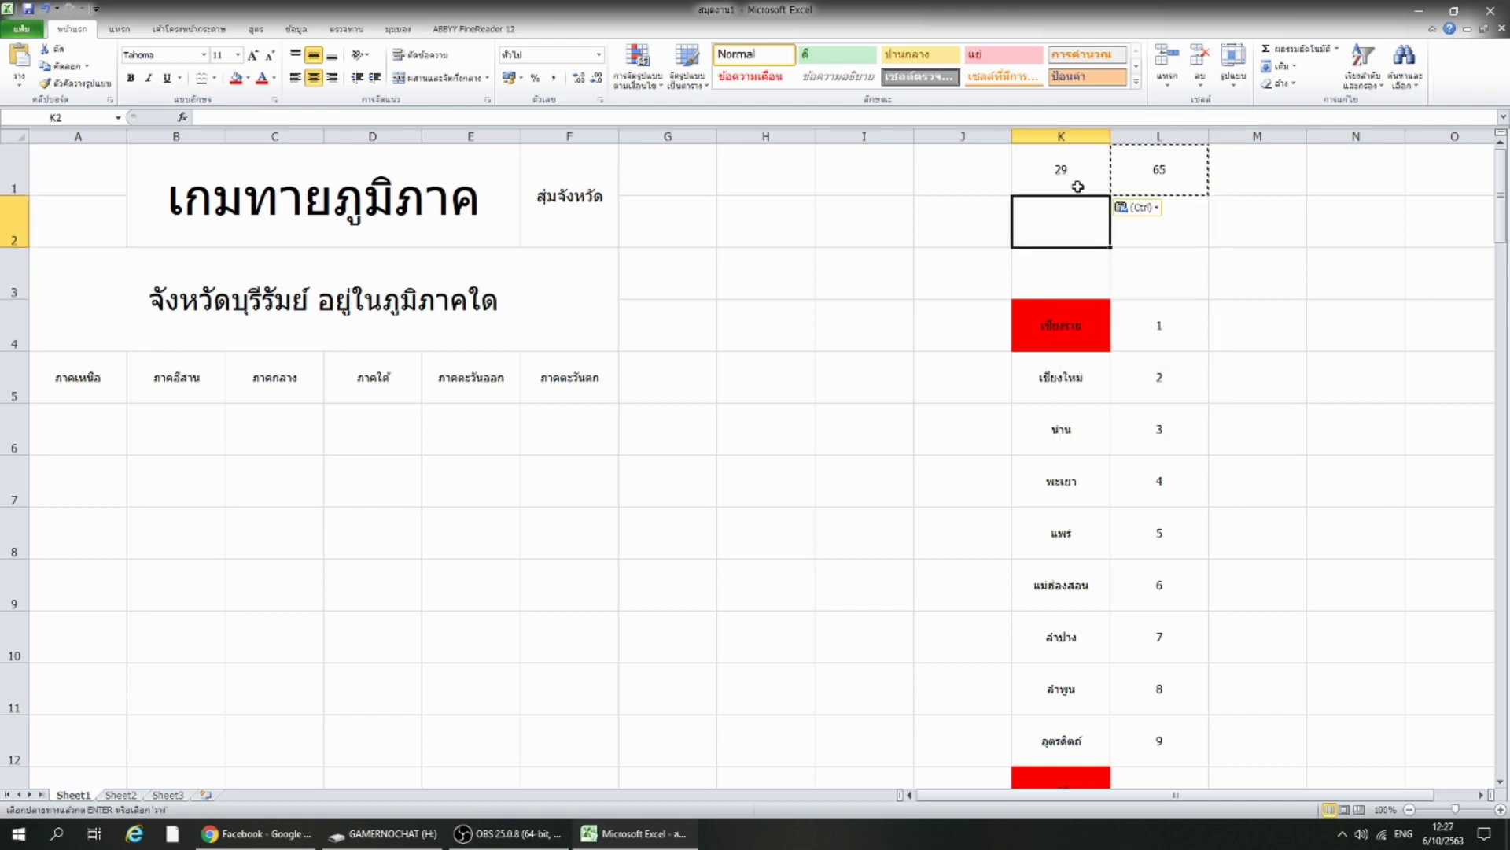
key("F9")
key("F9")
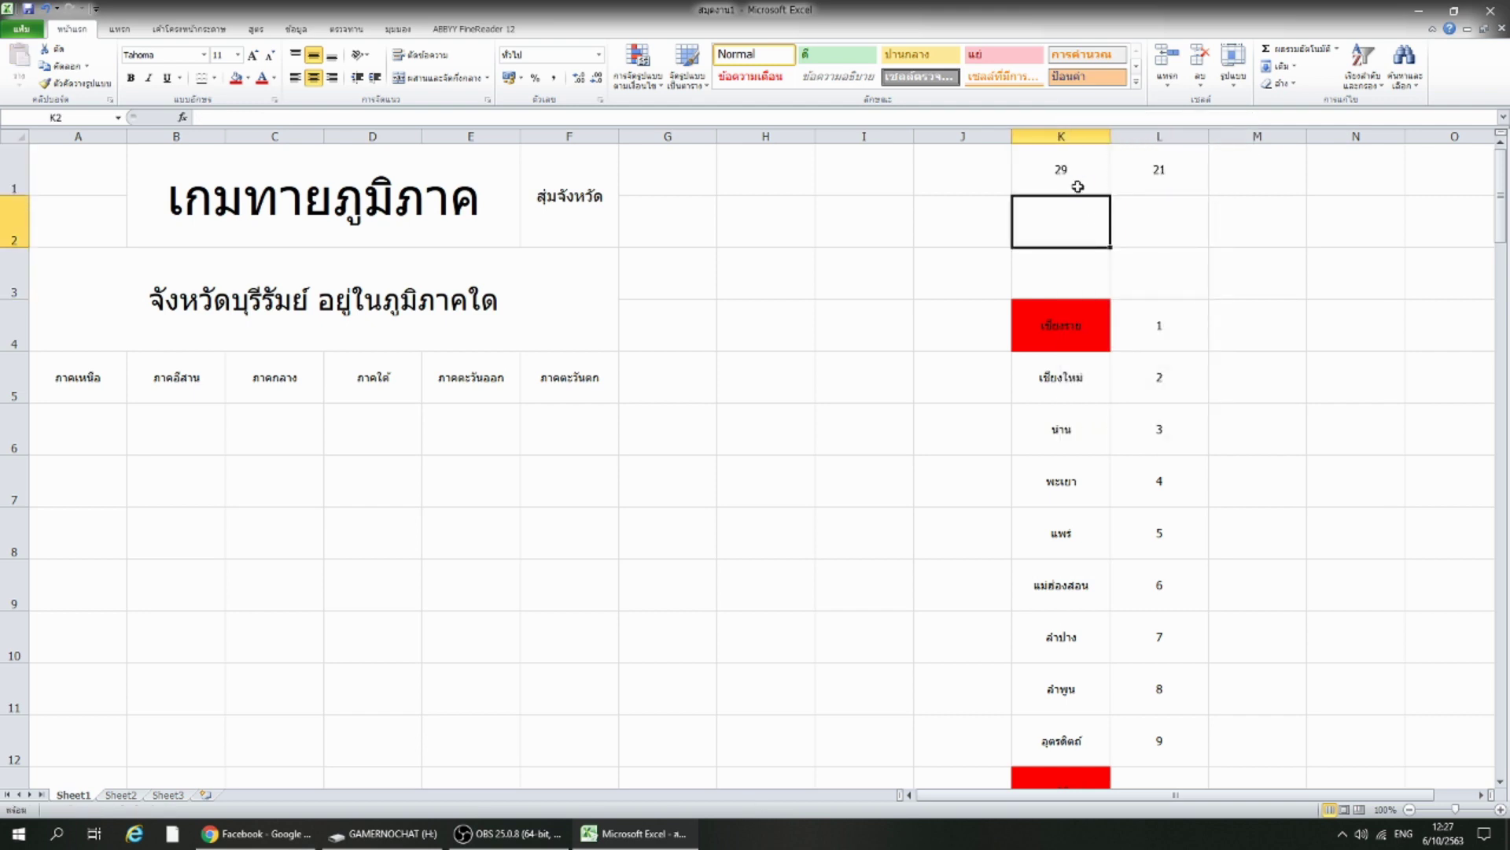
left_click(1081, 170)
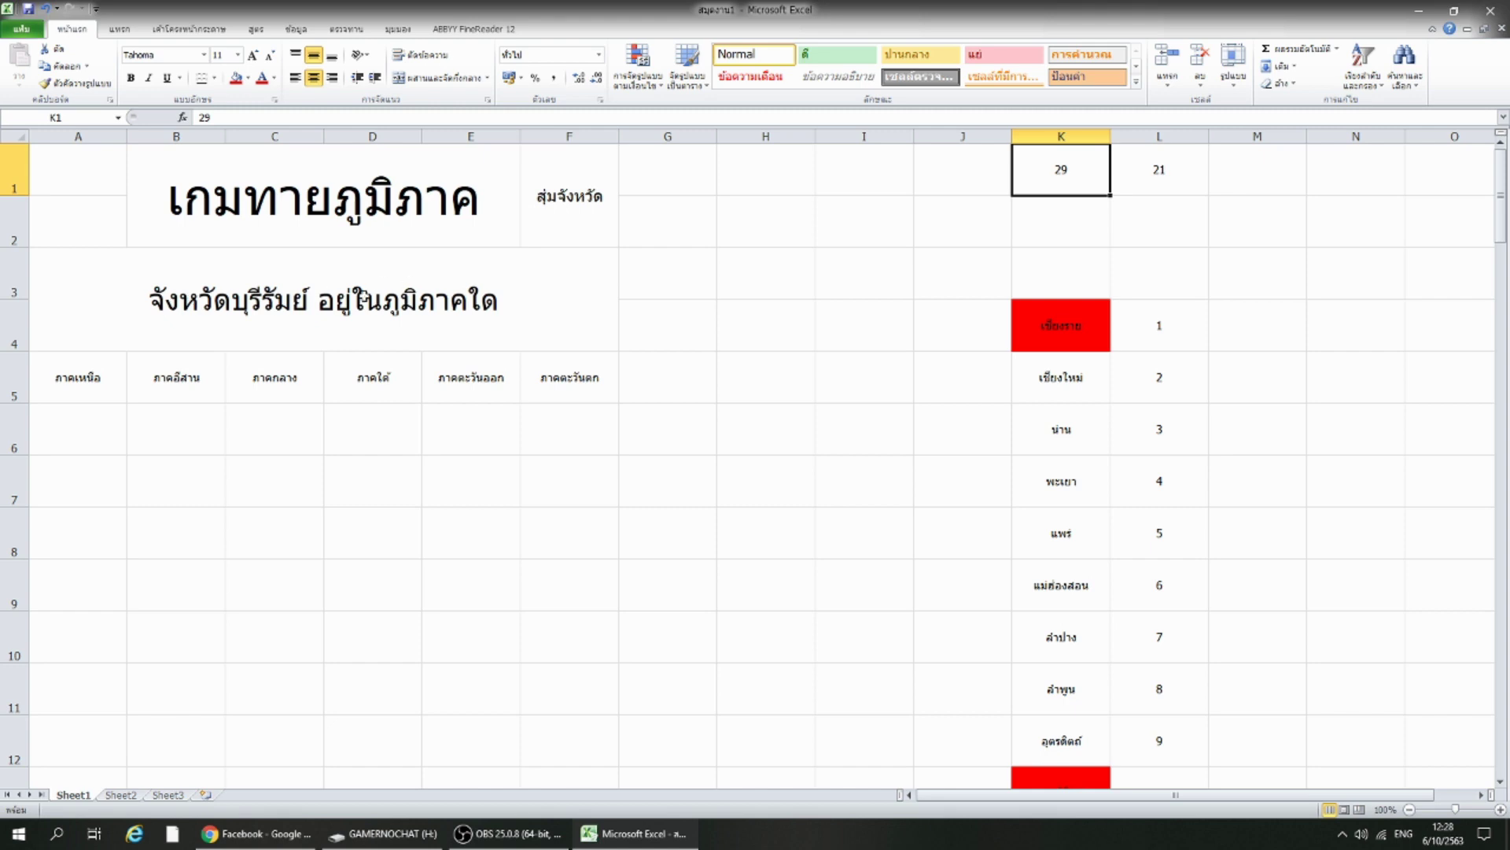
left_click(1022, 261)
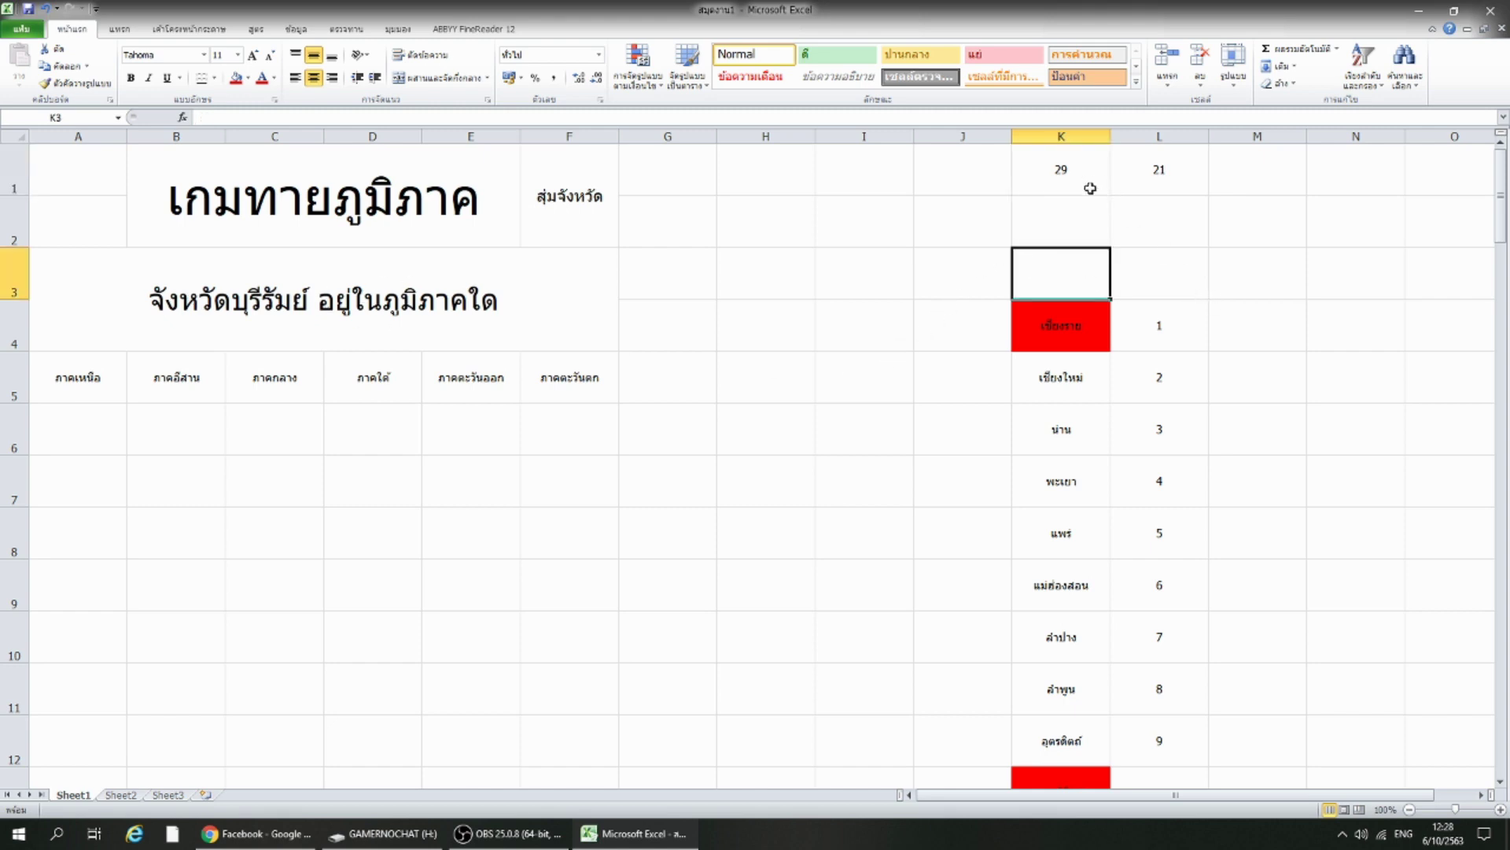
left_click(1263, 330)
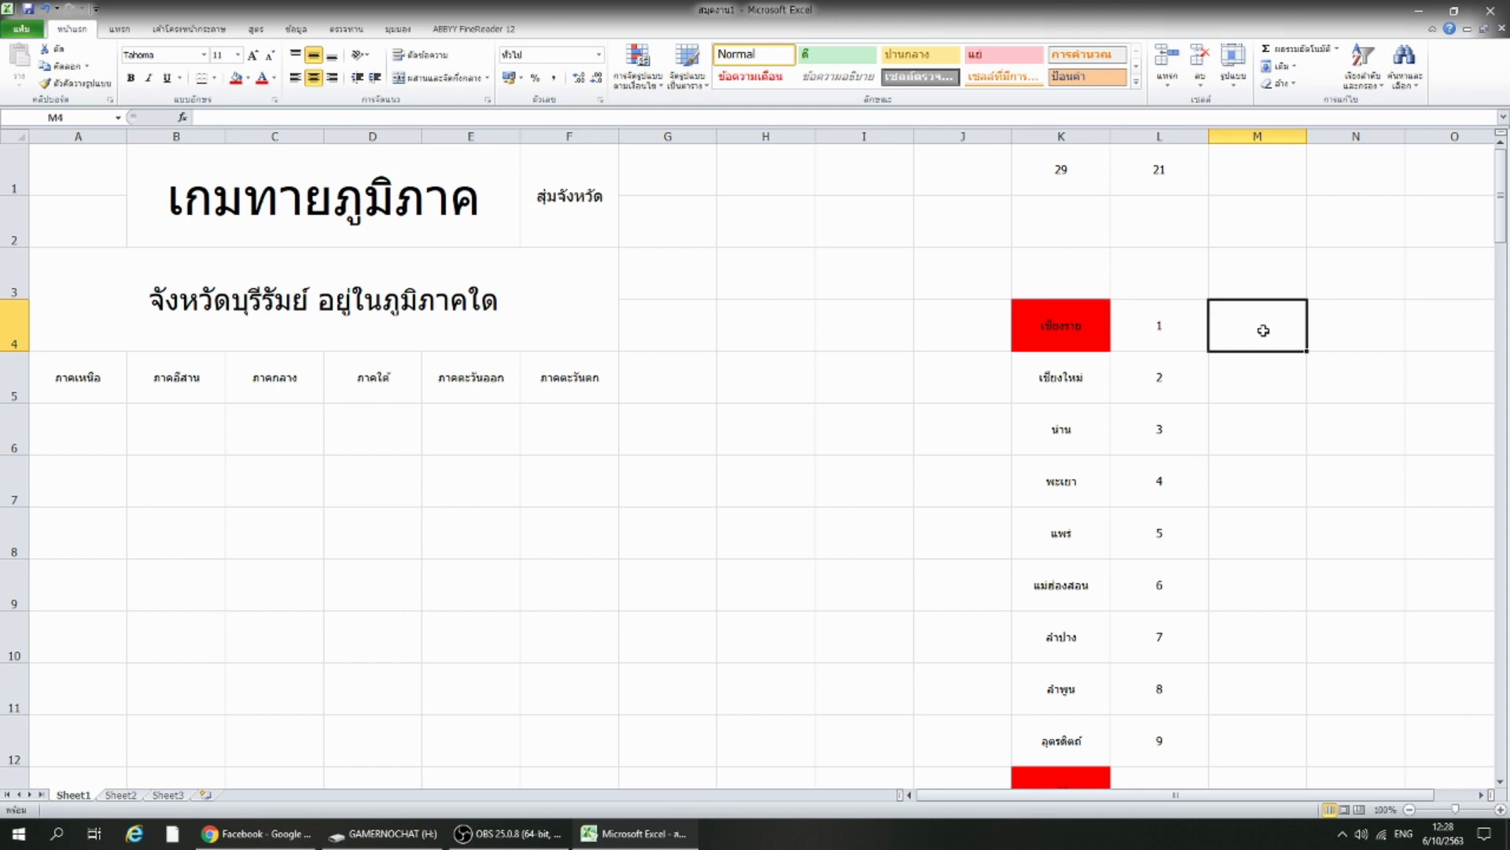
left_click(1038, 165)
left_click(1281, 322)
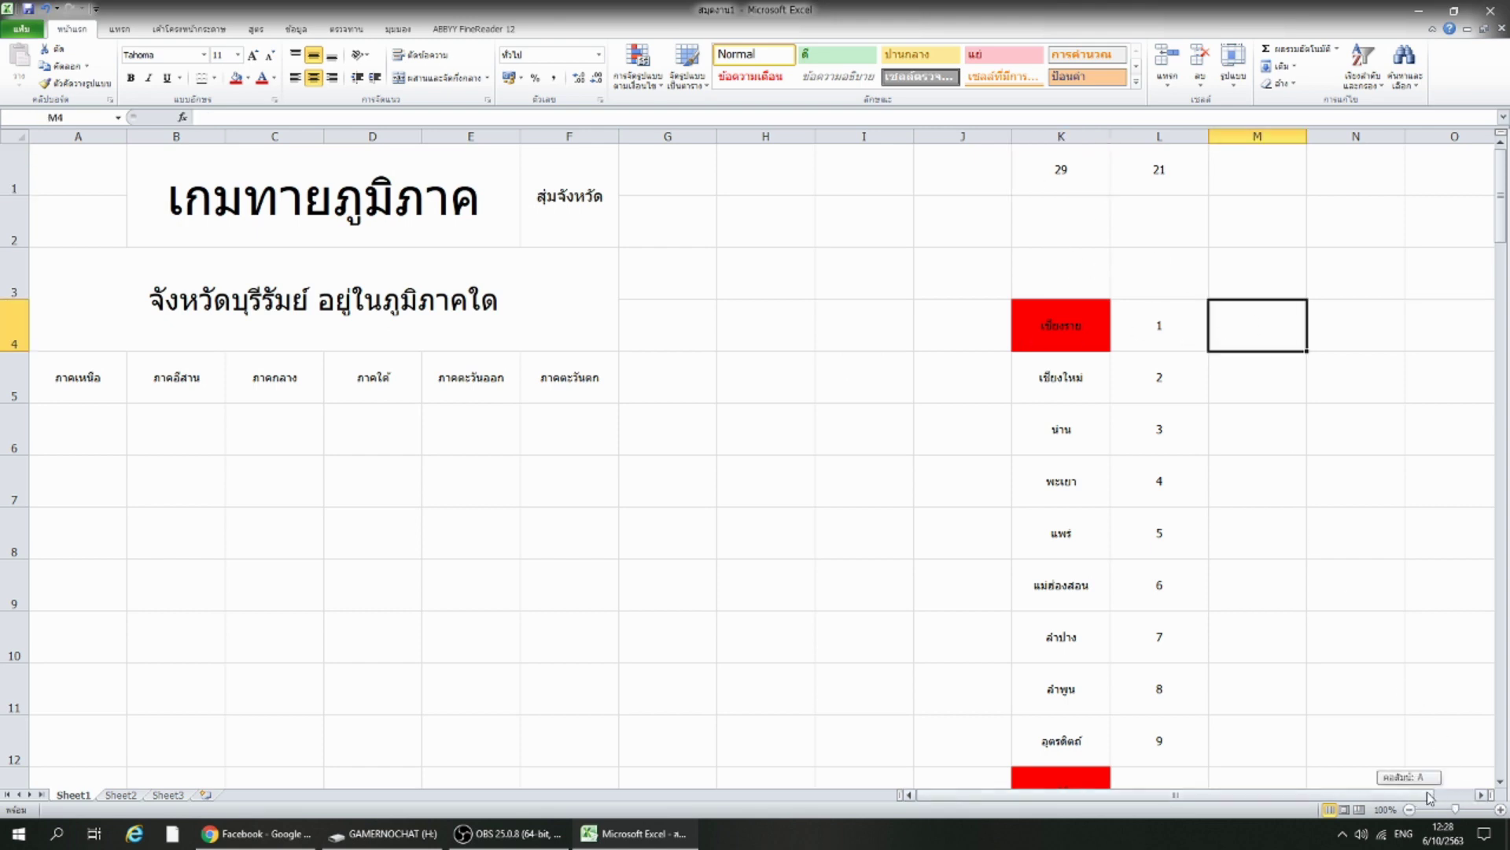
Start M4's nested IF: K1=1 returns K4 and K1=2 returns K5.
left_click_drag(1428, 796, 1444, 796)
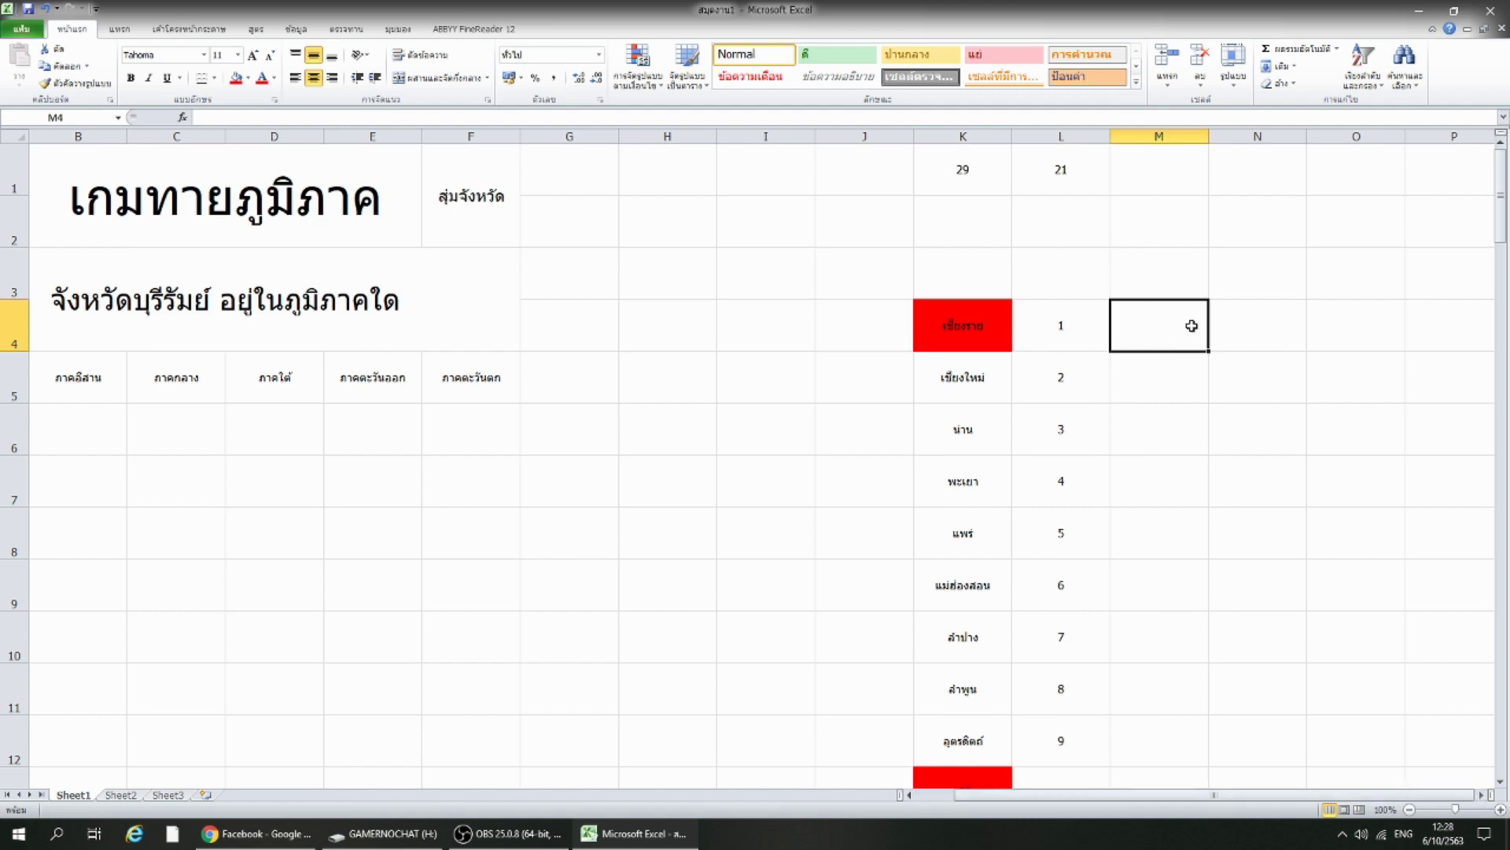
type("=if")
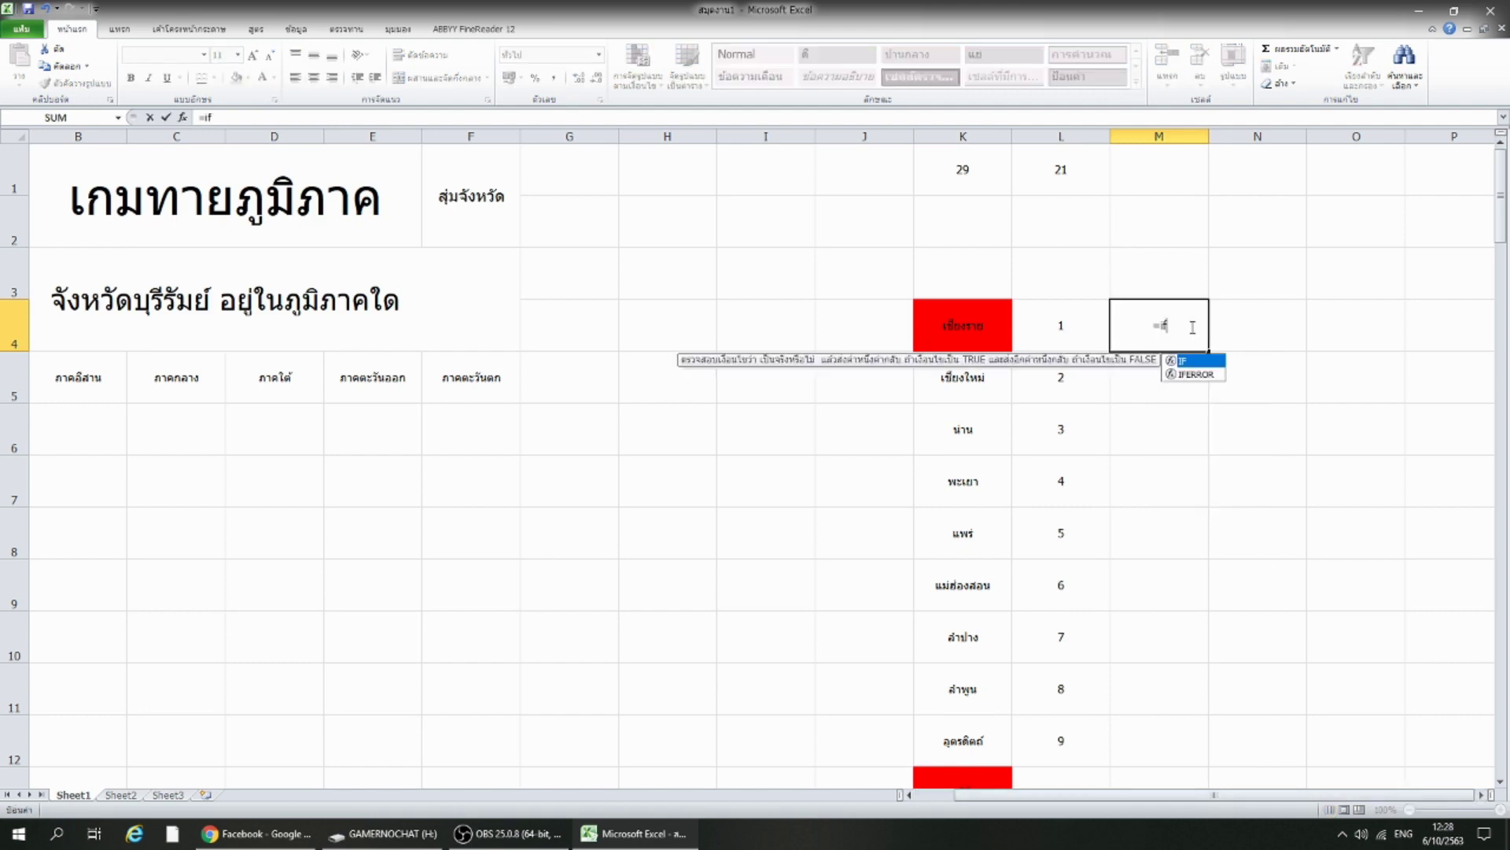
type("(")
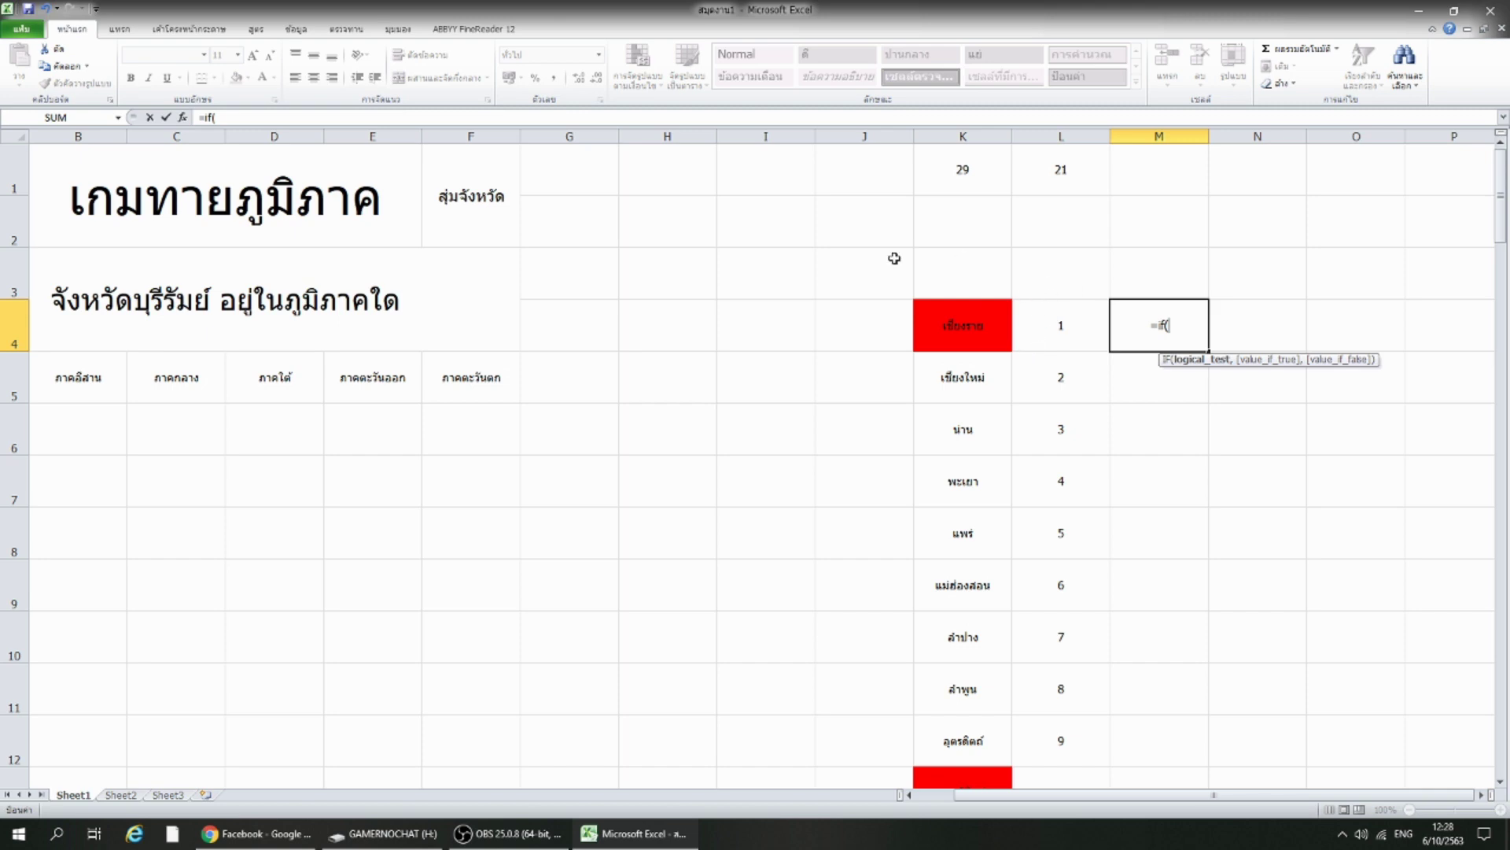
left_click(641, 111)
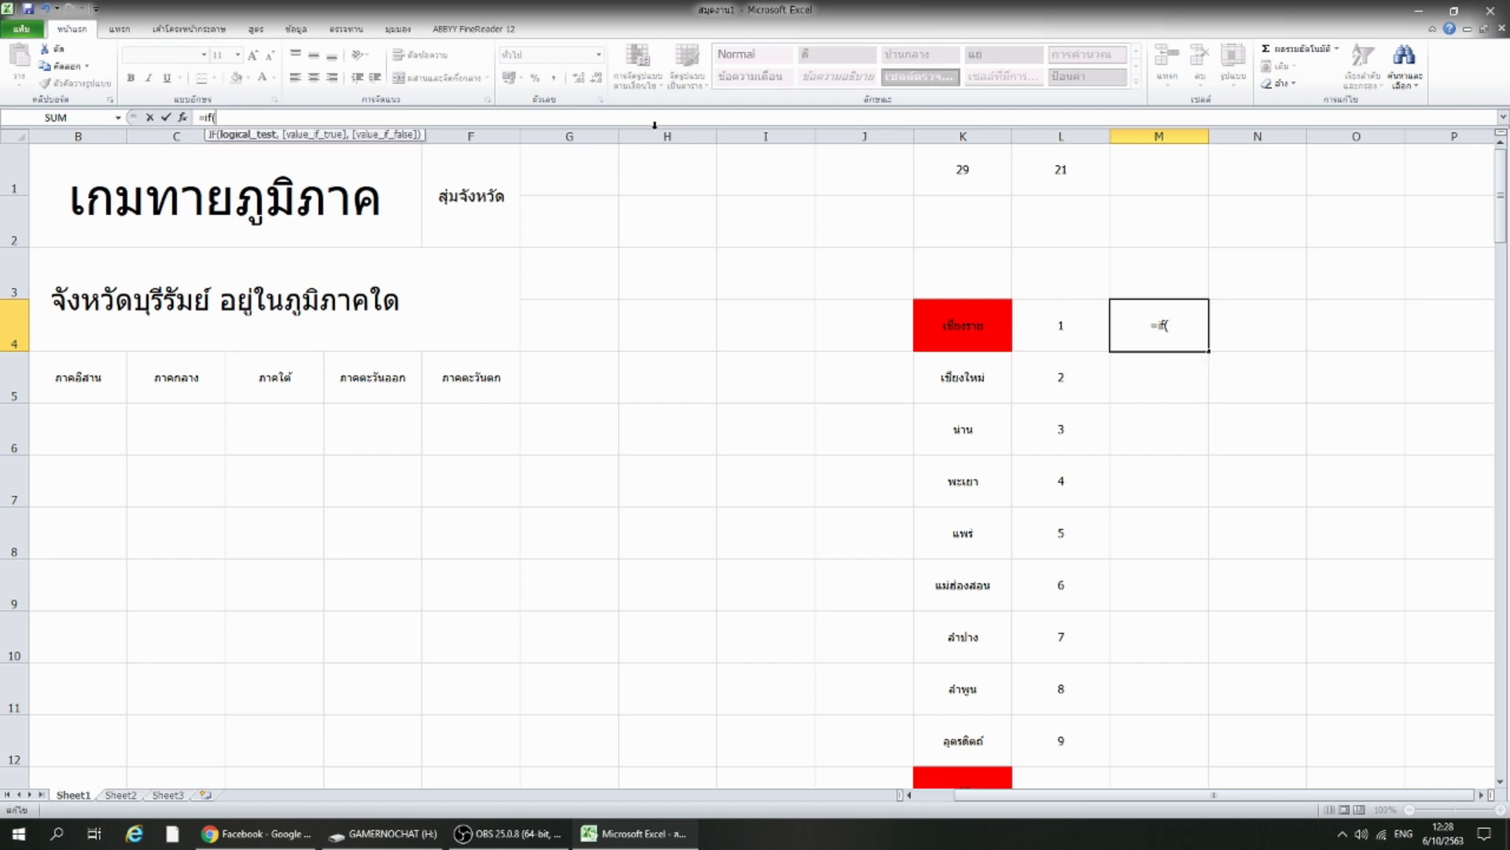
left_click(939, 173)
type("=")
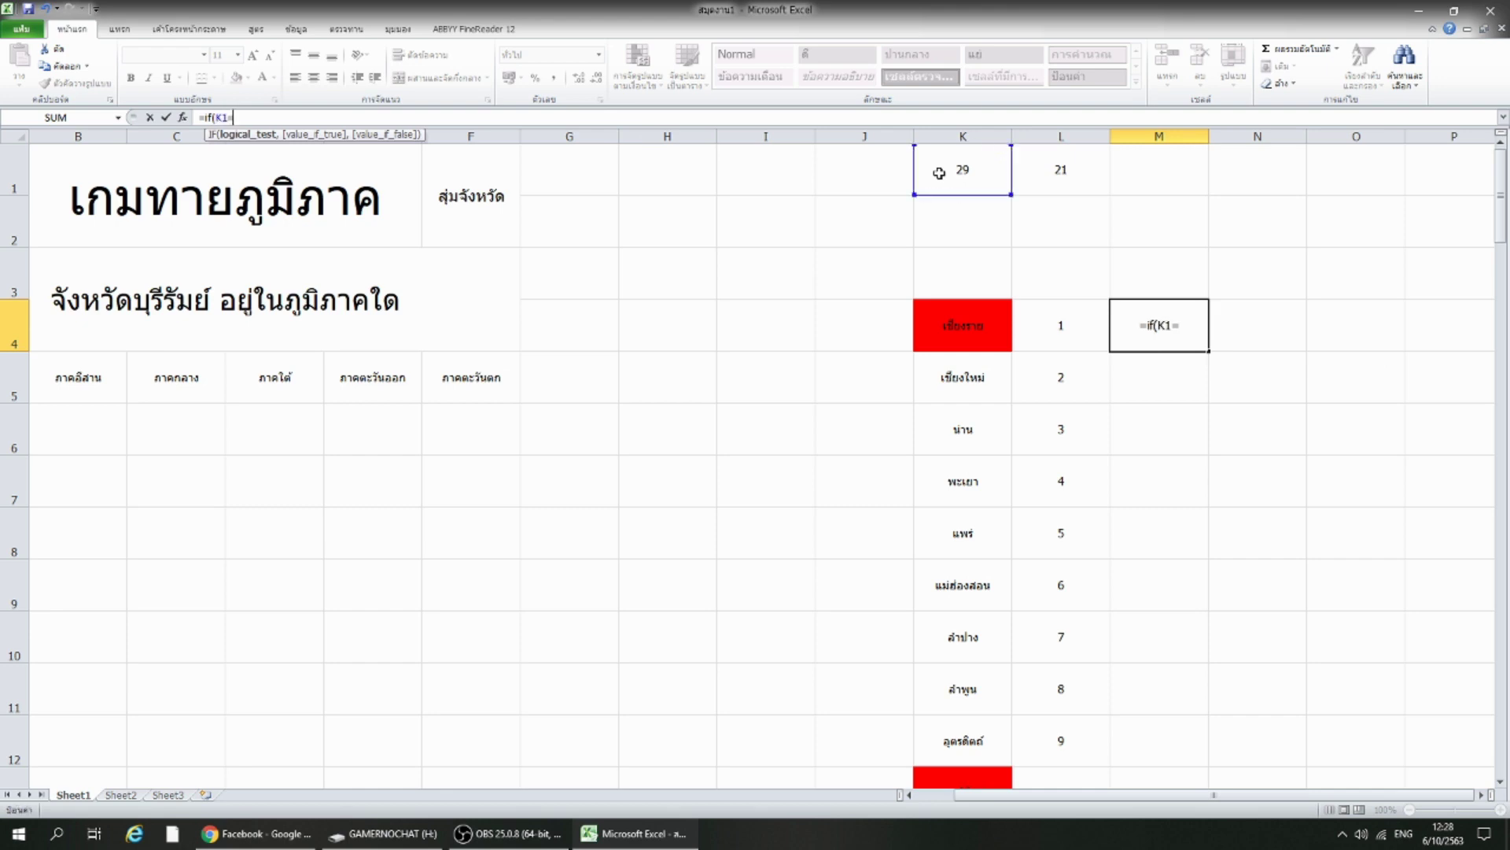
type("1,")
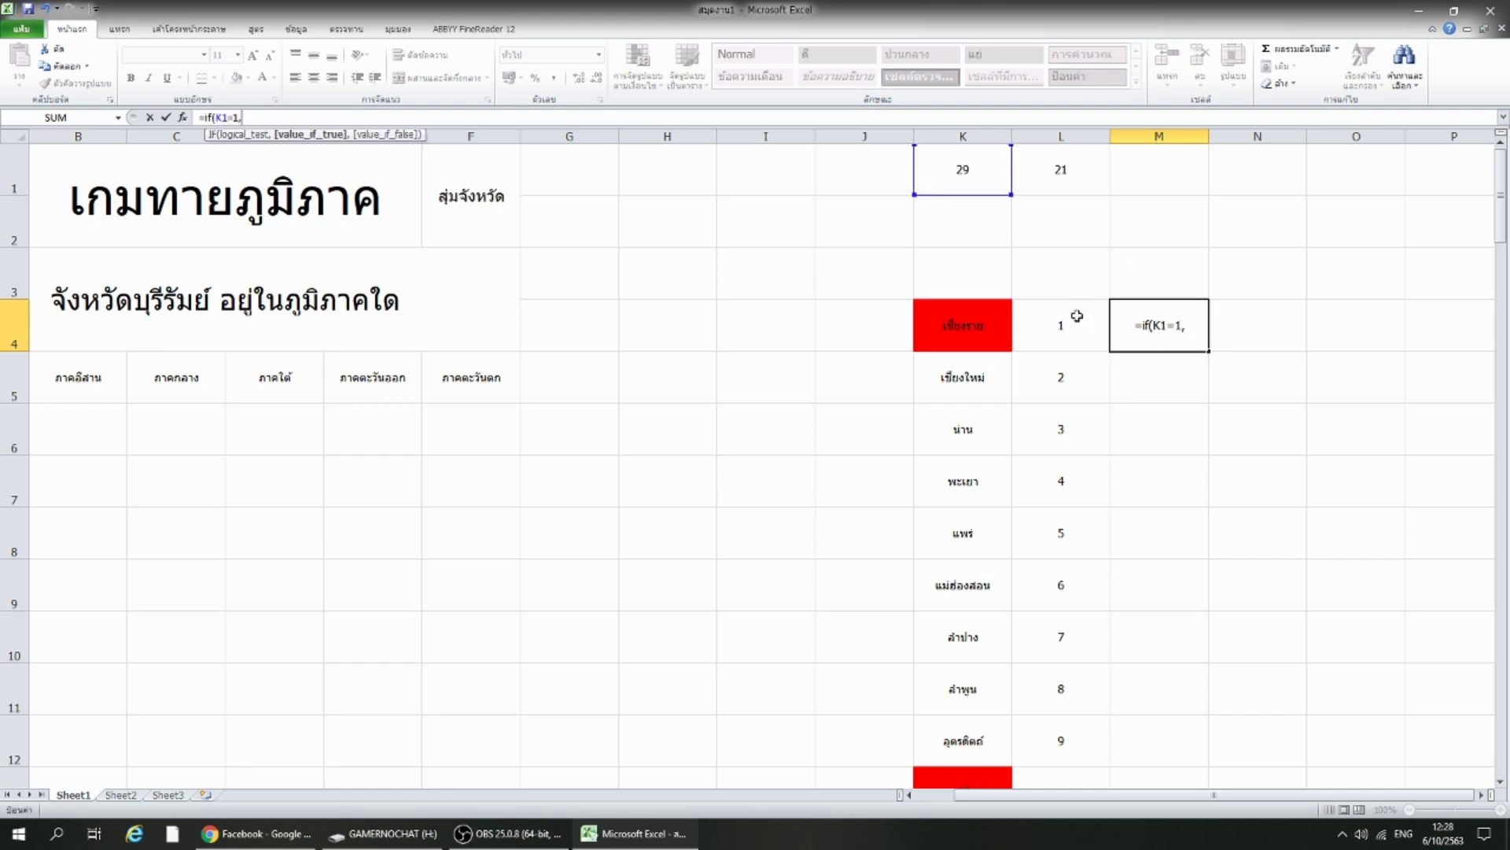
left_click(985, 325)
type(",")
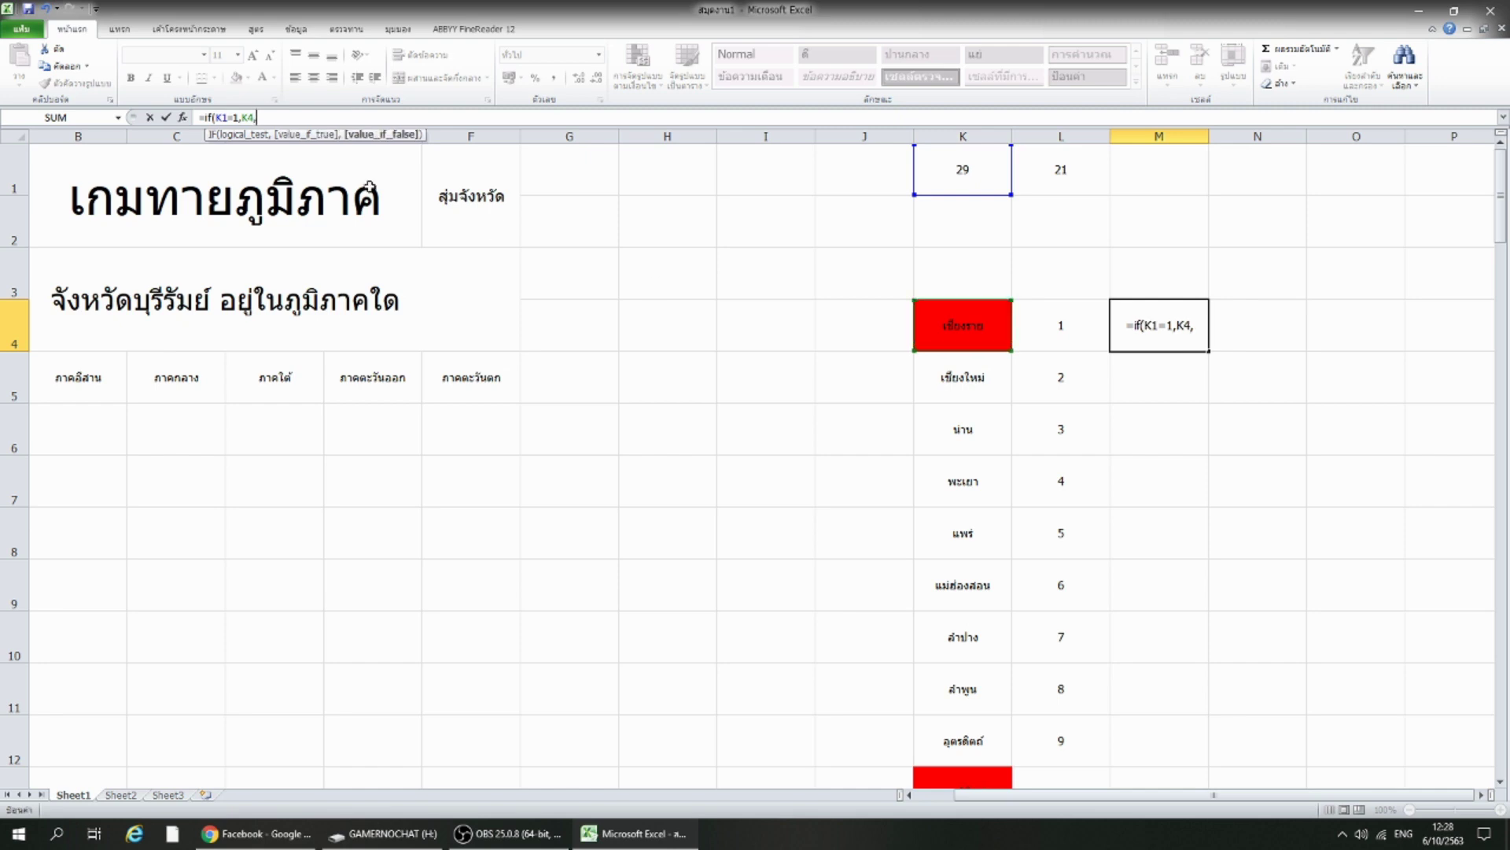
type("i")
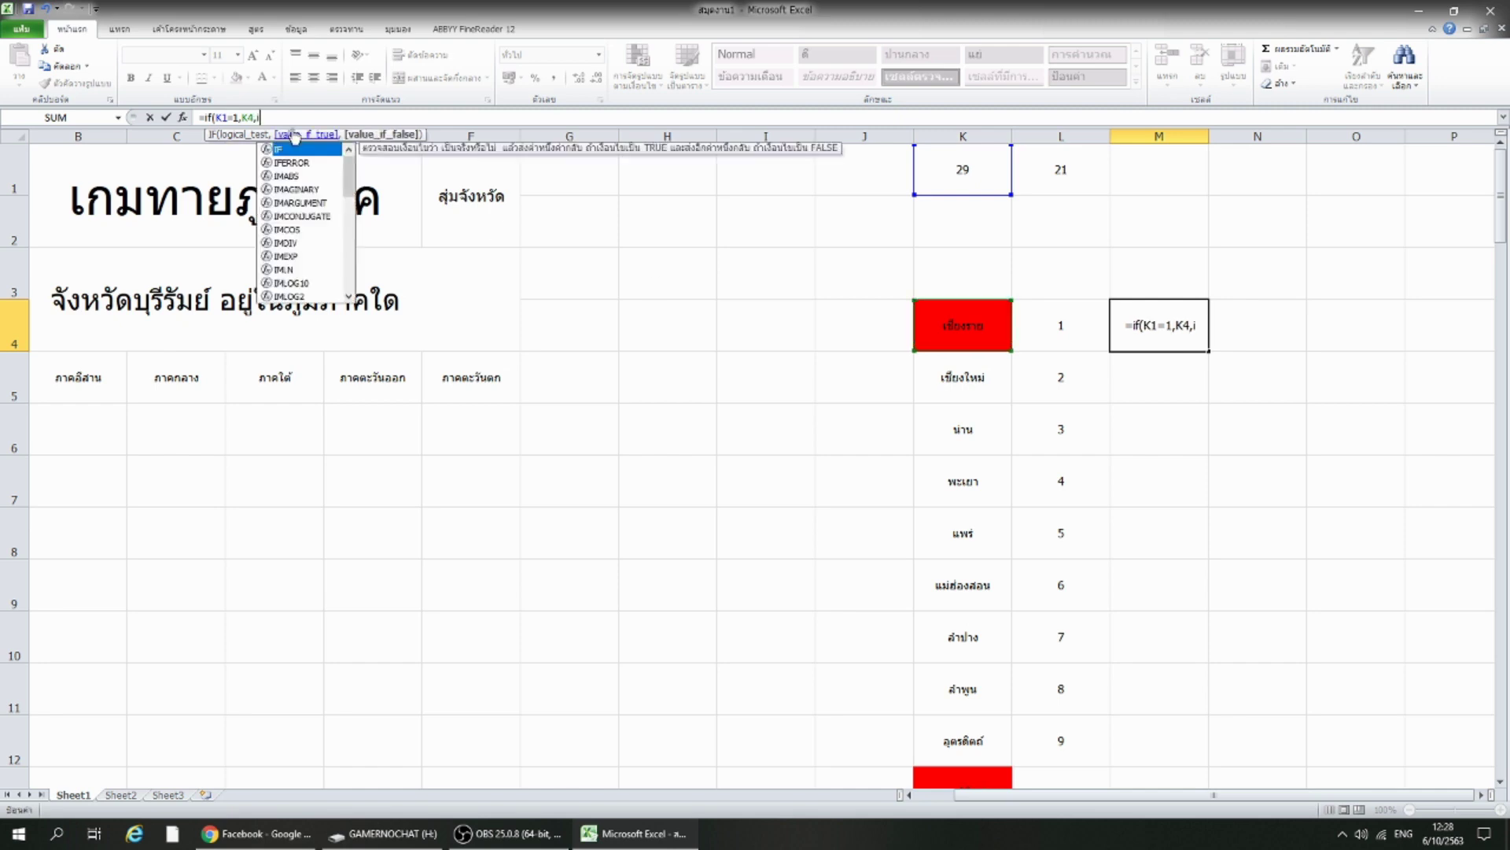
type("f(")
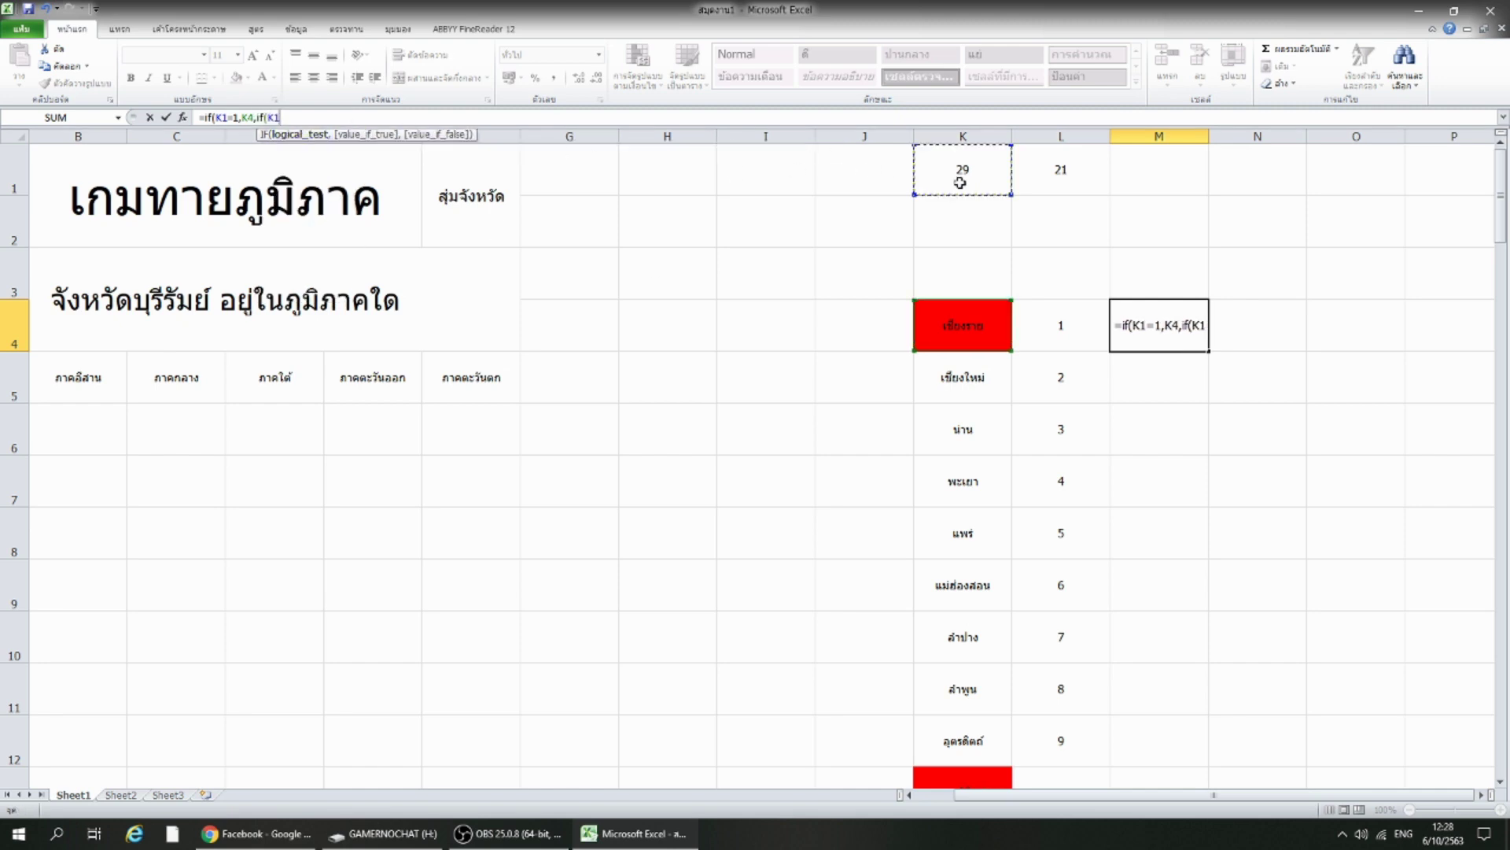
left_click(960, 182)
type("=2,")
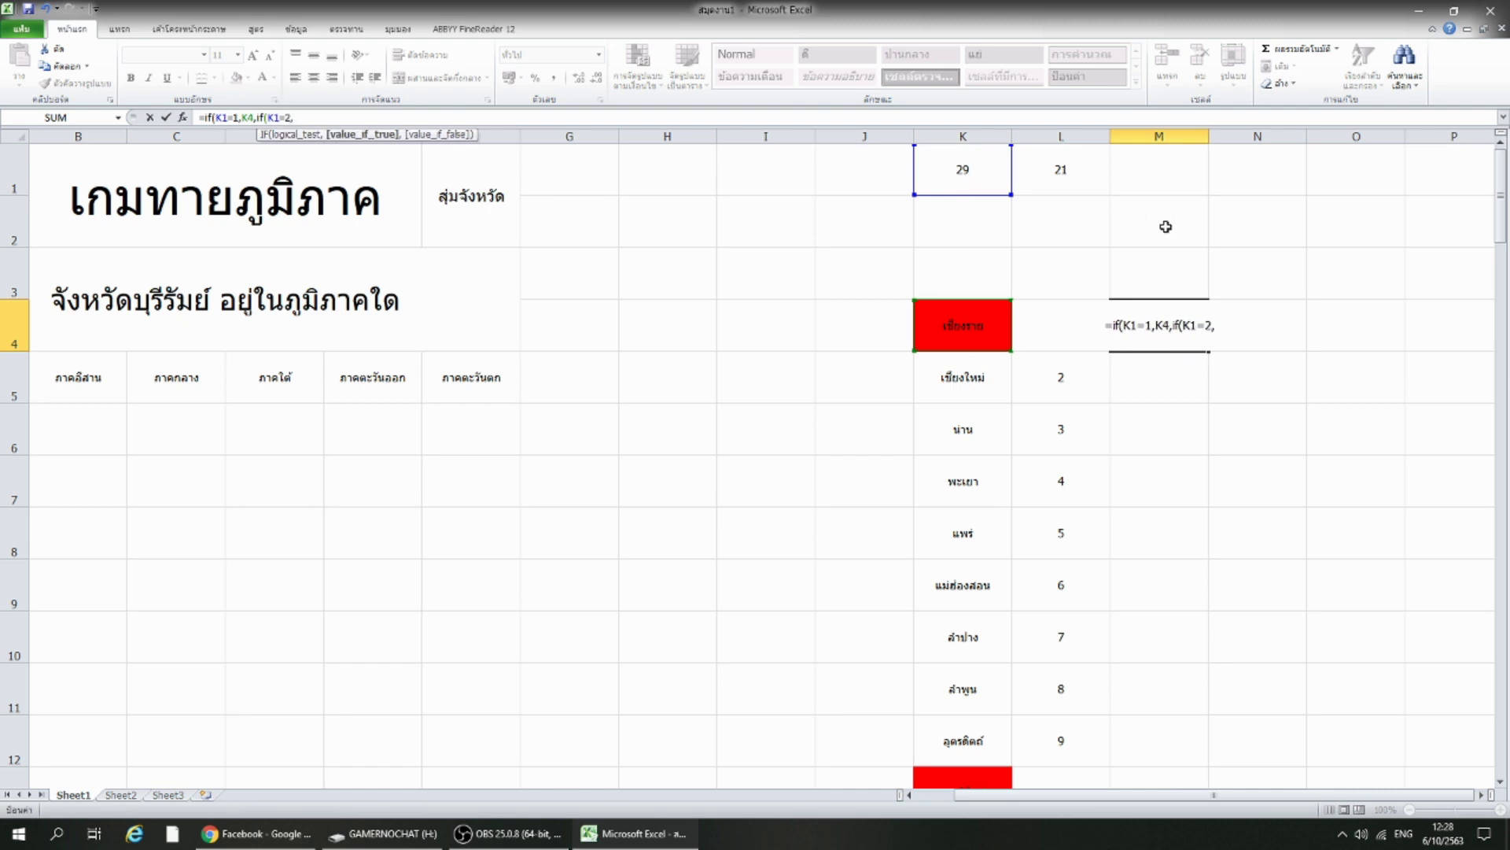
left_click(982, 385)
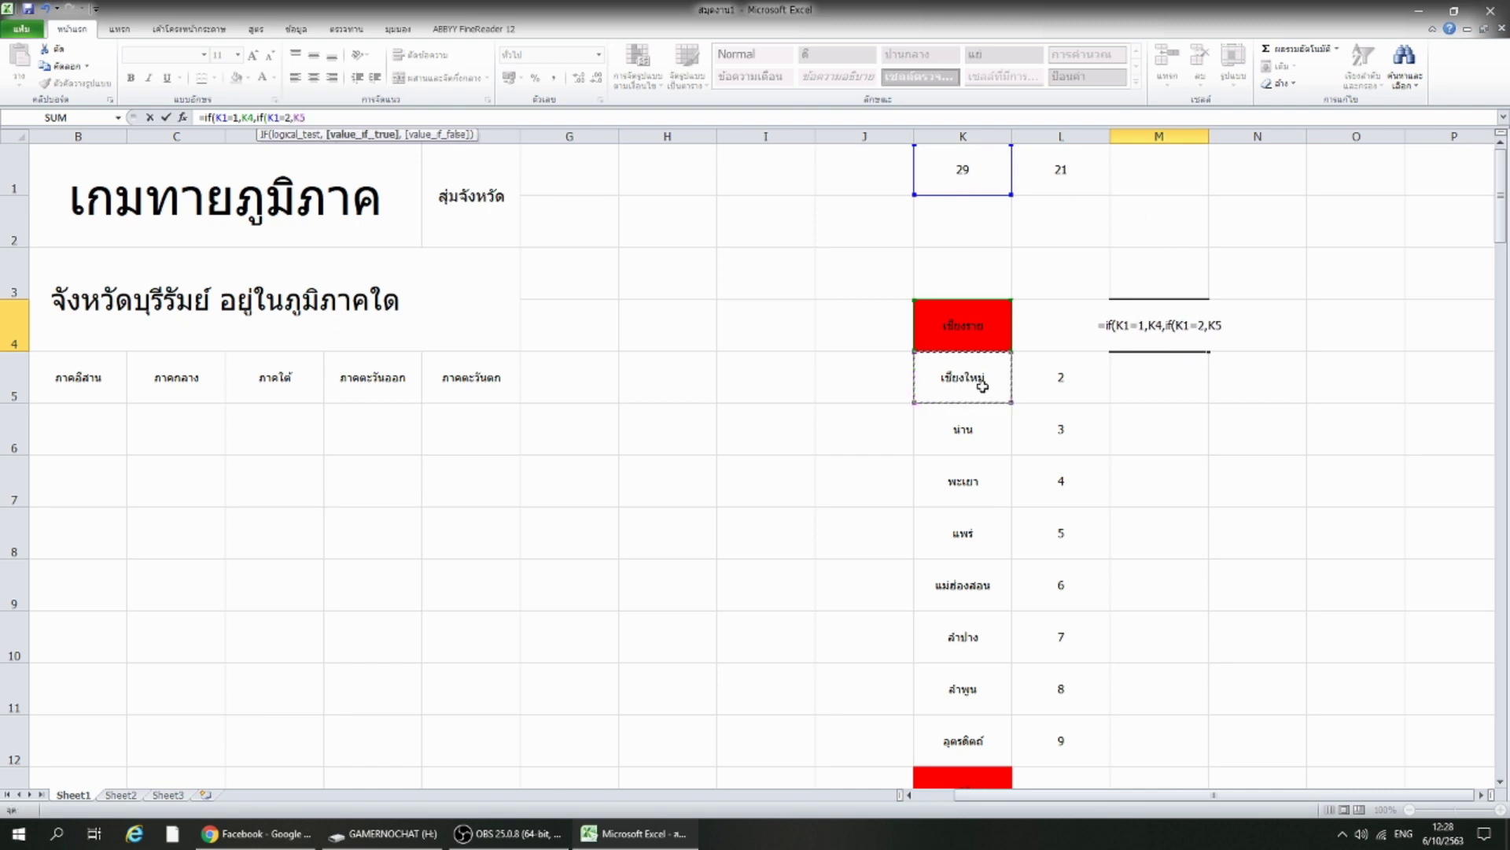
type(",")
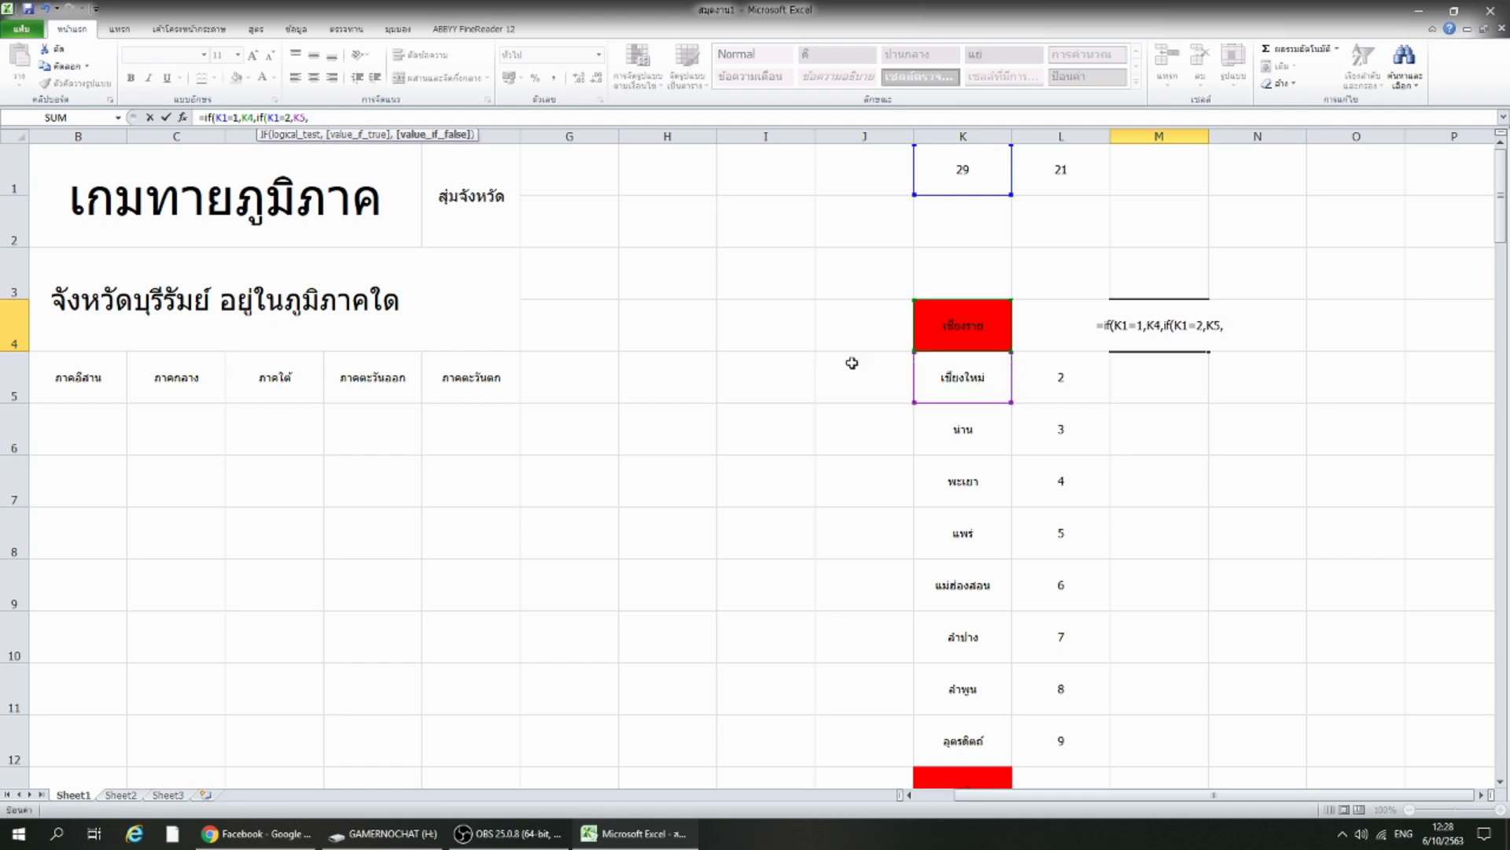
Duplicate the IF chunk in the formula and set the third test to K1=3 returning K6.
left_click_drag(309, 117, 203, 117)
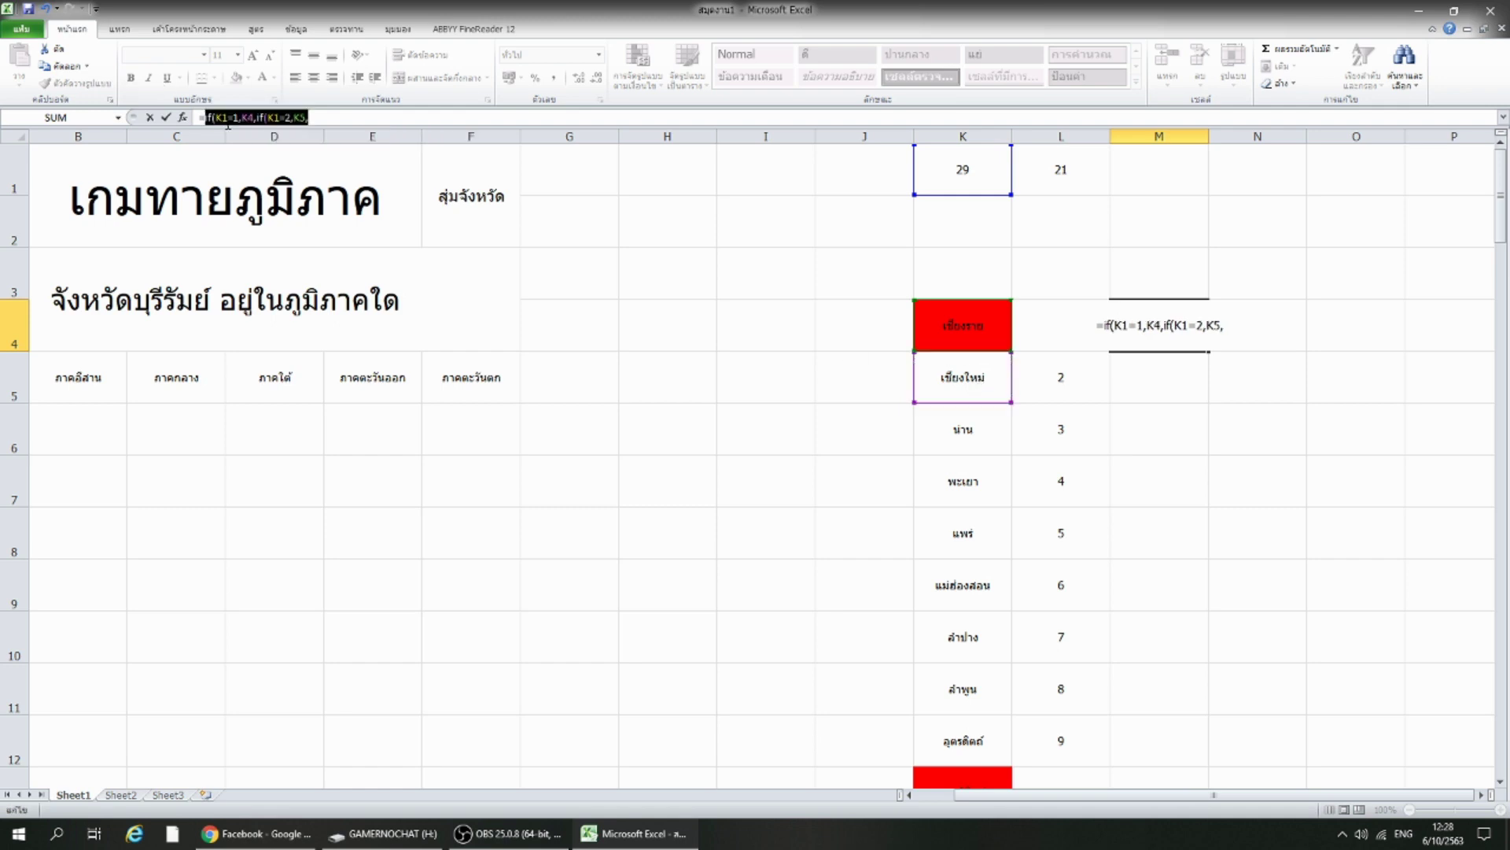
key("ctrl+c")
key("ctrl+v")
key("ctrl+v")
key("ctrl+v")
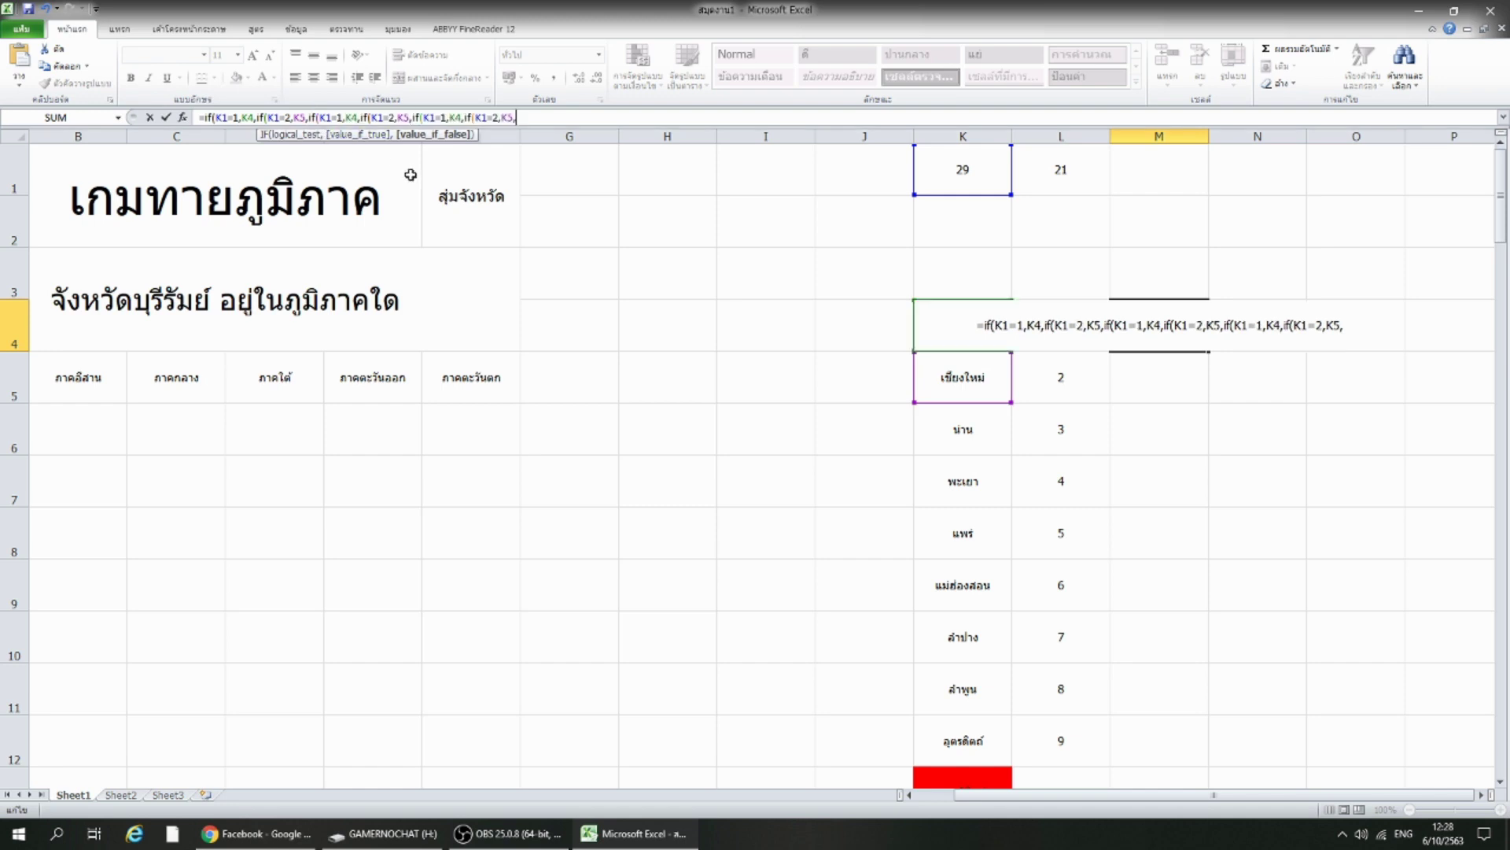
key("ctrl+v")
key("ctrl+v")
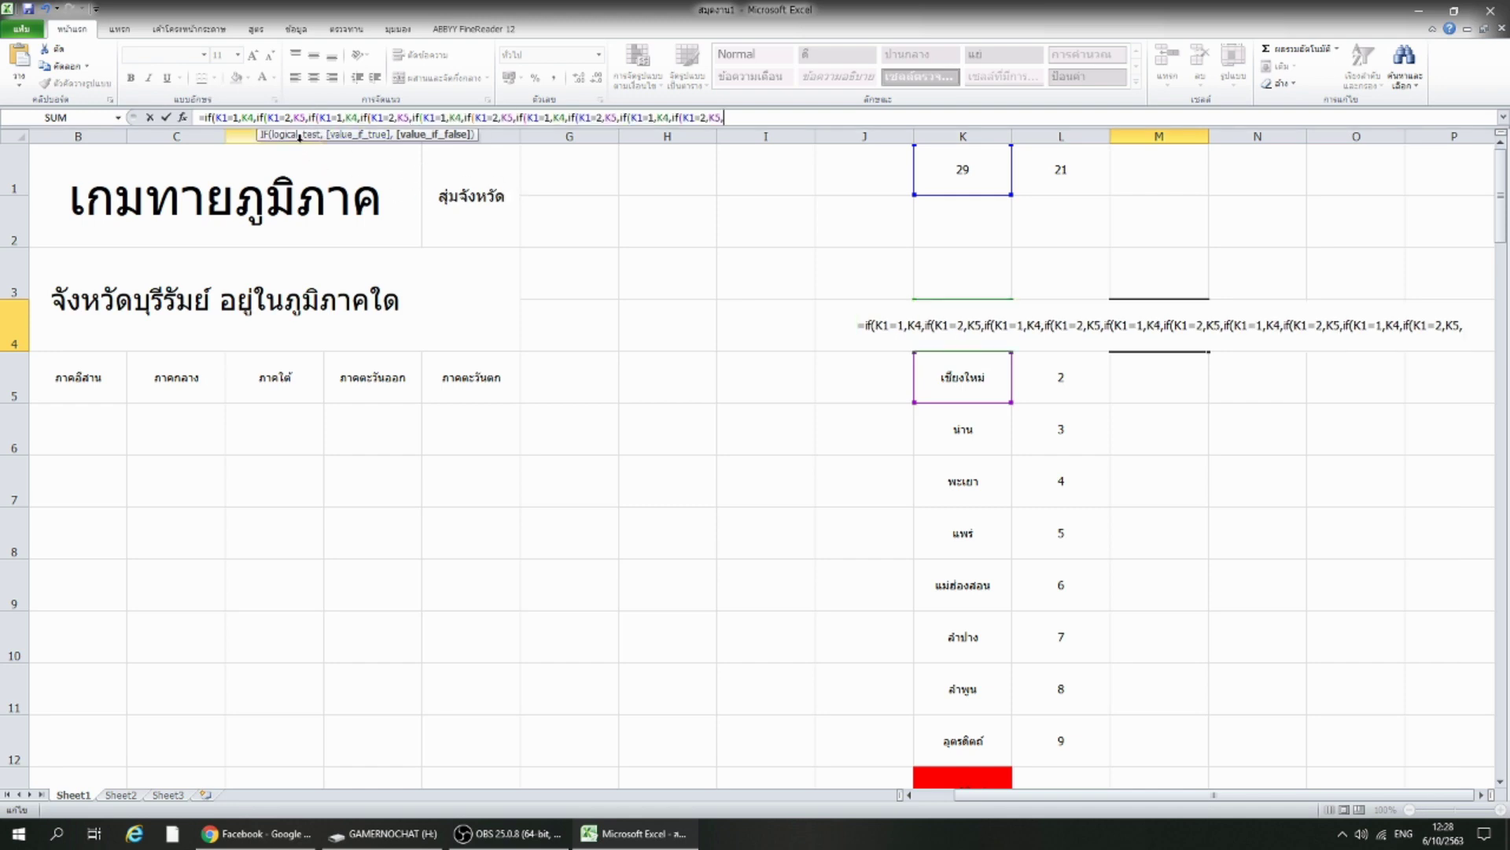
left_click(338, 118)
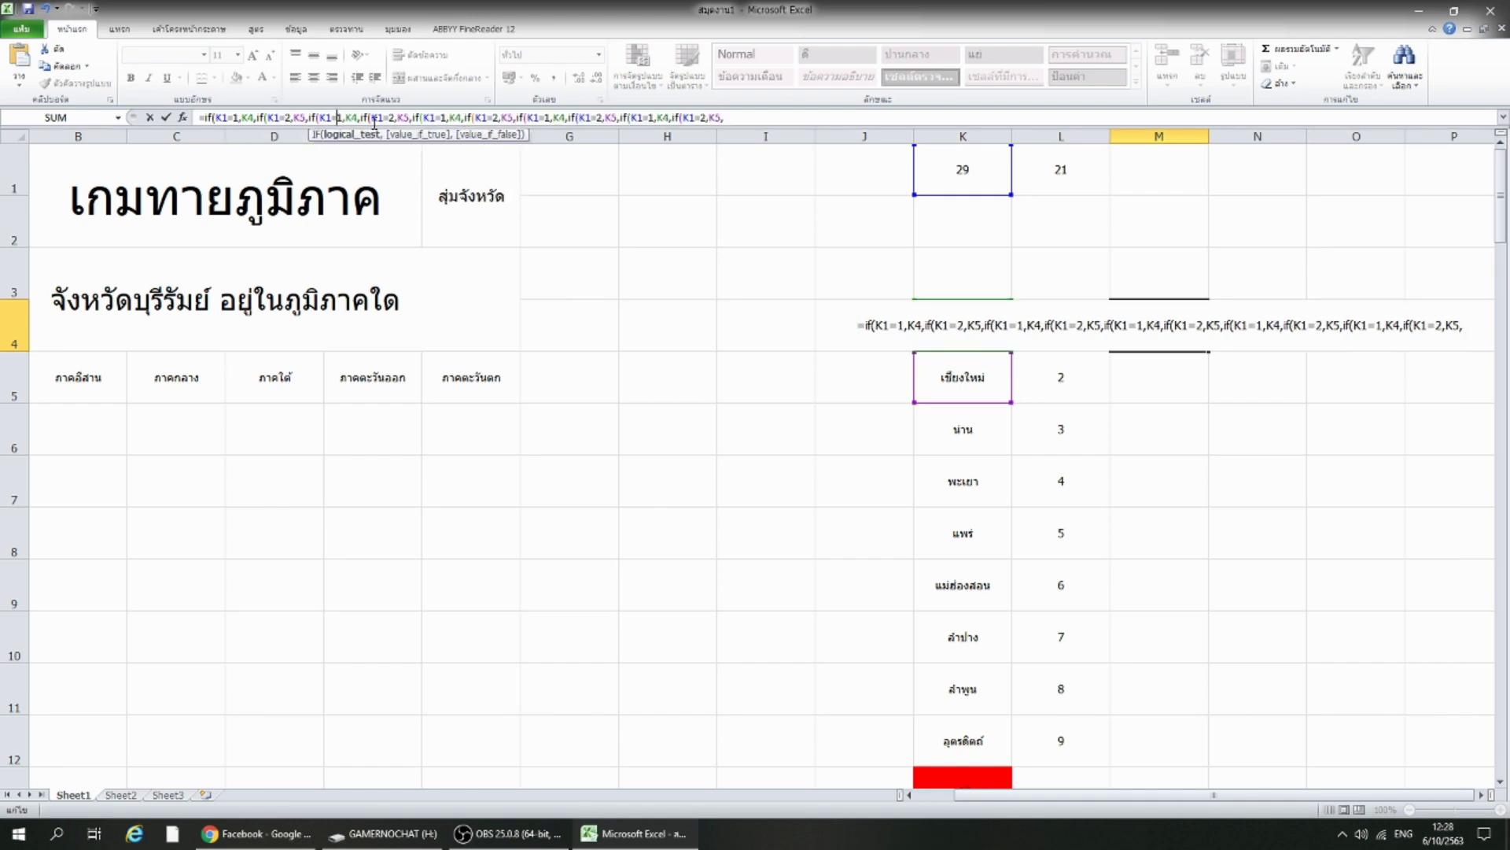
key("Delete")
type("3")
key("Right")
key("Right")
key("Right")
key("BackSpace")
type("5")
key("Right")
key("Left")
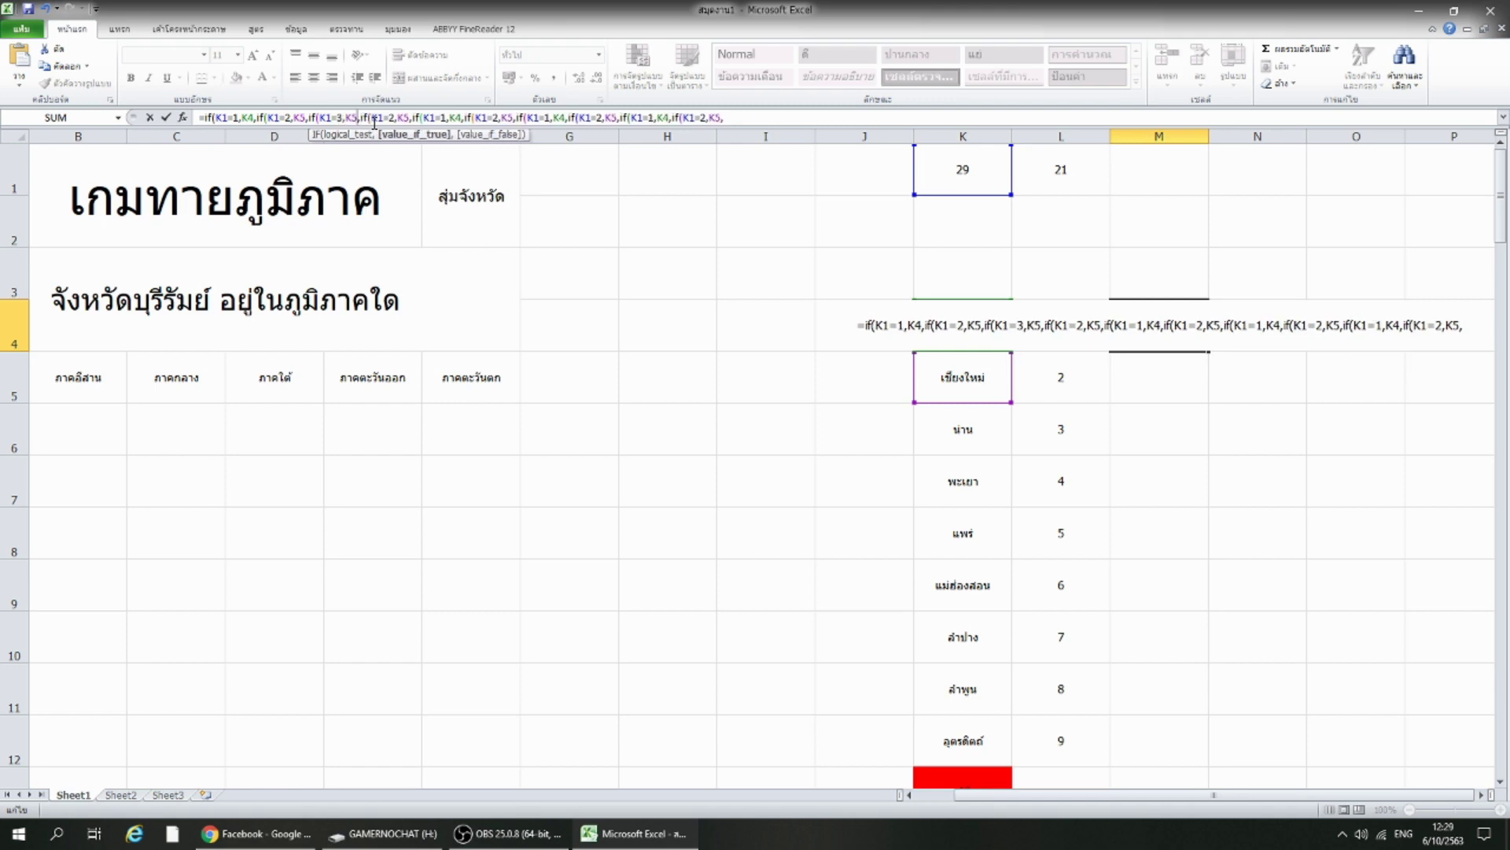
key("BackSpace")
type("6")
key("Right")
Renumber the copied IFs to test K1=4, 5 and 6, returning K7 onward.
key("Right")
key("Right")
key("Right")
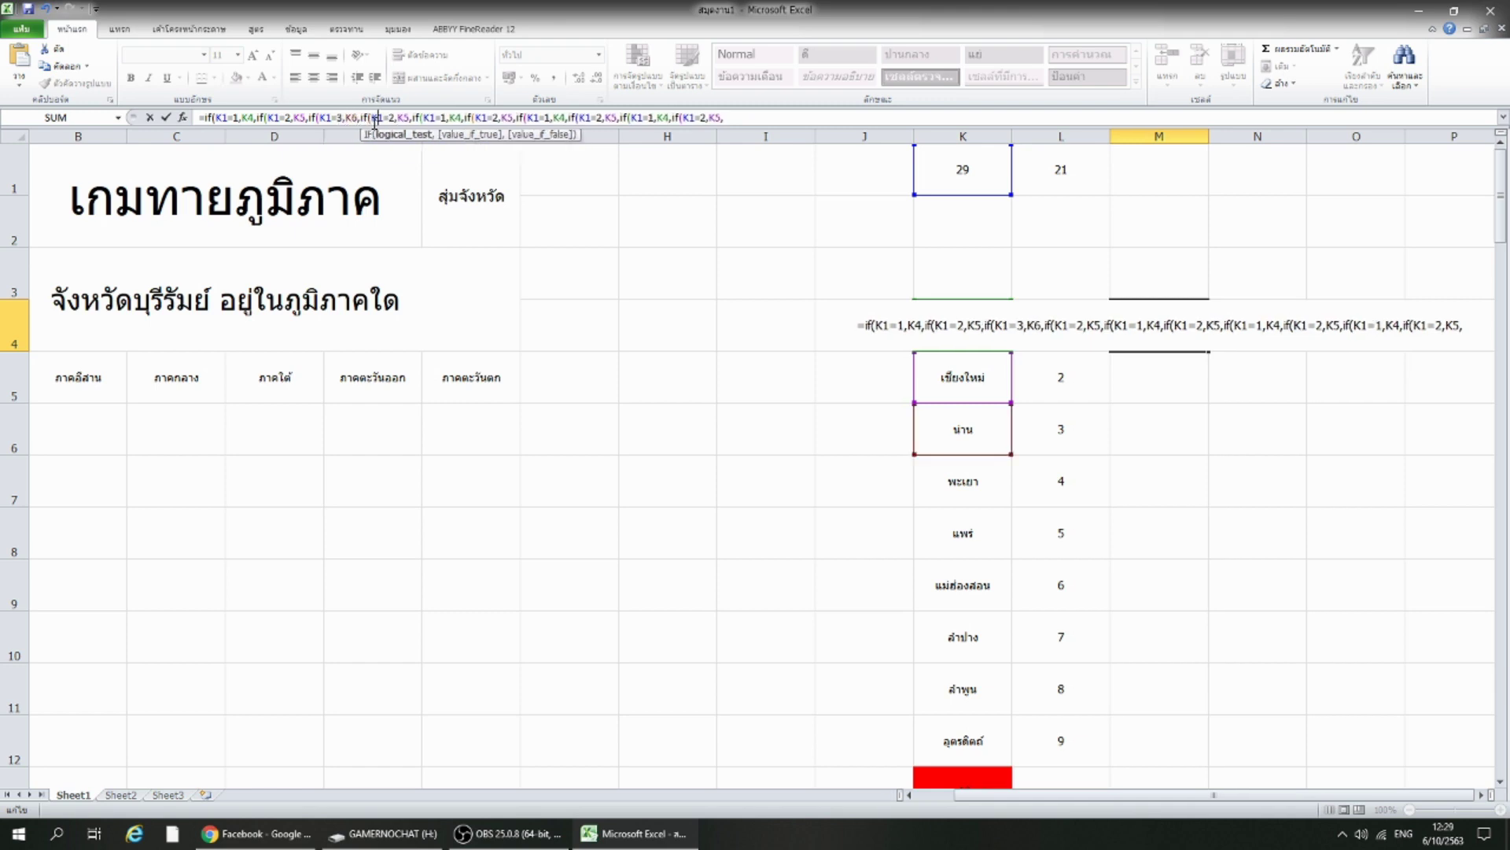
key("Right")
key("Right")
key("Right")
key("Delete")
type("4")
key("Right")
key("Right")
key("Right")
key("BackSpace")
type("7")
key("Right")
key("Right")
key("Right")
key("Delete")
type("5")
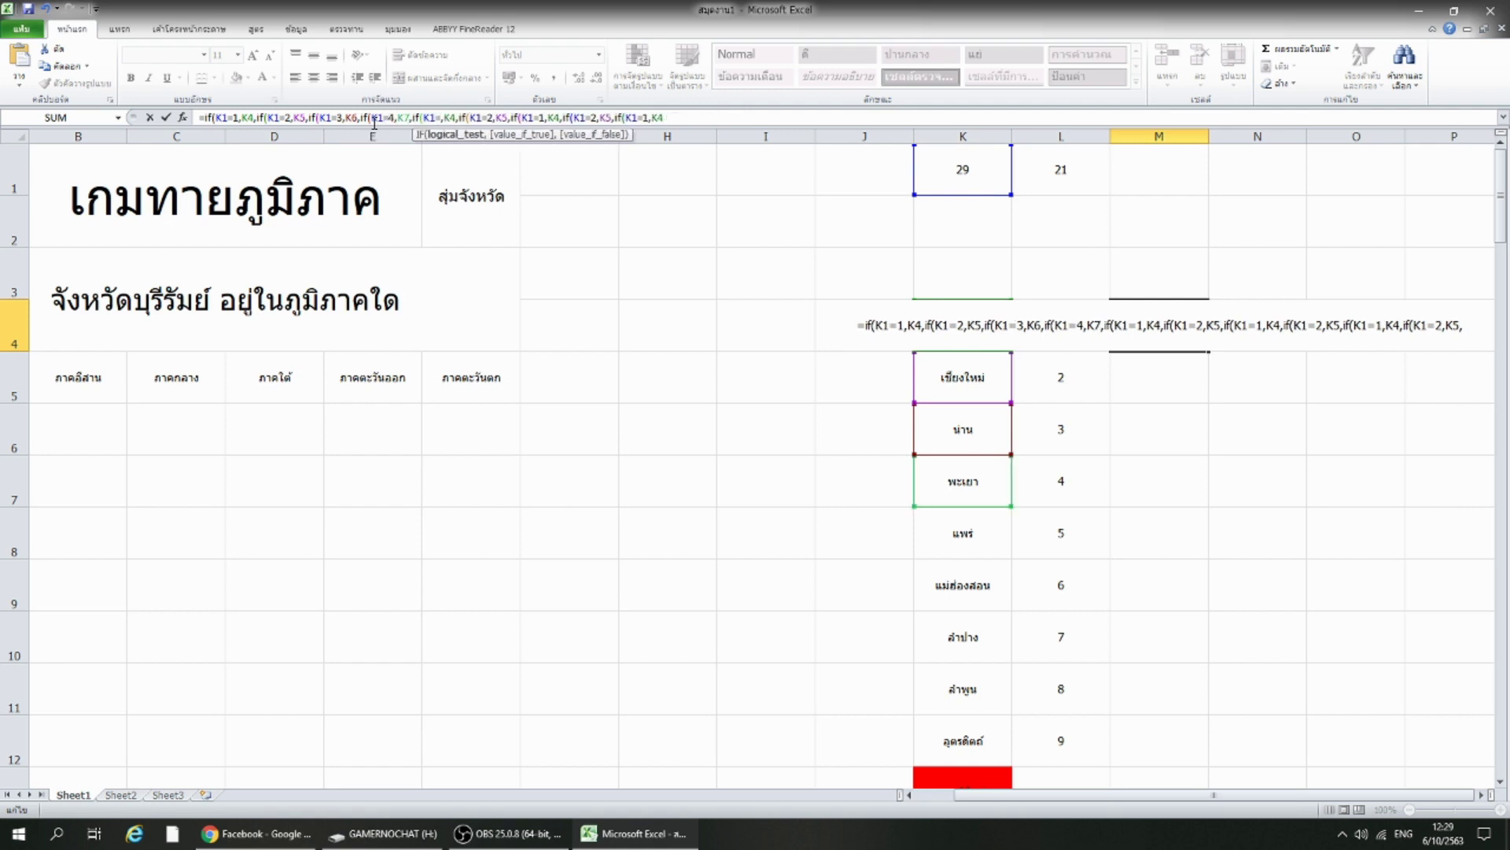
key("Right")
key("Right")
key("Right")
key("BackSpace")
type("8")
key("Right")
key("Right")
key("Right")
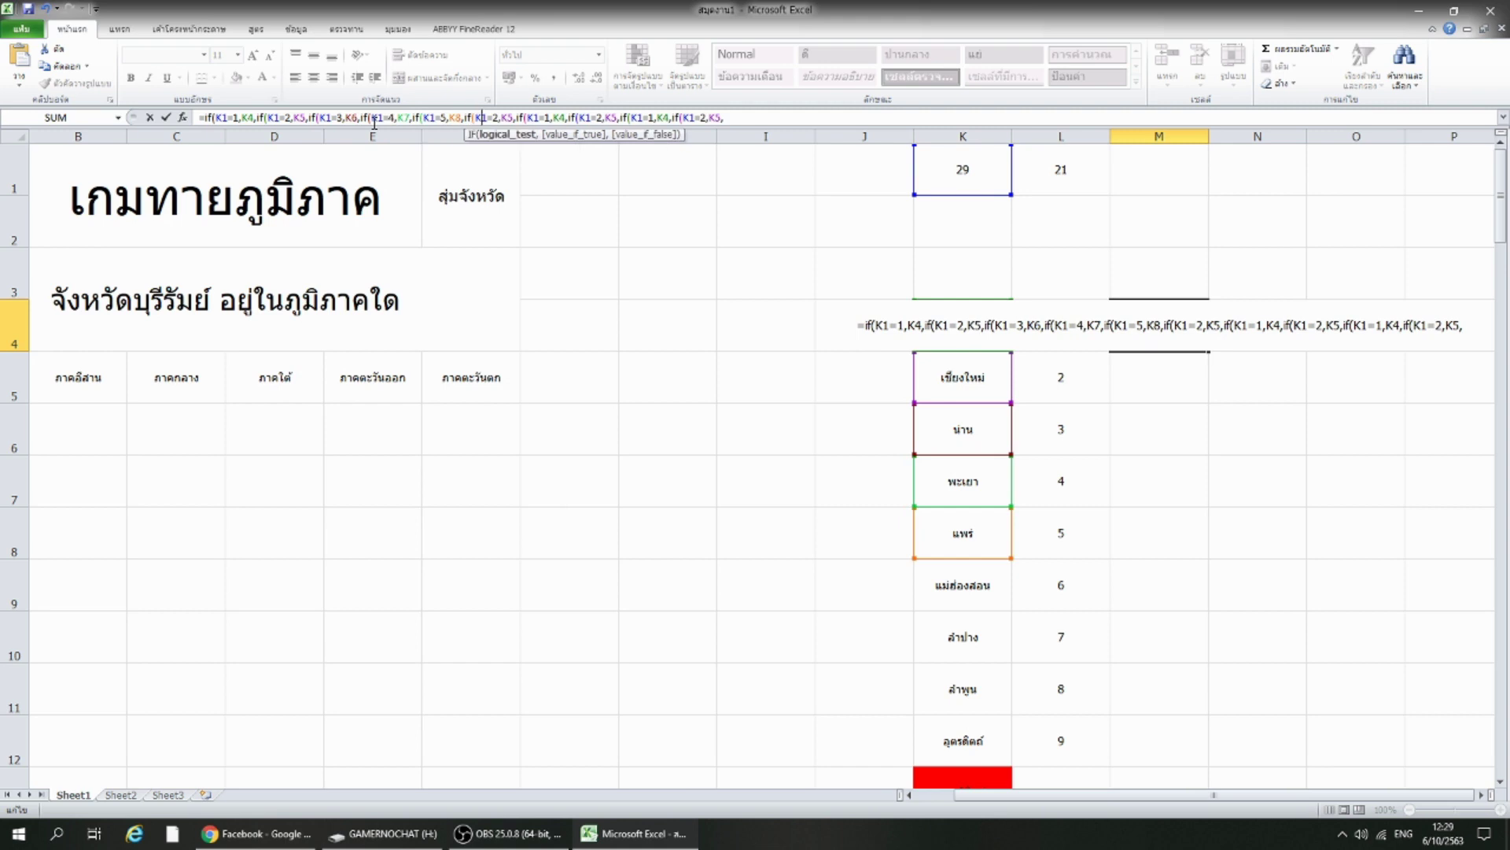
key("Delete")
type("6")
key("Right")
key("Right")
Set the tests K1=7 and K1=8 to return K10 and K11.
key("Right")
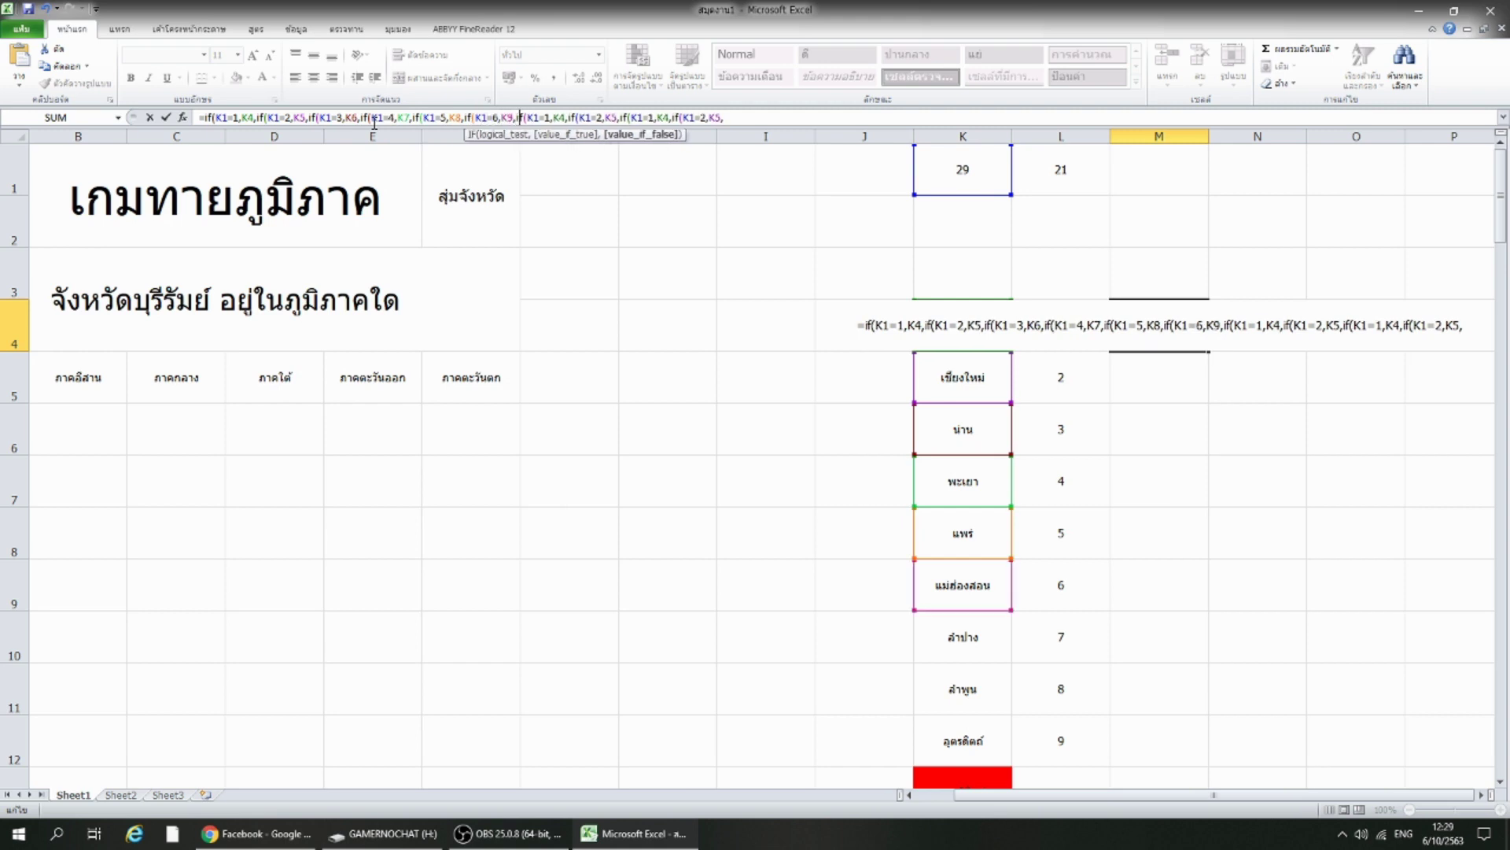
key("Right")
key("Right")
key("Right")
key("Delete")
type("7")
key("Right")
key("Right")
key("Right")
key("BackSpace")
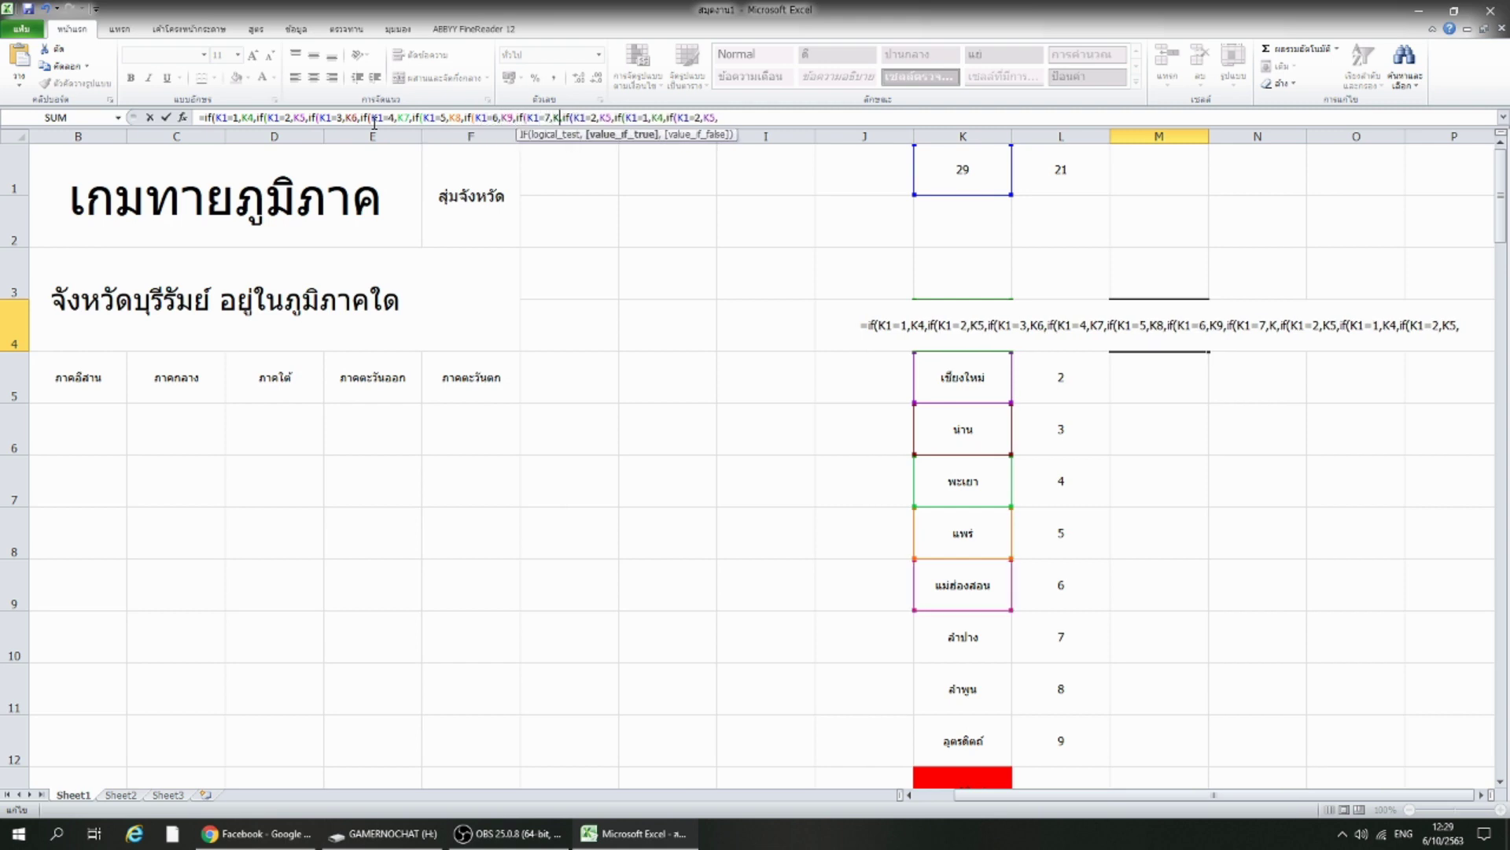
type("10")
key("Right")
key("Right")
key("Right")
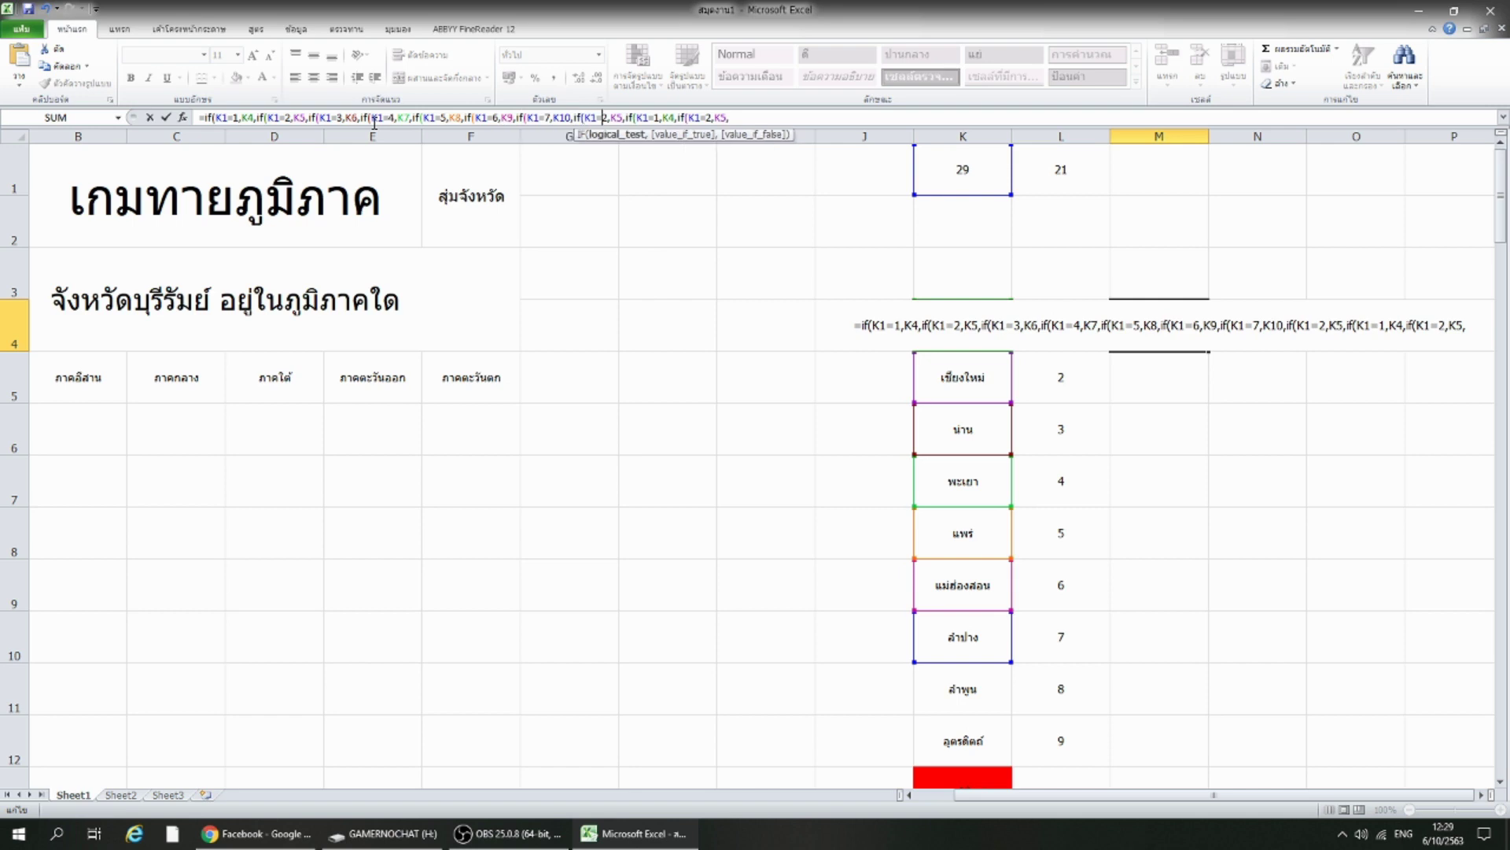
key("Delete")
type("8")
key("Right")
key("Right")
key("Delete")
type("11")
key("Right")
key("Right")
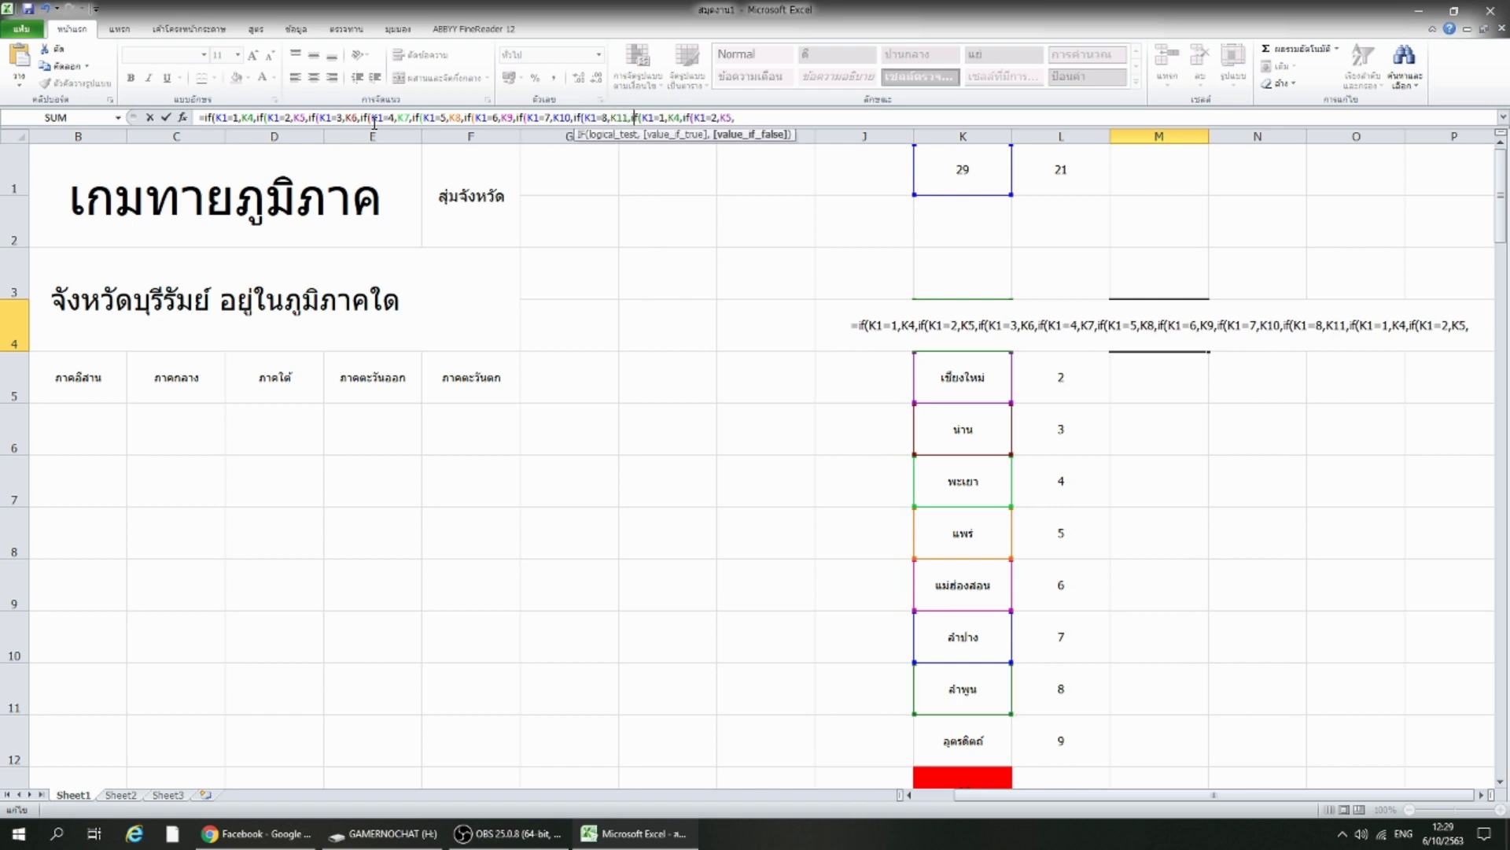
key("Right")
key("Right")
key("Right")
Set K1=9 and K1=10 to return K12 and K13, ending with a "-" default and closing brackets.
key("Delete")
type("9")
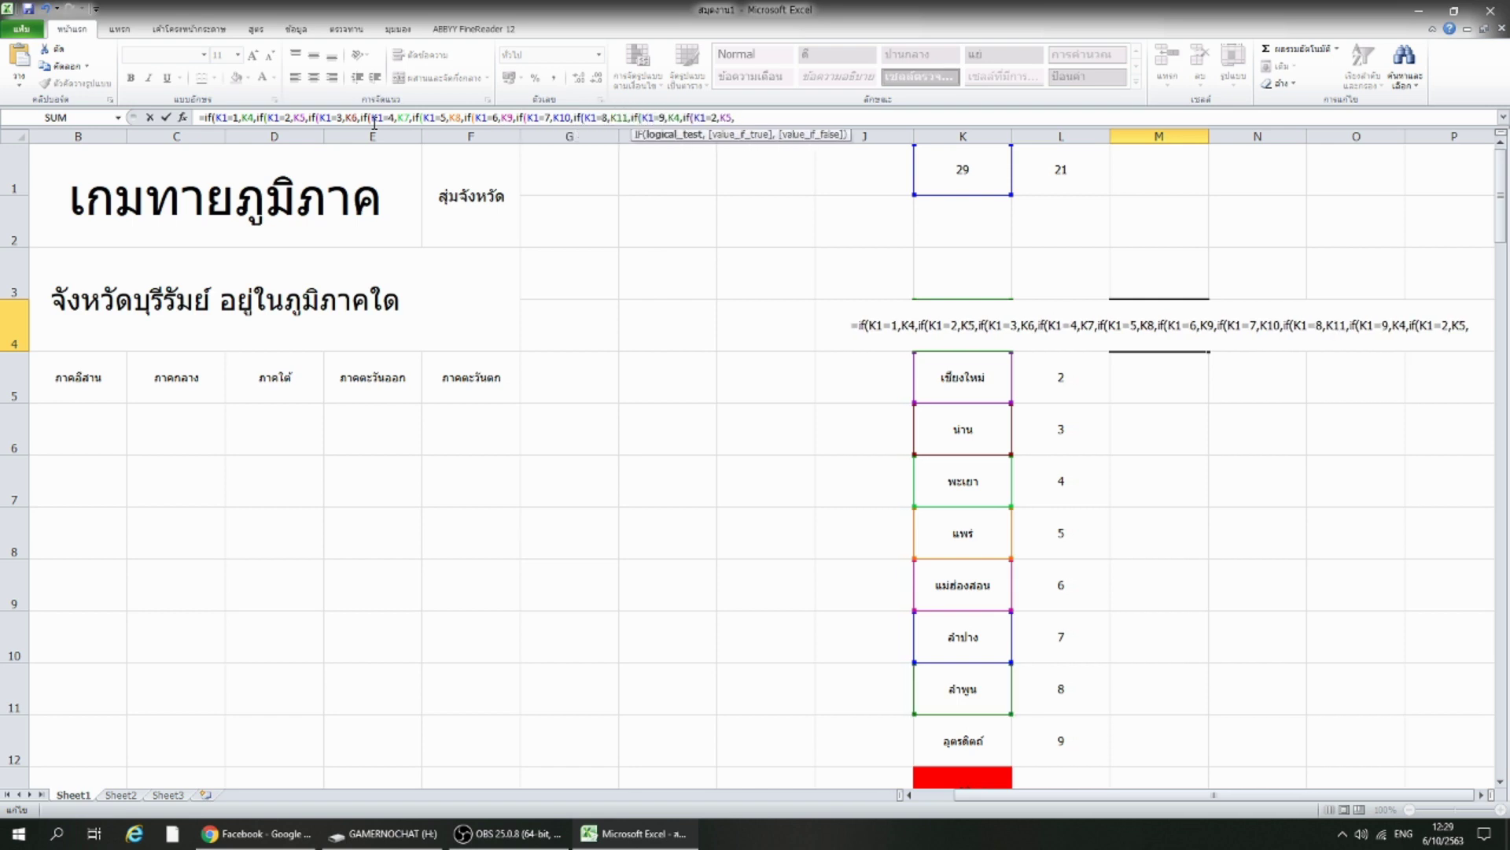
key("Right")
key("Right")
key("Right")
key("BackSpace")
type("12")
key("Right")
key("Right")
key("Right")
key("Right")
key("Right")
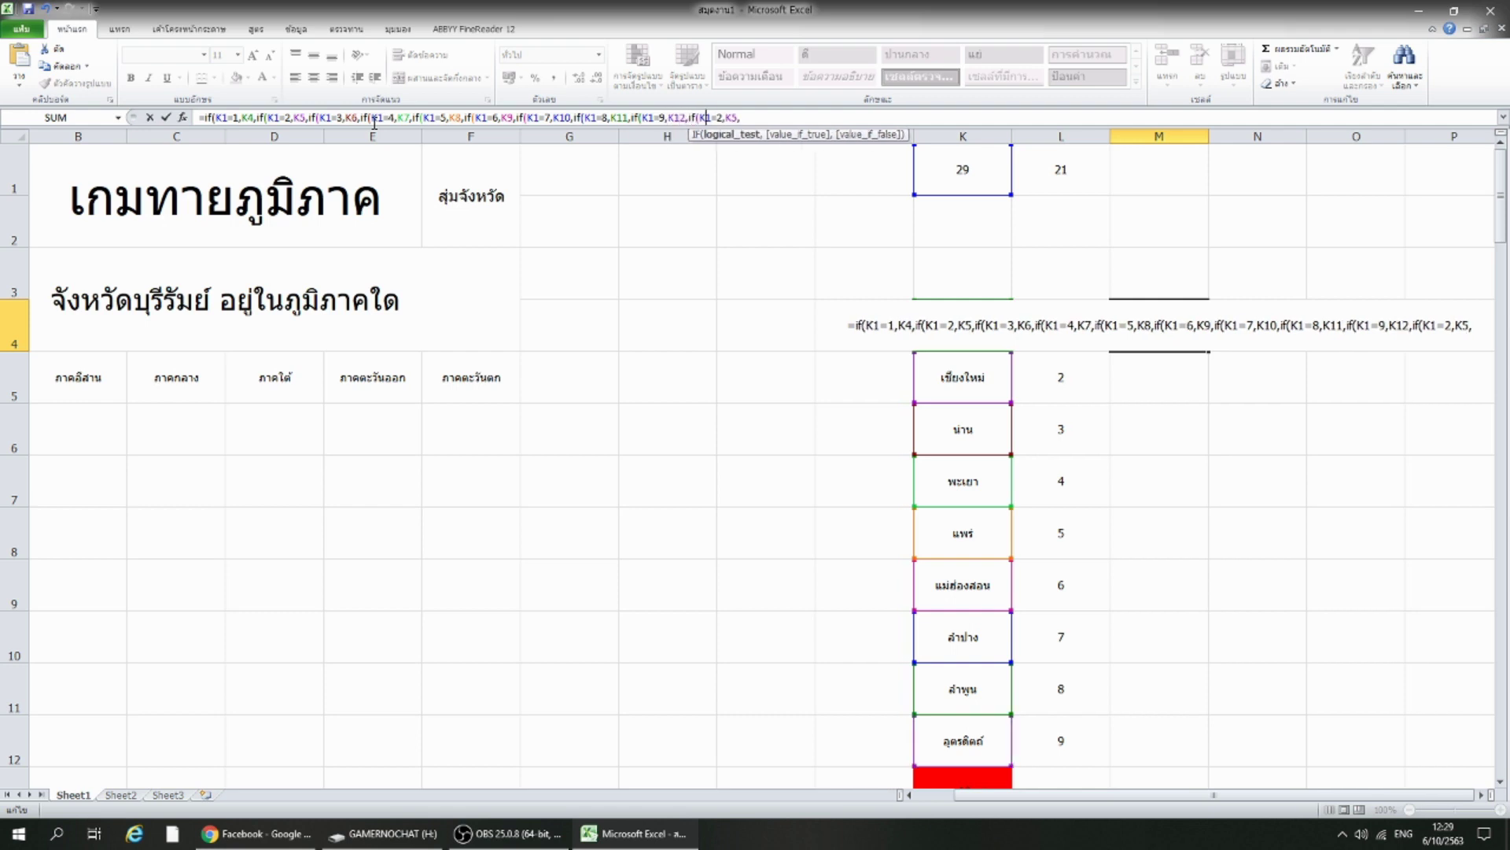
key("Delete")
type("10")
key("Right")
key("Right")
key("Right")
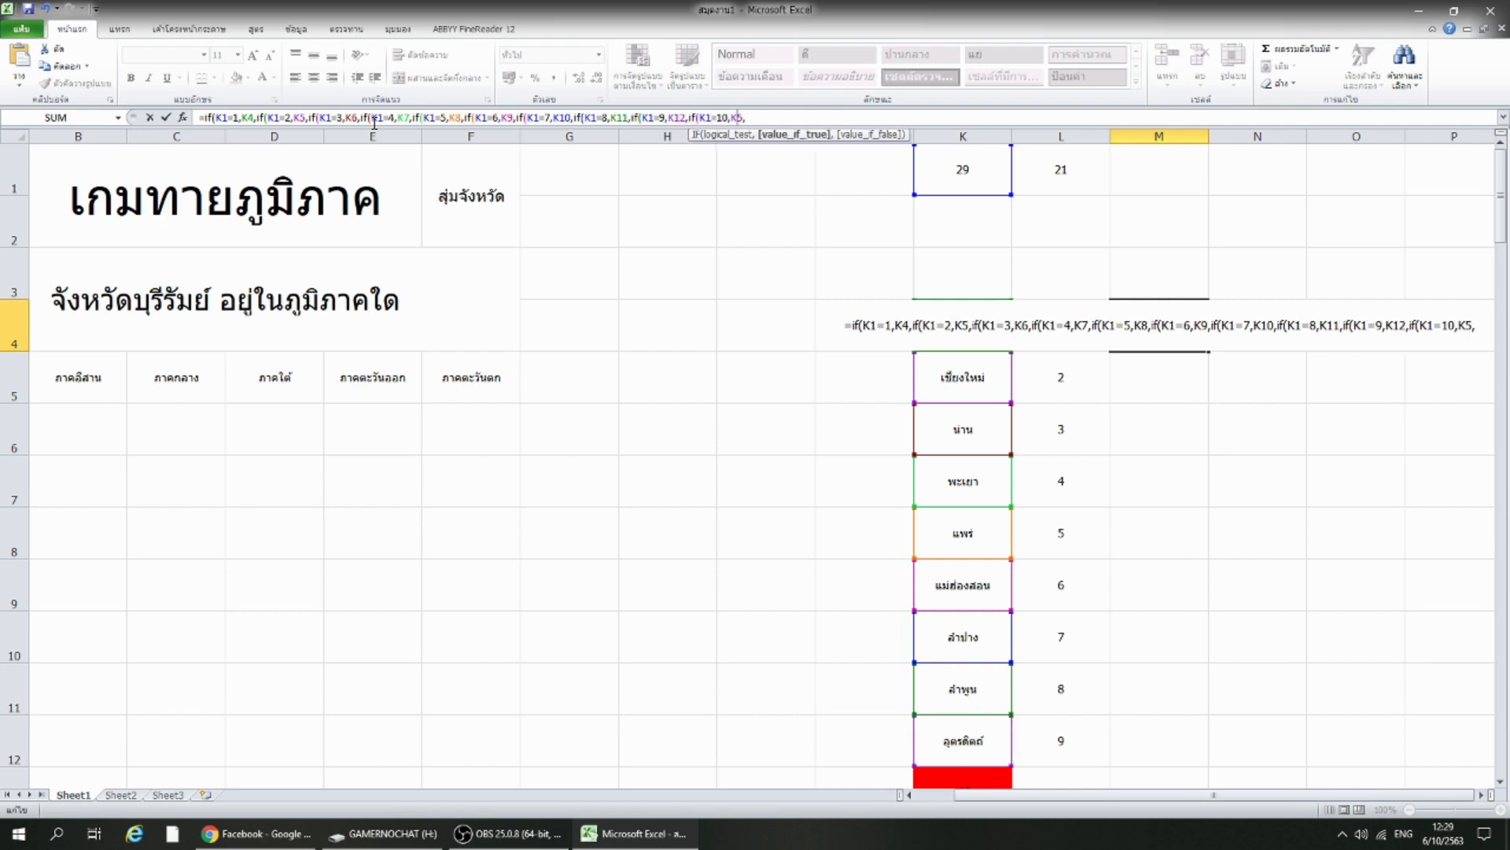
key("BackSpace")
type("13")
key("Right")
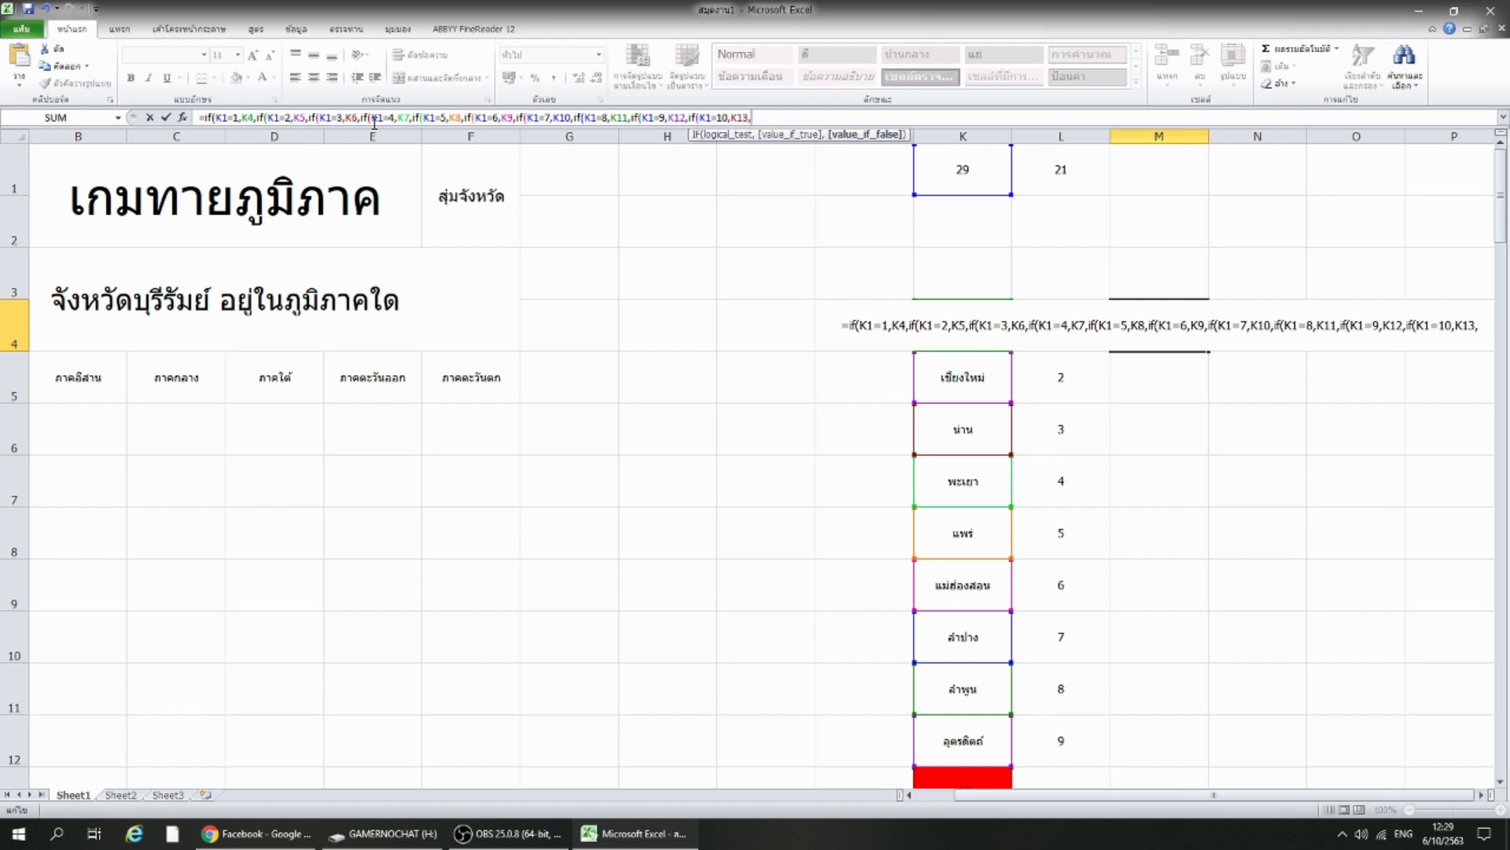
type("\"-")
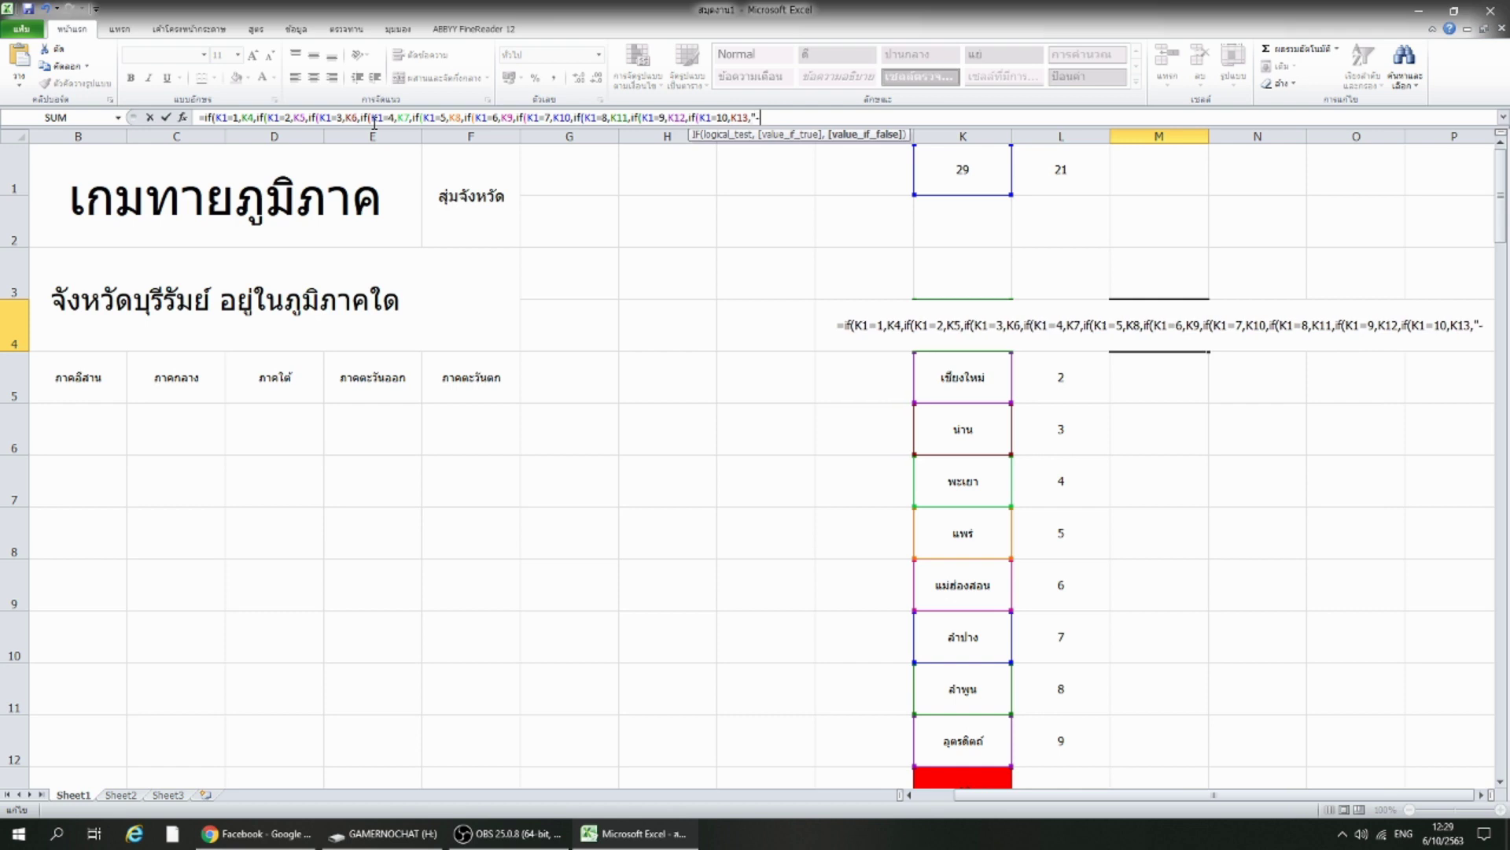
type("\"))")
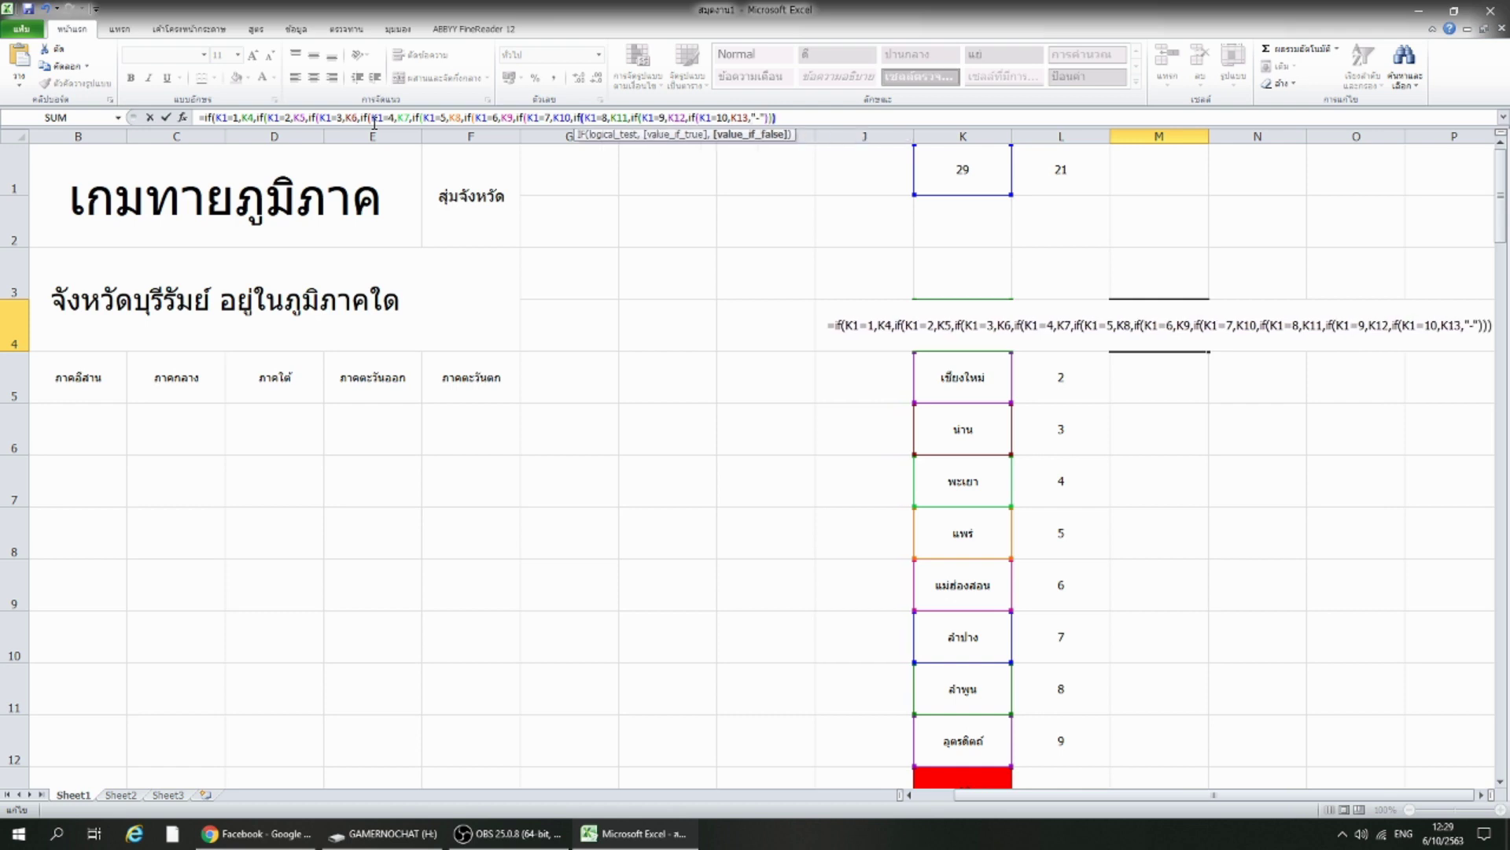
type("))")
Commit M4's nested IF and copy its full formula text from the formula bar.
key("Return")
key("Return")
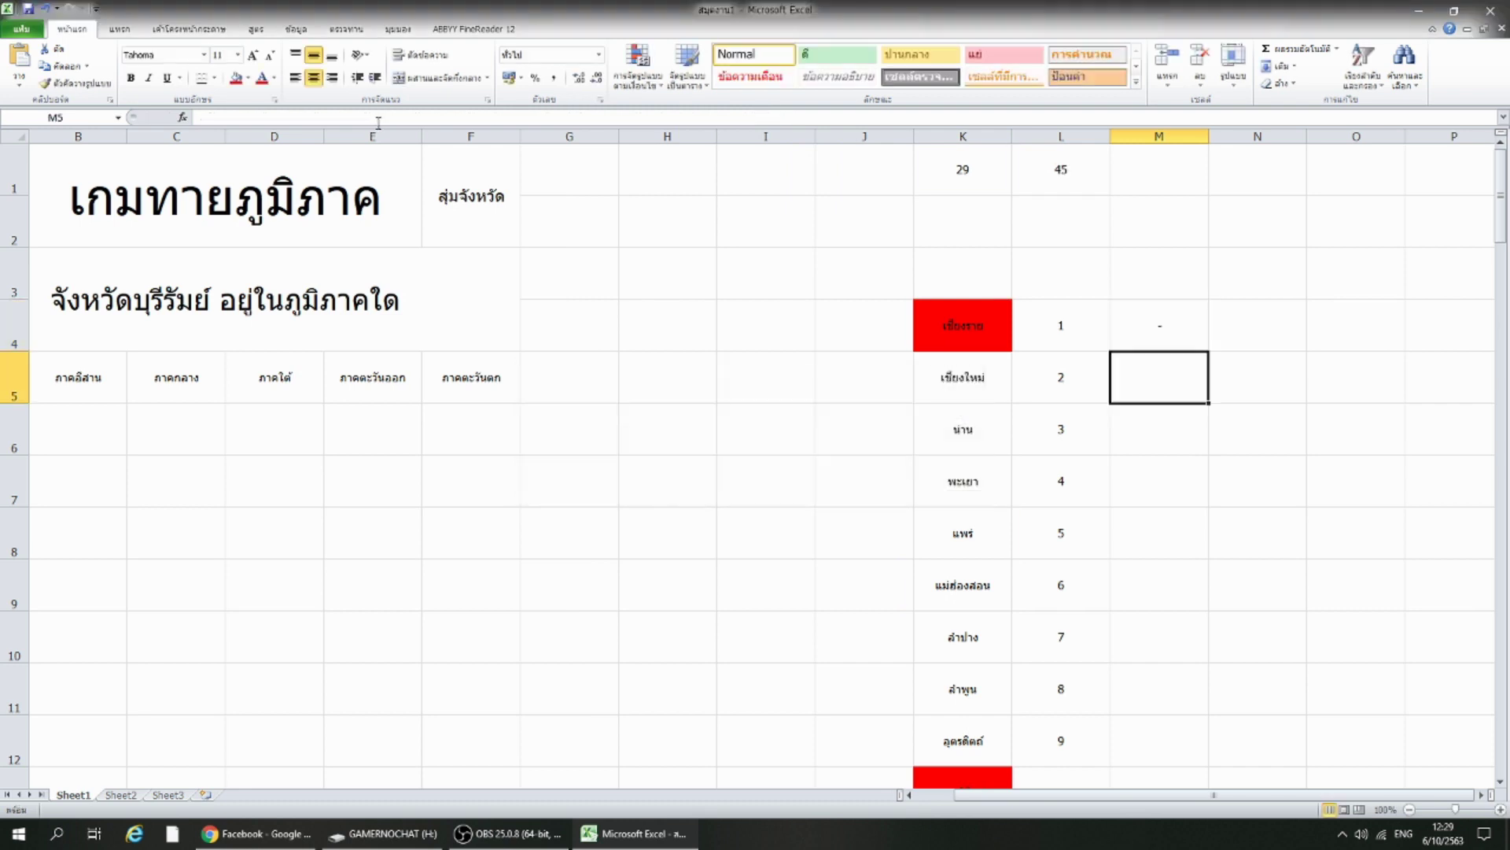
left_click(1169, 347)
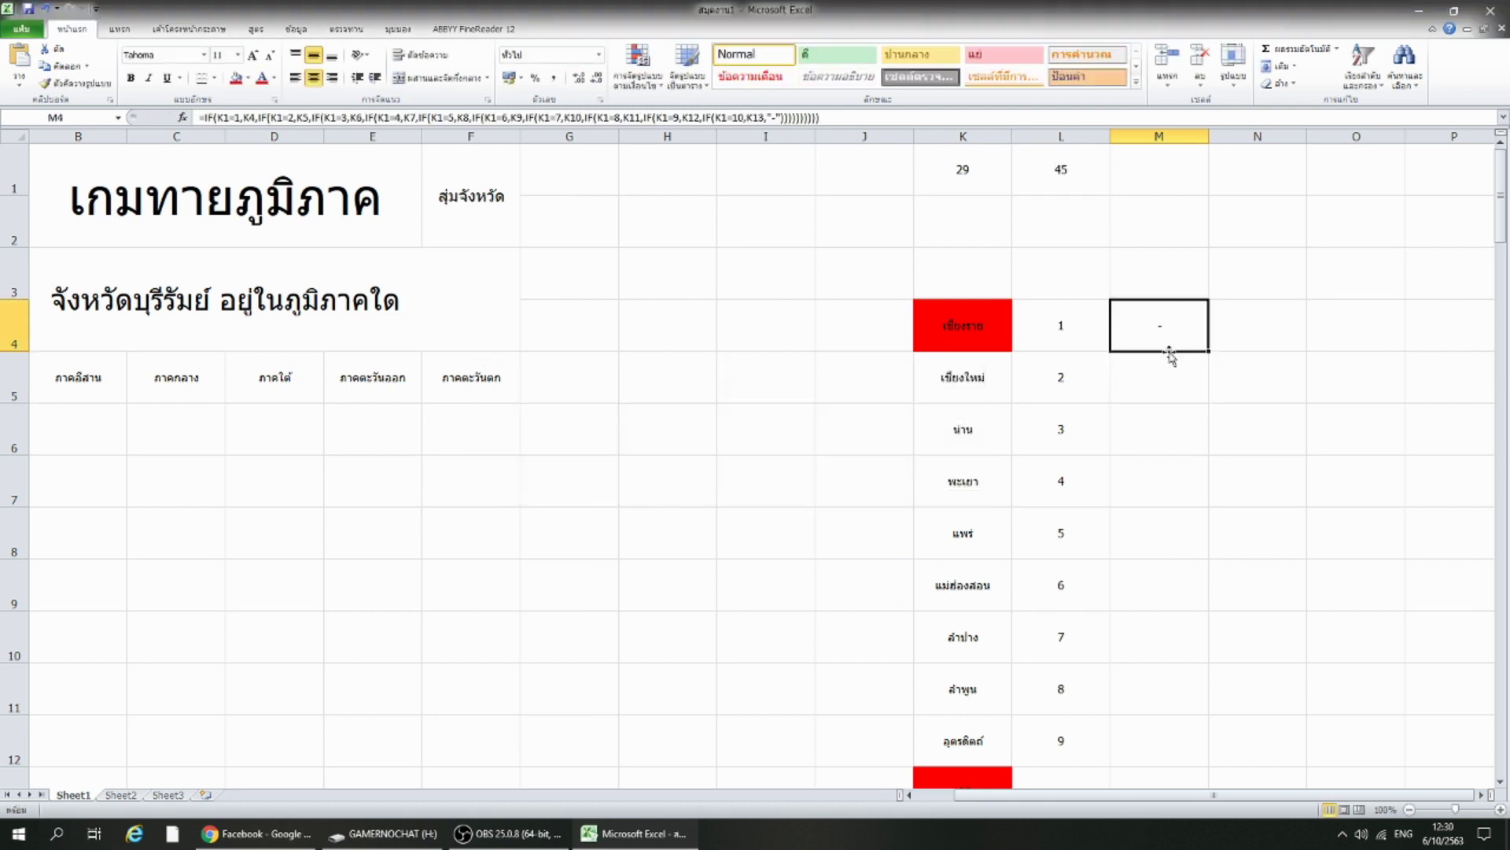
left_click(872, 121)
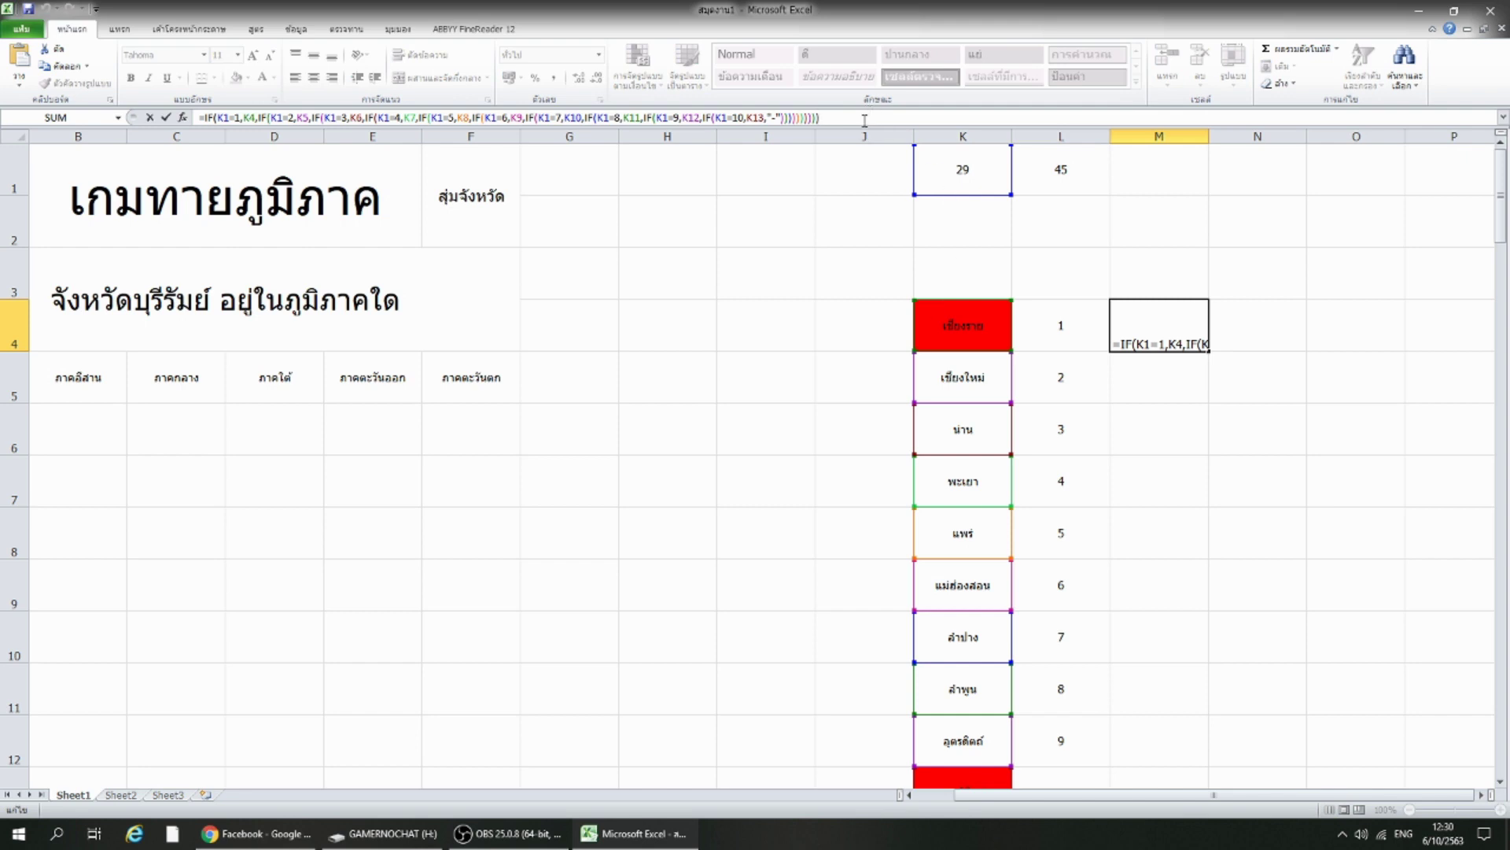
left_click_drag(864, 119, 206, 106)
key("ctrl+c")
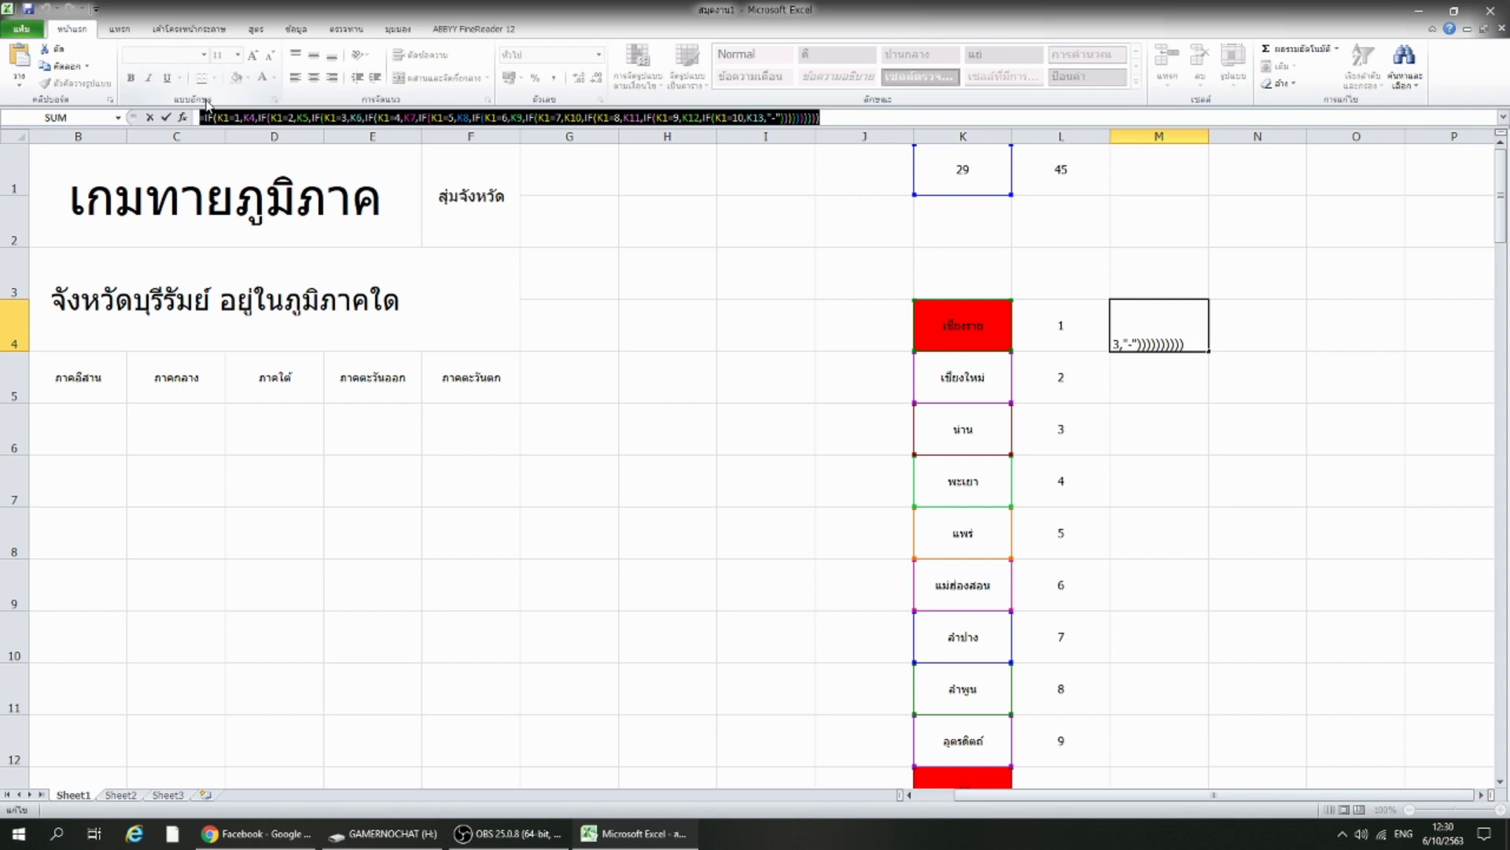
key("Return")
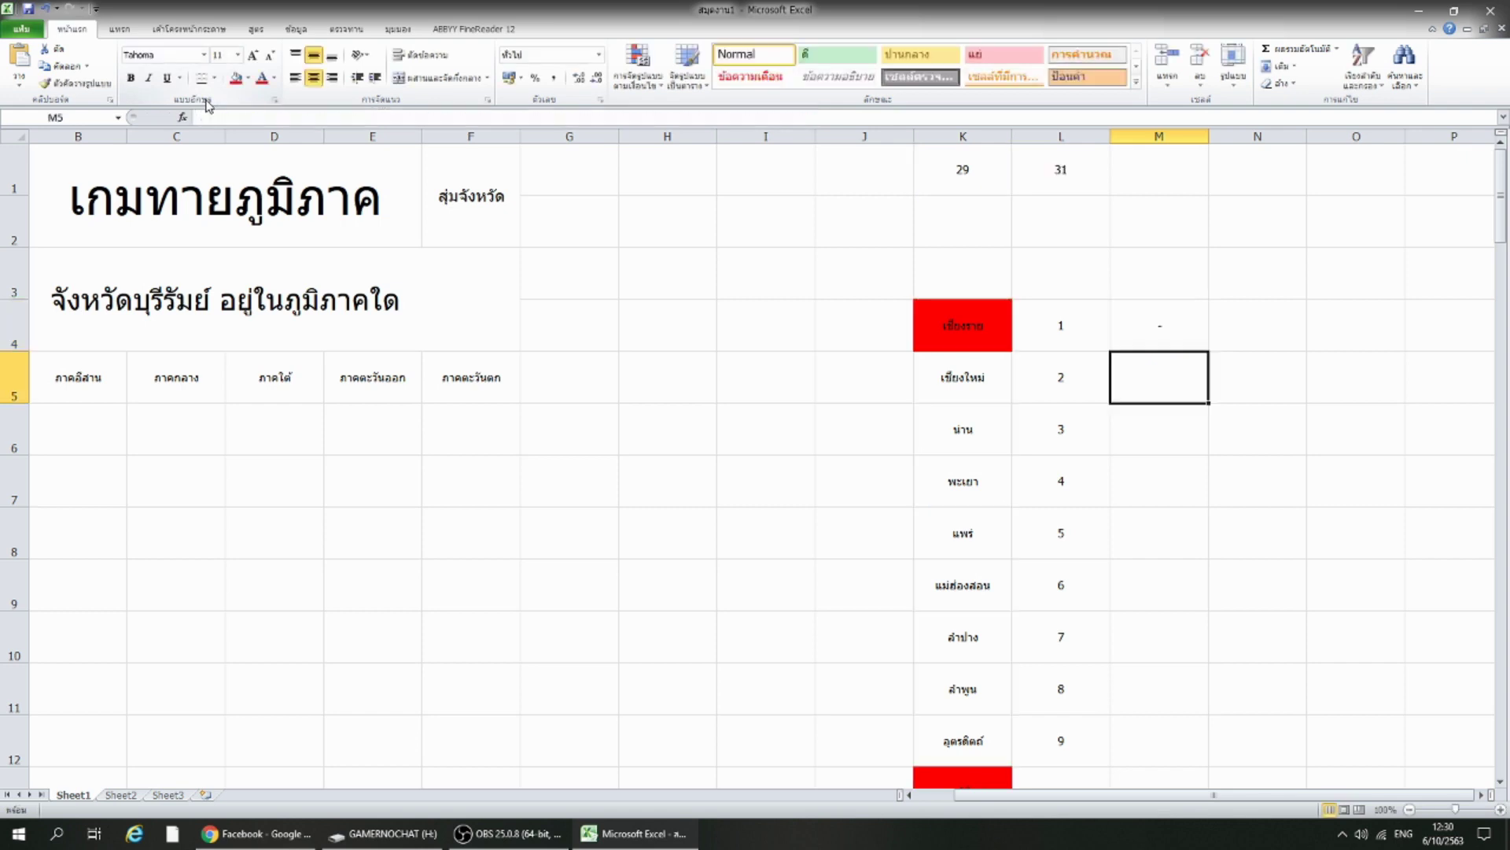
key("Up")
Paste the M4 formula into N4, O4 and P4.
key("Right")
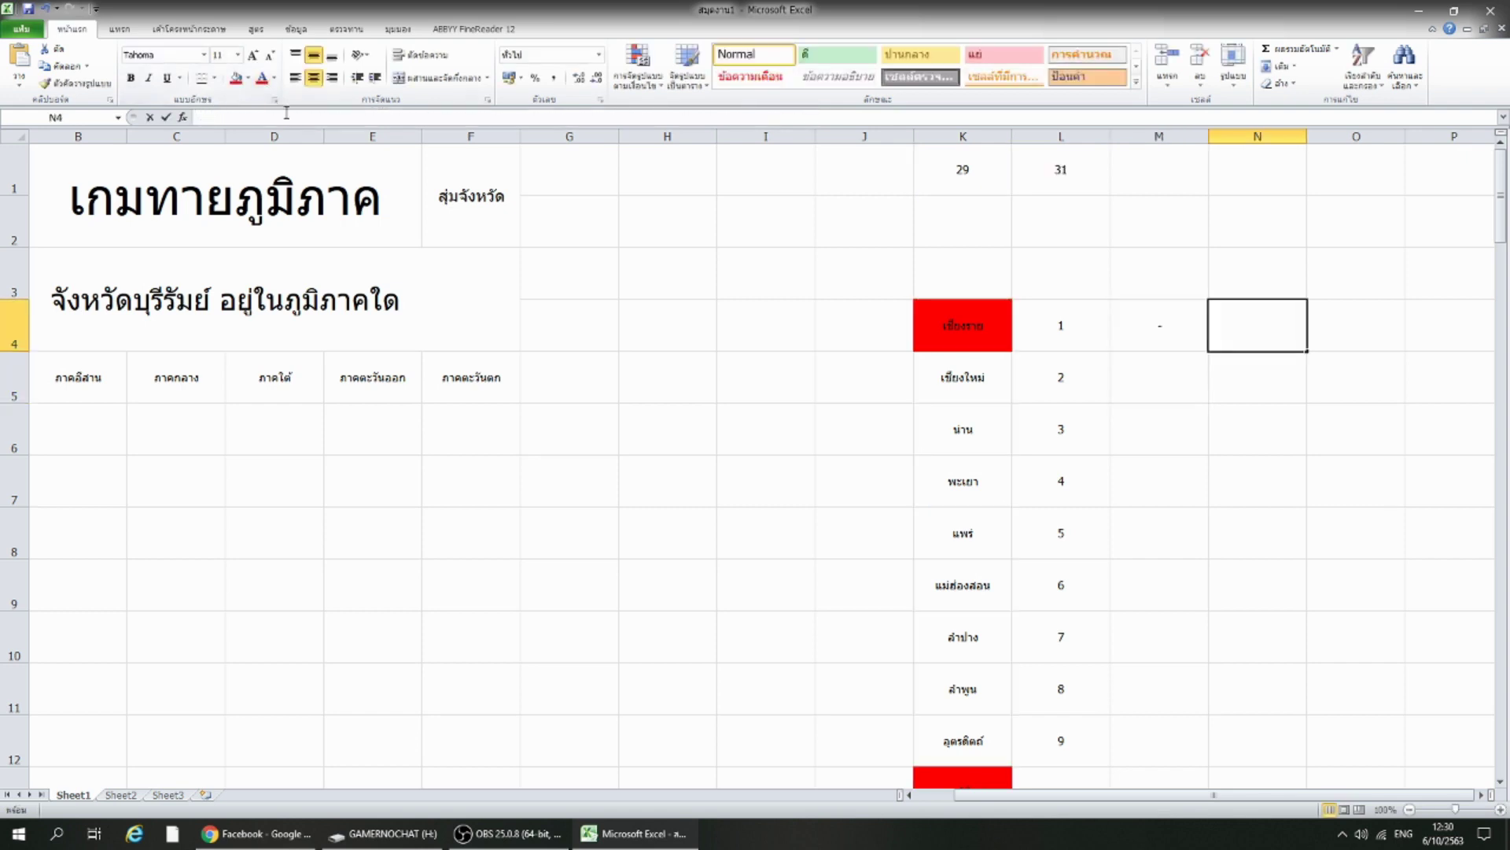
left_click(287, 114)
key("ctrl+v")
key("Return")
key("Up")
key("Right")
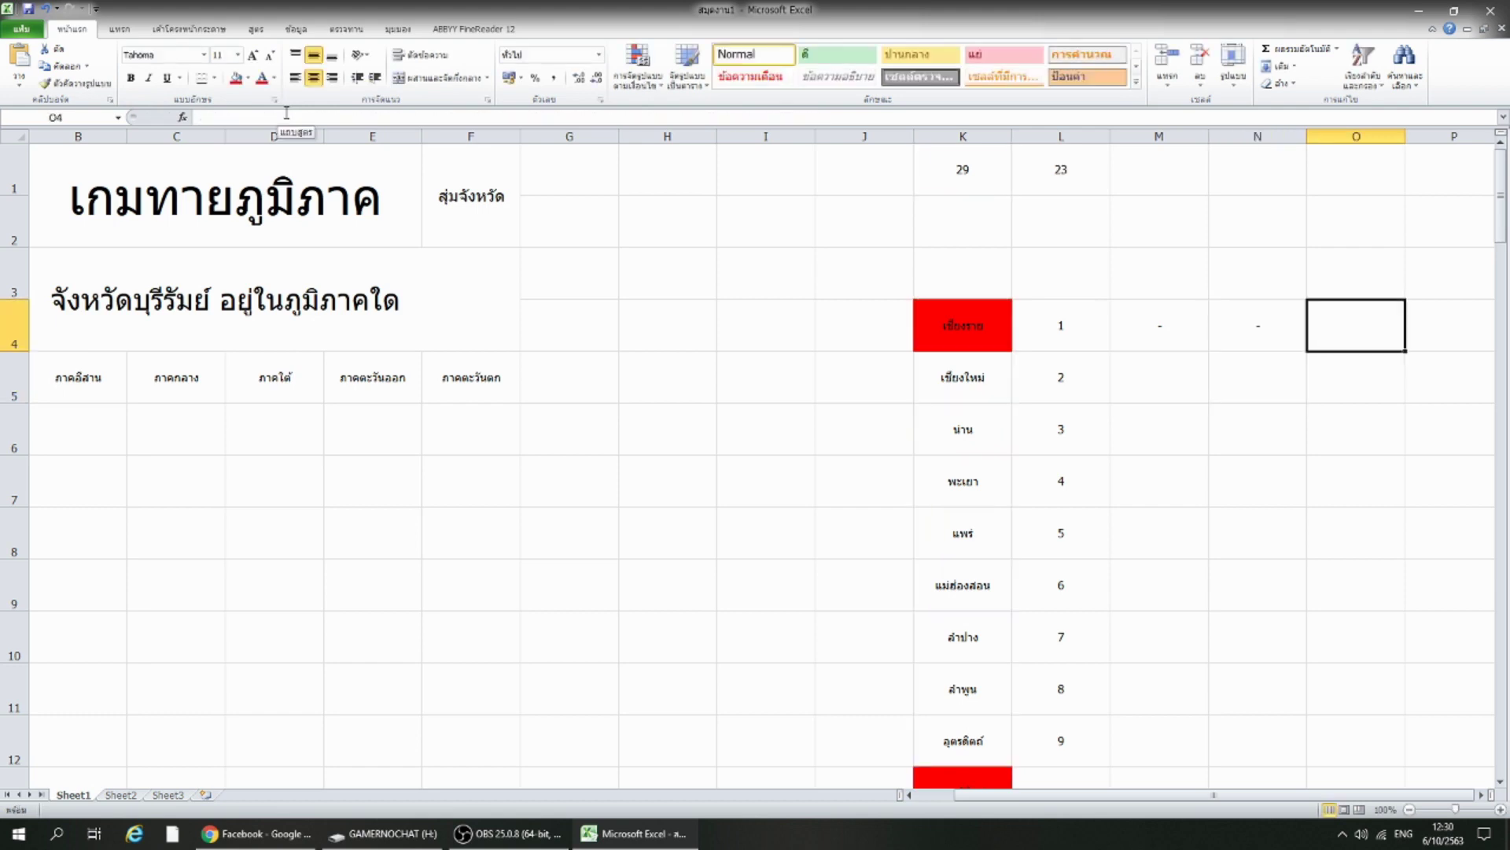
left_click(293, 115)
key("ctrl+v")
key("Return")
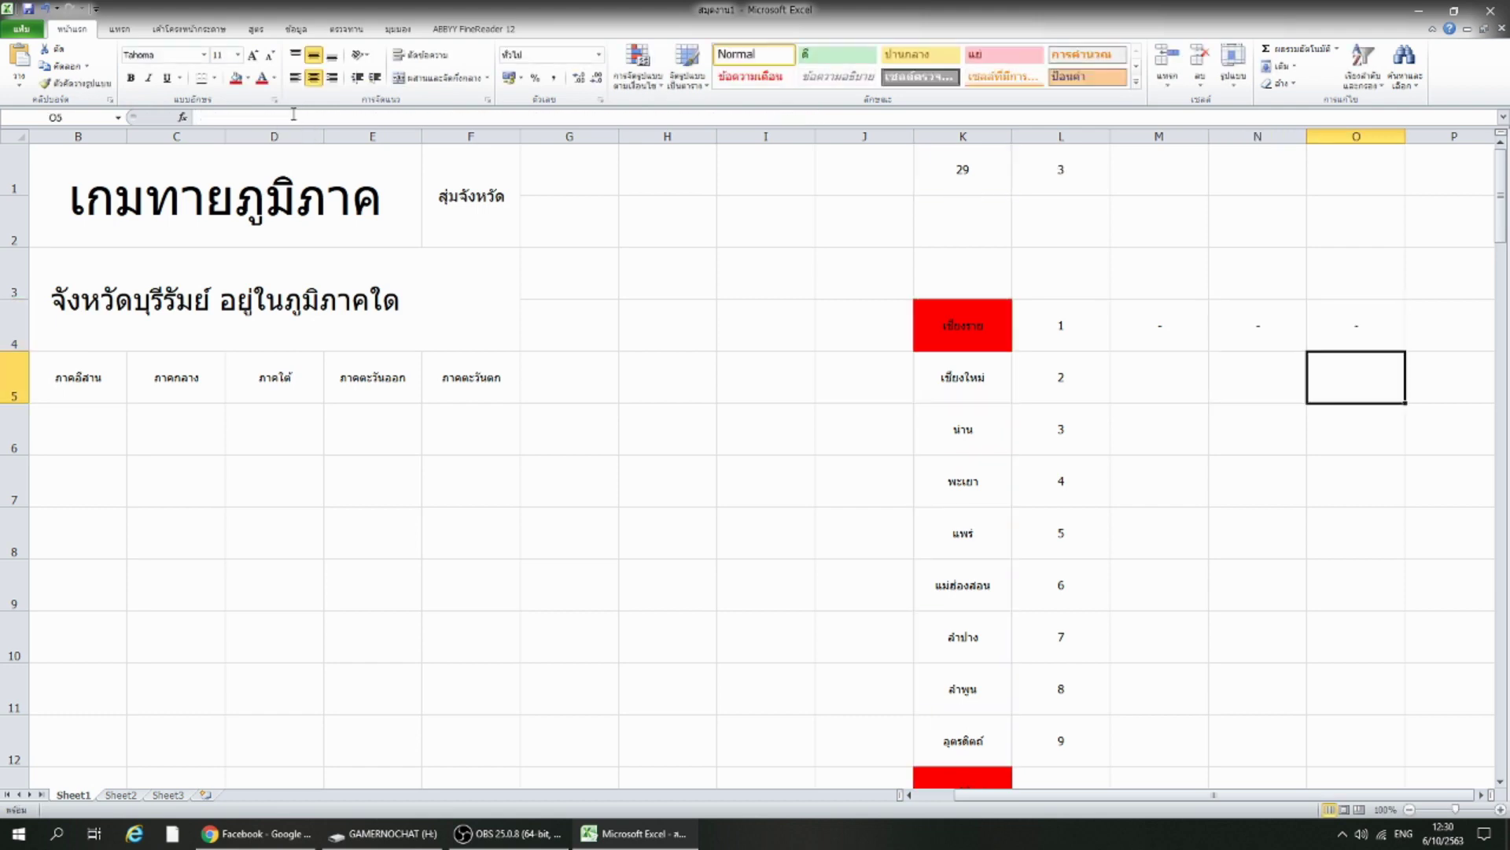
key("Up")
key("Right")
left_click(293, 114)
key("ctrl+v")
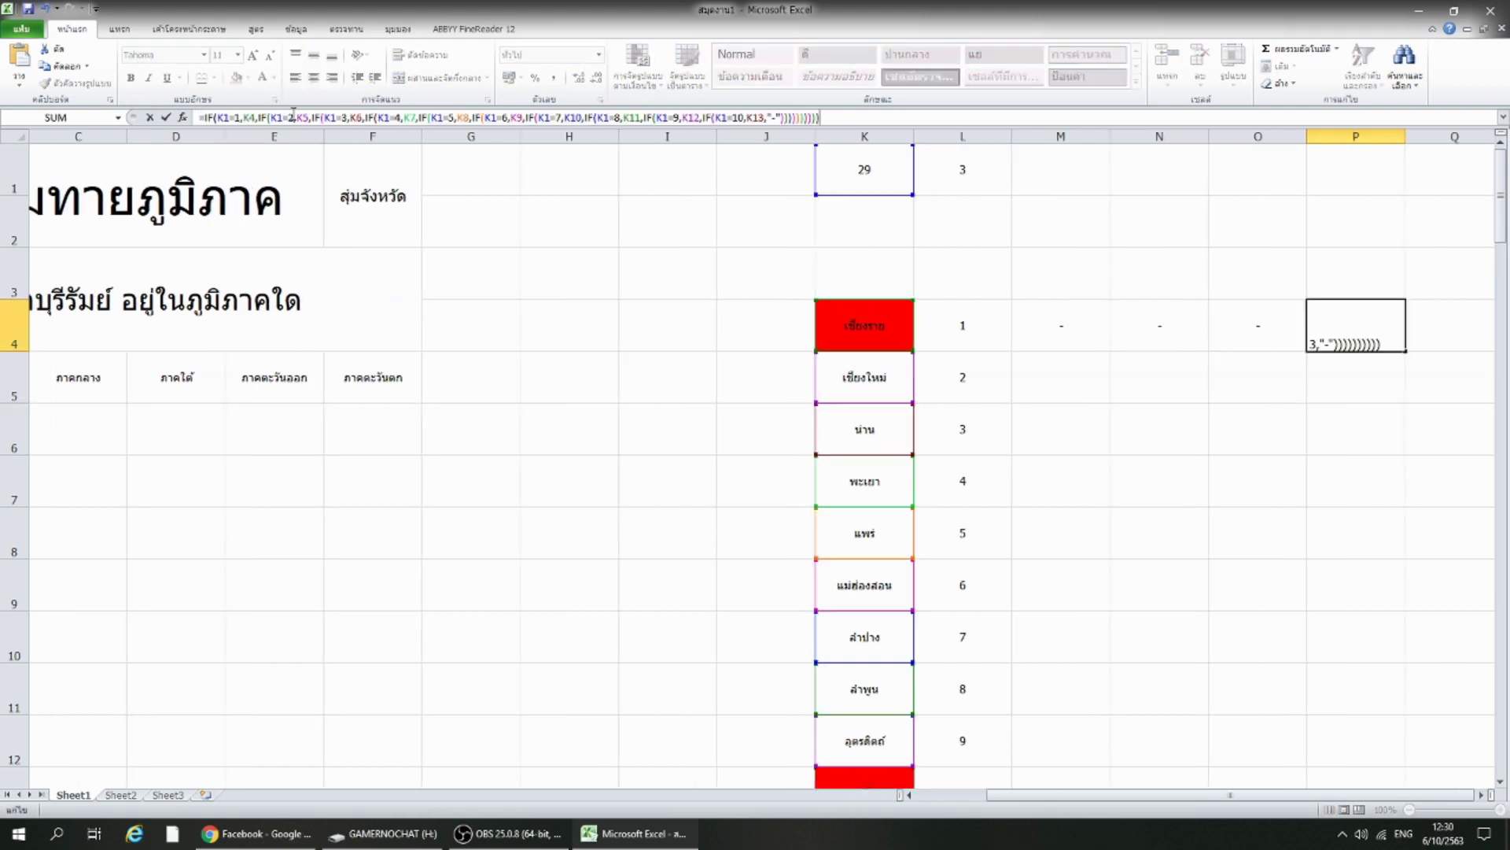
key("Return")
Paste the same formula into Q4, R4, S4 and T4.
key("Up")
key("Right")
left_click(294, 115)
key("ctrl+v")
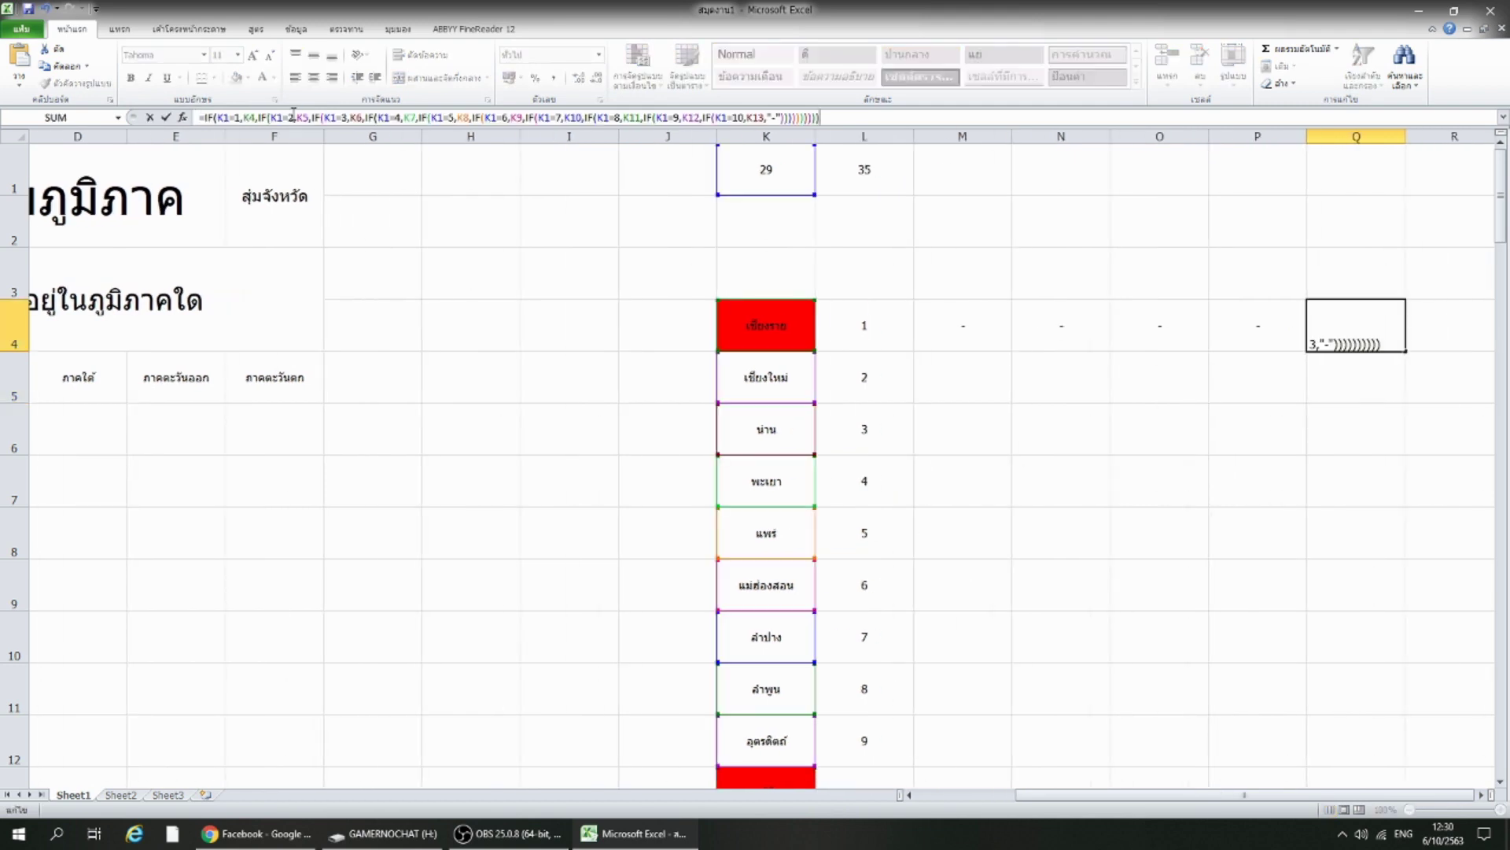
key("Return")
key("Up")
key("Right")
left_click(294, 115)
key("ctrl+v")
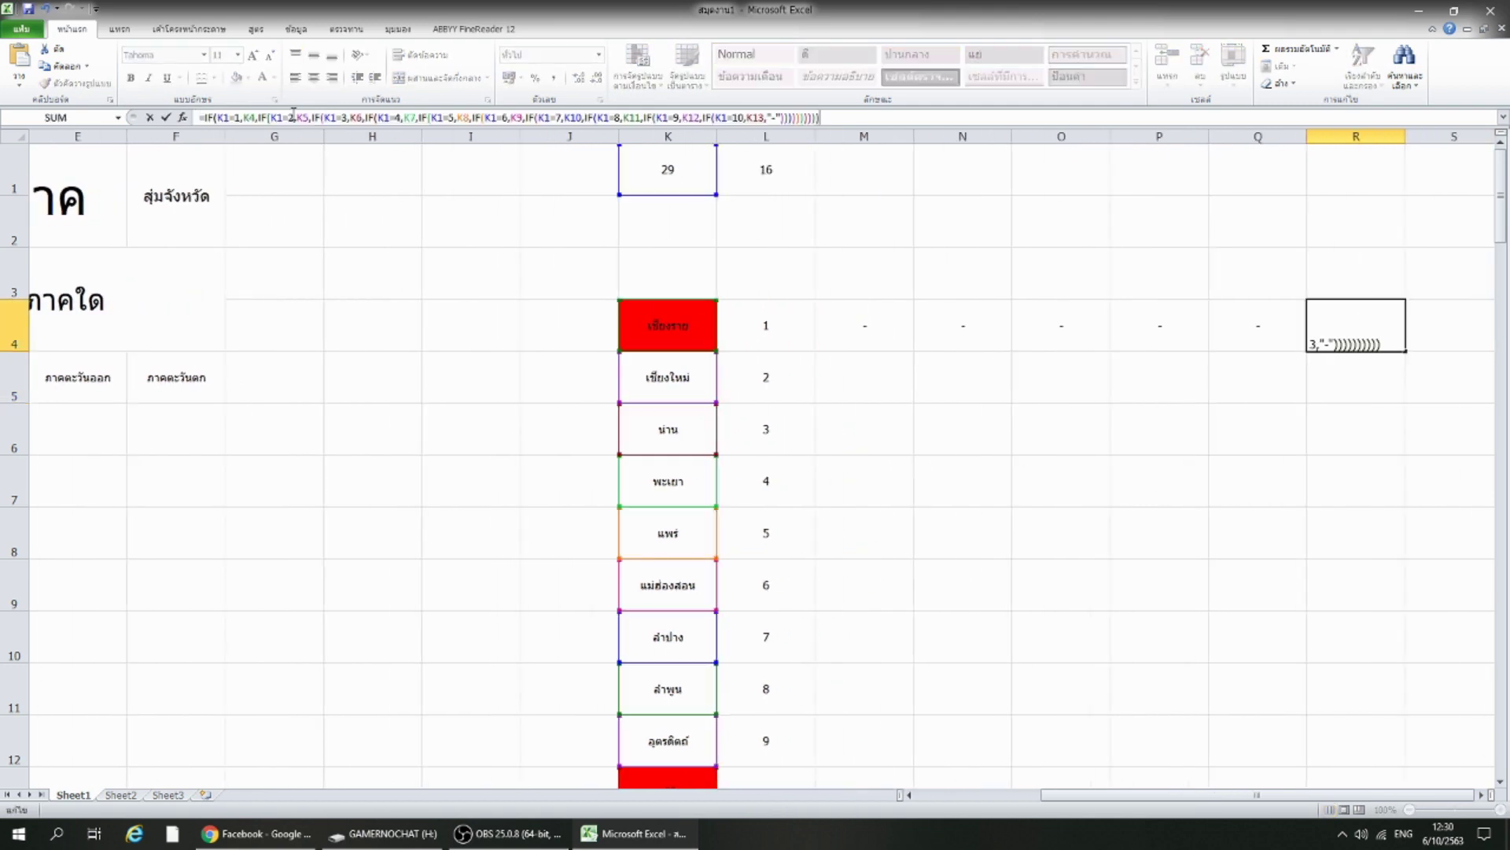
key("Return")
key("Up")
key("Right")
left_click(294, 115)
key("ctrl+v")
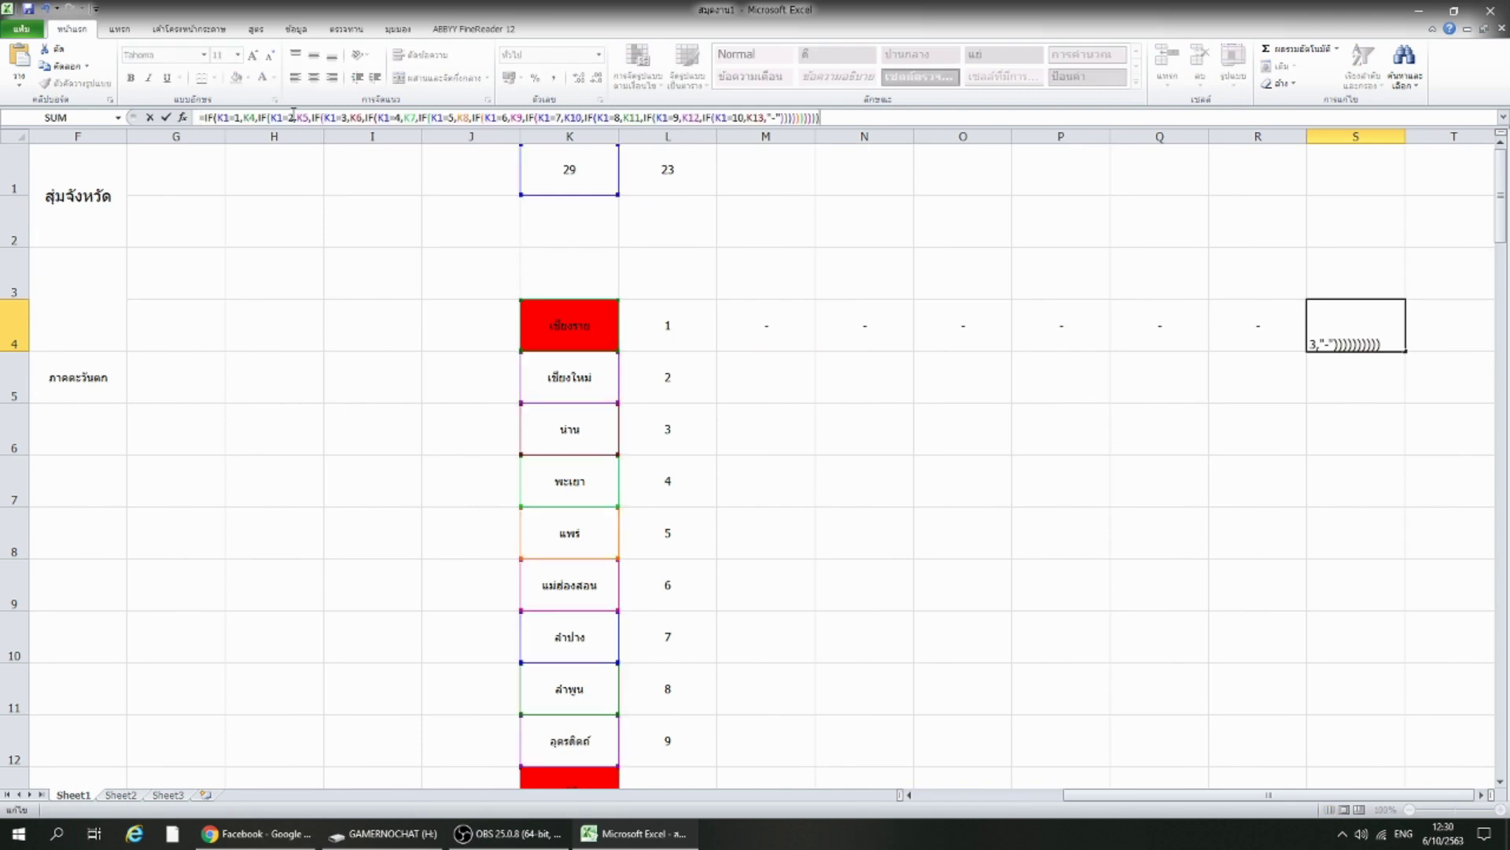
key("Return")
key("Up")
key("Right")
left_click(293, 114)
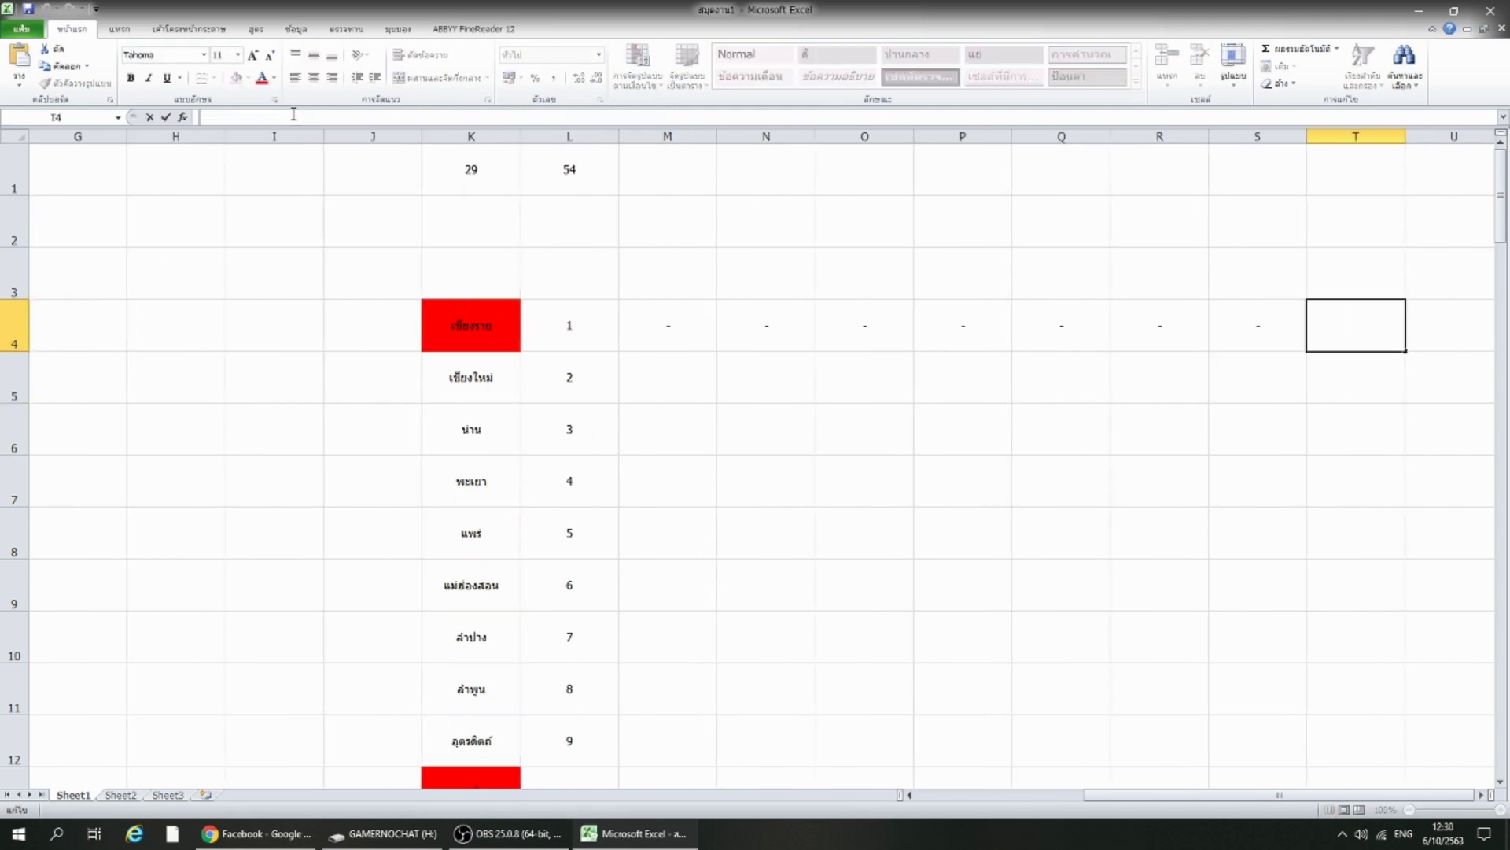
key("ctrl+v")
key("Return")
left_click(769, 486)
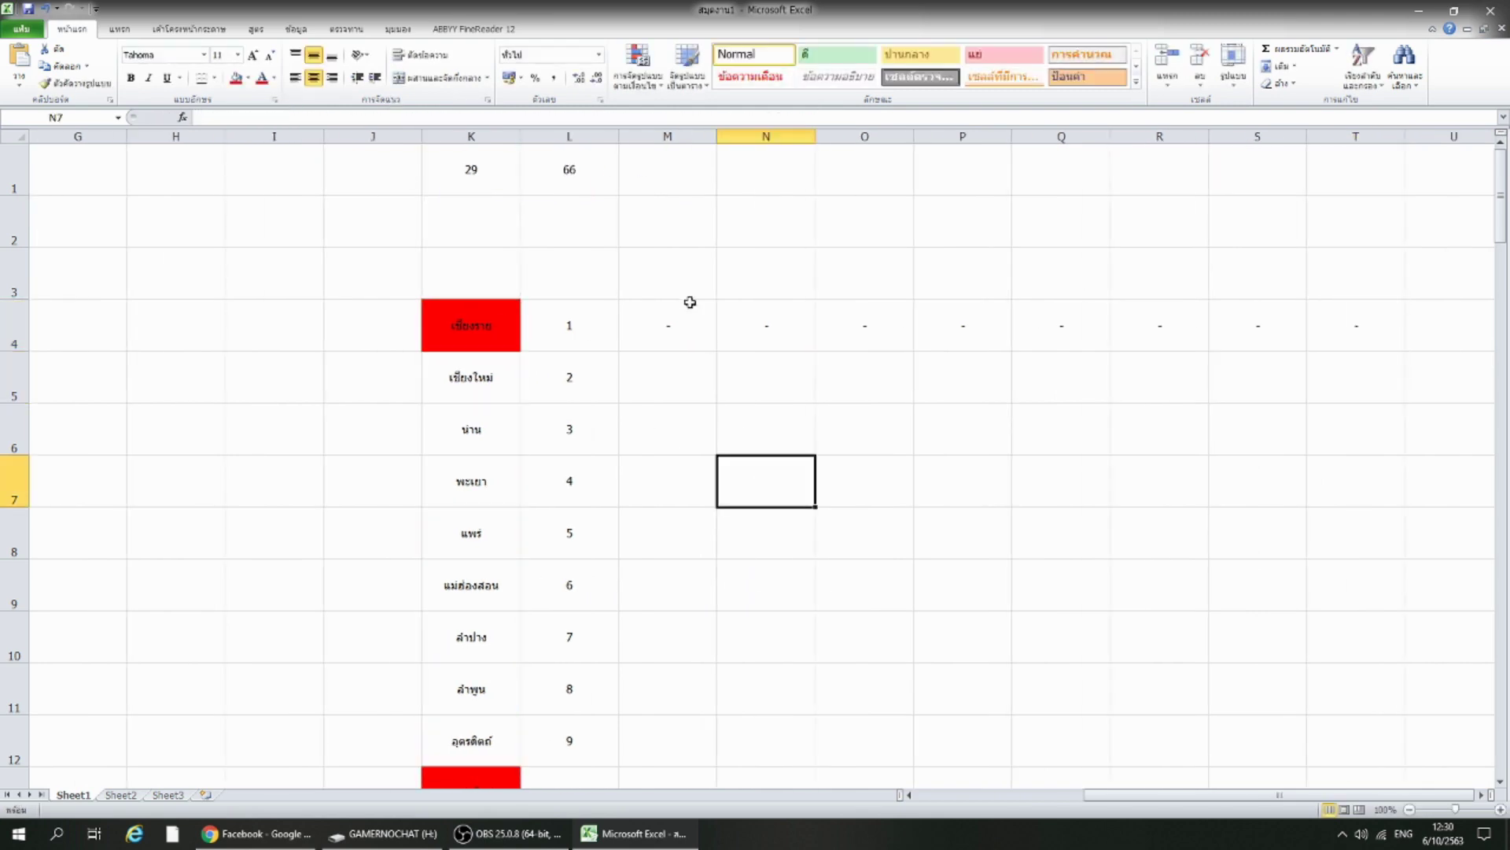
In N4's nested IF, add a leading 1 to the early K1 test values and result rows.
left_click(745, 321)
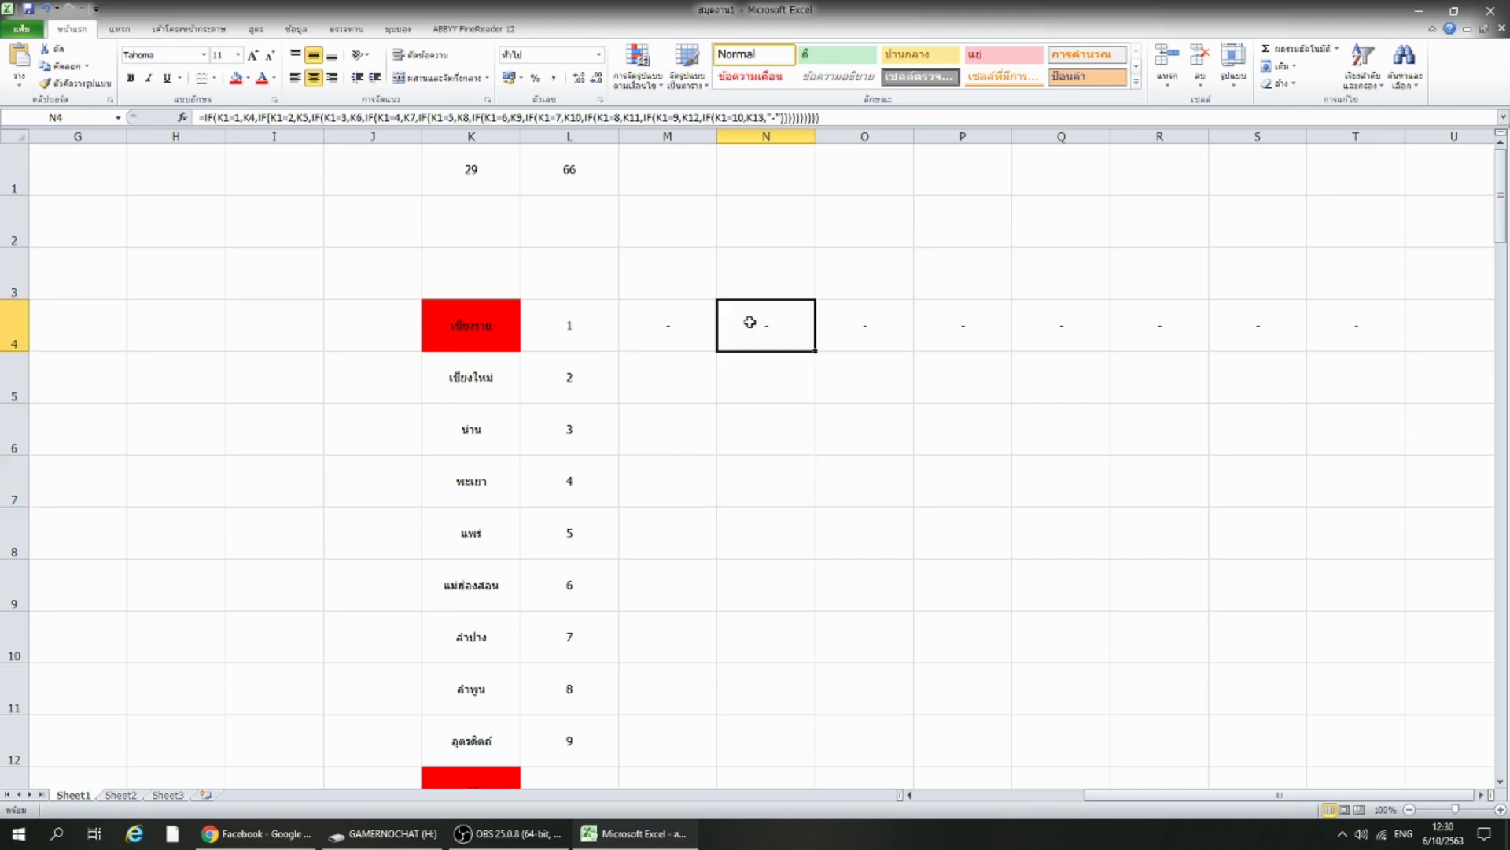
left_click(237, 117)
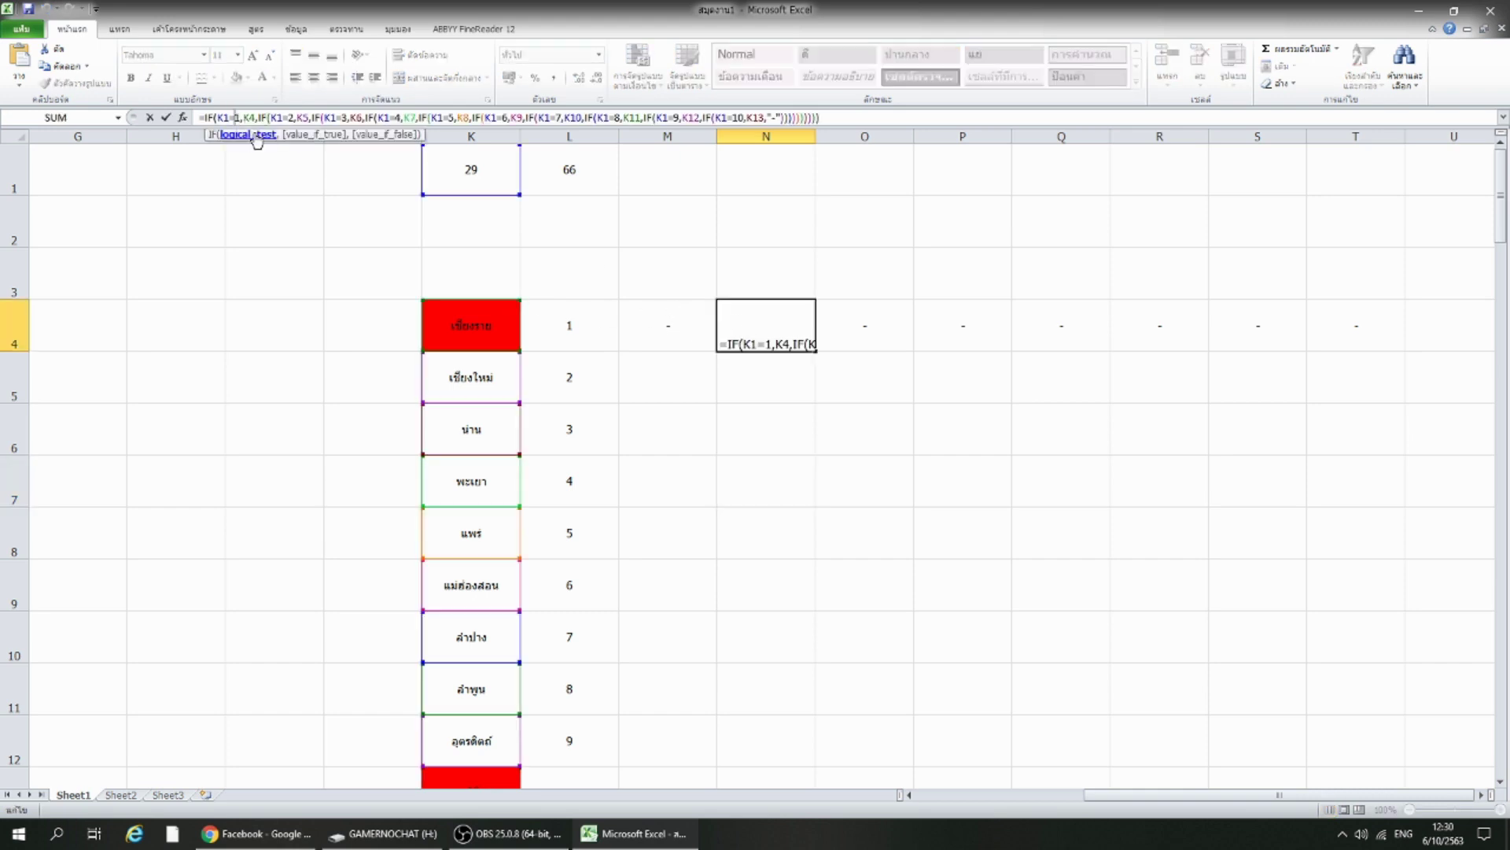
type("1")
key("Right")
key("Right")
key("Right")
type("1")
key("Right")
key("Right")
key("Right")
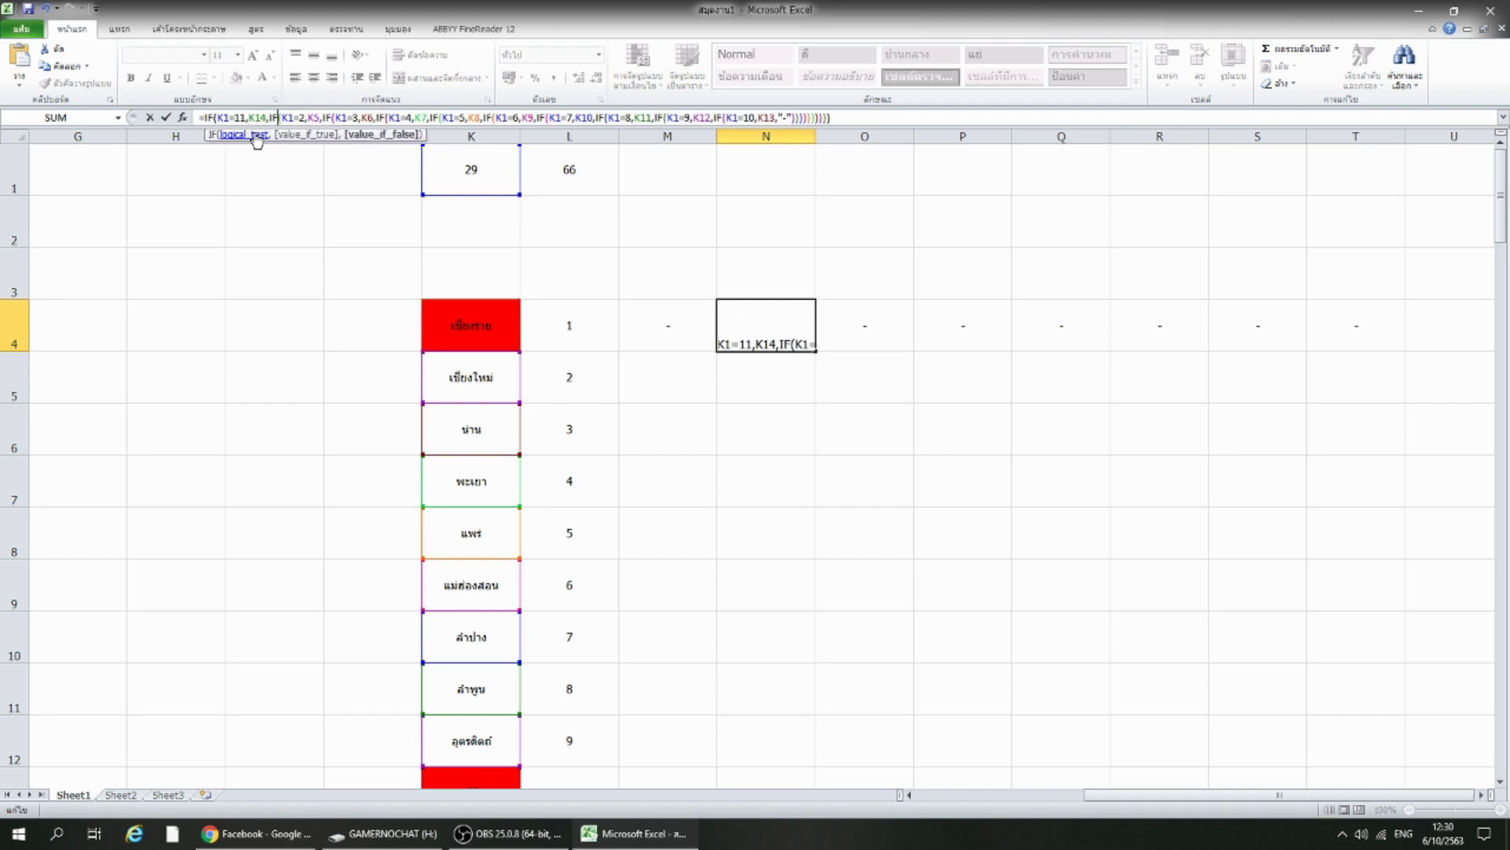
key("Right")
key("Right")
key("Right")
type("1")
key("Right")
key("Right")
key("Right")
type("1")
key("Right")
key("Right")
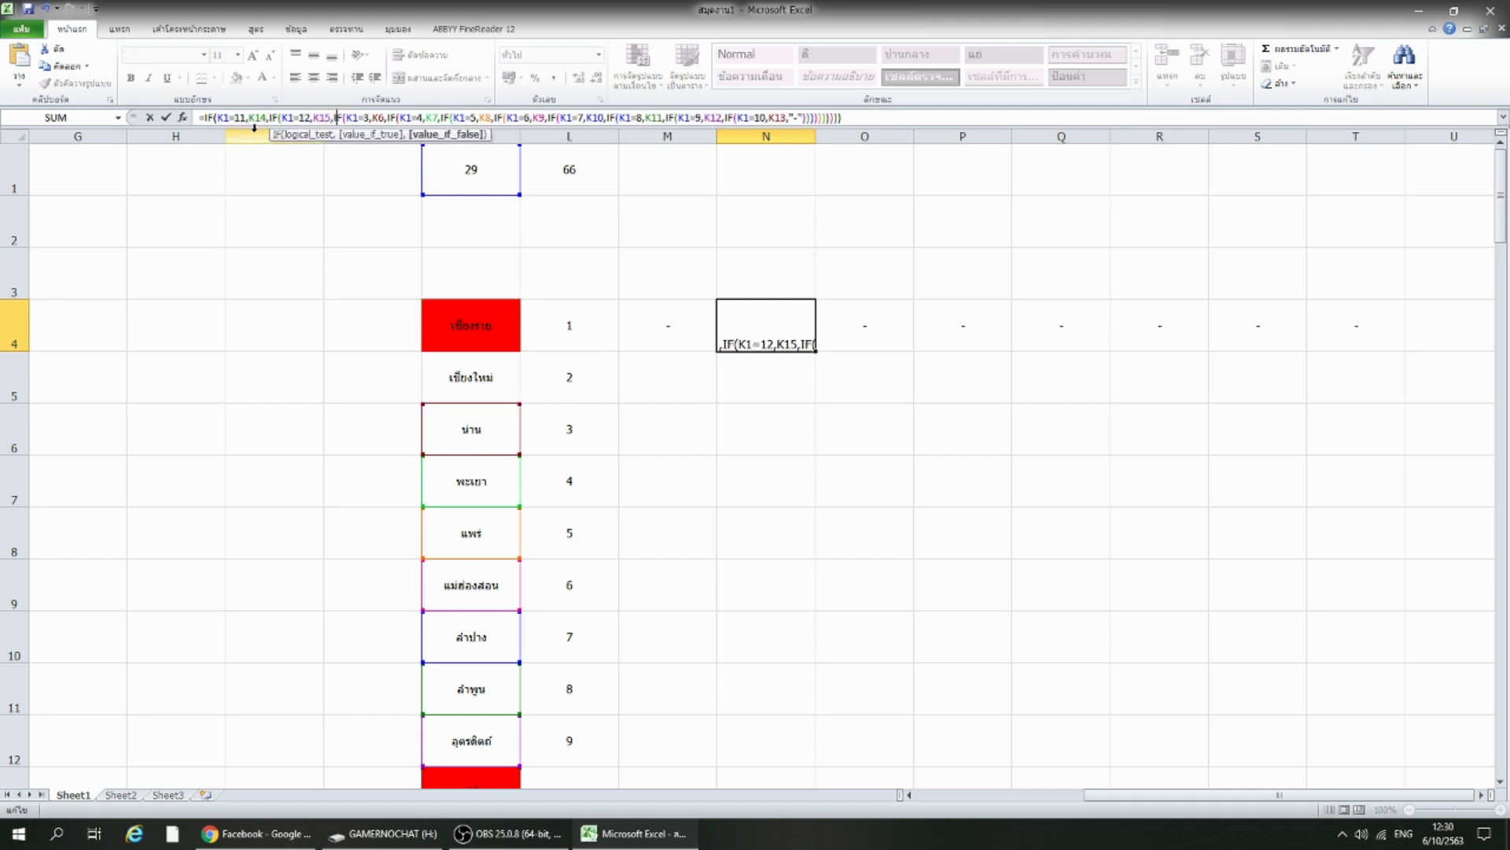
key("Right")
key("Right")
key("Right")
type("1")
key("Right")
key("Right")
key("Right")
type("1")
key("Right")
key("Right")
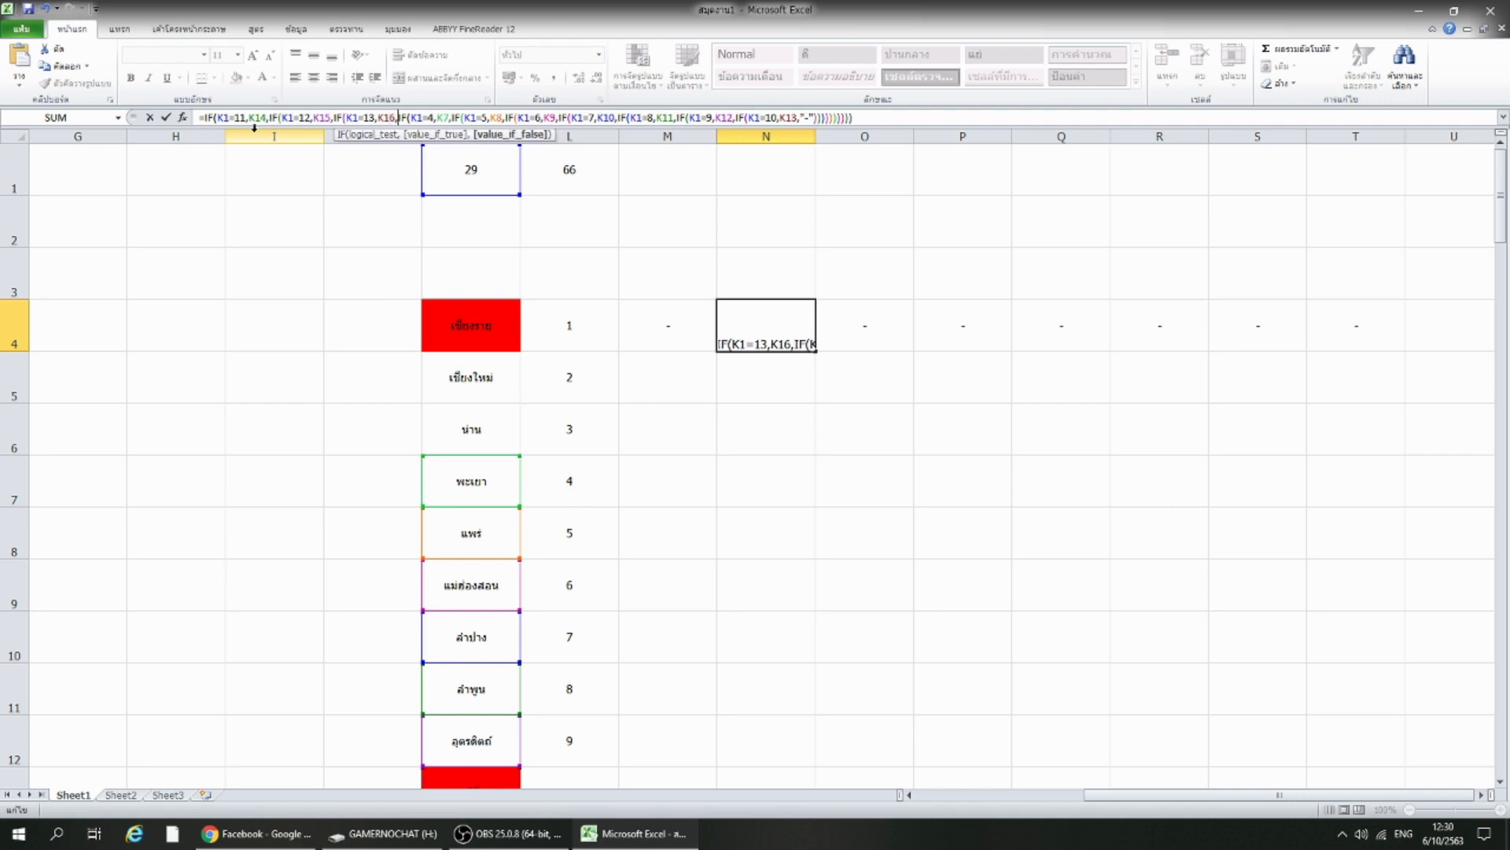
key("Right")
key("Right")
key("Right")
type("1")
key("Right")
key("Right")
key("Right")
type("1")
key("Right")
key("Right")
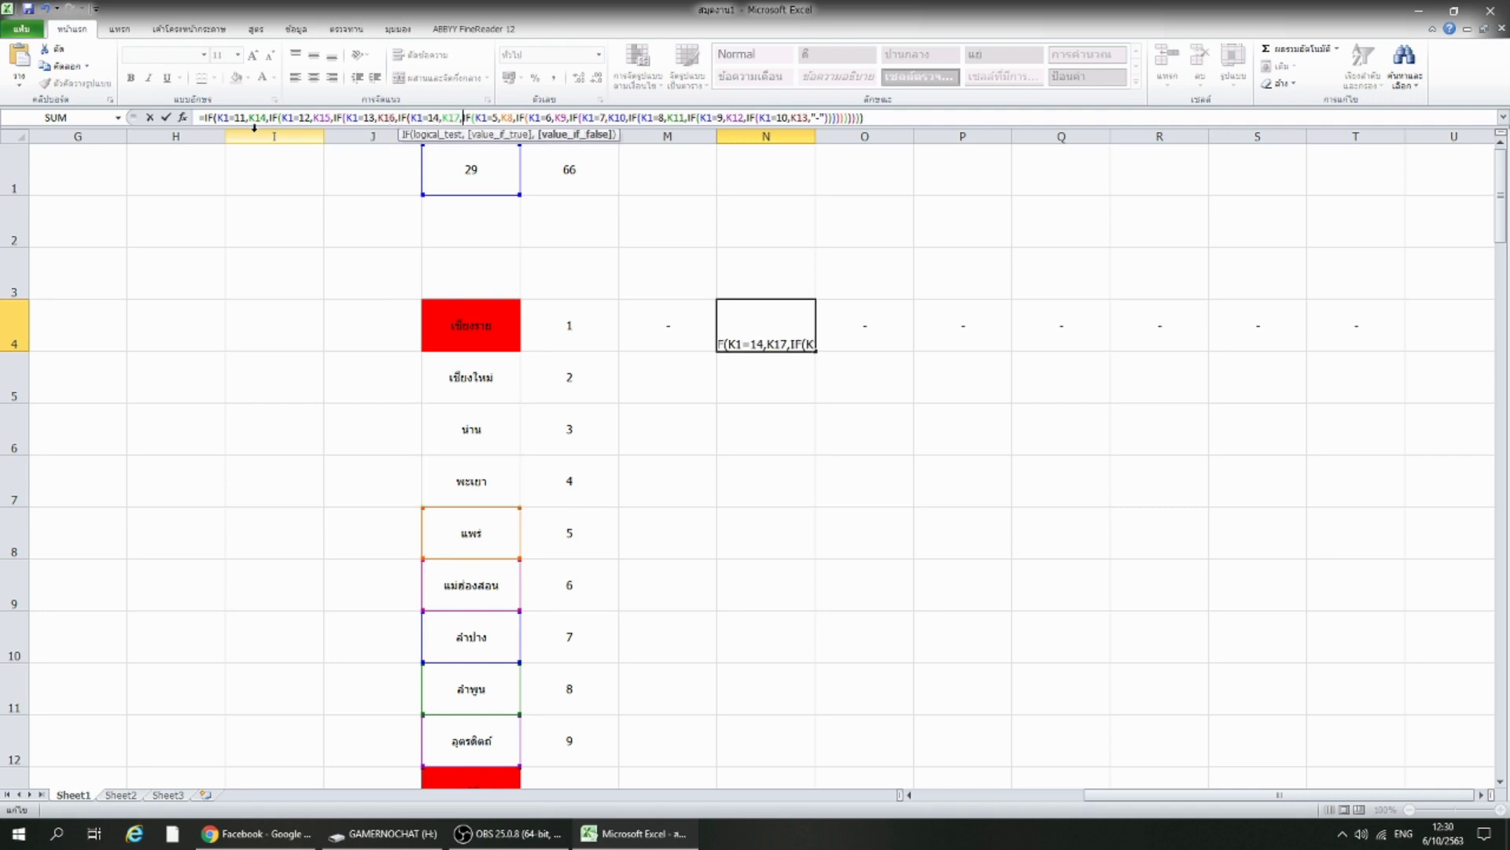
key("Right")
key("Right")
key("Right")
type("1")
key("Right")
key("Right")
key("Right")
type("1")
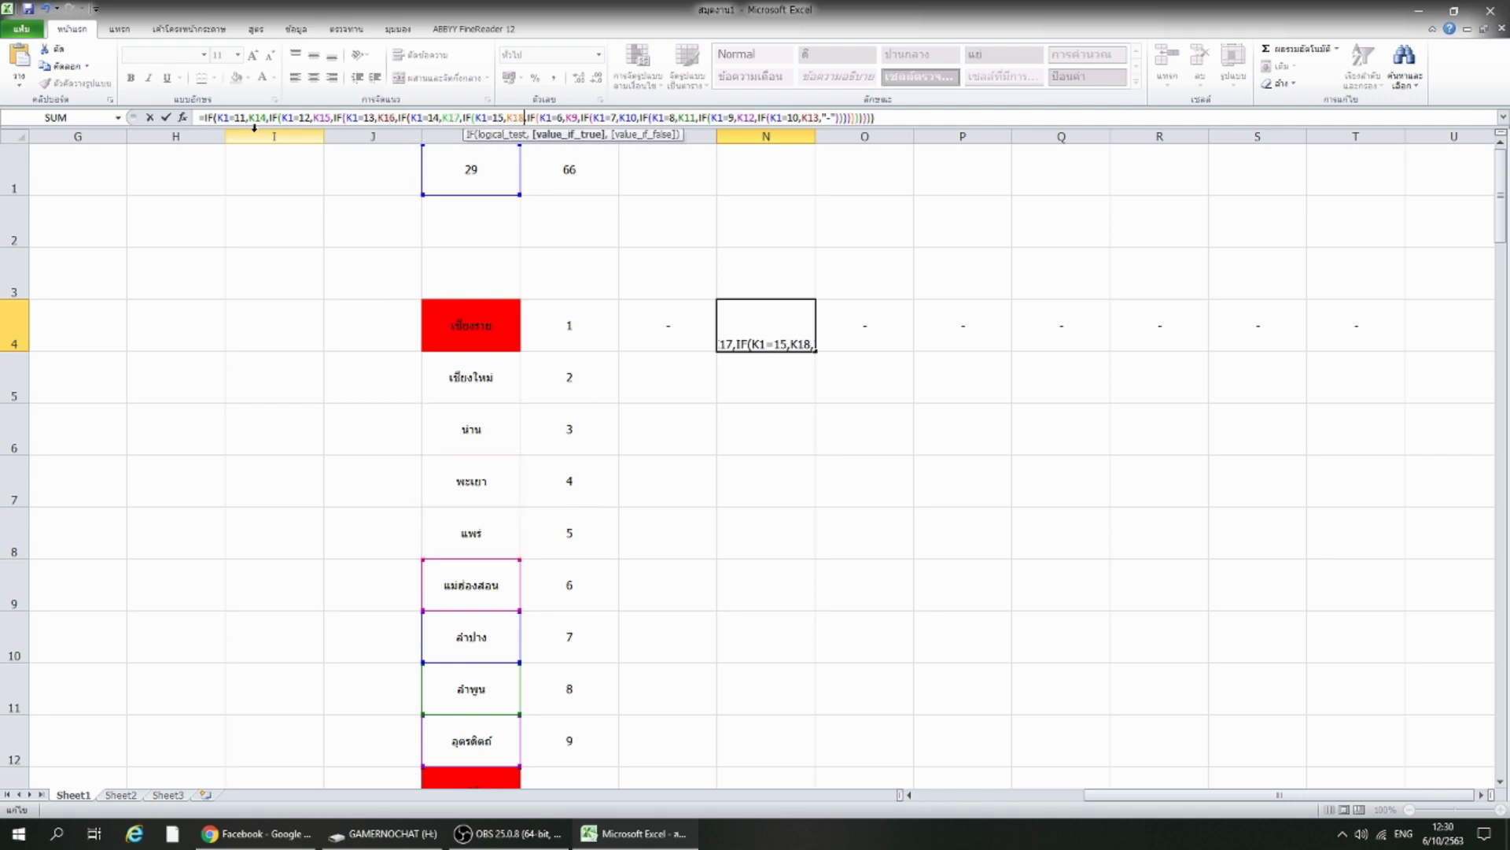
key("Right")
key("Right")
key("Right")
key("Right")
key("Right")
type("1")
key("Right")
key("Right")
key("Right")
type("1")
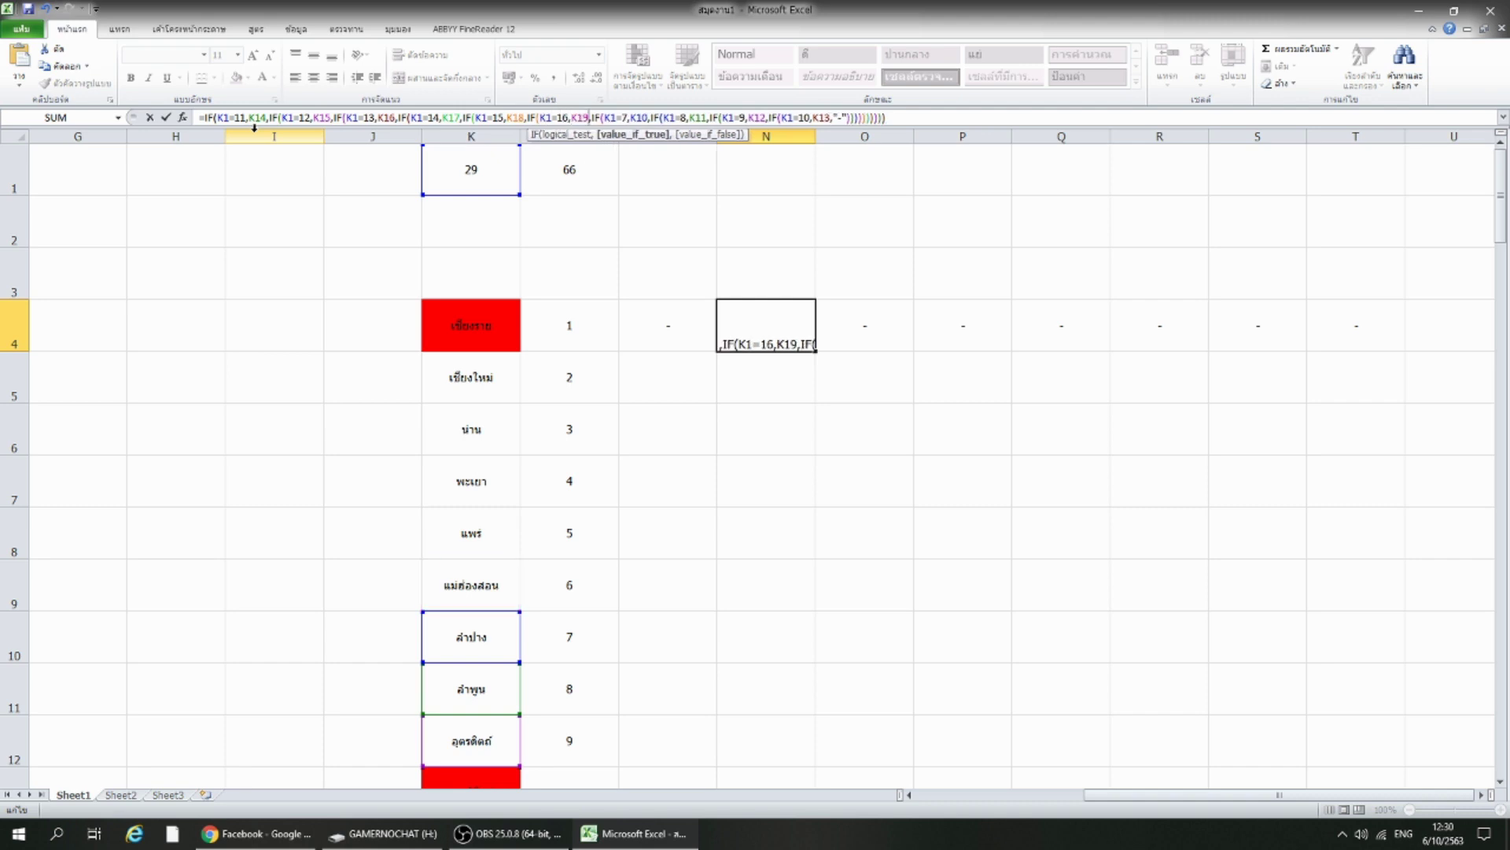
key("Right")
key("Right")
Rewrite the remaining digits so tests run up to K1=20 and results end at K23, then commit.
key("Right")
key("Right")
key("Right")
type("1")
key("Right")
key("Right")
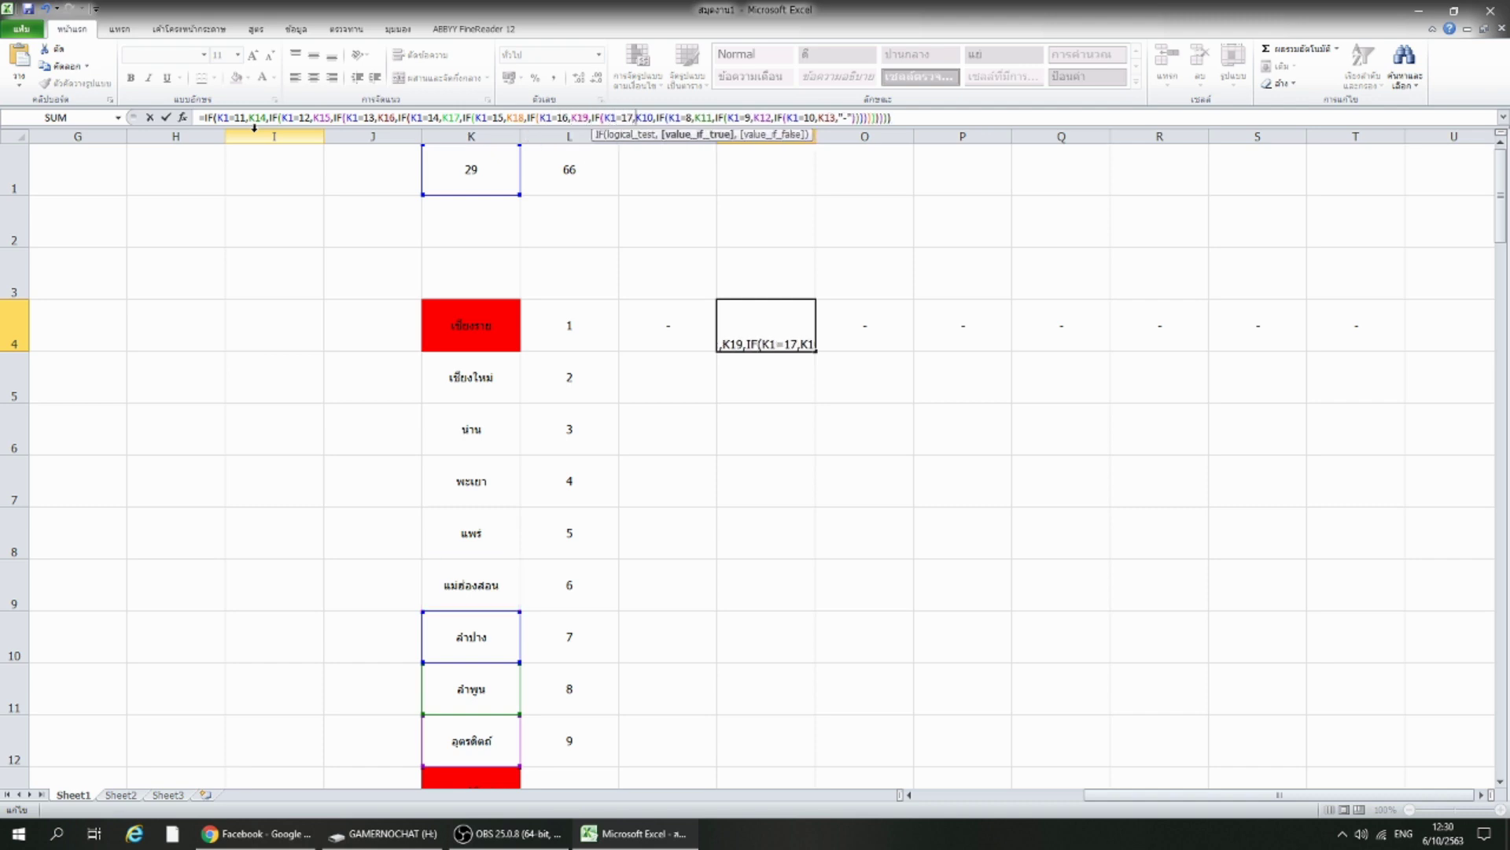
key("Delete")
type("2")
key("Right")
key("Right")
key("Right")
key("Right")
key("Right")
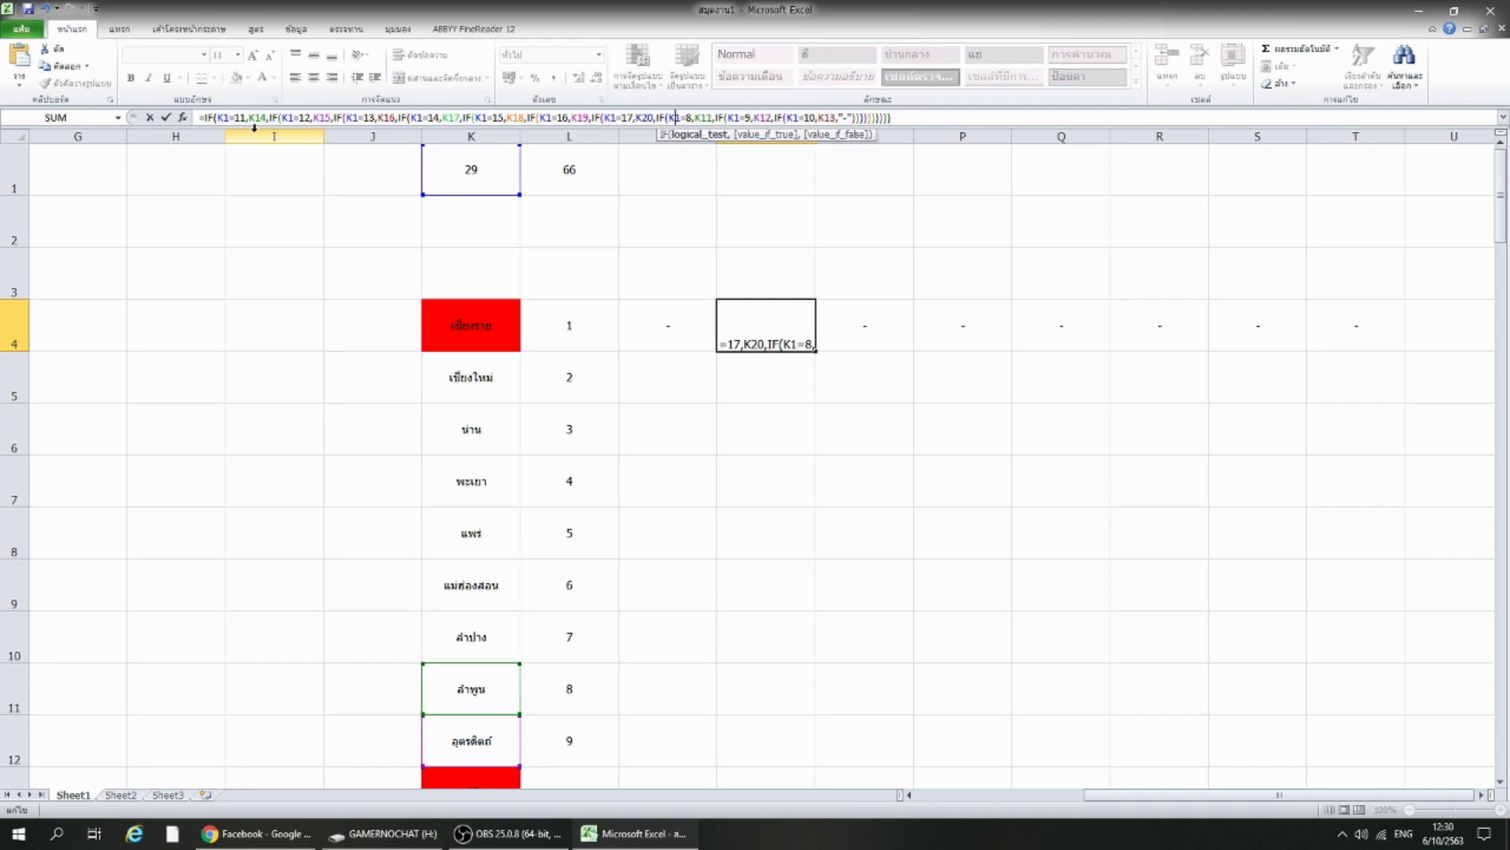
key("Right")
key("Right")
type("1")
key("Right")
key("Right")
key("Right")
key("Delete")
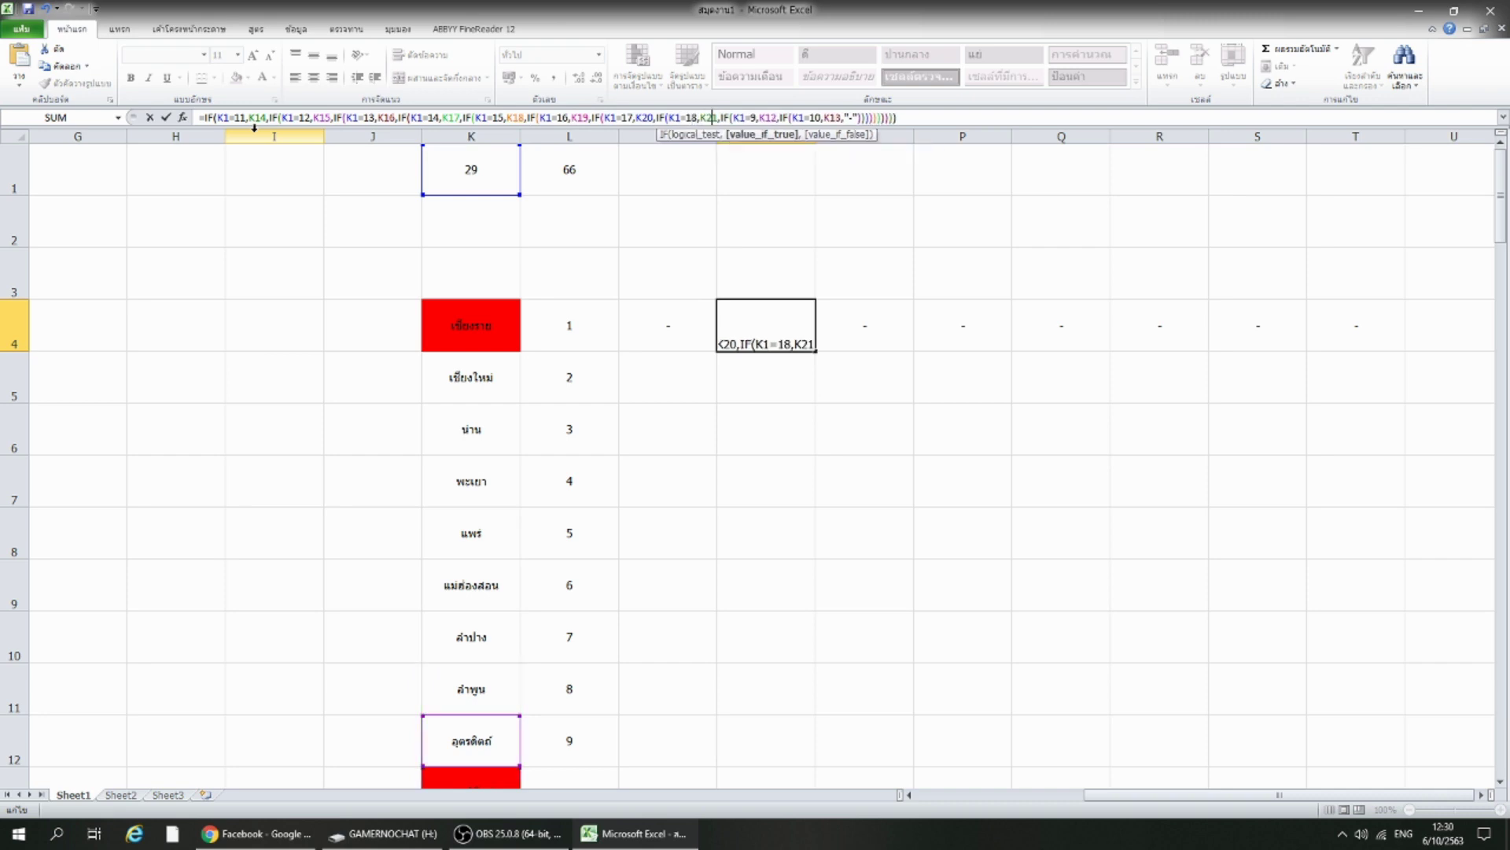
type("2")
key("Right")
key("Right")
key("Right")
key("Right")
key("Right")
key("Right")
type("1")
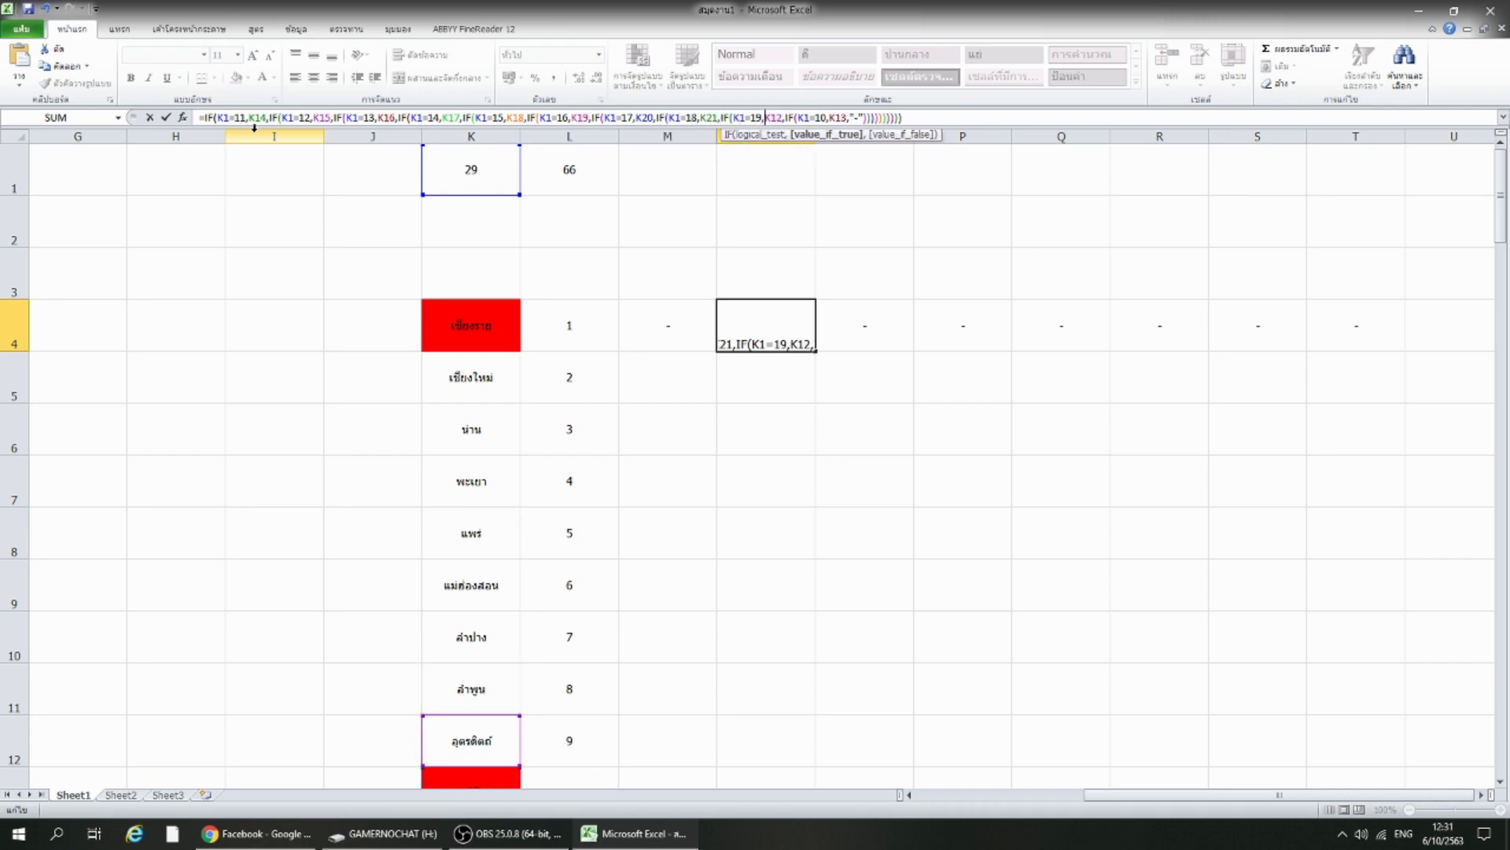
key("Right")
key("Right")
key("Right")
key("Delete")
type("2")
key("Right")
key("Right")
key("Right")
key("Right")
key("Right")
key("Right")
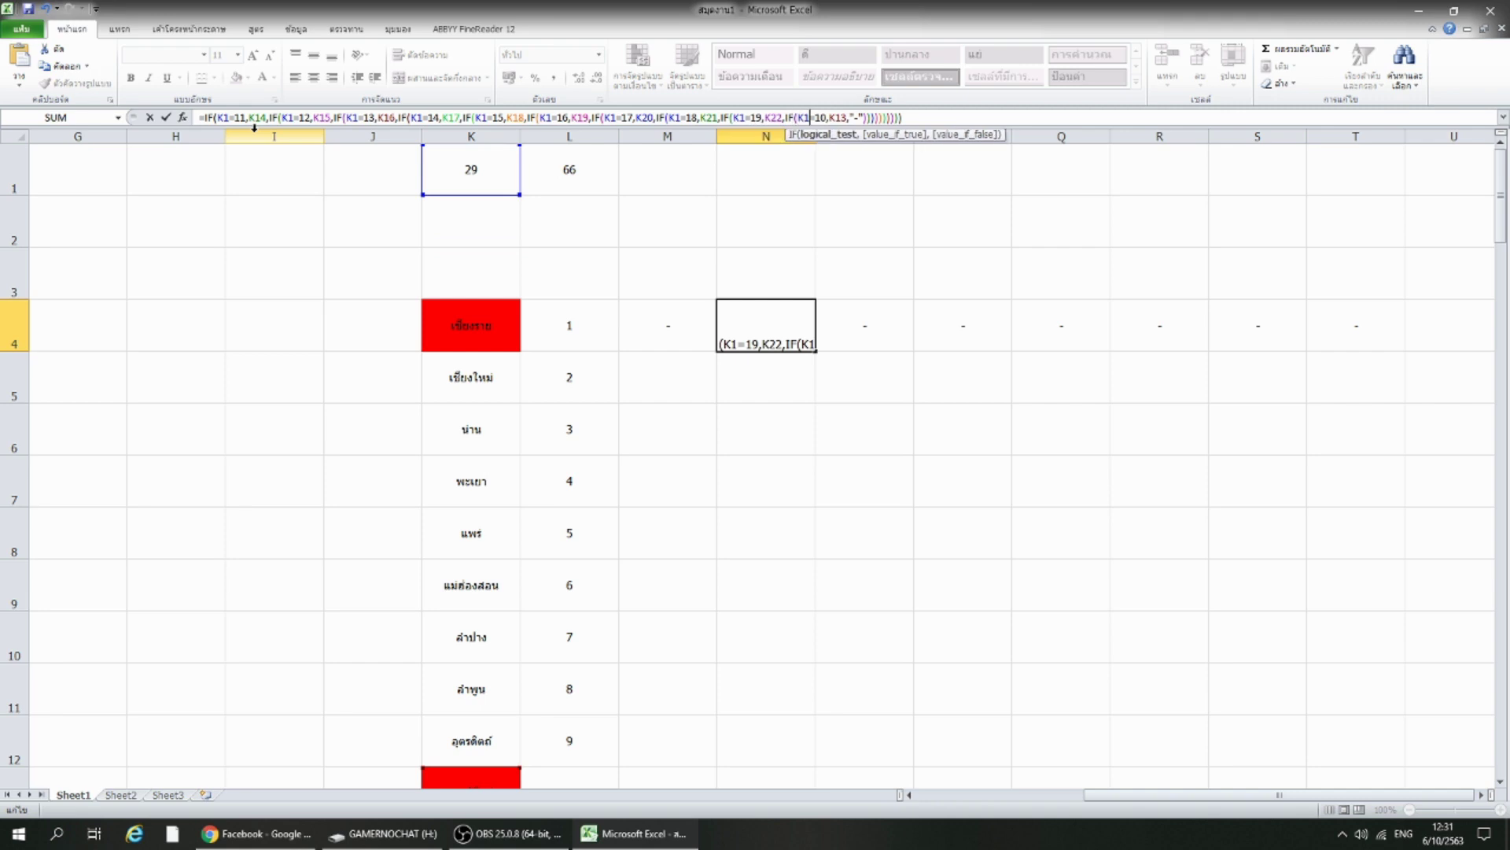
key("Delete")
type("2")
key("Right")
key("Right")
key("Delete")
type("2")
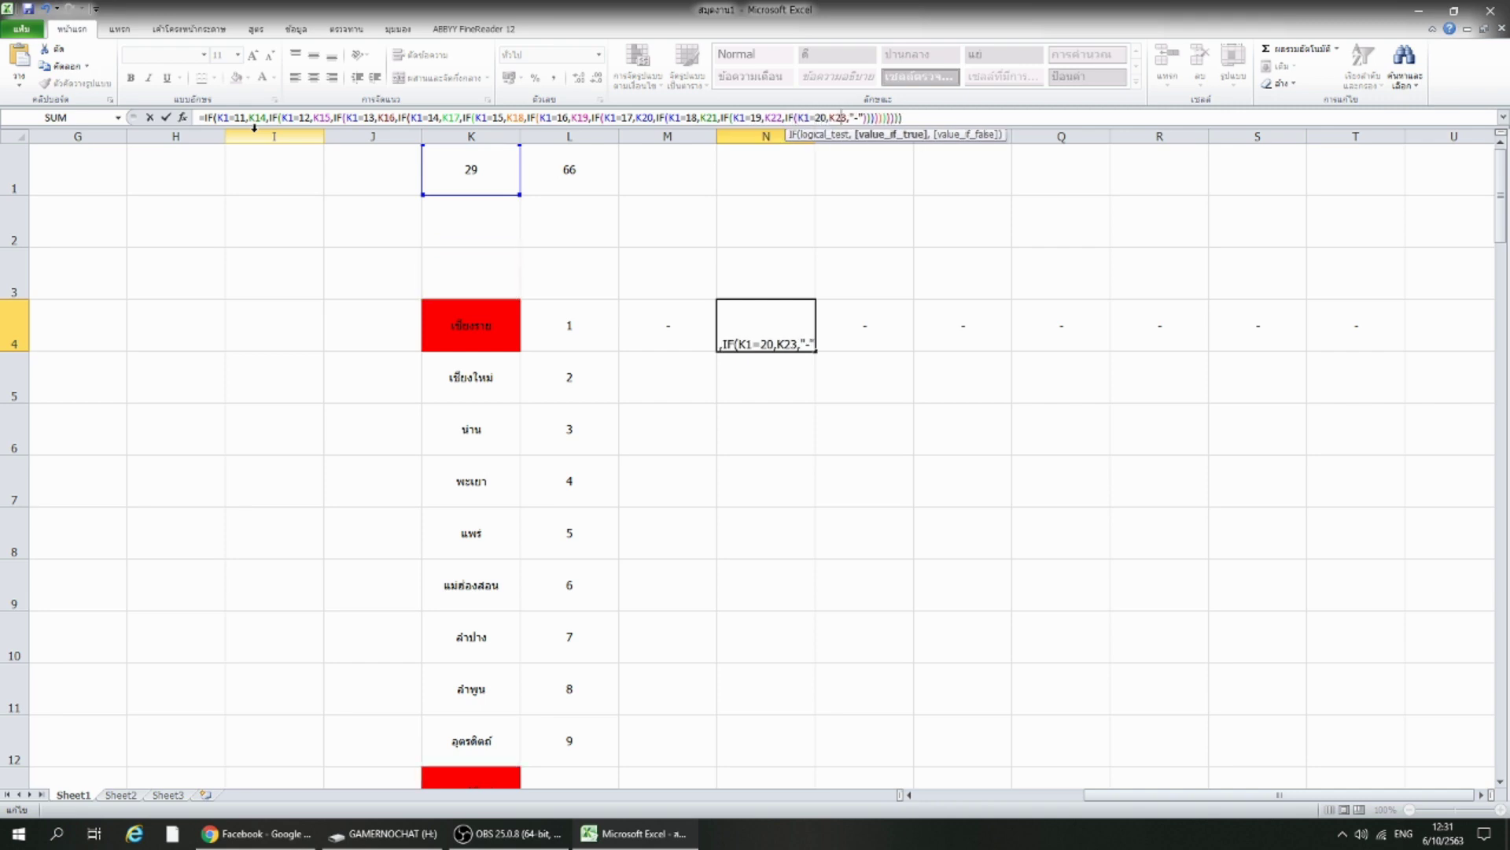
key("Return")
In T4's nested IF, change the tests to K1=71 onward and results to K74 onward.
left_click(854, 329)
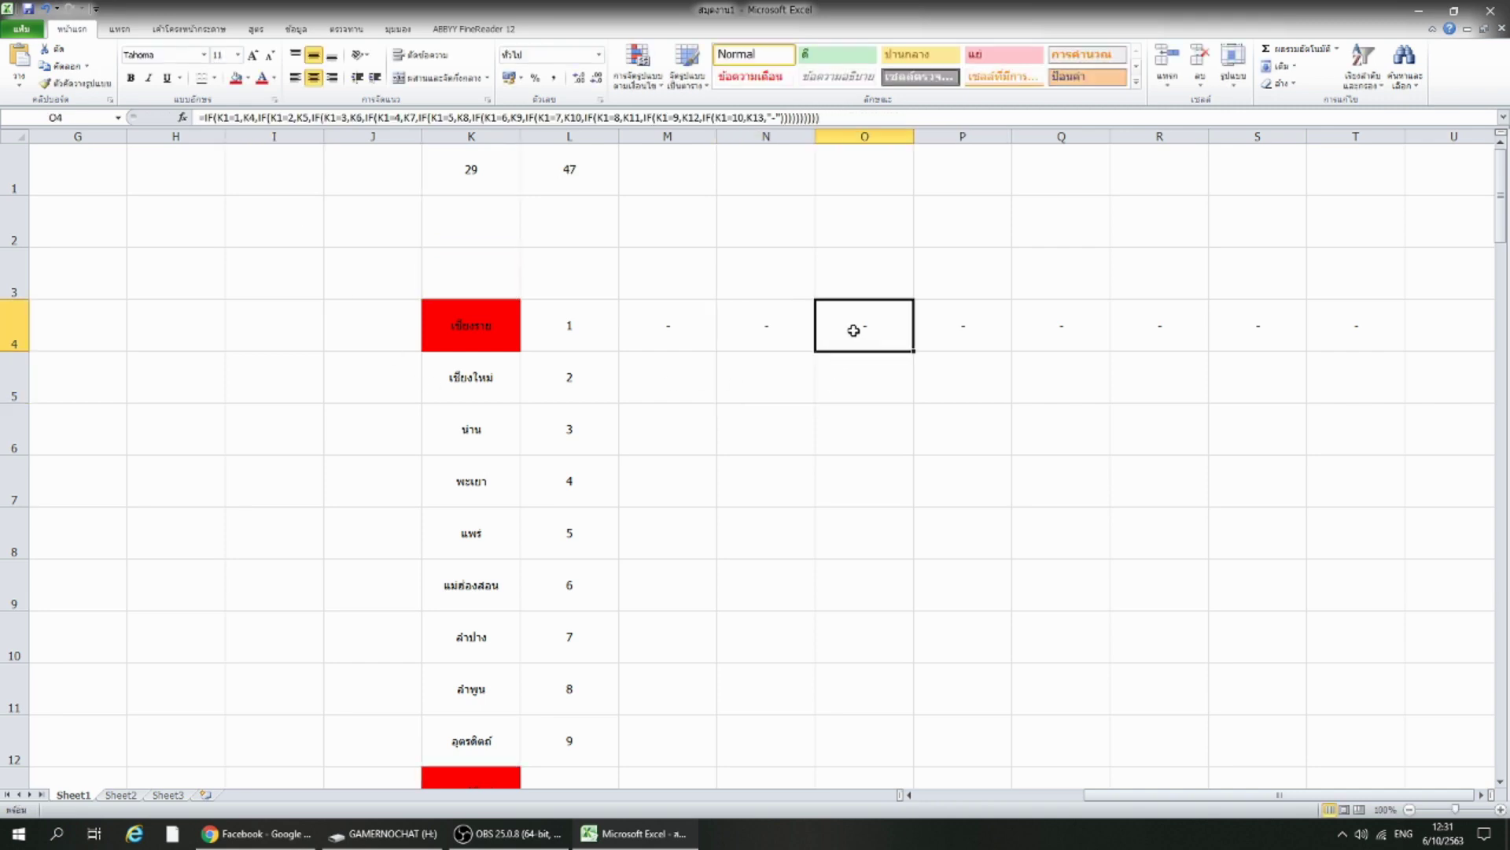
left_click(956, 321)
left_click(1038, 318)
left_click(1147, 328)
left_click(1246, 334)
left_click(1341, 332)
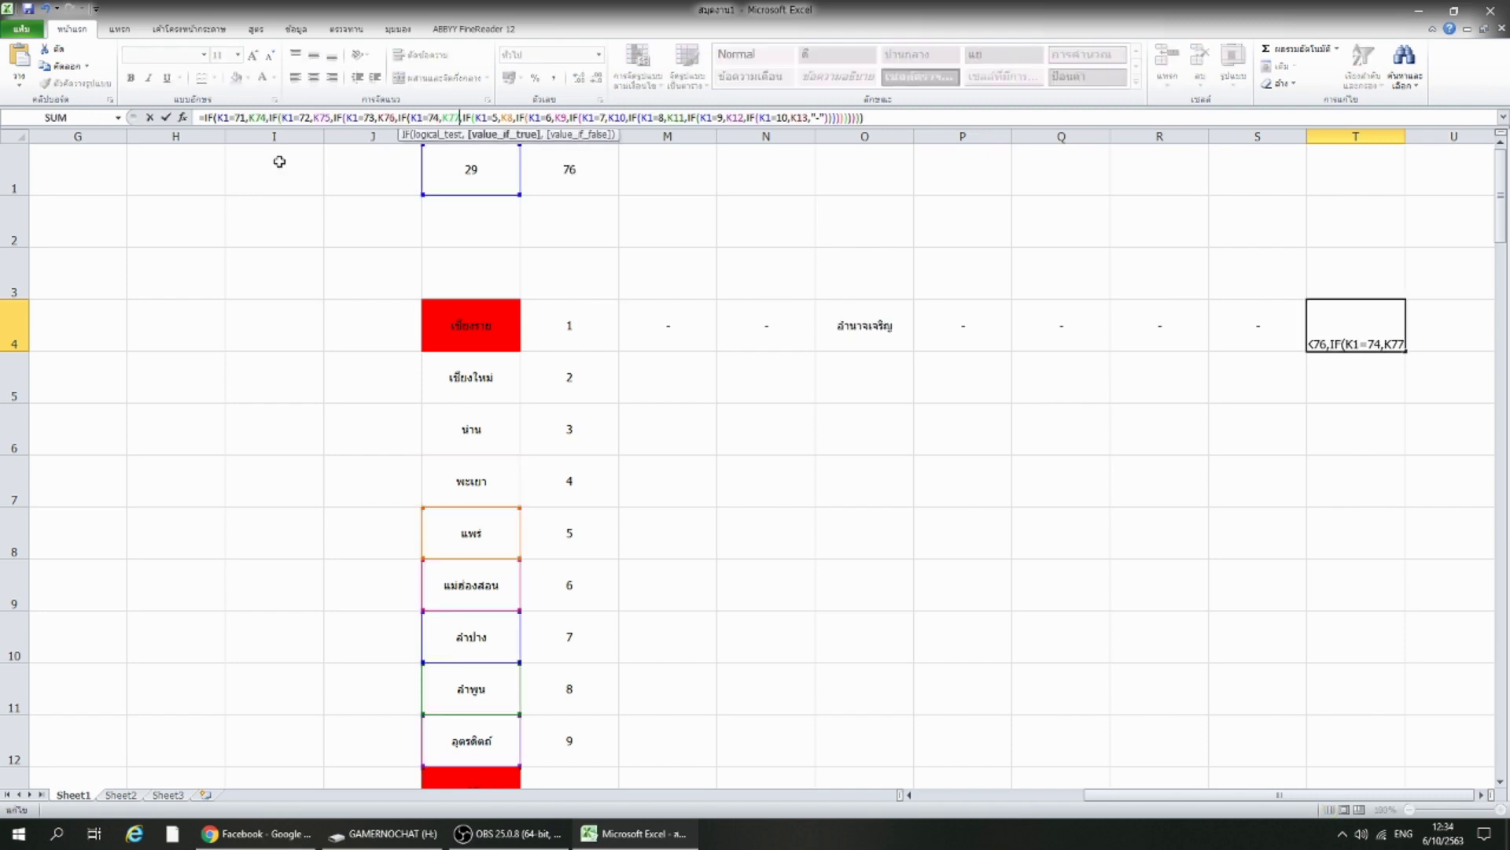
key("Right")
key("Right")
key("Right")
type("7")
key("Right")
key("Right")
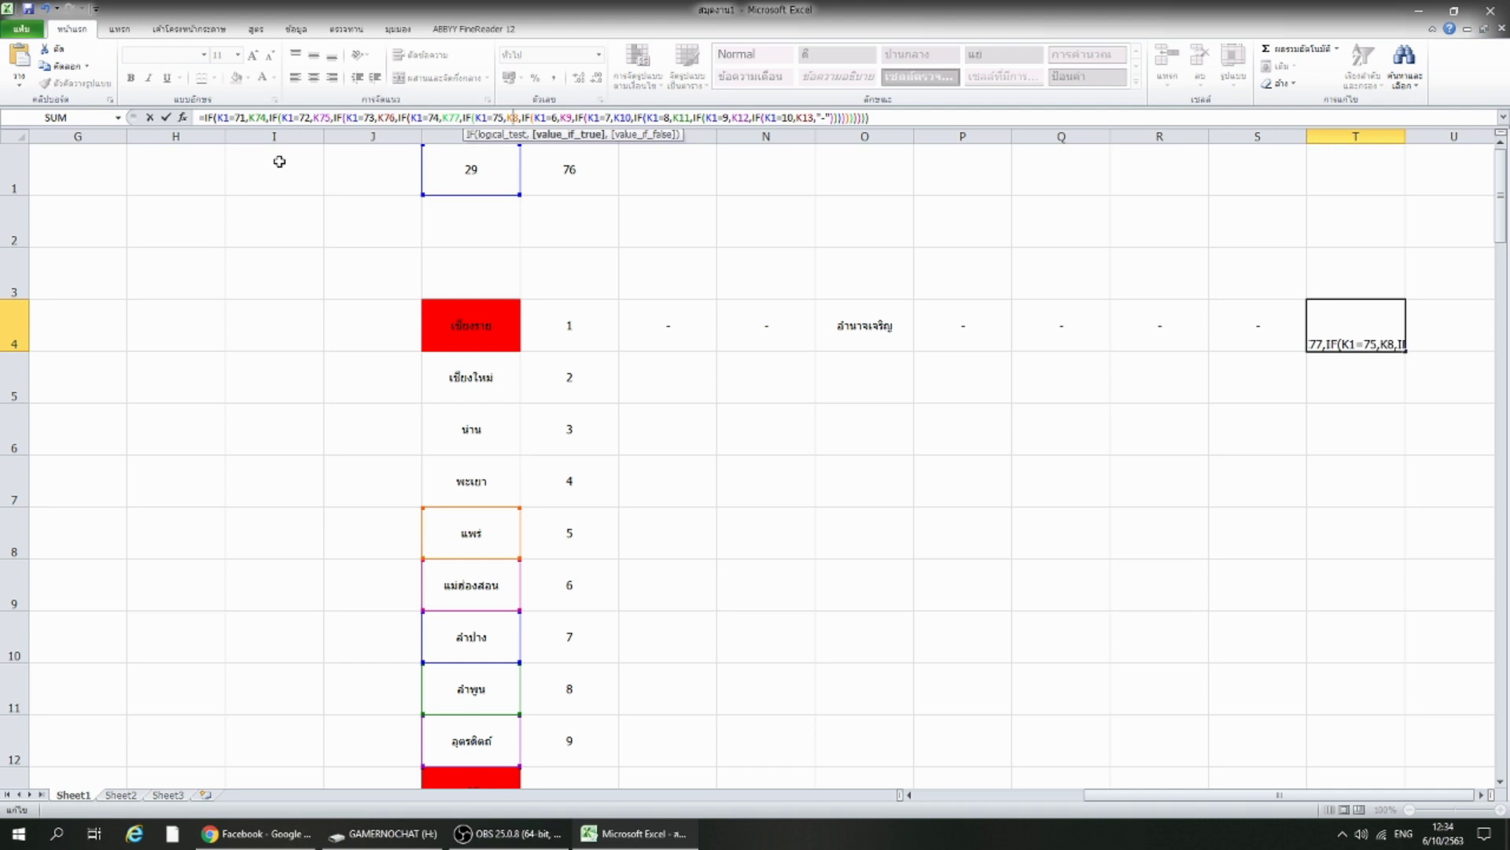
type("7")
key("Right")
key("Right")
key("Right")
key("Right")
key("Right")
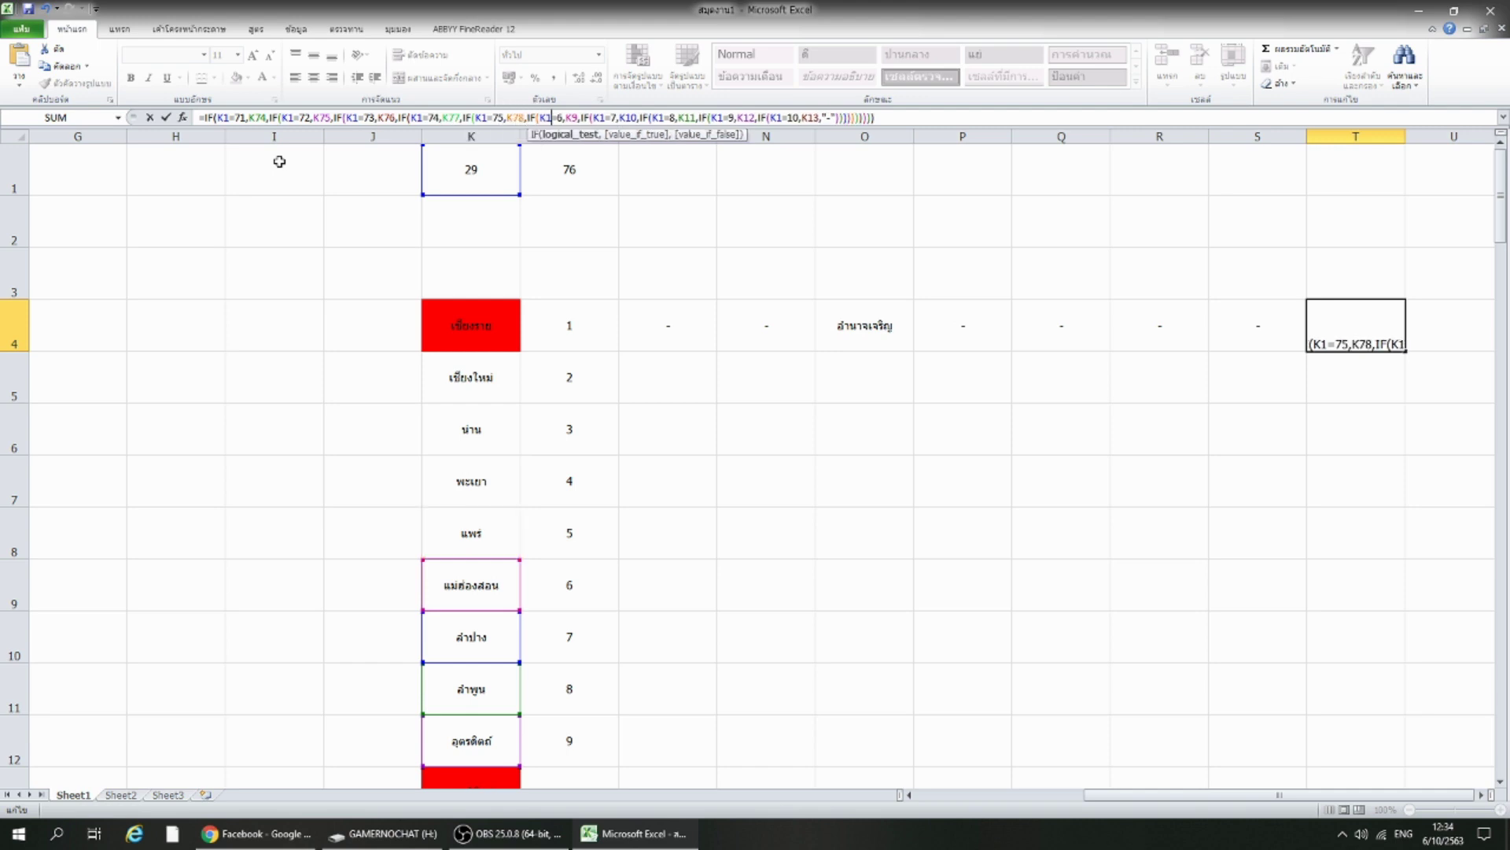
key("Right")
type("7")
key("Right")
key("Right")
key("Right")
type("7")
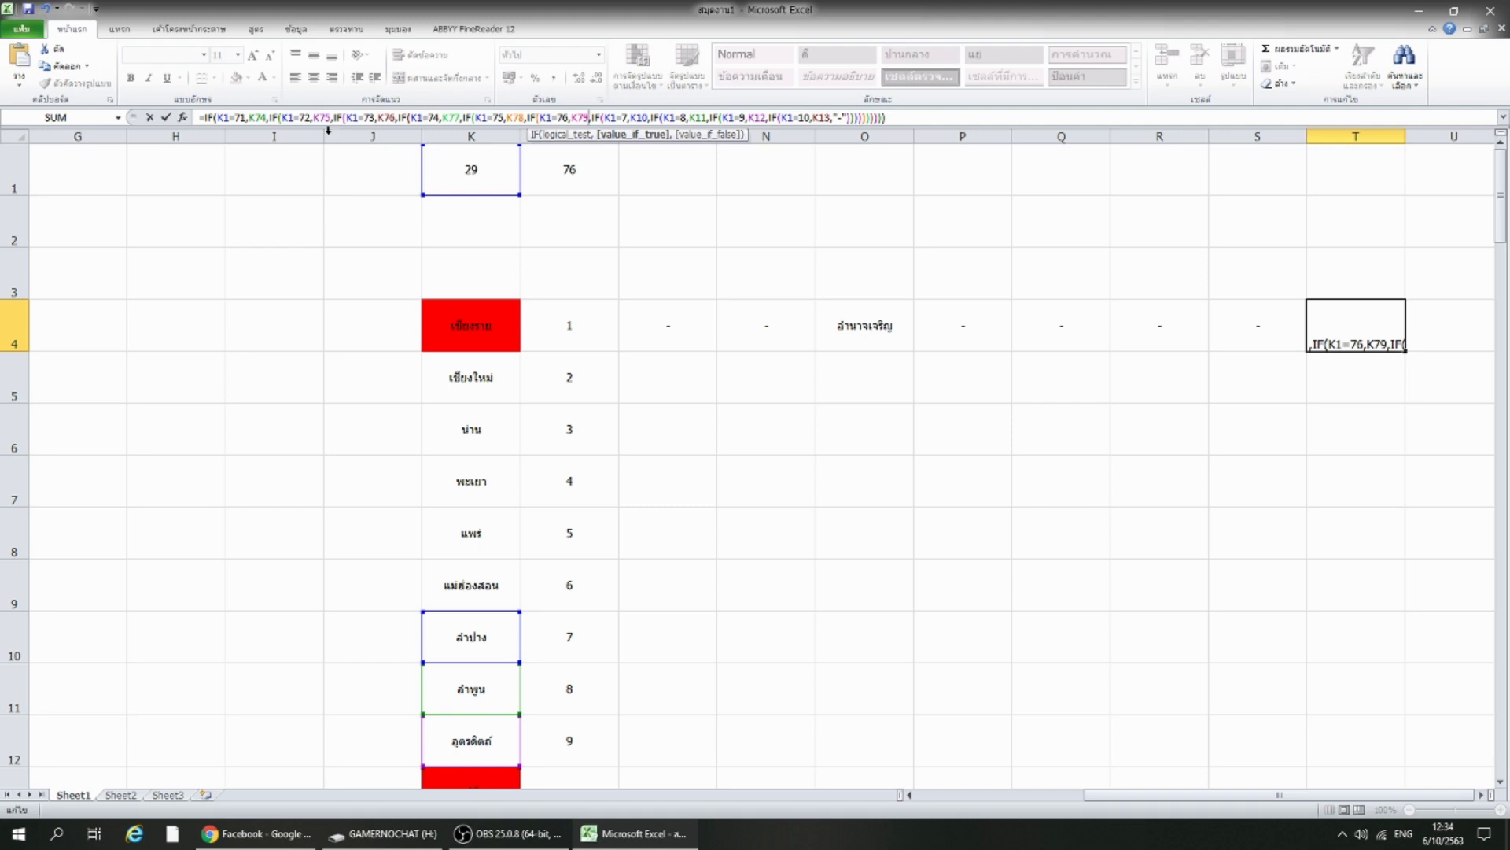
Delete the leftover IF conditions from T4's formula and commit it.
left_click(836, 120, "shift")
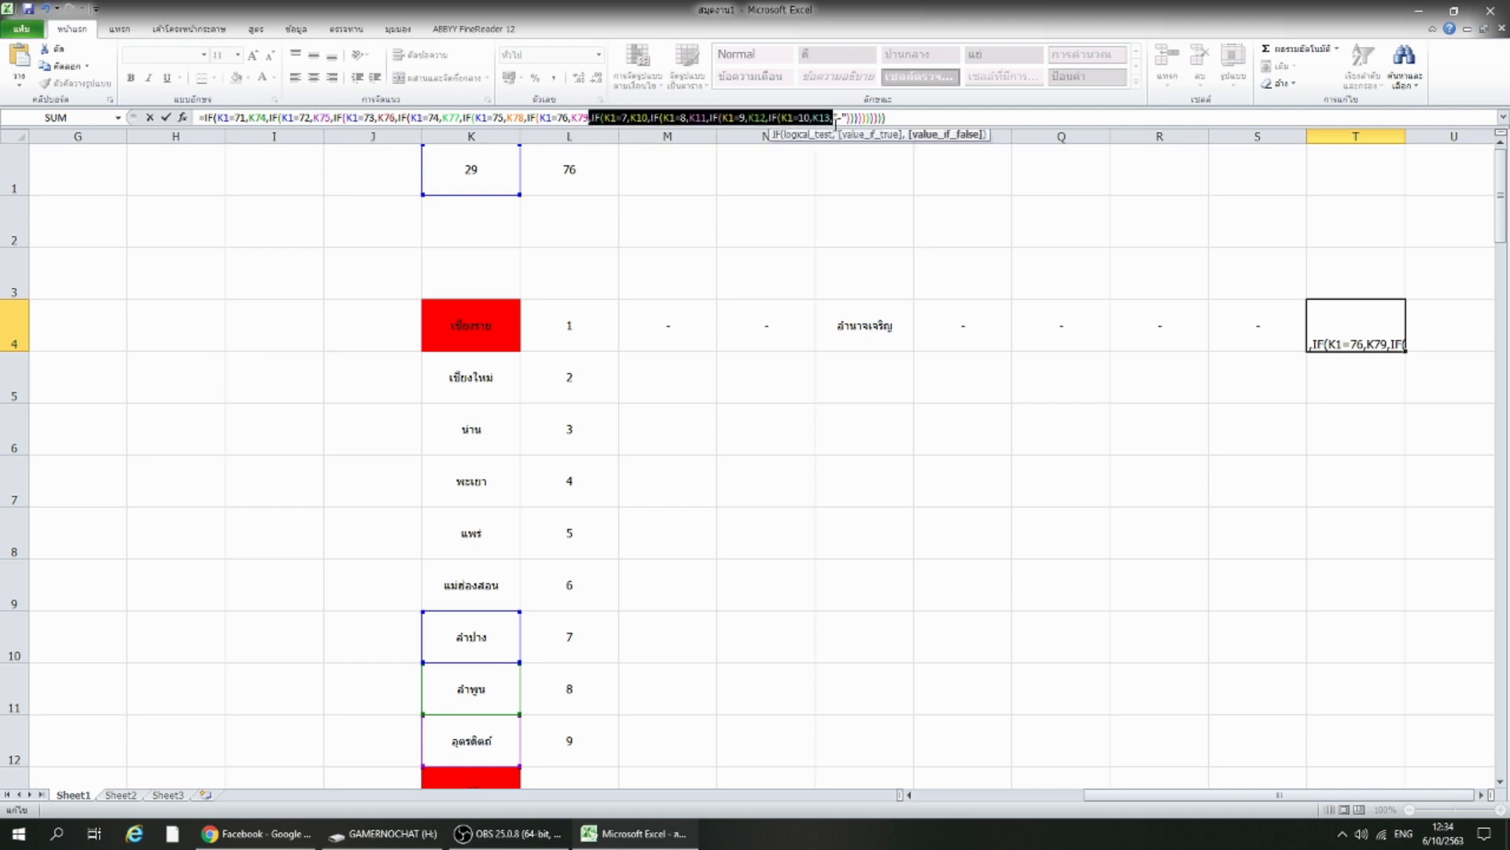
key("Delete")
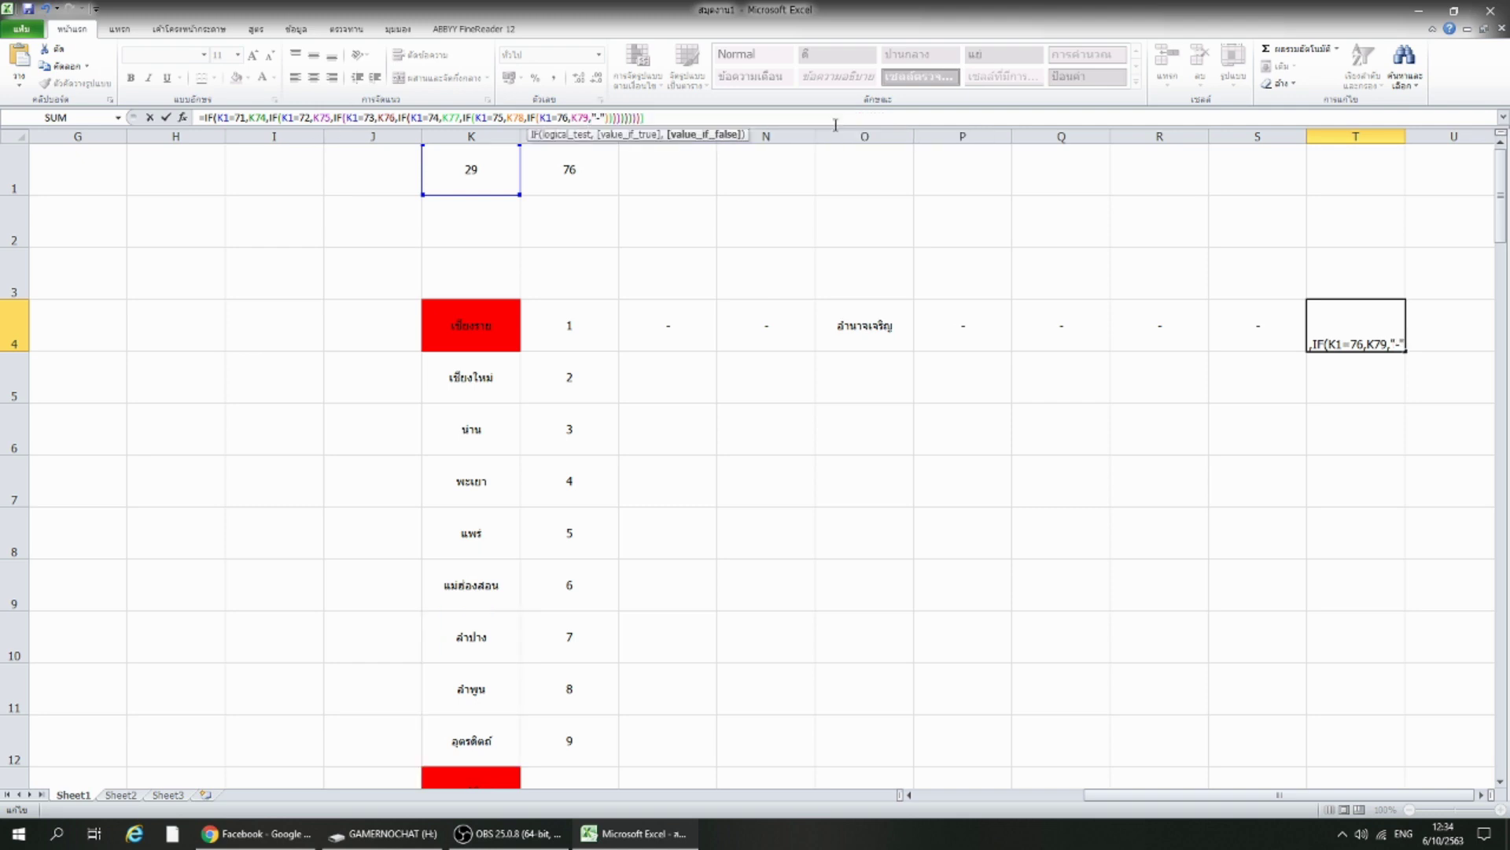
key("Right")
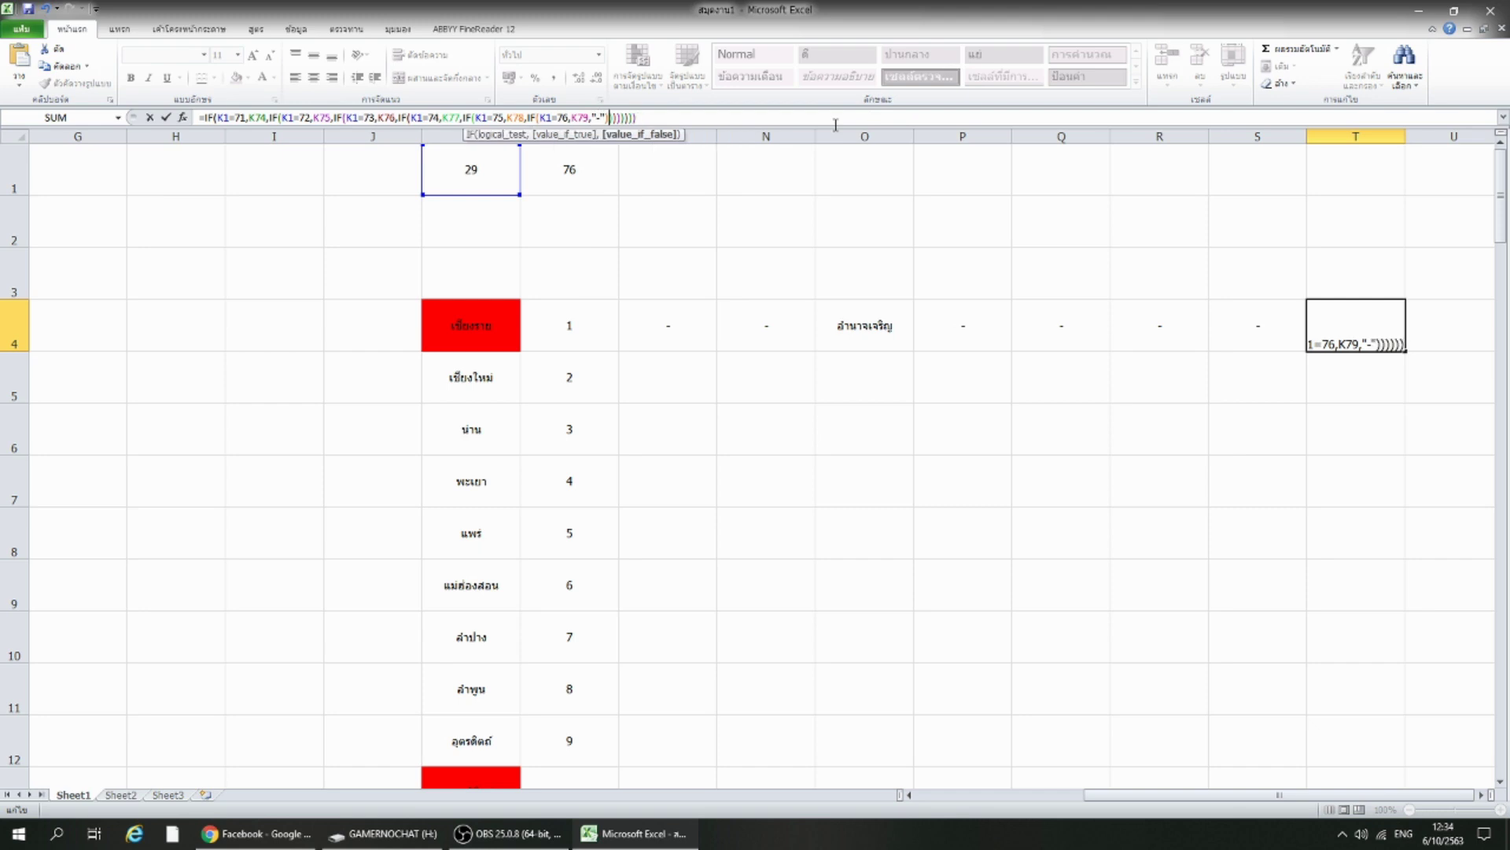
key("Return")
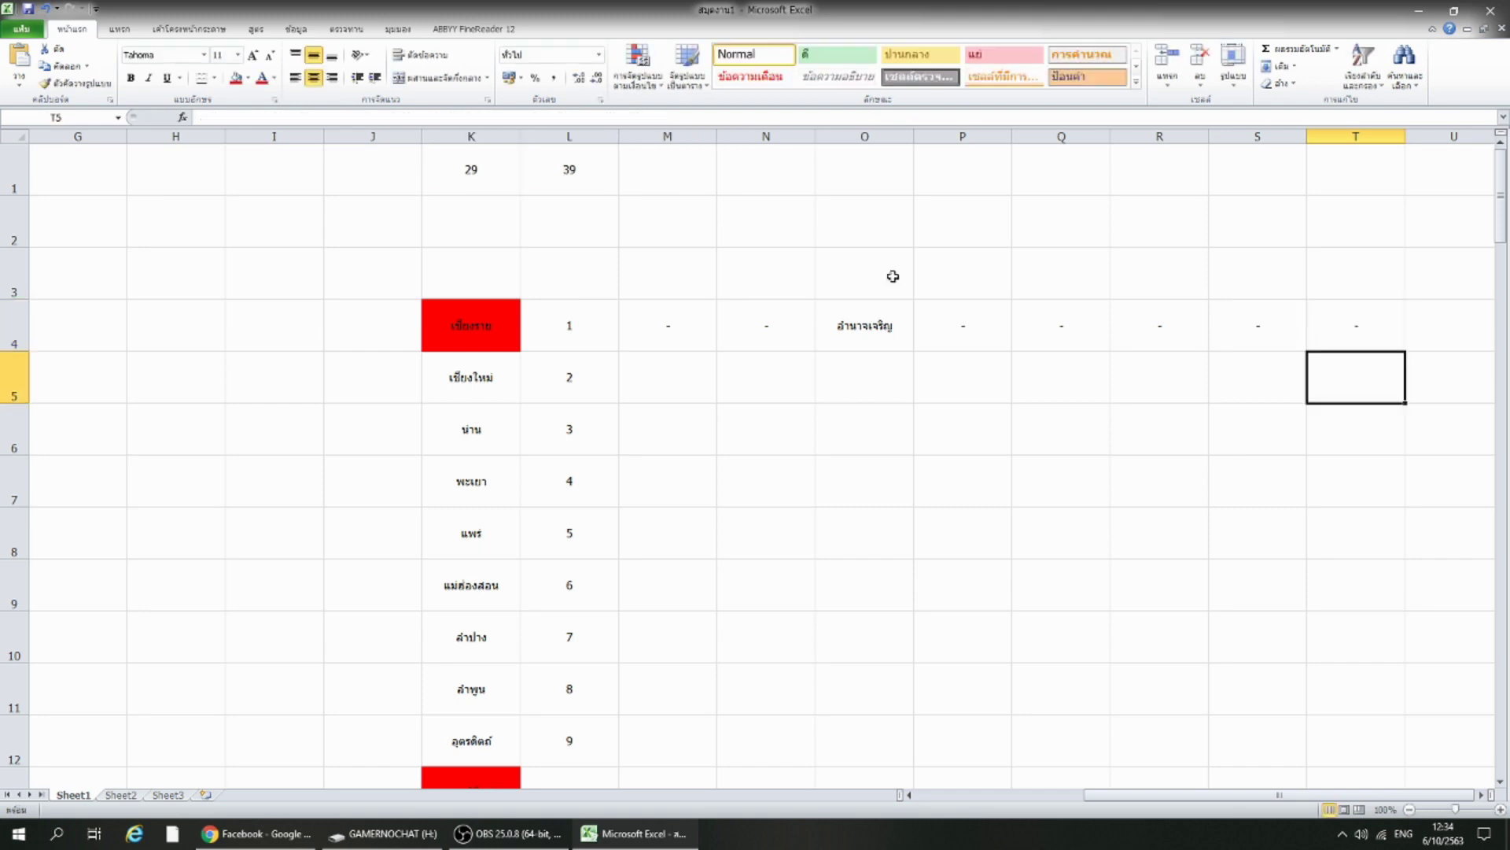
Check that O4 shows อำนาจเจริญ, matching province number 29 in the list.
left_click(995, 519)
left_click_drag(681, 340, 1278, 357)
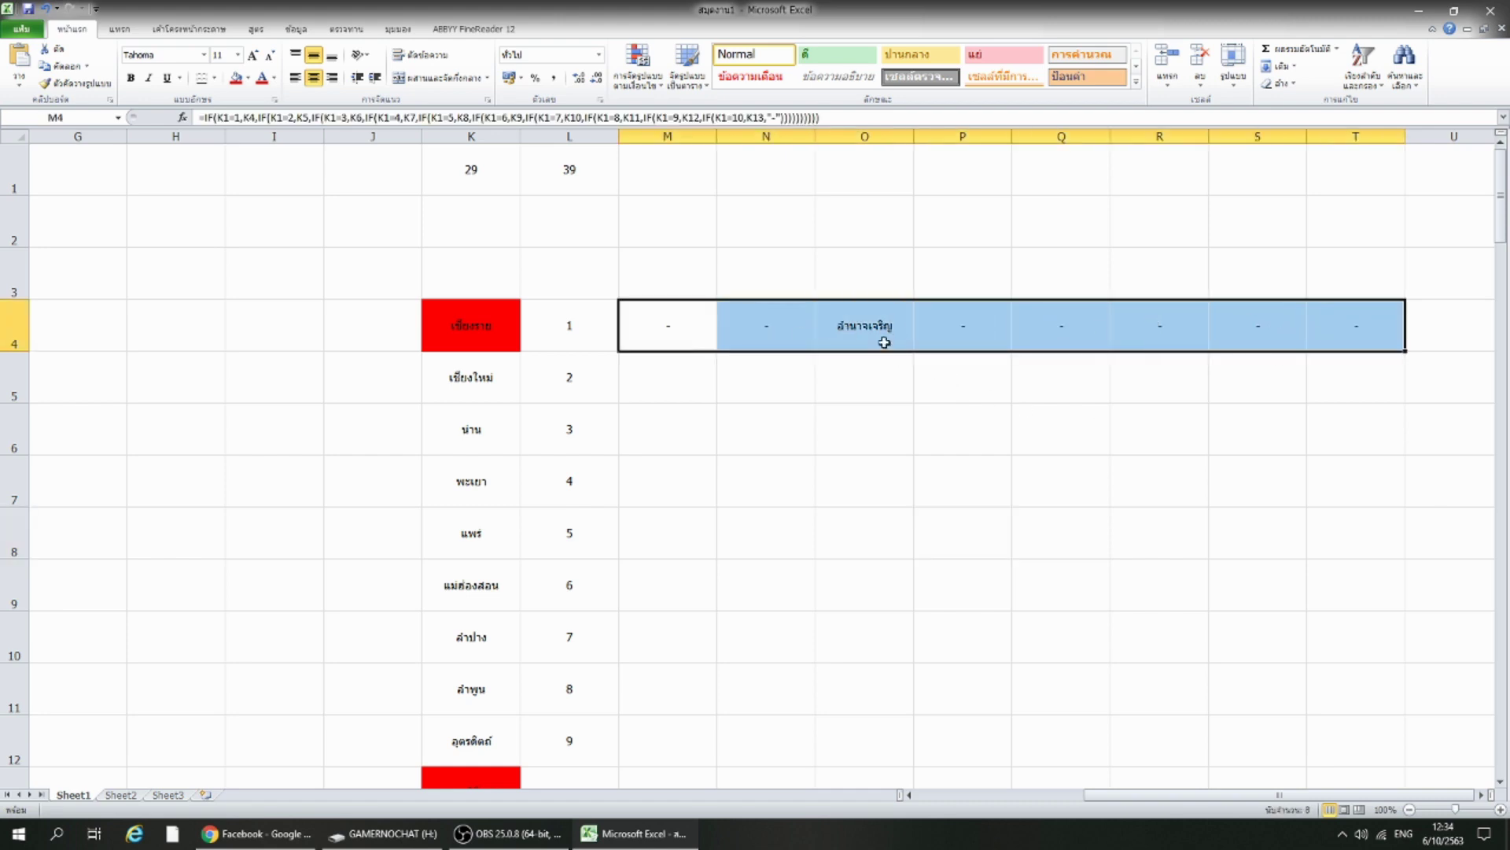
left_click(886, 379)
left_click(870, 342)
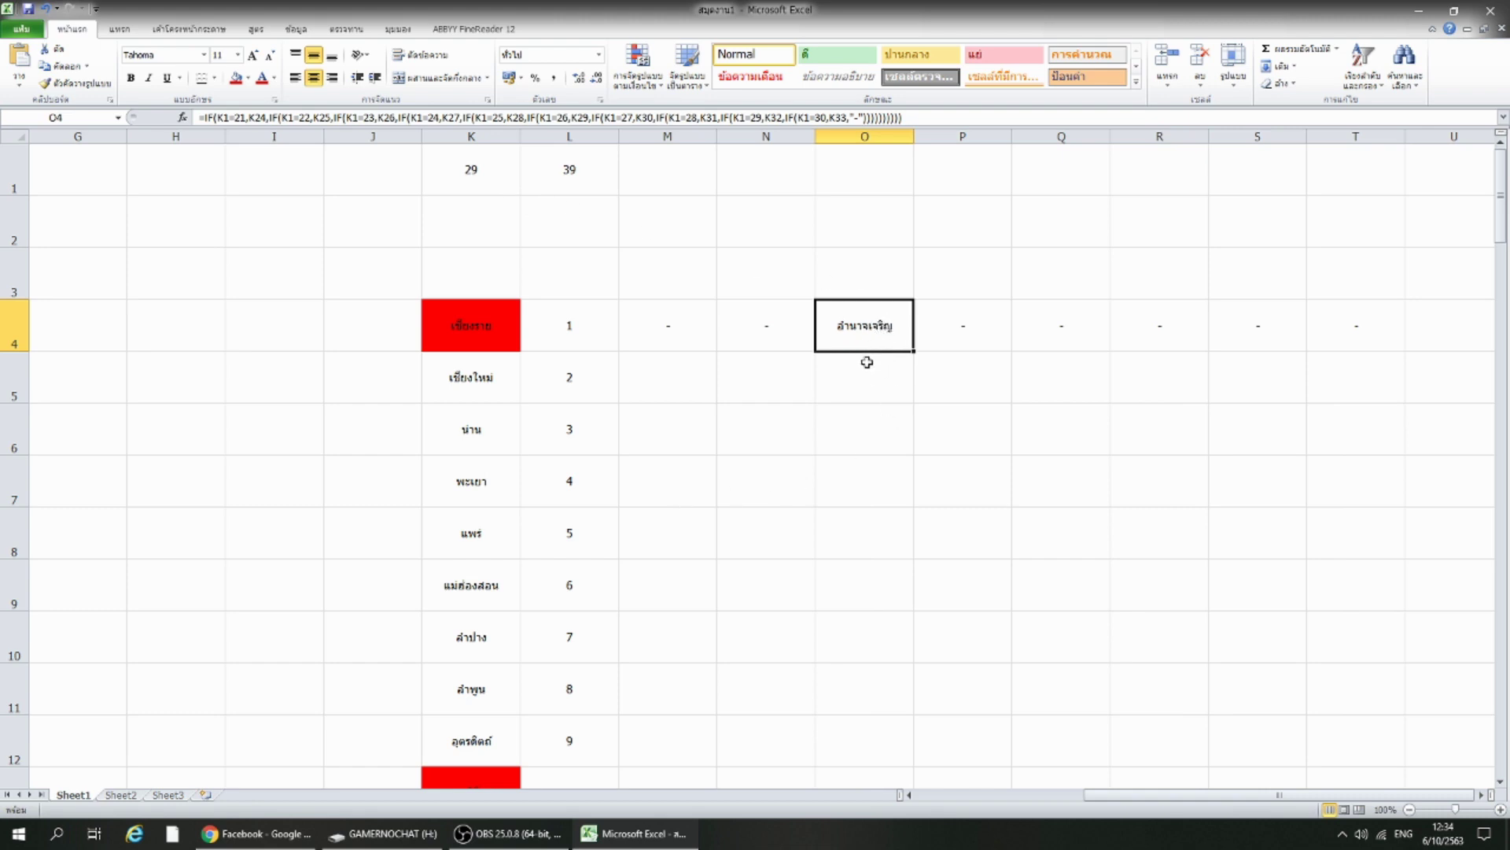
scroll(545, 405, "down", 4)
scroll(545, 405, "down", 3)
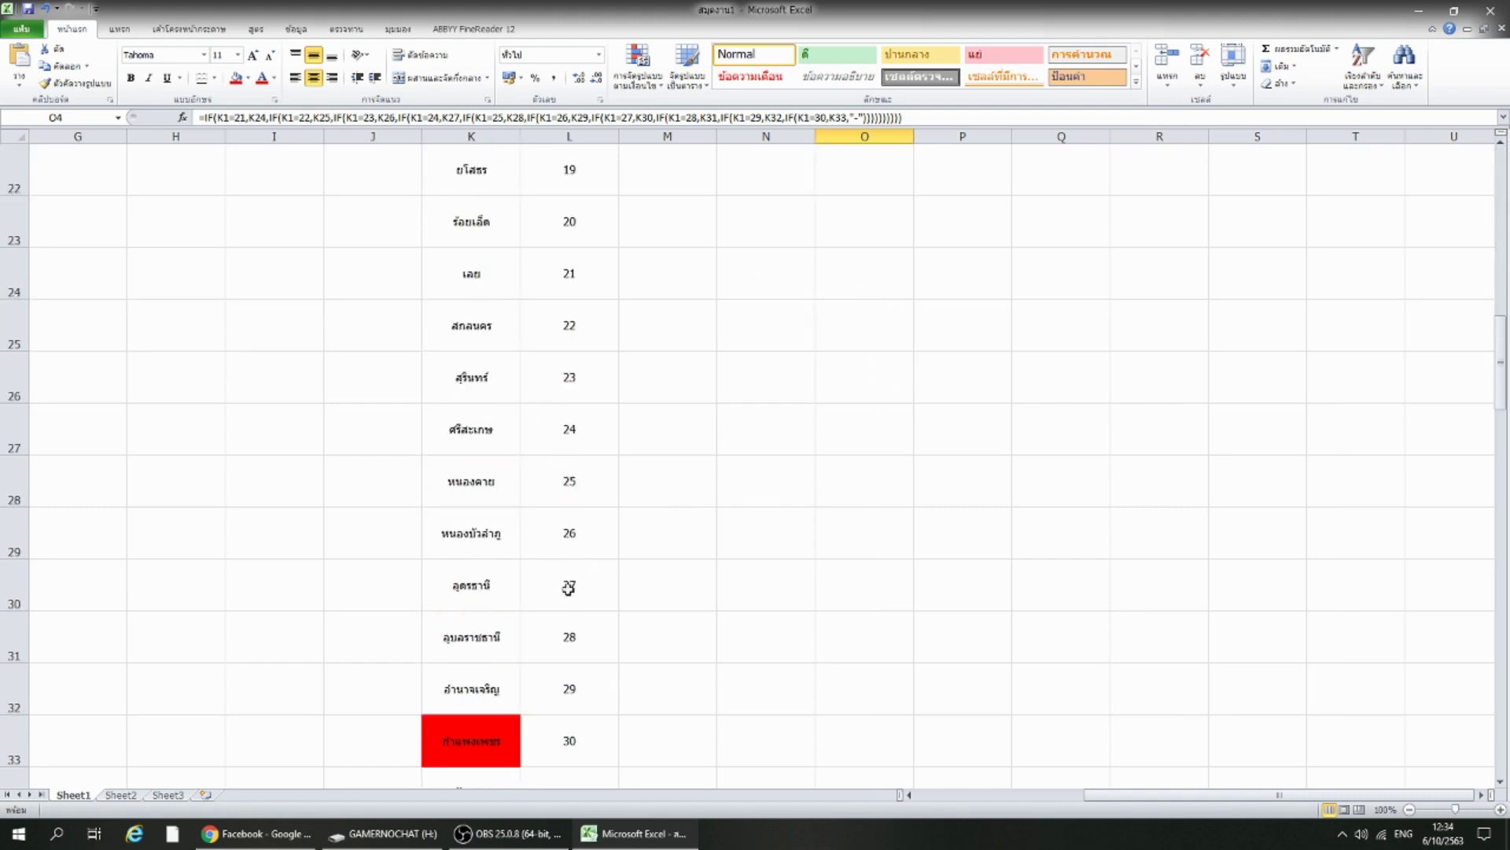
left_click_drag(563, 683, 487, 686)
scroll(803, 556, "up", 7)
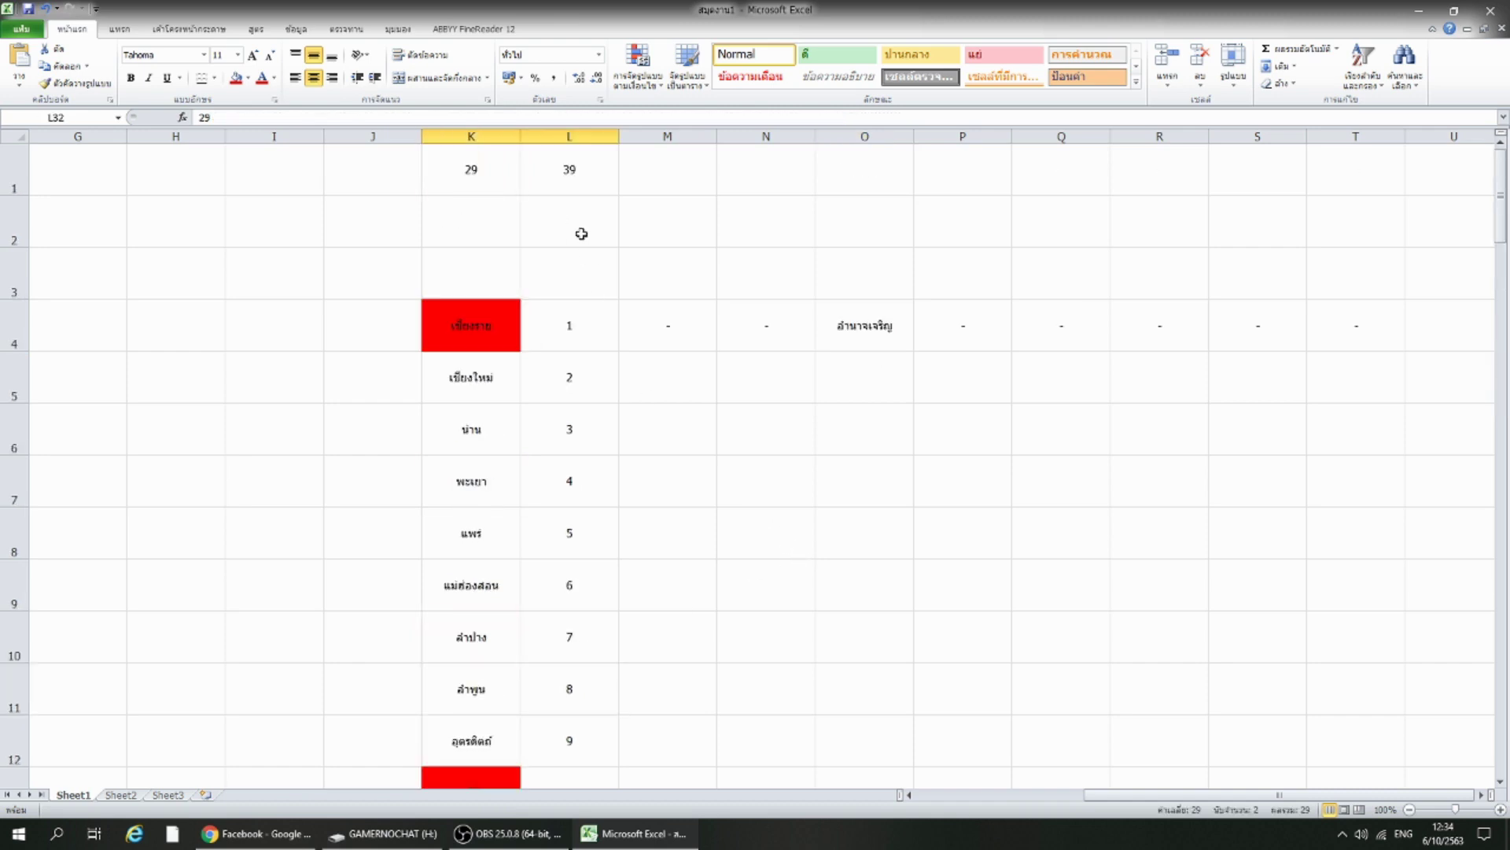
Copy L1's random number and paste it into K1 as a value, twice.
left_click(573, 208)
right_click(556, 172)
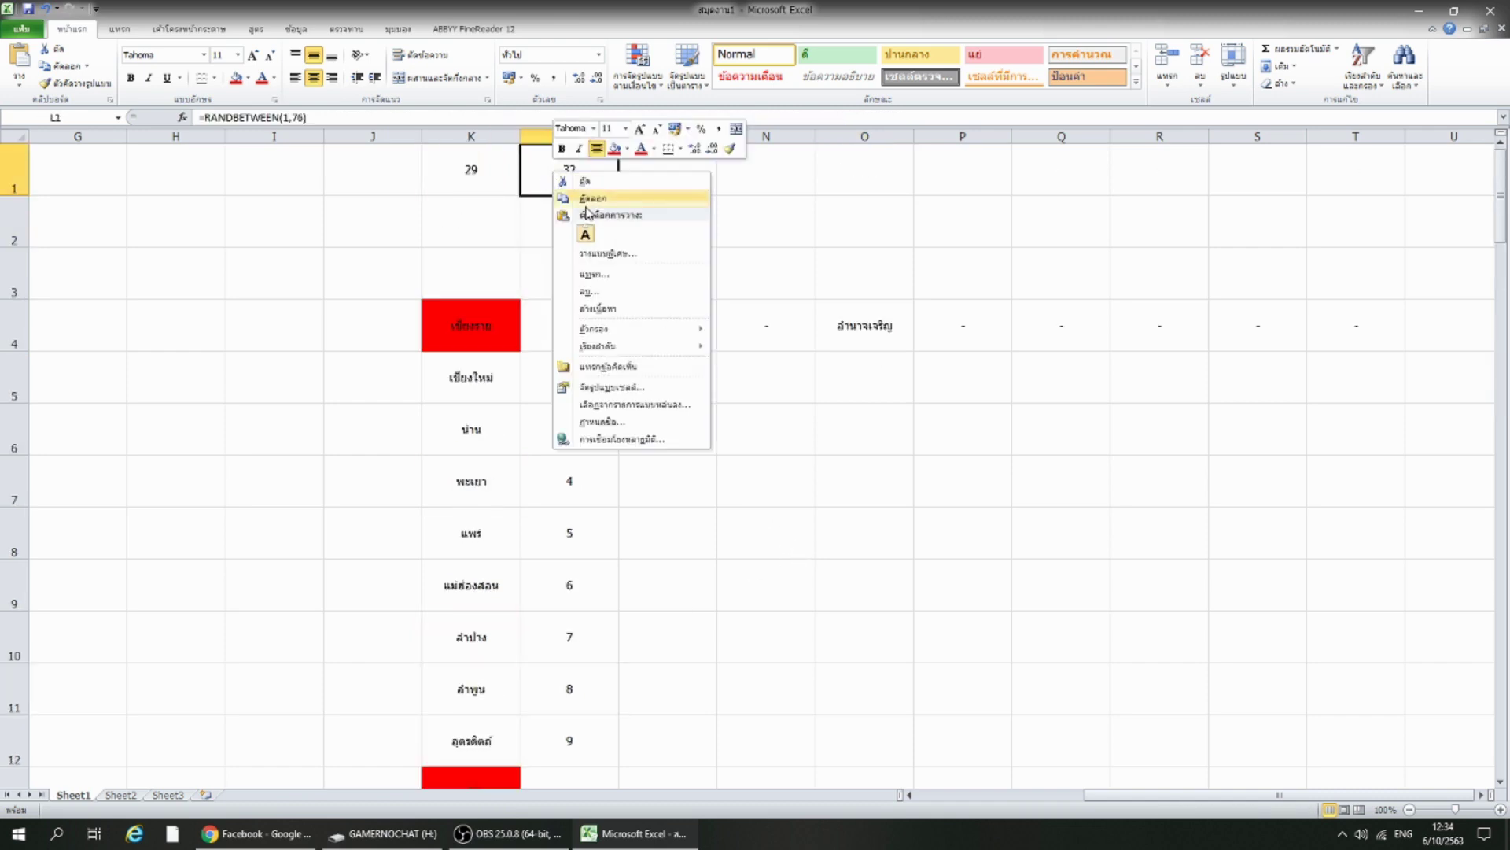
left_click(583, 200)
right_click(483, 173)
left_click(543, 235)
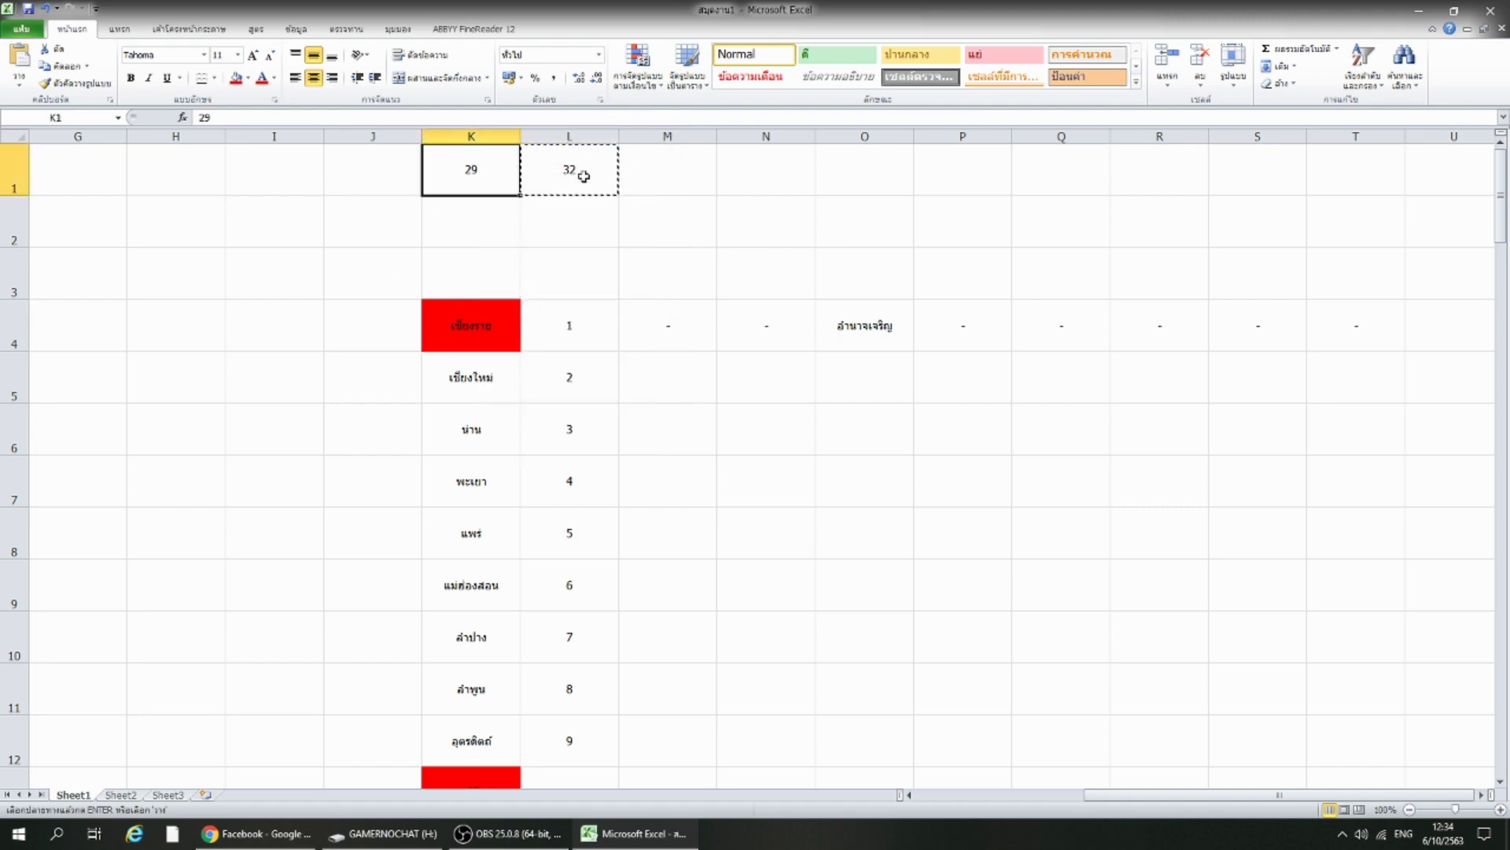
right_click(586, 175)
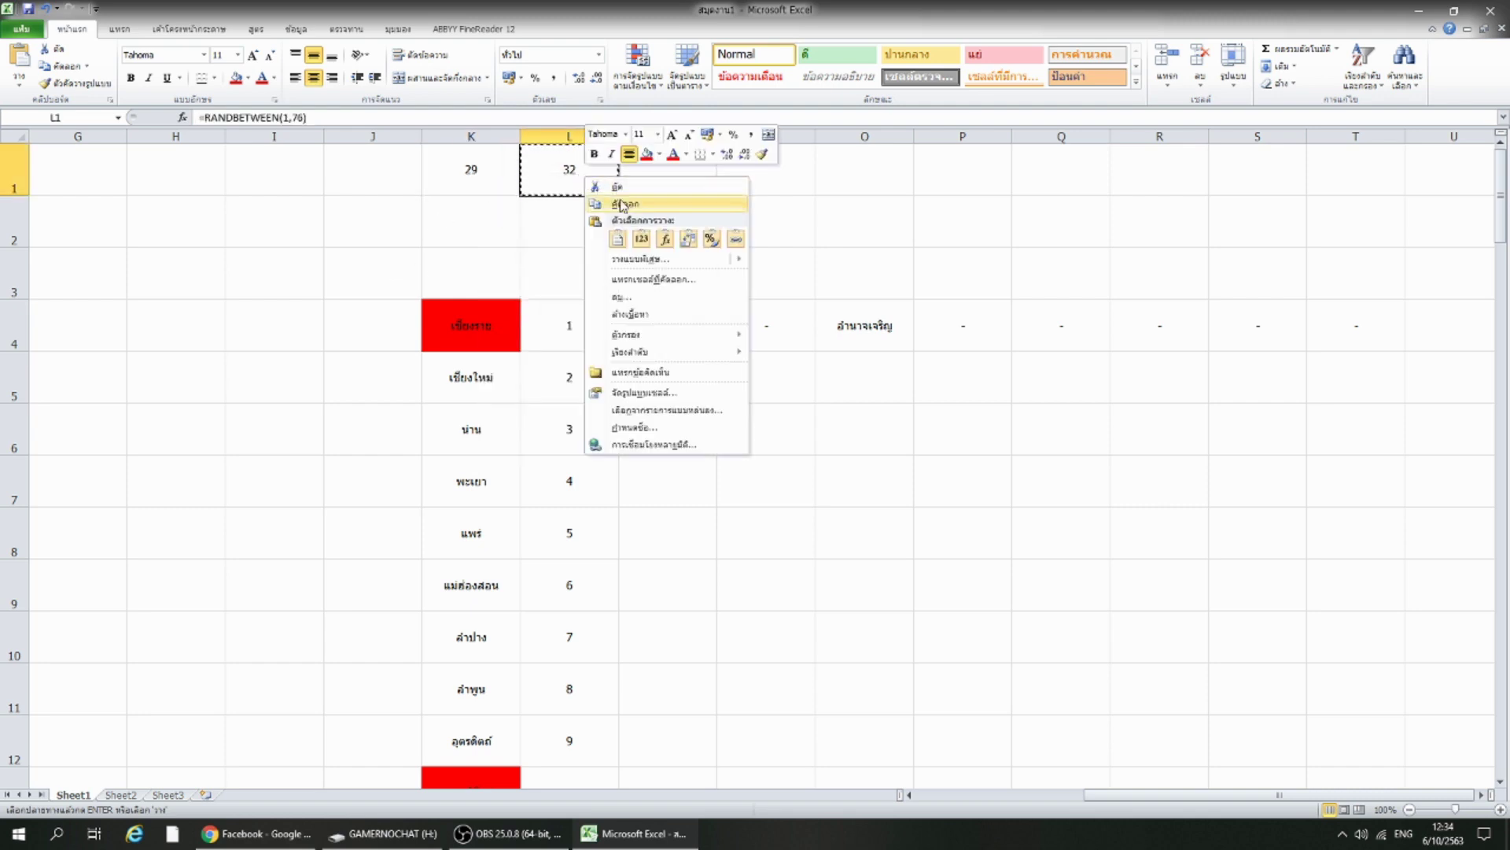
left_click(623, 204)
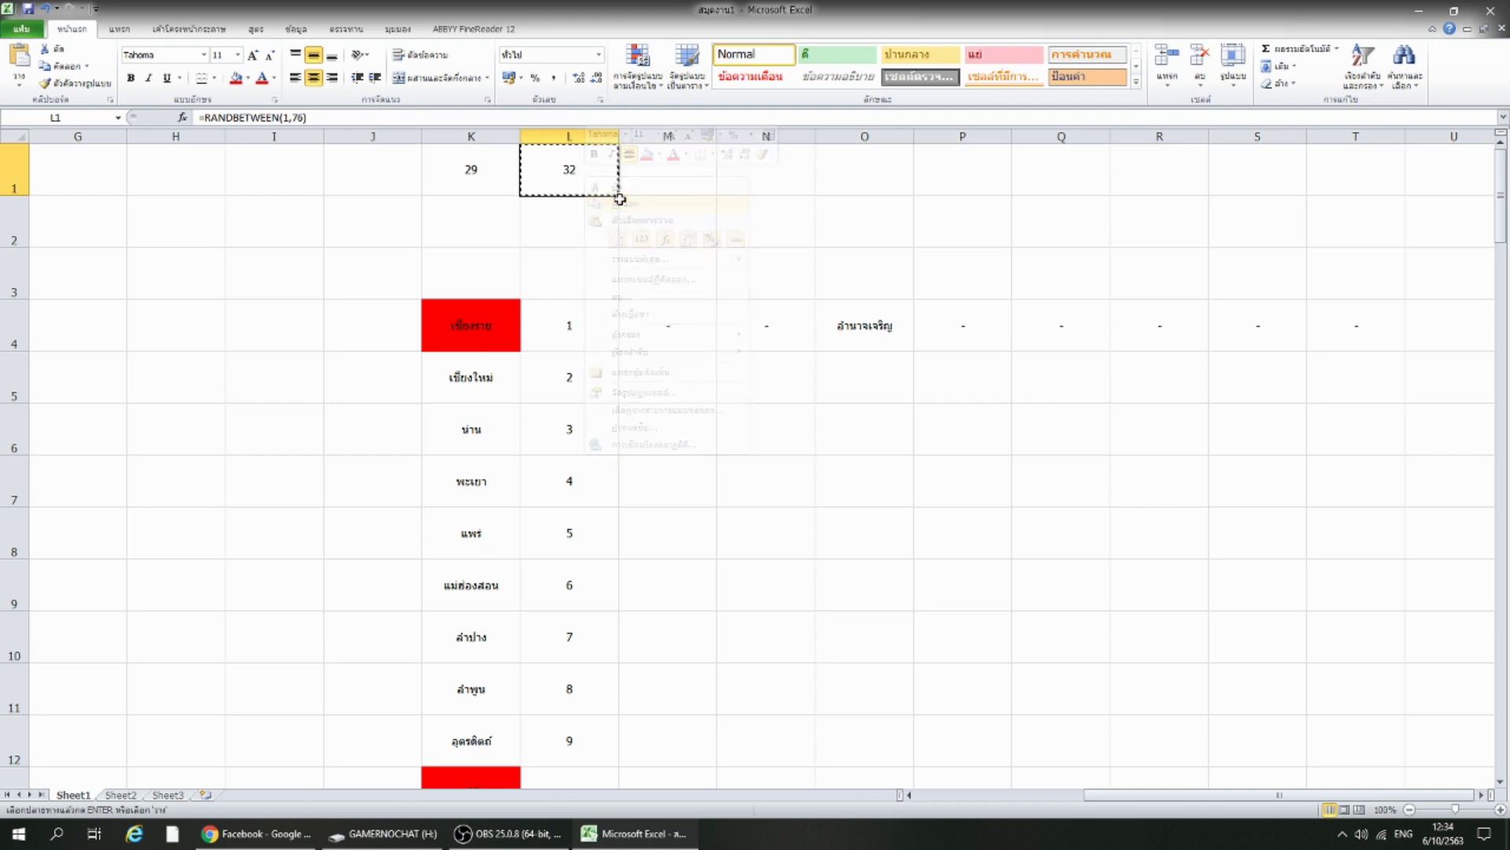
right_click(485, 174)
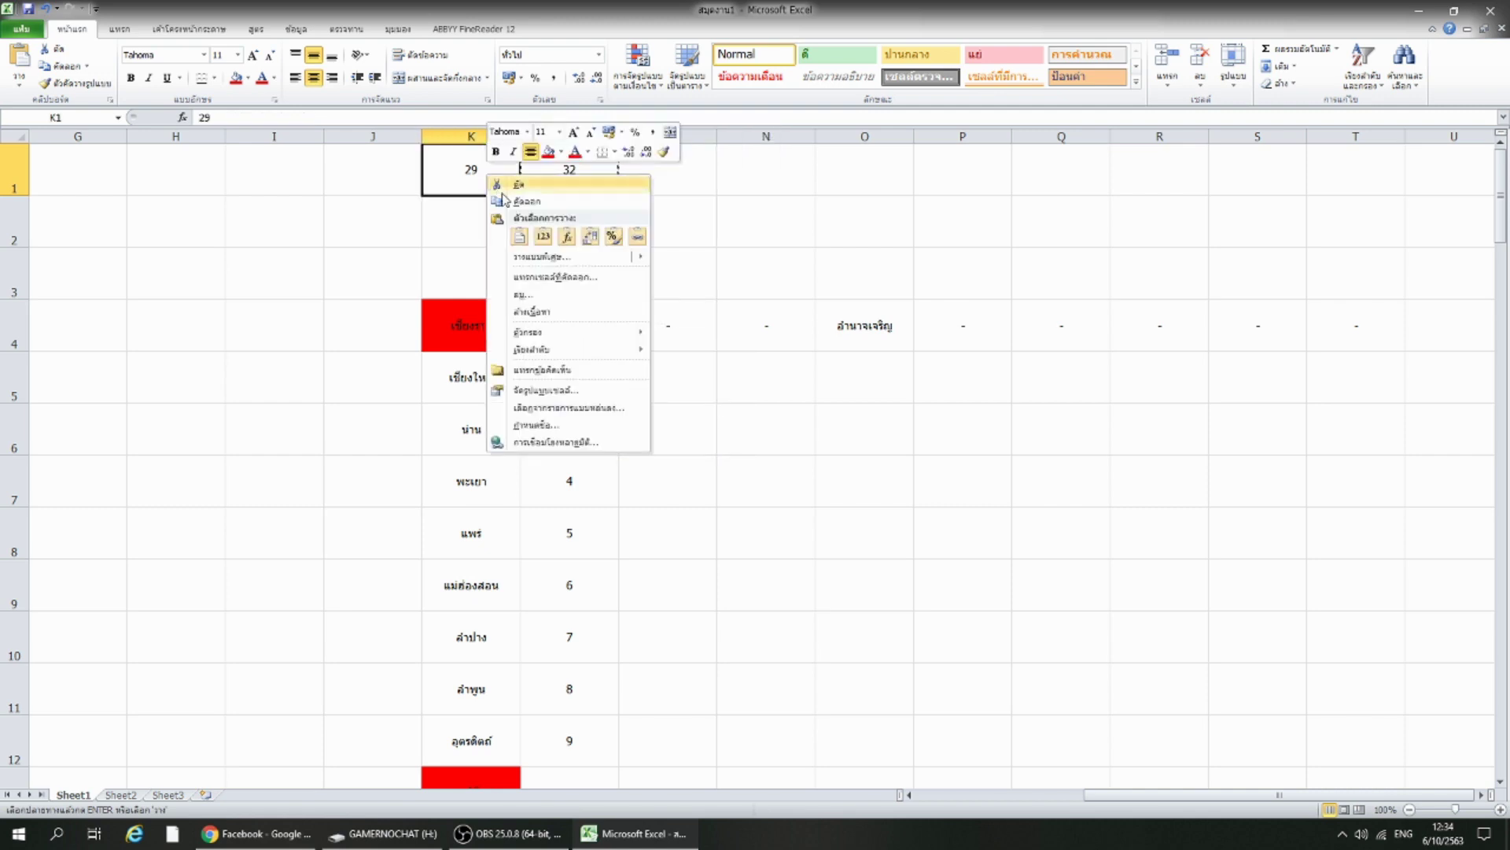
left_click(541, 236)
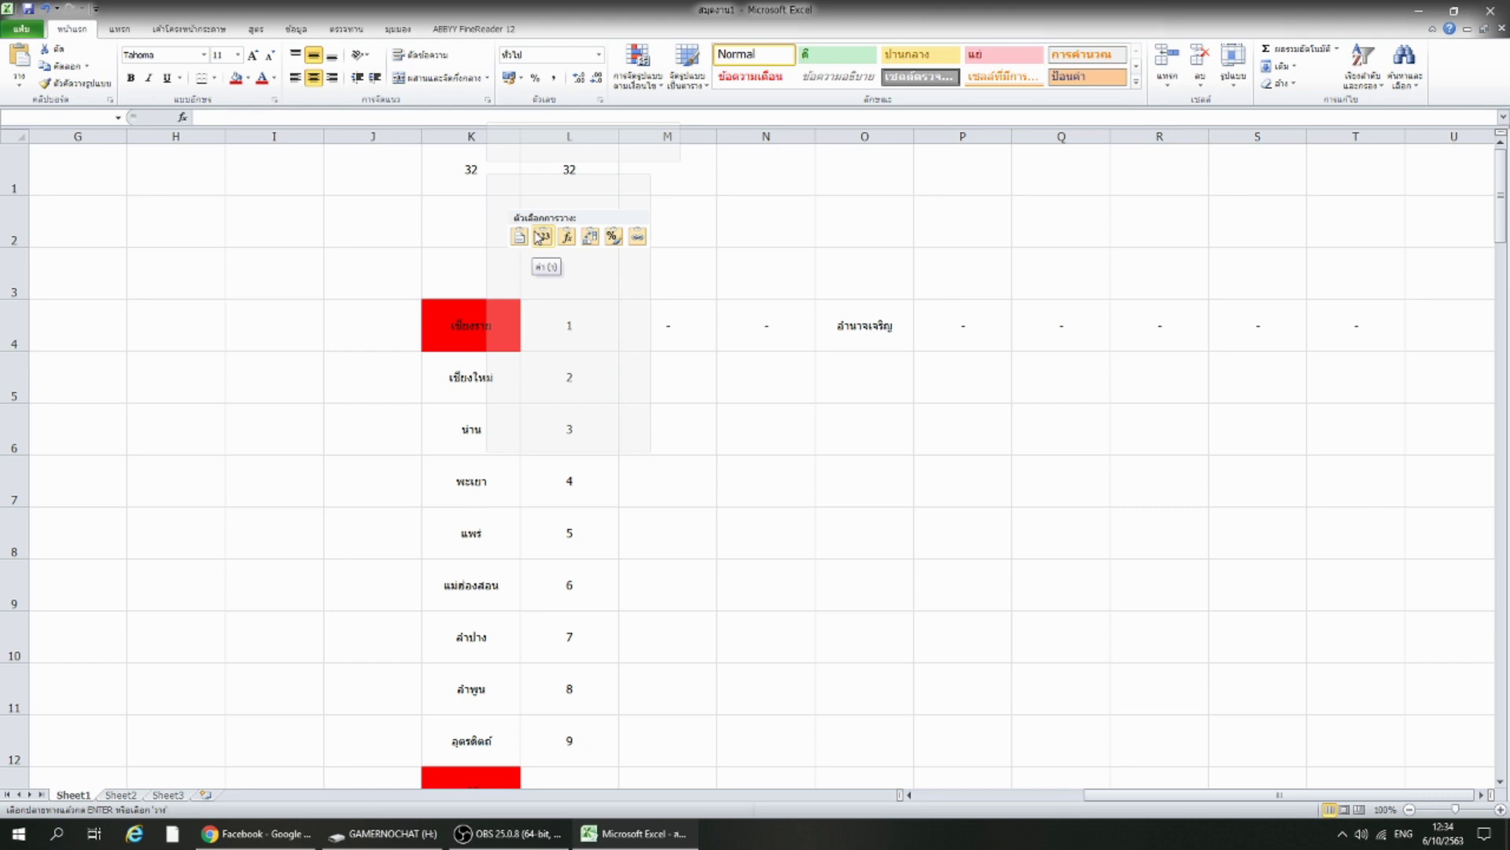
Paste the copied cell into K2, then delete the pasted formula.
left_click(465, 223)
right_click(477, 227)
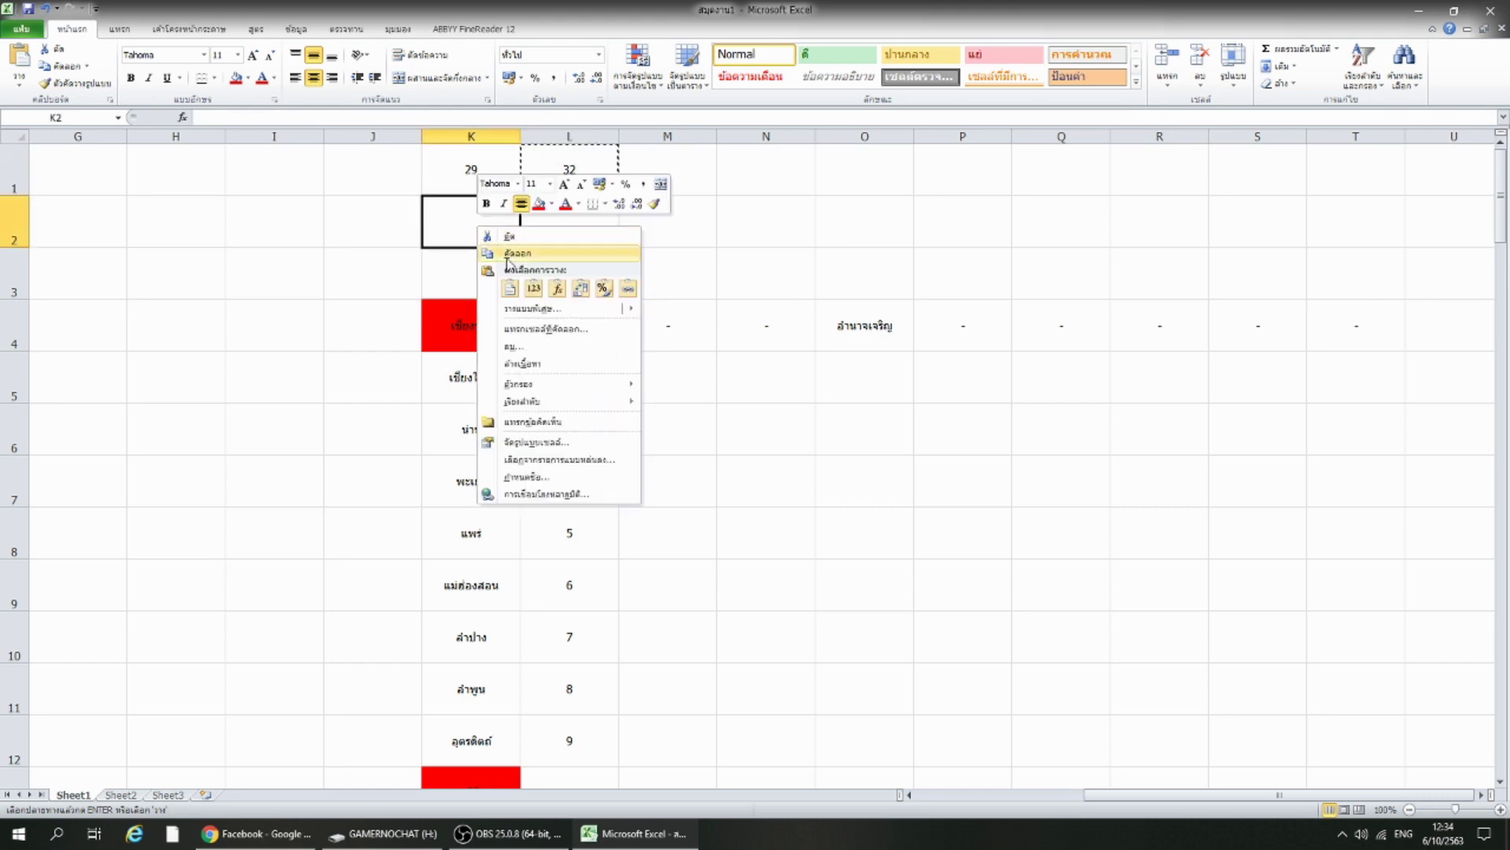
left_click(511, 288)
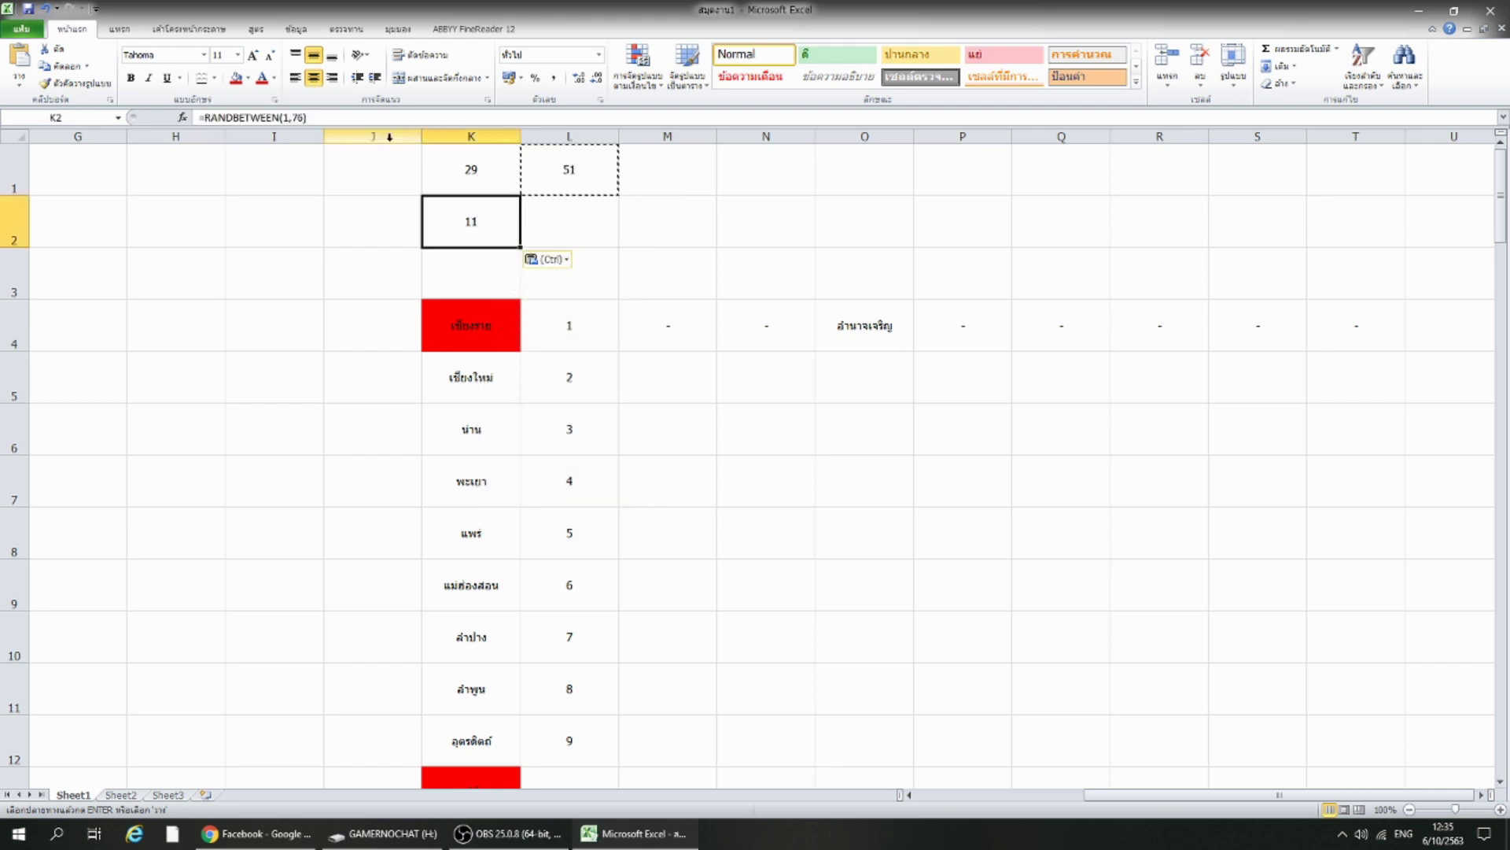
left_click_drag(366, 122, 200, 118)
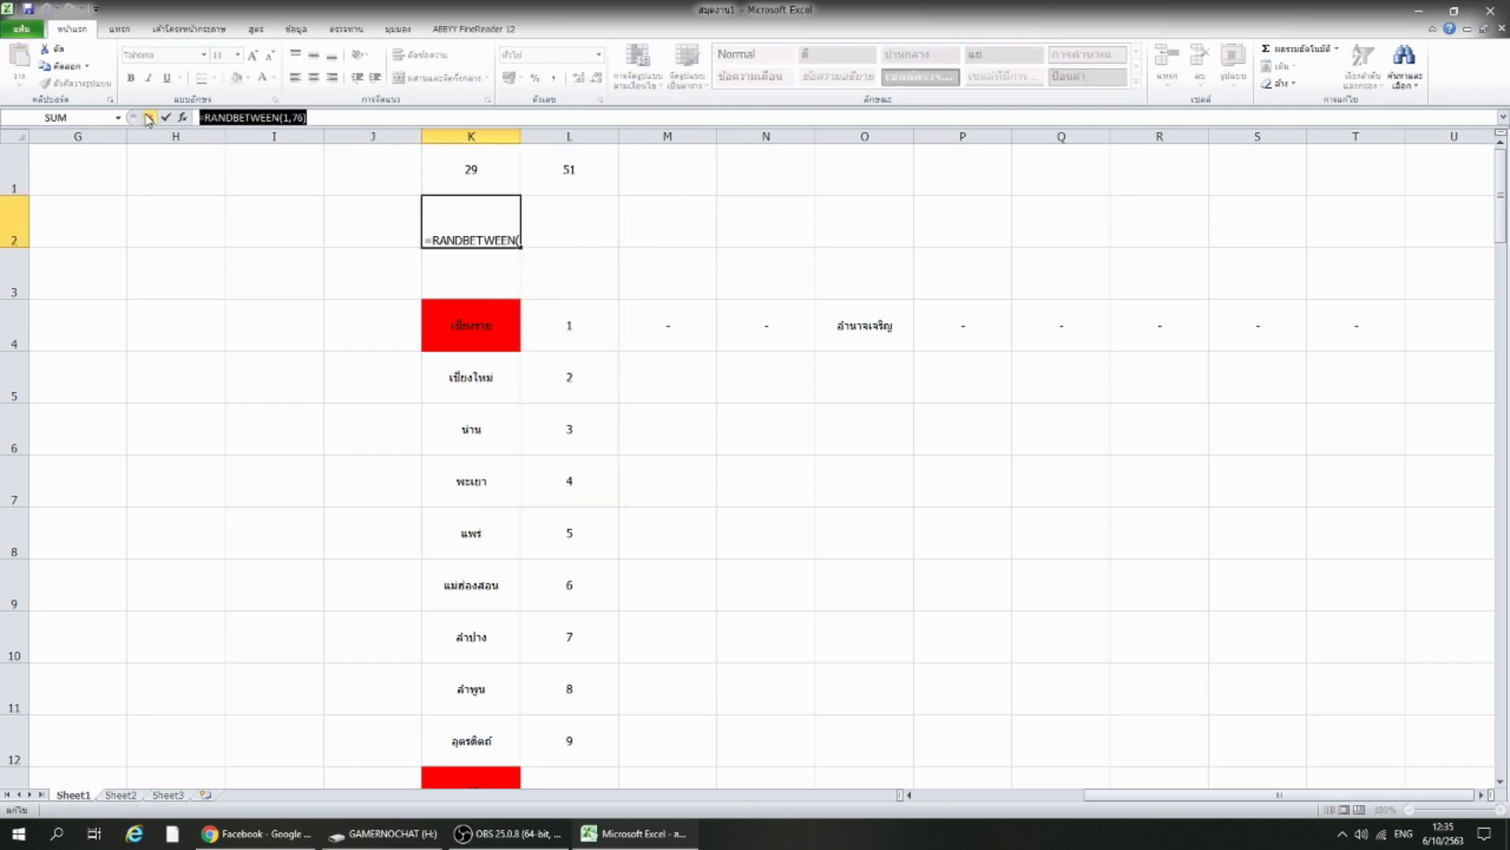
key("Delete")
Repeatedly paste L1's fresh random number into K1 as a value, ending with 27.
right_click(549, 169)
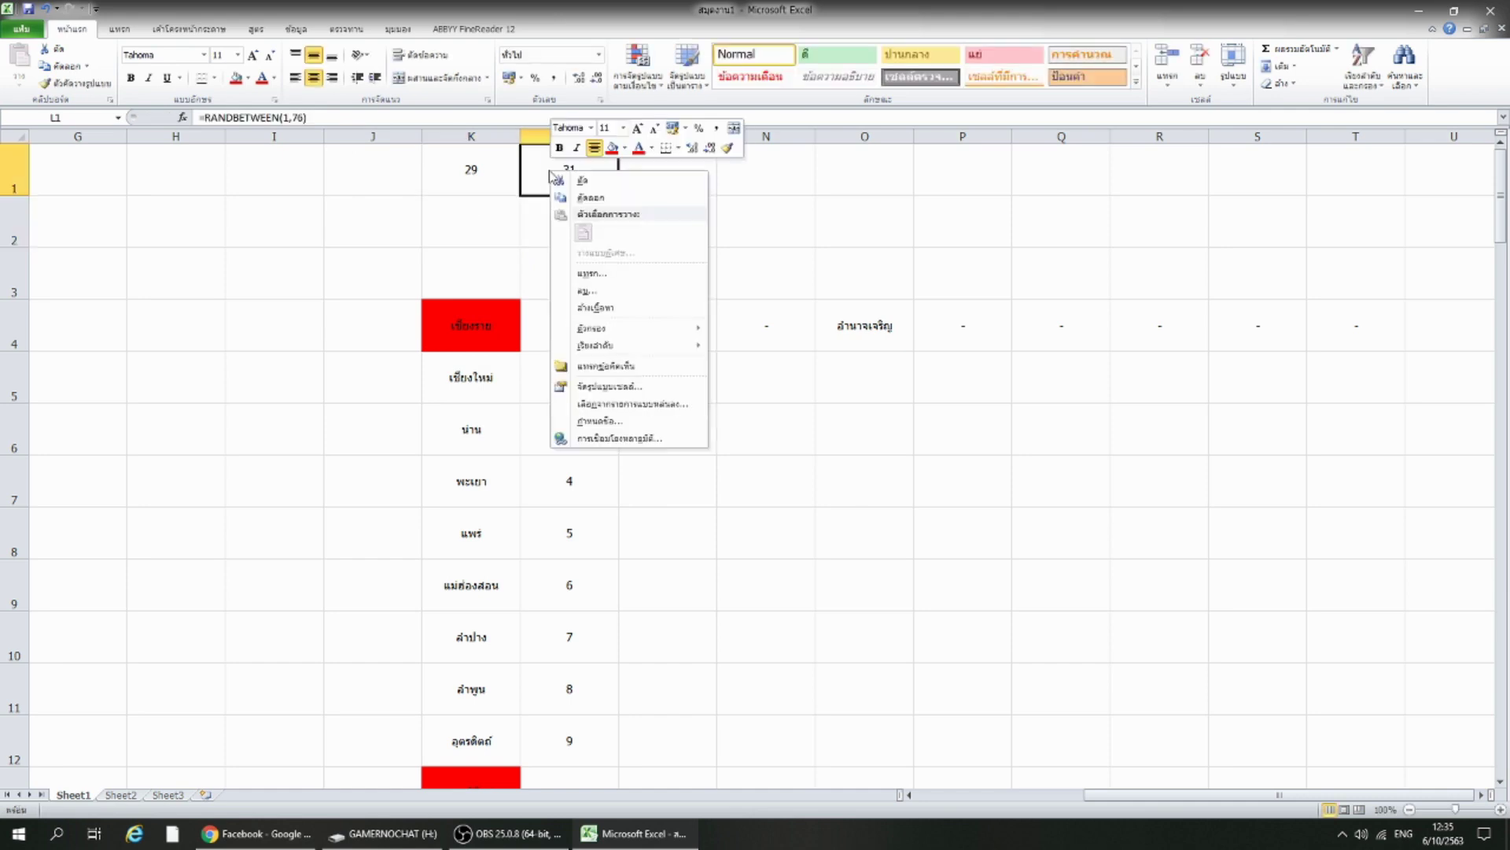
left_click(598, 199)
right_click(469, 169)
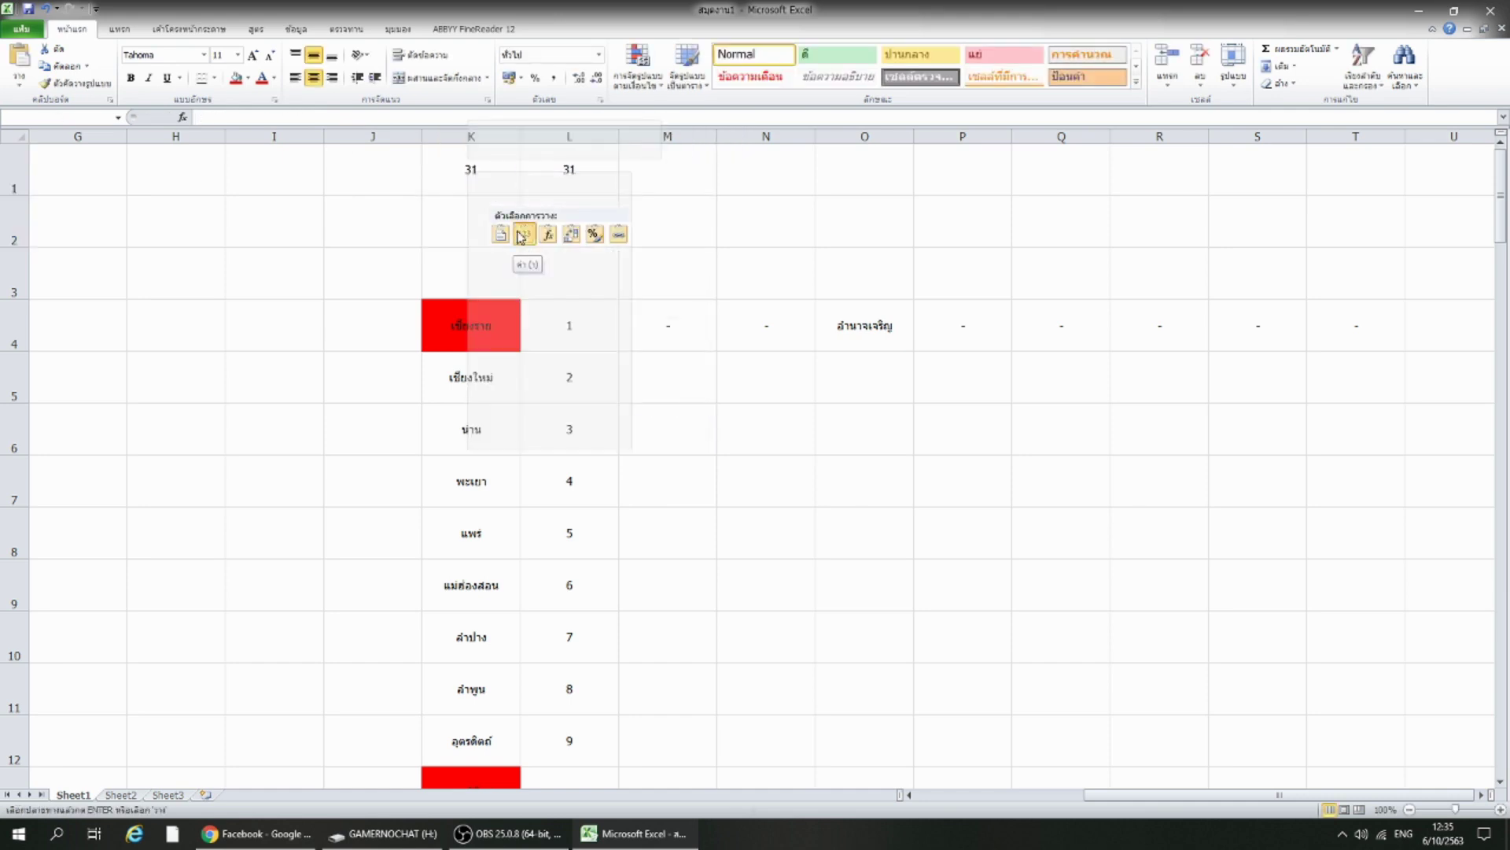
left_click(516, 234)
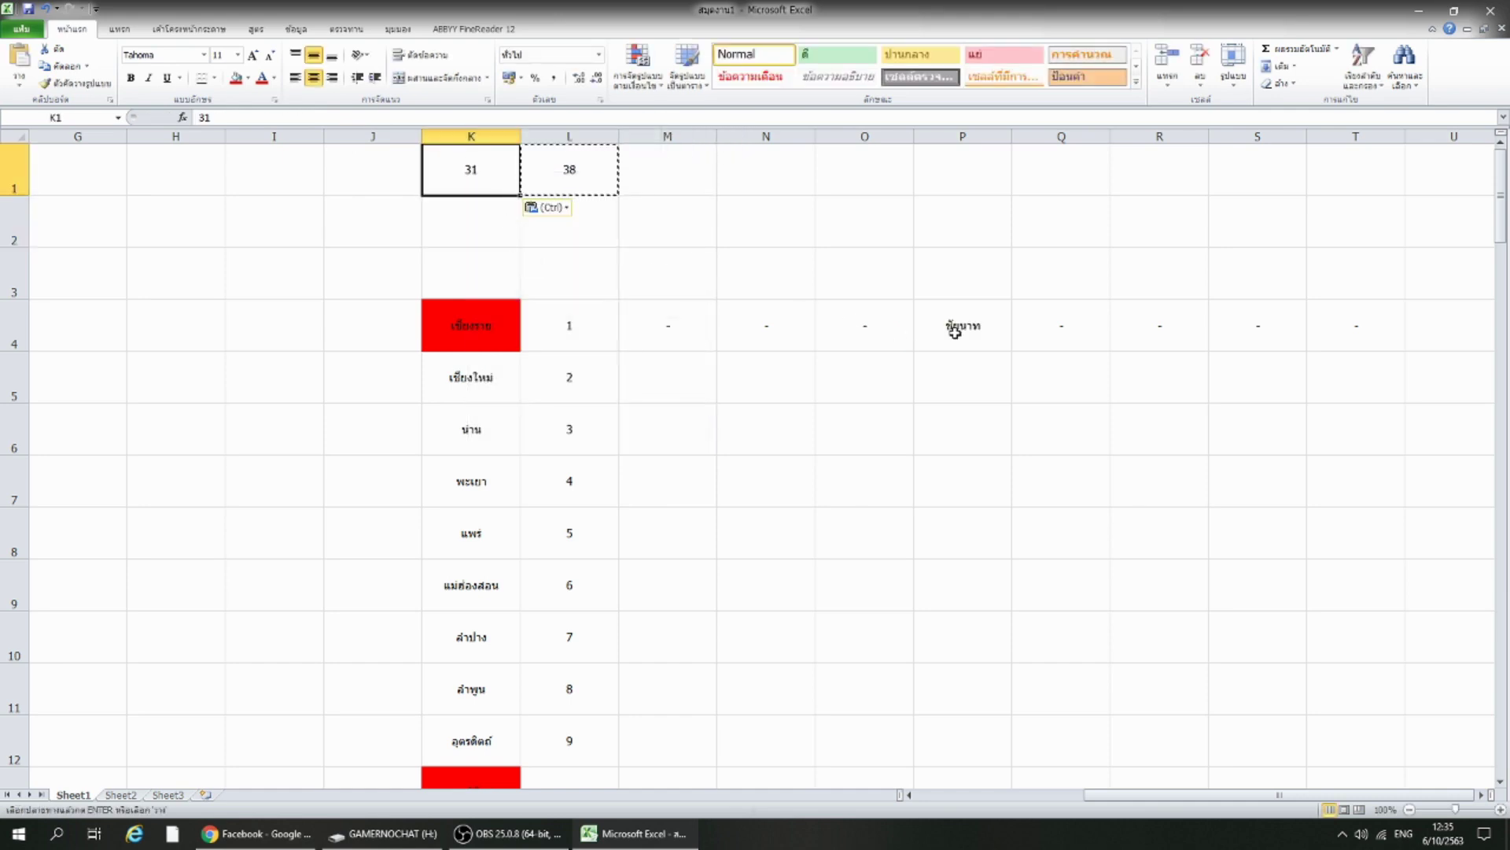
right_click(471, 169)
left_click(538, 234)
right_click(473, 184)
left_click(527, 243)
right_click(476, 180)
left_click(533, 239)
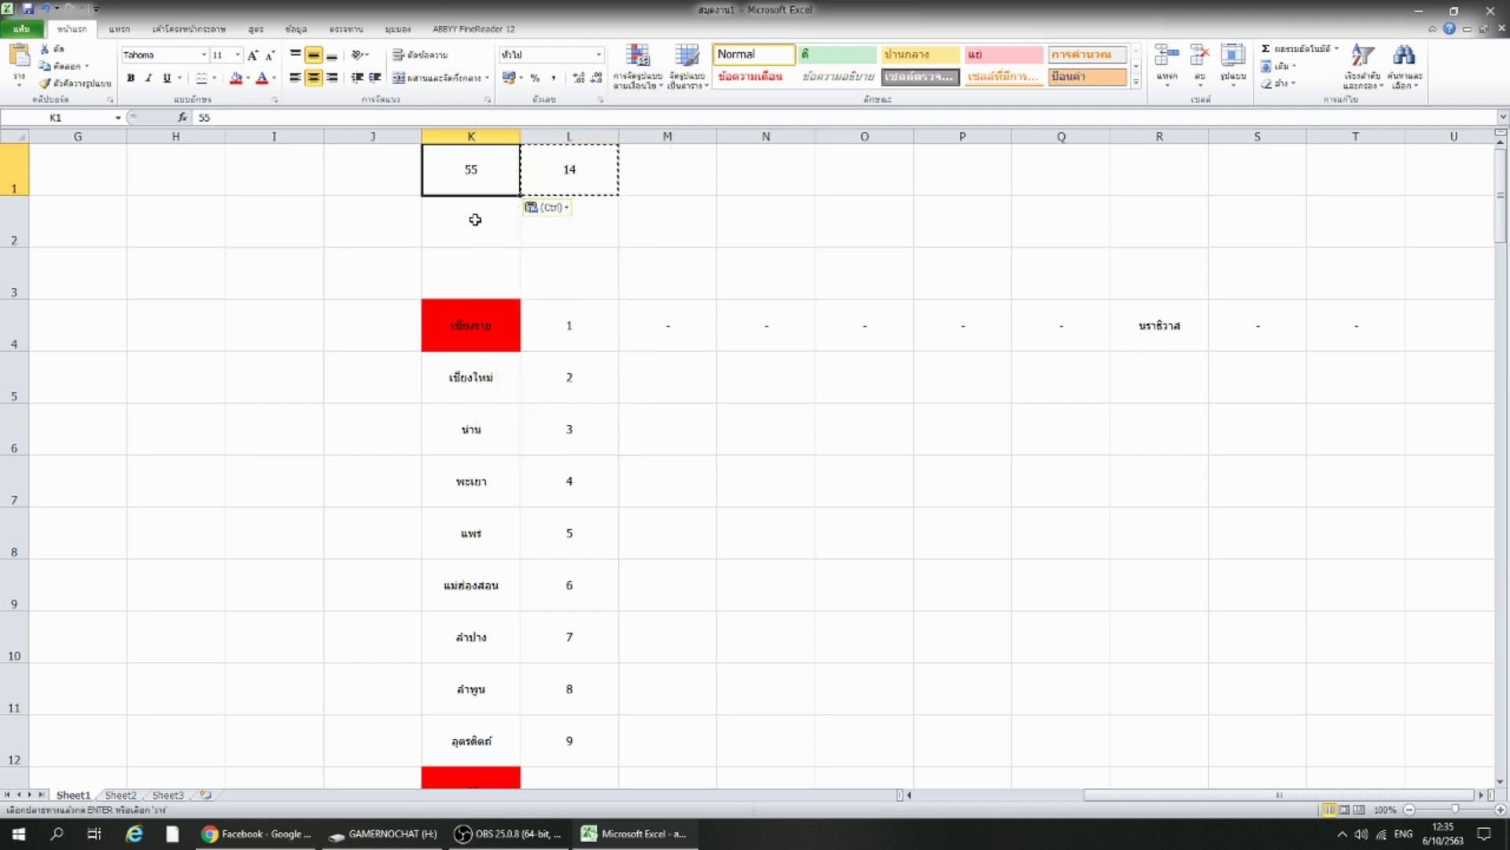
right_click(470, 174)
left_click(514, 223)
right_click(485, 171)
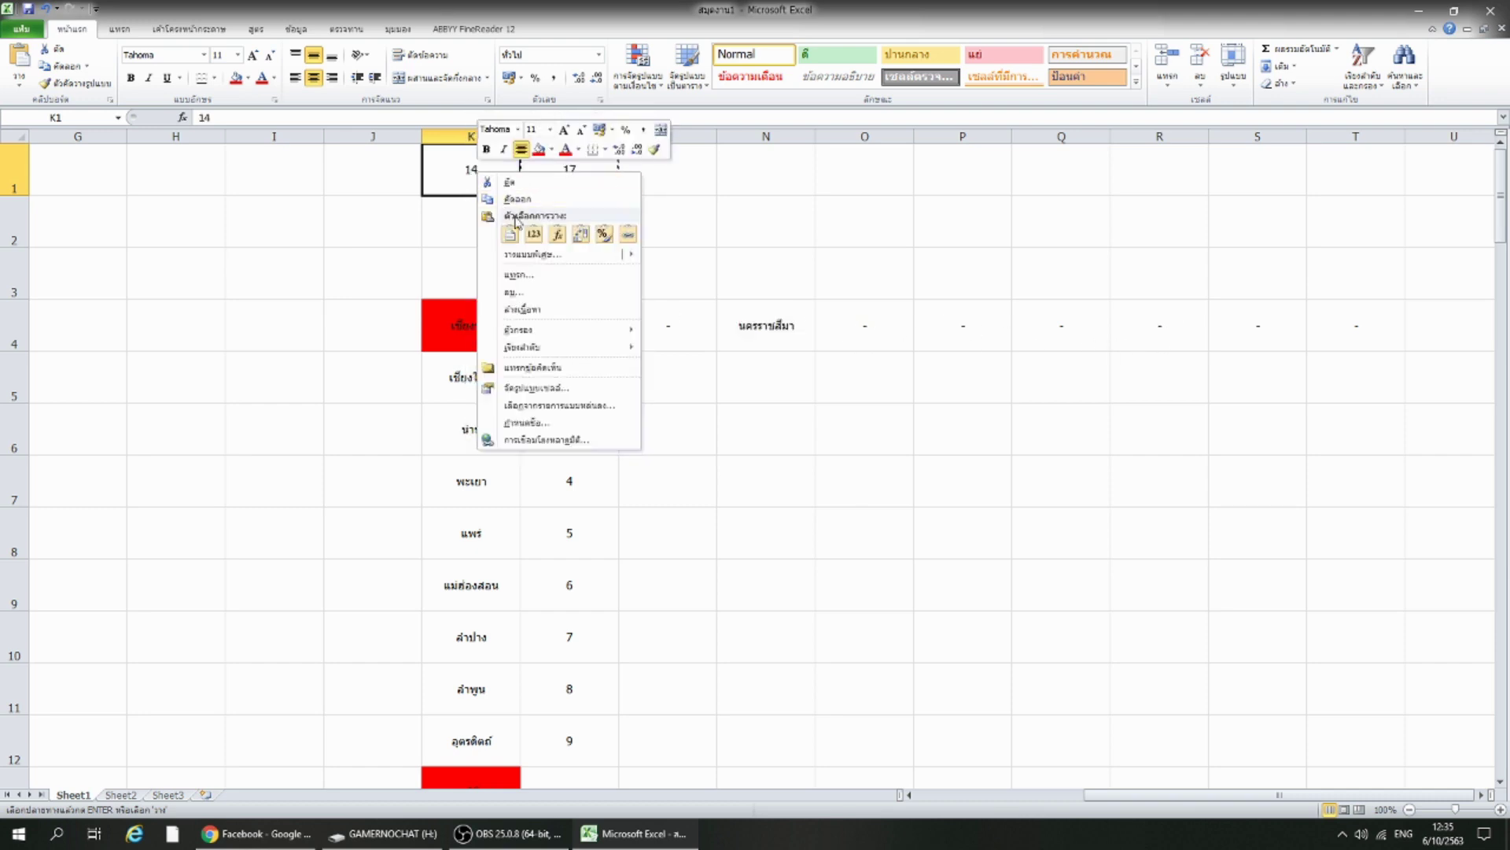
left_click(528, 228)
right_click(489, 174)
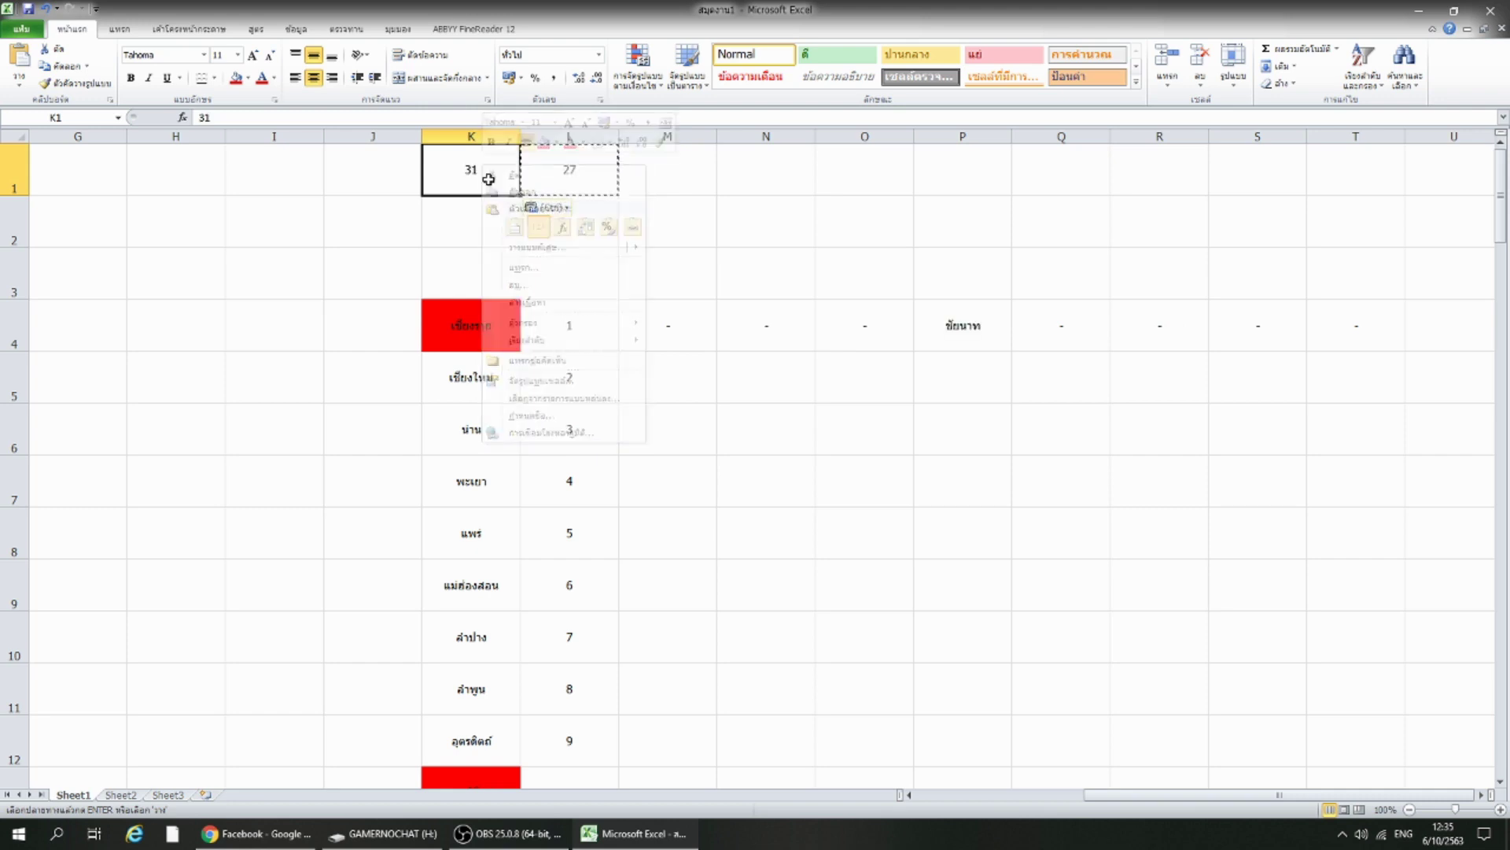
left_click(539, 242)
key("Return")
In J1, start the formula =IF(M4="-", as the first dash test.
left_click(391, 178)
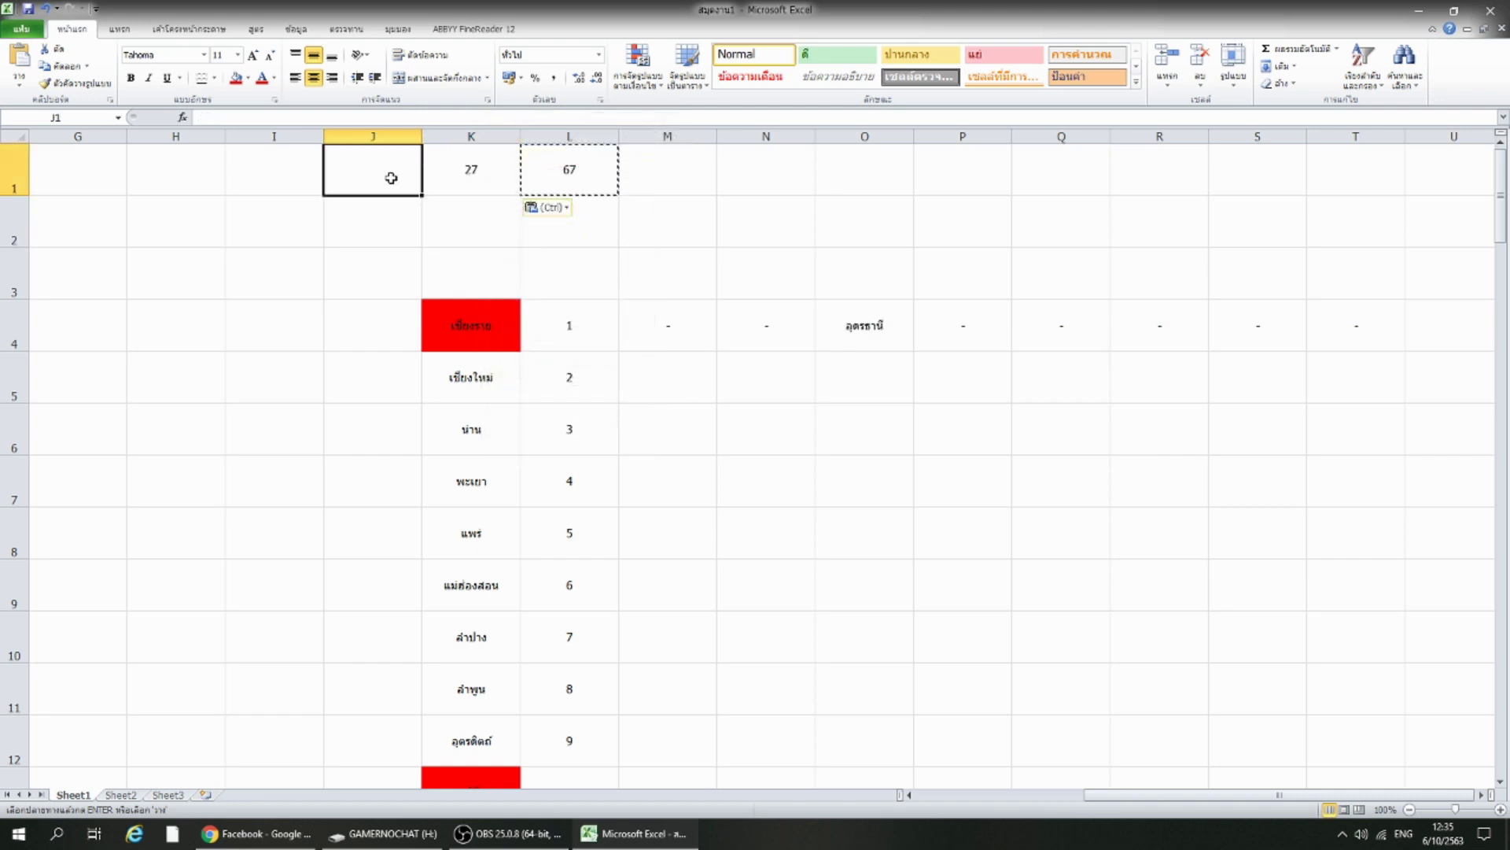
type("=if(")
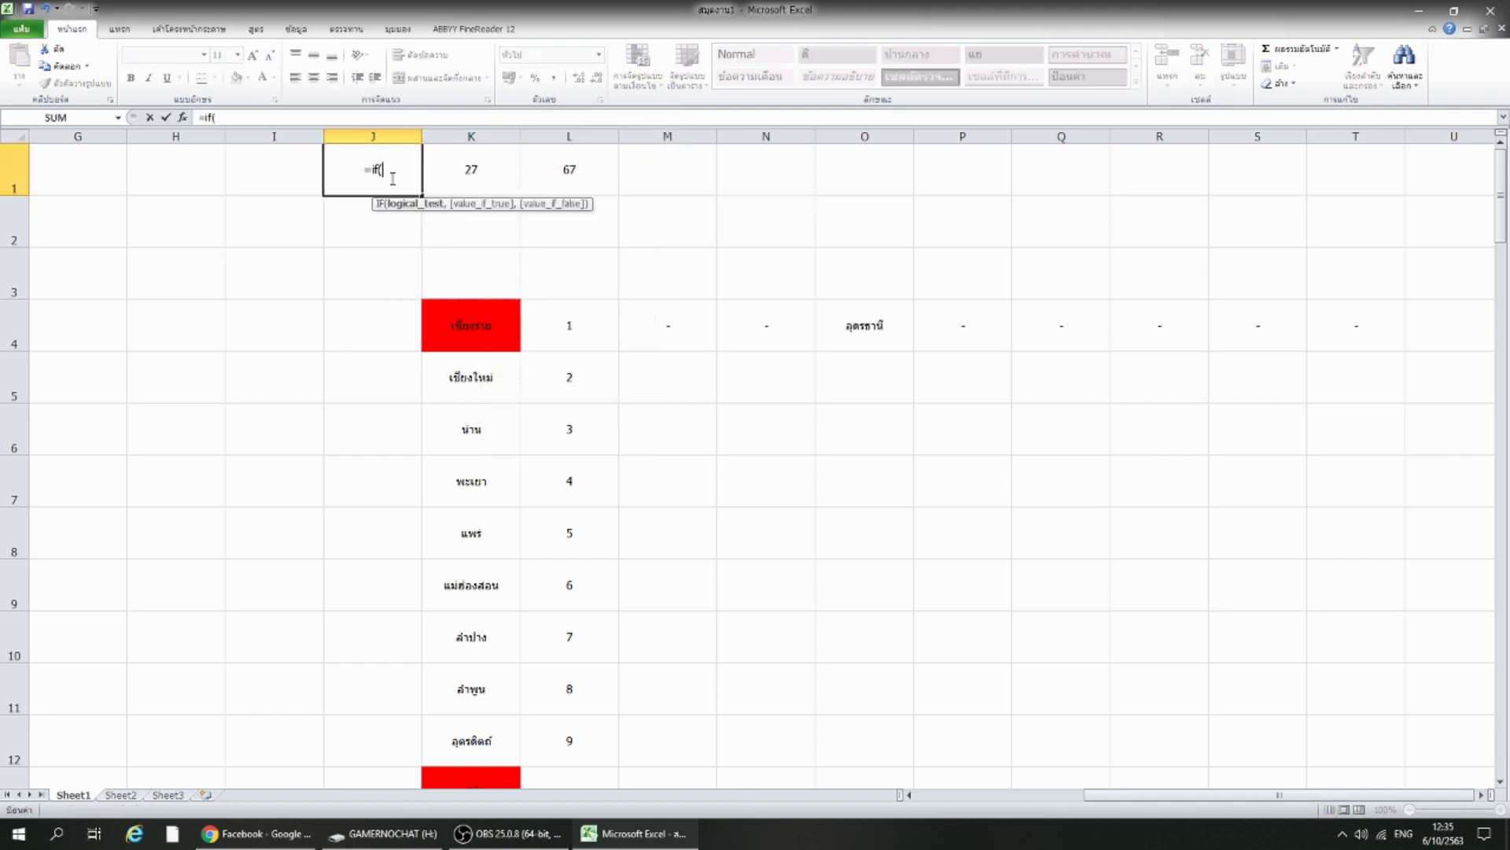
left_click(656, 321)
type("=")
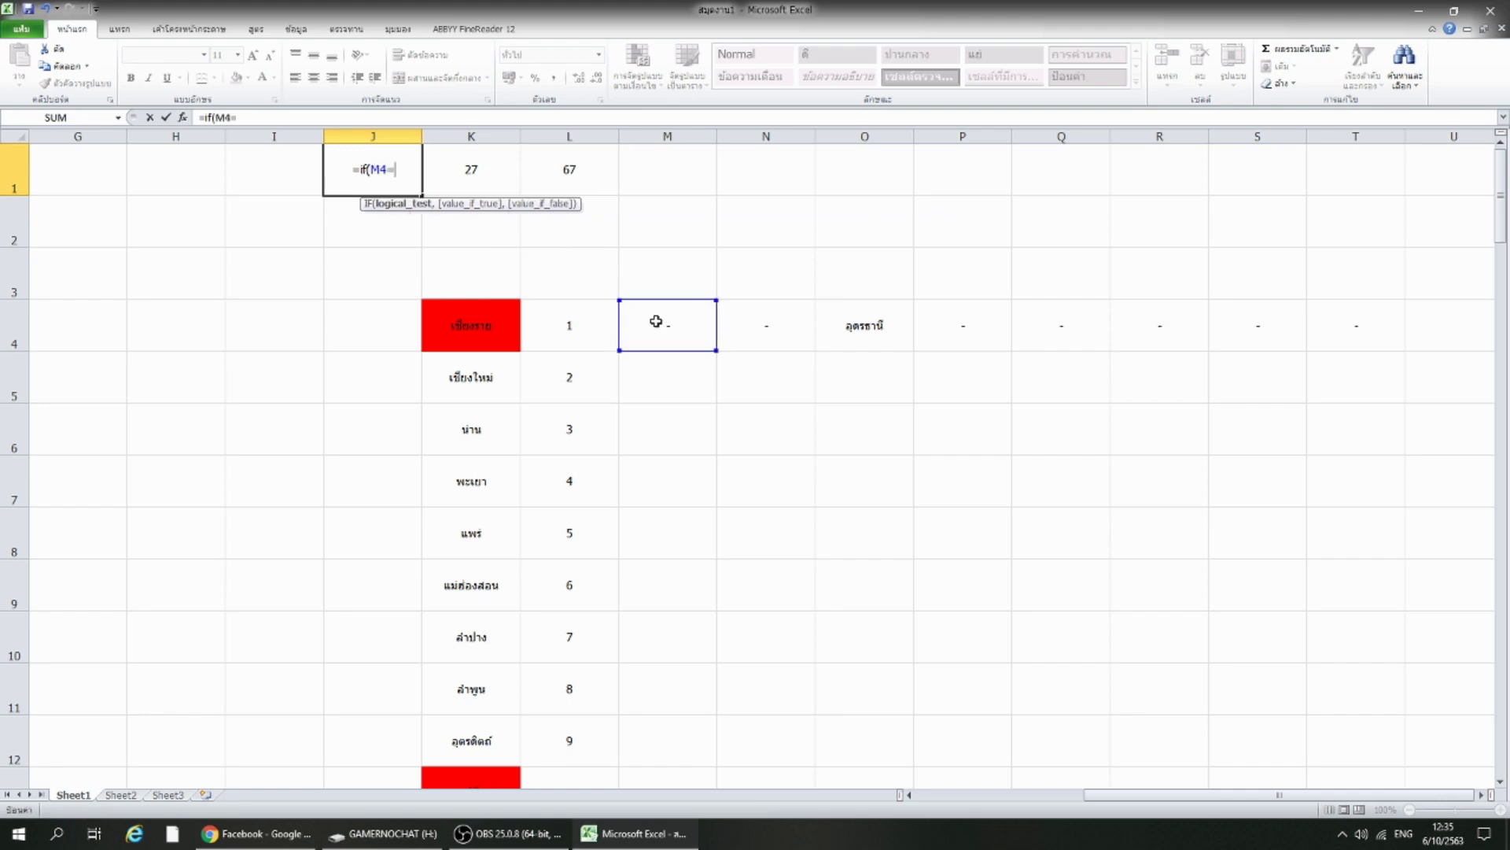
type("\"\"")
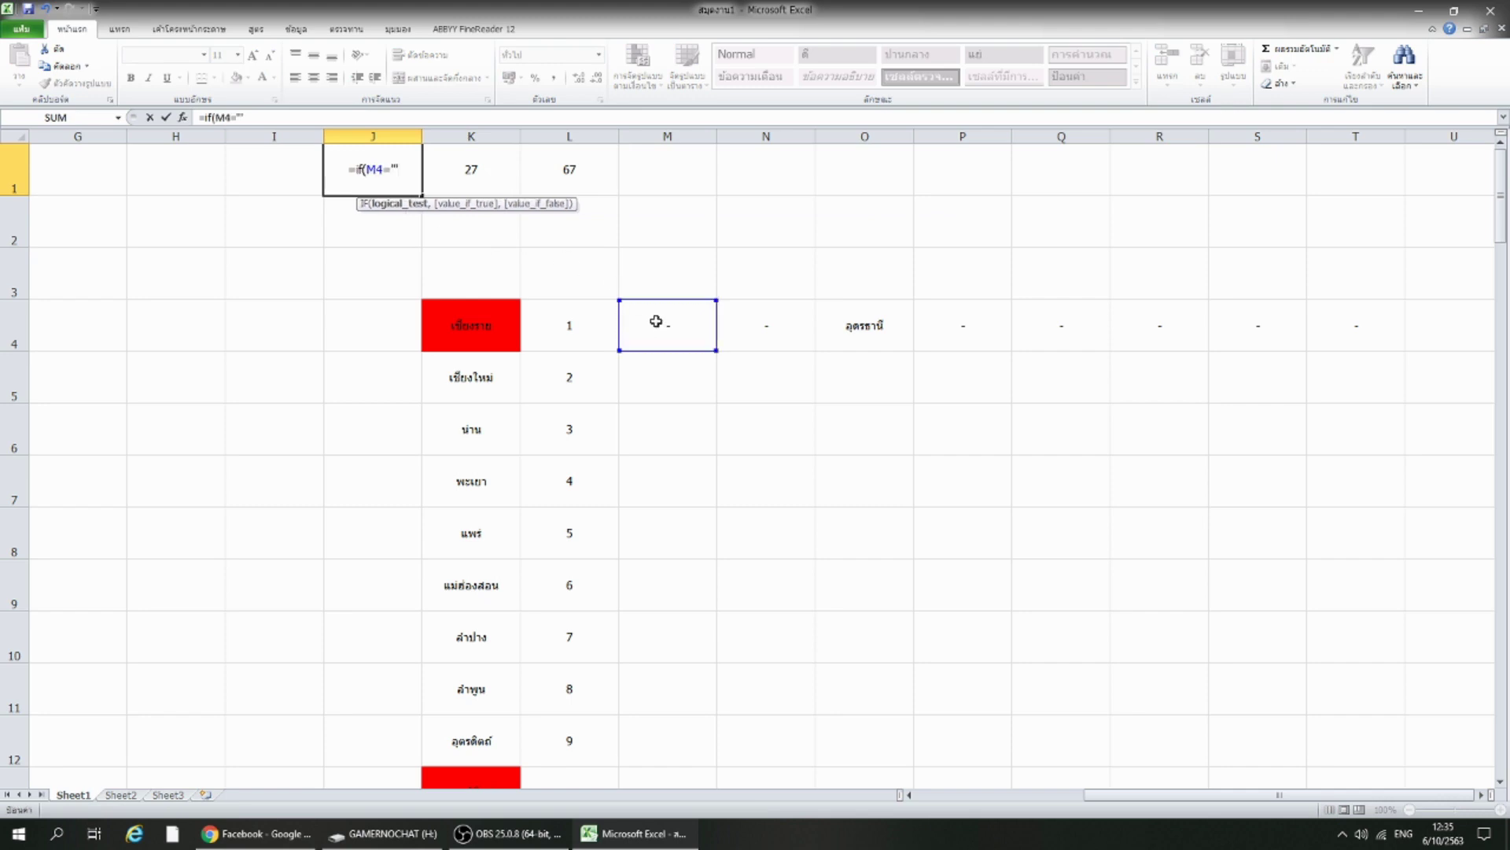
key("BackSpace")
type("-")
type("\",")
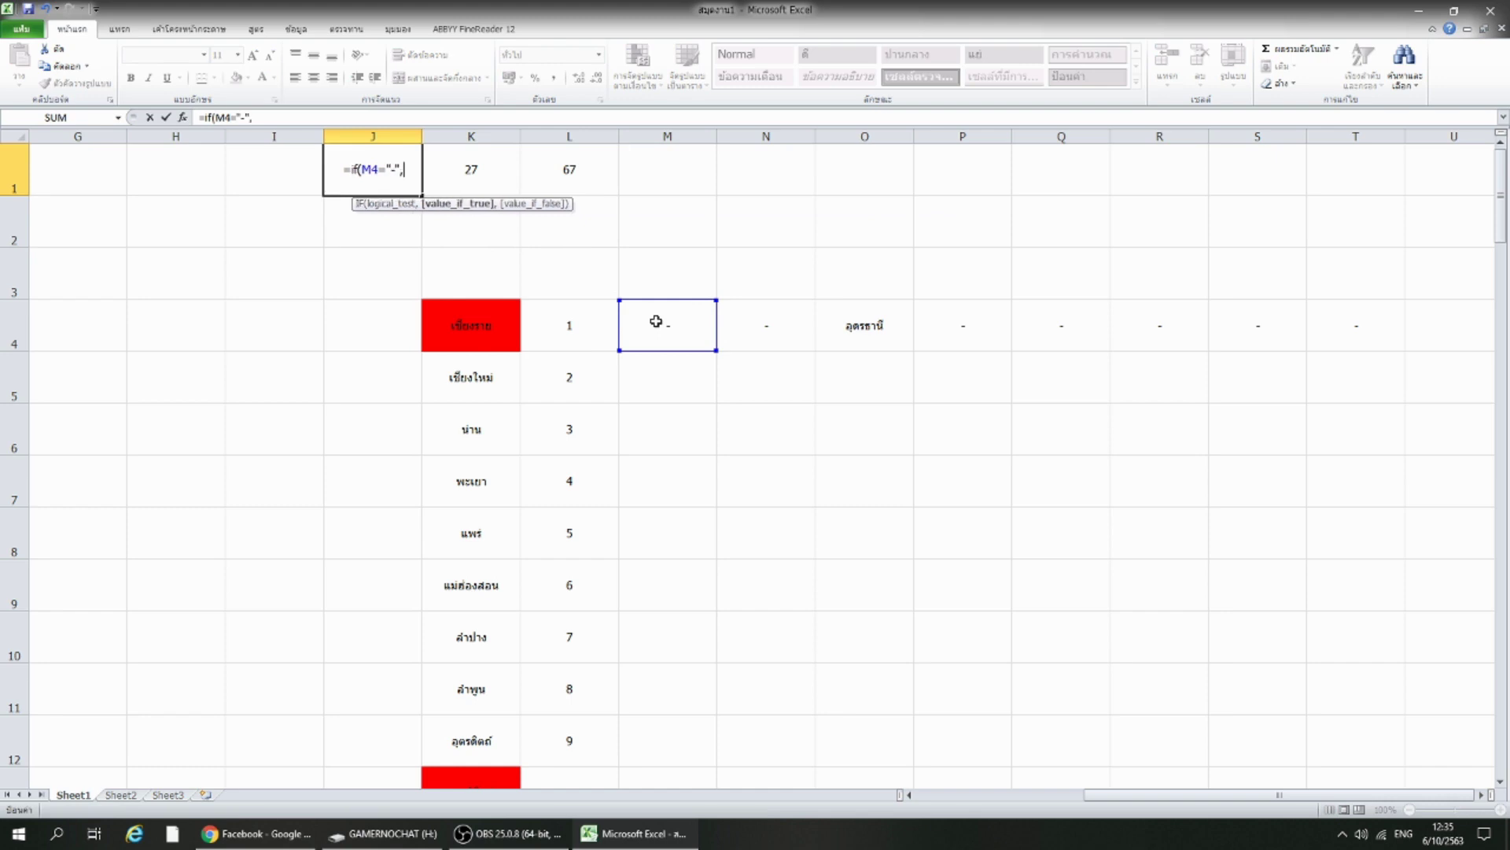
type("if")
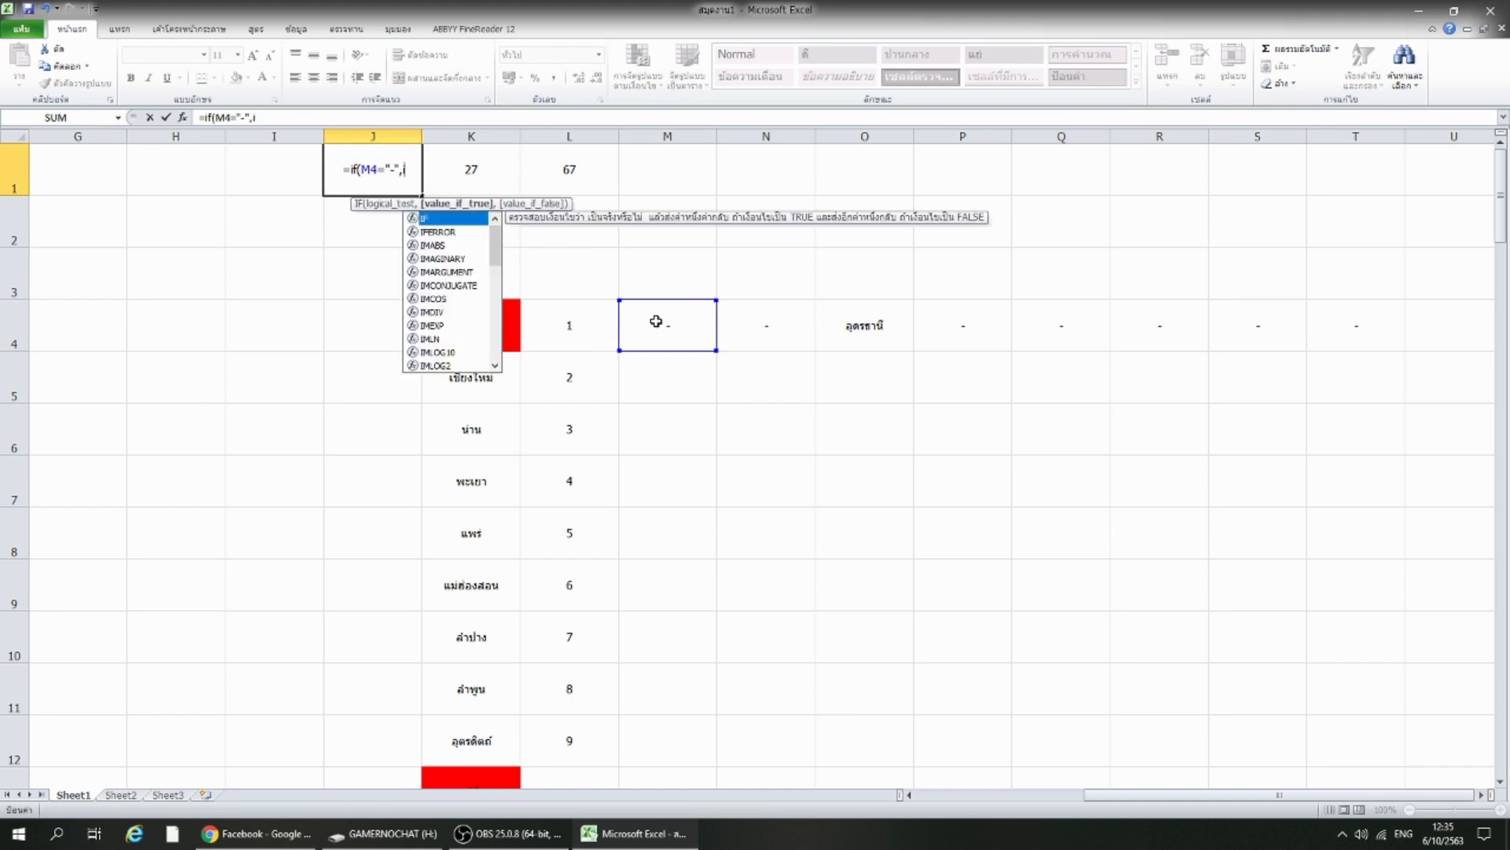
type("(")
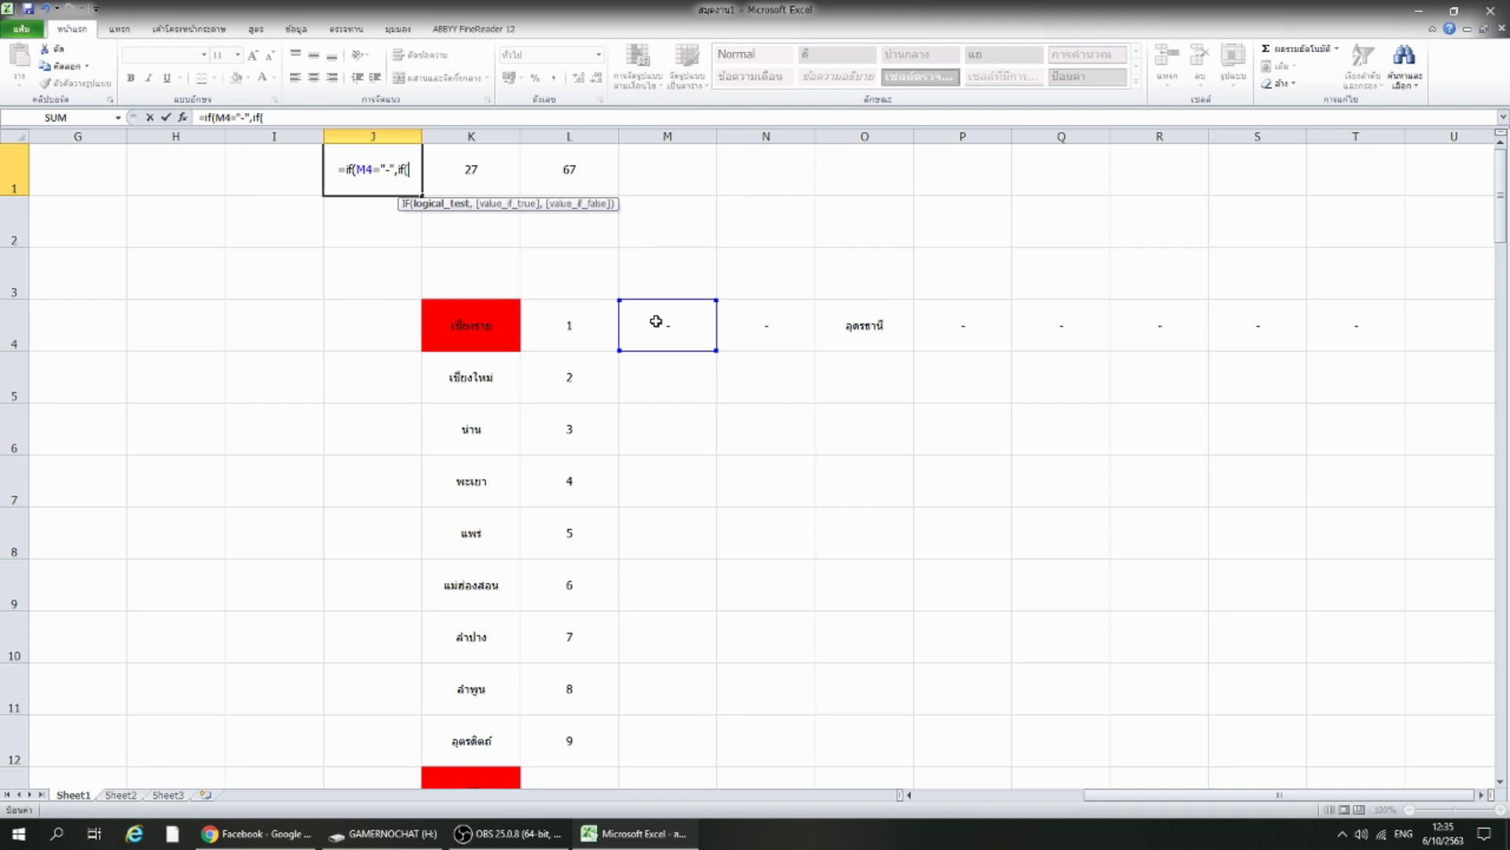
key("BackSpace")
key("BackSpace")
key("BackSpace")
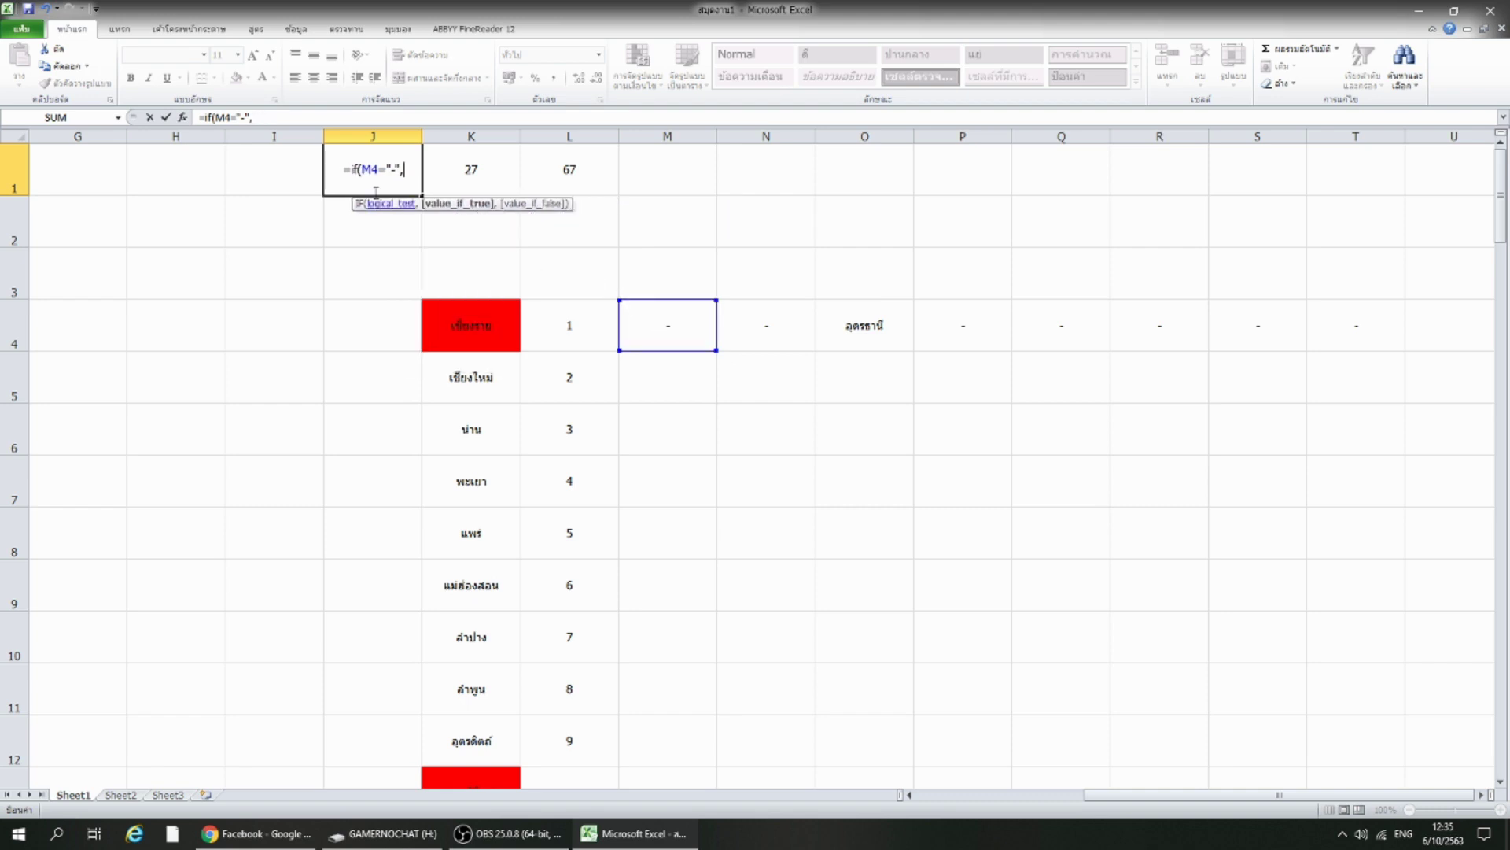
Duplicate the IF(M4="-", test several times in the formula bar.
left_click_drag(200, 117, 252, 117)
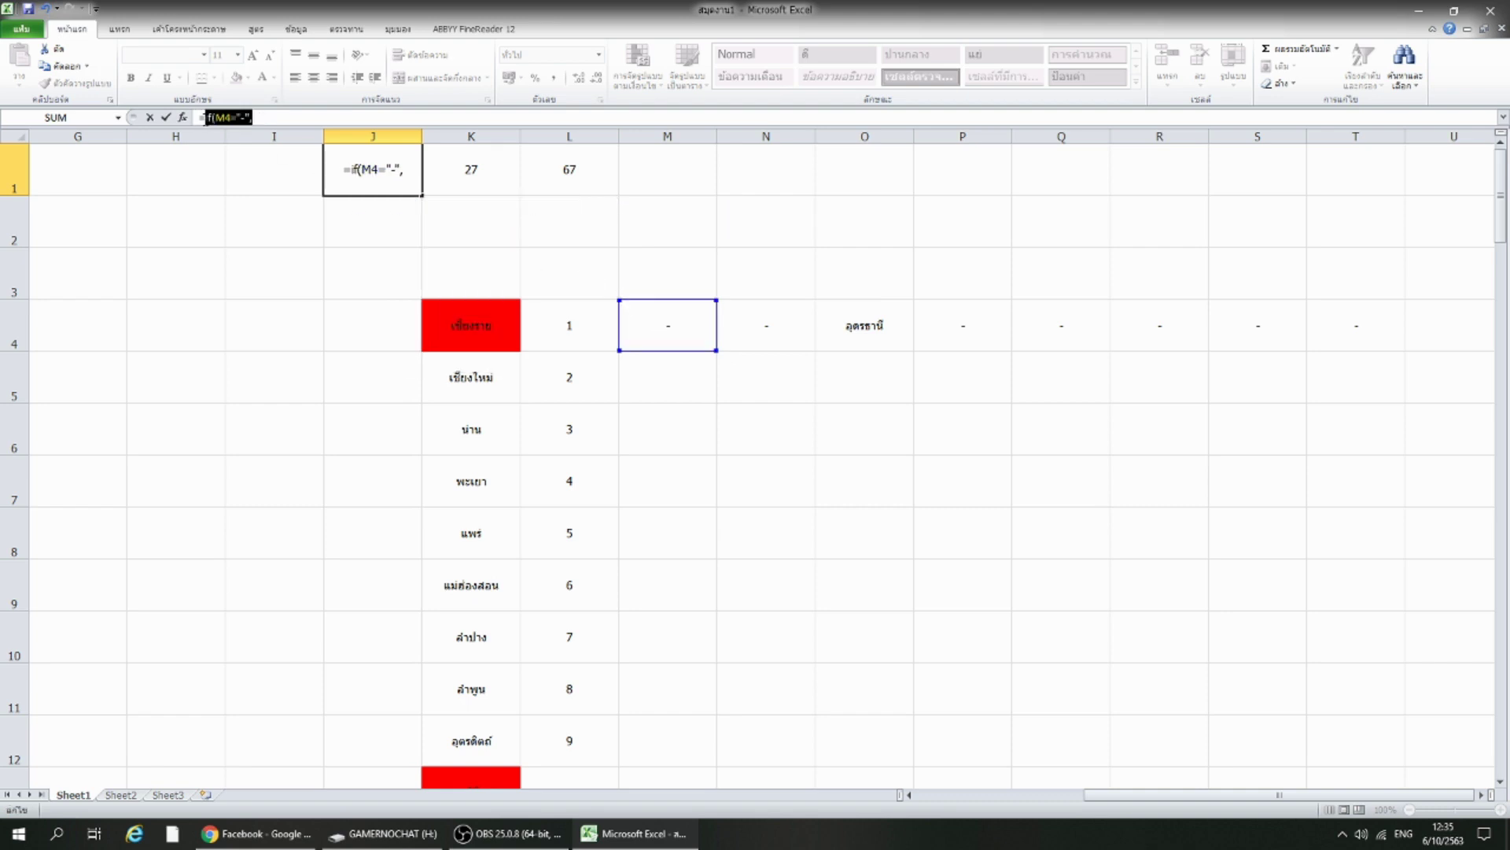
key("ctrl+c")
left_click(268, 117)
key("ctrl+v")
key("ctrl+v")
key("ctrl+v")
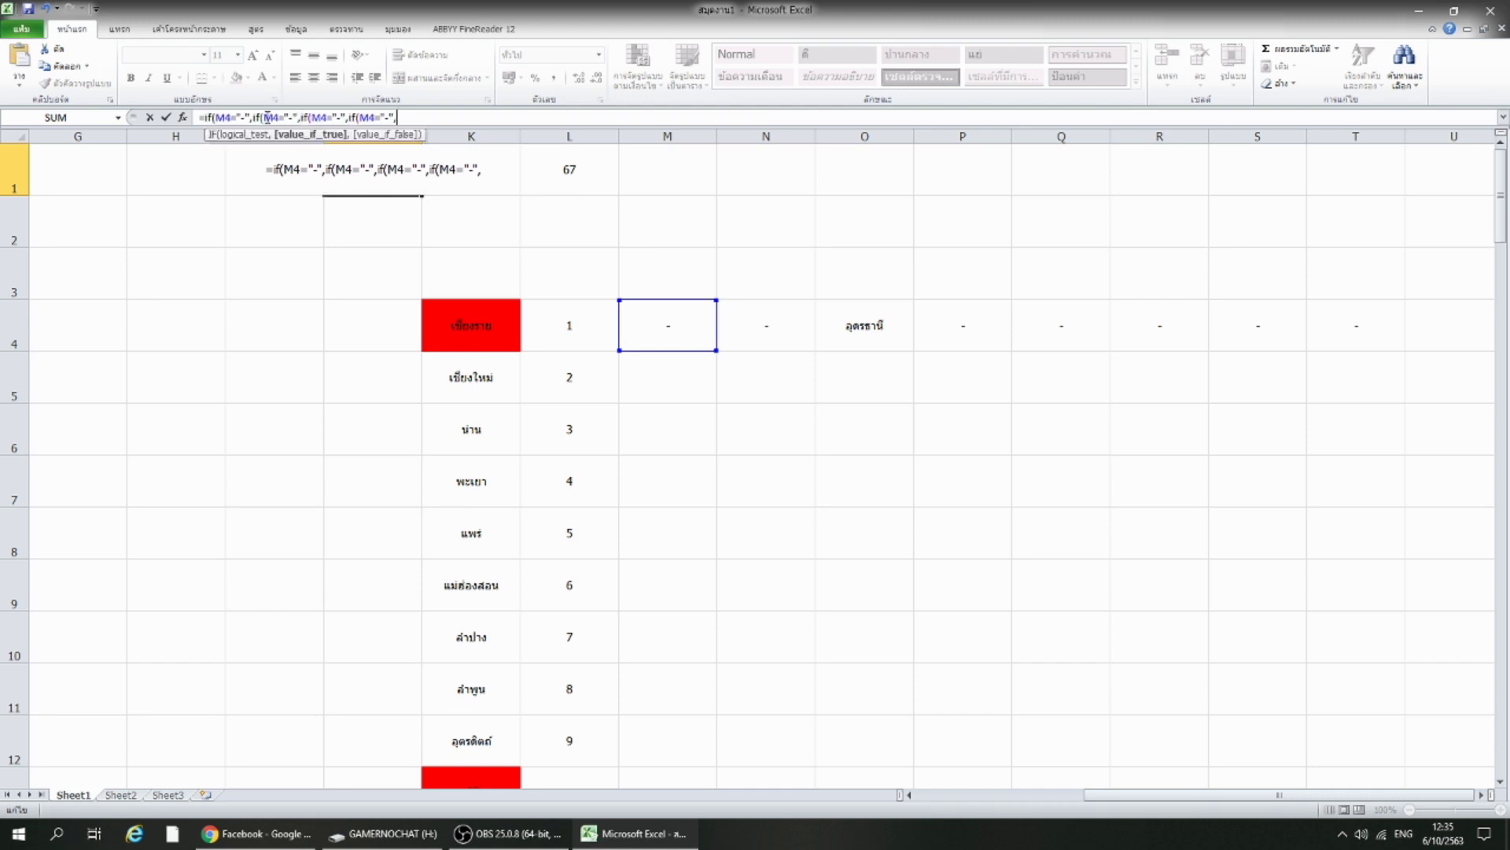
key("ctrl+v")
key("ctrl+v")
key("ctrl+v")
key("ctrl+v")
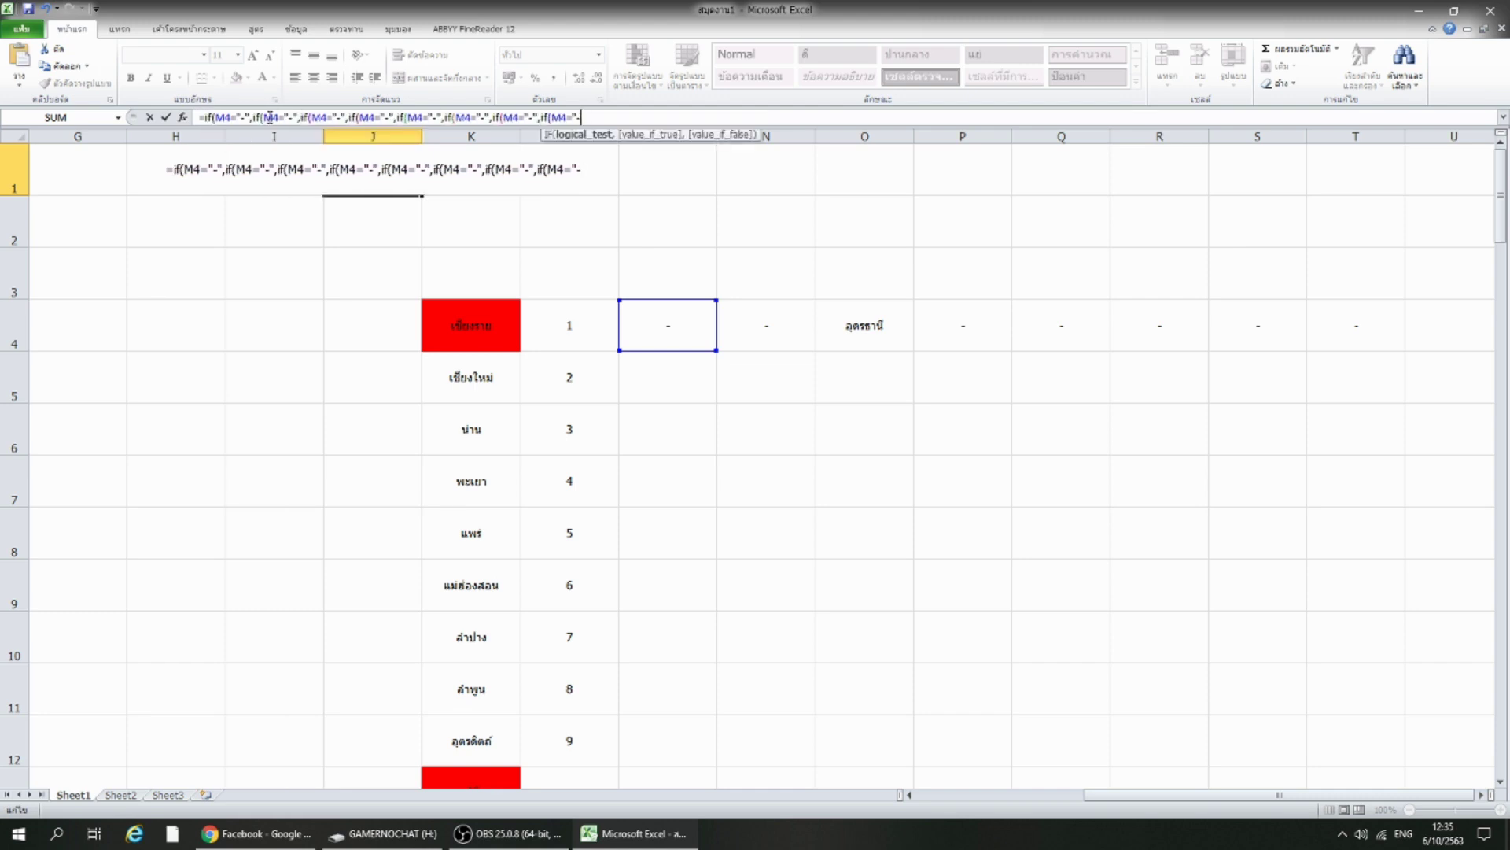
key("BackSpace")
key("BackSpace")
key("BackSpace")
key("BackSpace")
key("BackSpace")
key("BackSpace")
key("BackSpace")
key("BackSpace")
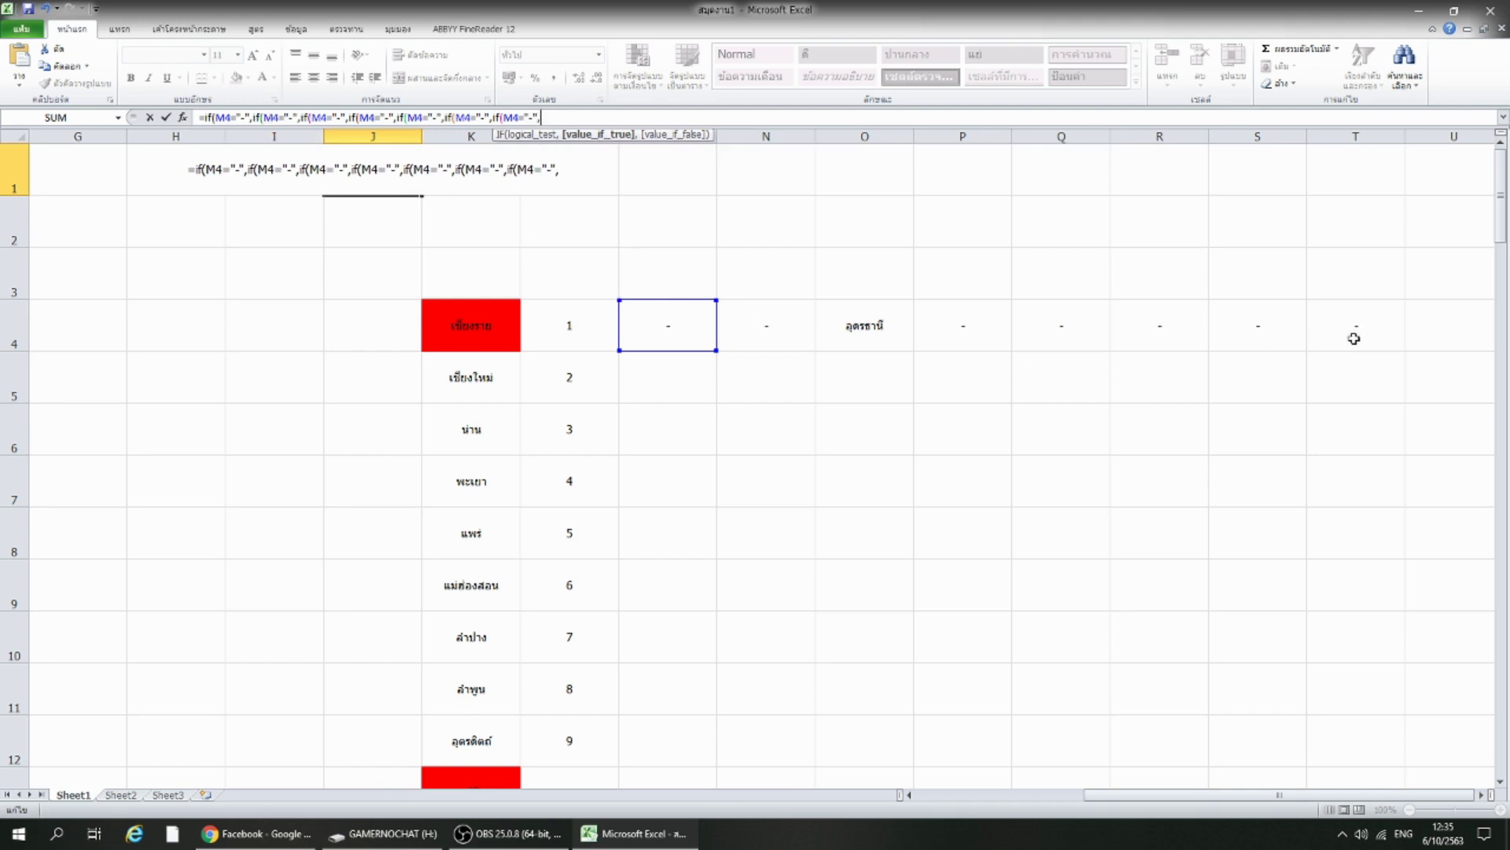
Change the second and third test references from M4 to N4 and O4.
left_click(270, 118)
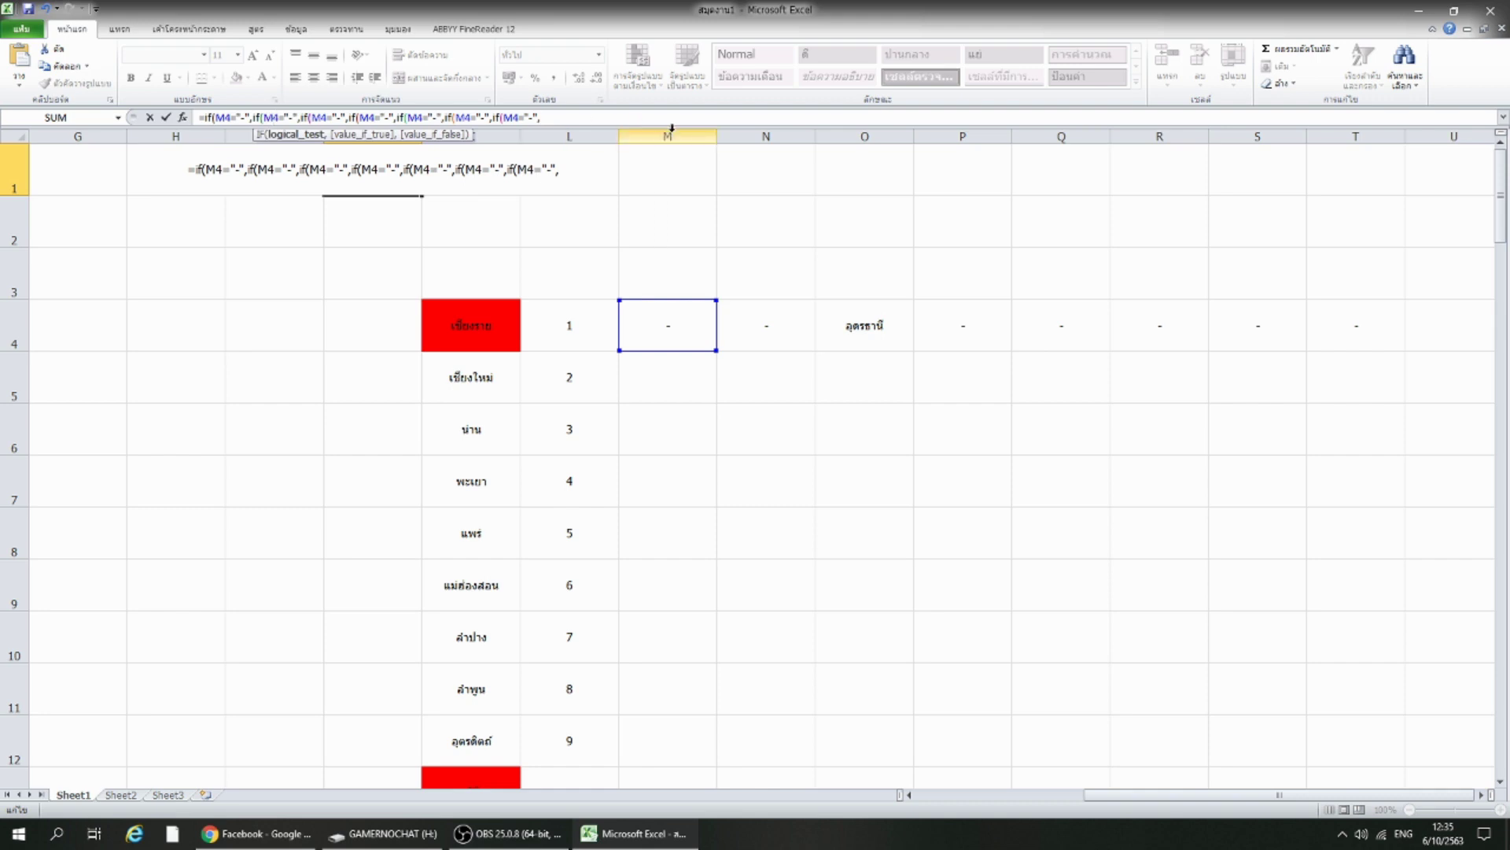
key("BackSpace")
type("n")
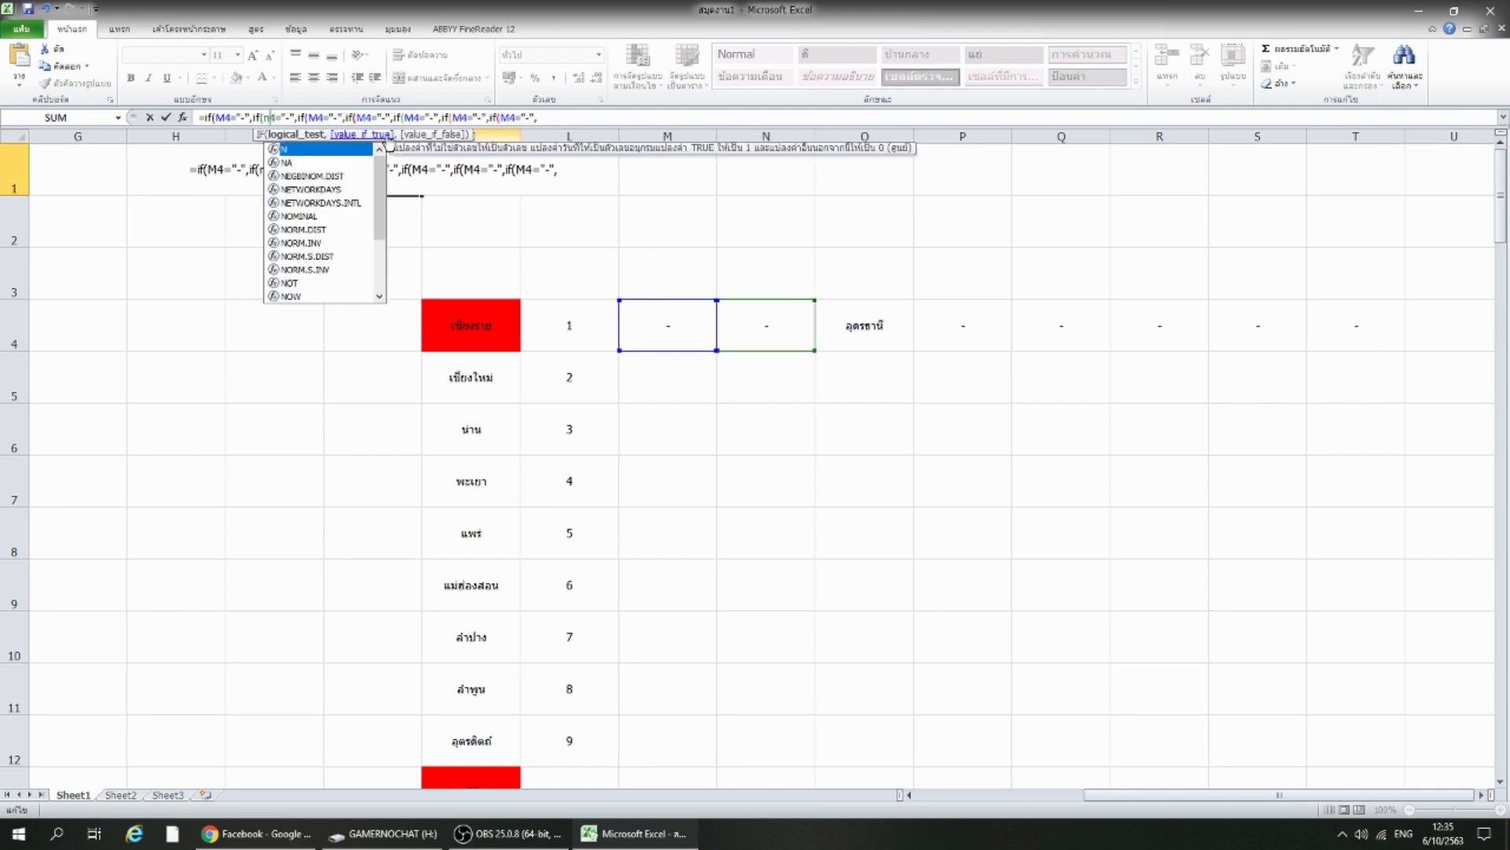
key("Right")
key("Right")
key("Right")
key("Right")
key("Right")
key("Right")
key("BackSpace")
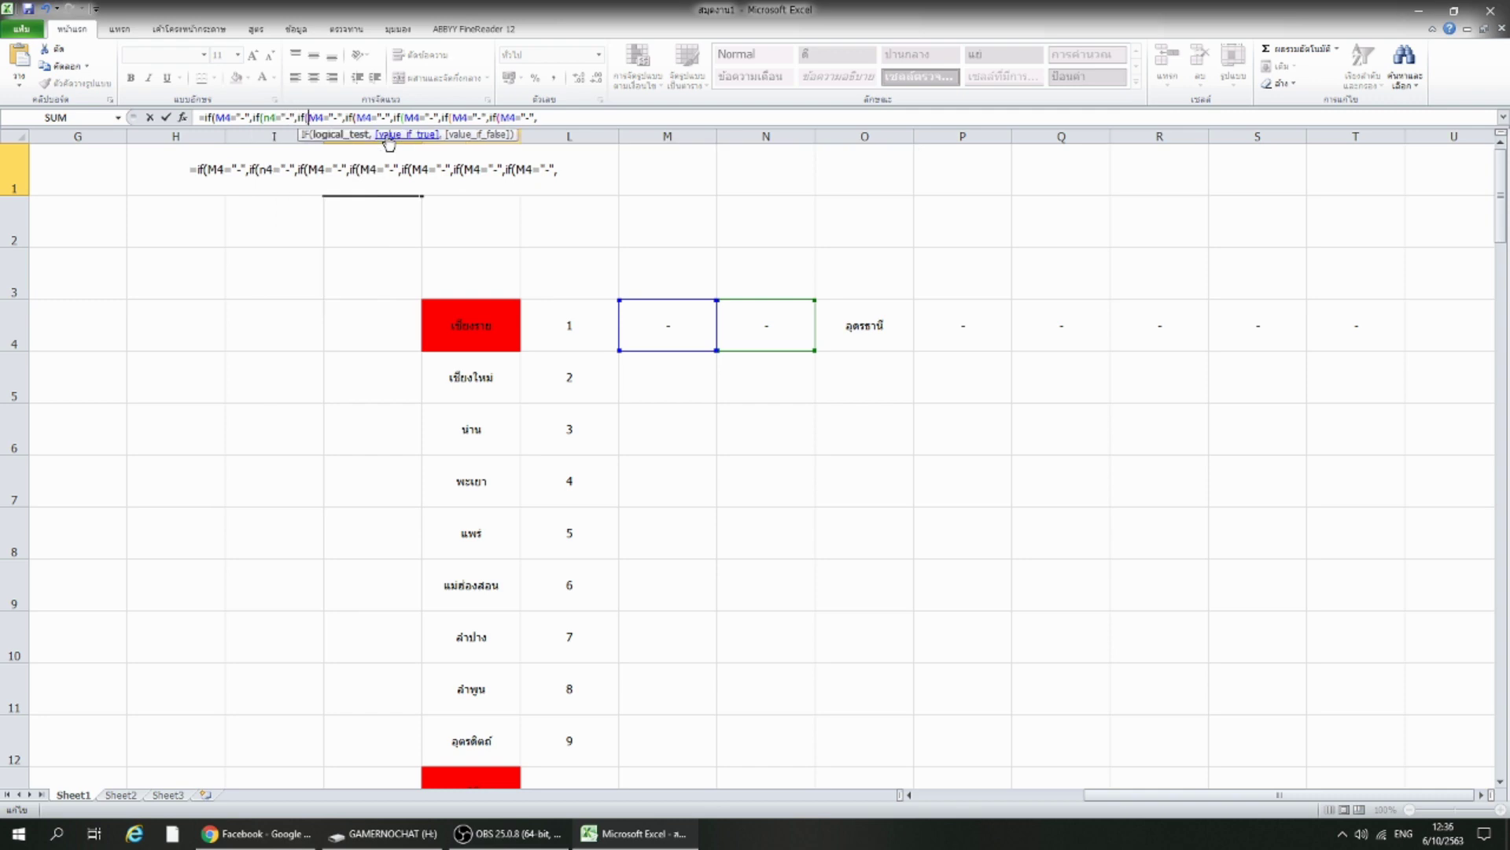
type("o")
key("Right")
key("Right")
key("Right")
key("Right")
key("Right")
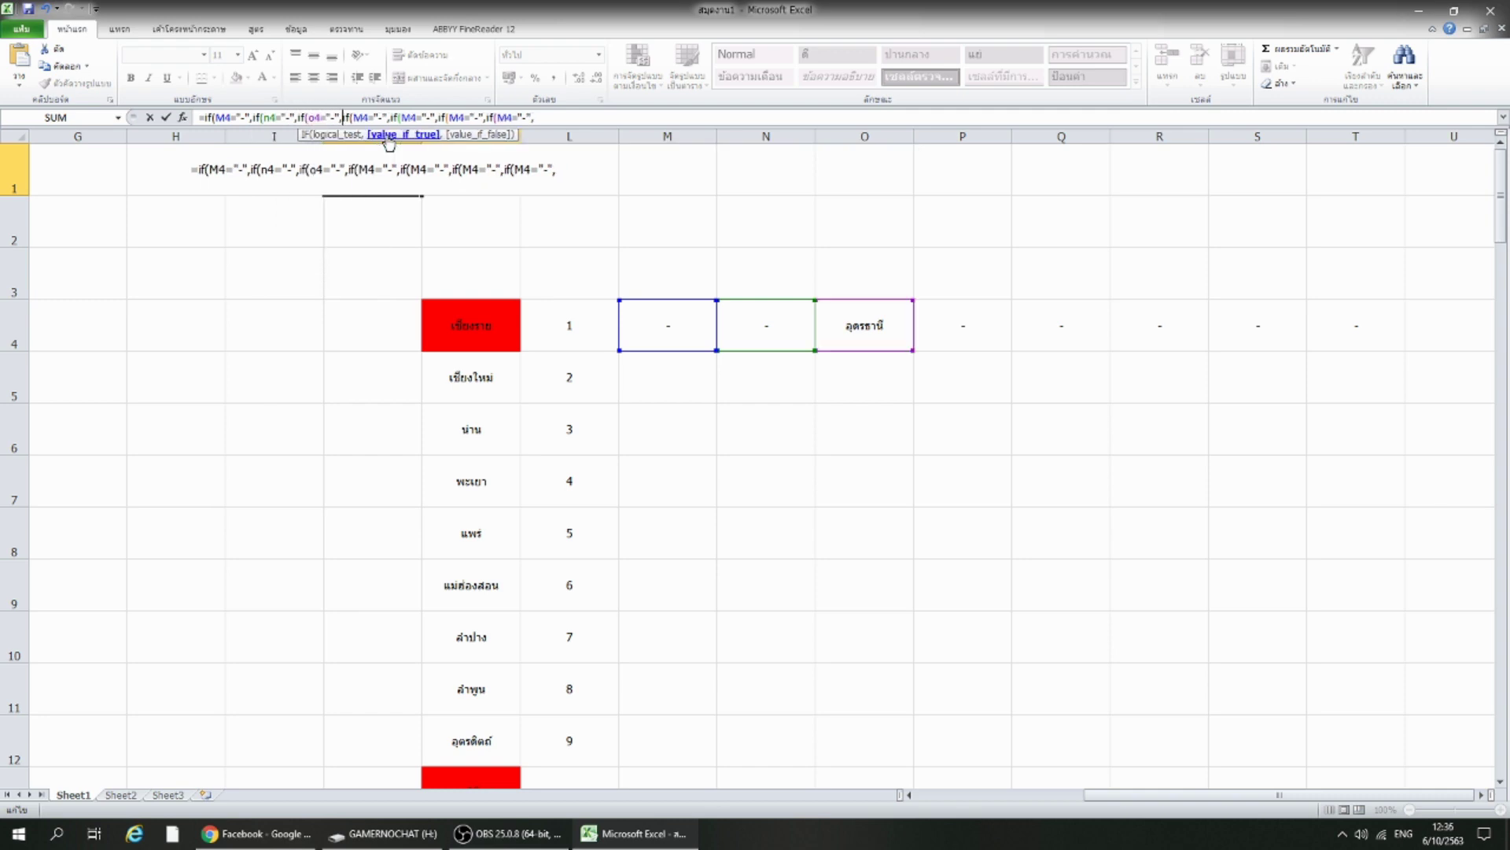
key("Right")
key("Right")
key("Right")
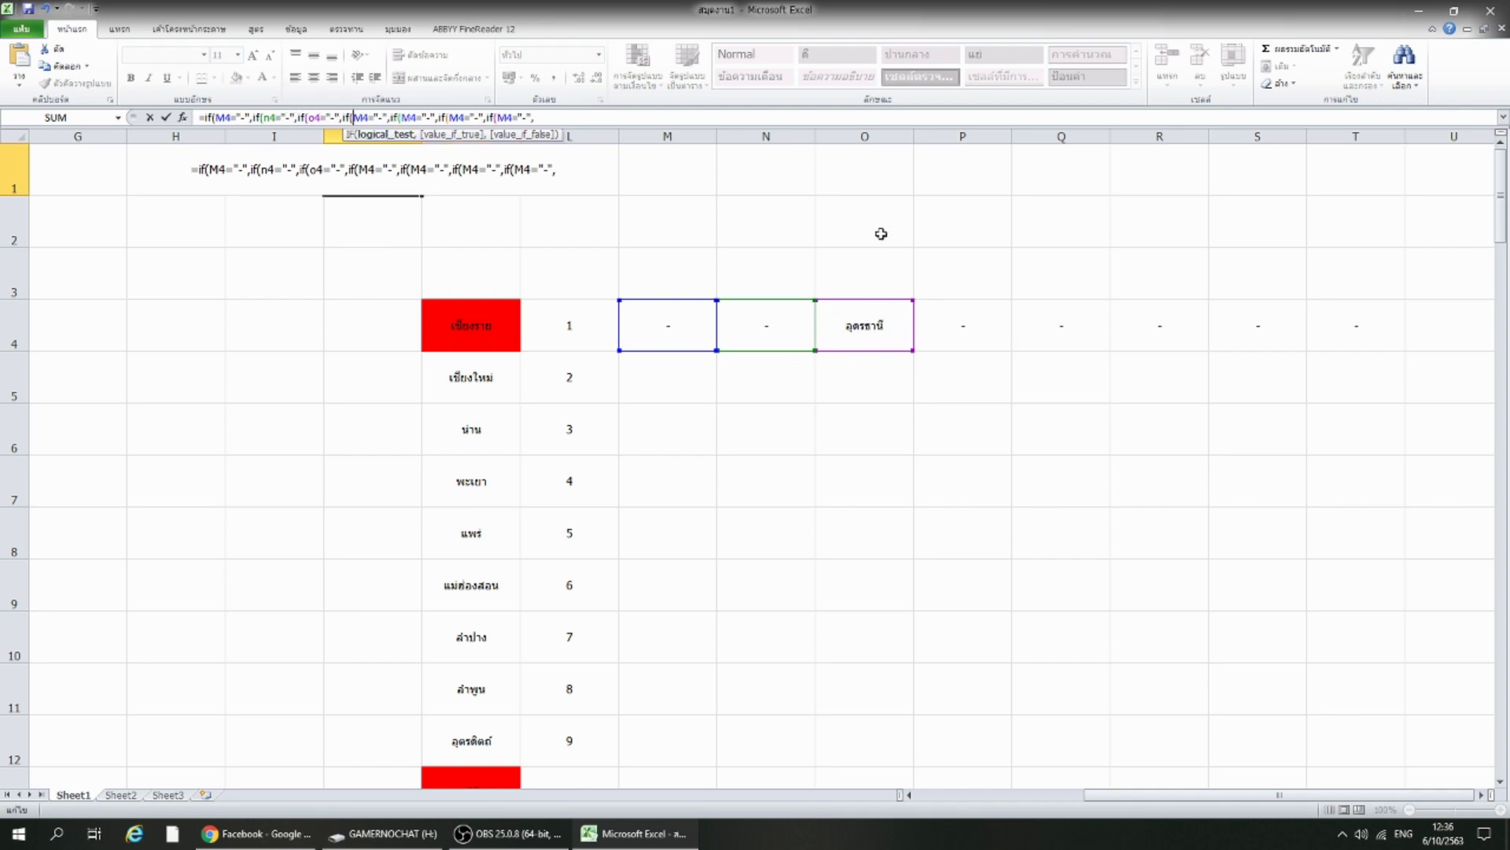
Change the remaining test references to P4, Q4, R4 and S4.
type("p4")
key("Right")
key("Right")
key("Right")
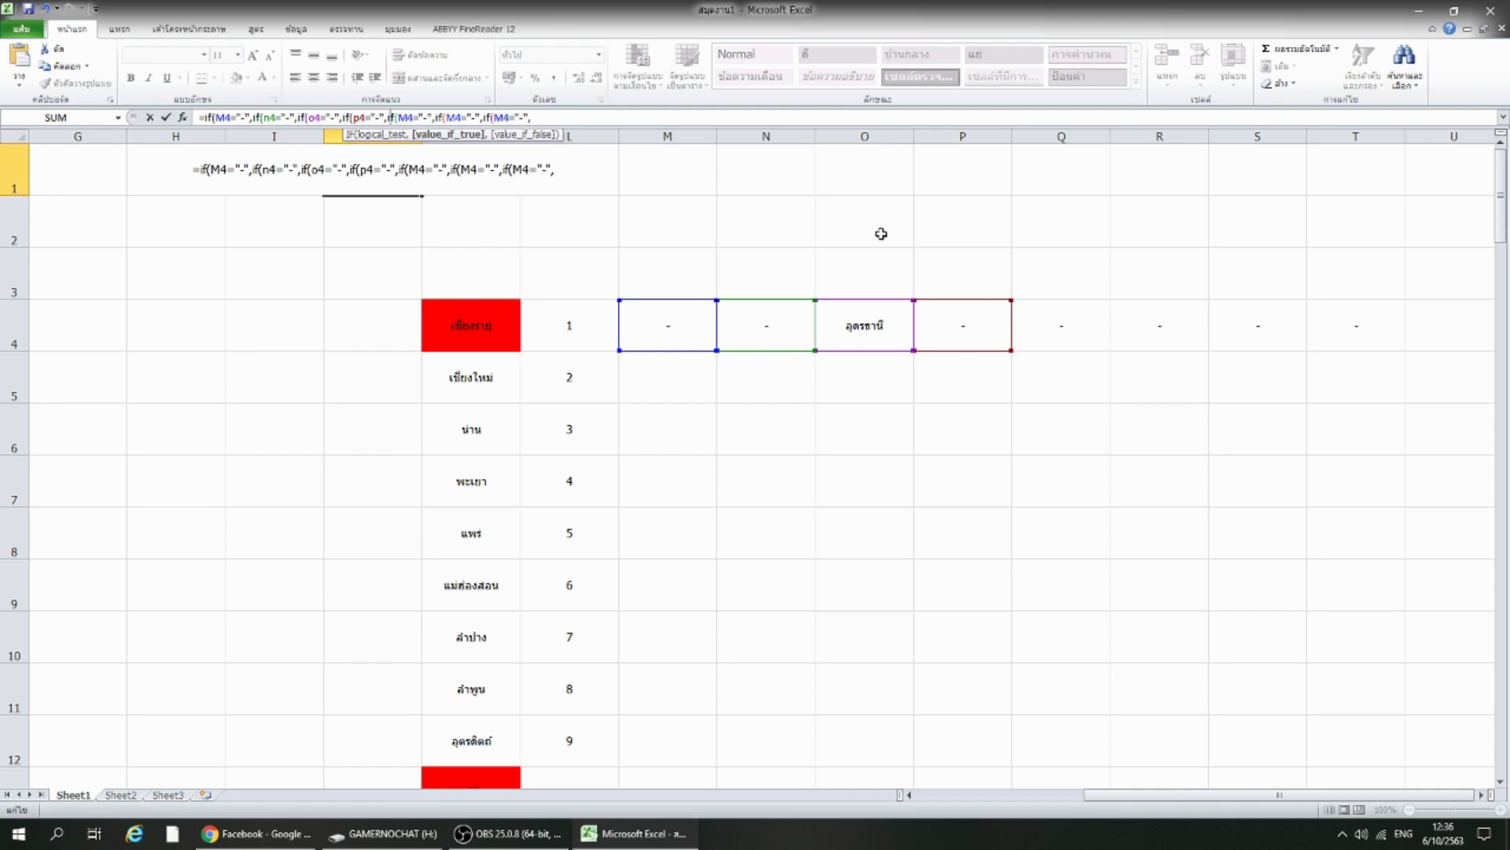
key("Delete")
key("Delete")
type("q4")
key("Right")
key("Right")
key("Right")
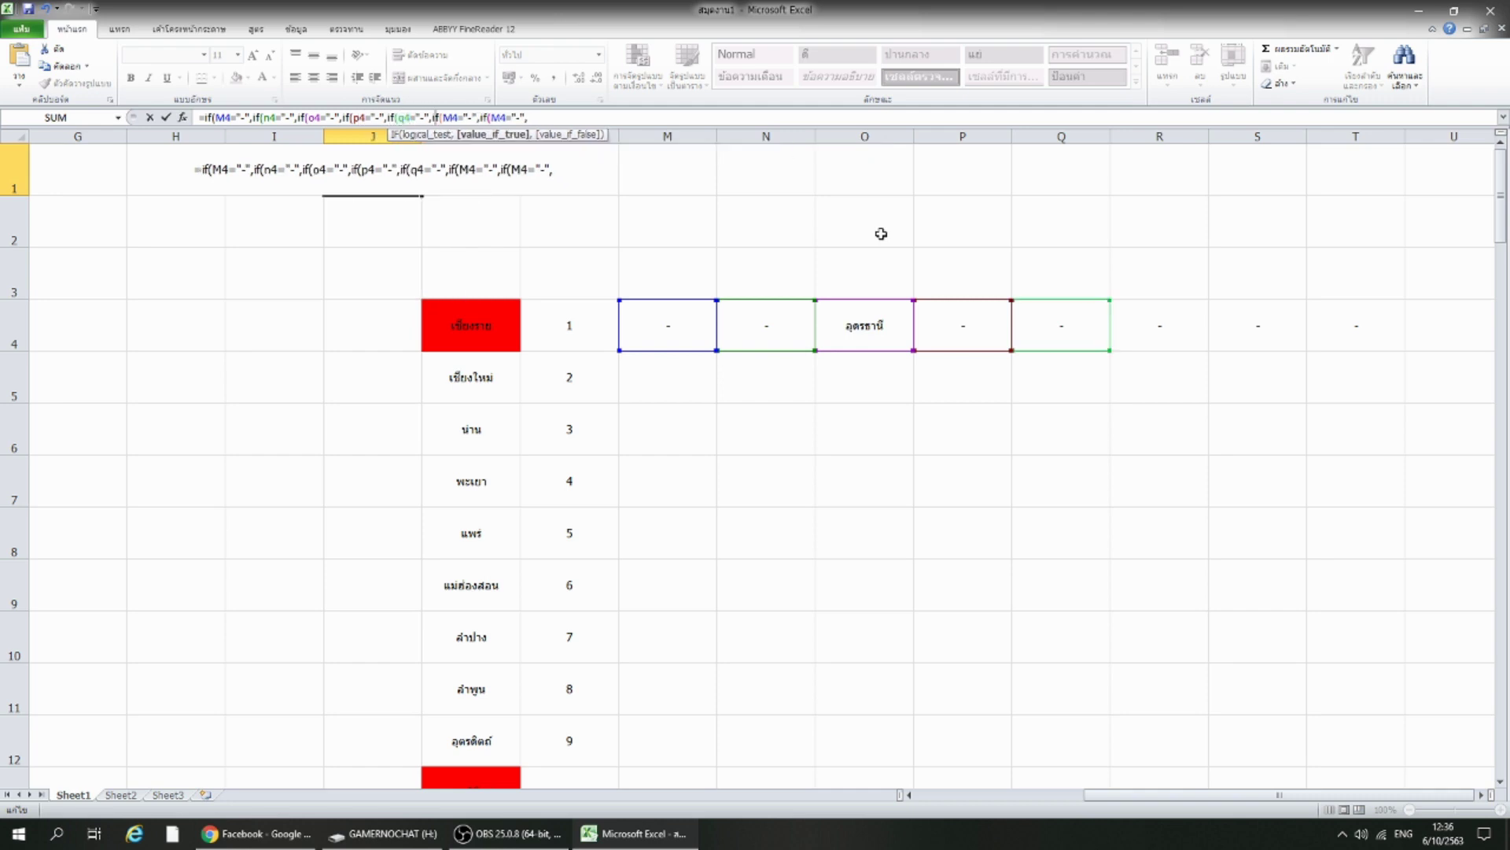
key("Right")
key("Right")
key("Right")
key("Delete")
key("Delete")
type("r4")
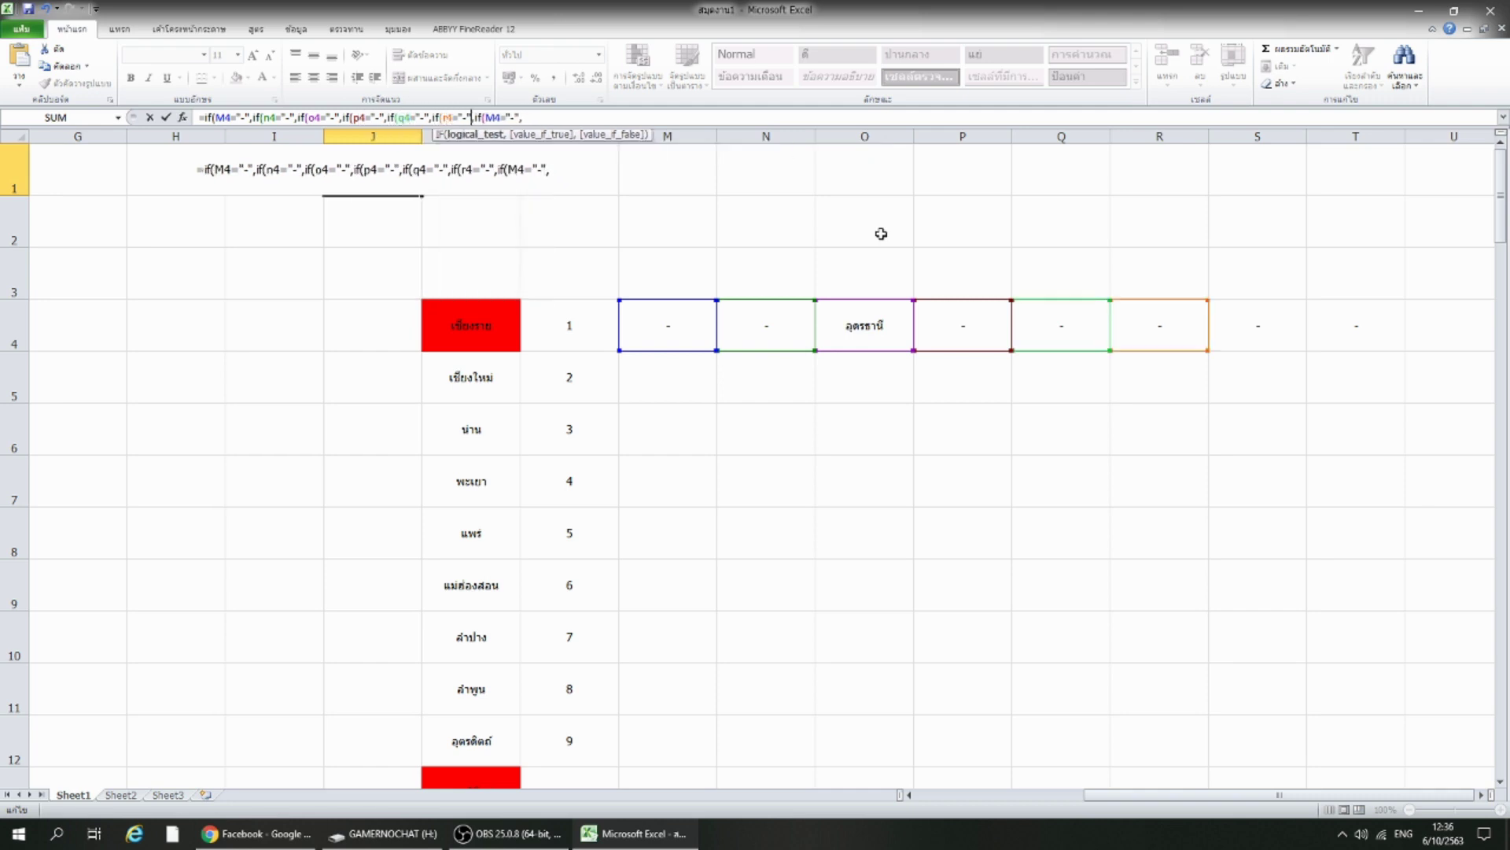
key("Right")
key("Right")
key("Right")
key("Delete")
type("s")
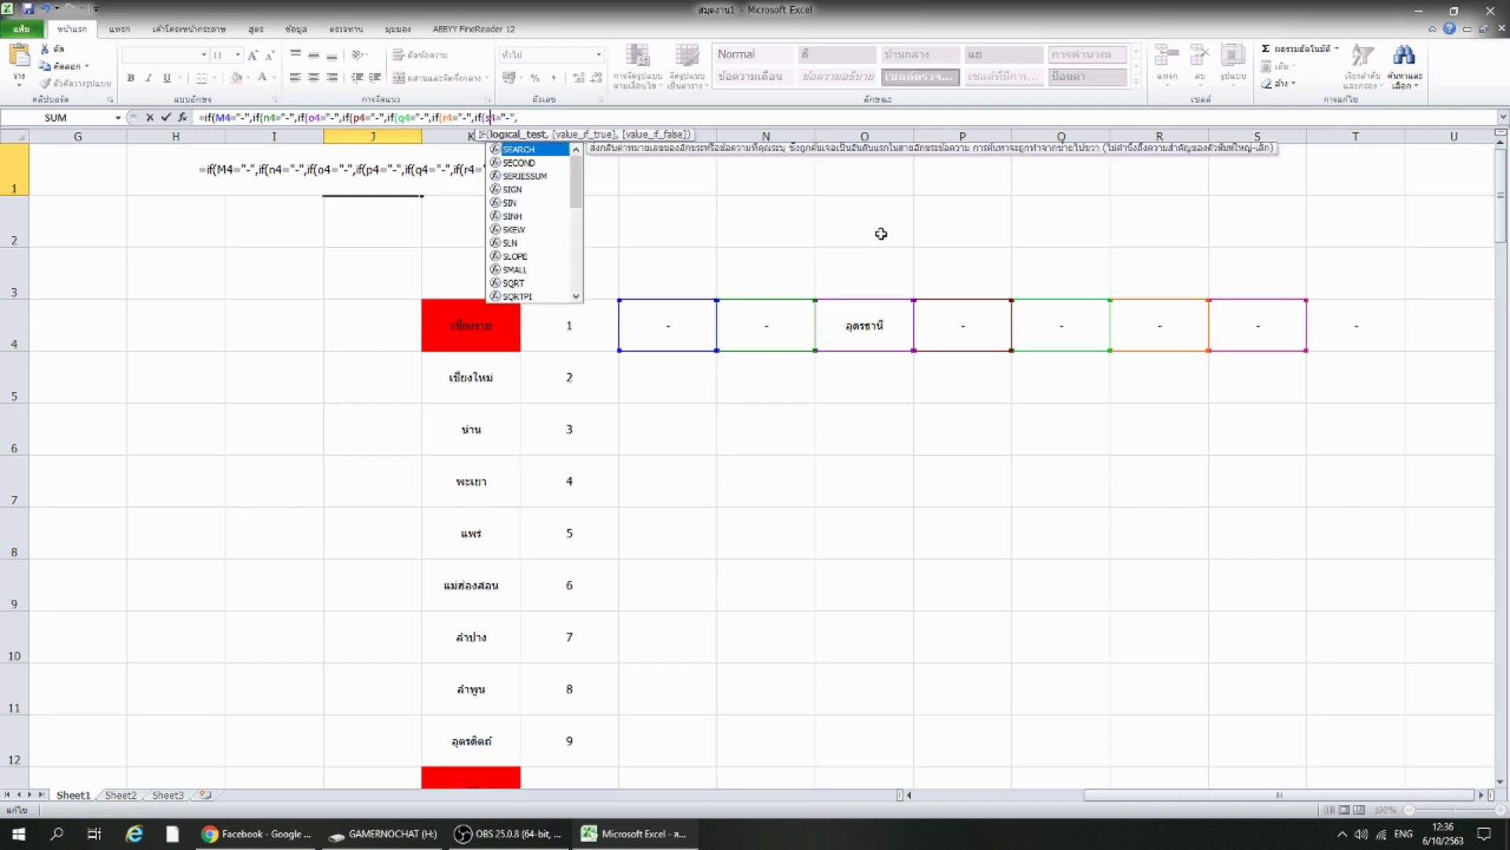
type("4=\"-\",")
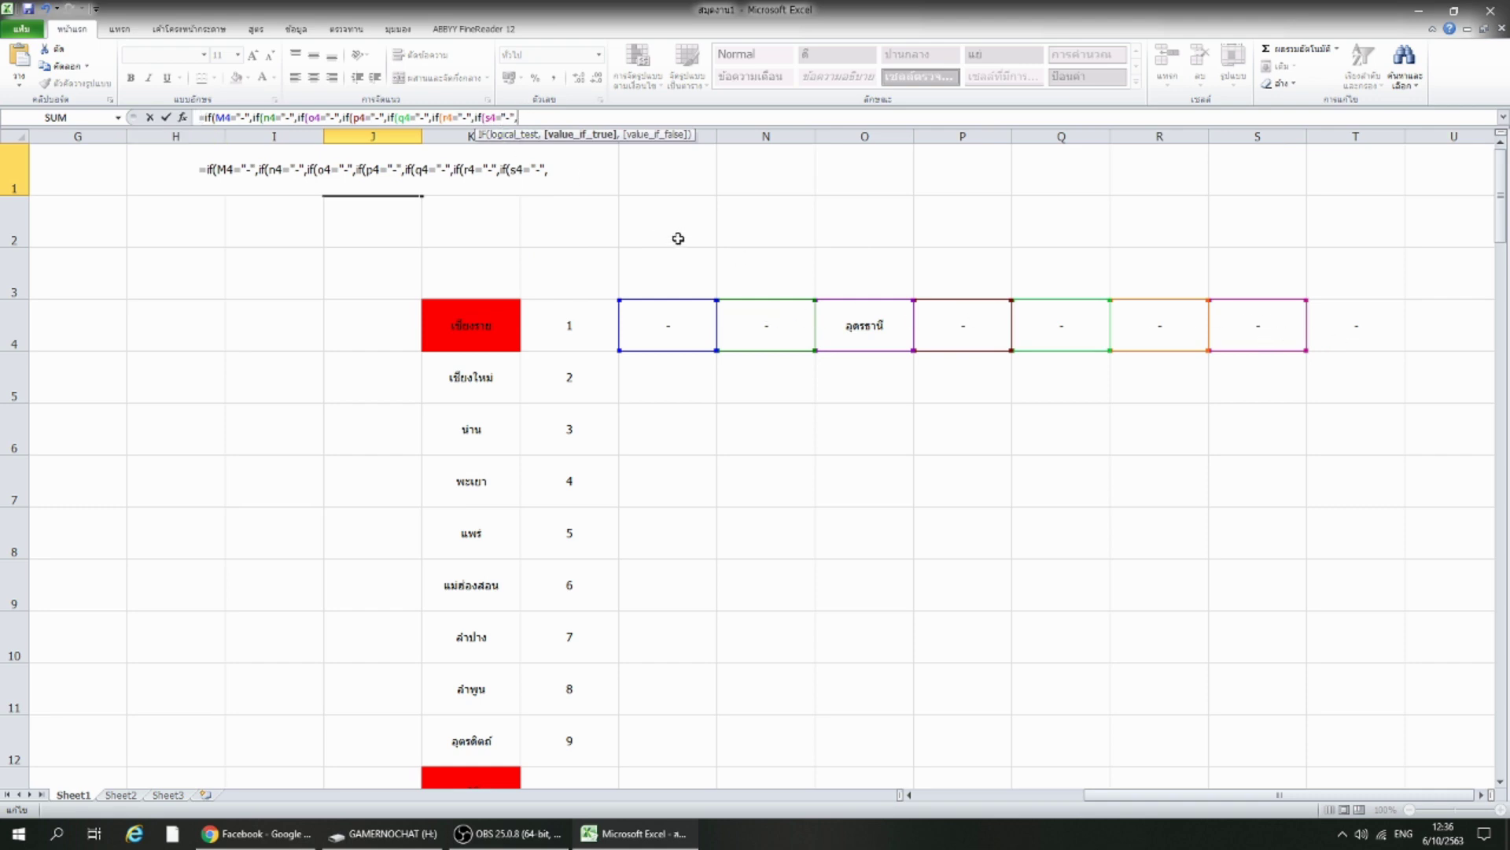
Add T4, S4, R4 and Q4 as the innermost references of J1's nested IF.
left_click(1350, 329)
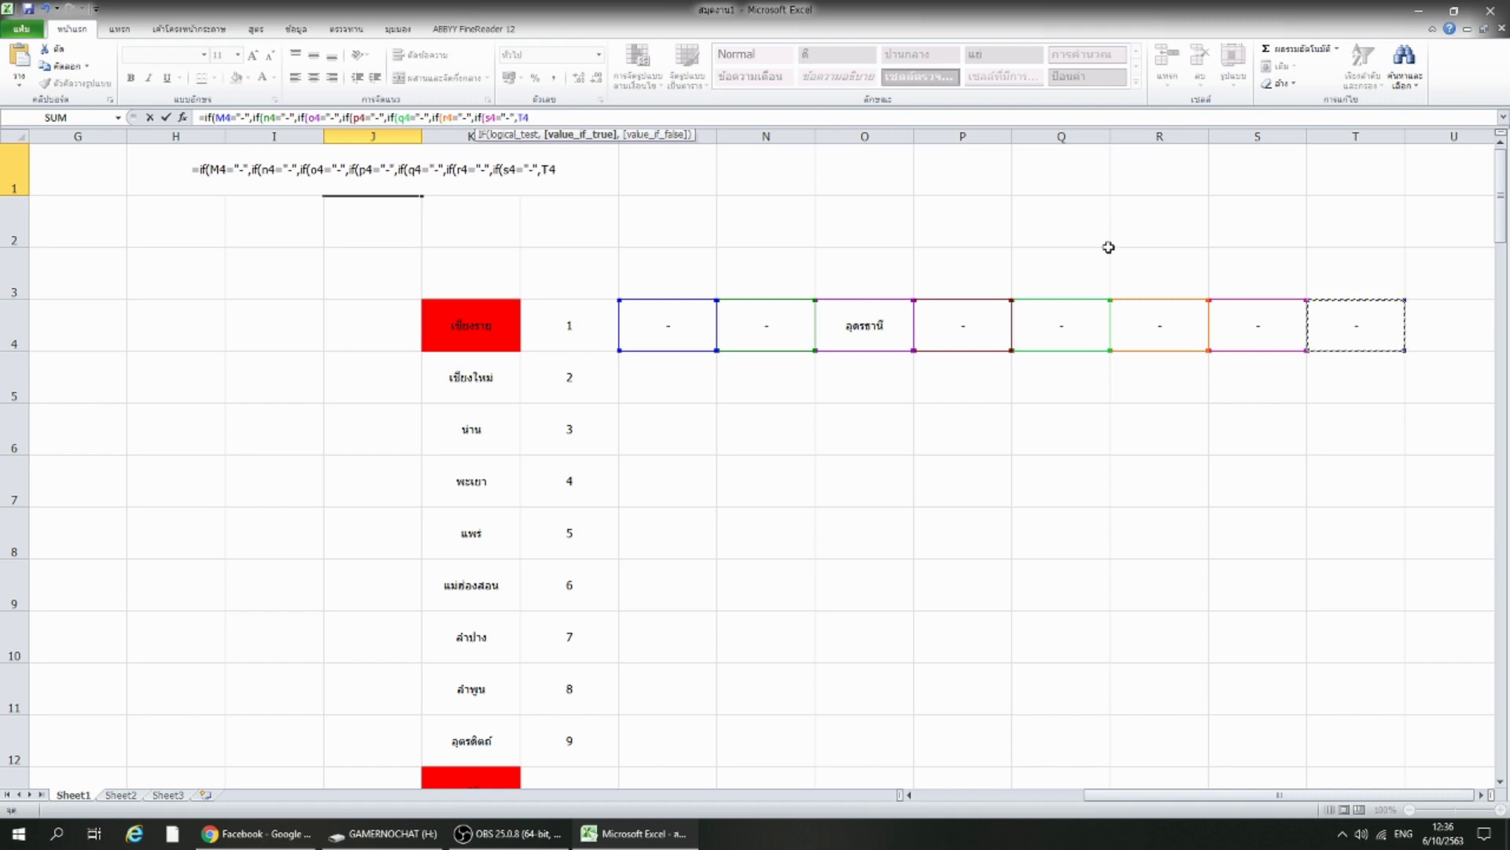
type(",")
left_click(1250, 335)
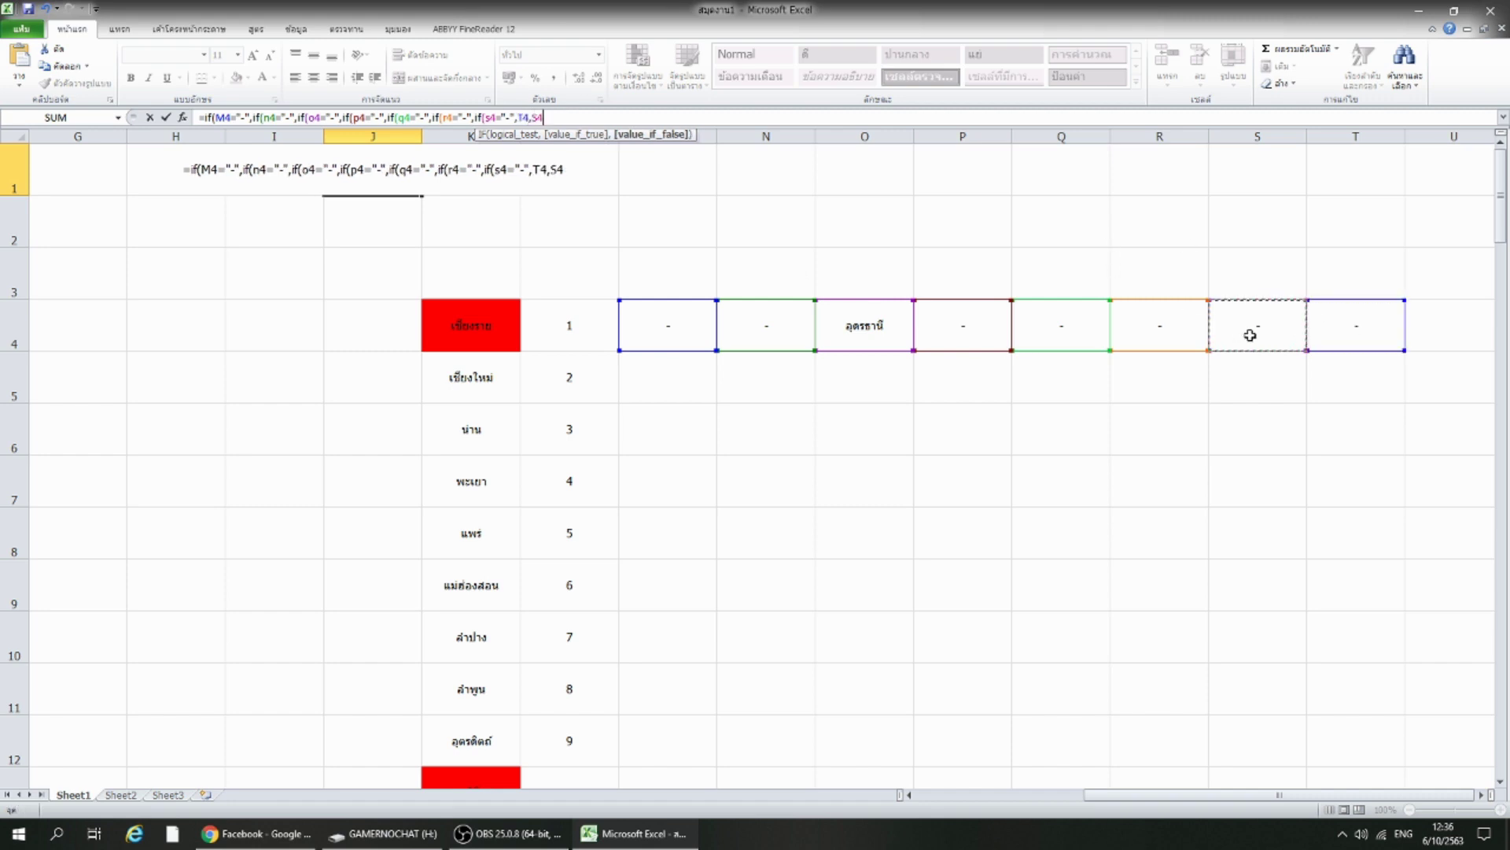
type(")")
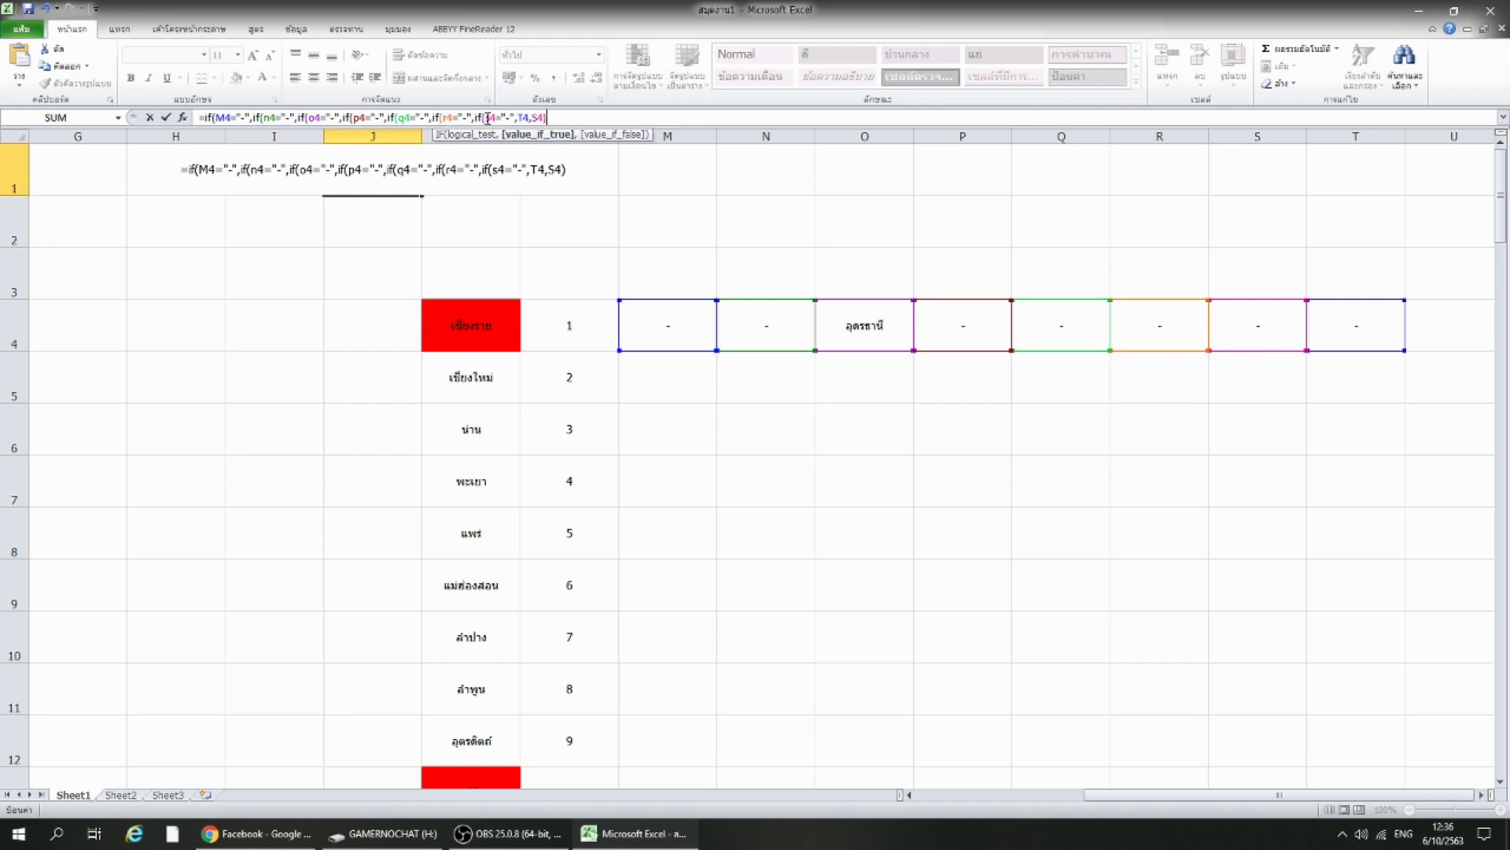
type(",")
left_click(1155, 334)
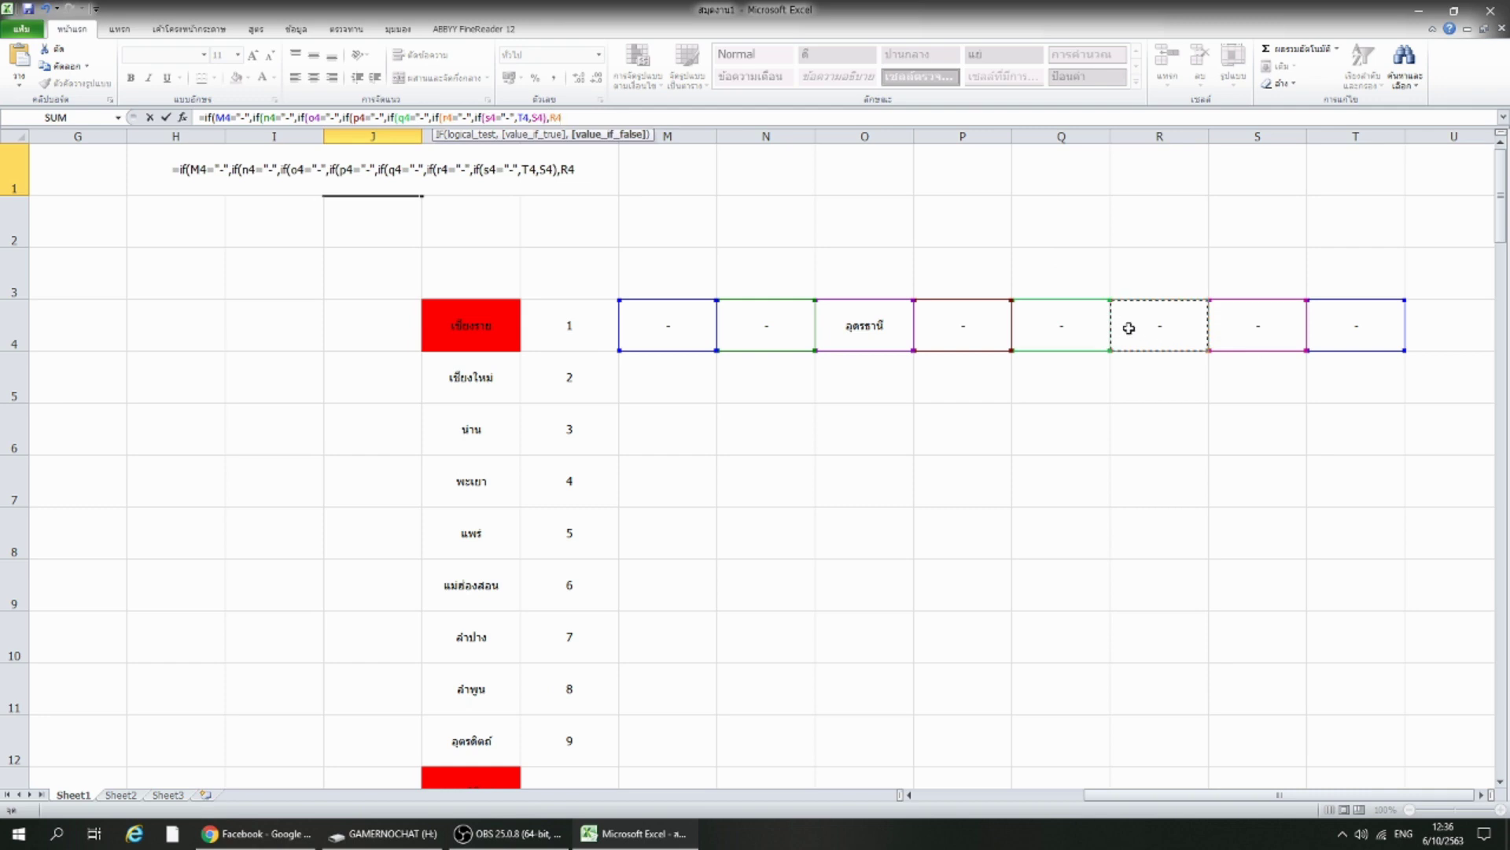
type(")")
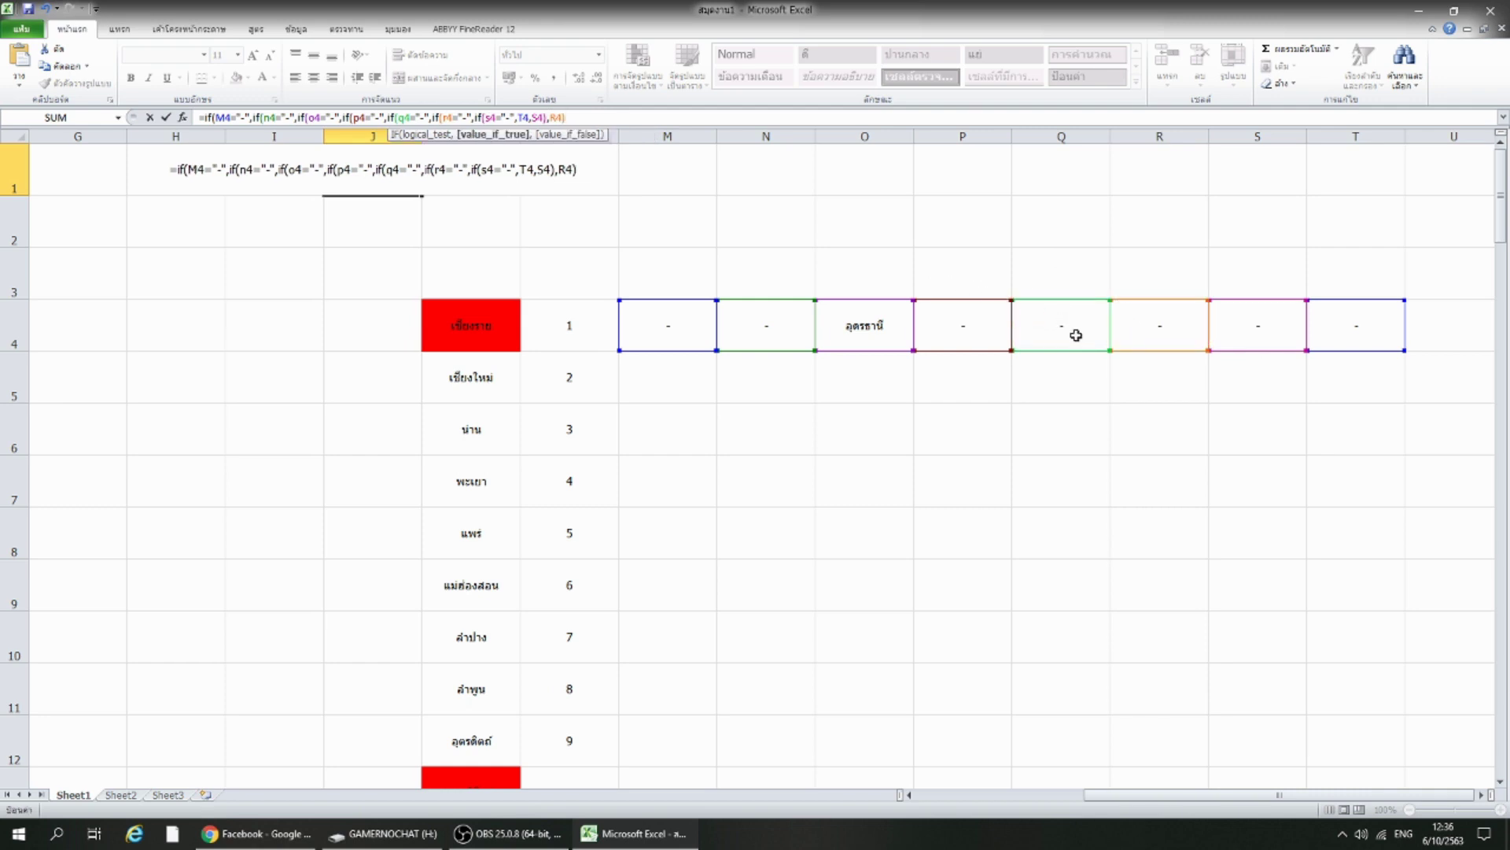
type(",")
left_click(1070, 334)
type(")")
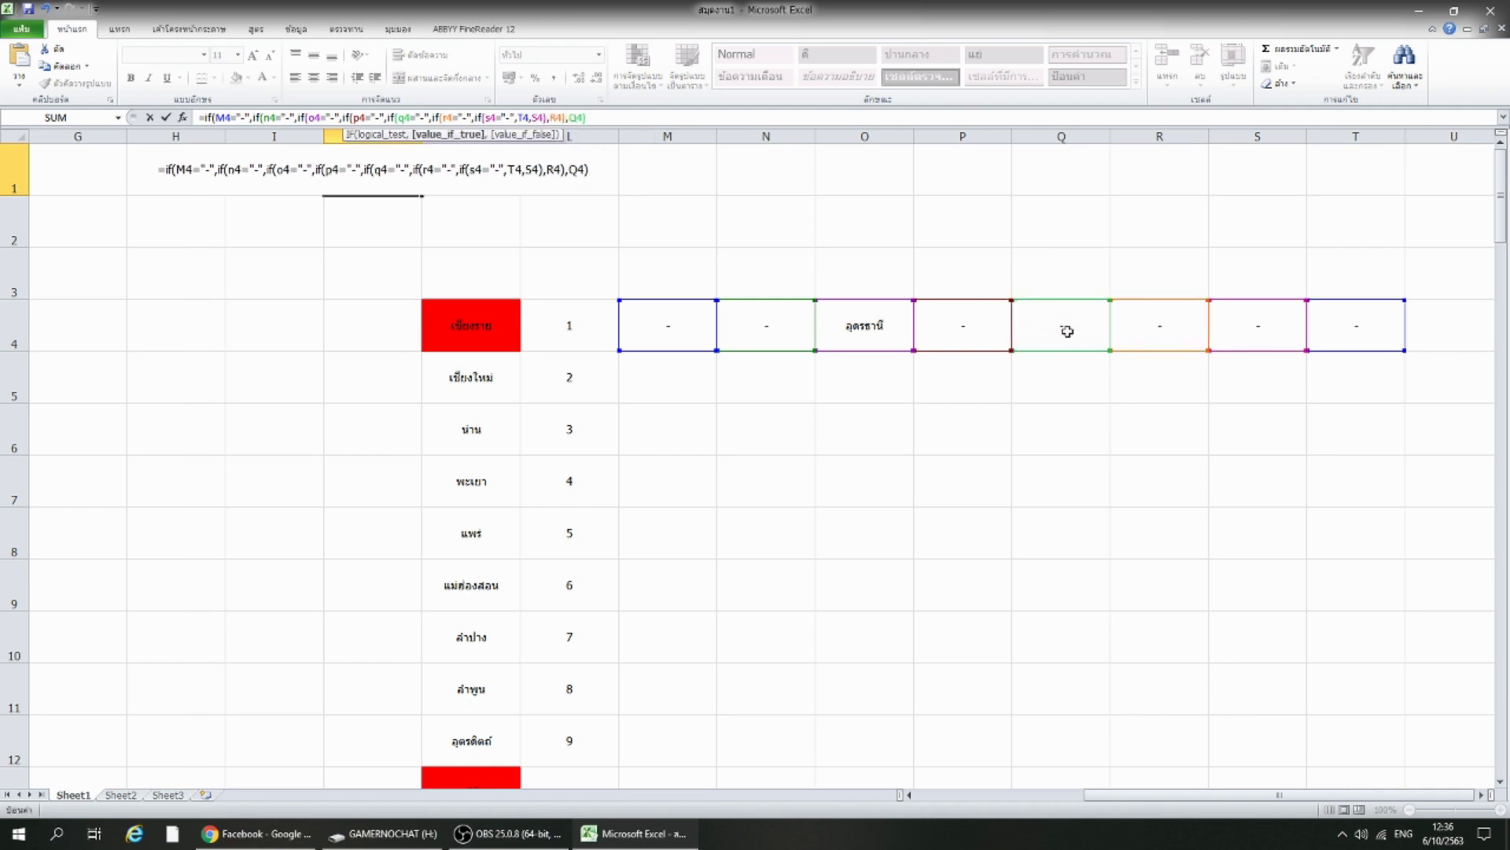
type(",")
Add P4, O4, N4 and M4, close the parentheses and commit J1's formula.
left_click(992, 326)
type(")")
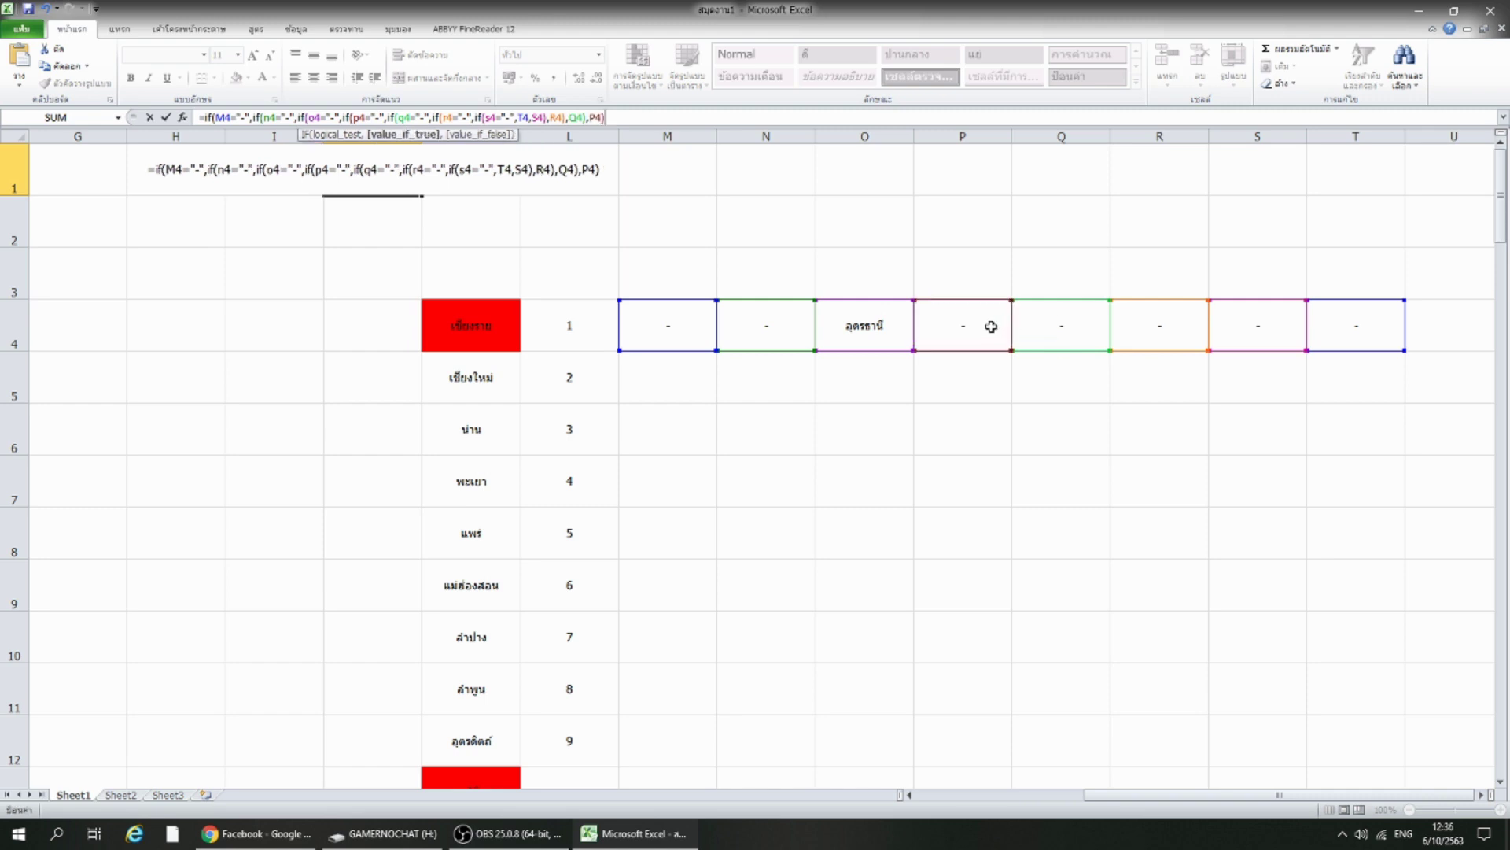
type(",")
left_click(851, 327)
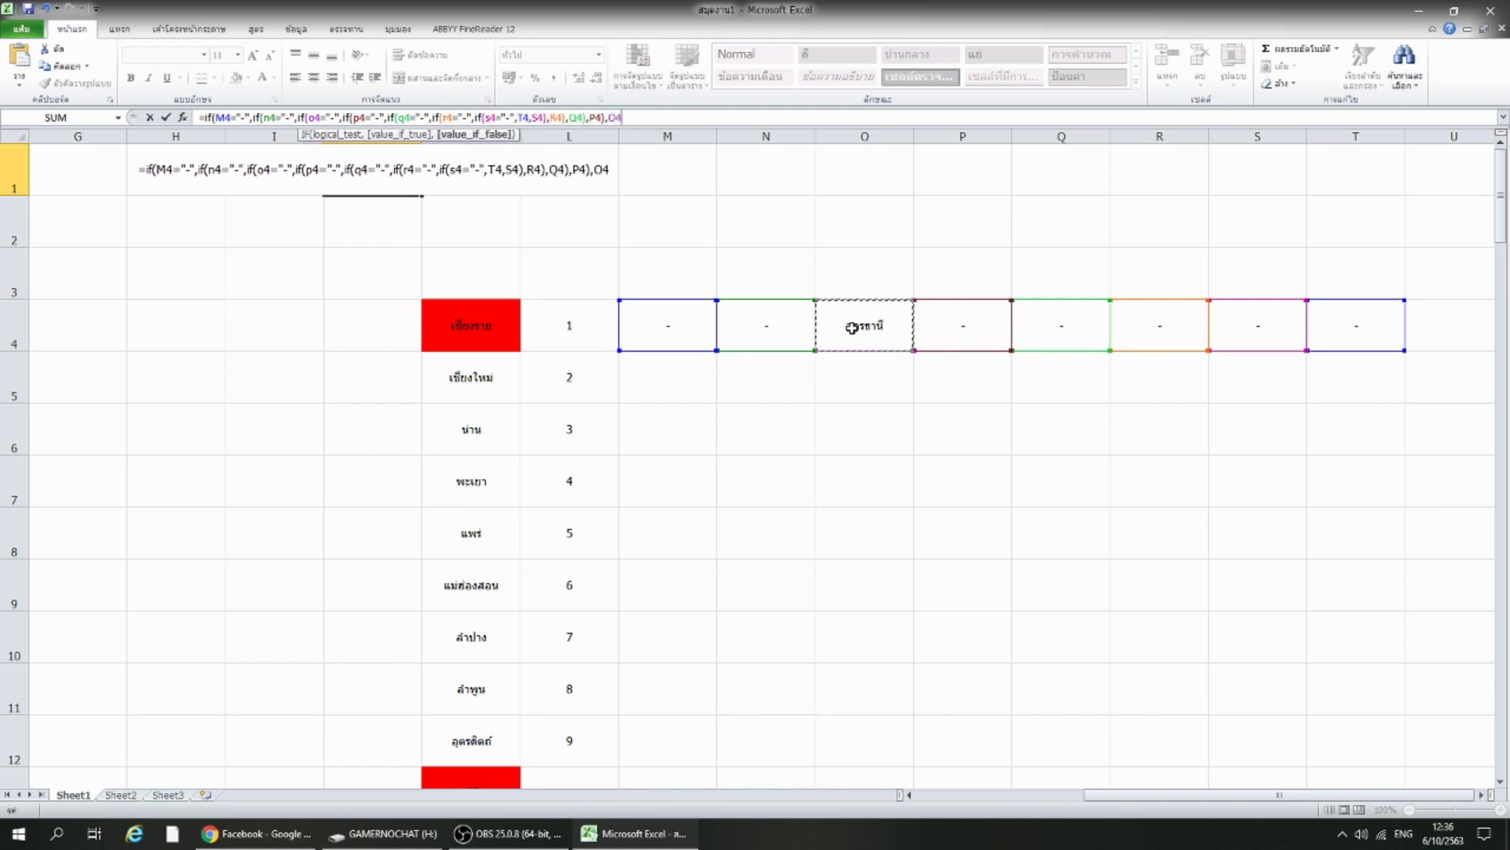
type("),")
left_click(784, 328)
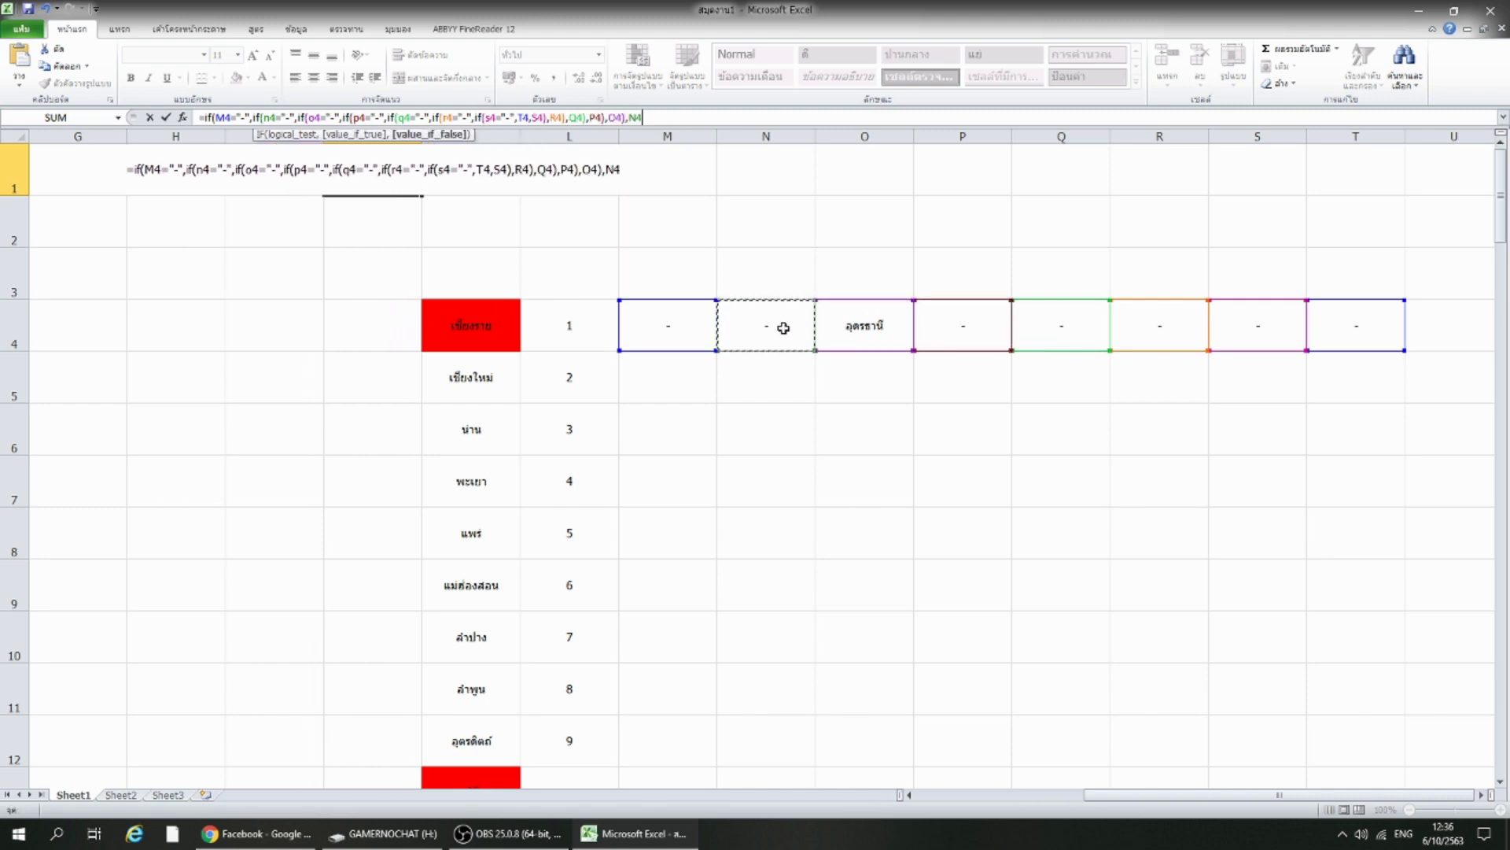
type("),")
left_click(681, 334)
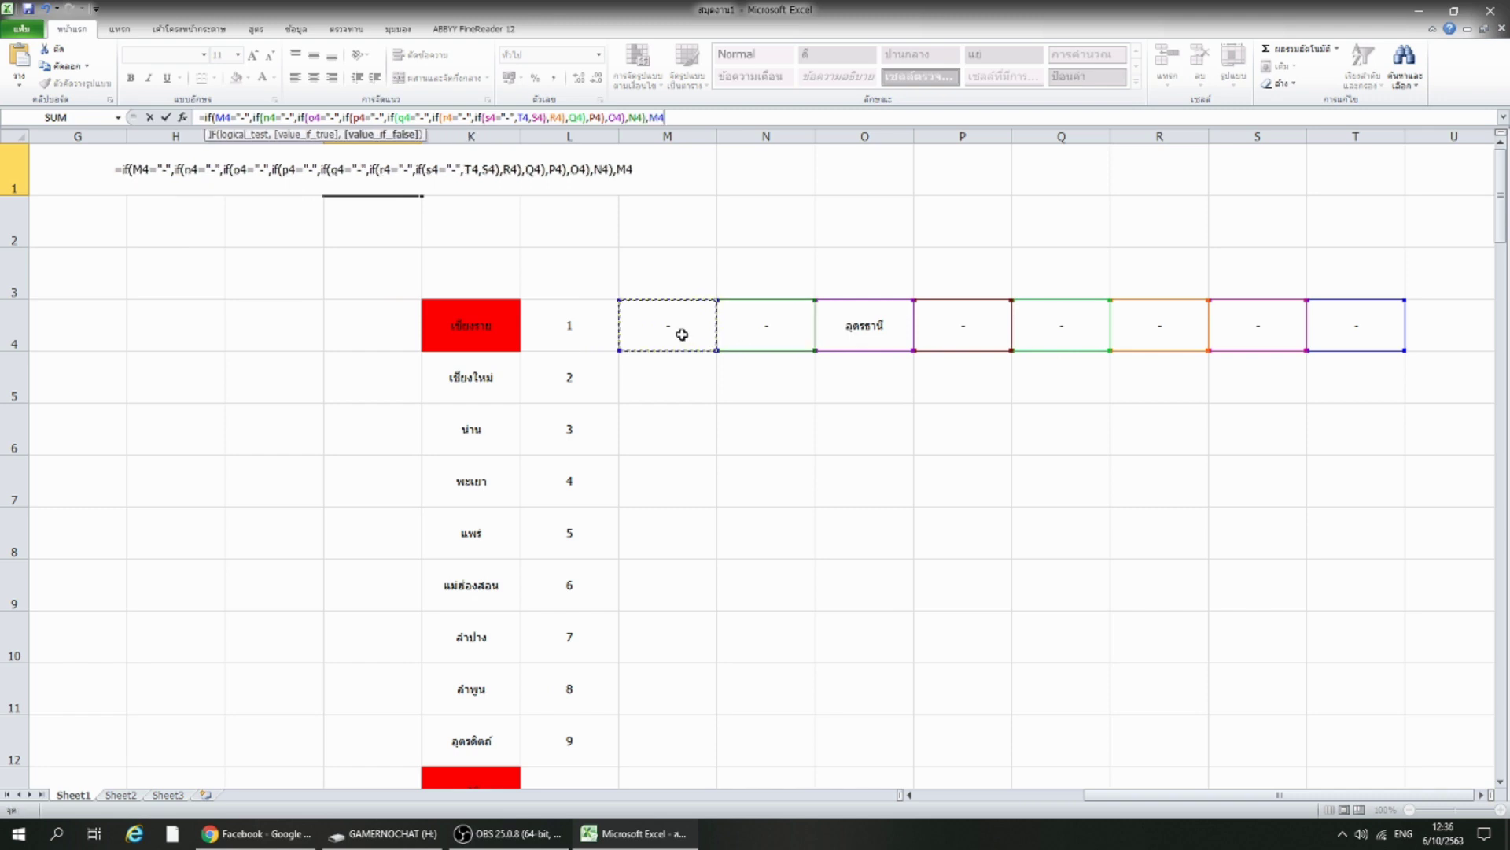
type(")")
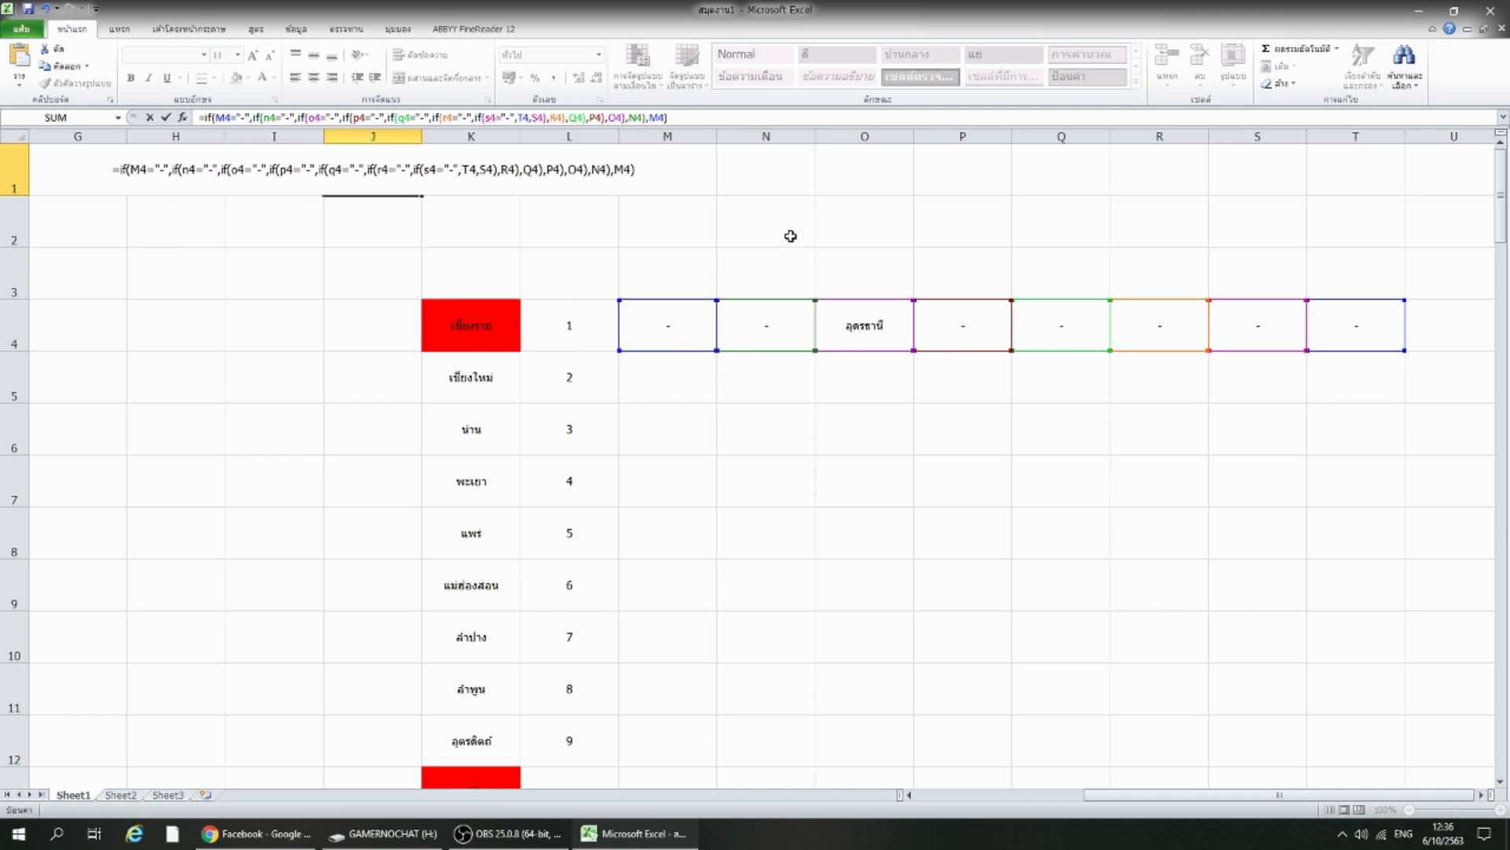
key("Return")
Copy the random number in L1 and paste it into K1 as a value.
left_click(702, 263)
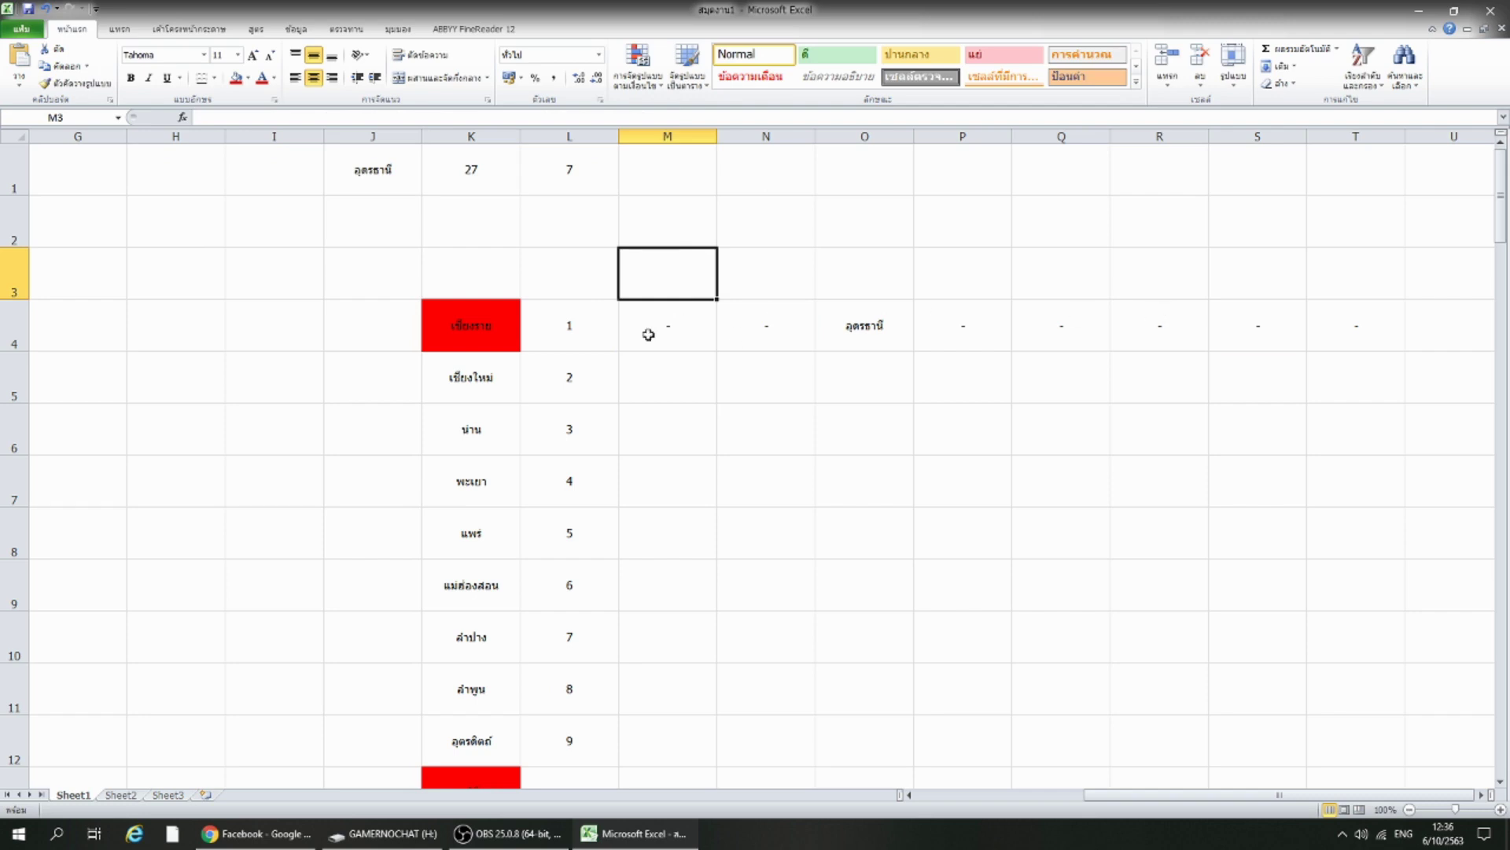
left_click(567, 236)
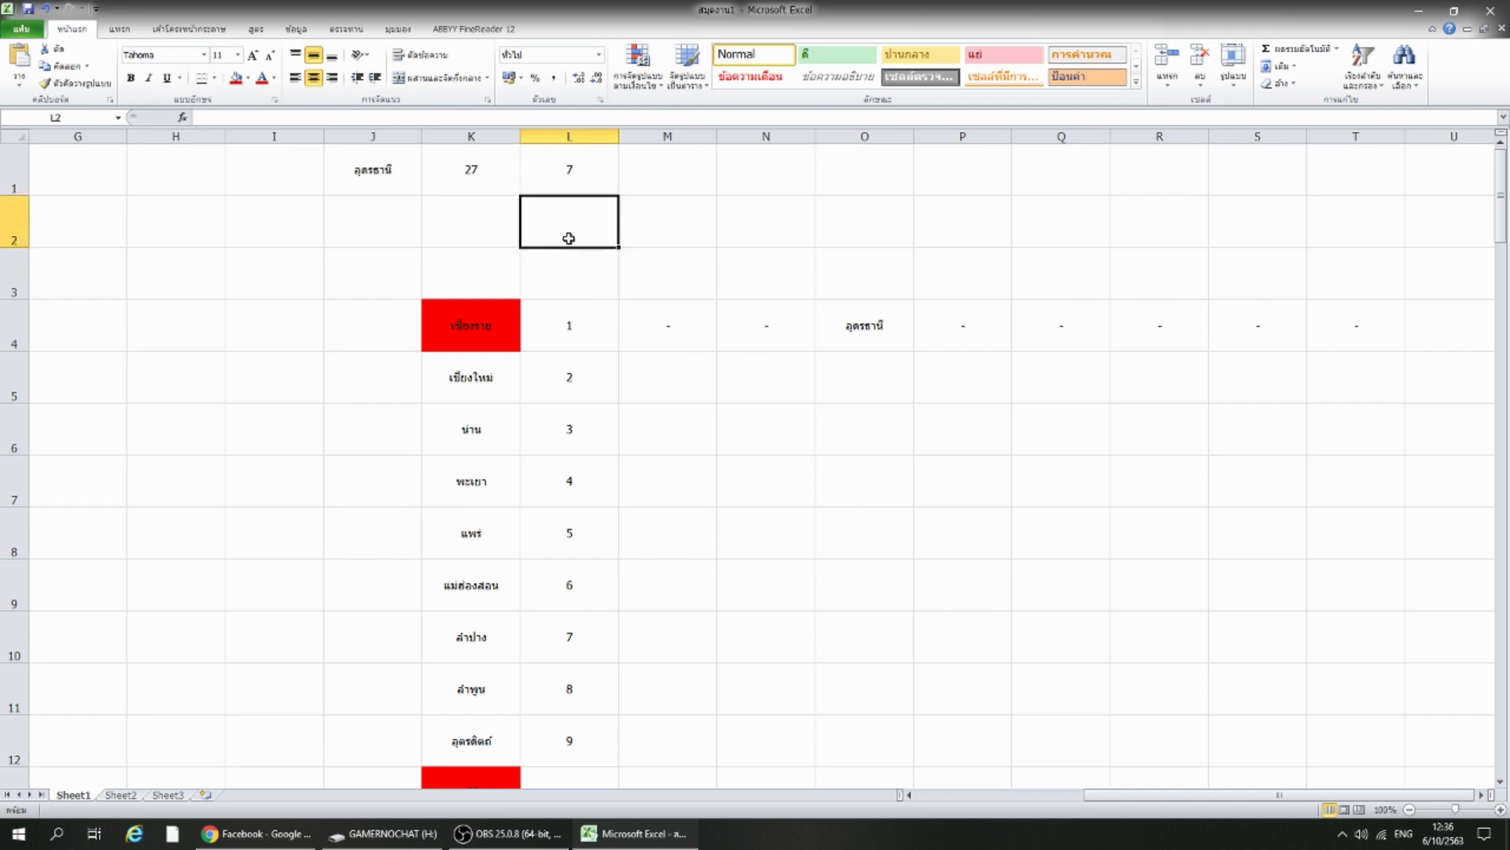
right_click(569, 167)
left_click(609, 195)
right_click(506, 183)
left_click(566, 236)
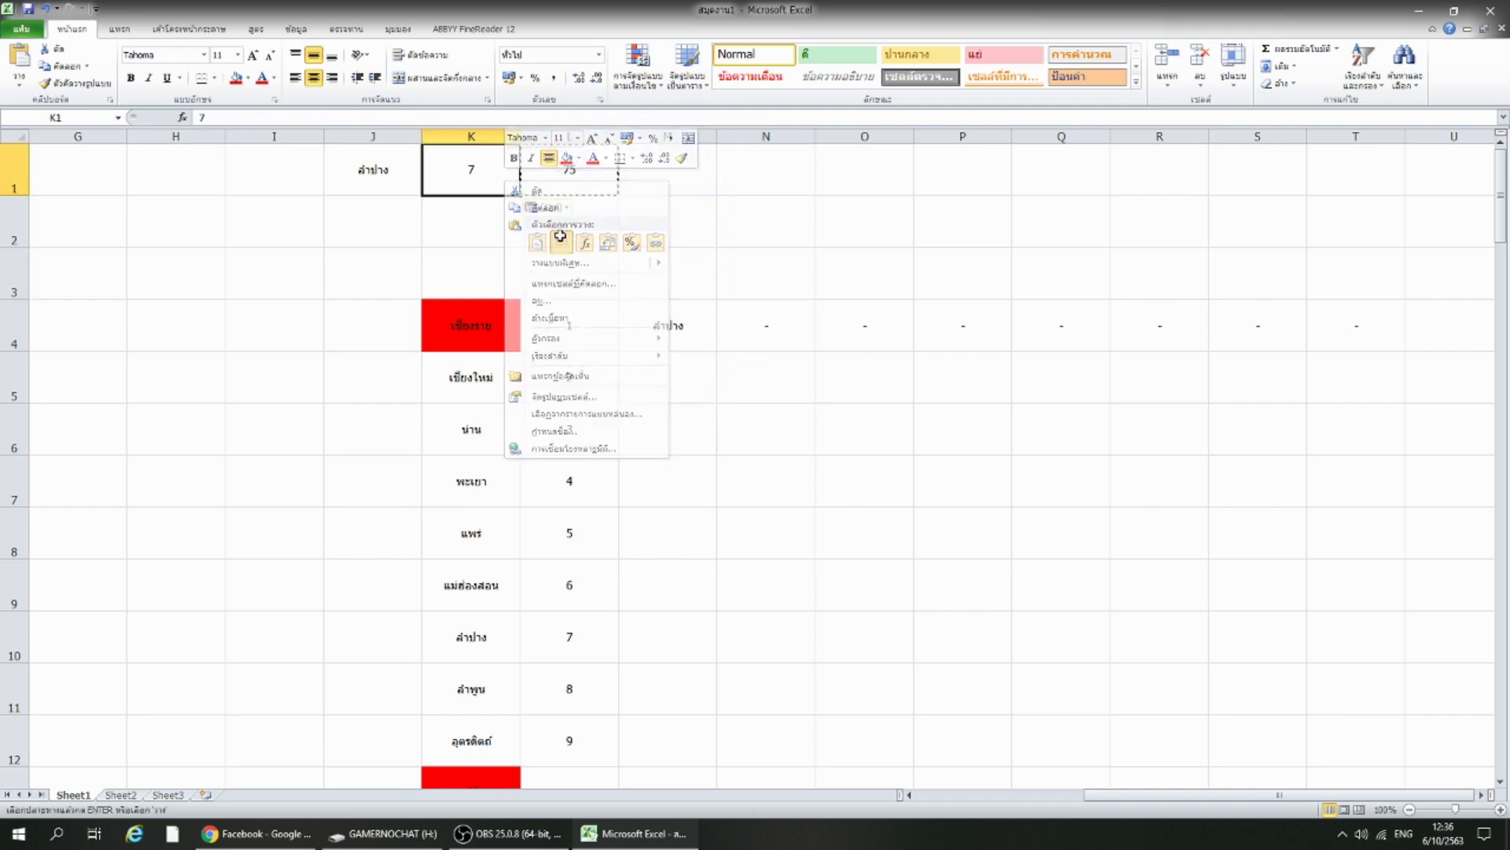
Re-paste values into K1 until it holds 30, so J1 shows กำแพงเพชร.
right_click(489, 173)
left_click(538, 234)
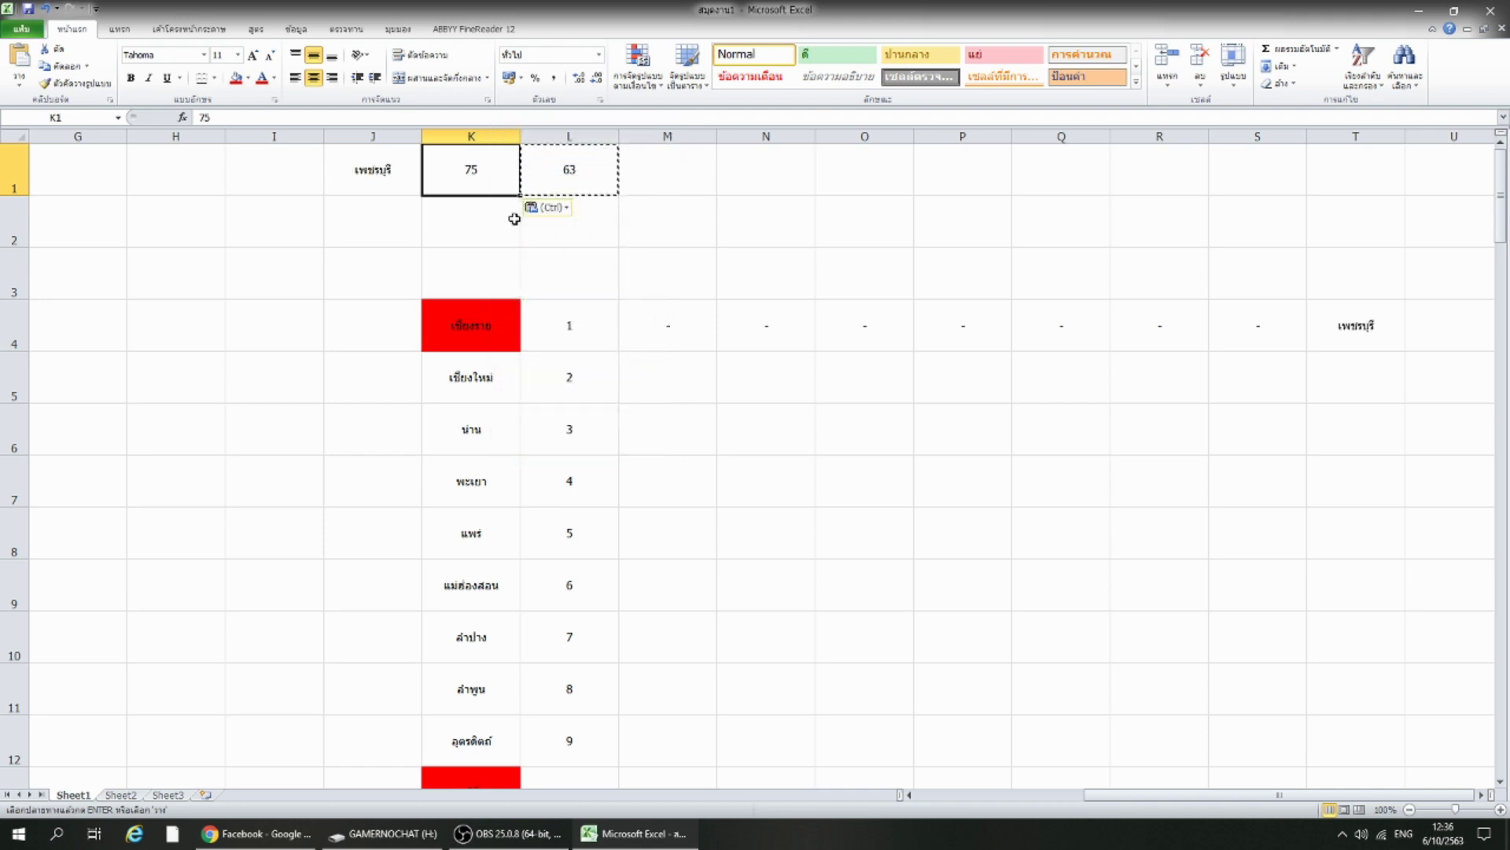
right_click(462, 174)
left_click(518, 238)
right_click(475, 175)
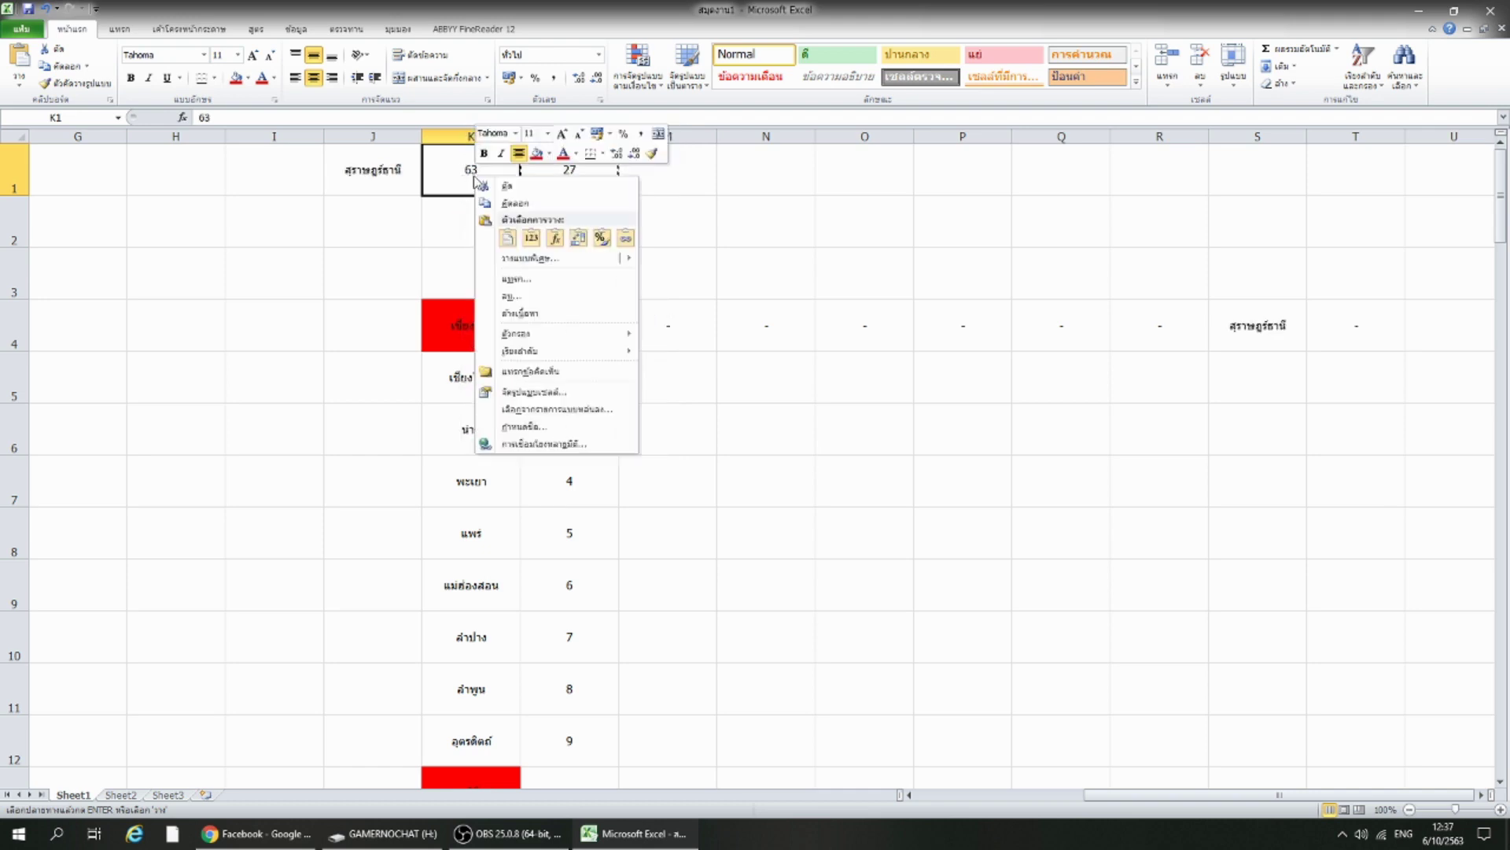
left_click(532, 237)
right_click(463, 171)
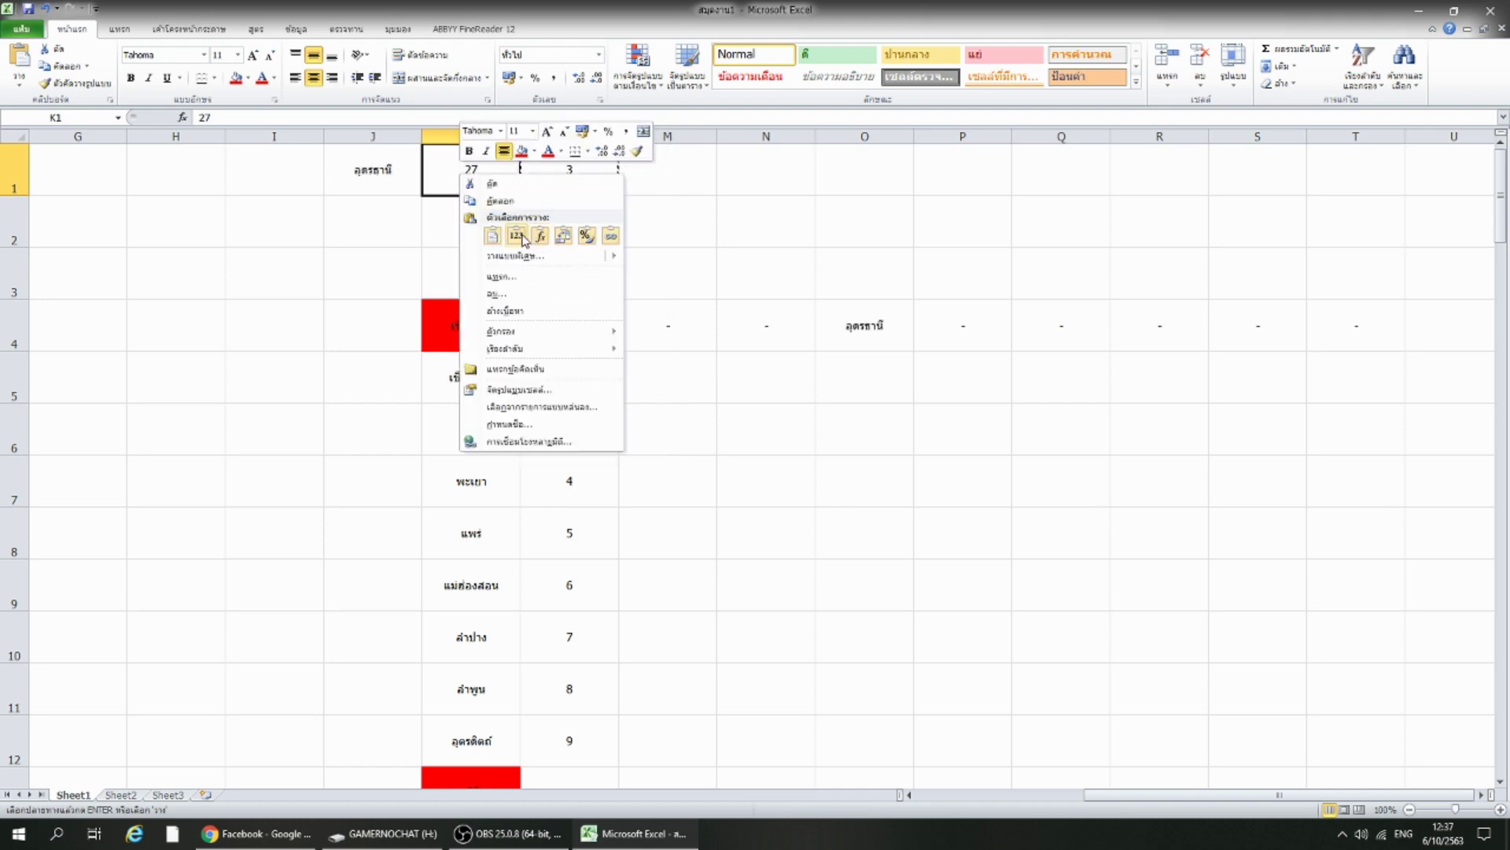
left_click(535, 238)
right_click(478, 183)
left_click(532, 246)
left_click(541, 240)
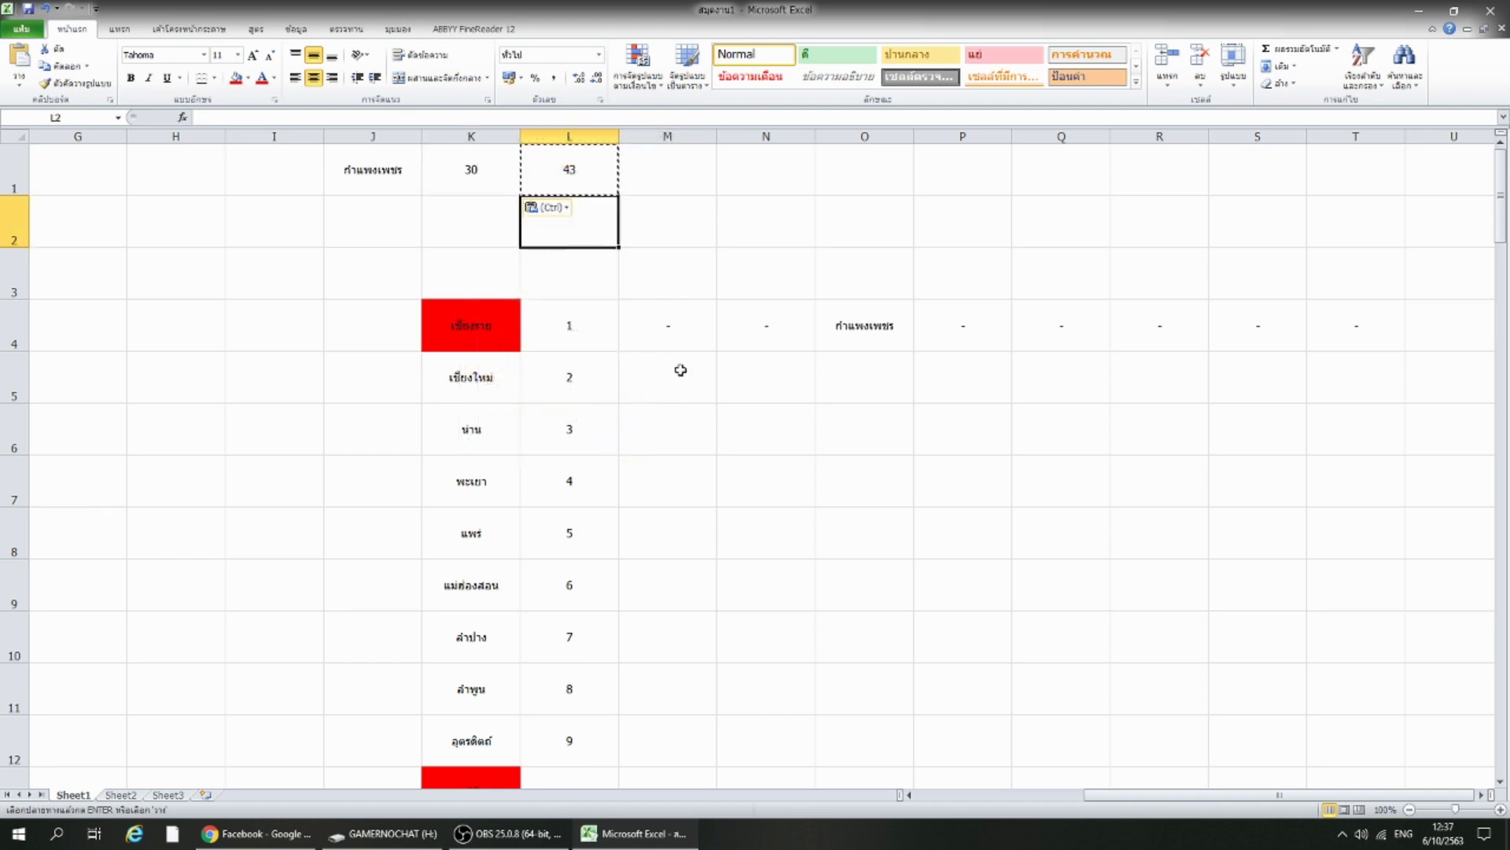
left_click_drag(1158, 796, 967, 798)
left_click(769, 431)
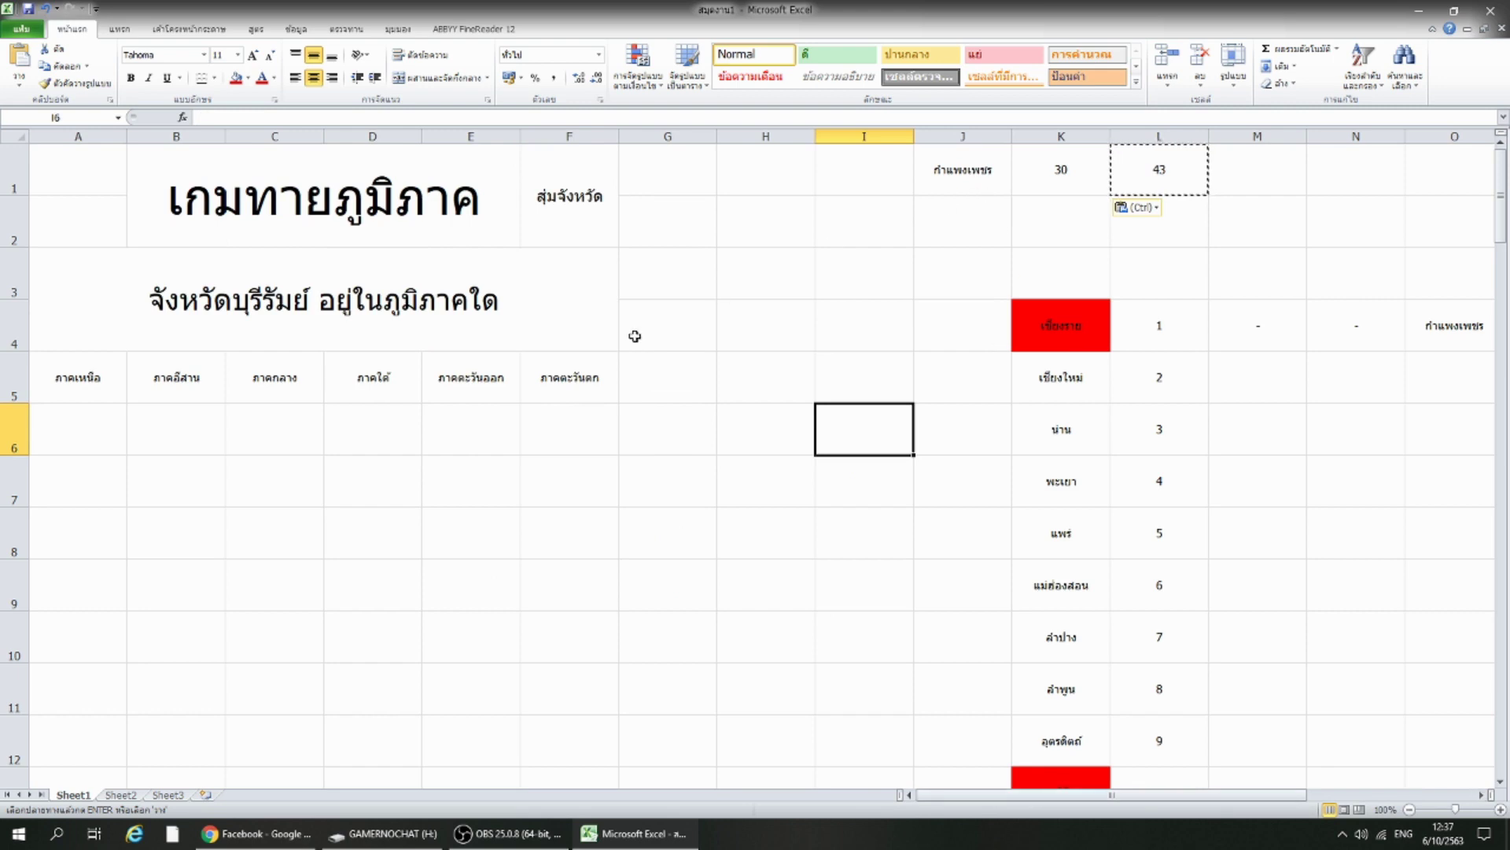
Replace A3's fixed question with =CONCATENATE("จังหวัด",J1," อยู่ในภูมิภาคใด").
left_click(512, 309)
left_click(203, 116)
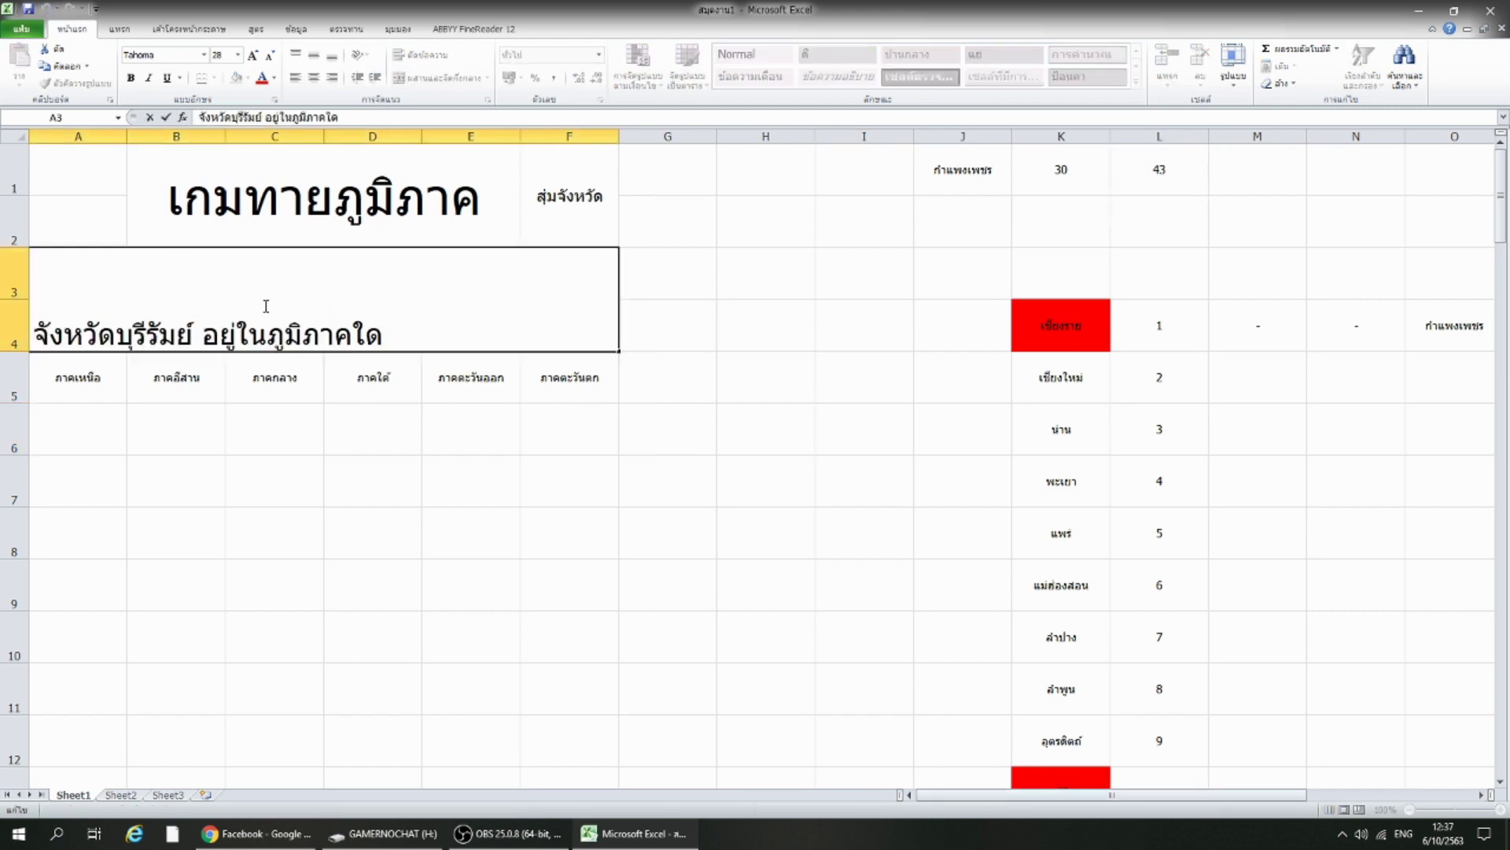
type("=")
key("Delete")
key("Delete")
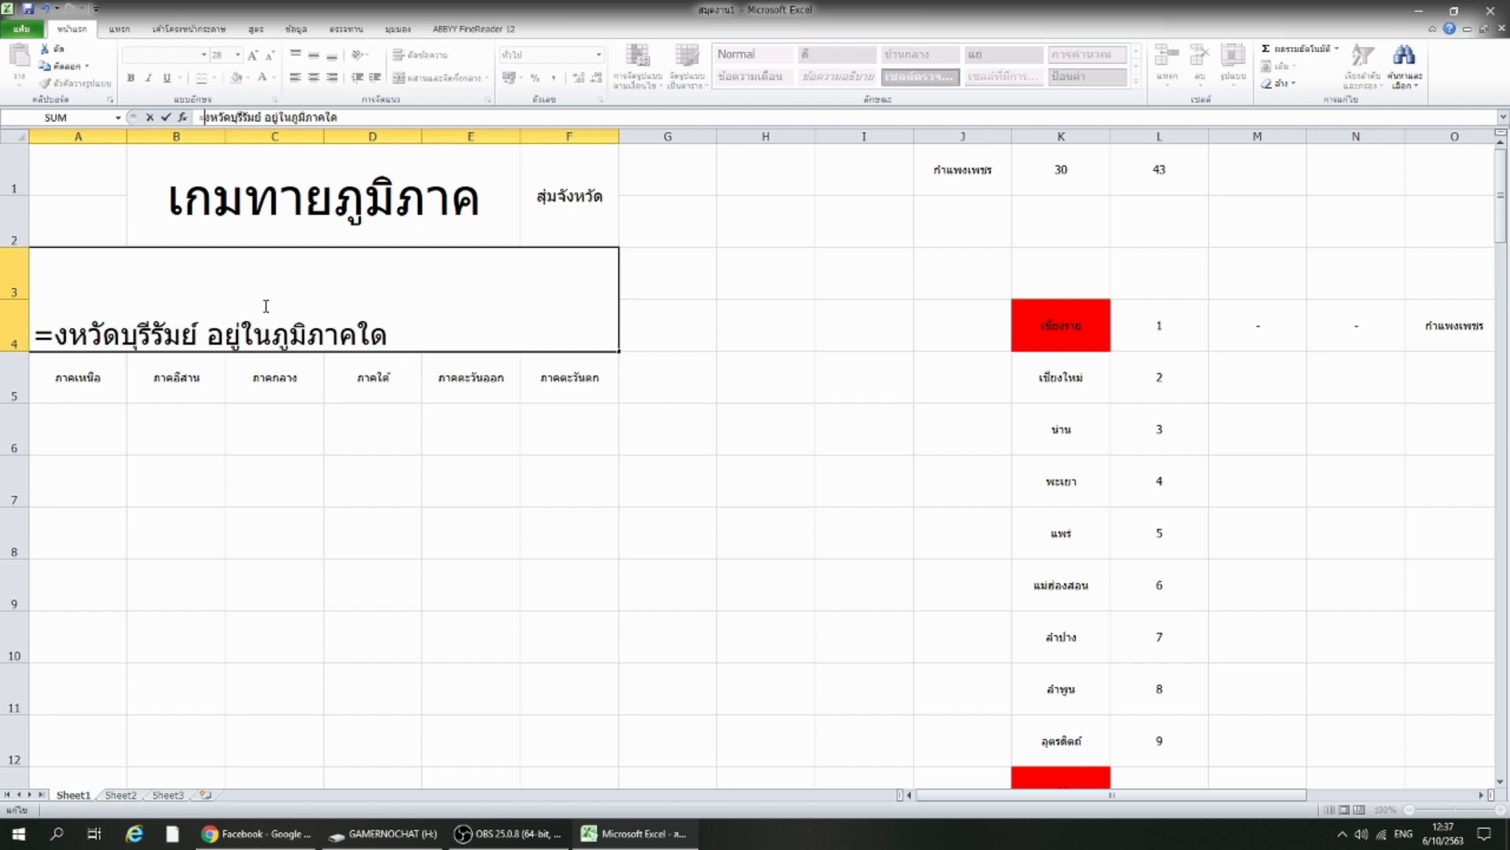
key("Delete")
key("Delete")
key("Delete")
key("Delete")
key("Delete")
key("Delete")
type("con")
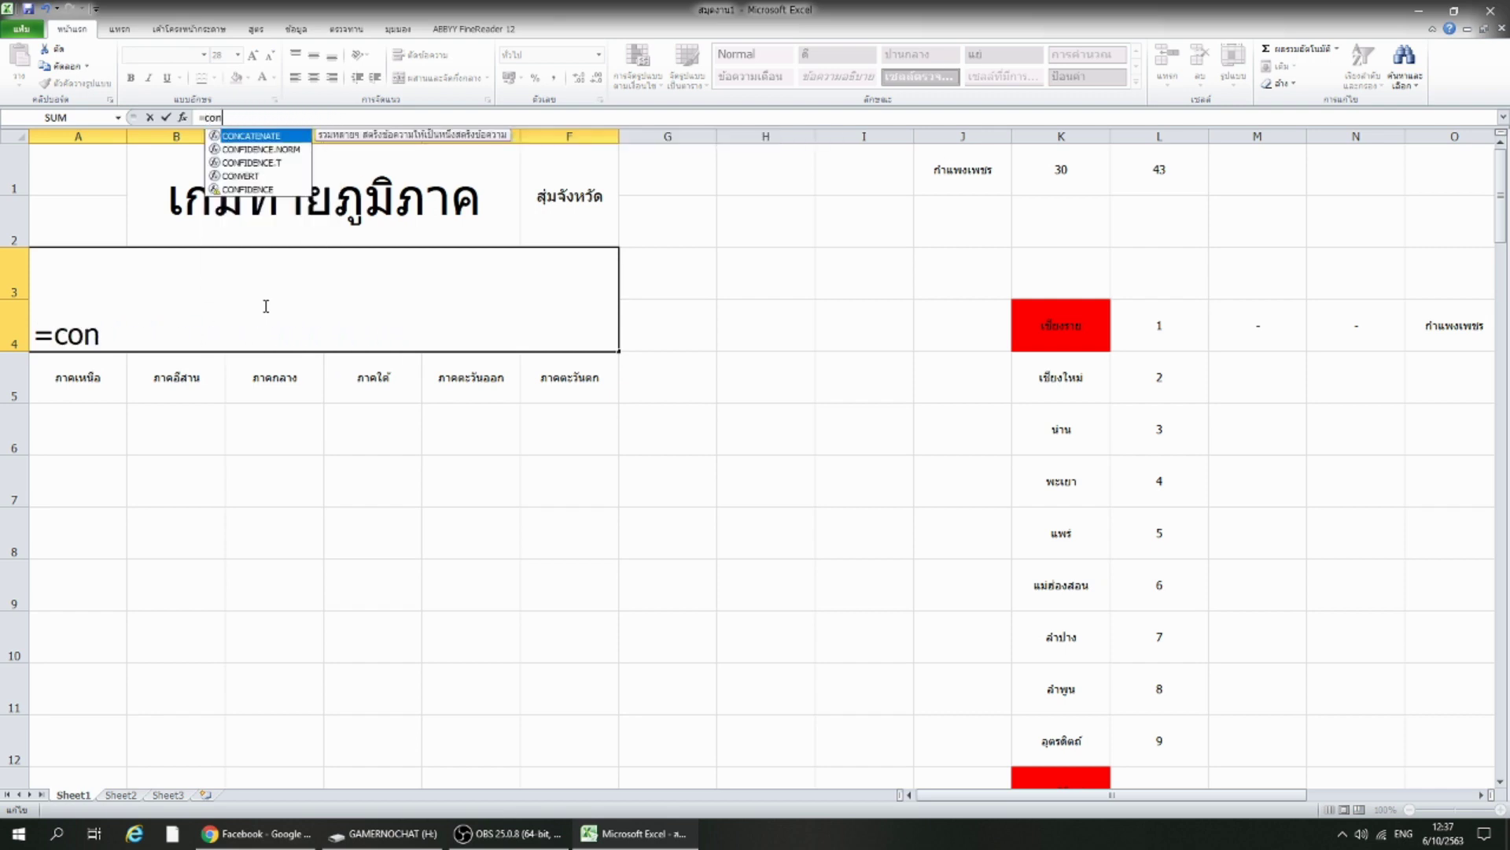
type("catenate")
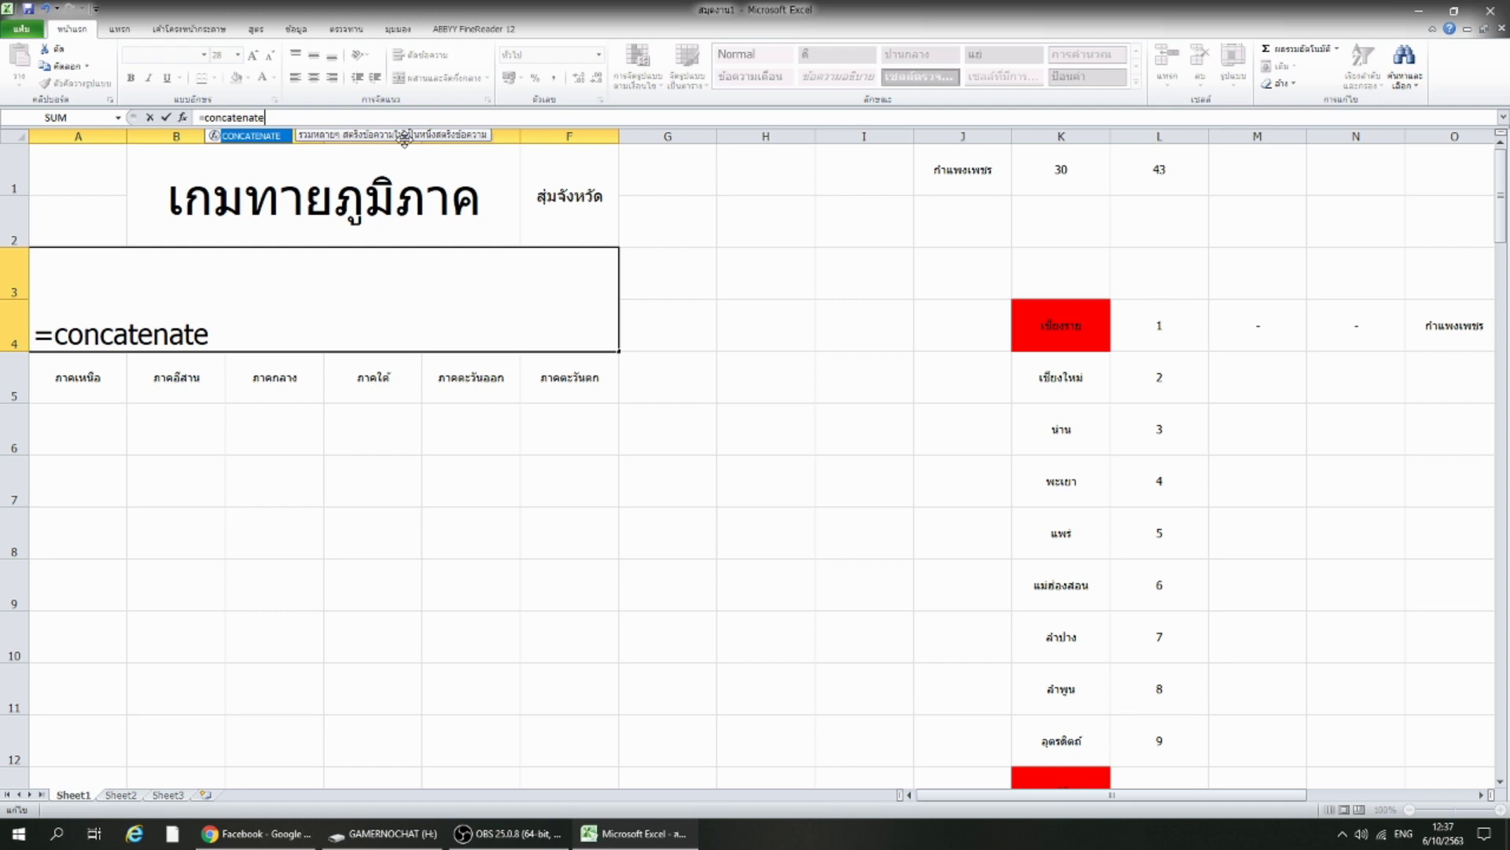
type("(\"")
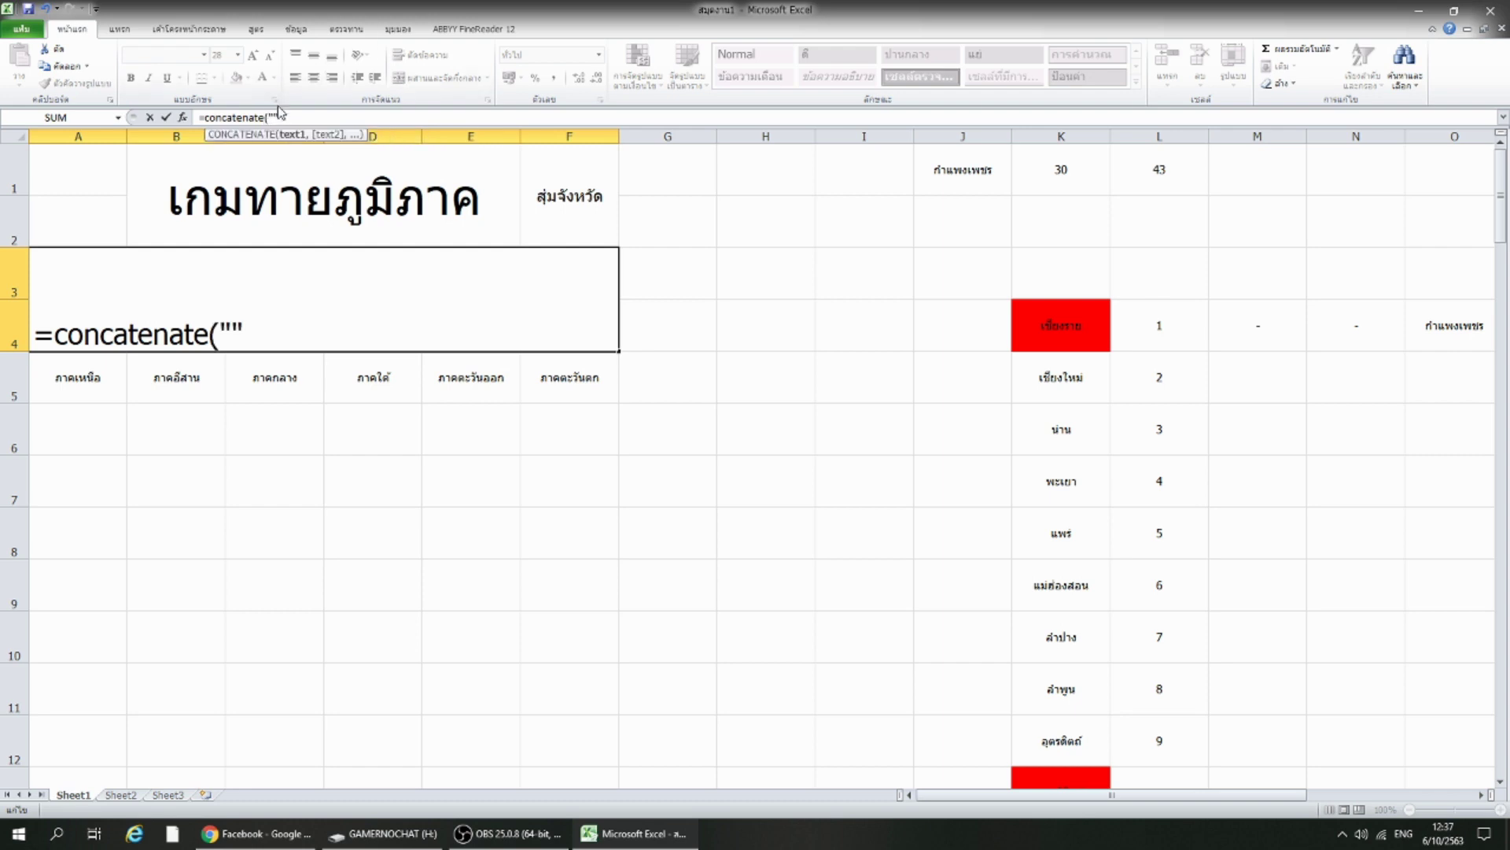
type("จ")
type("ังหวัด\"")
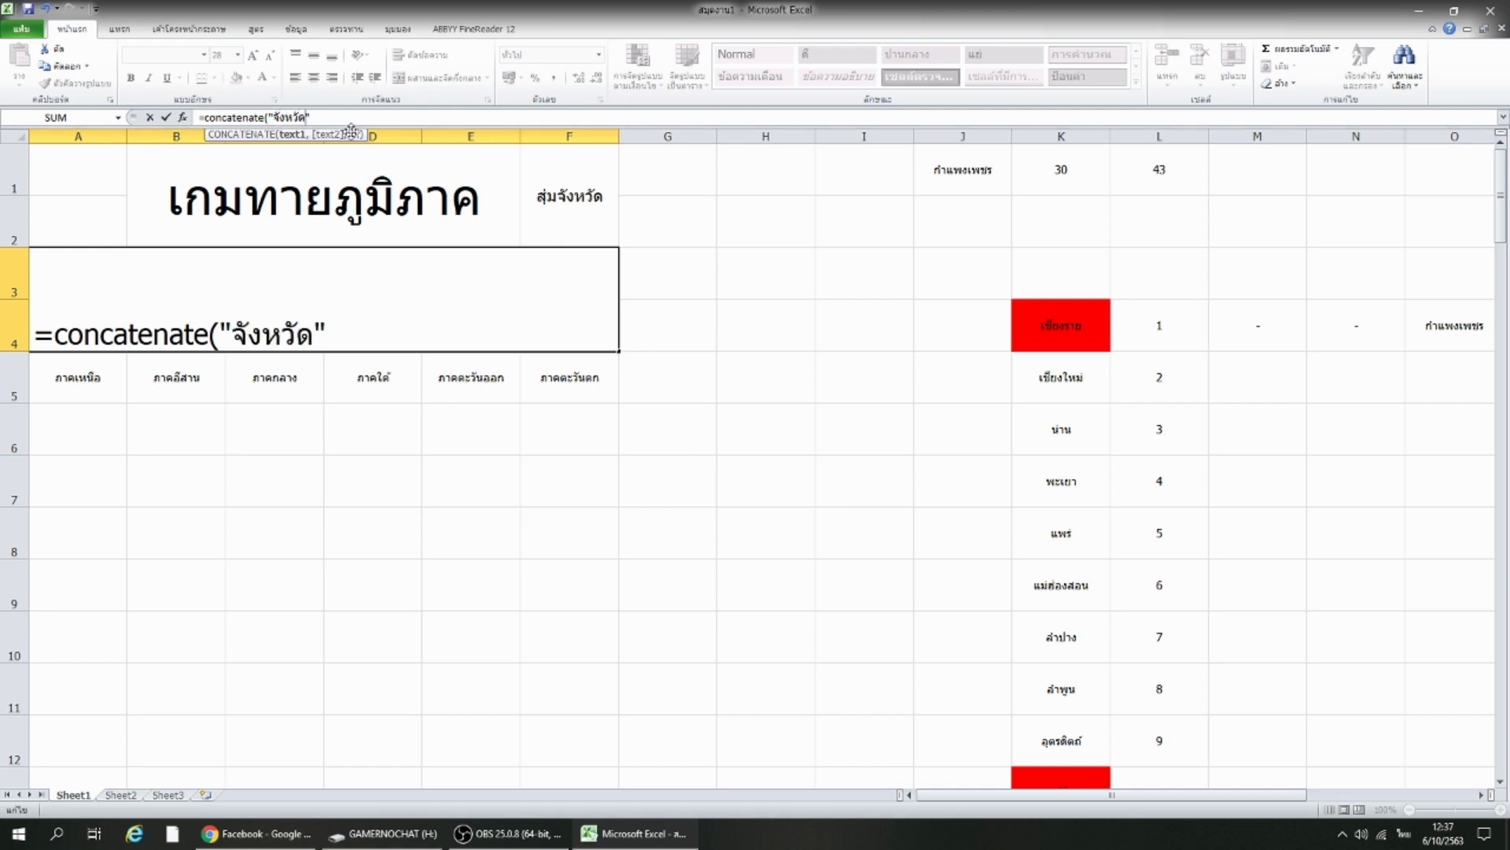
type(",")
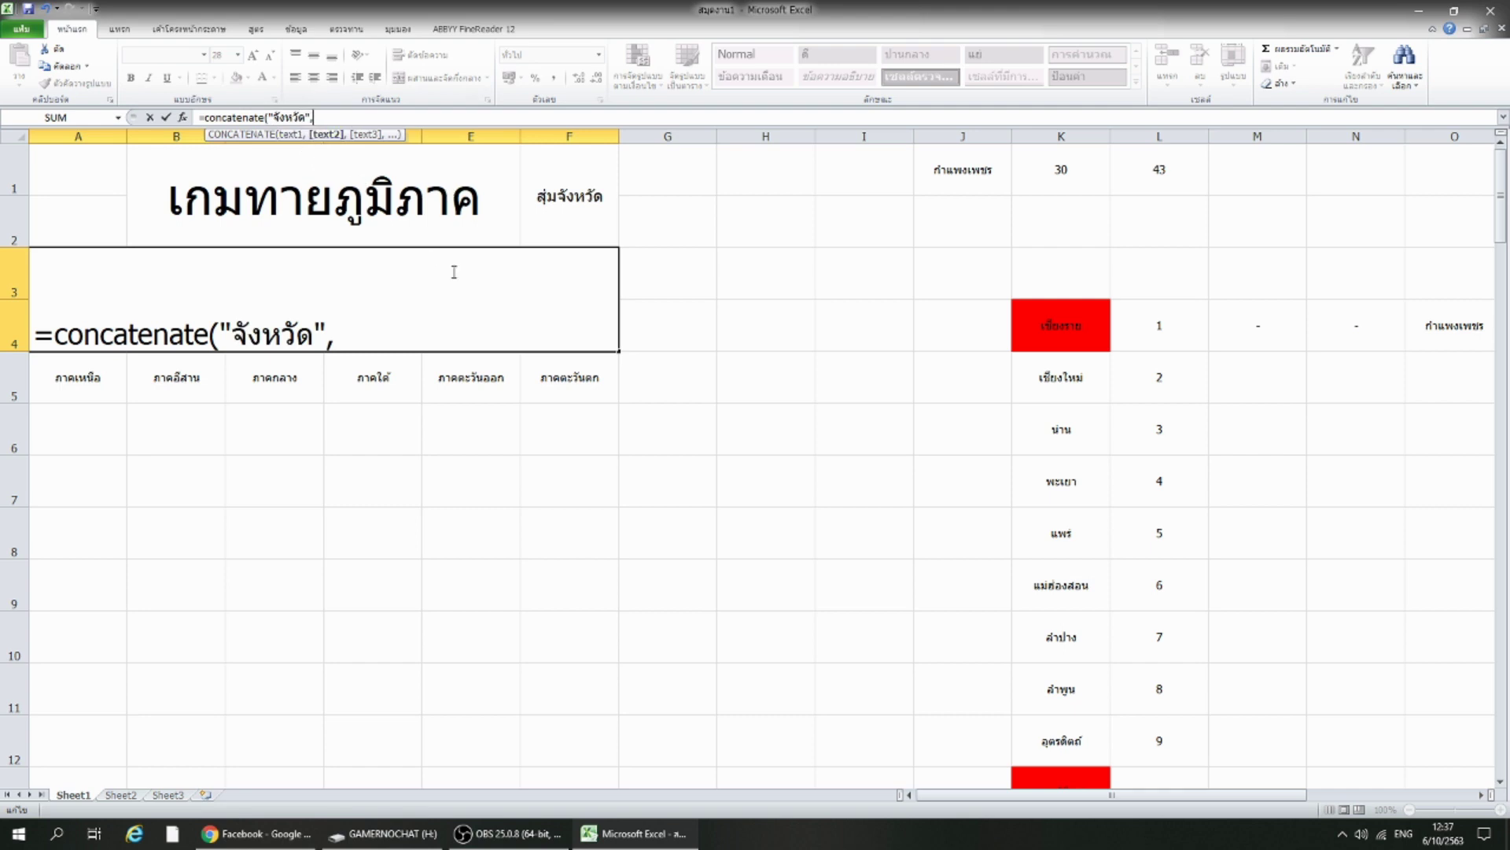
left_click(960, 168)
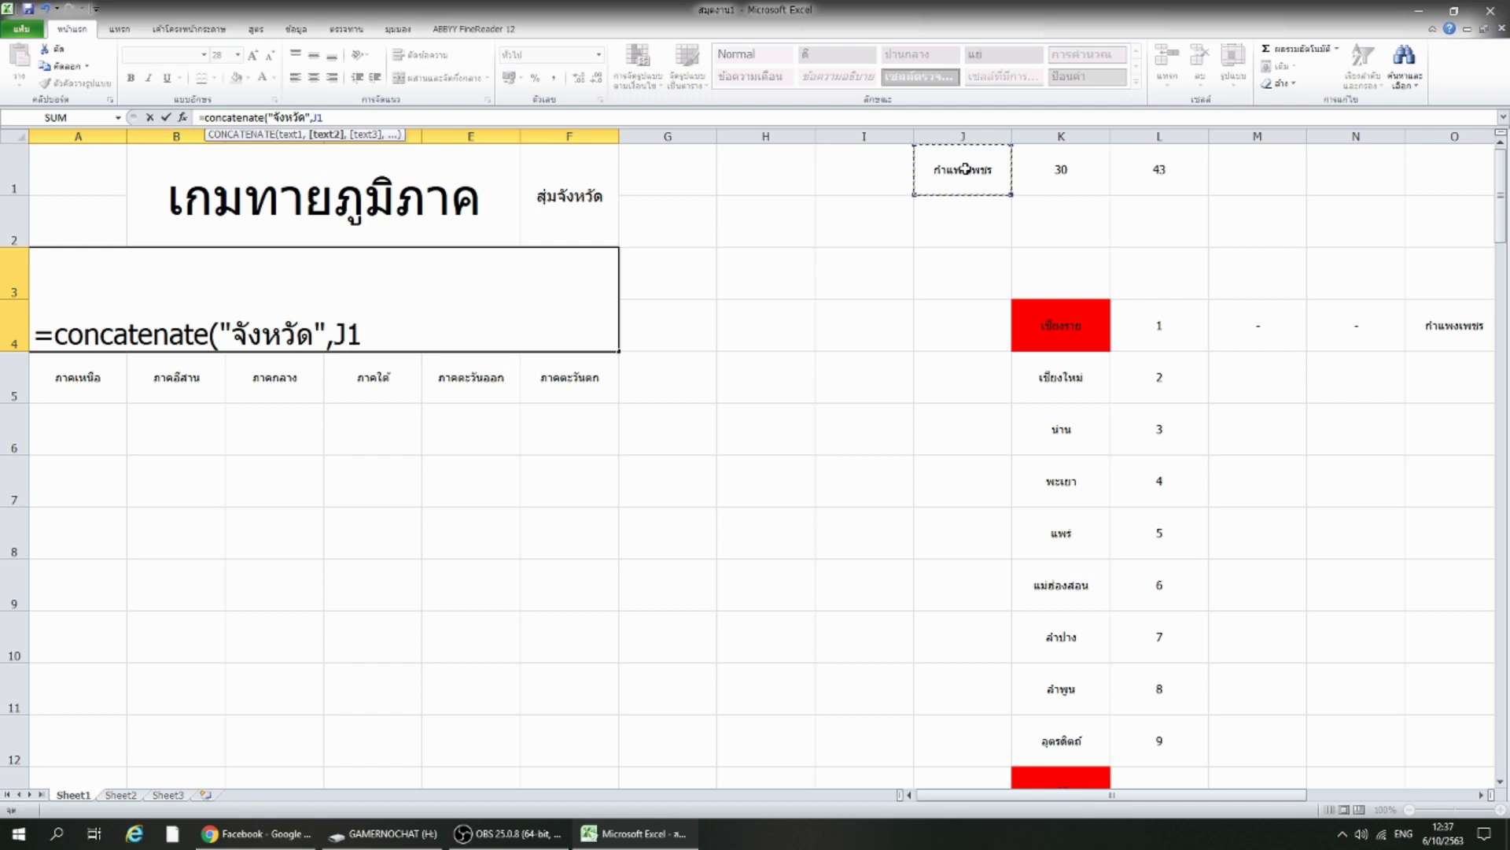
type(",")
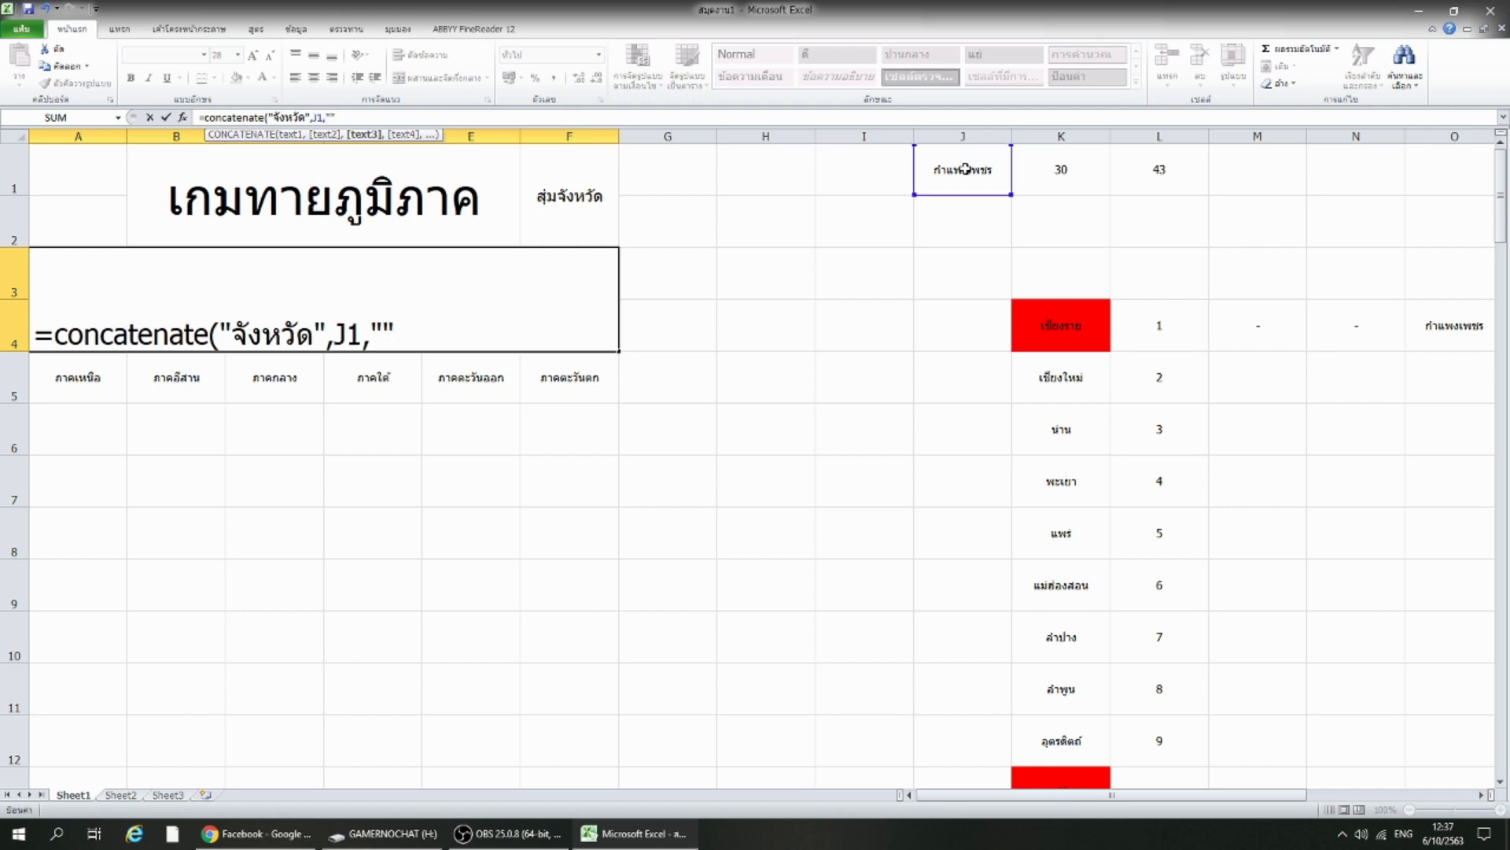
left_click(332, 116)
type("อยู่ในภ")
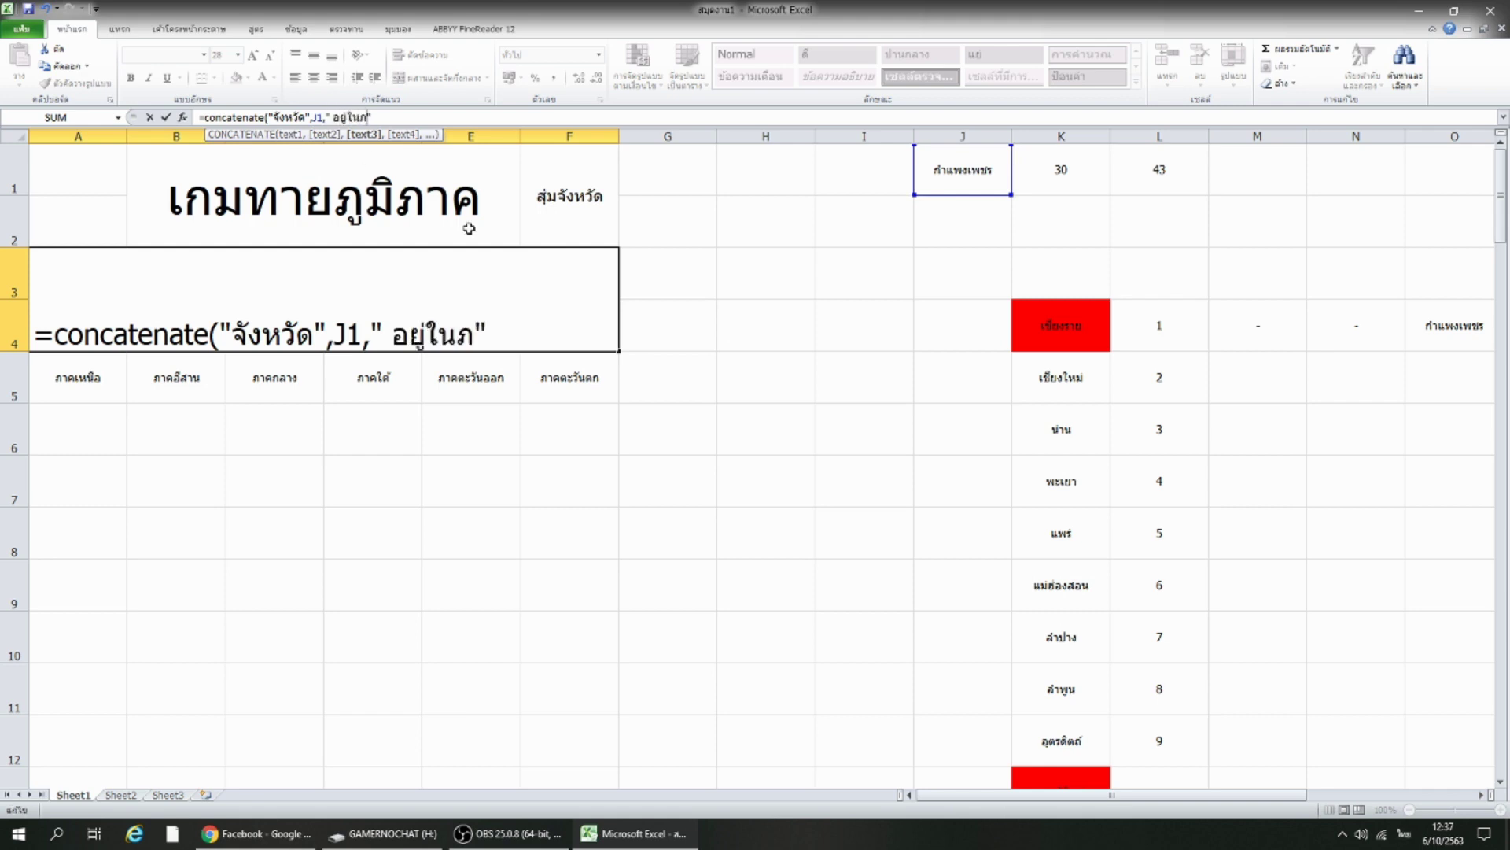
type("ูมิภาคใด")
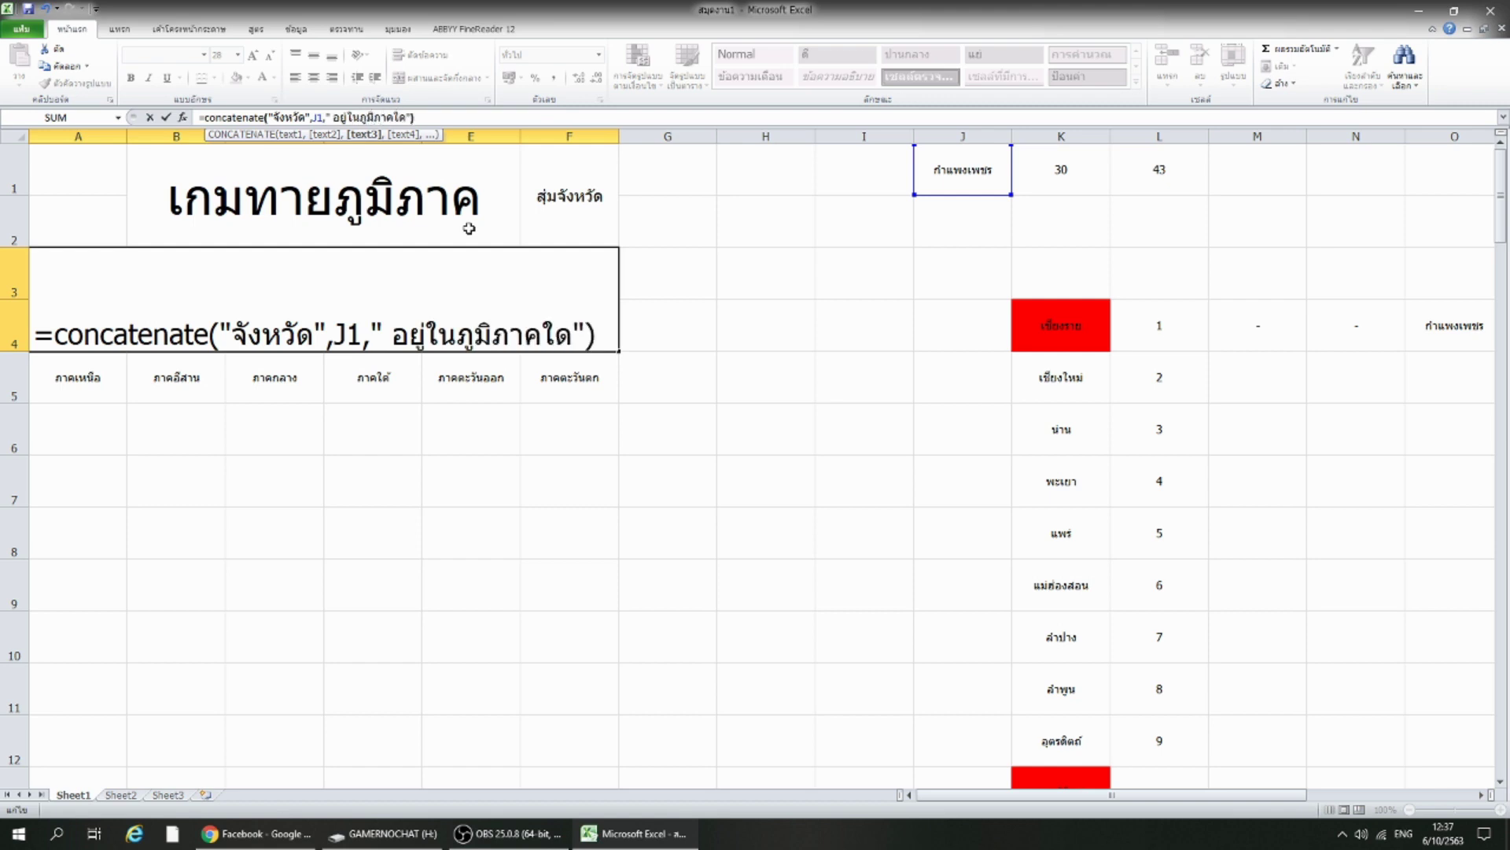
key("Return")
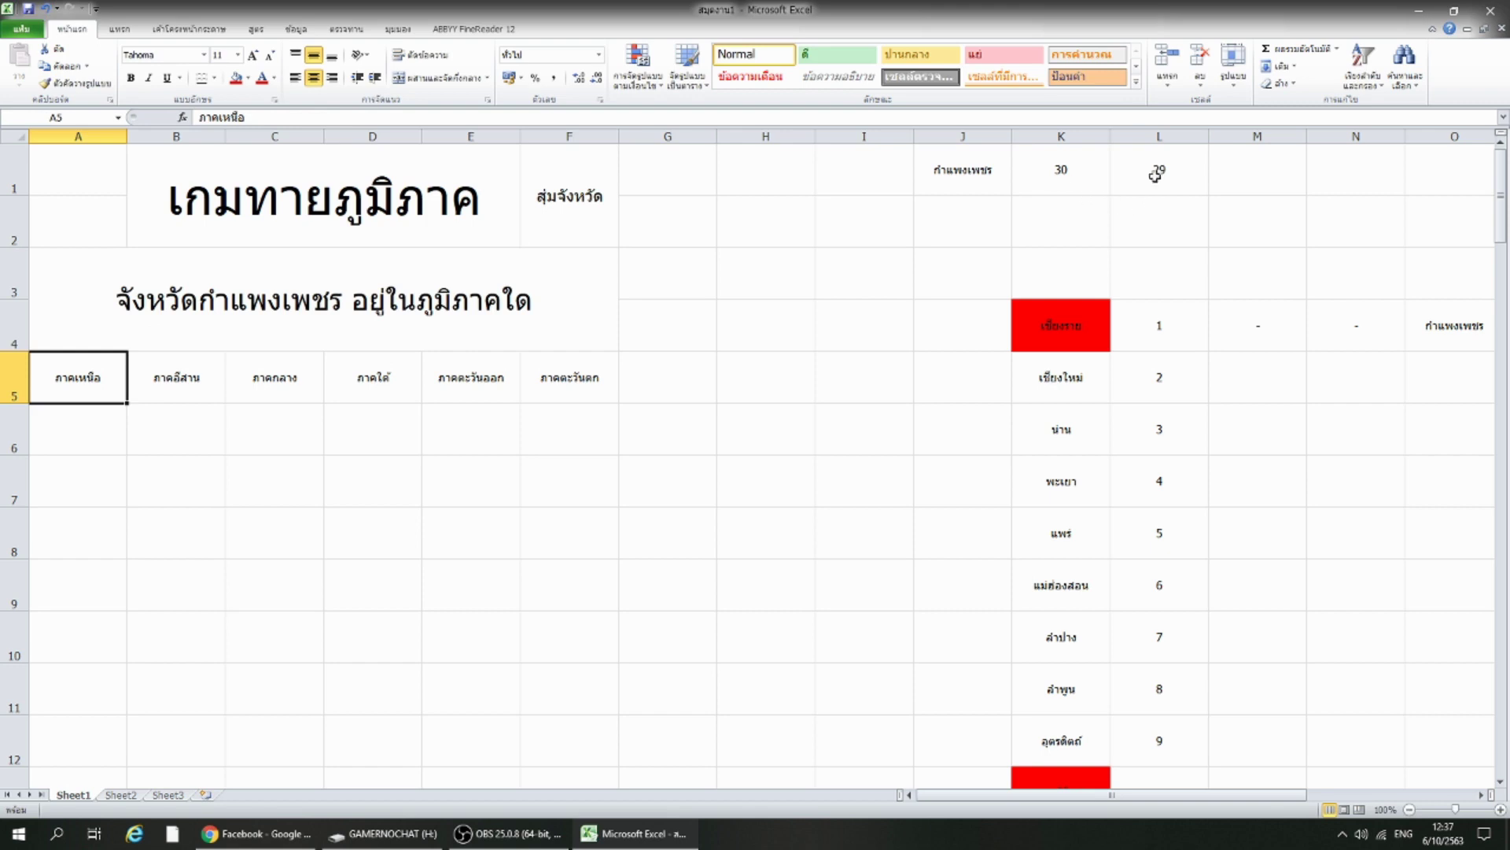
Paste fresh random values into K1 until it holds 14, drawing นครราชสีมา.
right_click(1155, 174)
left_click(1183, 201)
right_click(1082, 174)
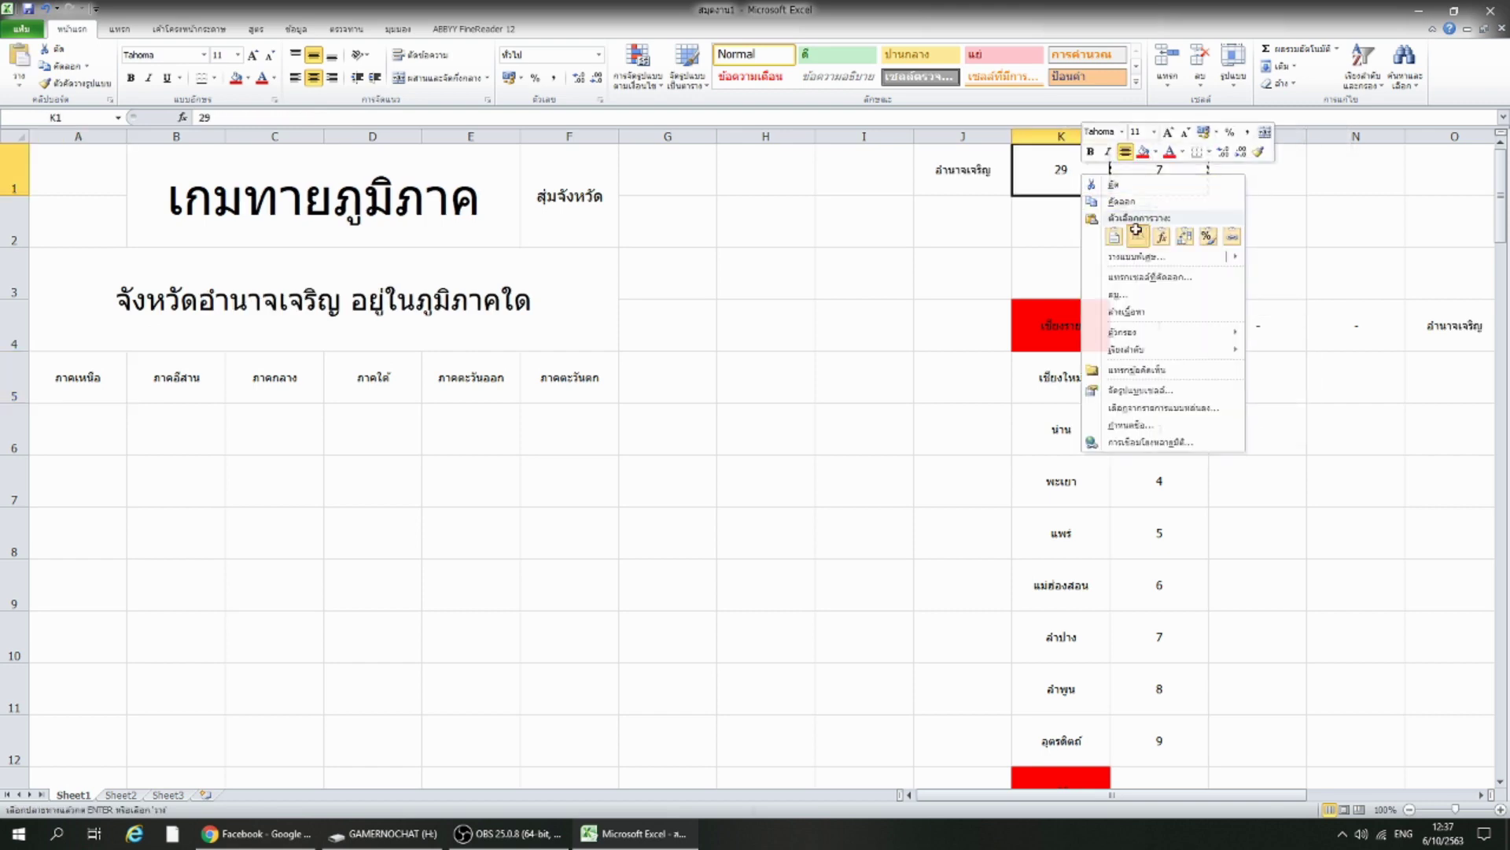
left_click(1136, 231)
right_click(1058, 166)
left_click(1107, 239)
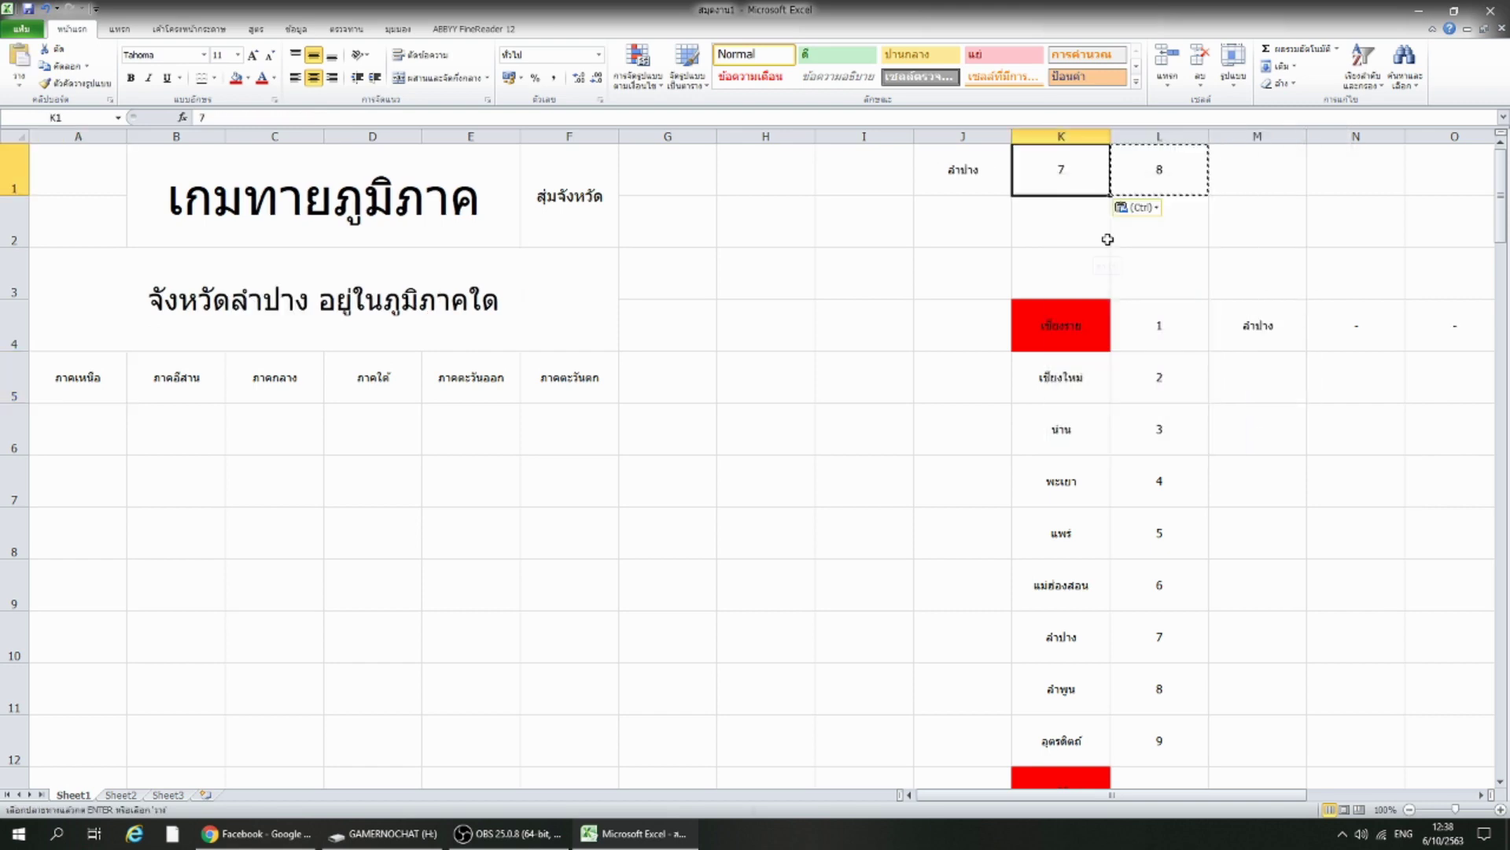
right_click(1055, 181)
left_click(1107, 239)
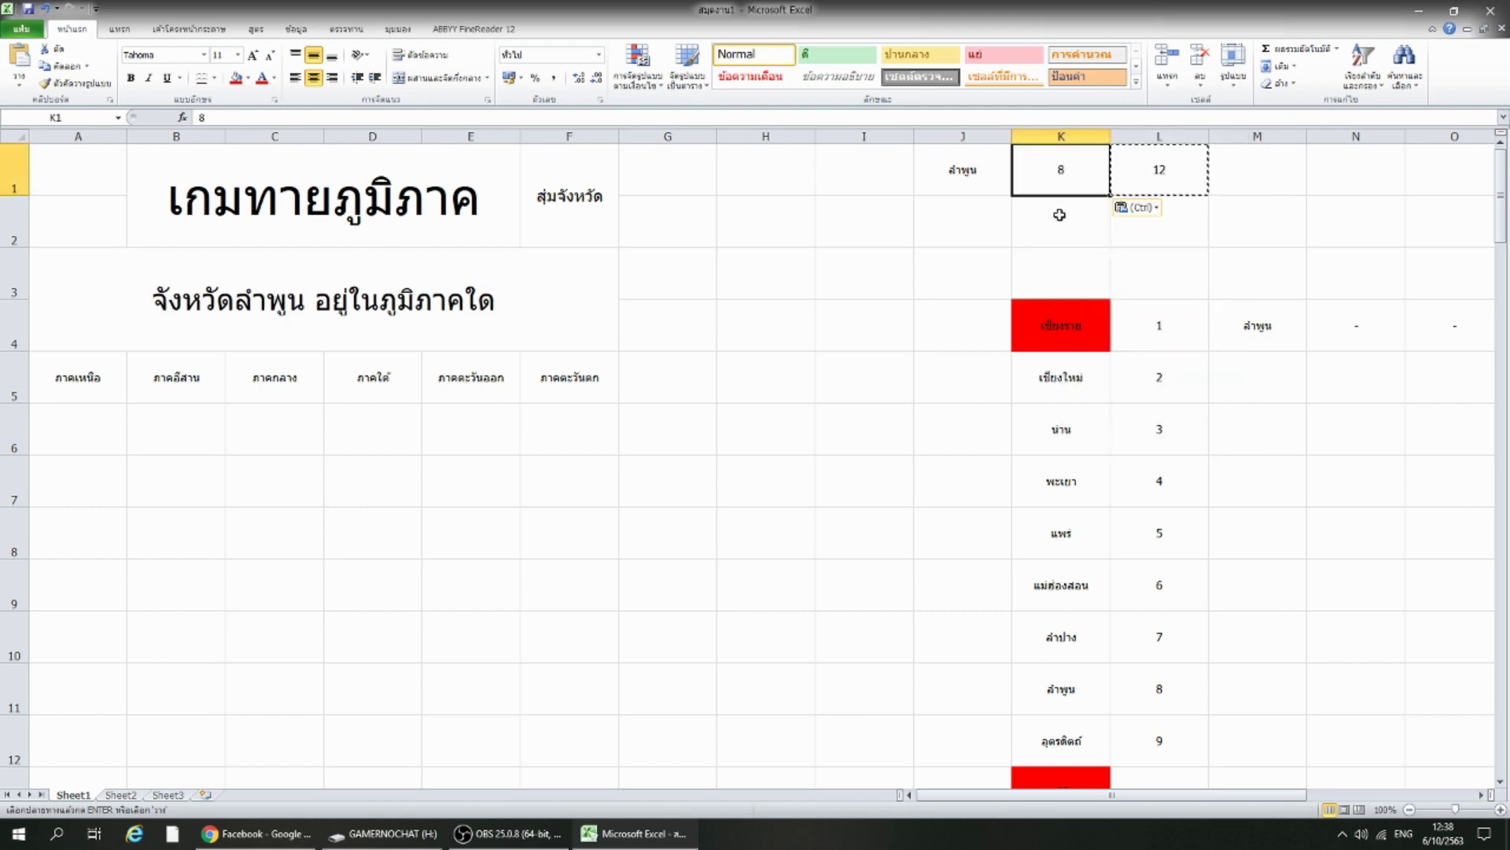
right_click(1048, 175)
left_click(1105, 232)
right_click(1062, 161)
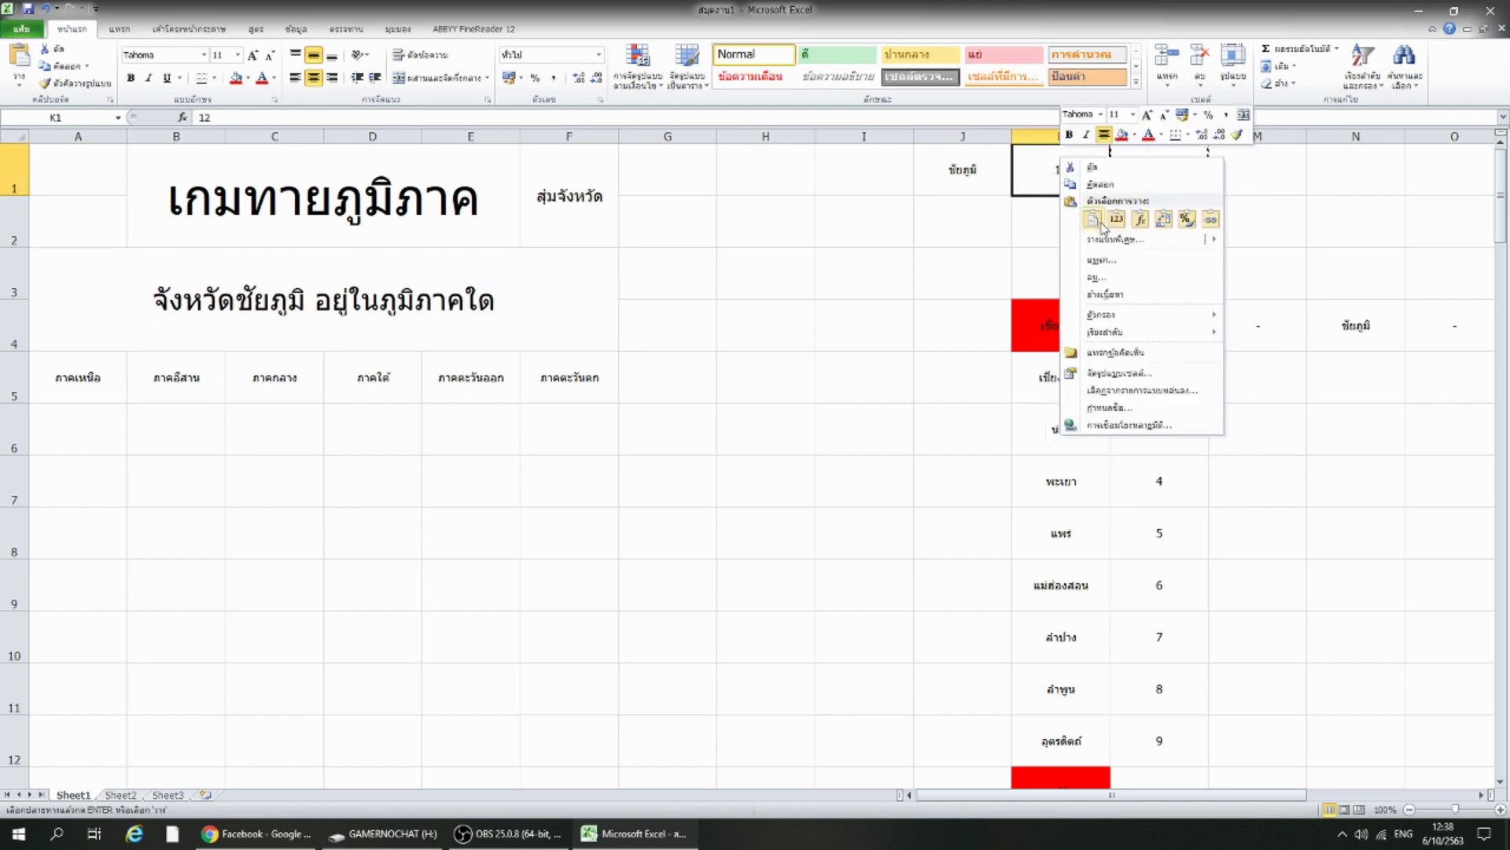
left_click(1104, 226)
left_click(957, 236)
left_click(682, 603)
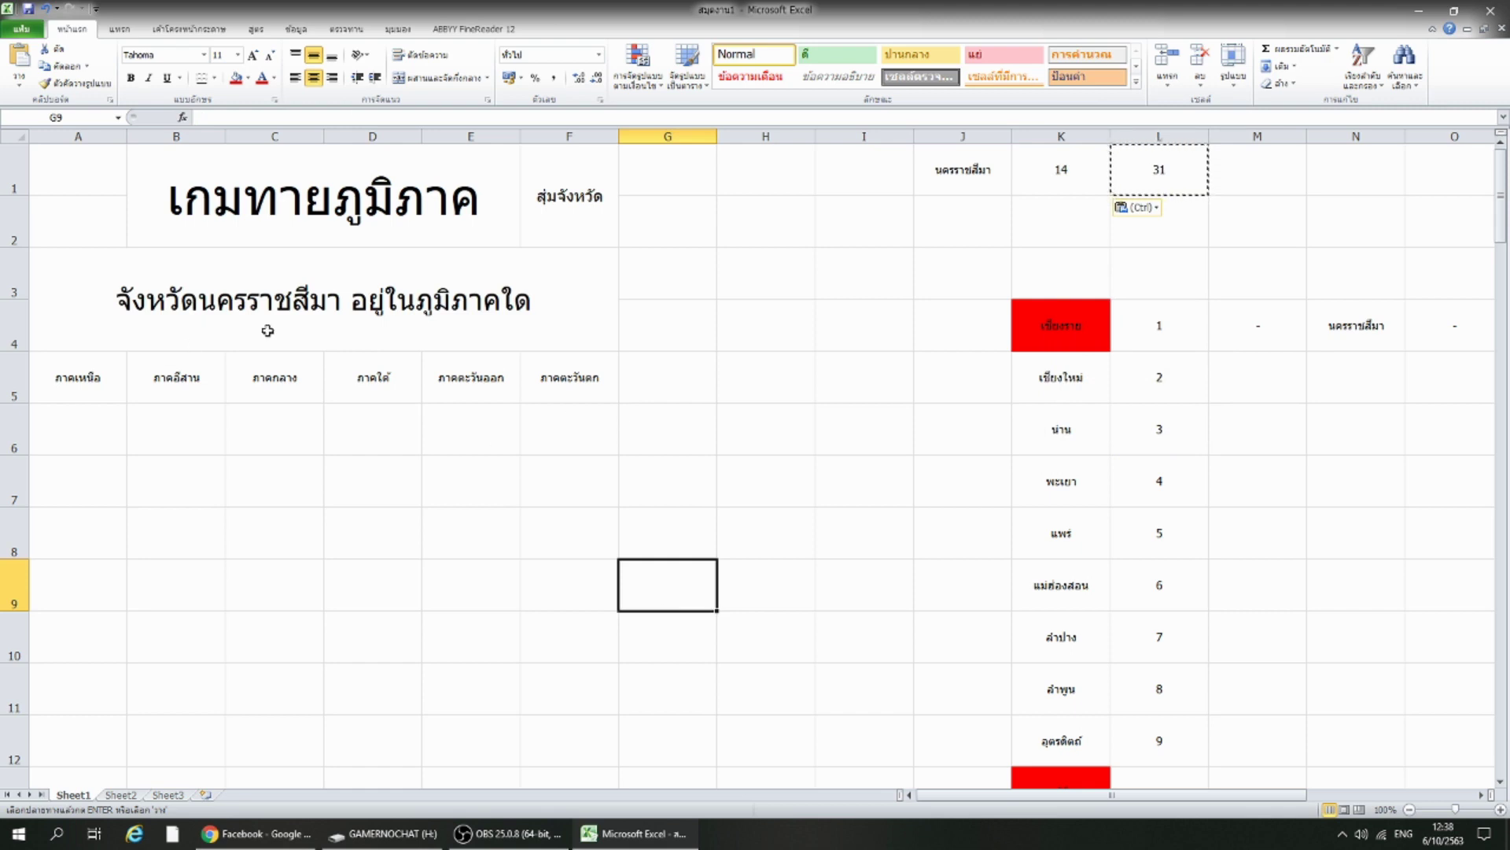
left_click(71, 547)
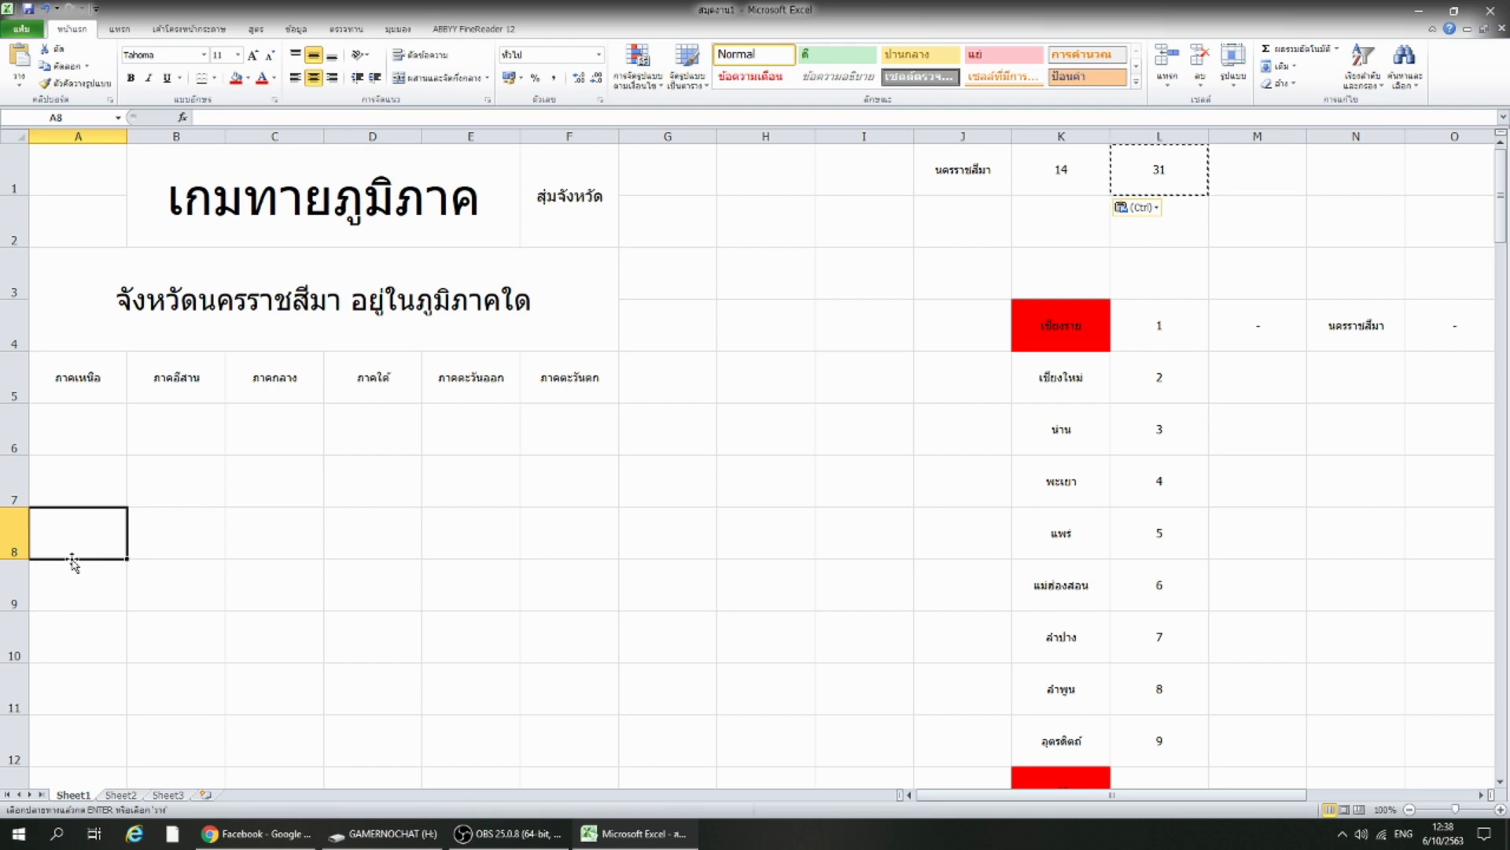
Number the six regions 1 to 6 across A9:F9.
left_click(84, 582)
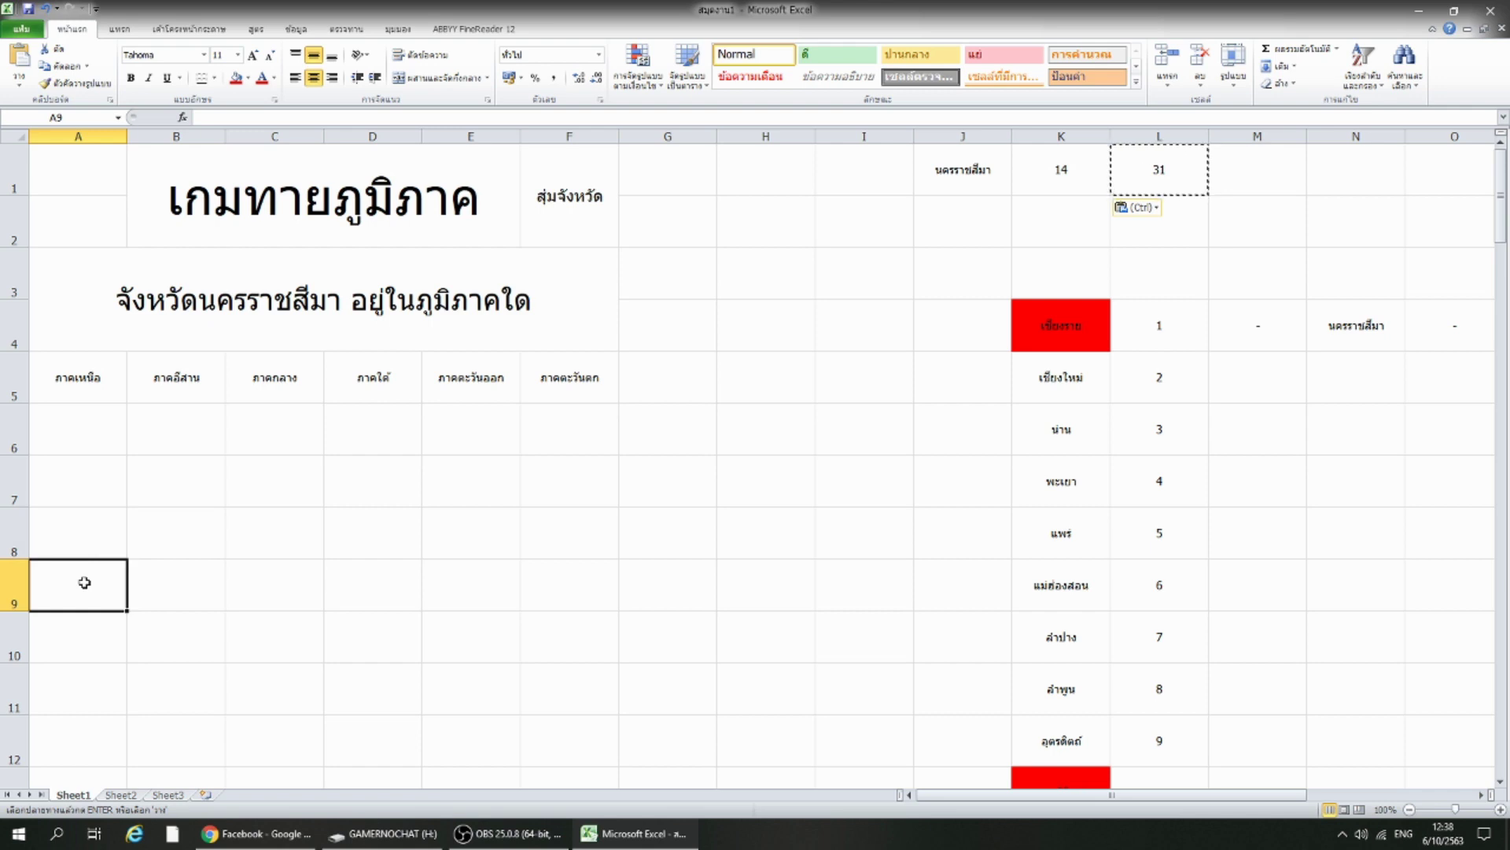
type("1")
key("Tab")
type("2")
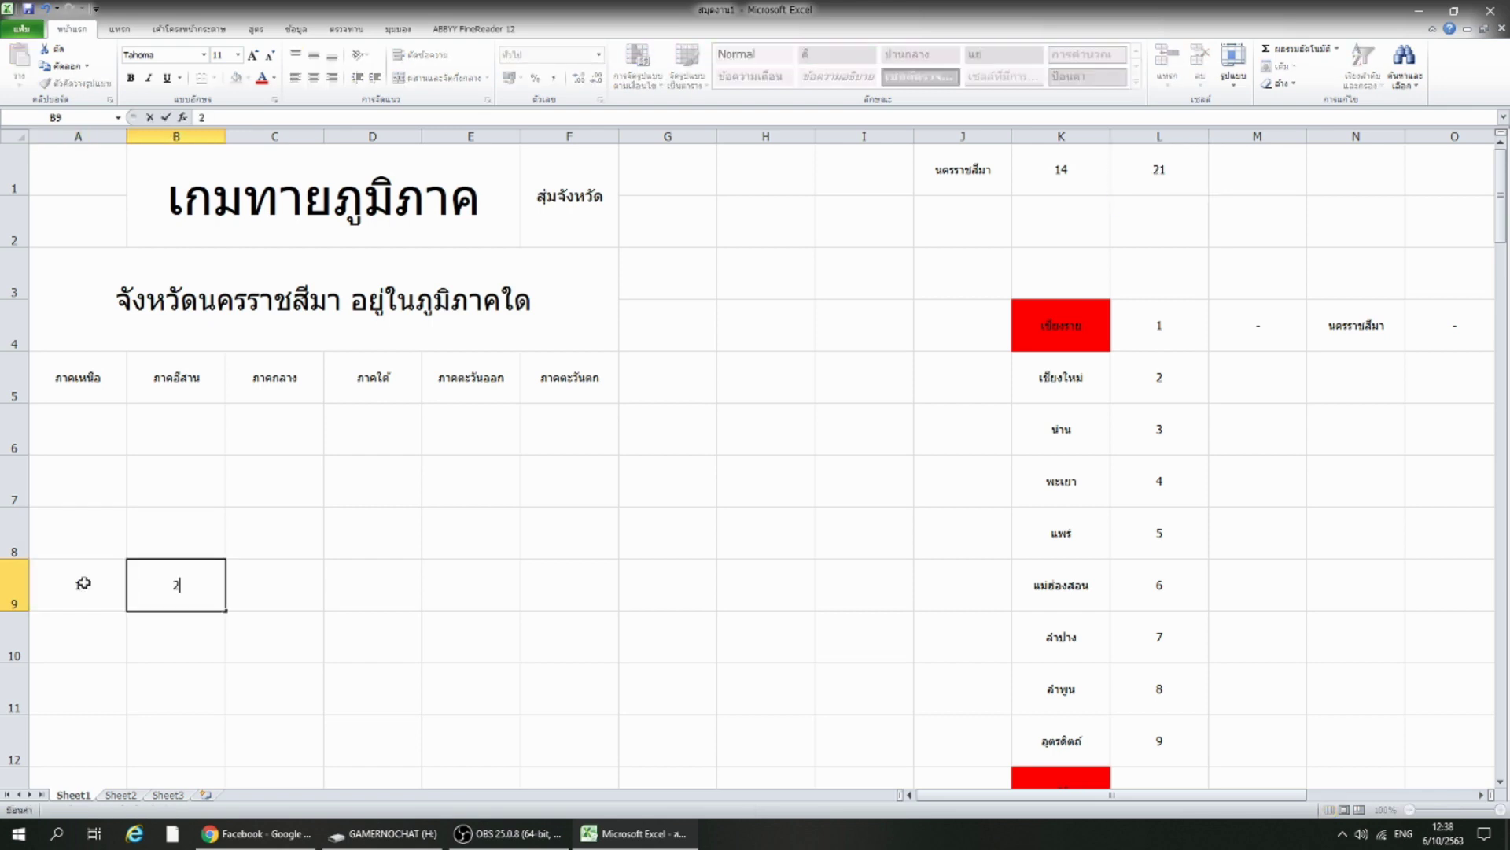
key("Tab")
type("3")
key("Tab")
type("4")
key("Tab")
type("5")
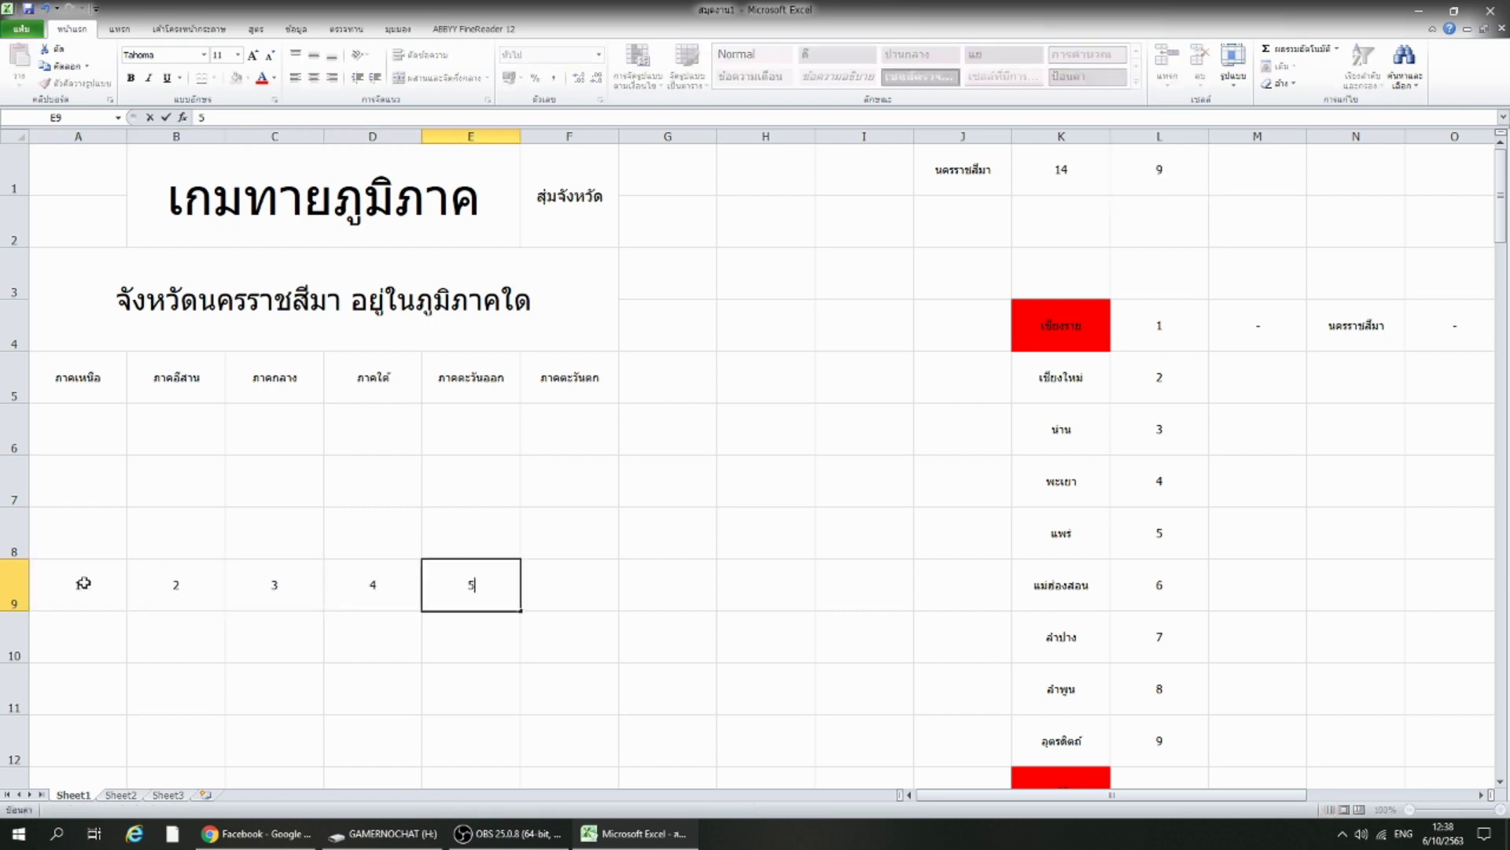
key("Tab")
type("6")
key("Tab")
left_click(719, 563)
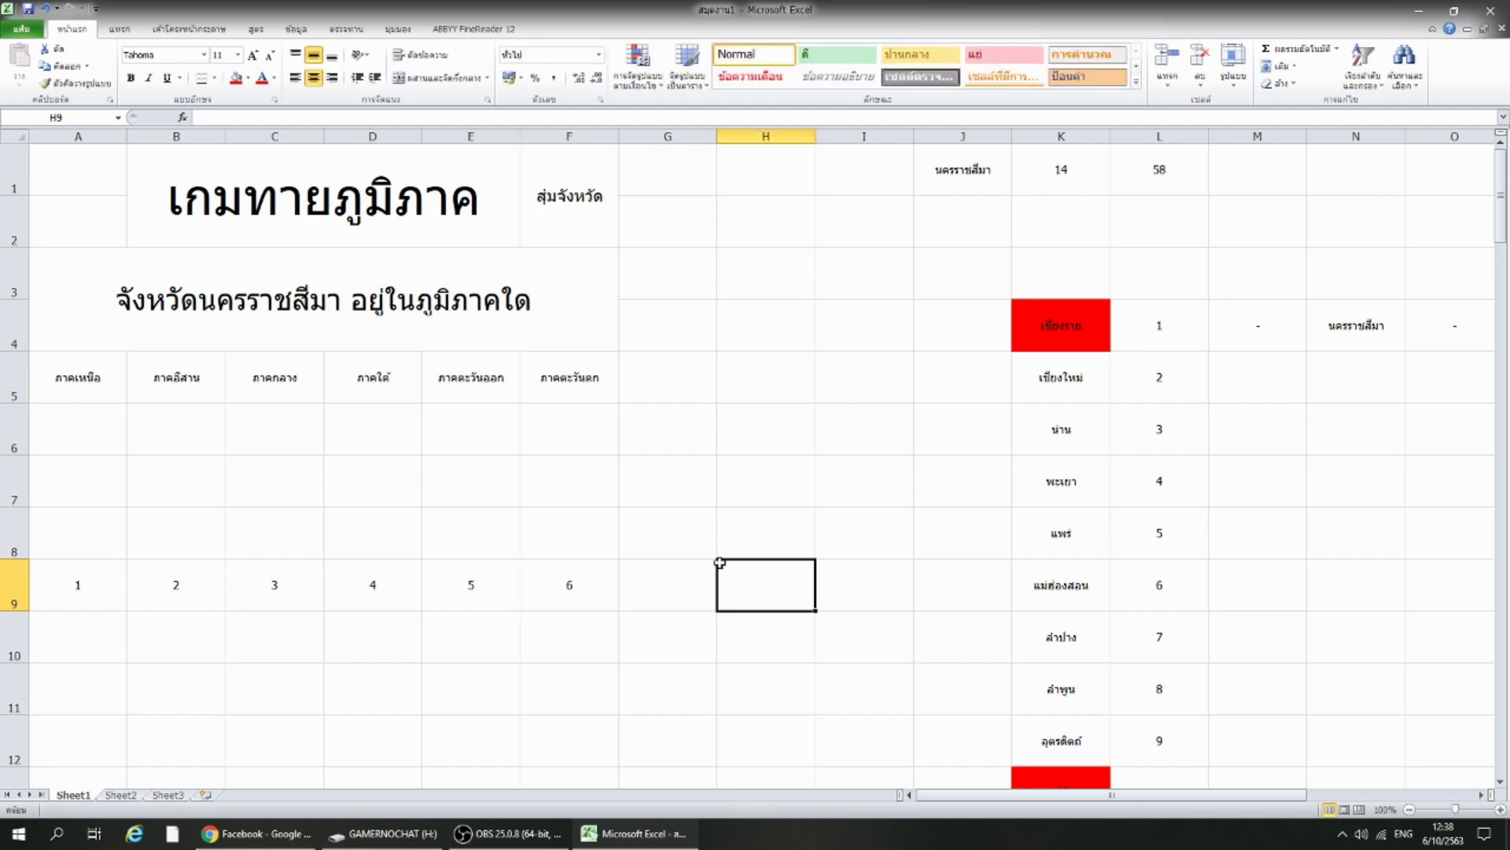
Check the province list, then start M1's formula with =IF(K1<10,1.
left_click(1268, 182)
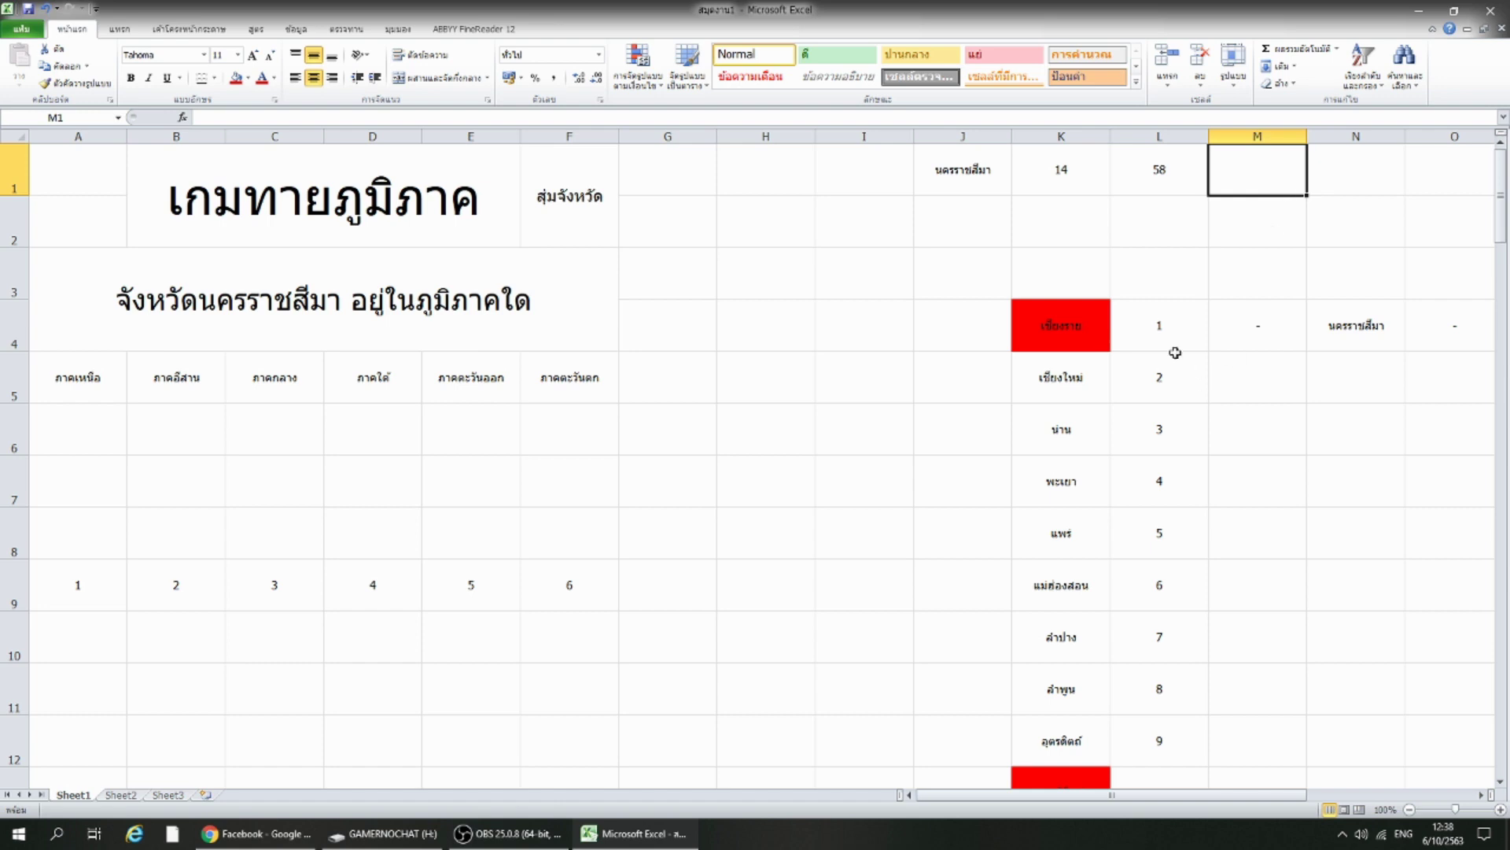
left_click(1105, 327)
left_click(1093, 378)
left_click(1082, 433)
left_click(1078, 481)
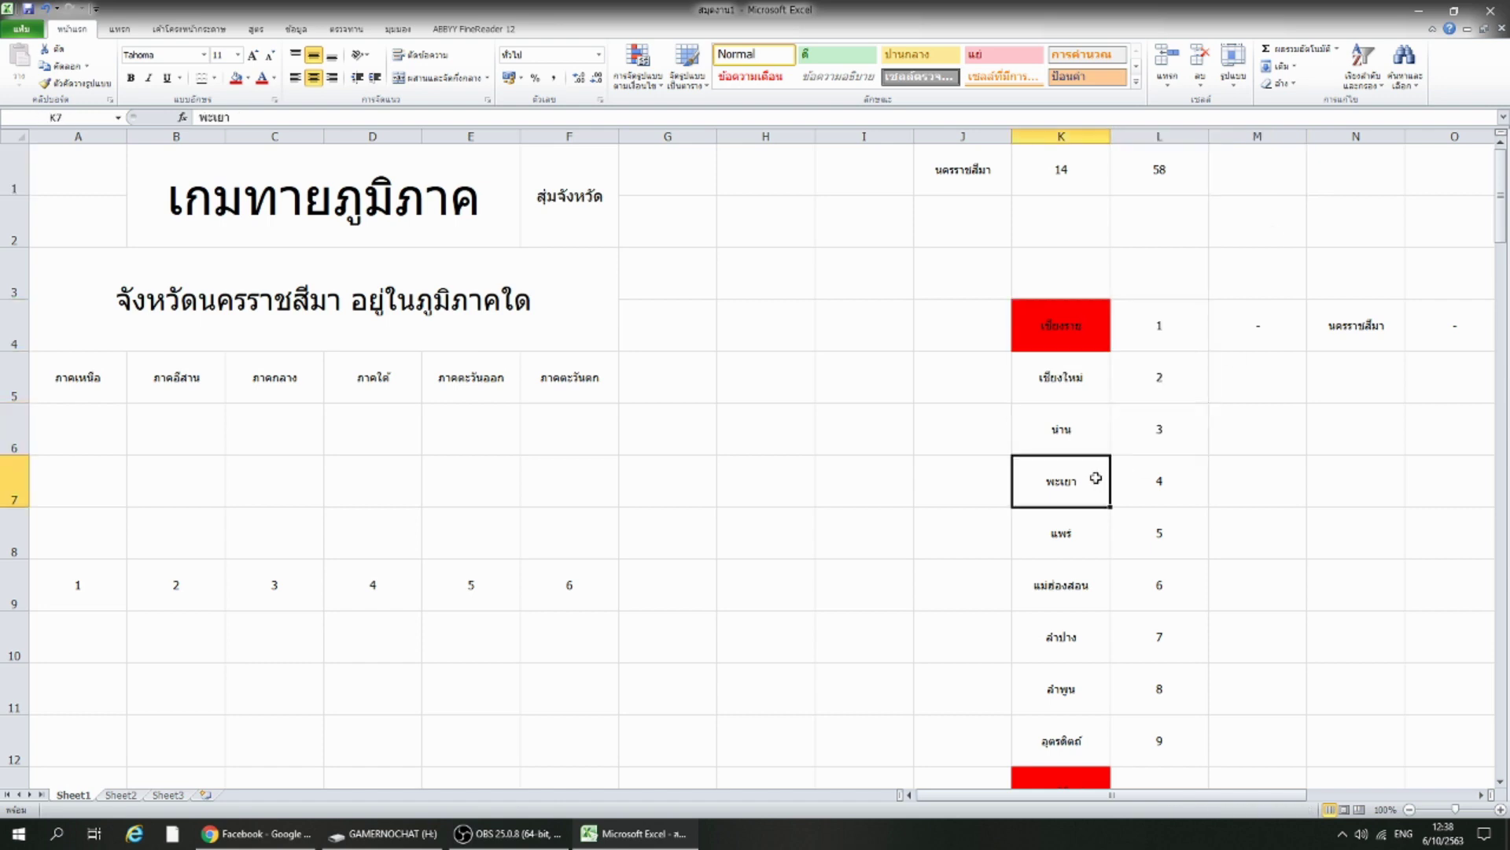
left_click(1080, 542)
left_click(1062, 583)
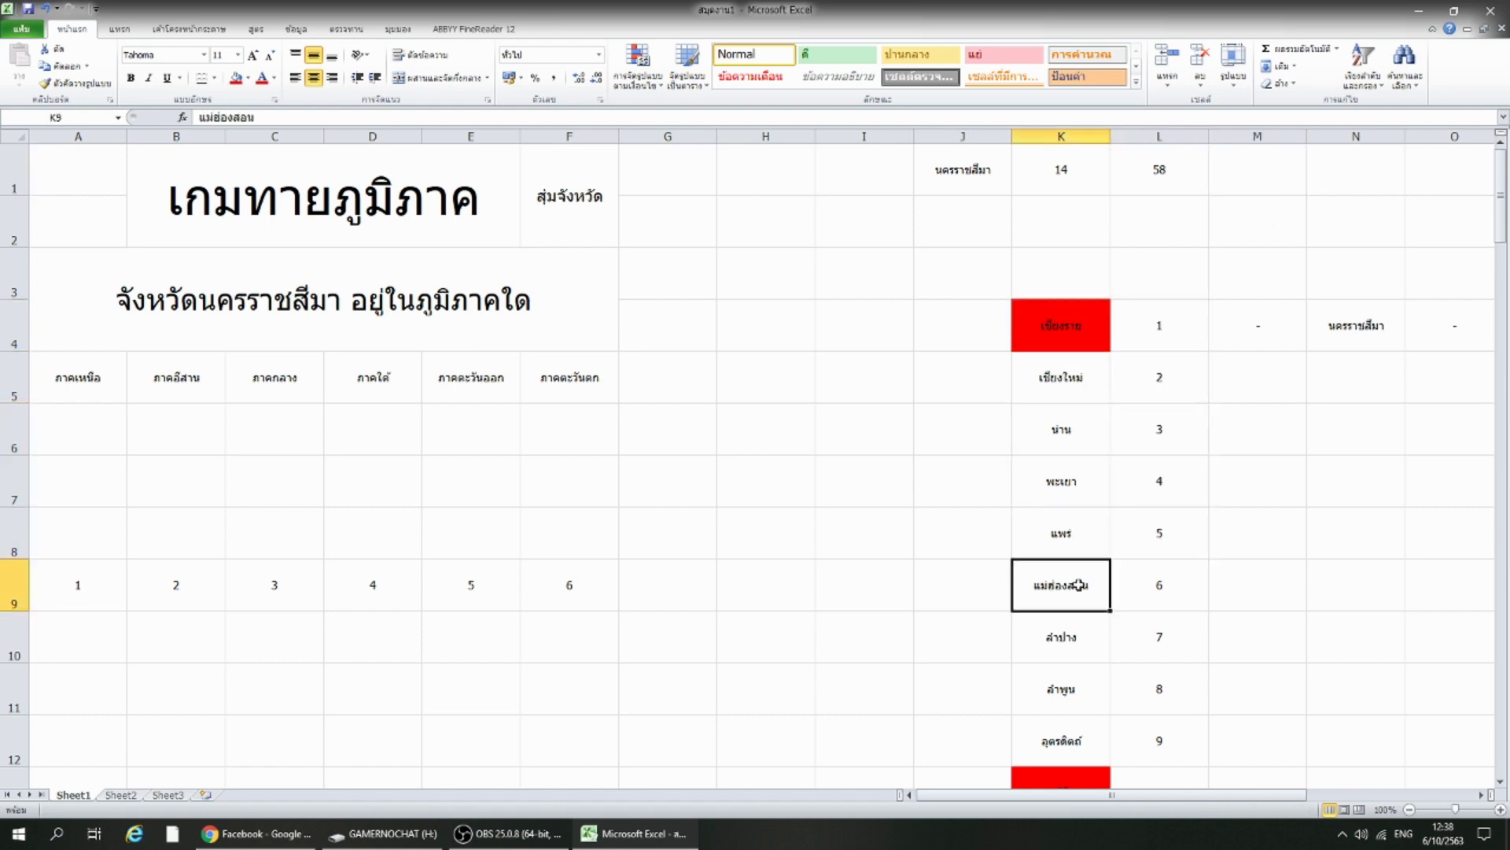
left_click(1254, 180)
type("=")
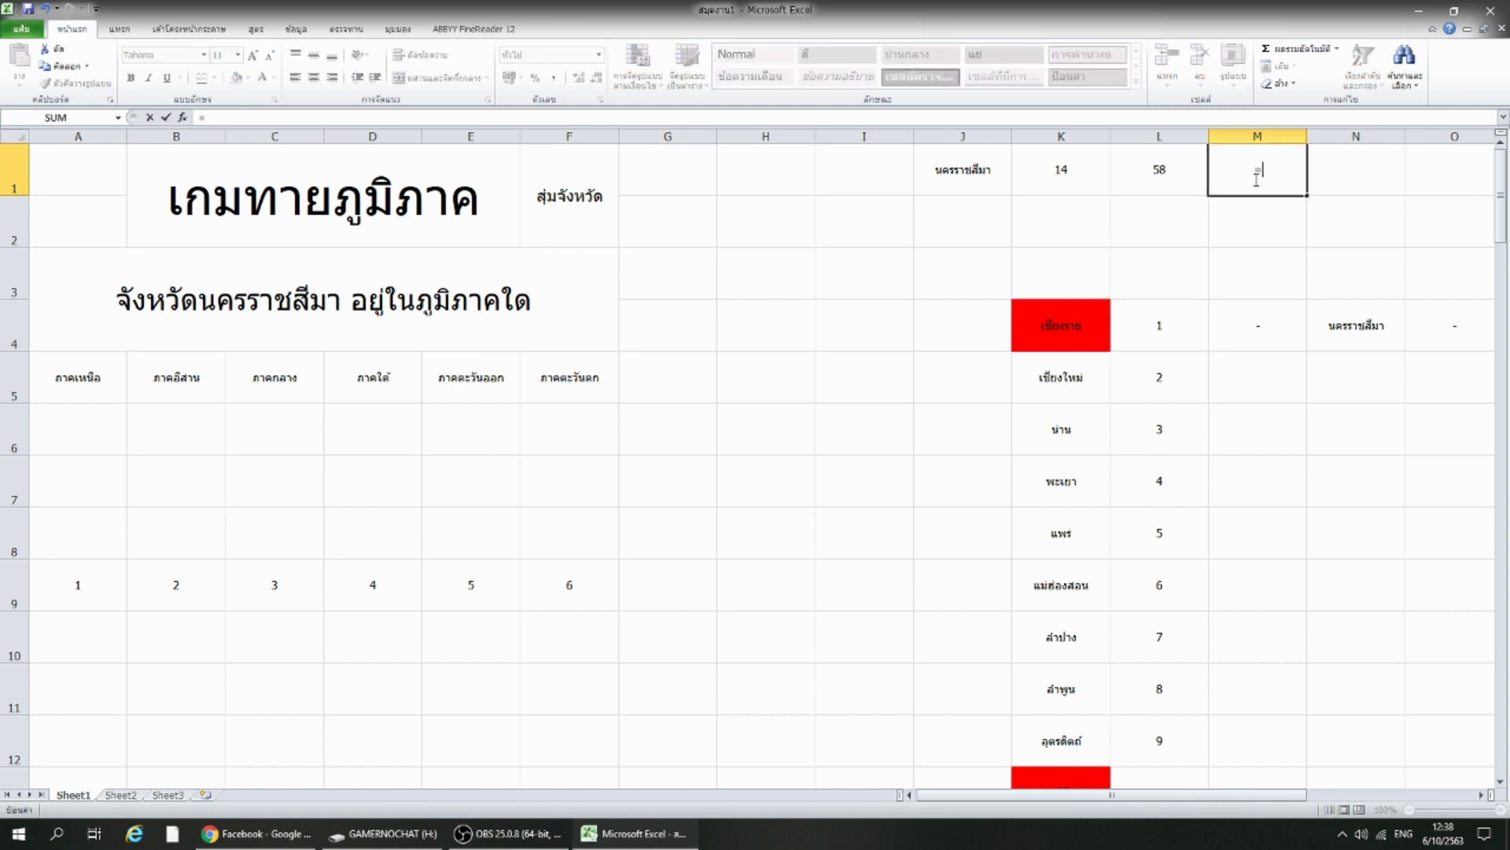
type("if(")
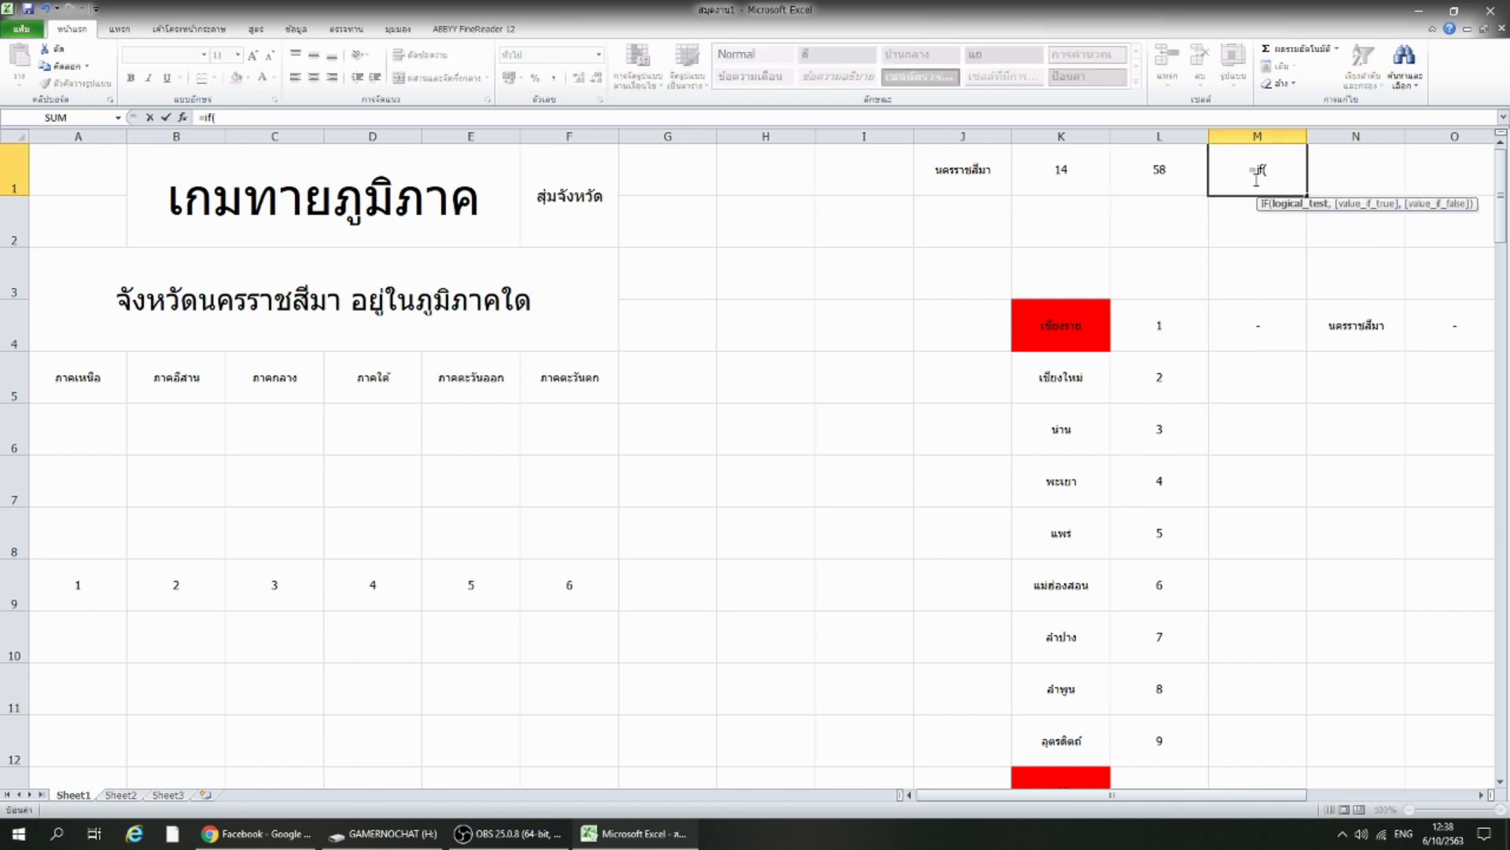
left_click(1052, 180)
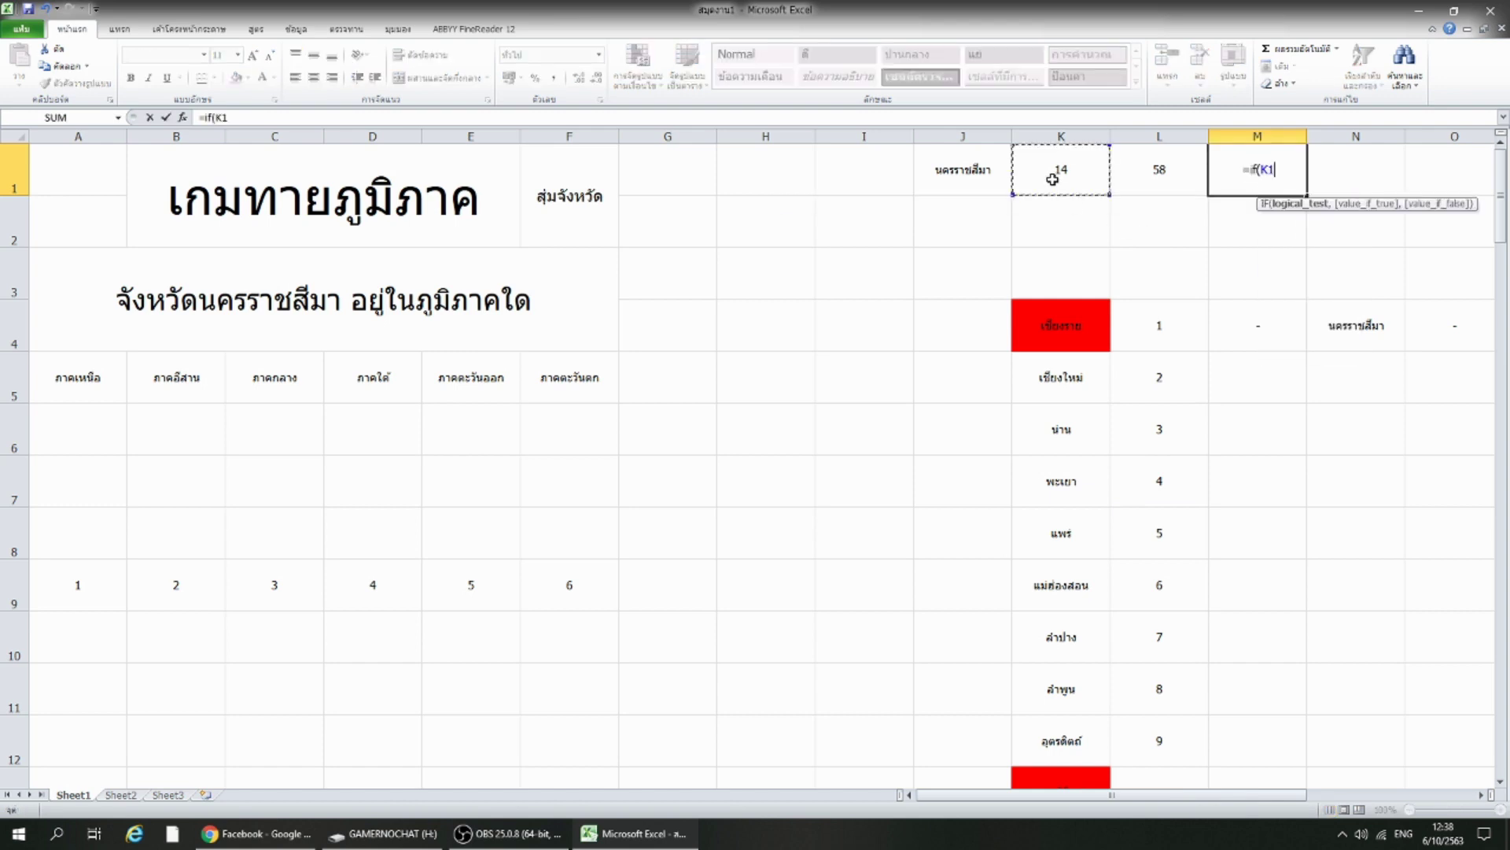
type("<")
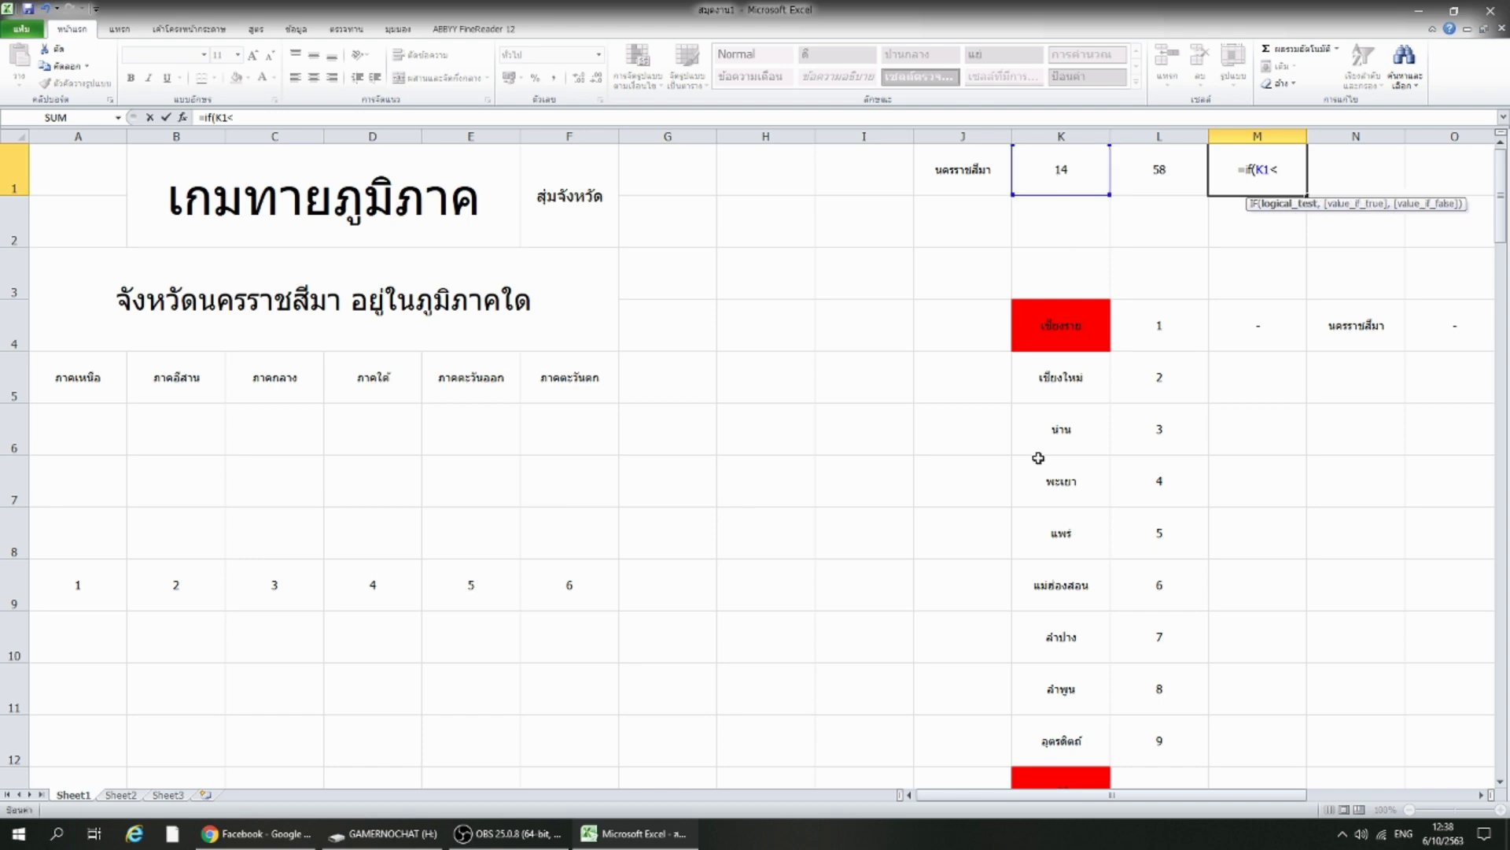
scroll(1038, 458, "down", 1)
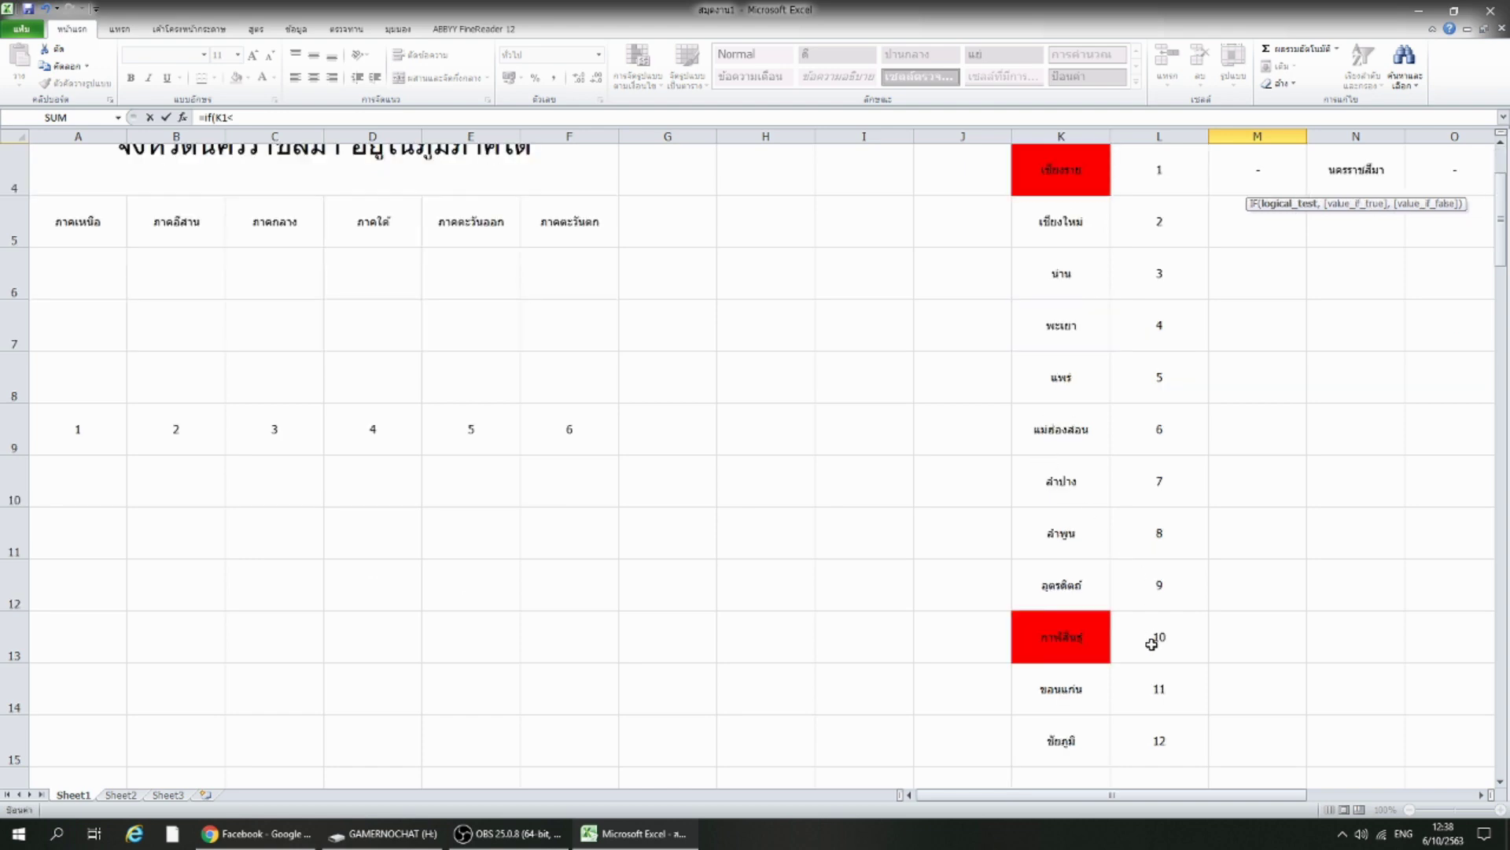
type("10")
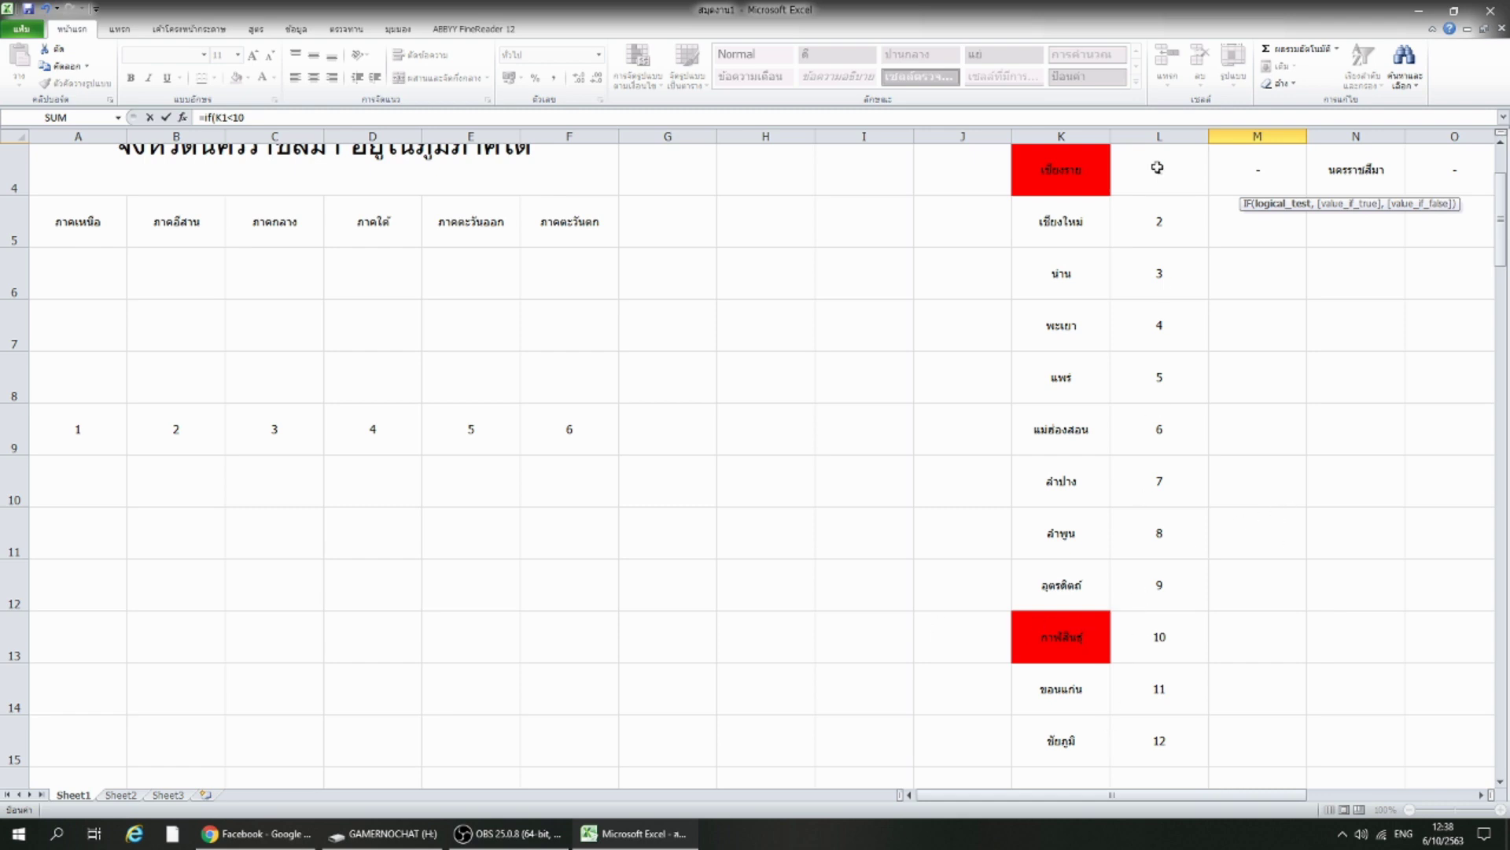
type(",1")
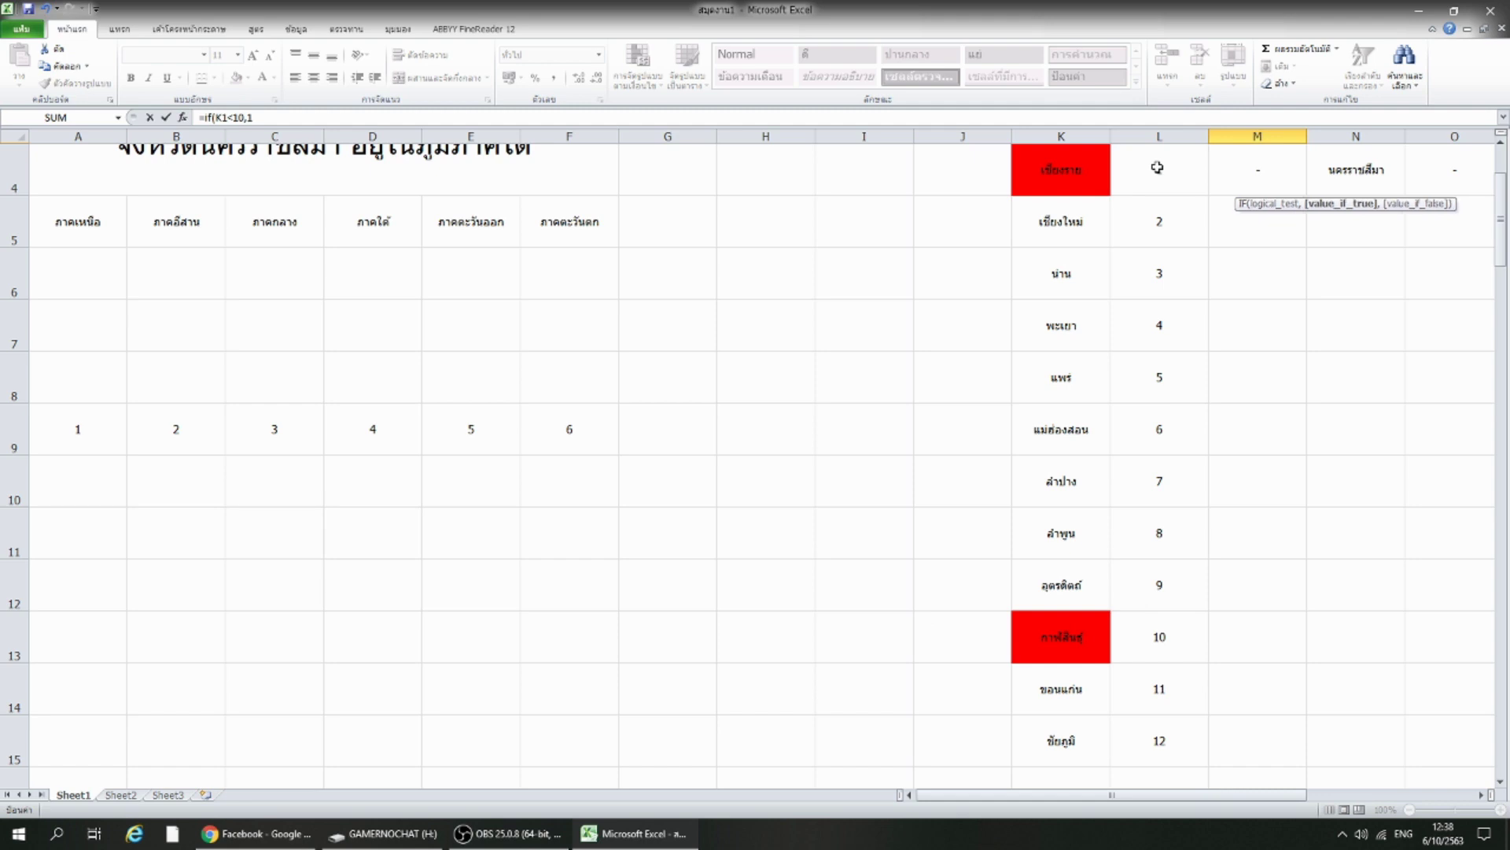
Duplicate the IF(K1<10,1, clause several times to nest it in M1.
left_click_drag(266, 118, 200, 118)
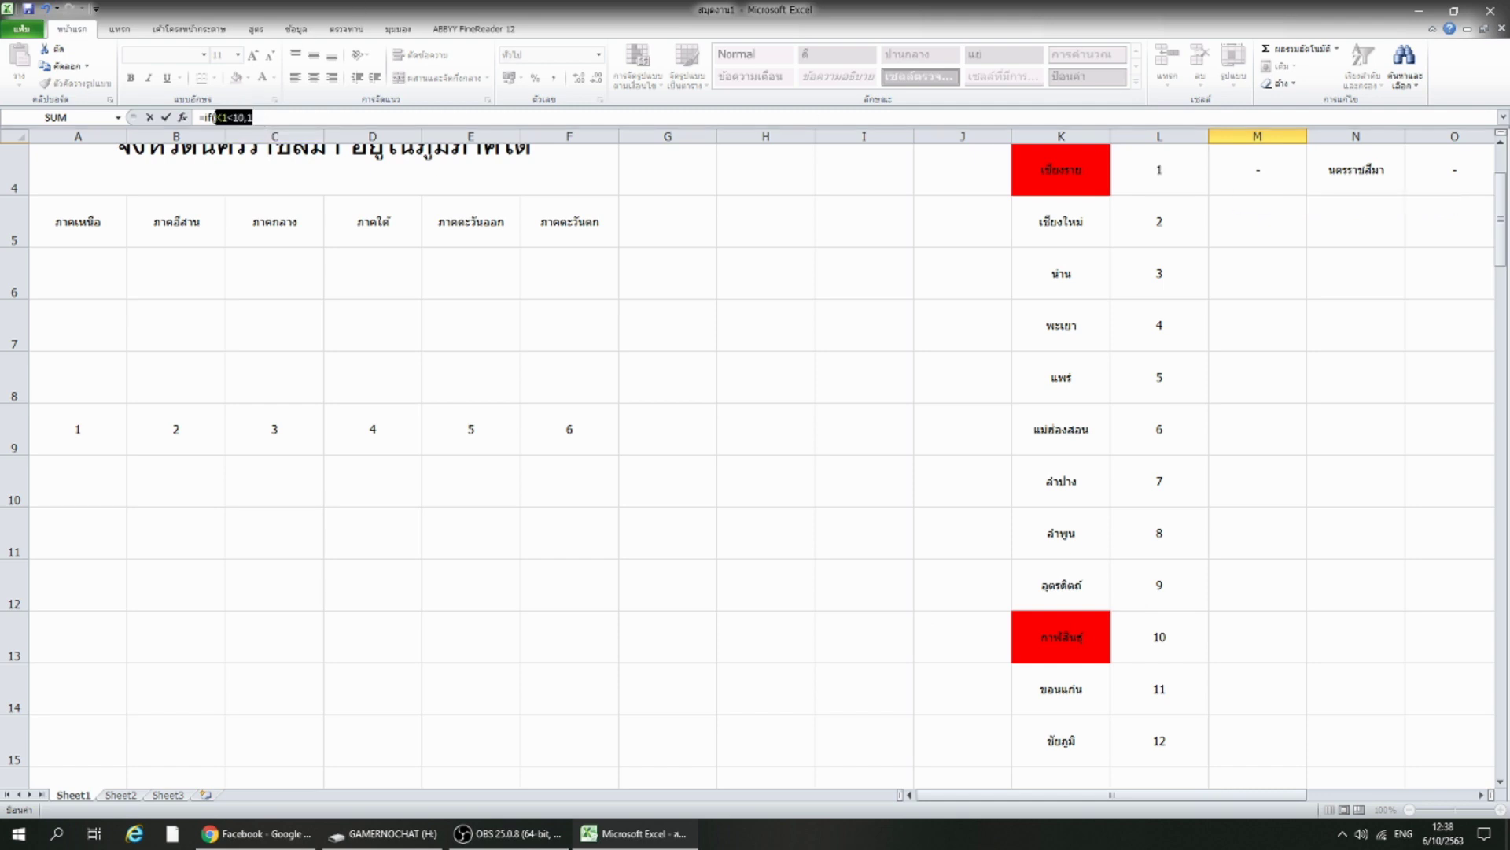
left_click(272, 118)
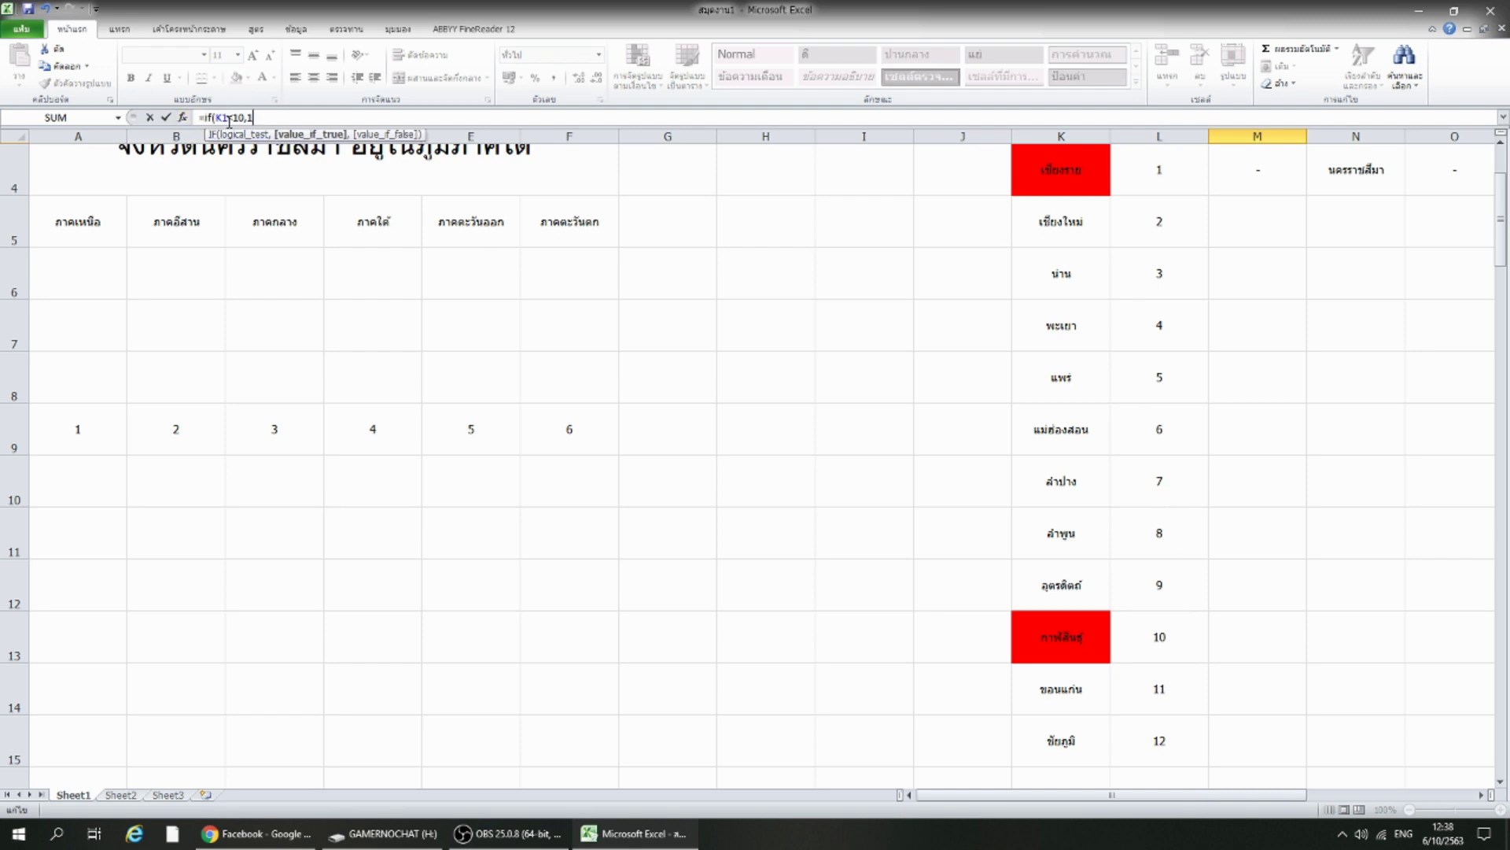
type(",")
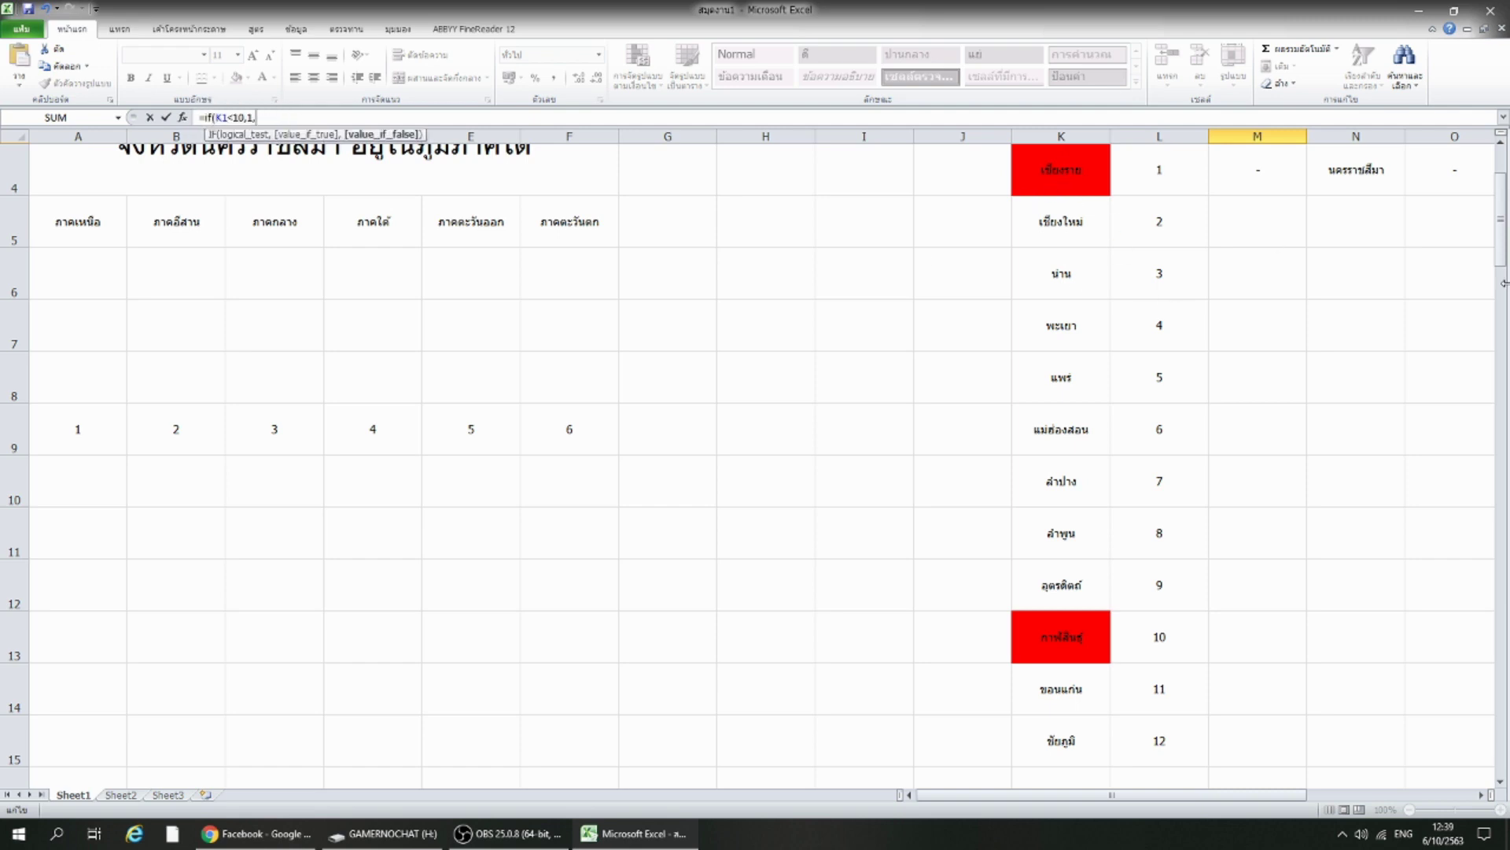
scroll(1504, 269, "up", 1)
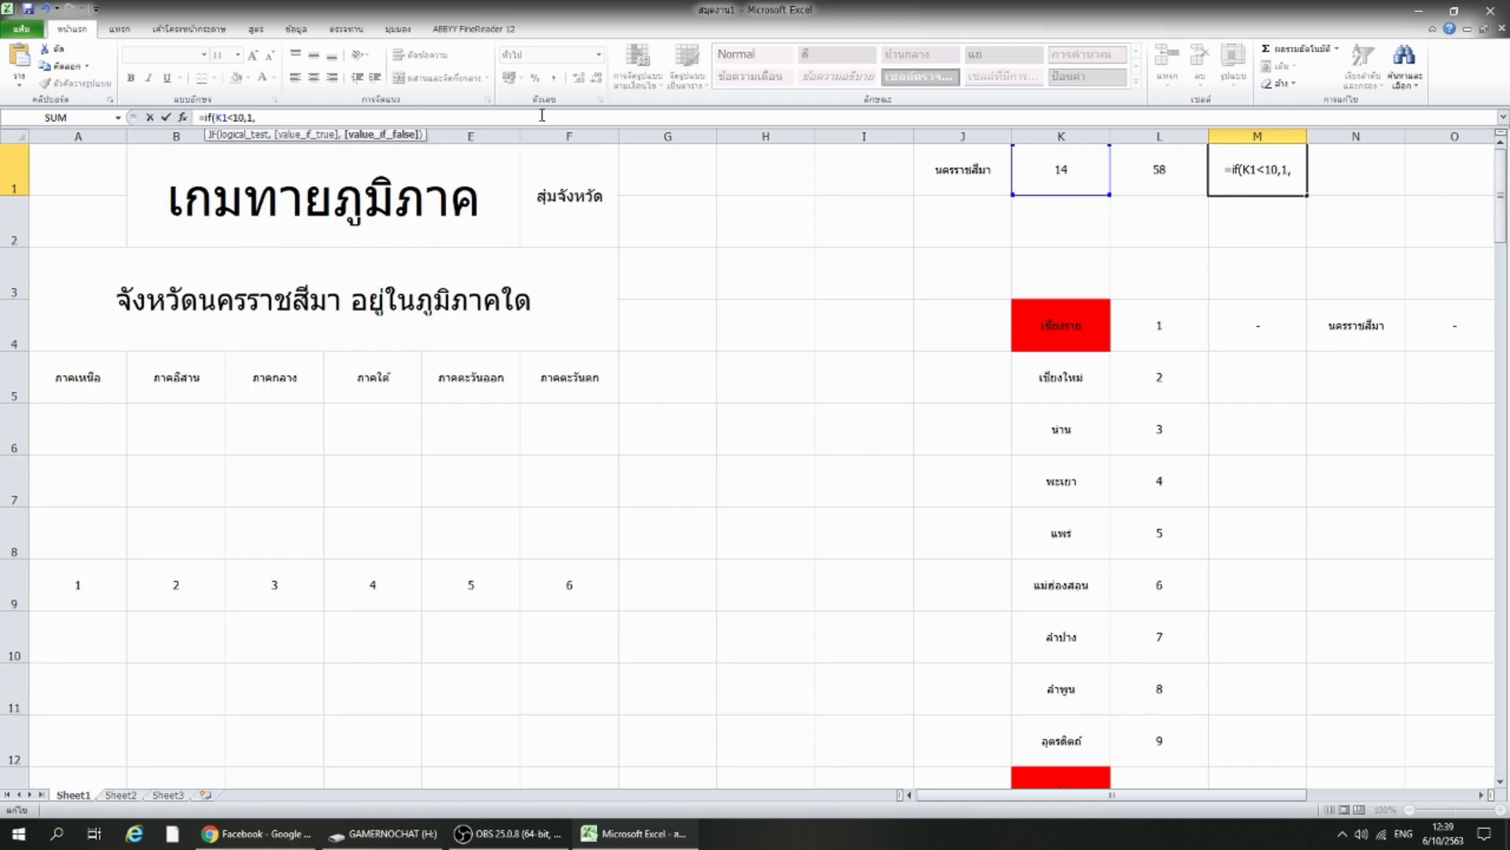
key("ctrl+v")
key("ctrl+v")
key("ctrl+v")
key("ctrl+v")
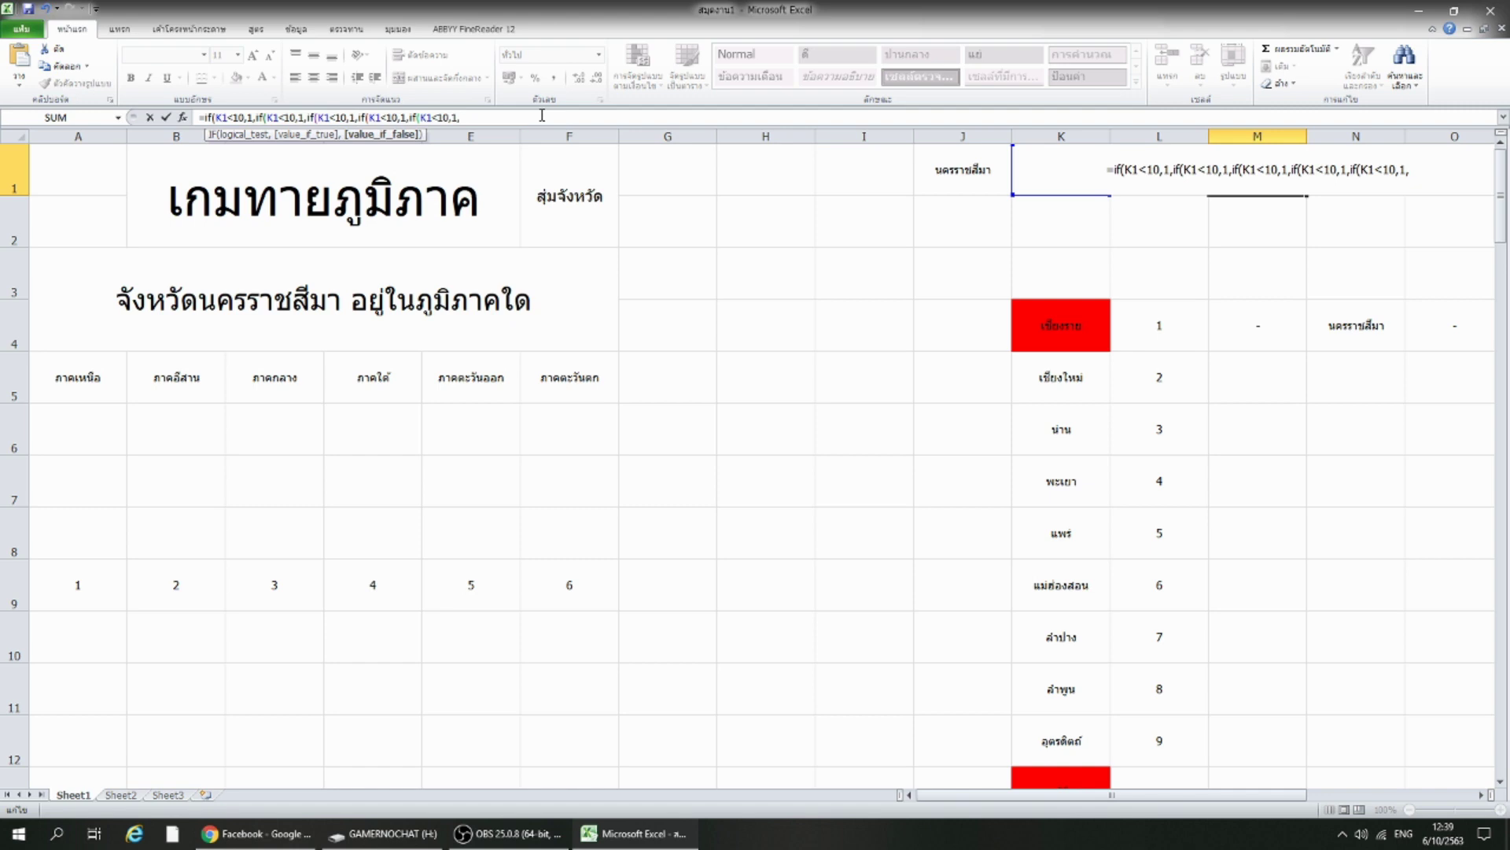
Change the second IF to K1<30 returning 2.
left_click(1501, 208)
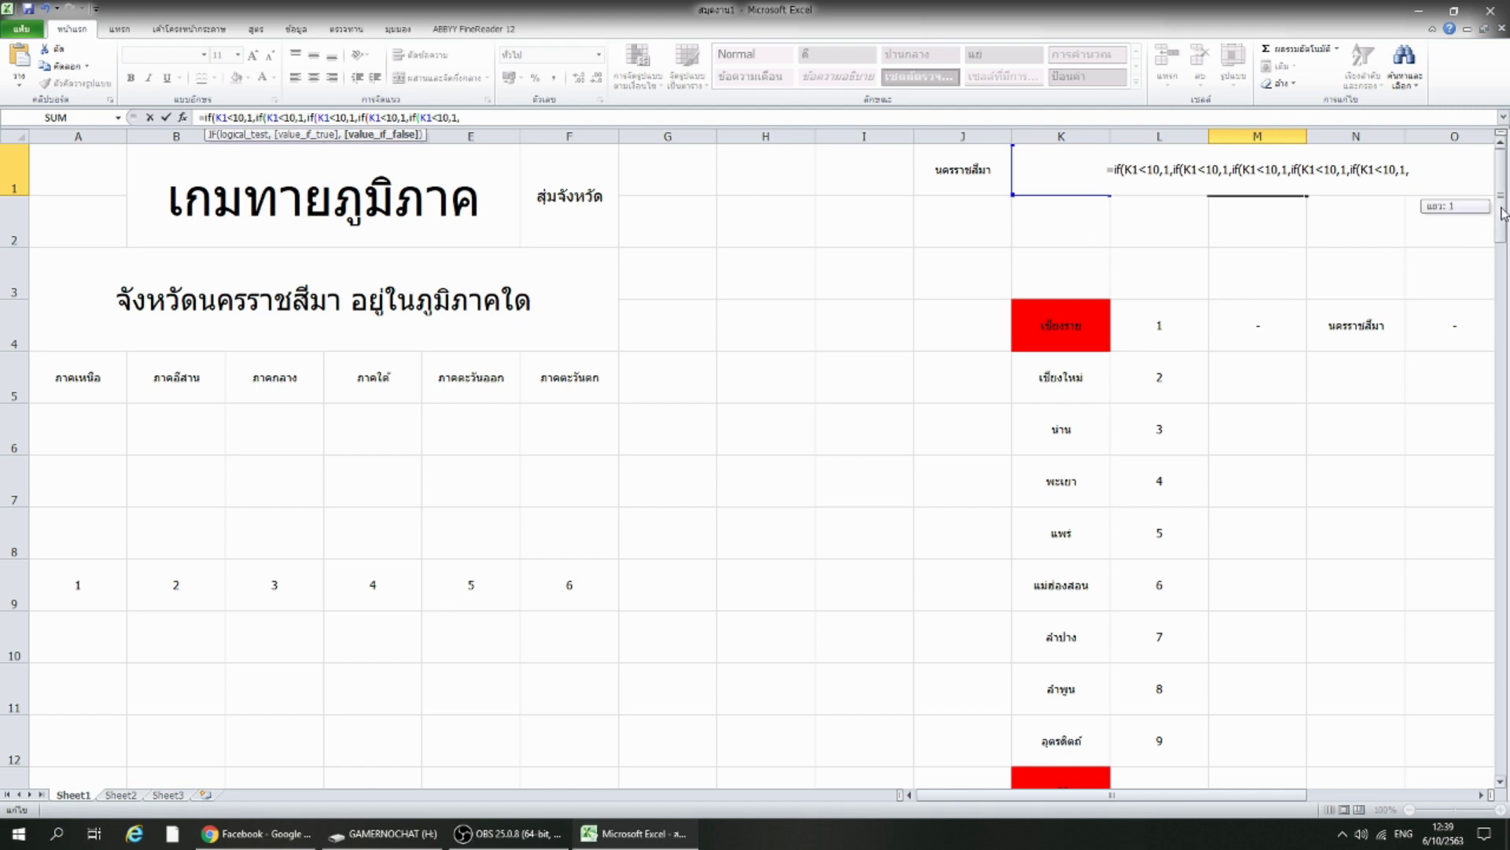
left_click_drag(1501, 213, 1503, 397)
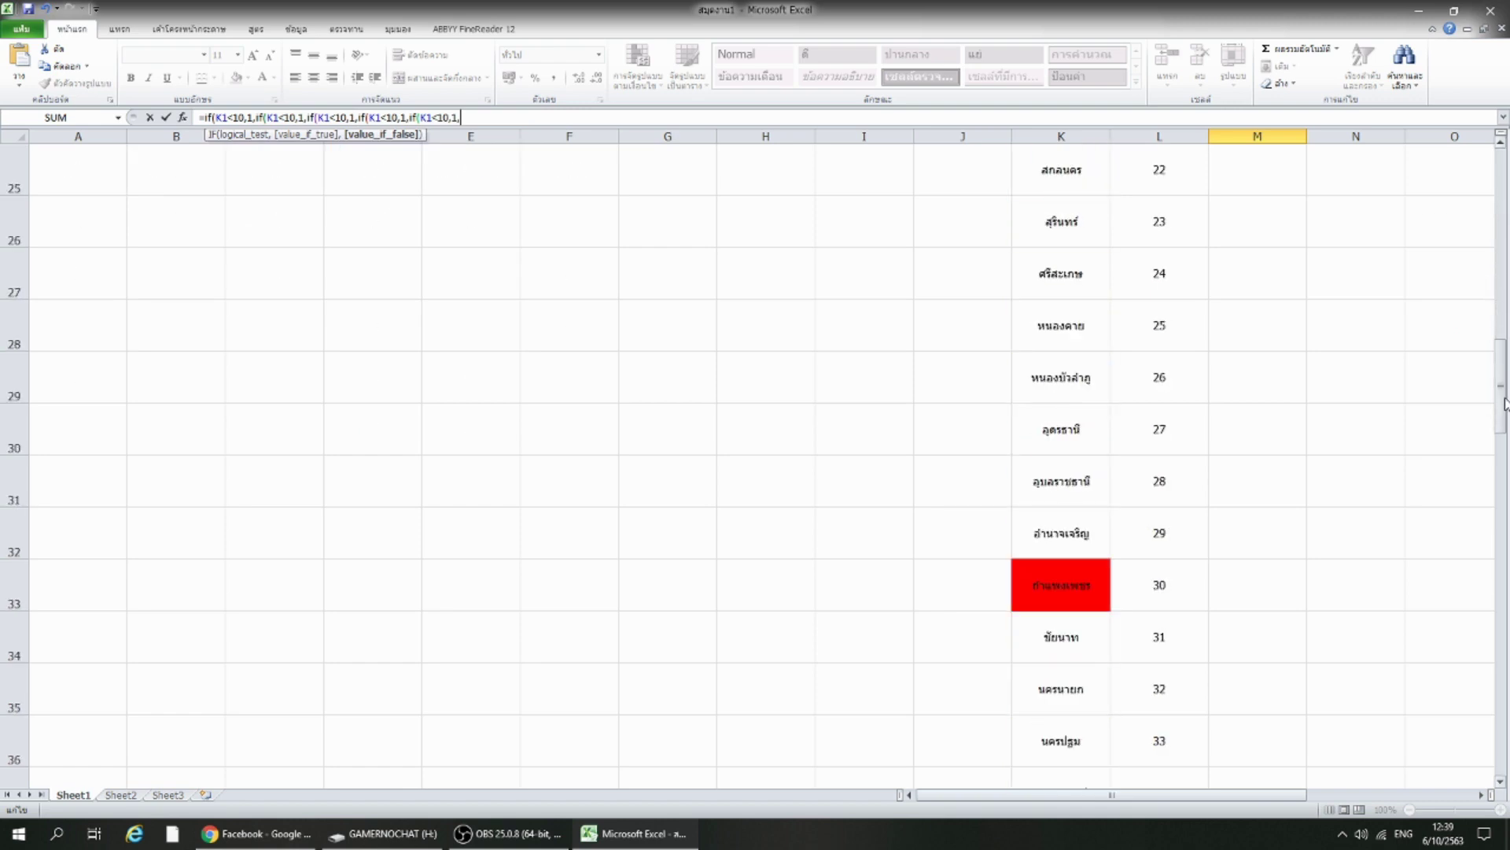
left_click(292, 116)
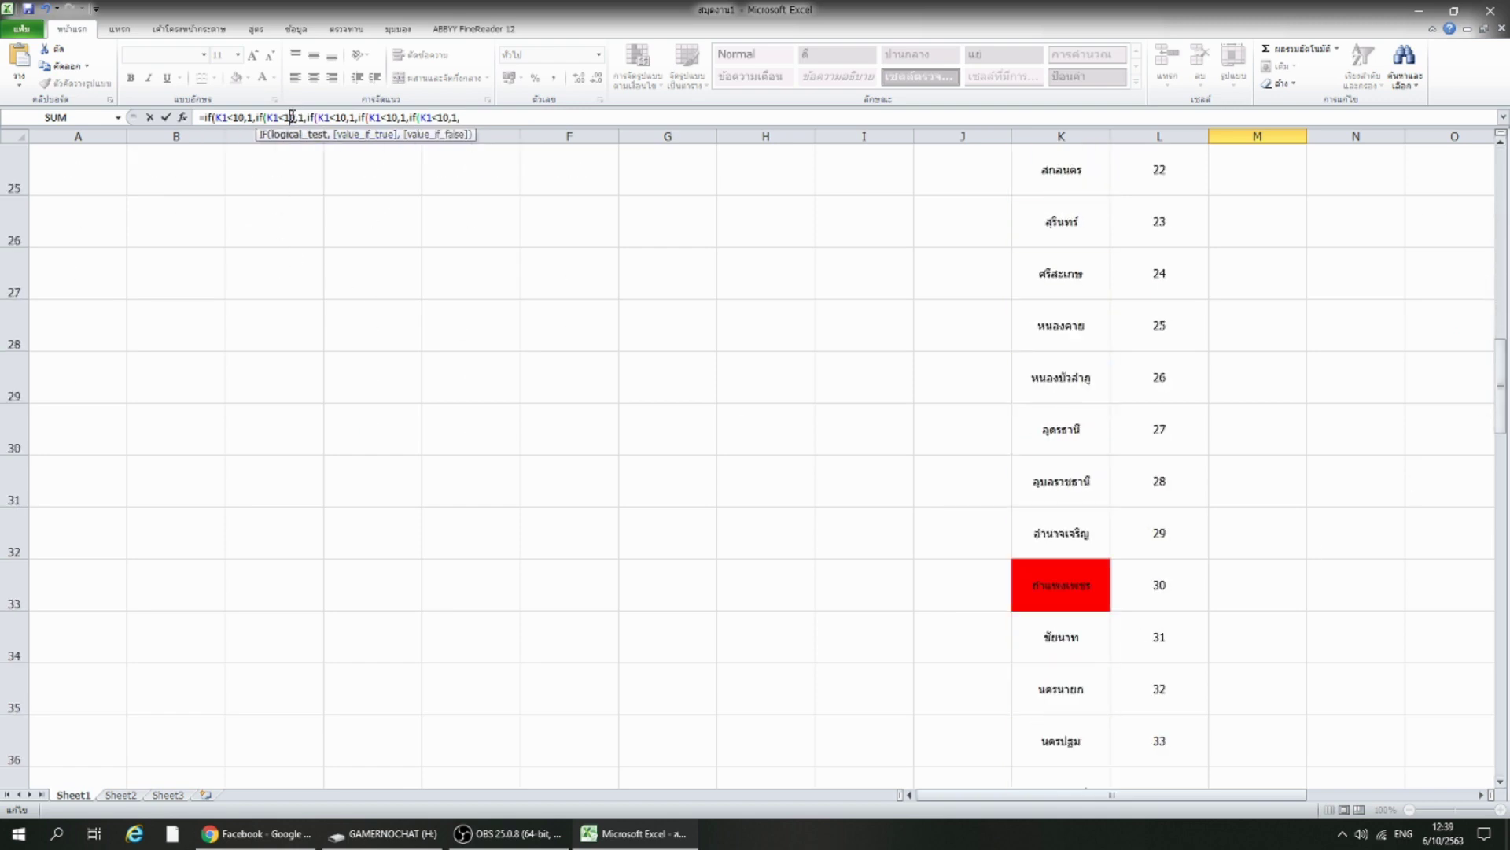
key("BackSpace")
type("3")
key("Right")
key("Right")
key("Right")
key("BackSpace")
type("2")
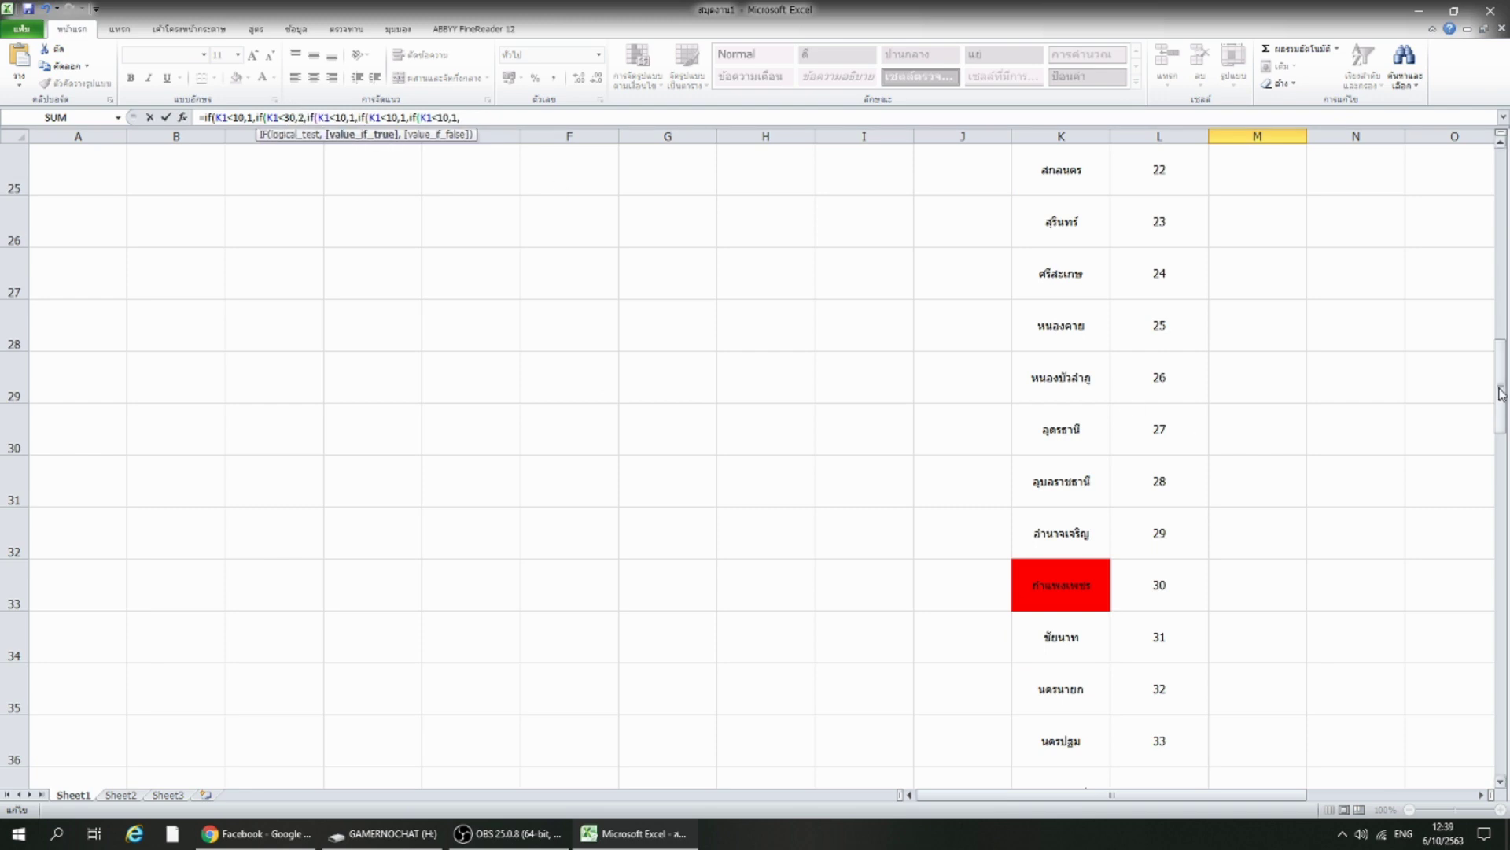
Change the third IF to K1<51 returning 3.
left_click_drag(1500, 393, 1501, 550)
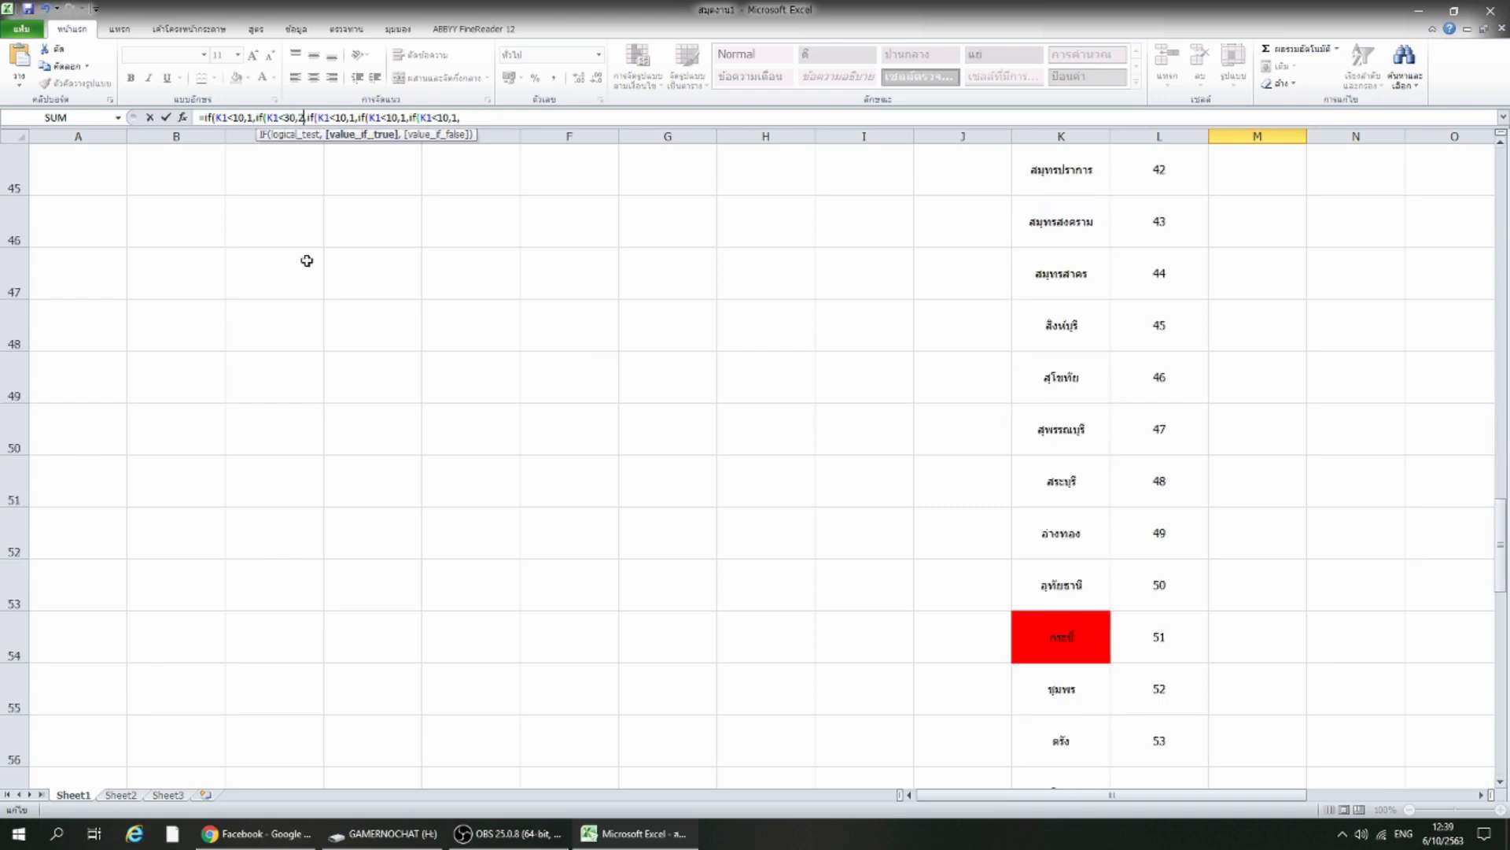
left_click(340, 117)
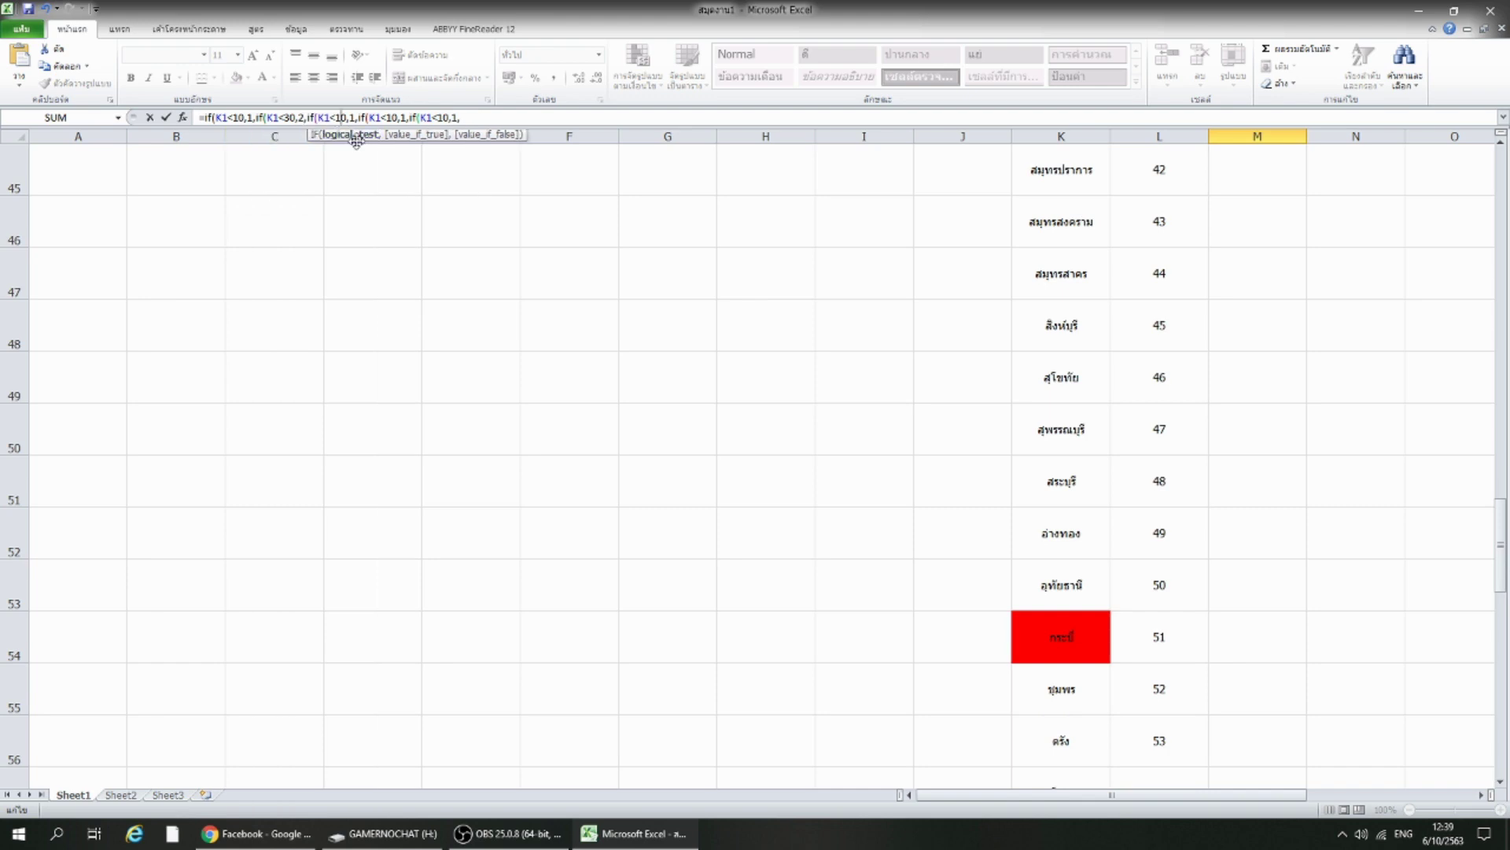
key("BackSpace")
key("BackSpace")
type("51")
key("Right")
key("Right")
key("BackSpace")
type("3")
key("Right")
key("Right")
key("Right")
key("Right")
key("Right")
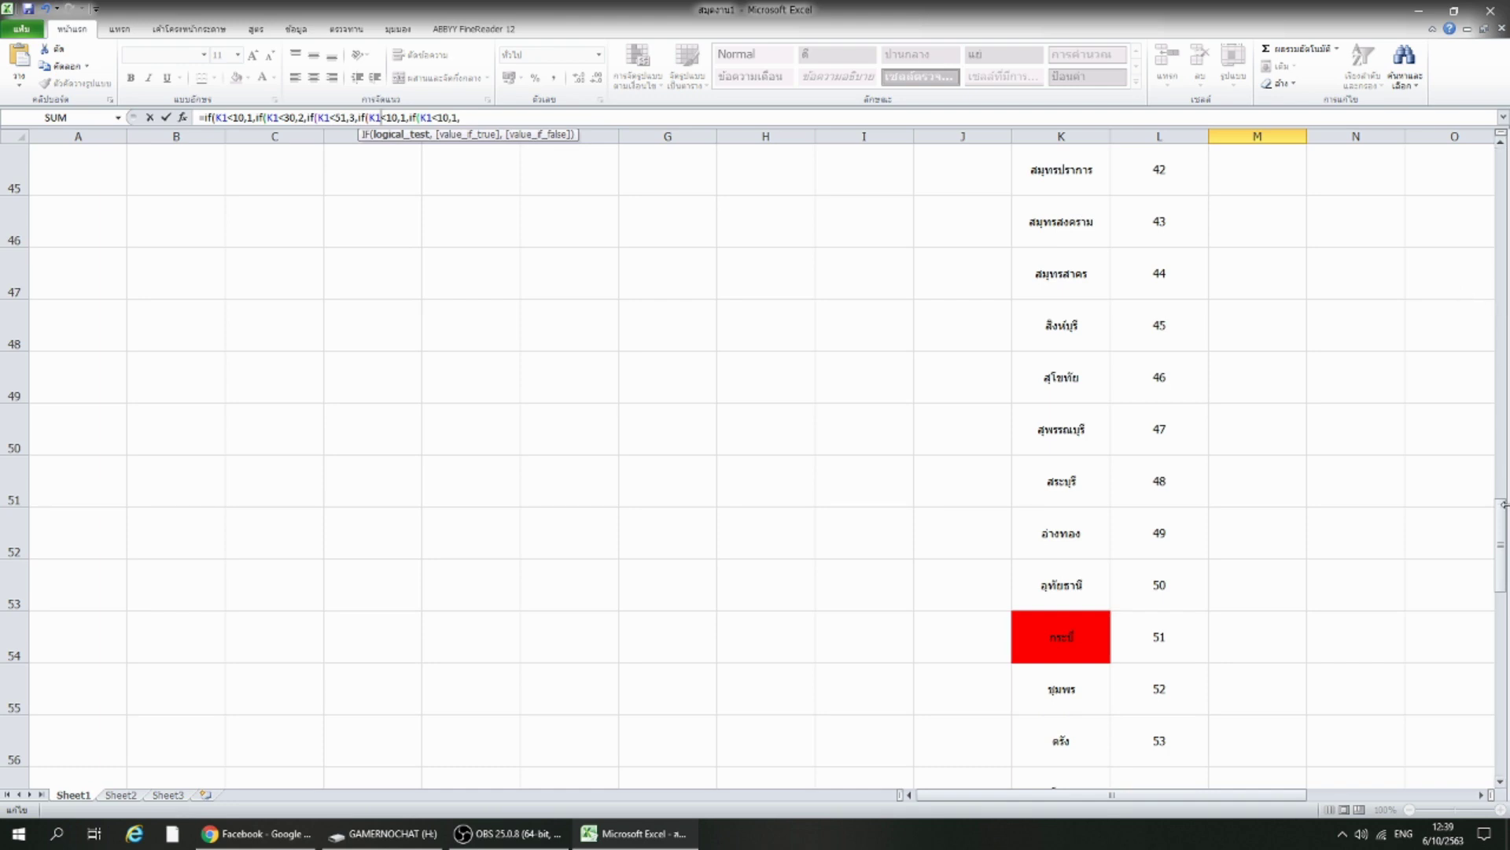
Change the fourth IF to K1<65 returning 4.
left_click_drag(1502, 504, 1499, 614)
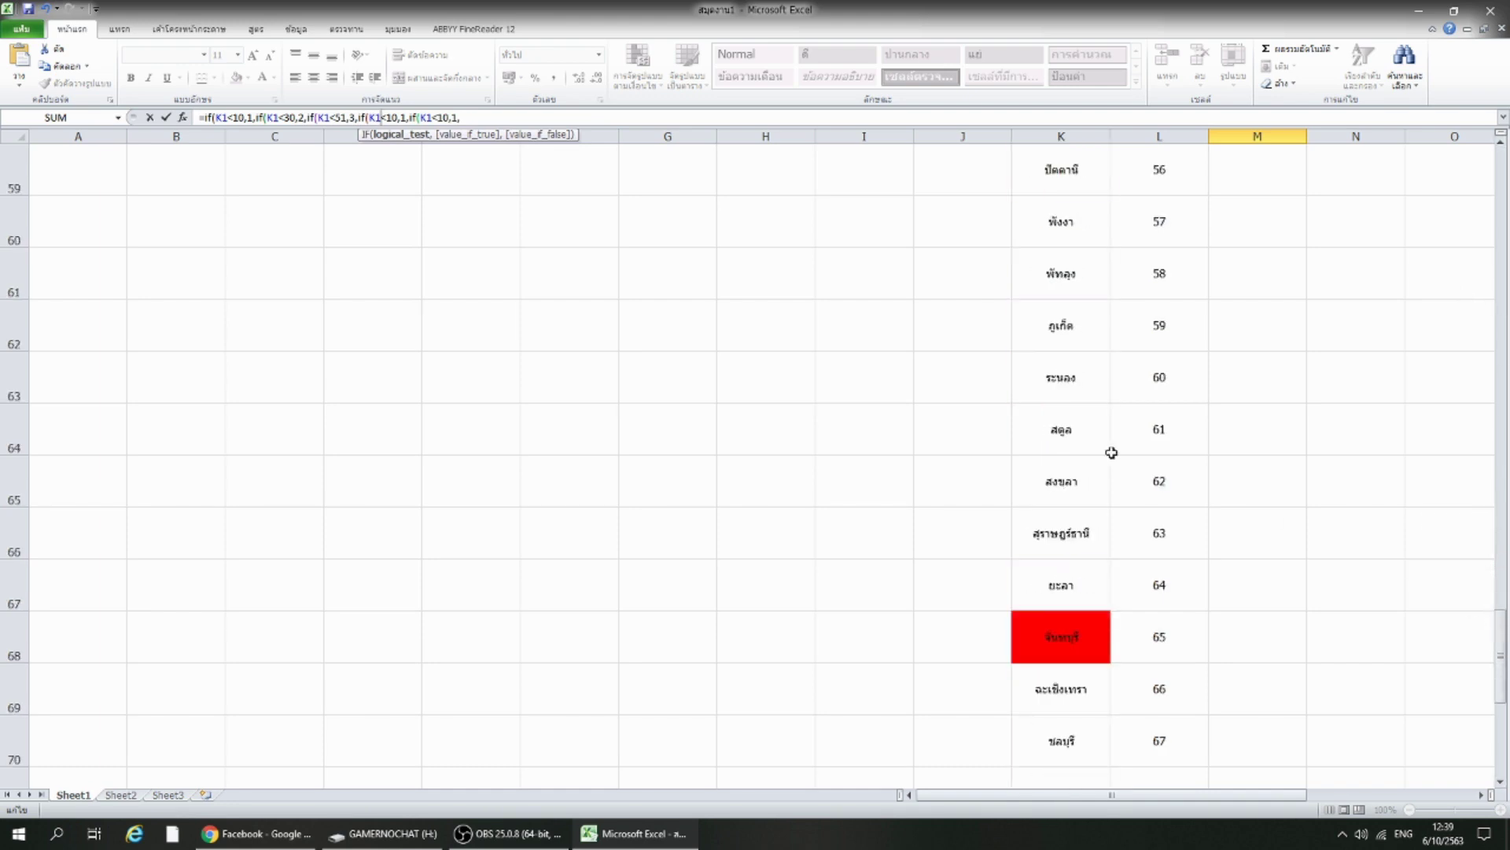
key("BackSpace")
key("BackSpace")
type("65")
key("Right")
key("Right")
key("BackSpace")
type("4")
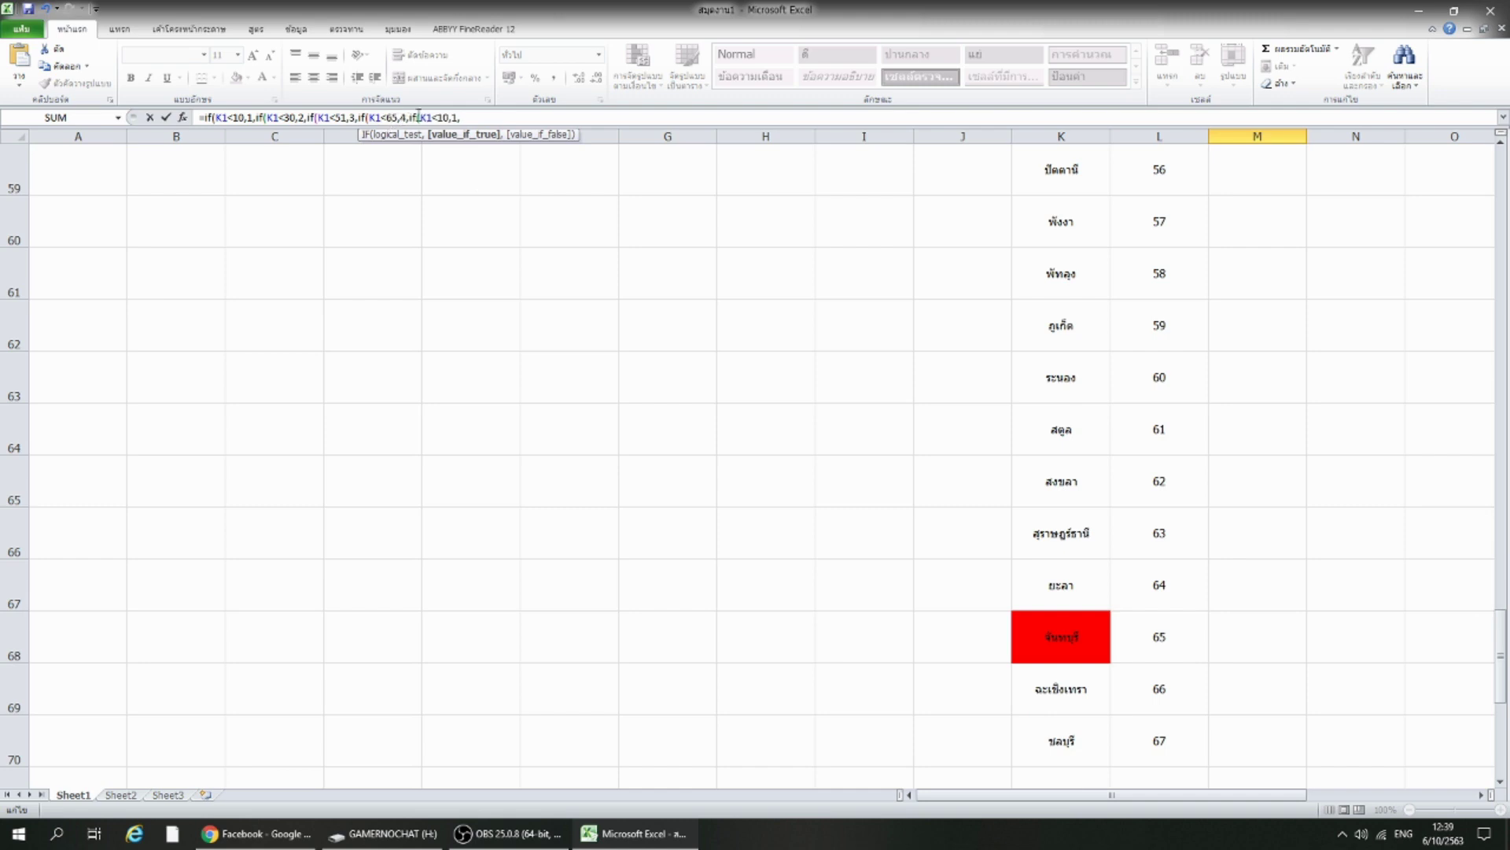
Set the fifth IF to return 5, close the brackets and commit M1's formula.
left_click(439, 118)
left_click_drag(1494, 646, 1497, 692)
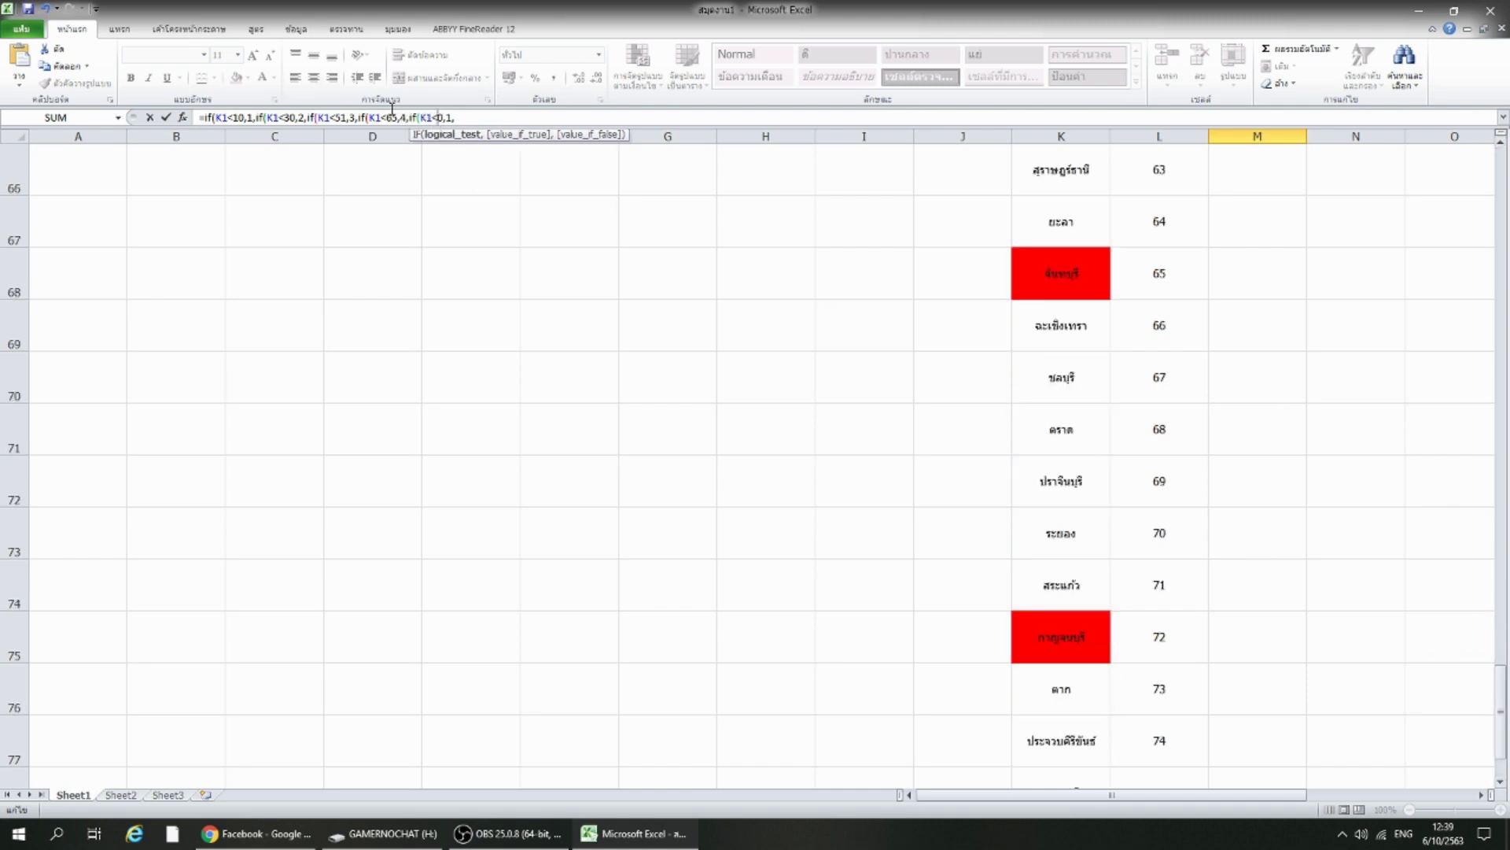
type("71")
key("Right")
key("Right")
key("BackSpace")
type("5")
key("Right")
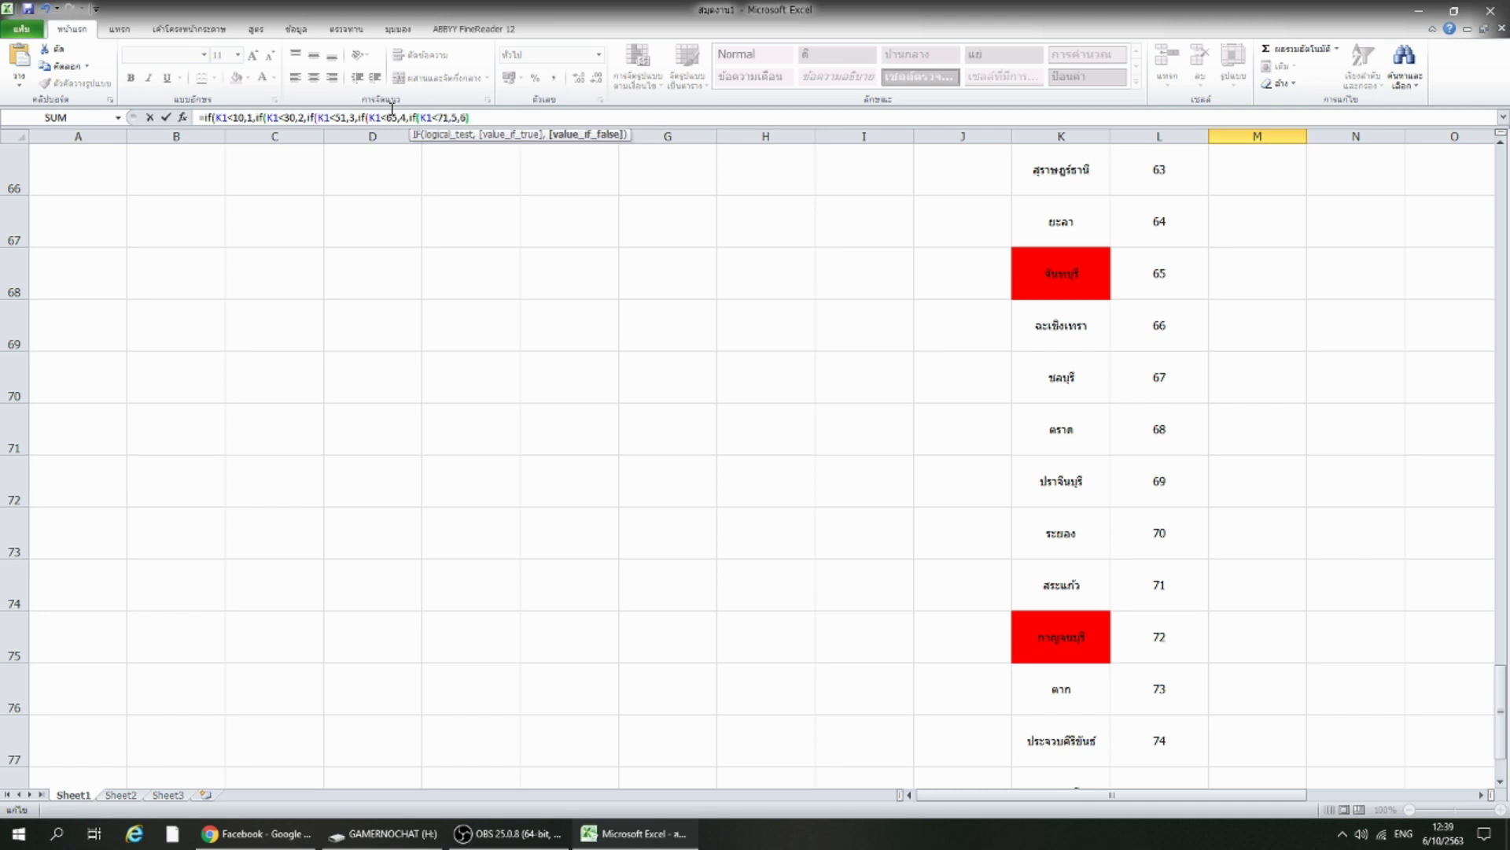
type("))))")
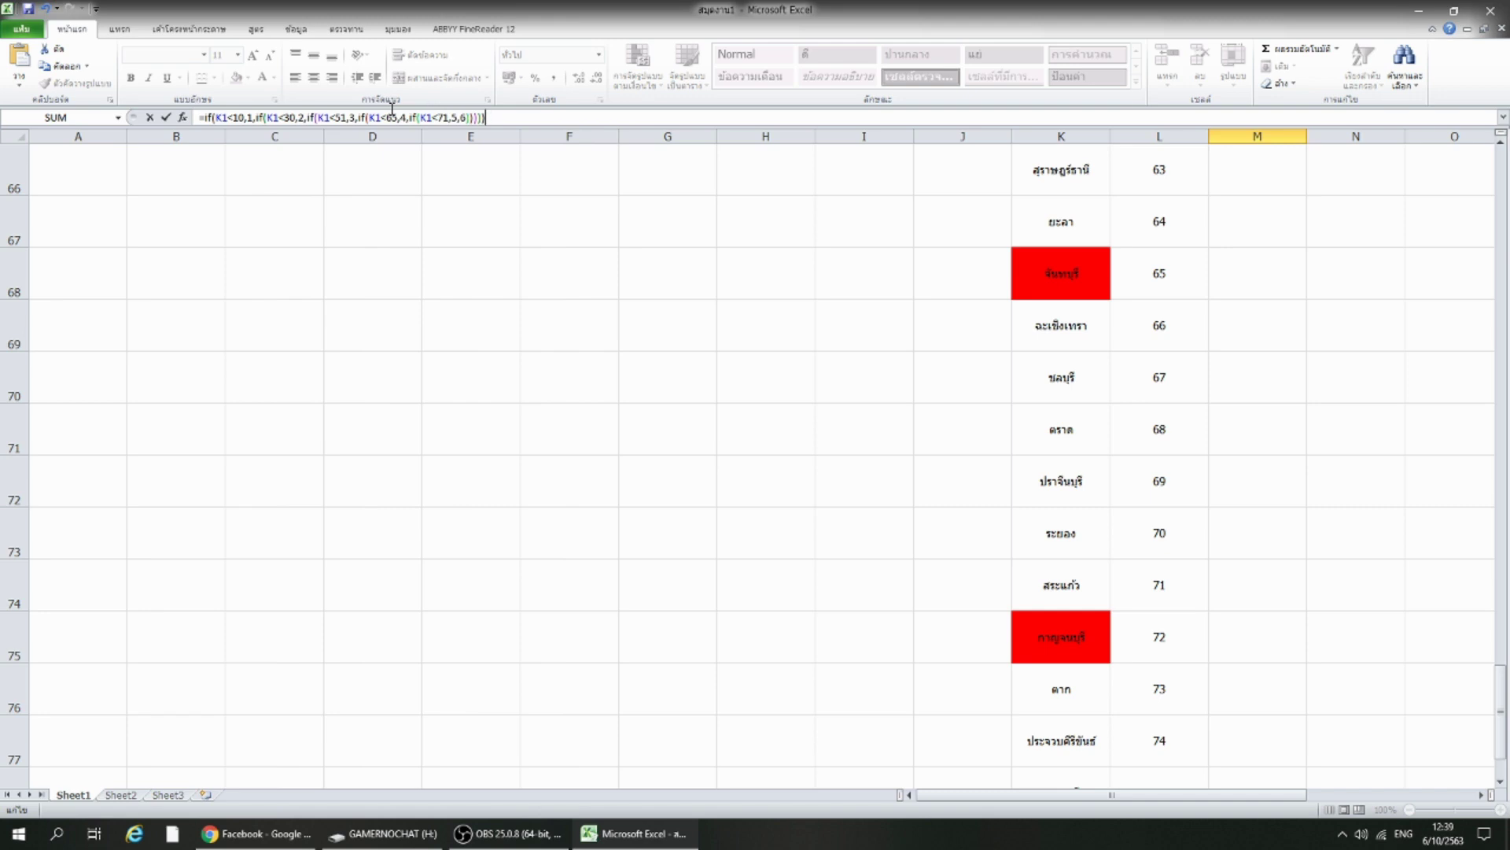
key("Return")
left_click(863, 306)
key("Return")
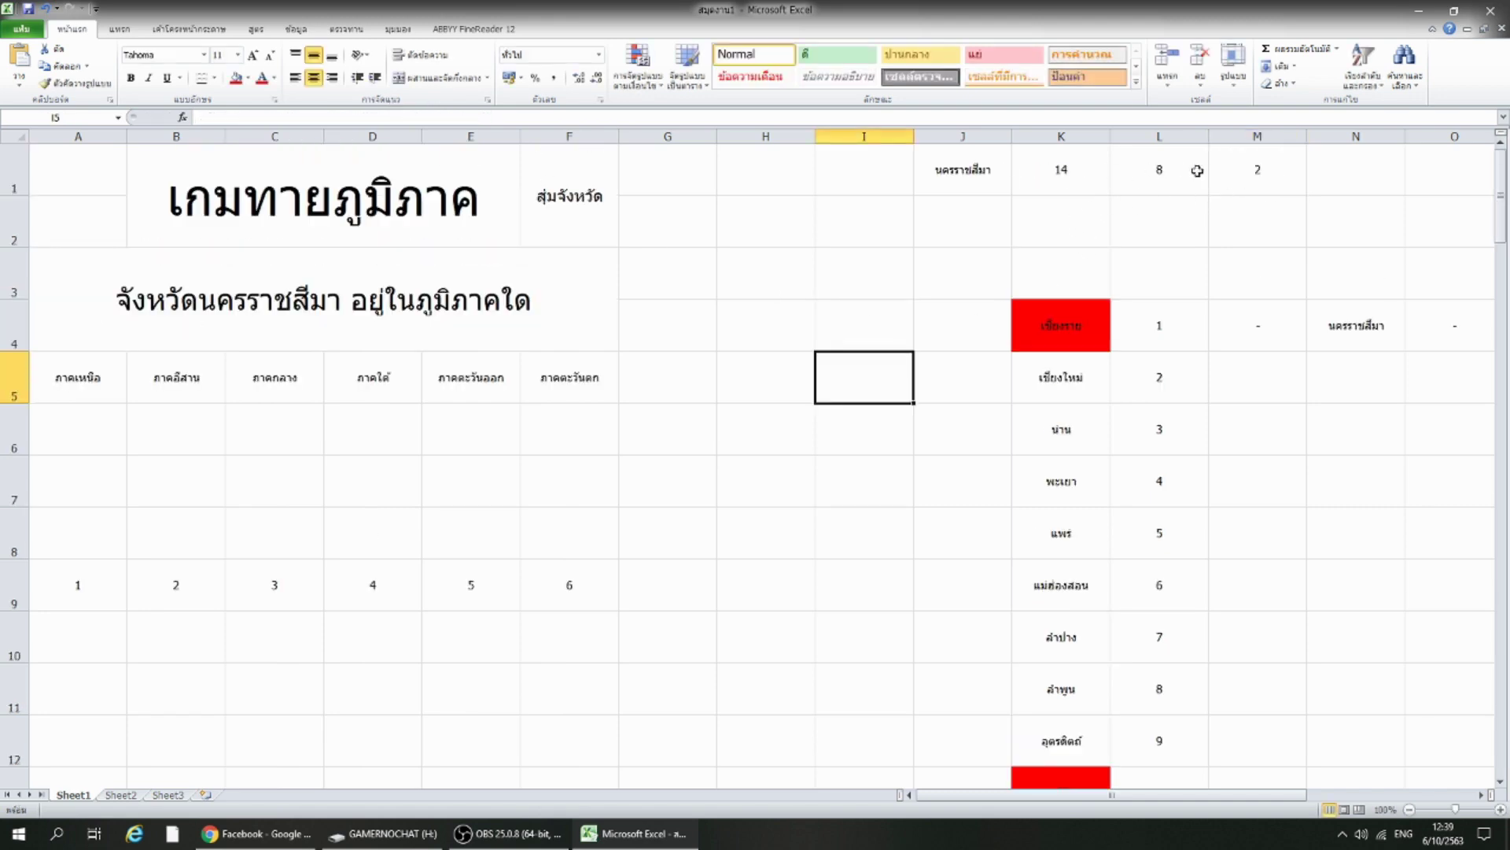
Enter =IF(A9=M1,2,1) in cell A10 so it returns 1.
left_click(1241, 182)
left_click(187, 388)
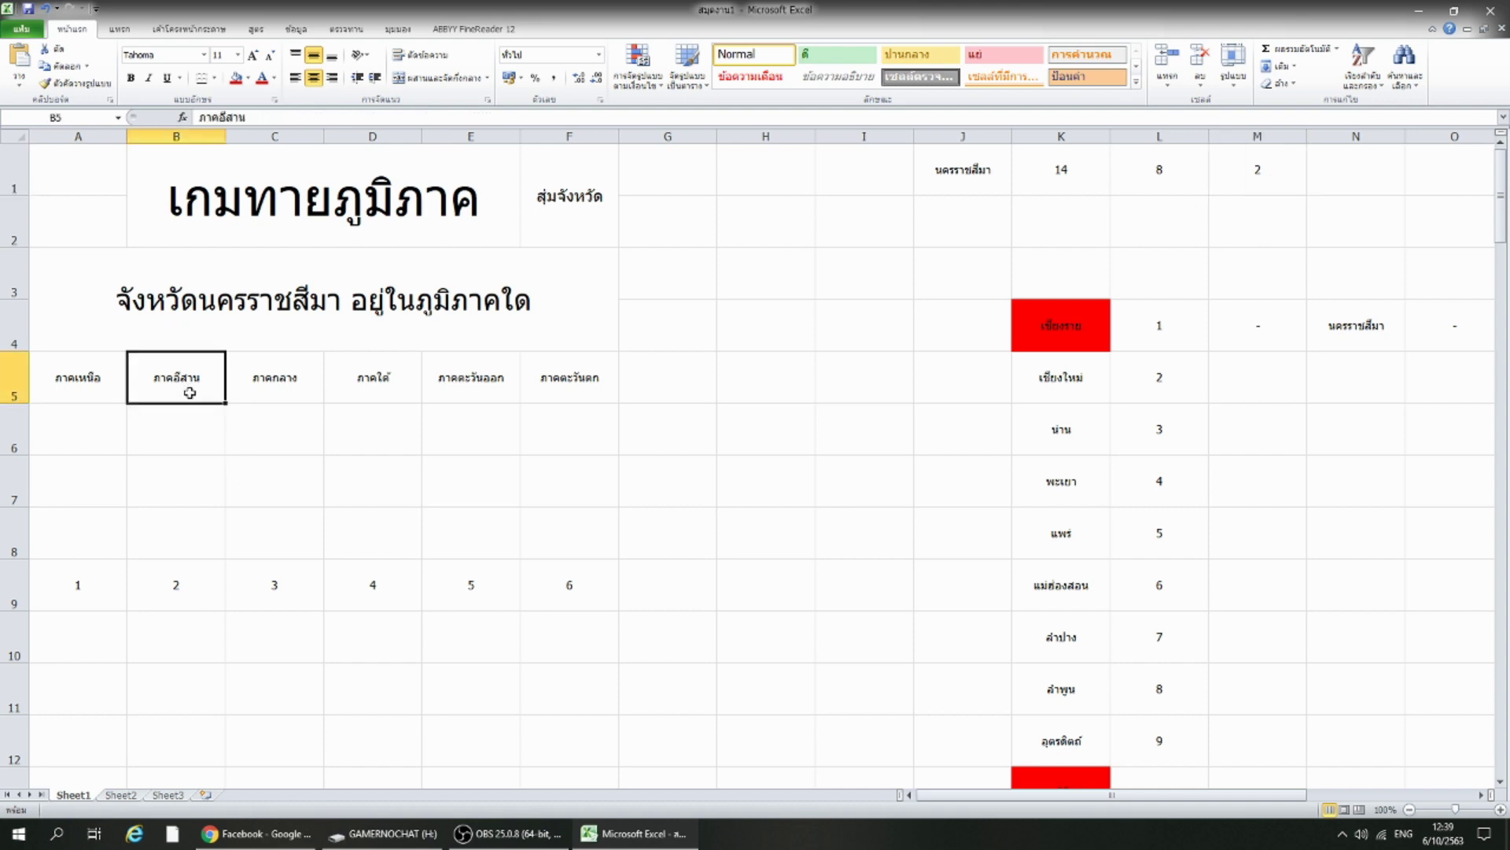
left_click(76, 654)
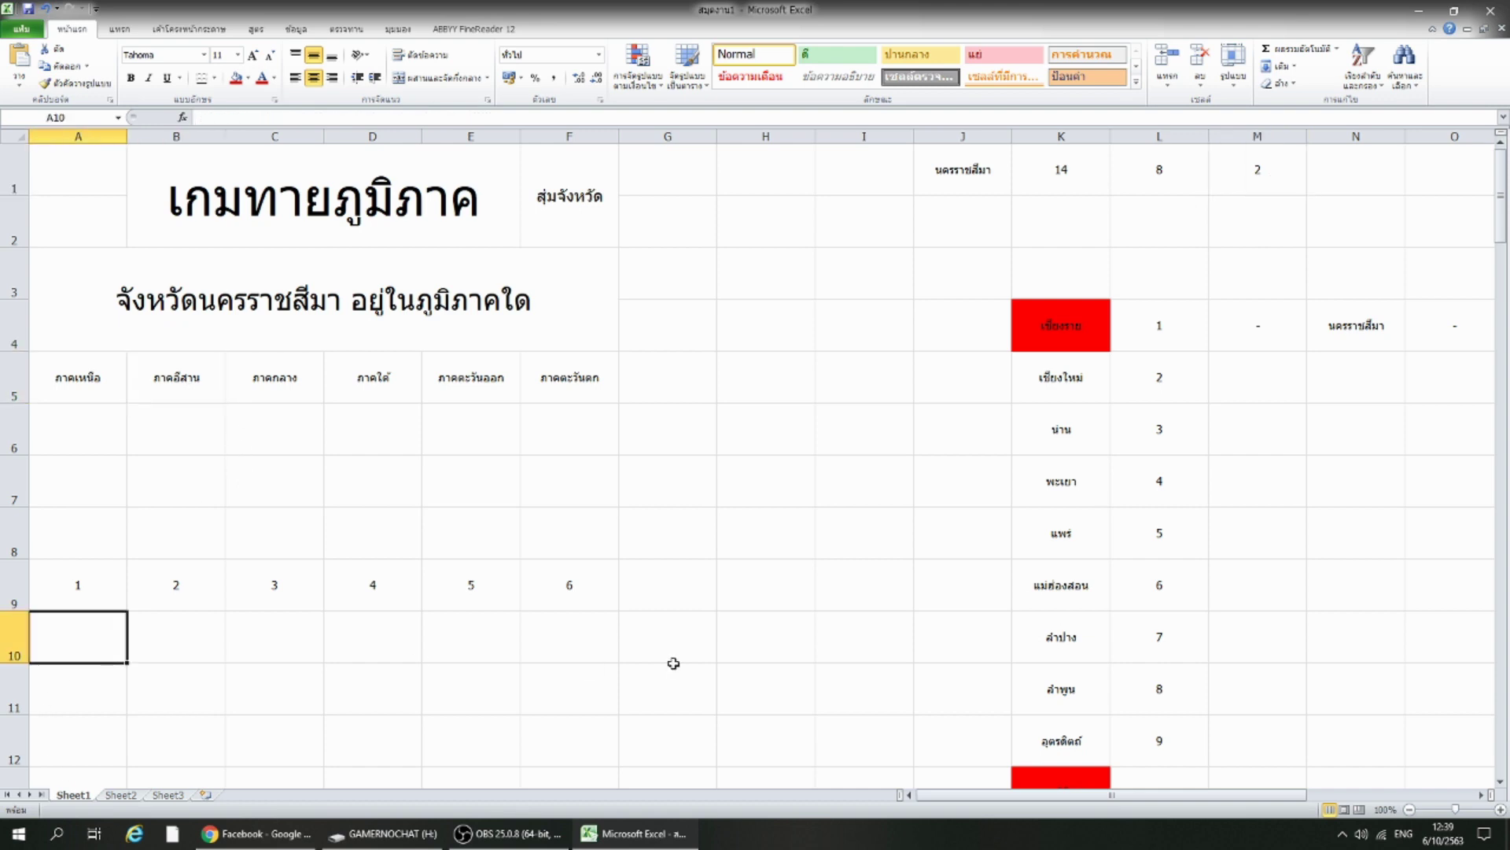
type("=if(")
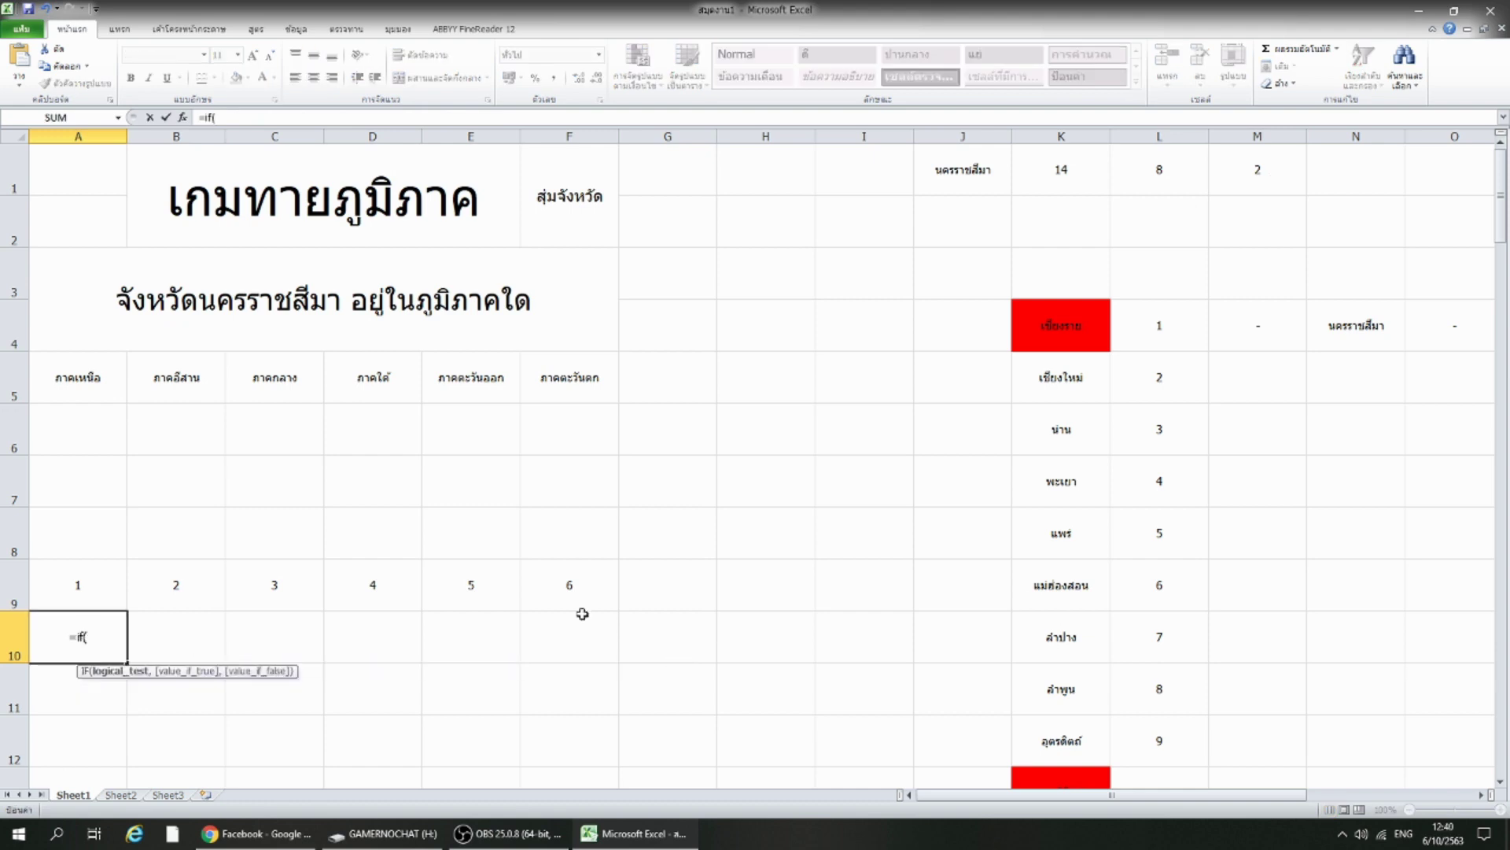
left_click(78, 587)
type("=")
left_click(1256, 166)
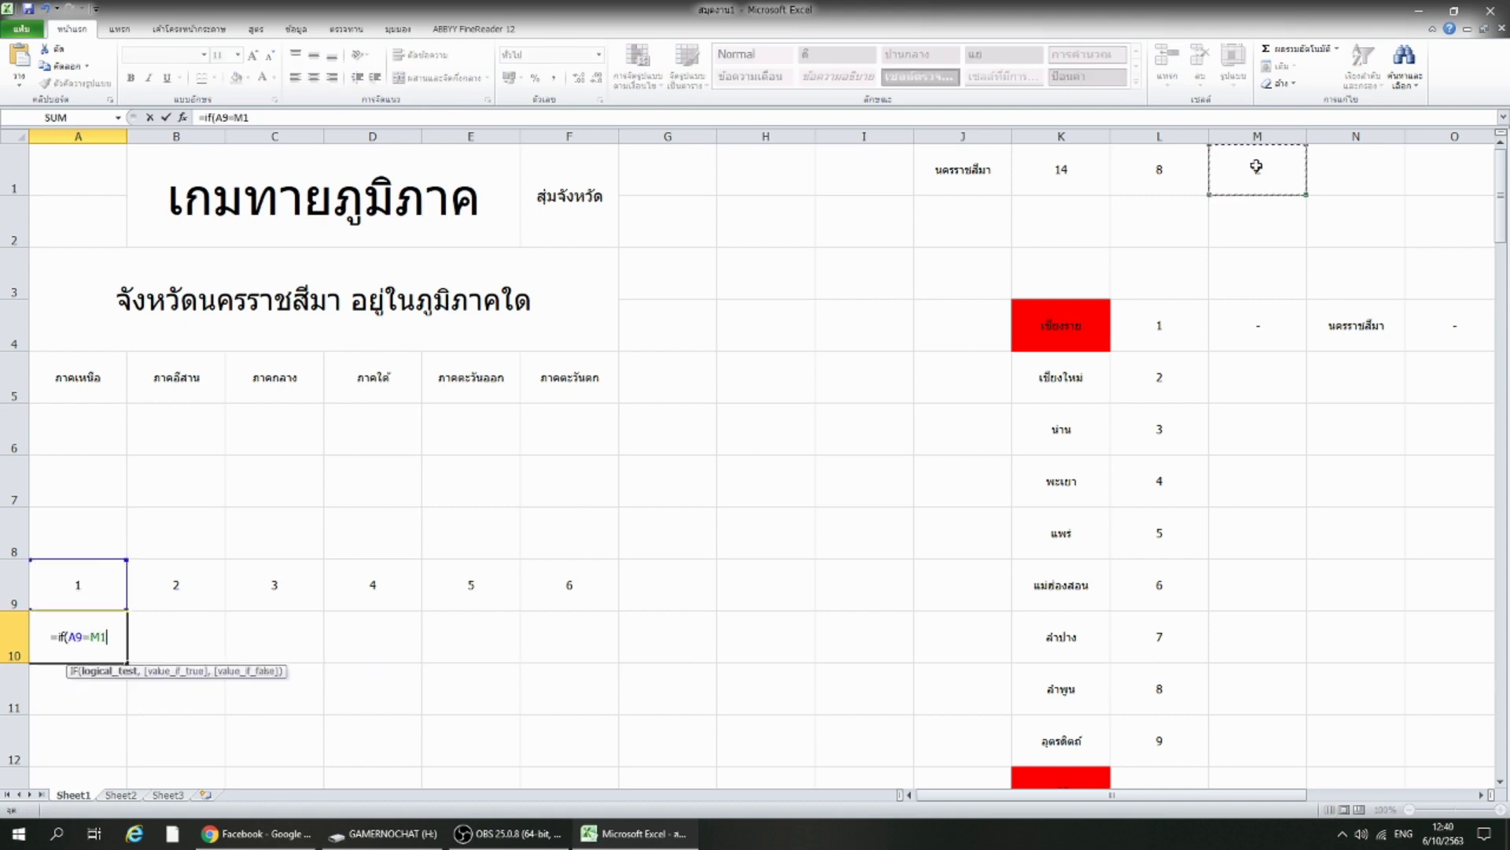
type(",")
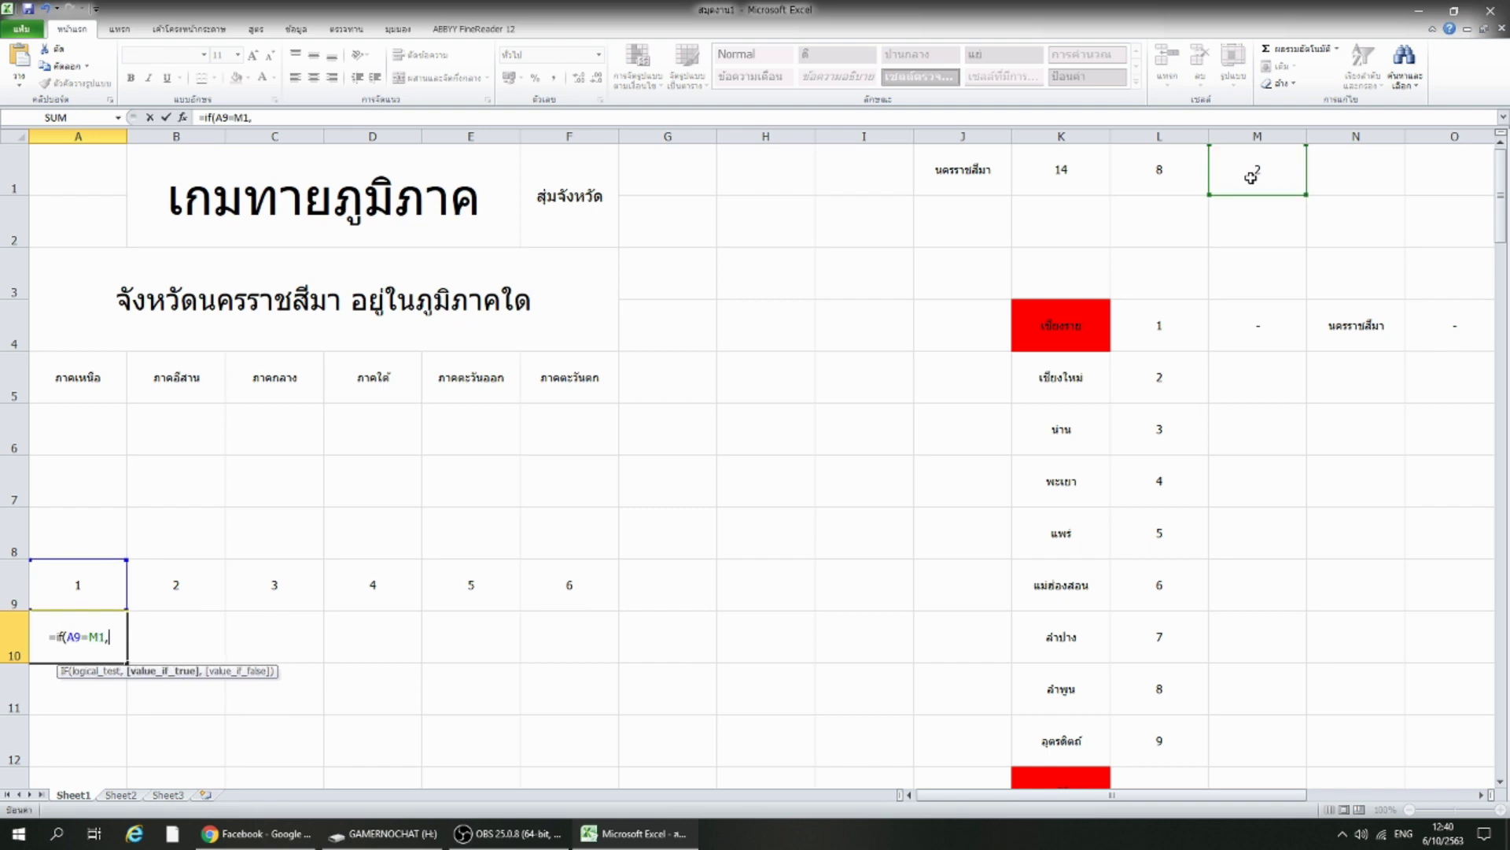
type("2,")
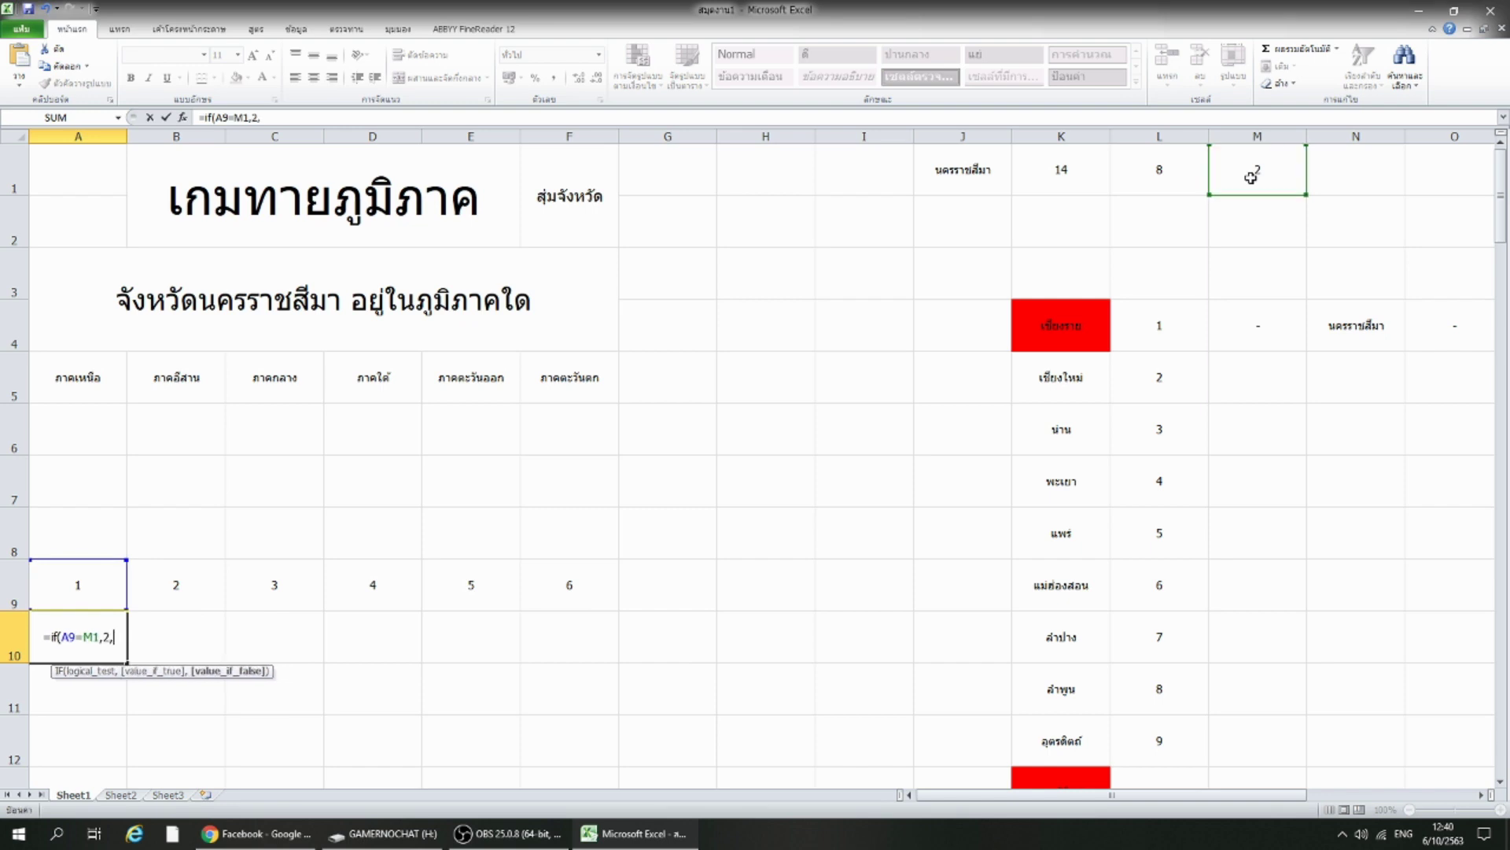
type("1)")
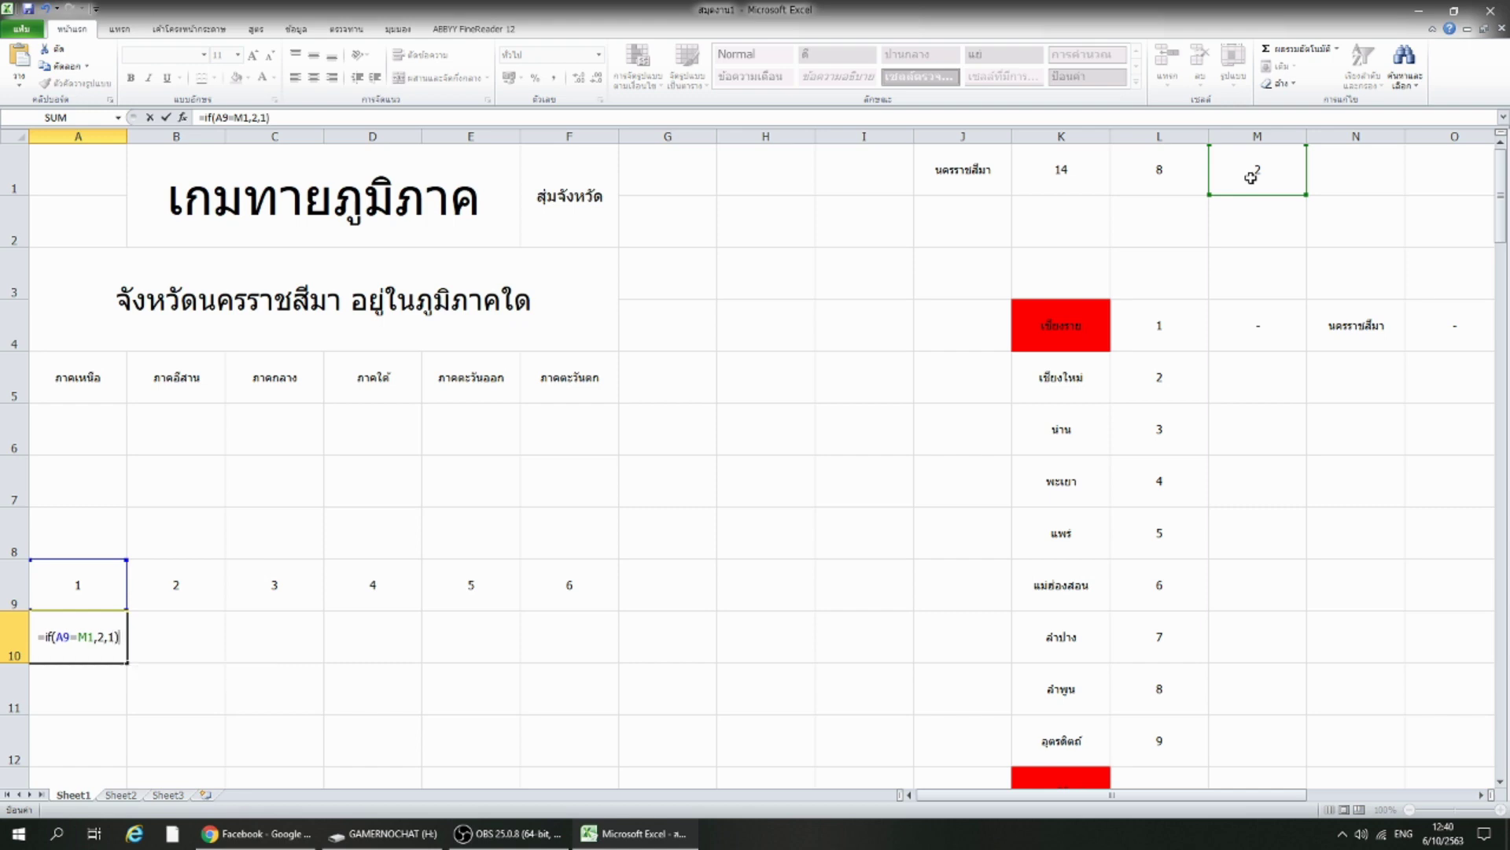
key("Return")
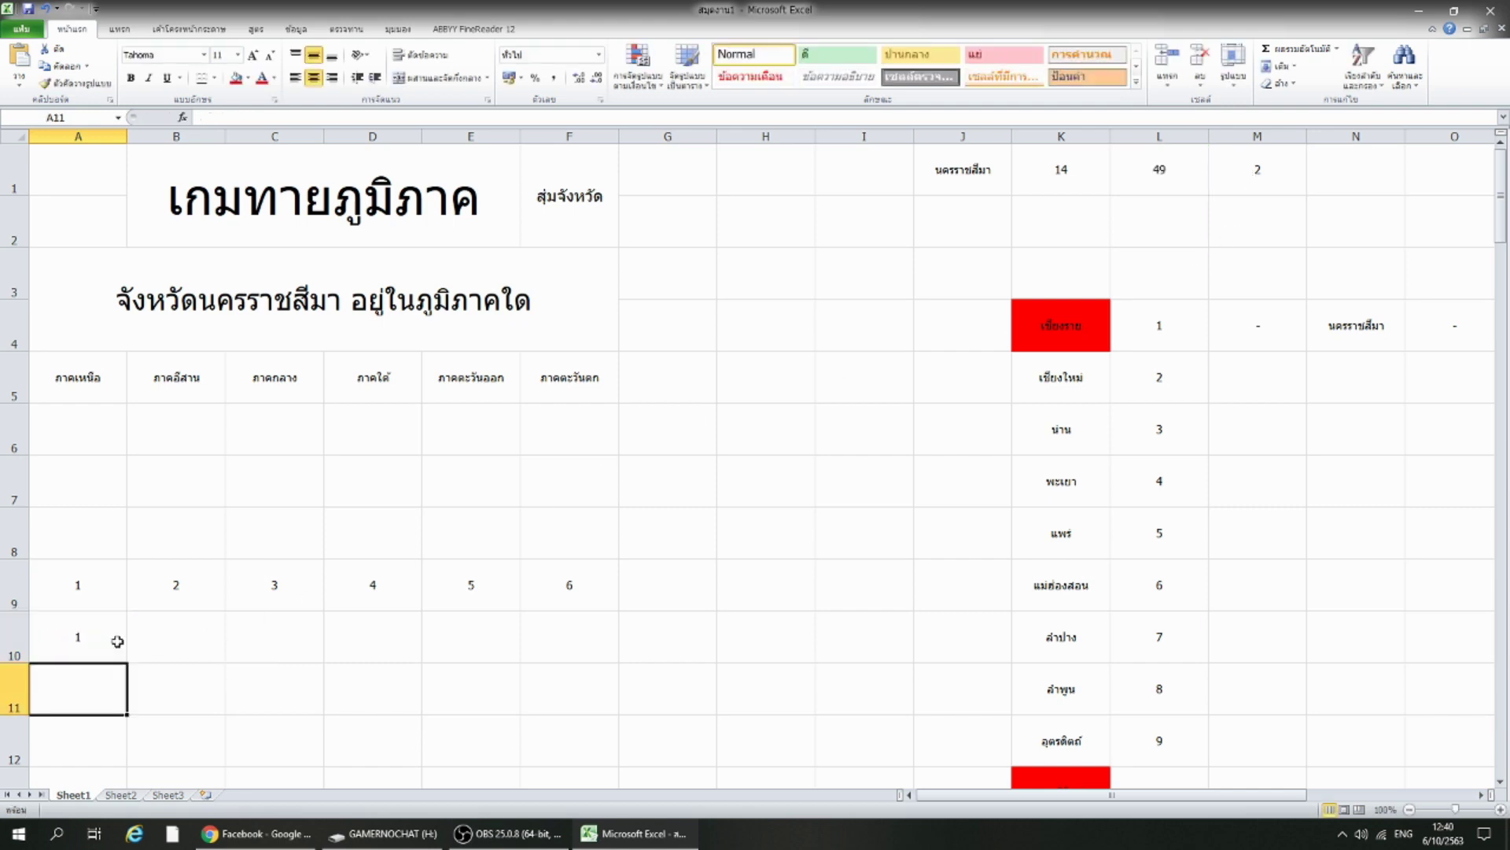
Copy A10's formula and select B10 as the paste target.
left_click(79, 637)
key("ctrl+c")
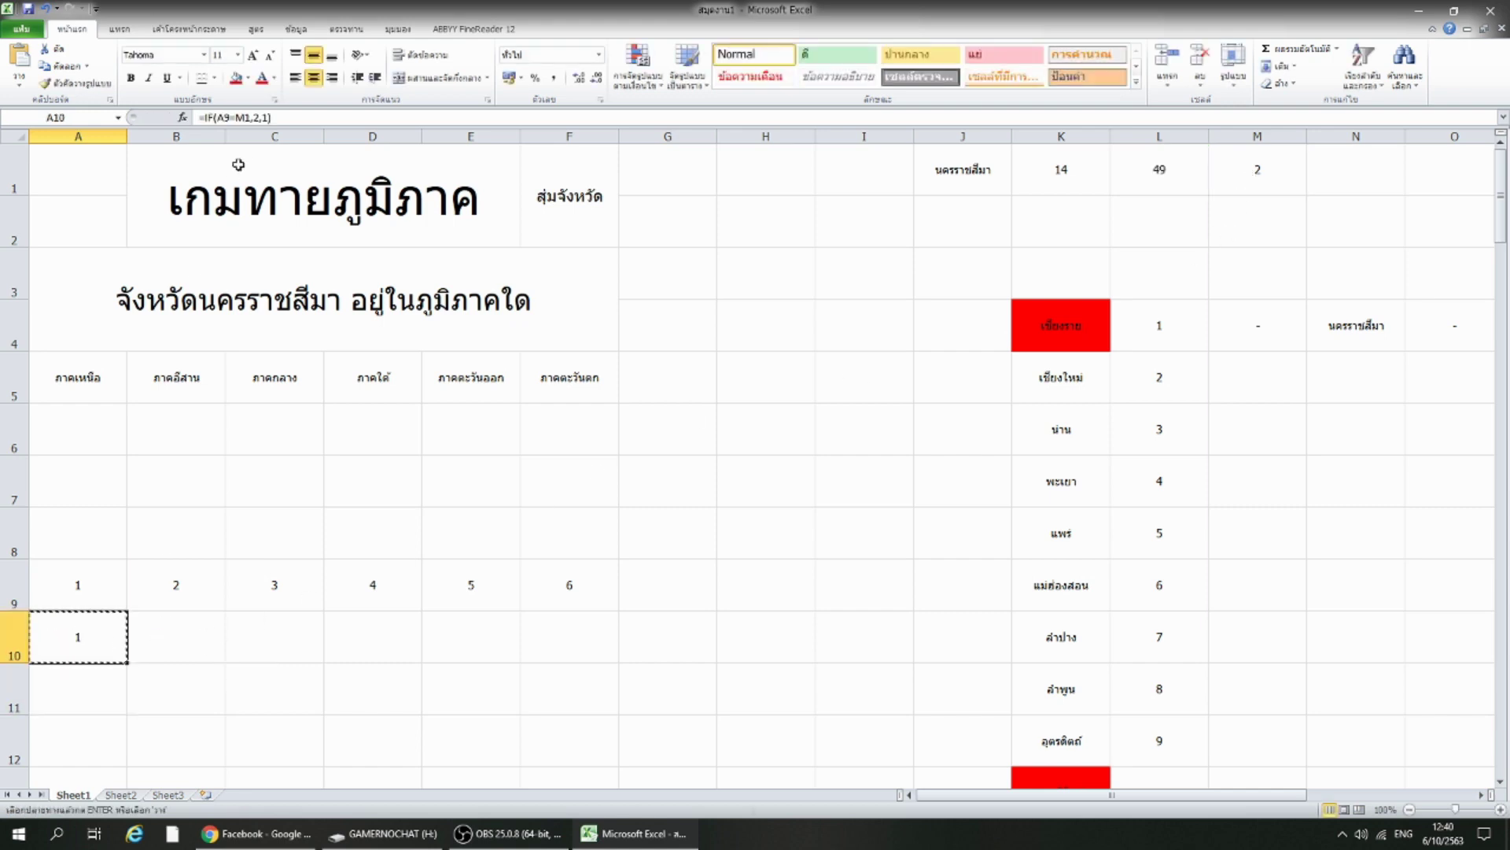
left_click_drag(303, 116, 201, 116)
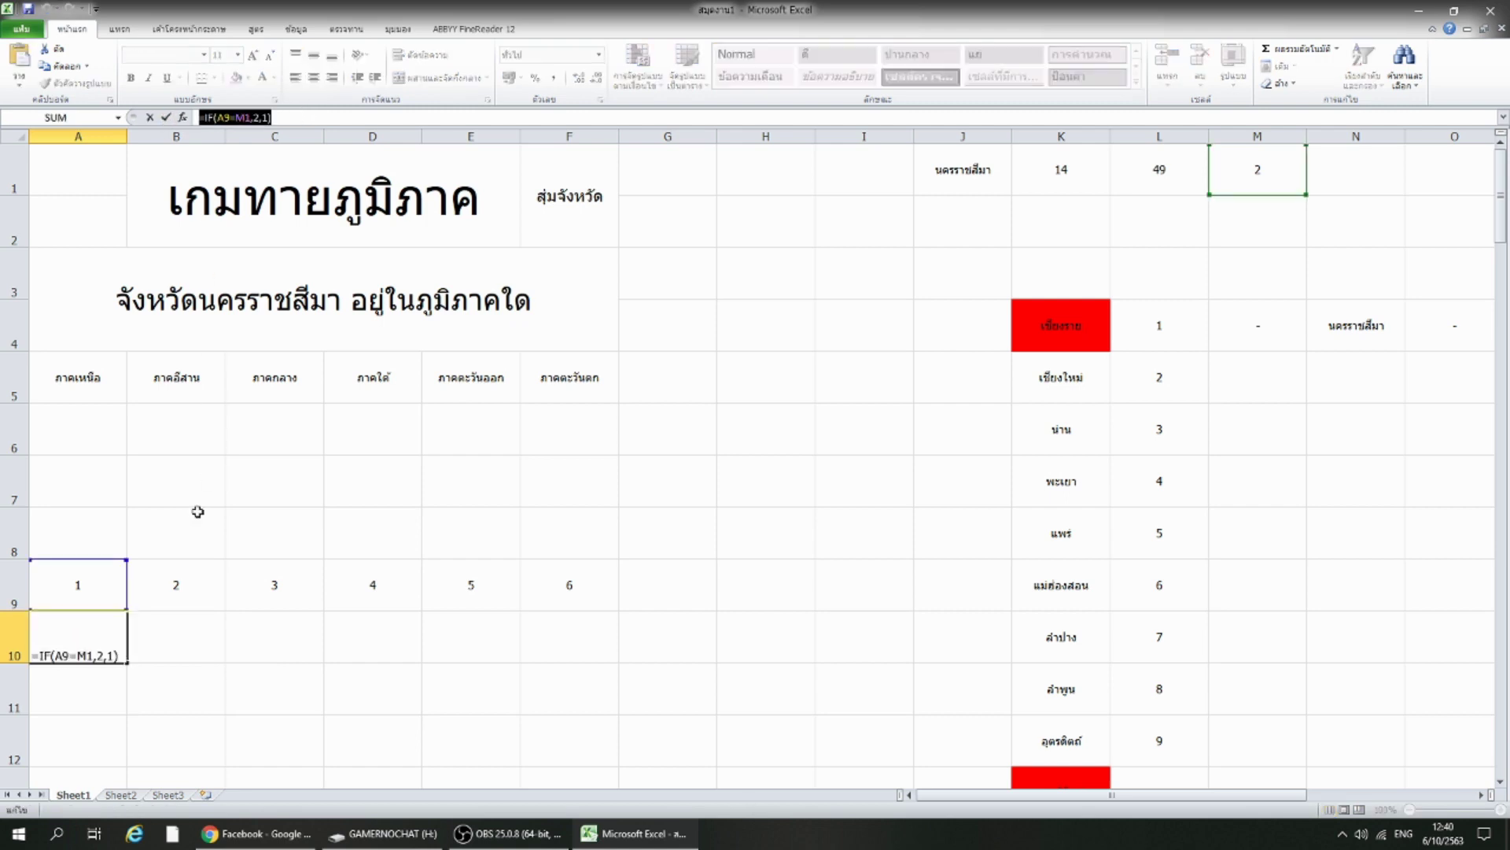
key("Return")
left_click(170, 635)
Paste the IF formula across B10 through F10.
key("ctrl+v")
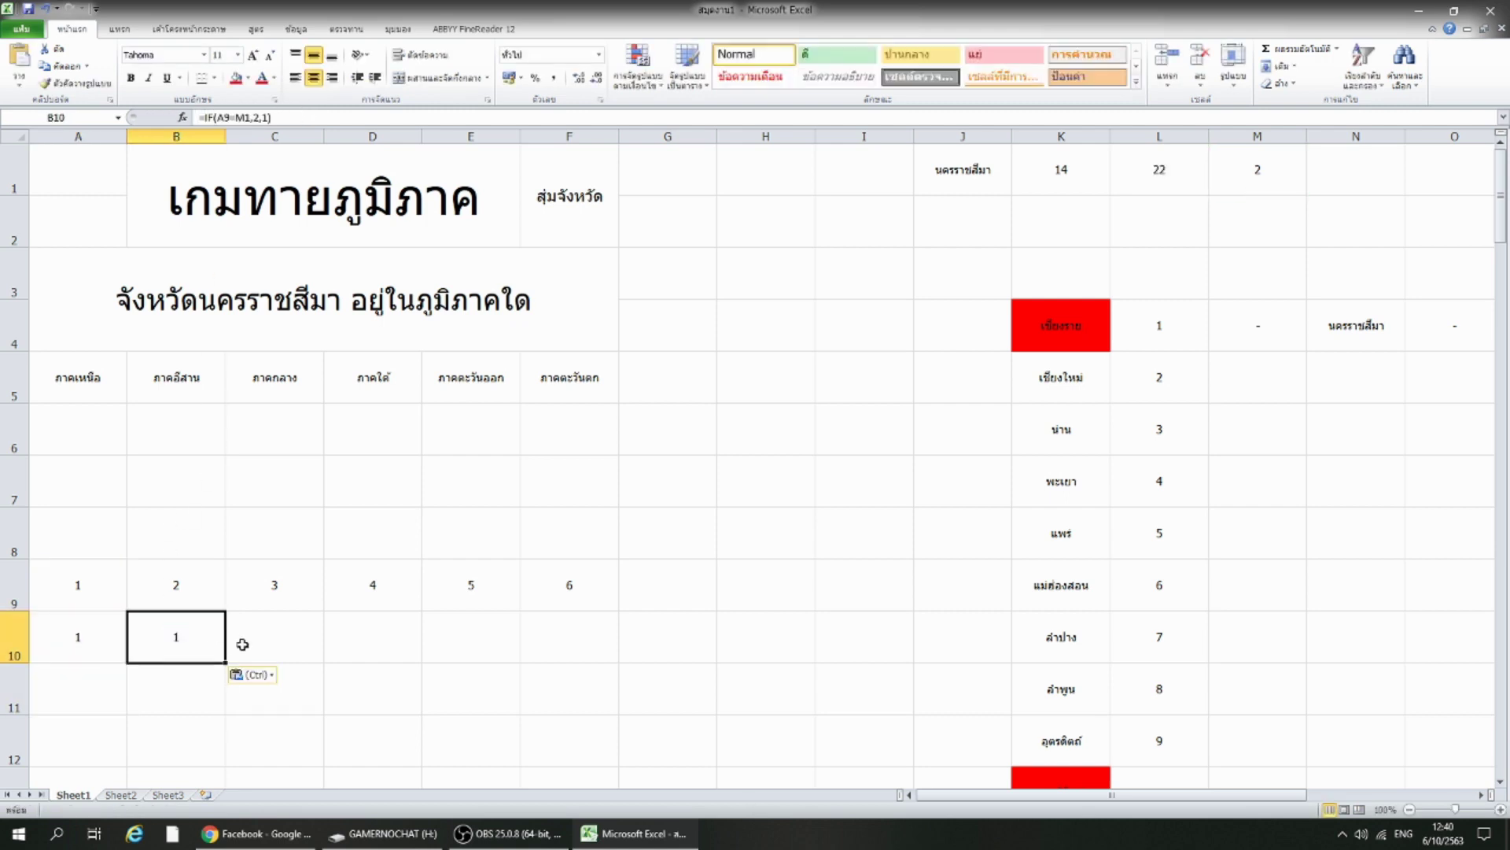
left_click(267, 636)
key("ctrl+v")
left_click(365, 636)
key("ctrl+v")
left_click(510, 638)
key("ctrl+v")
left_click(562, 637)
key("ctrl+v")
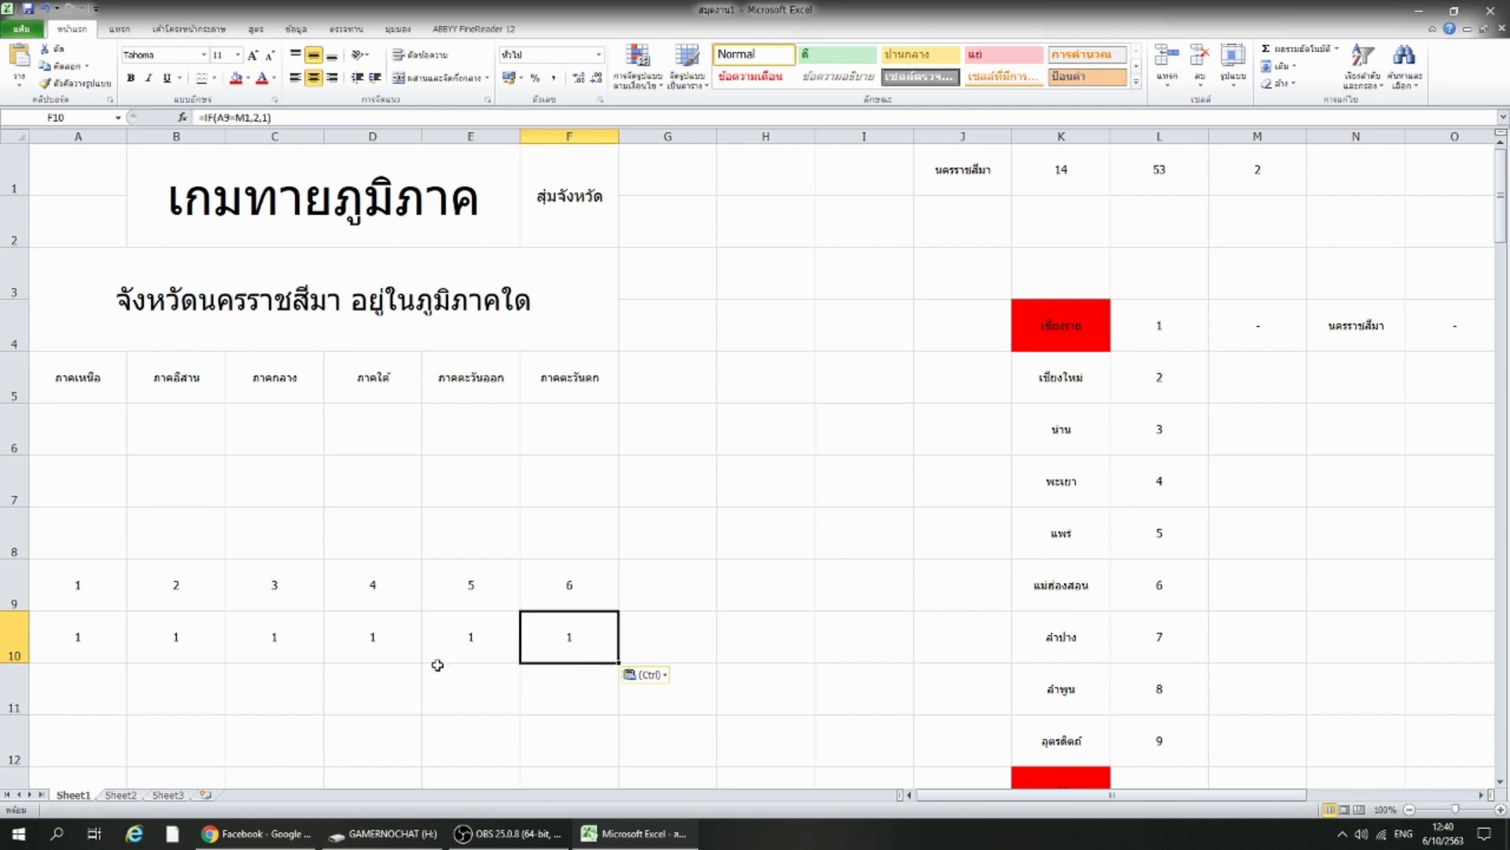
Correct the copied references so B10 checks B9 and C10 checks C9.
left_click(176, 639)
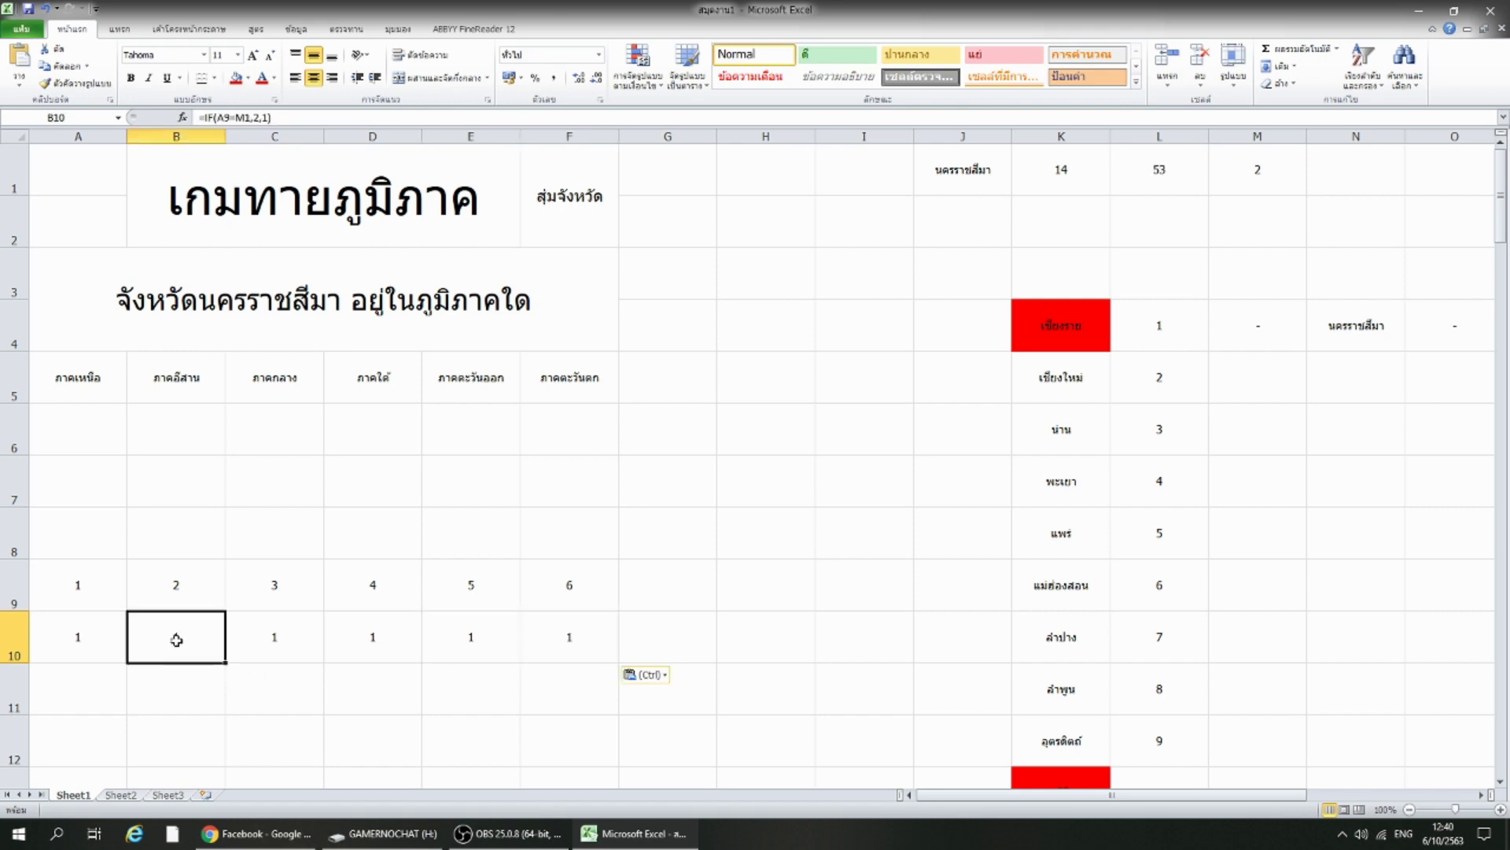
left_click(227, 117)
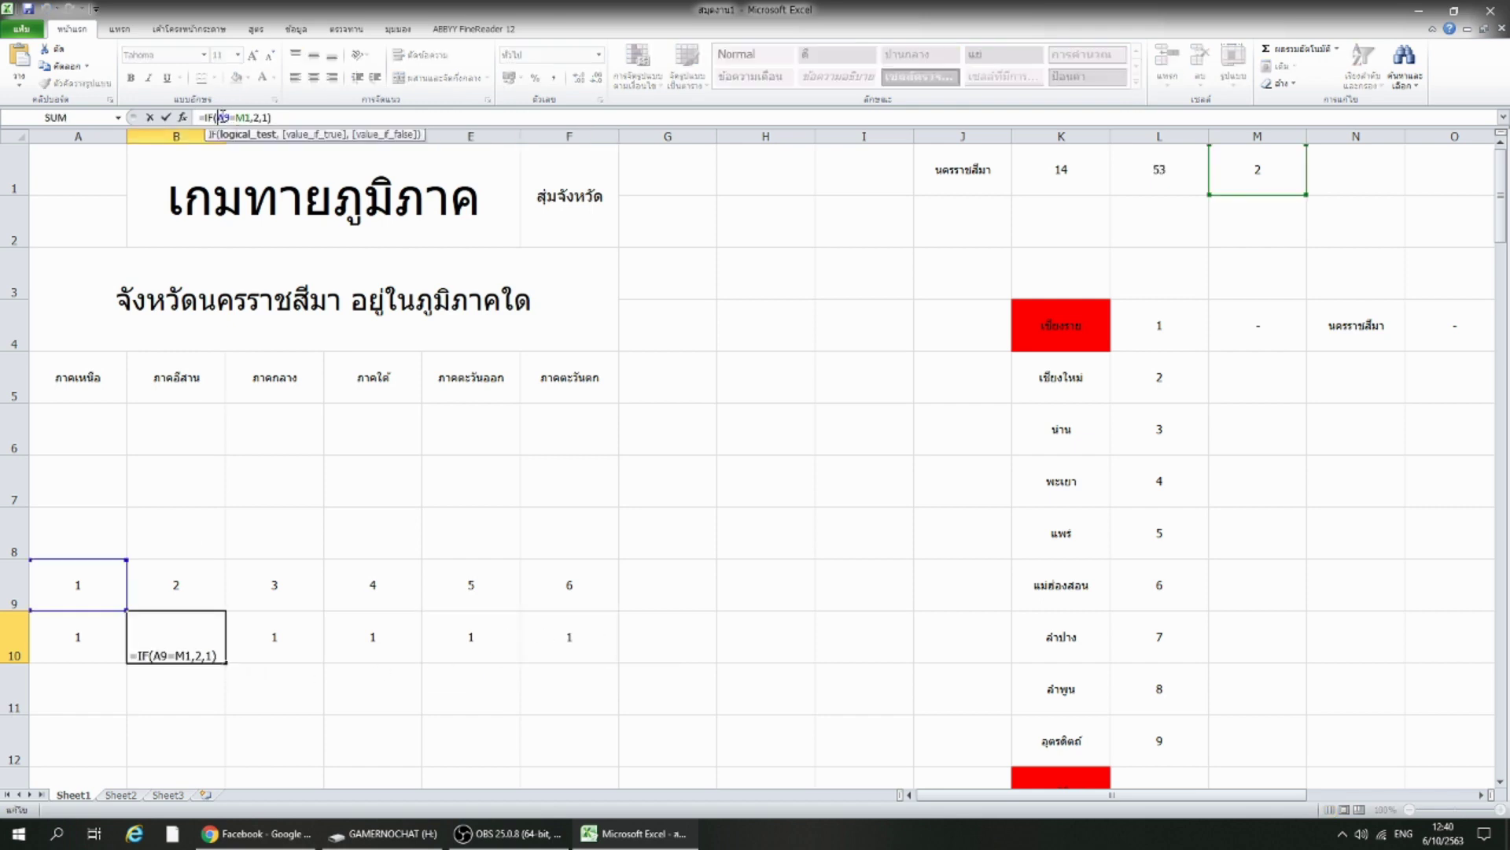
key("Delete")
type("B")
key("Return")
key("Up")
key("Right")
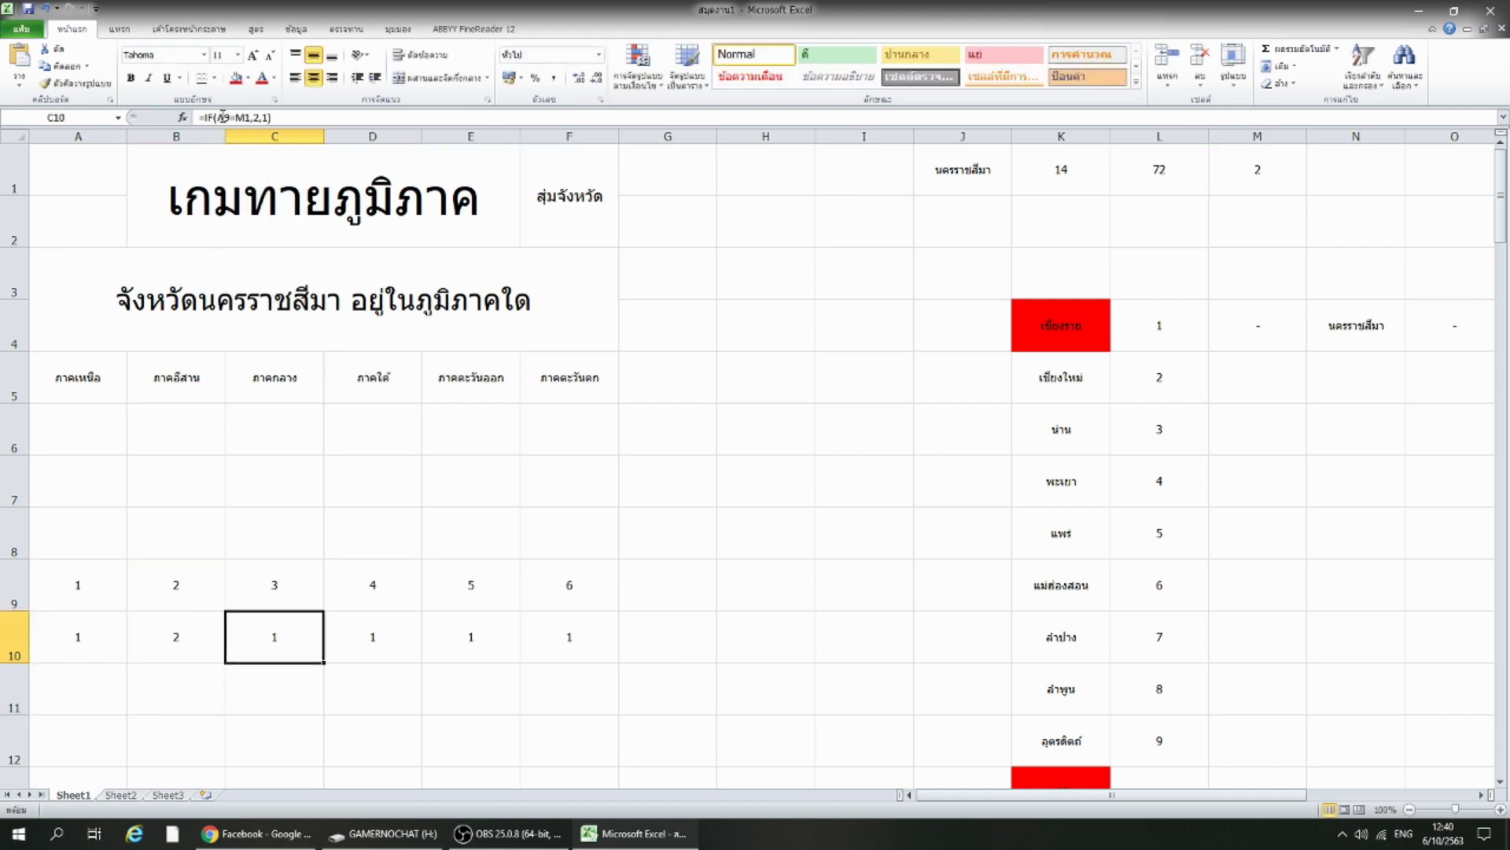
left_click(221, 116)
key("Delete")
type("C")
key("Return")
key("Up")
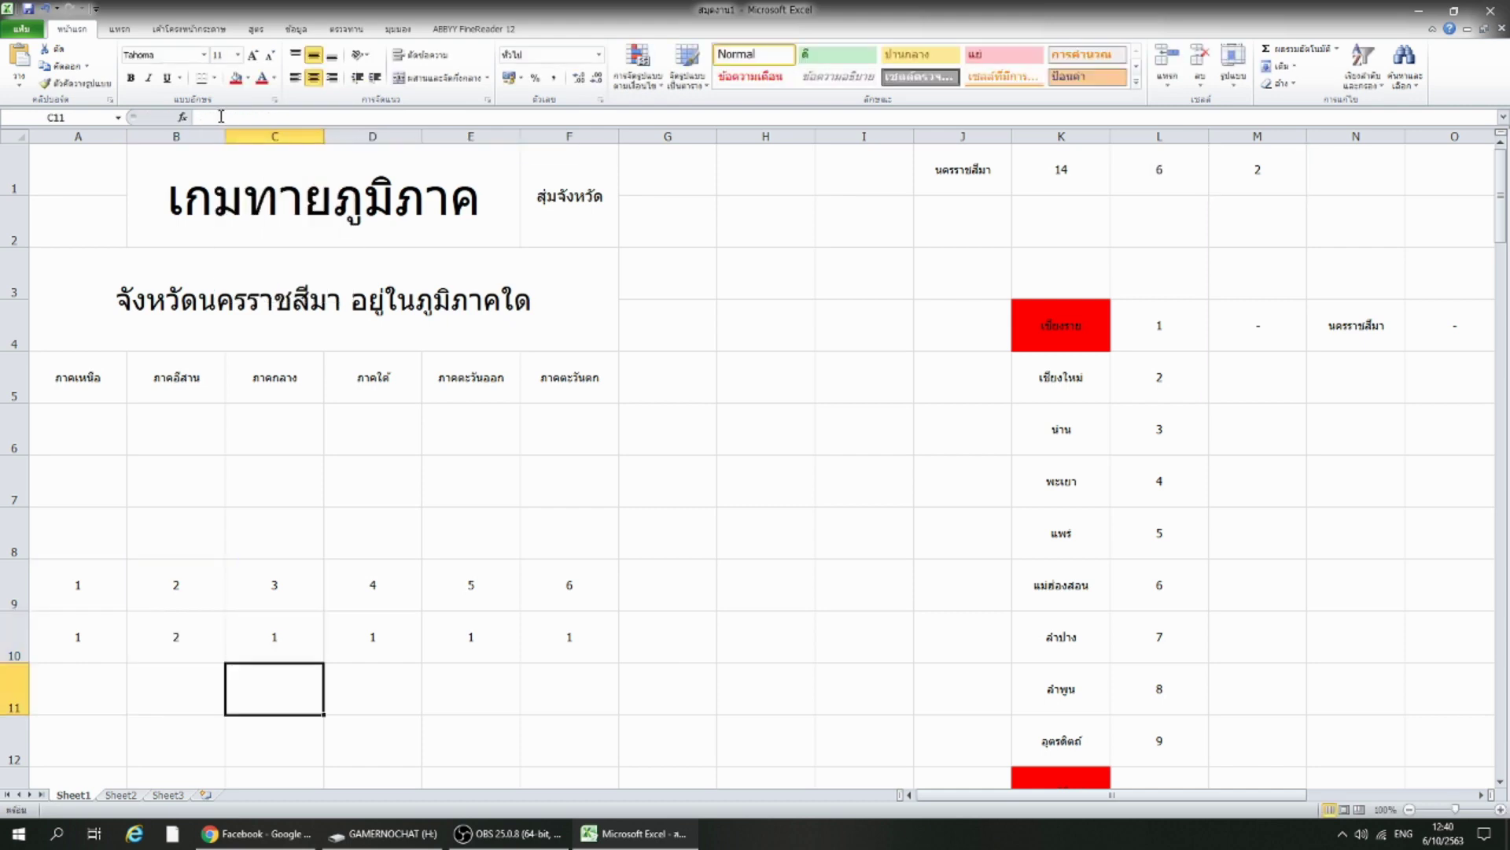
key("Right")
Correct the references in D10, E10 and F10 to D9, E9 and F9.
left_click(221, 116)
key("Delete")
type("D")
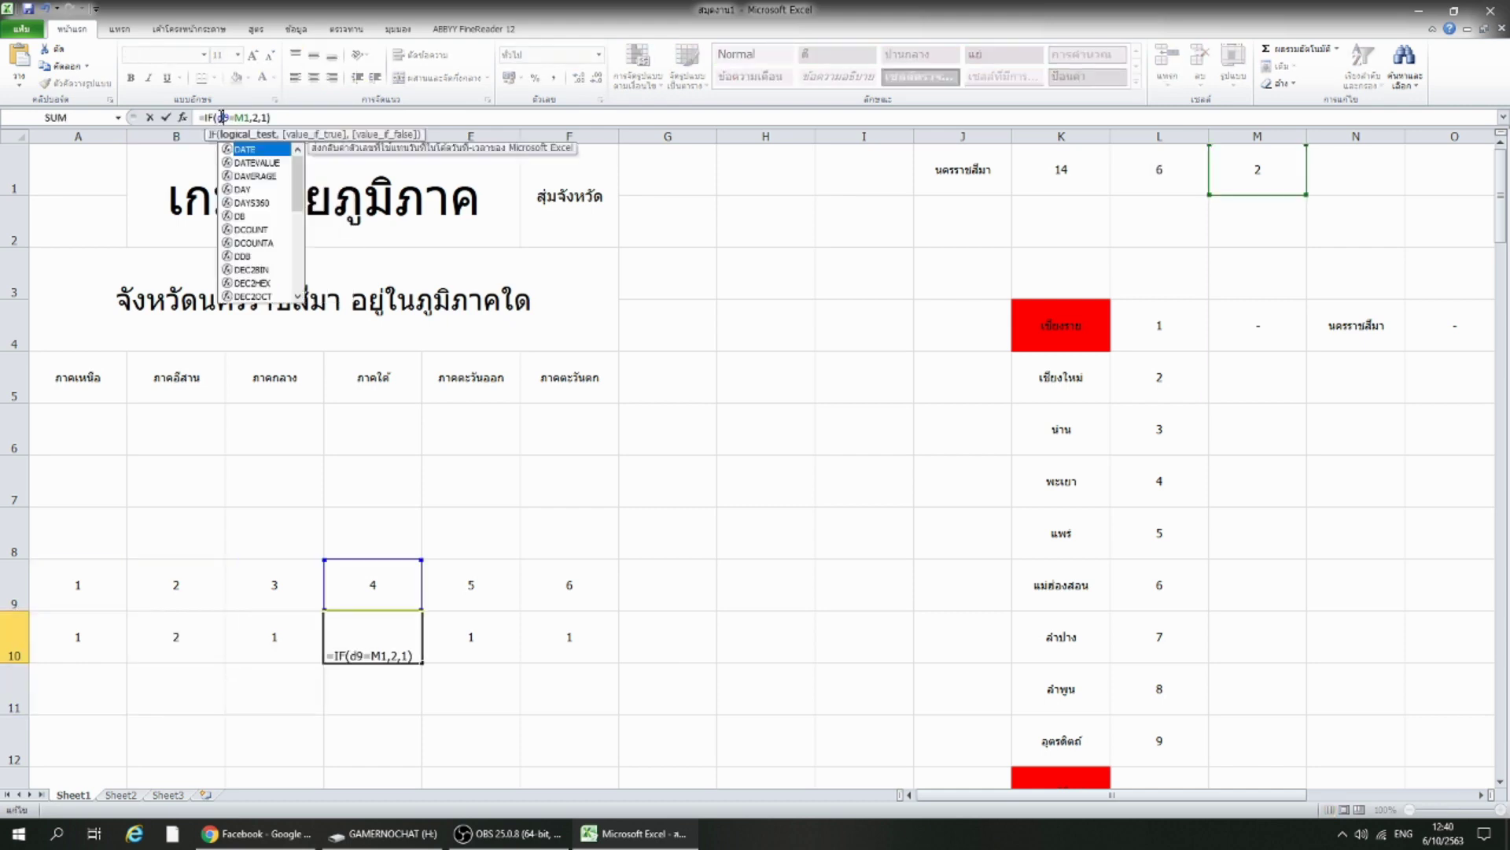
key("Return")
key("Up")
key("Right")
left_click(221, 116)
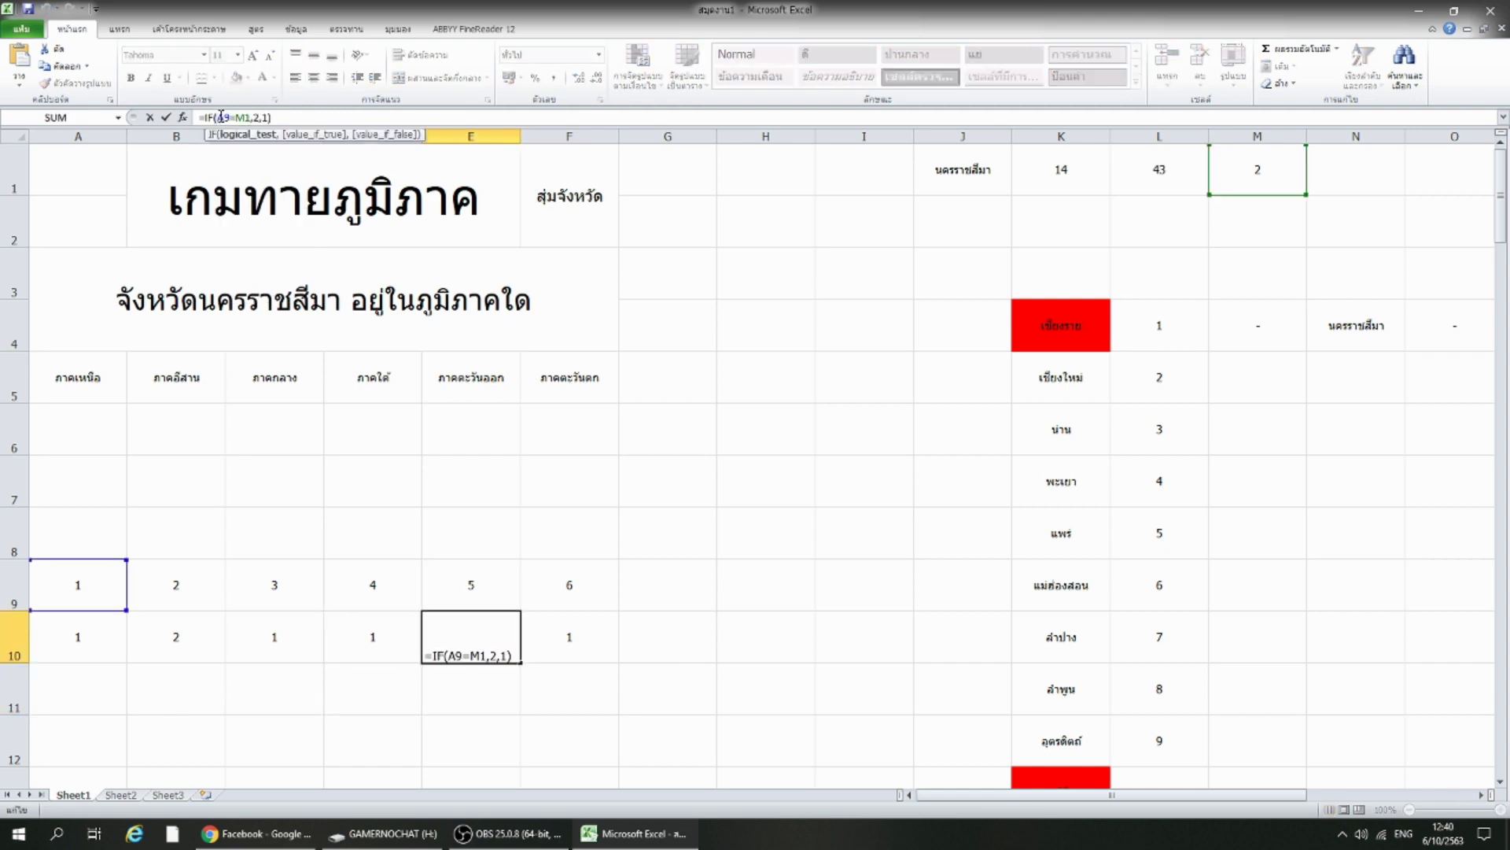
key("Delete")
type("E")
key("Return")
key("Up")
key("Right")
left_click(221, 117)
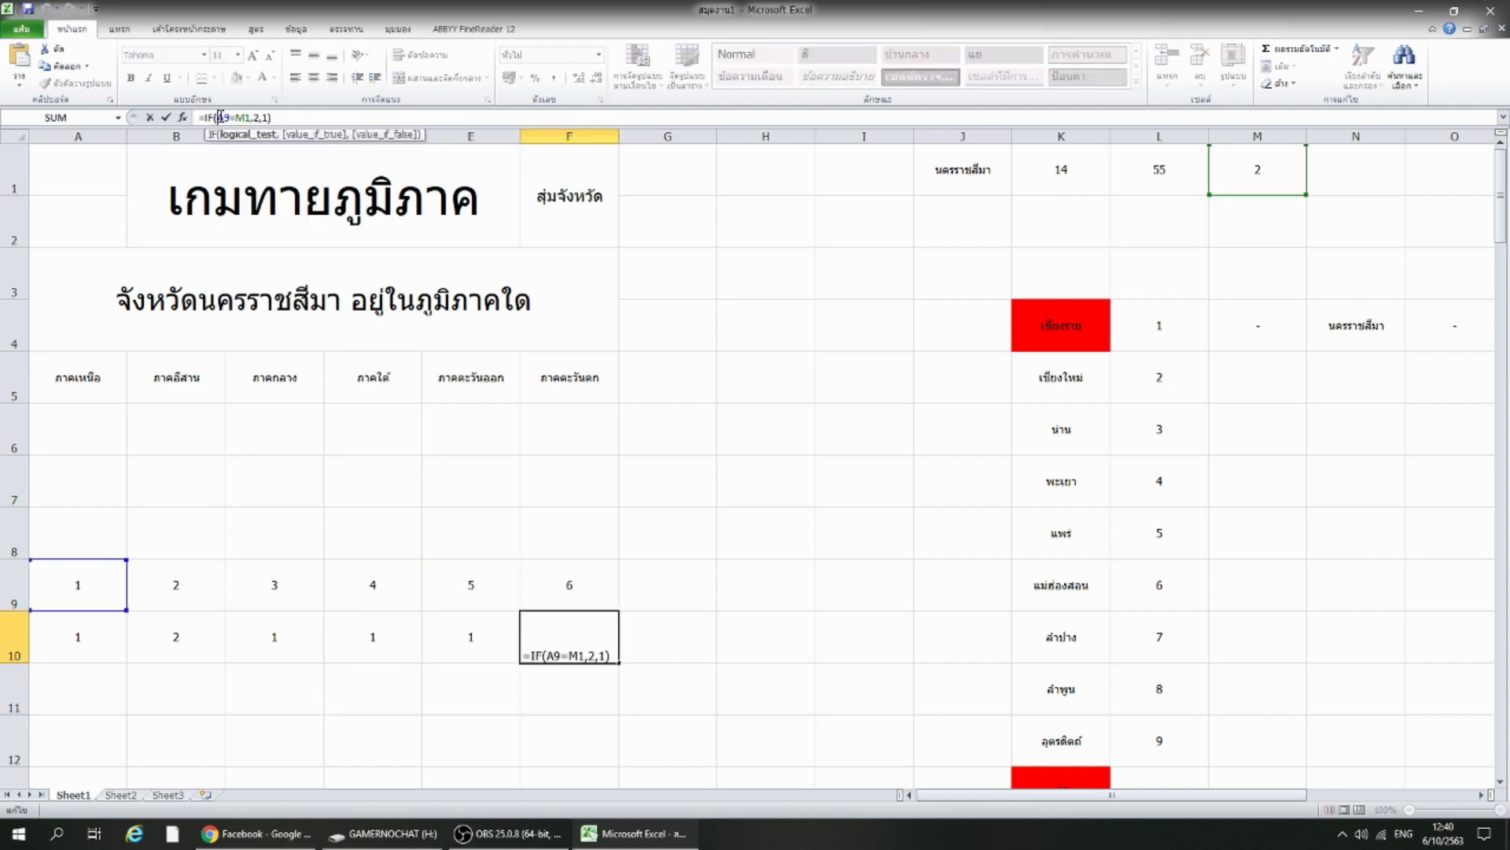
key("Delete")
type("F")
key("Return")
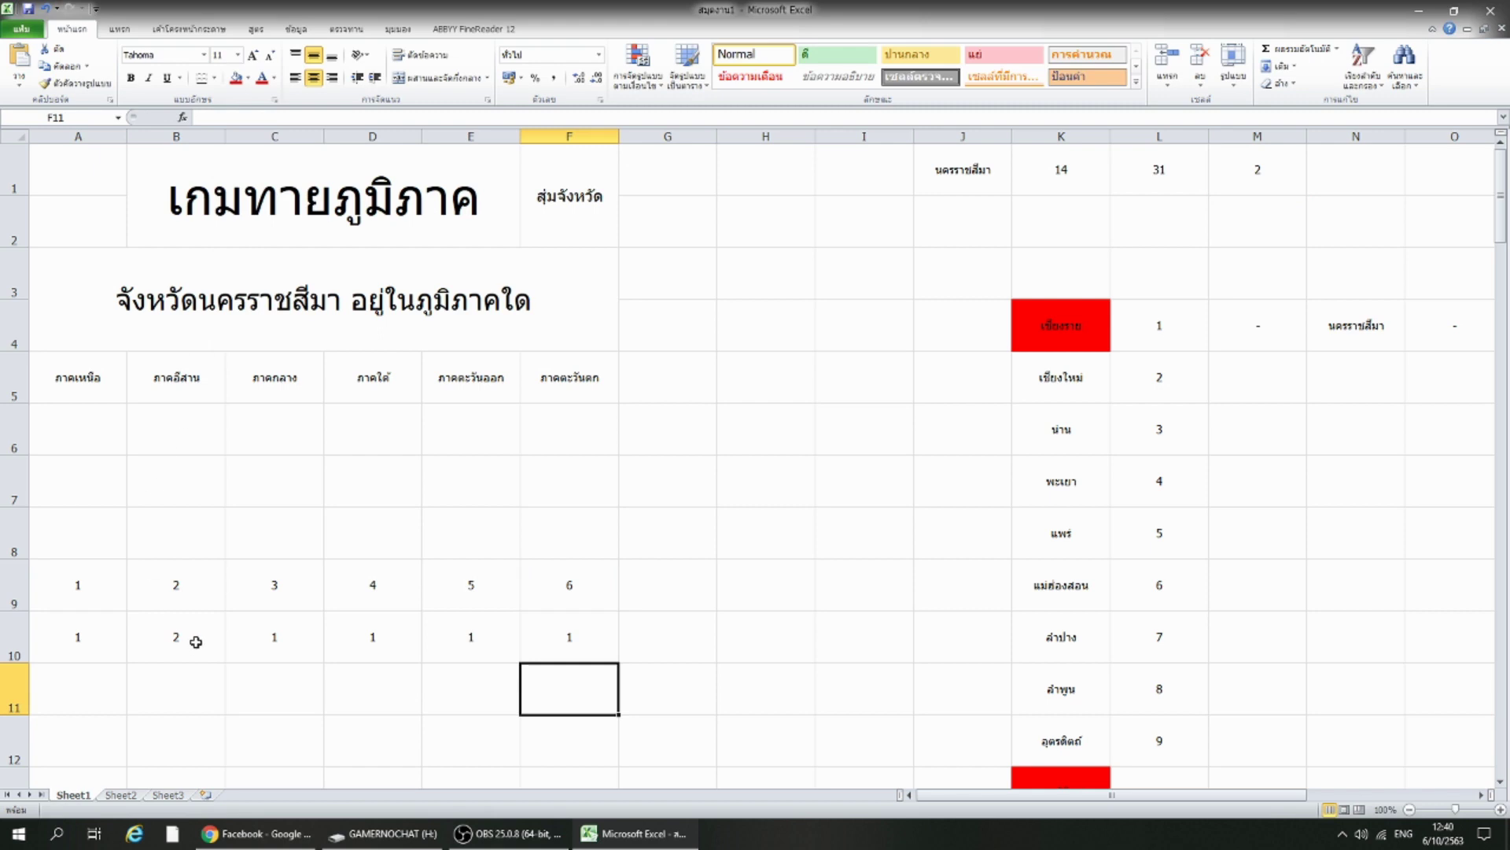
Check B10's corrected formula, then paste A10's value 1 into A8.
left_click(191, 630)
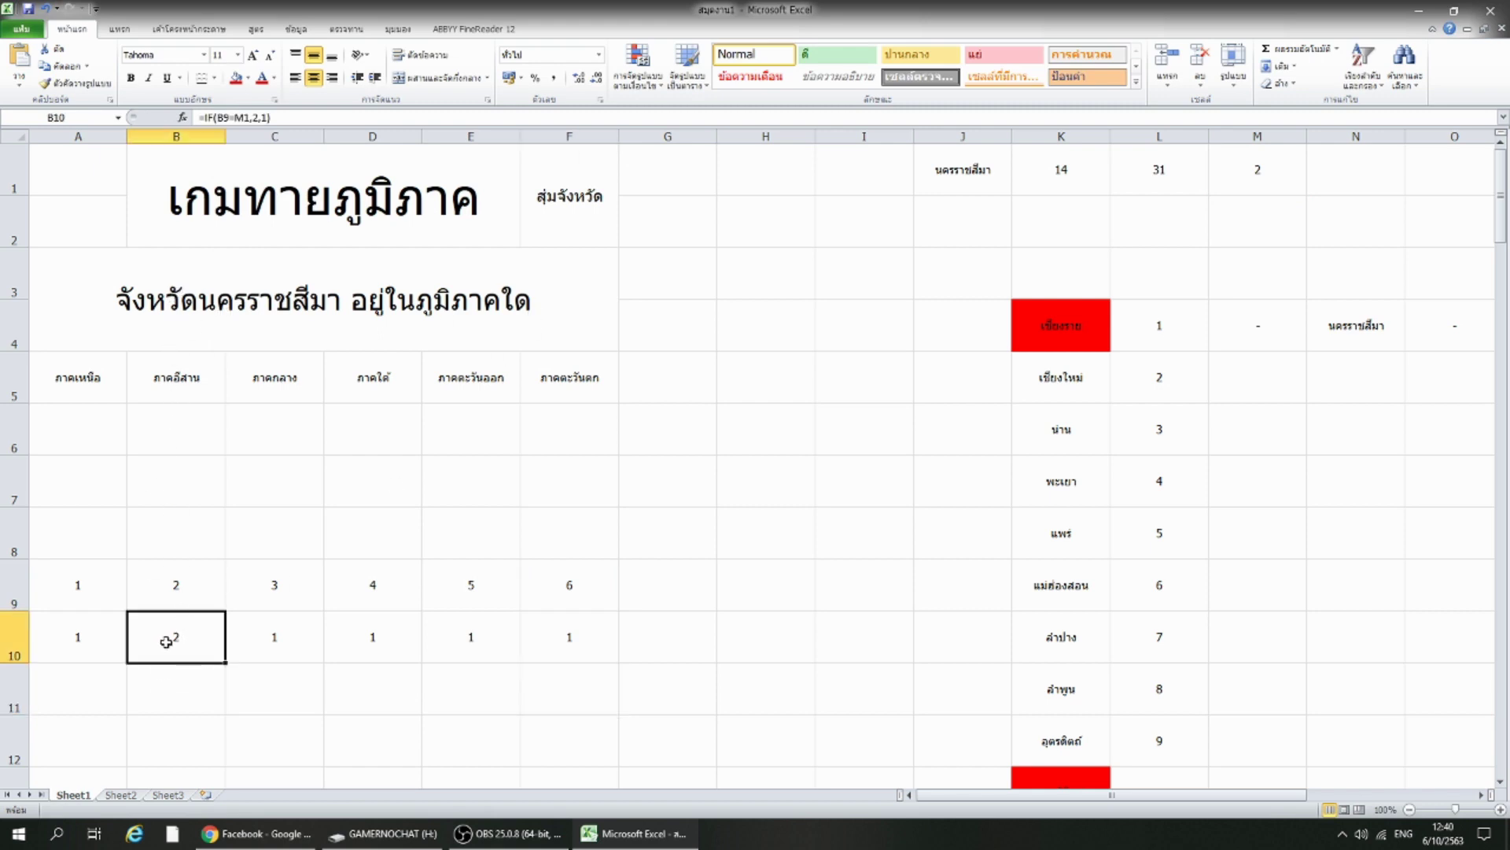
left_click_drag(165, 642, 167, 557)
left_click(244, 704)
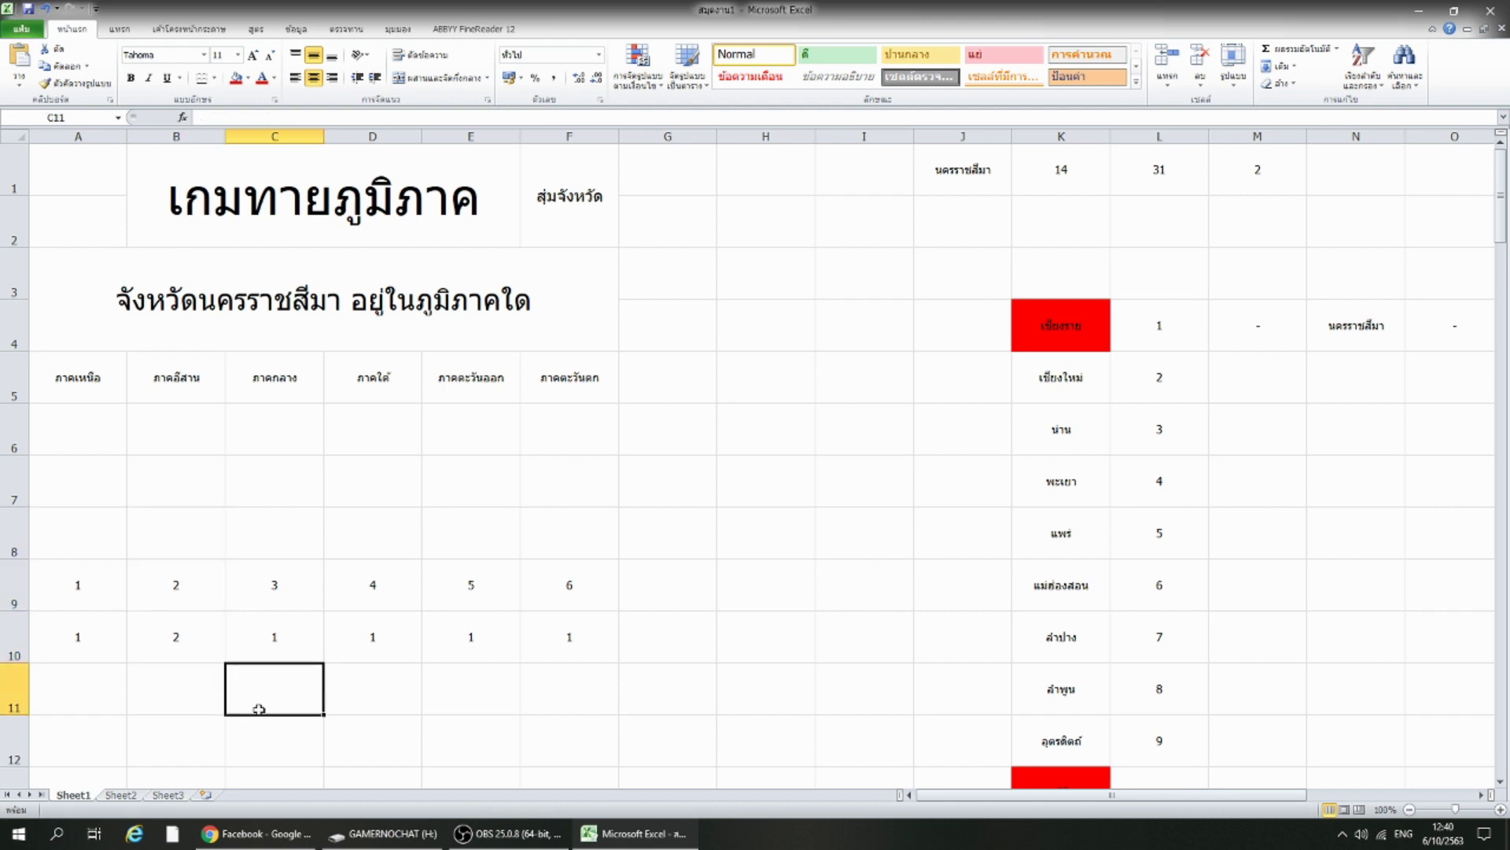
left_click(99, 541)
left_click(219, 699)
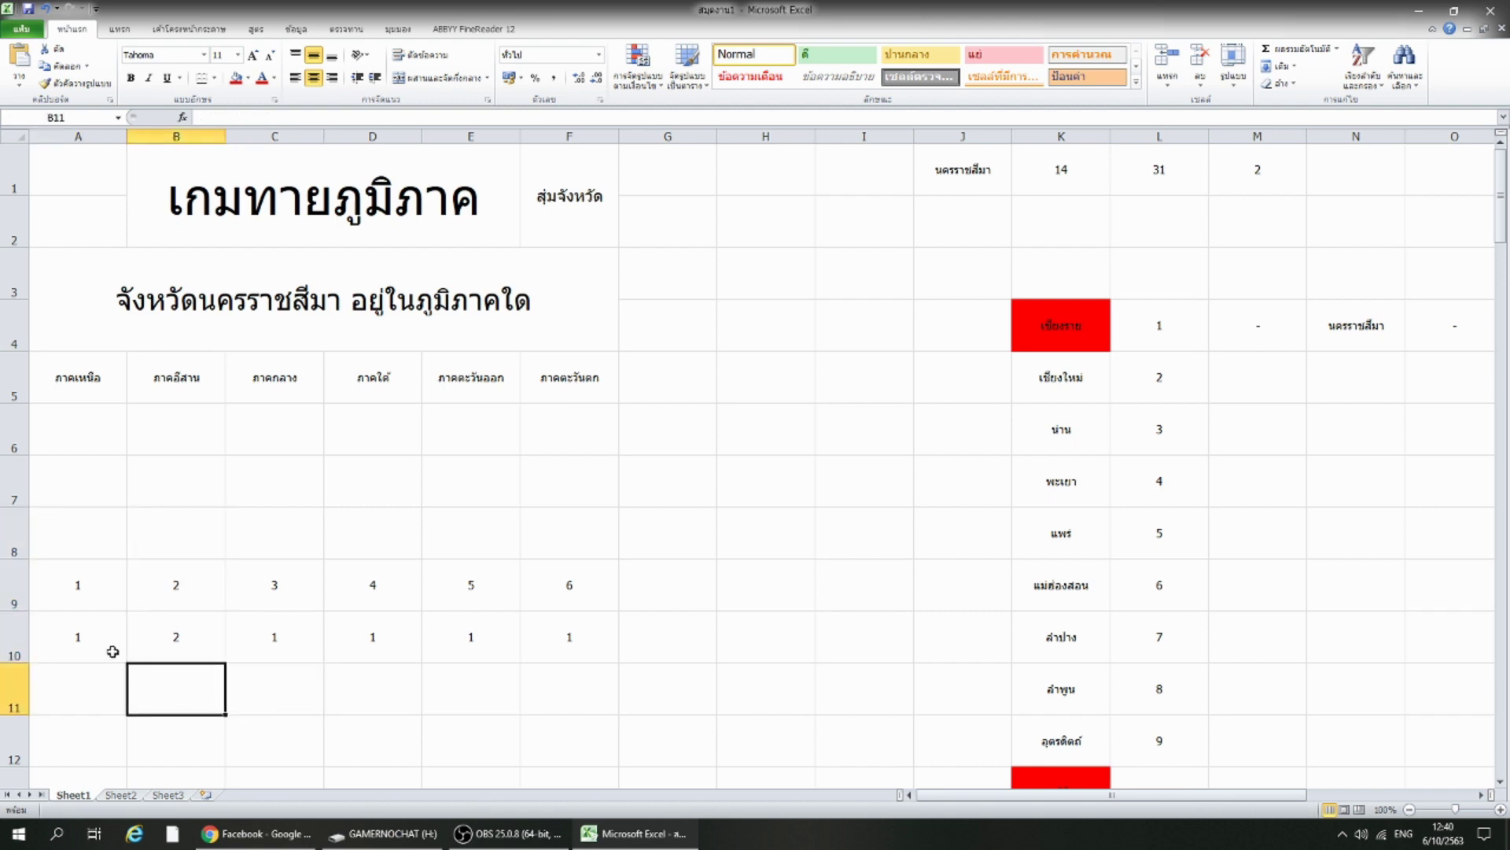
right_click(94, 644)
left_click(128, 395)
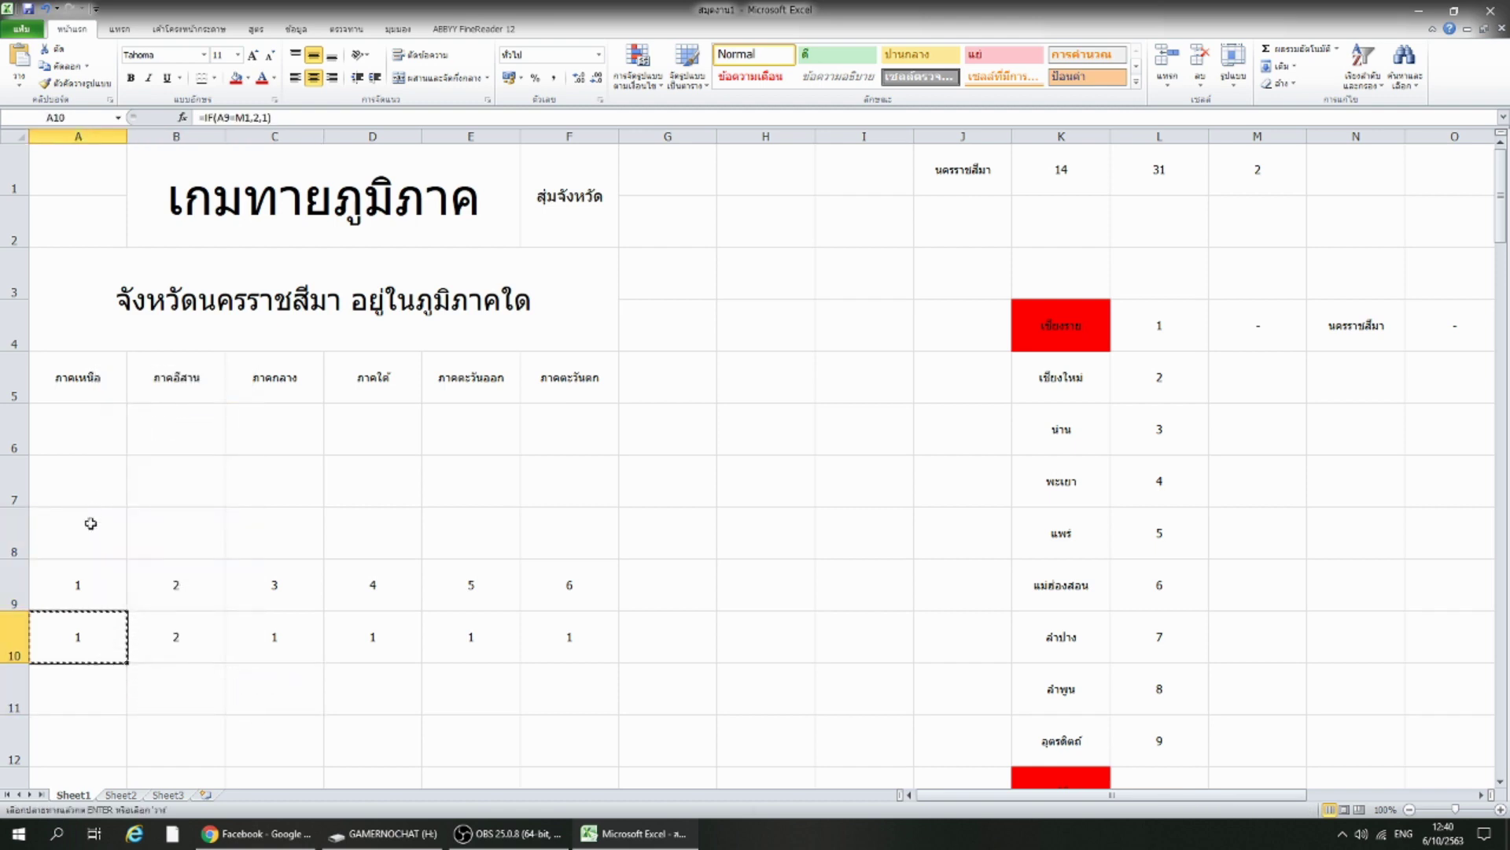
right_click(94, 523)
left_click(150, 584)
Paste B10's value 2 into B8, then select the region headings A5:F5.
left_click(176, 532)
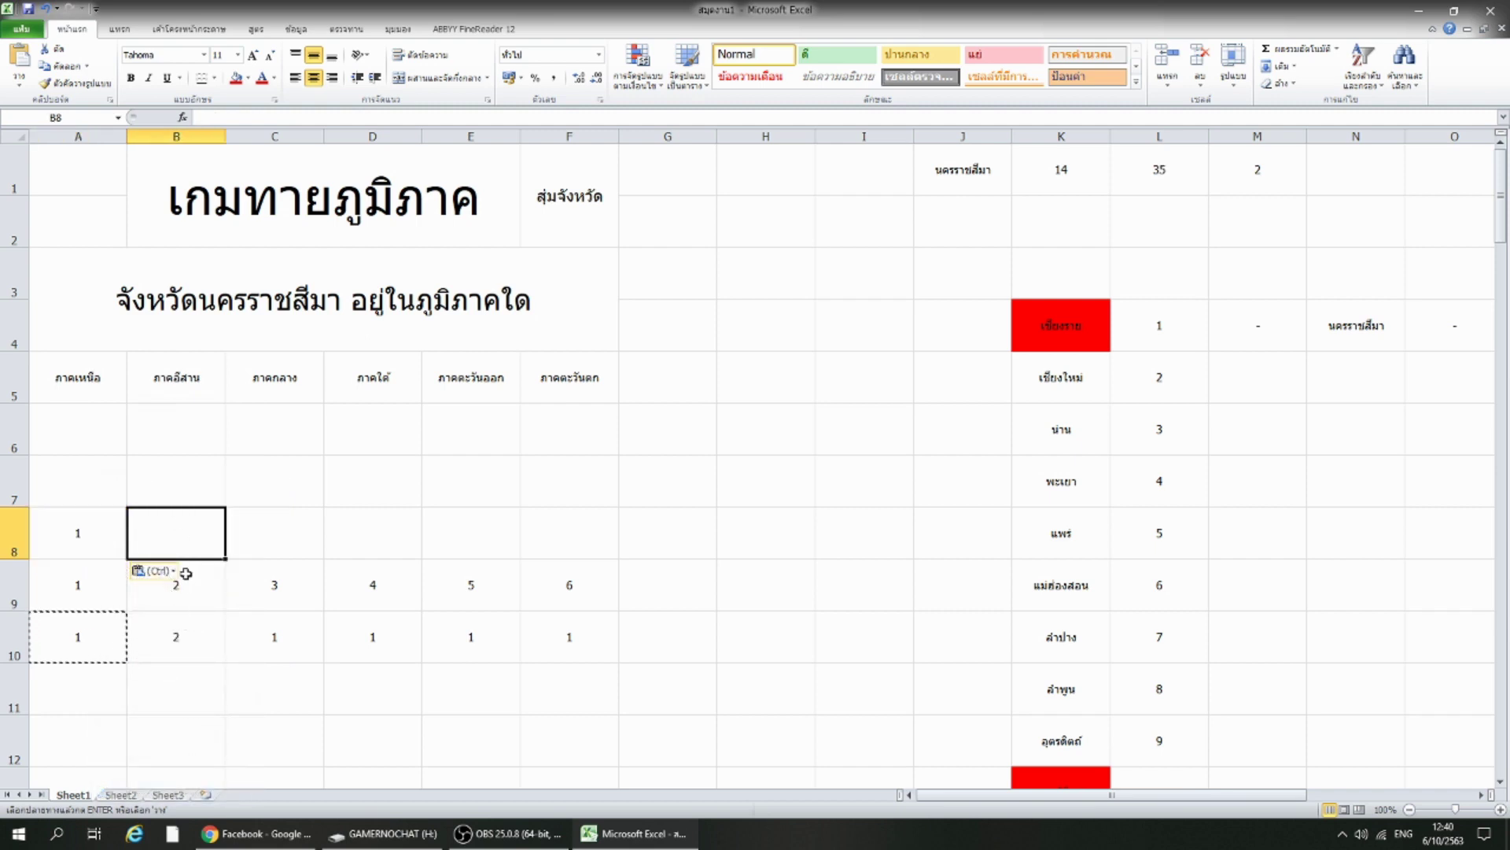
left_click(186, 638)
right_click(185, 638)
left_click(229, 391)
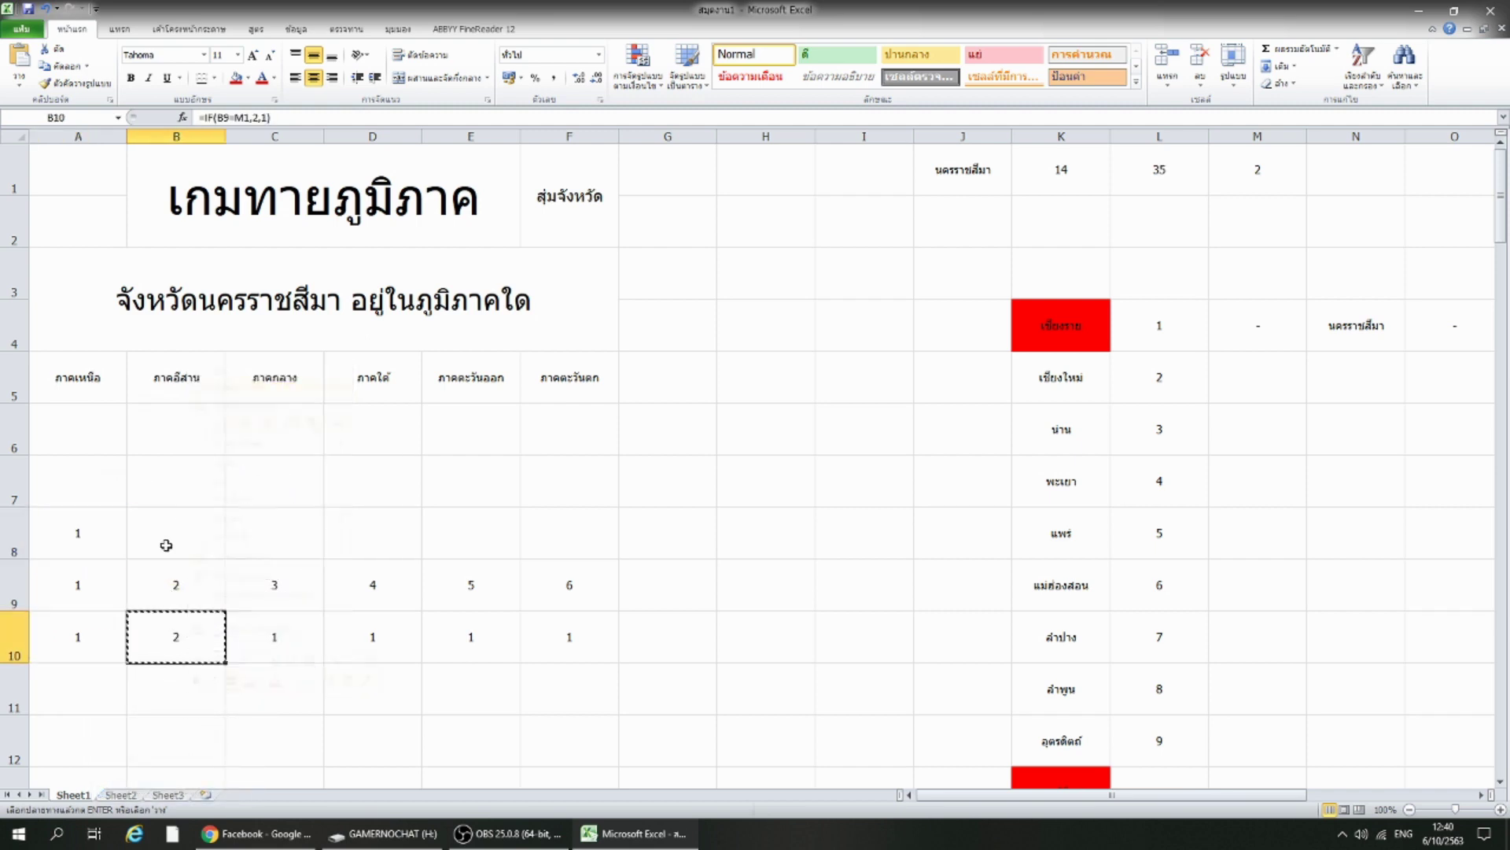
right_click(167, 545)
left_click(224, 329)
left_click(285, 477)
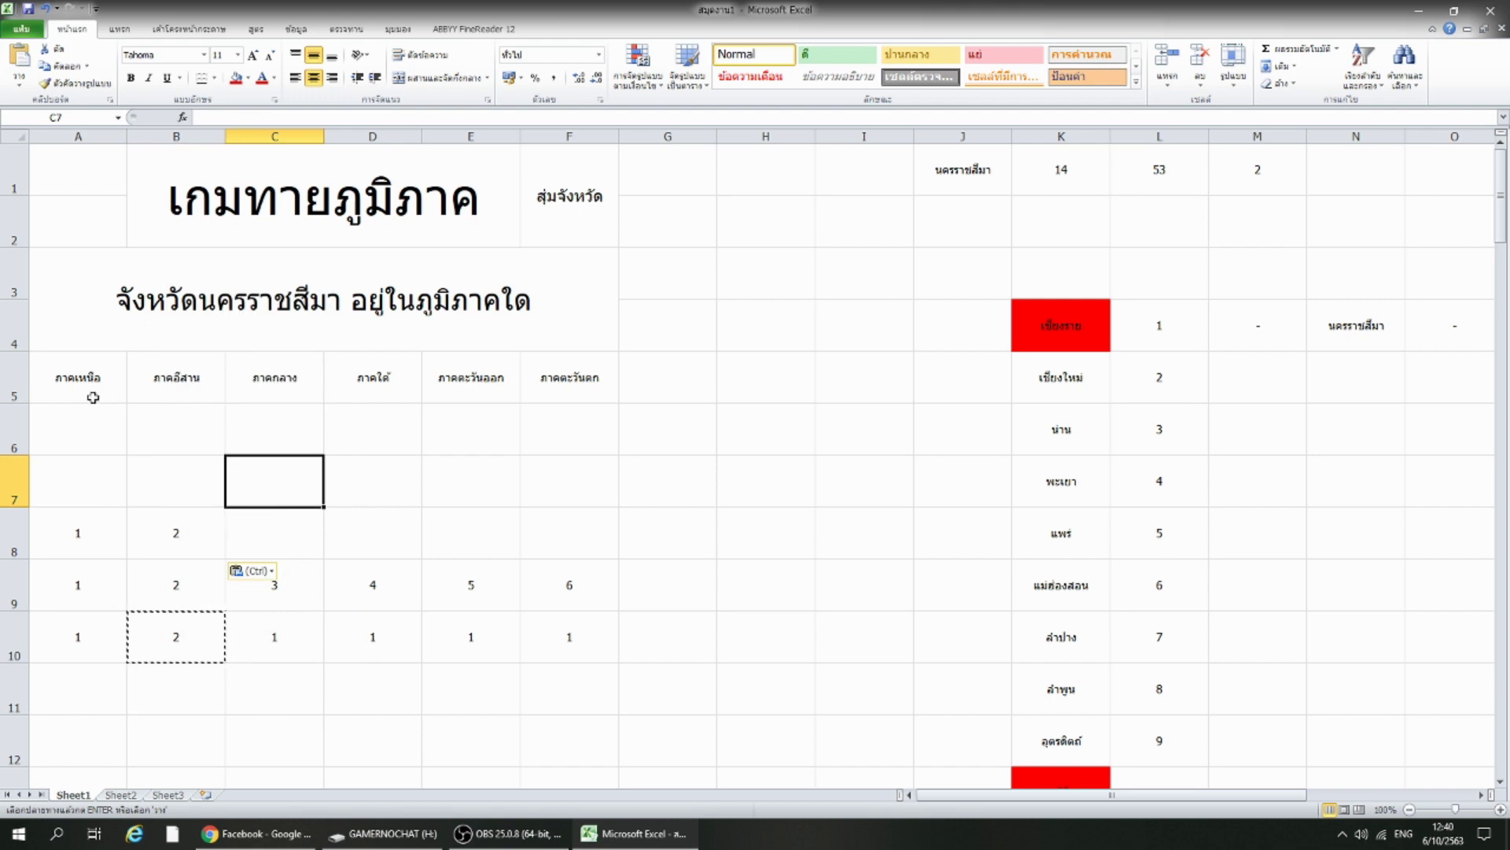
left_click_drag(75, 379, 581, 376)
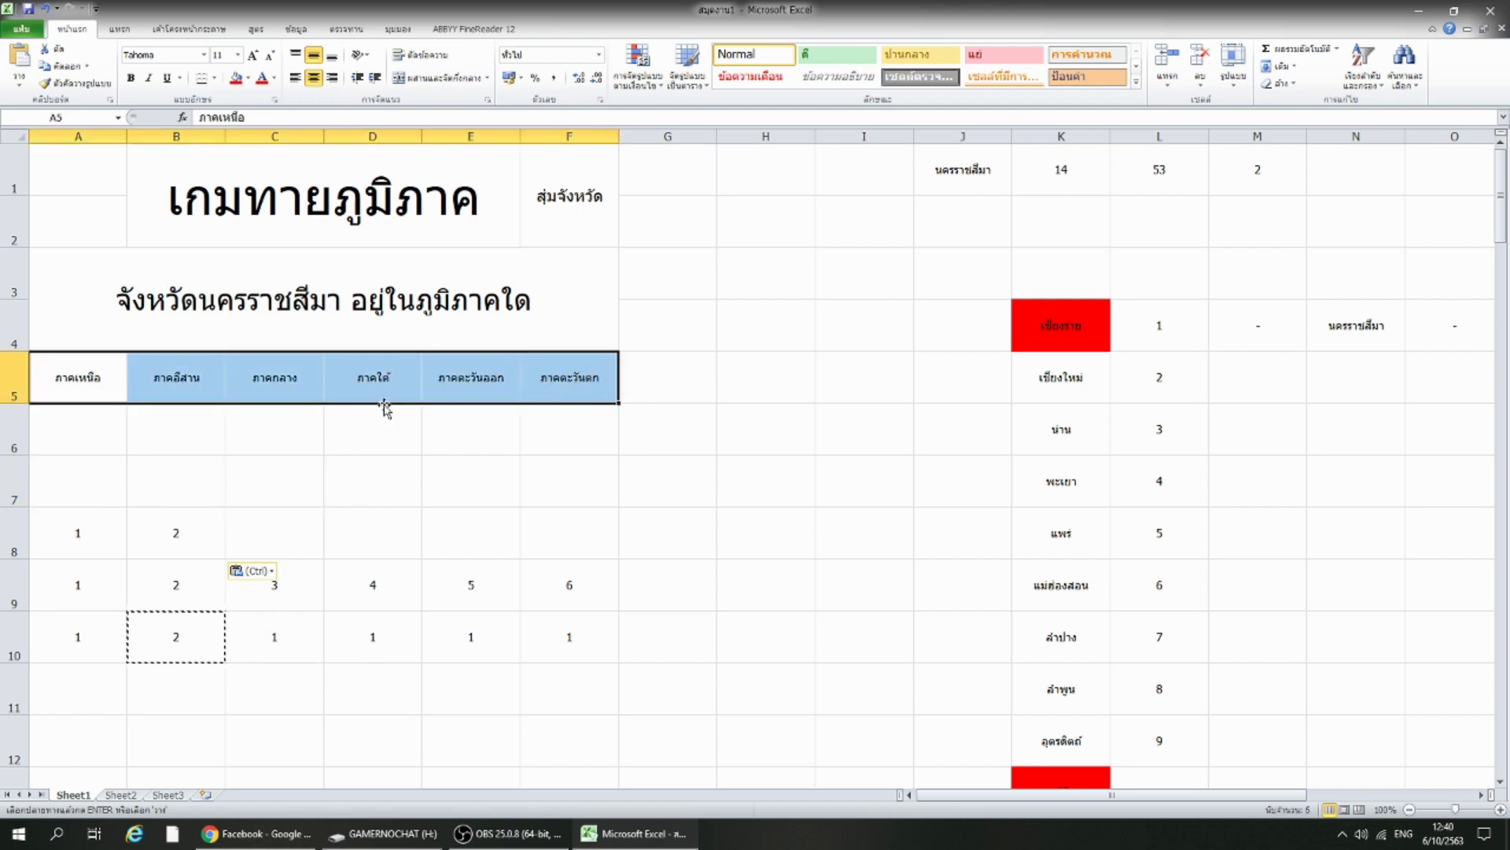
Start a formula-based conditional formatting rule, then cancel it.
left_click(637, 70)
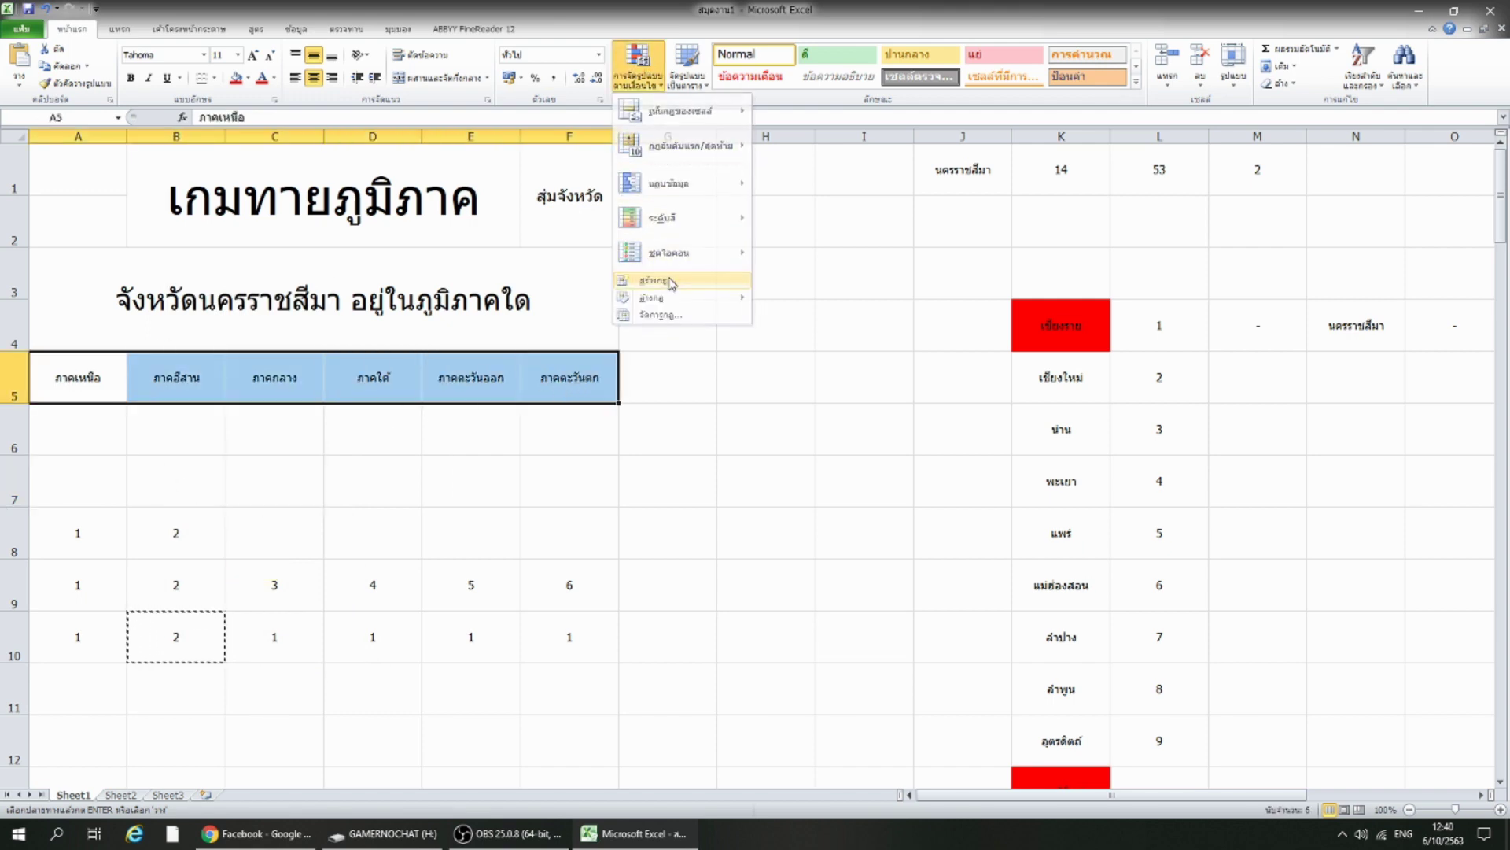
left_click(664, 280)
left_click(545, 401)
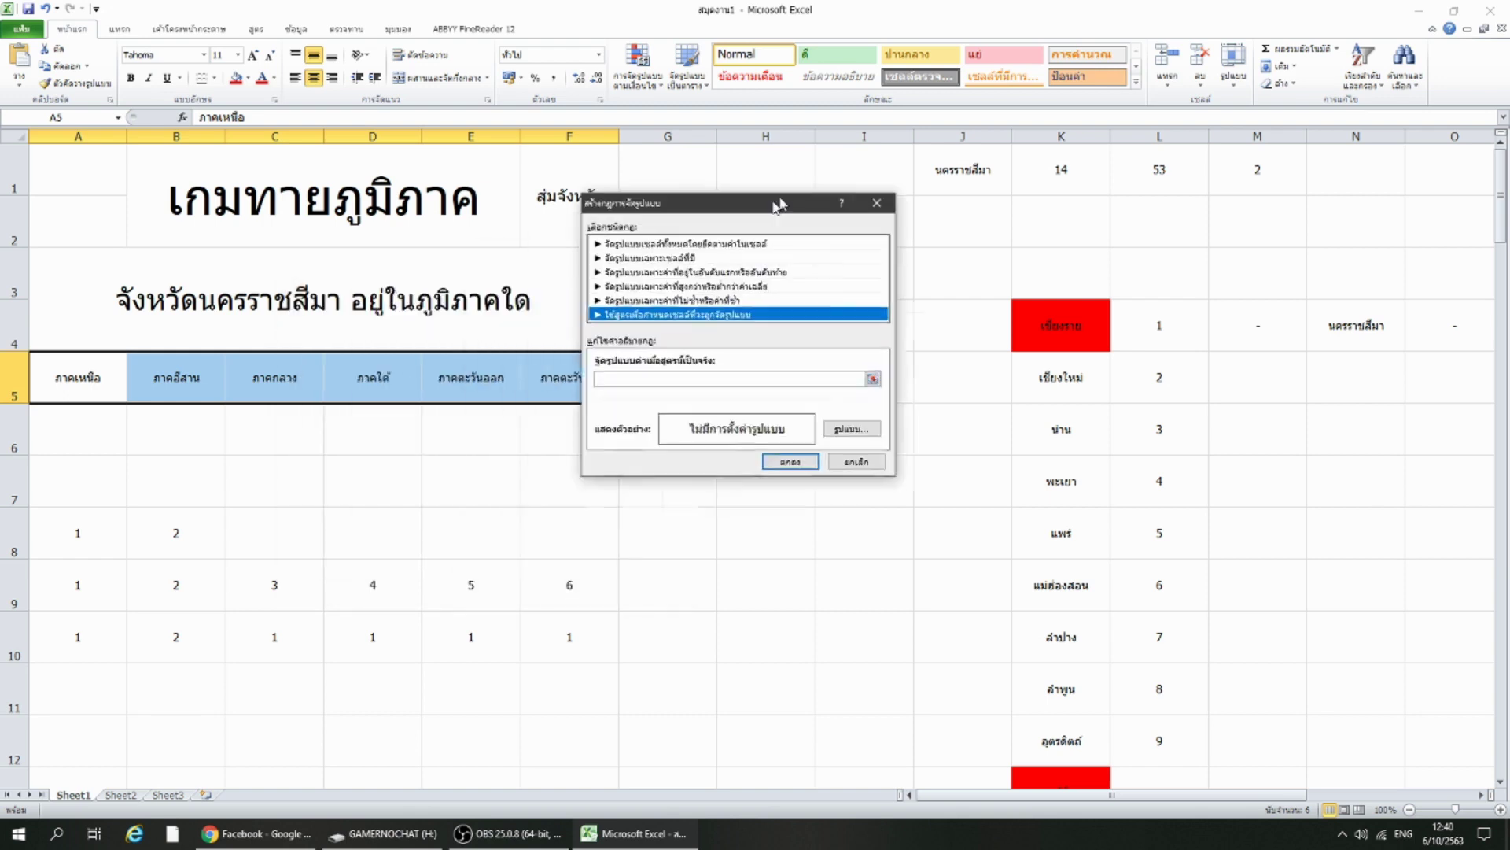
left_click_drag(484, 290, 838, 174)
left_click(918, 433)
left_click(844, 446)
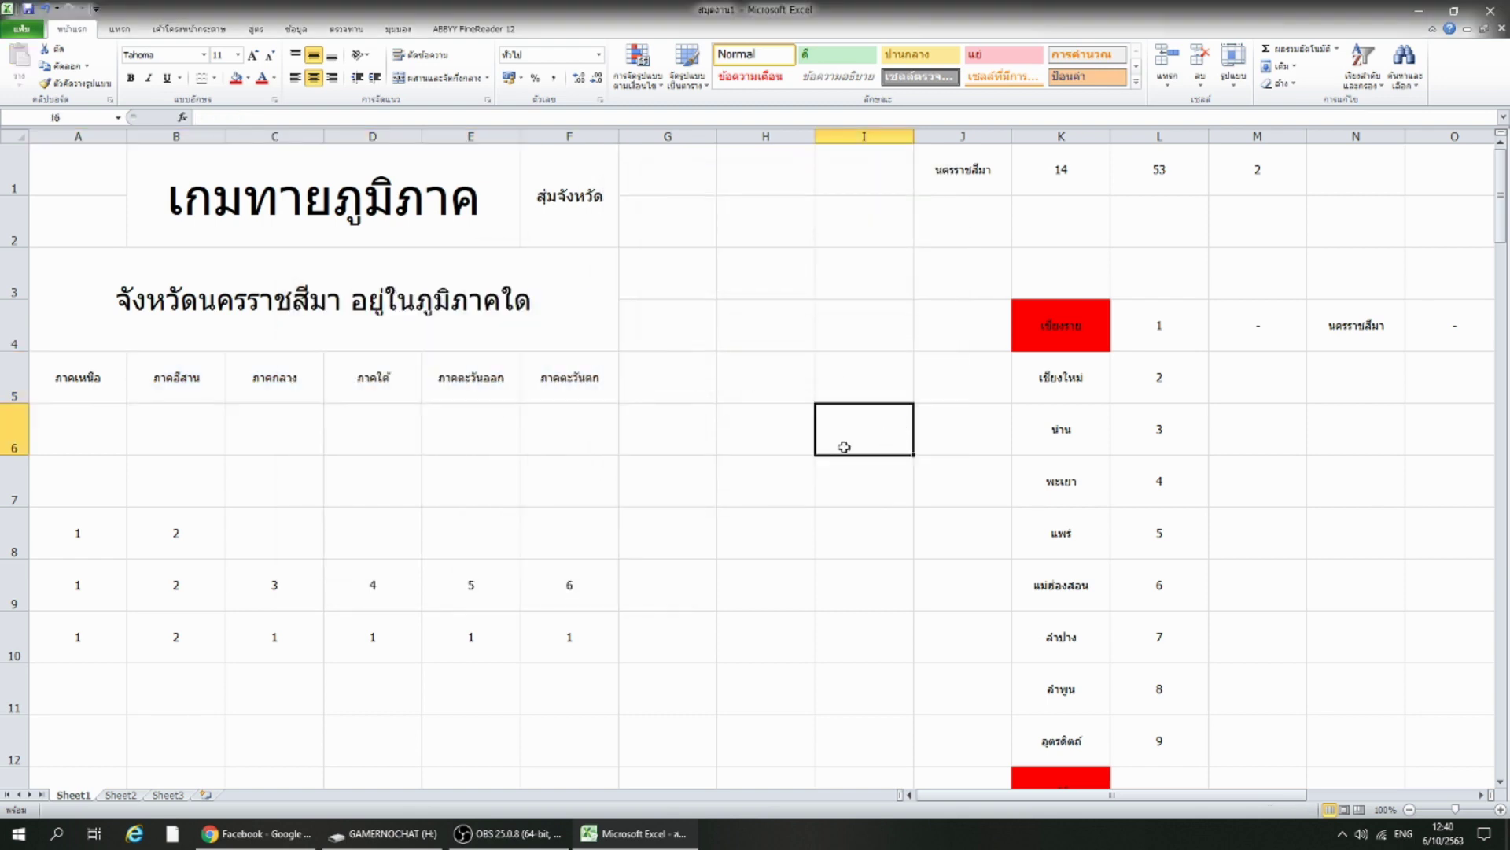
Add a conditional rule to A5 that fills it red when =$A$8=1.
left_click(77, 392)
left_click(637, 71)
left_click(674, 281)
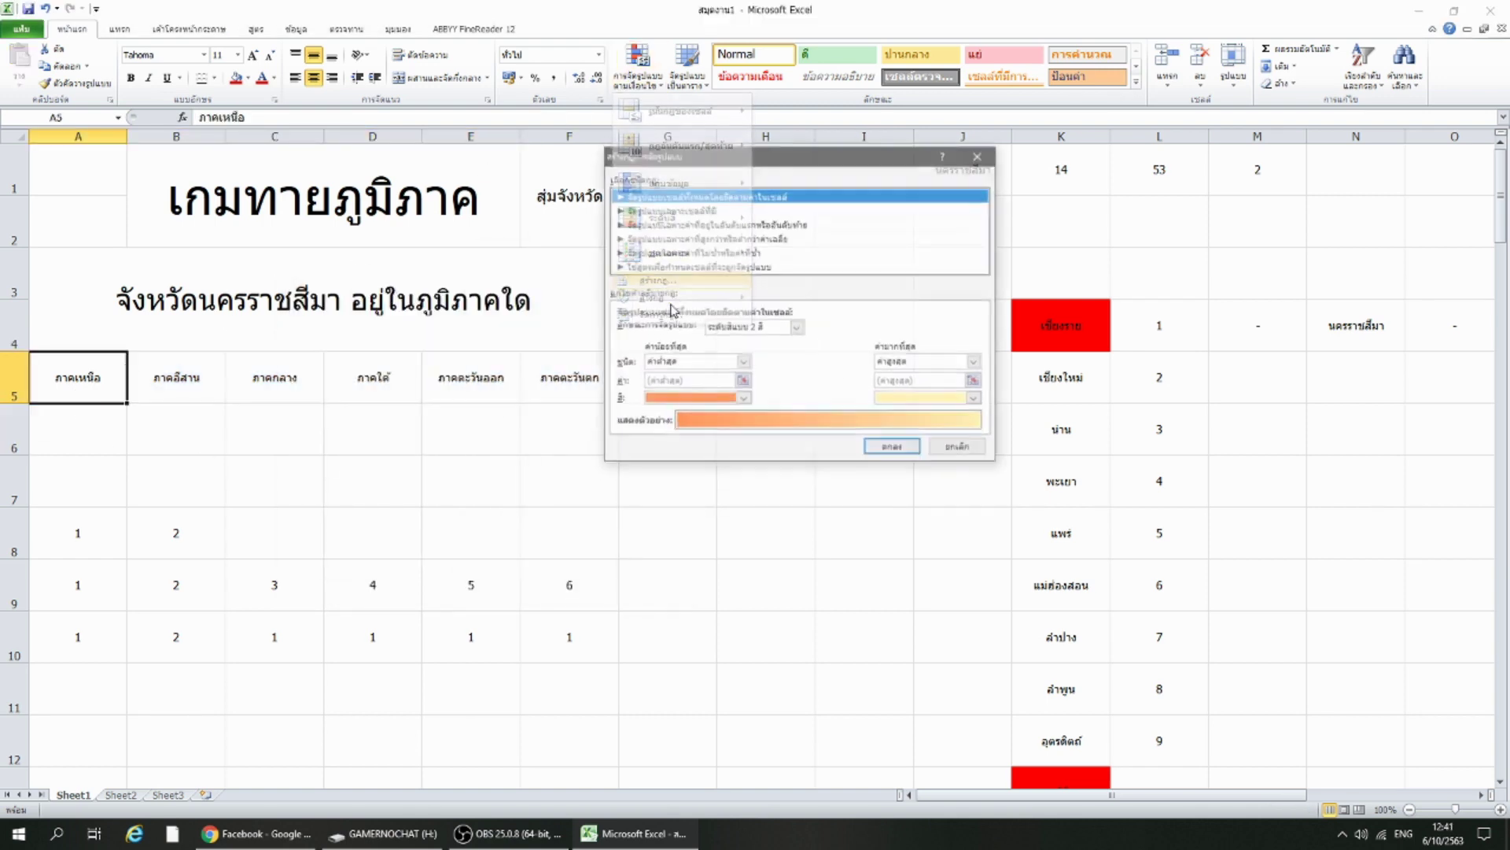
left_click(671, 269)
left_click(891, 328)
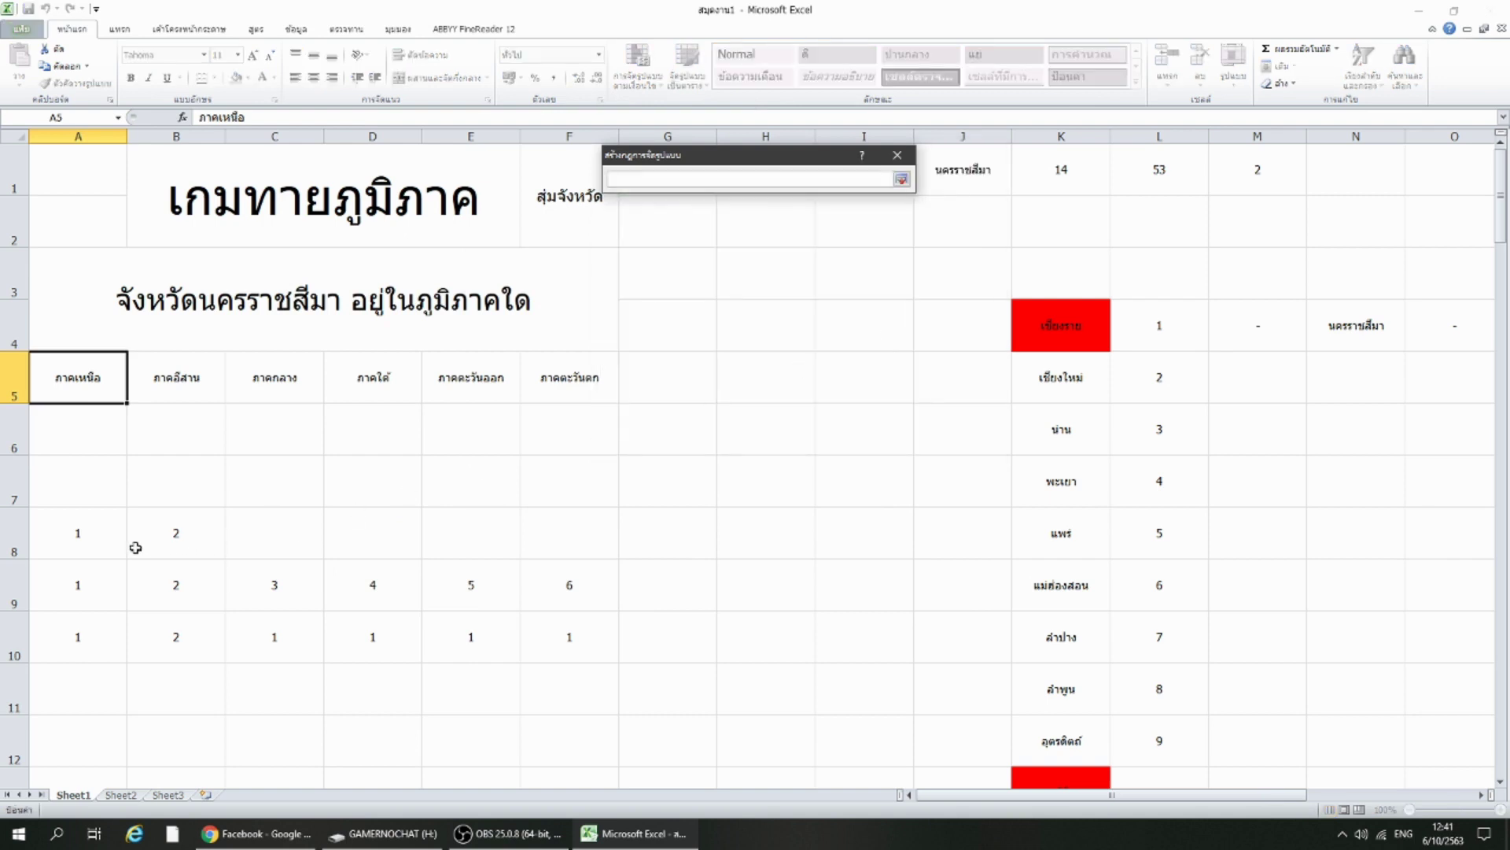
type("=")
left_click(79, 537)
type("=1")
key("Return")
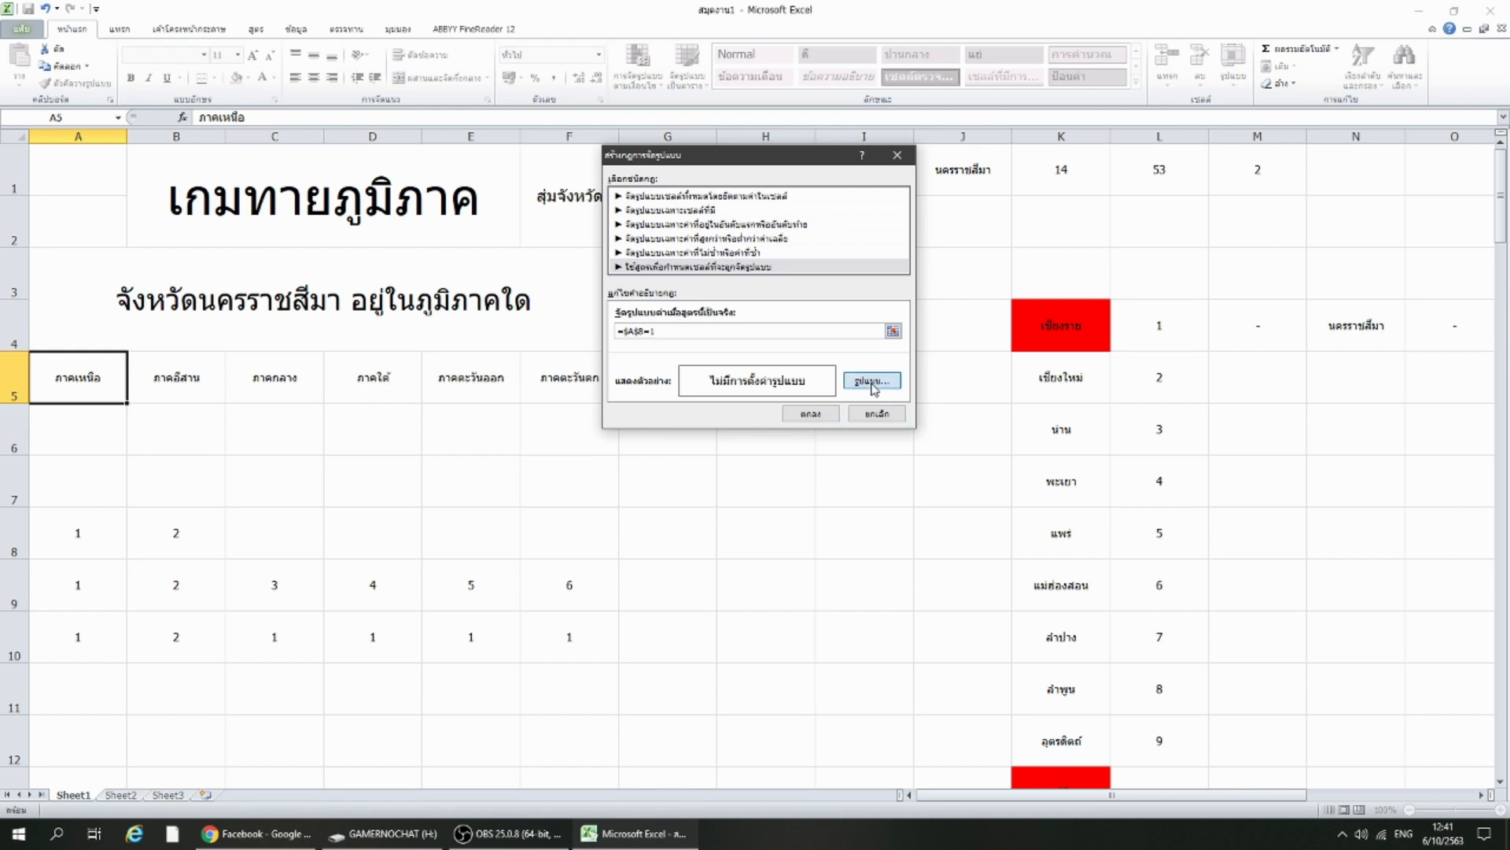
left_click(872, 380)
left_click(756, 136)
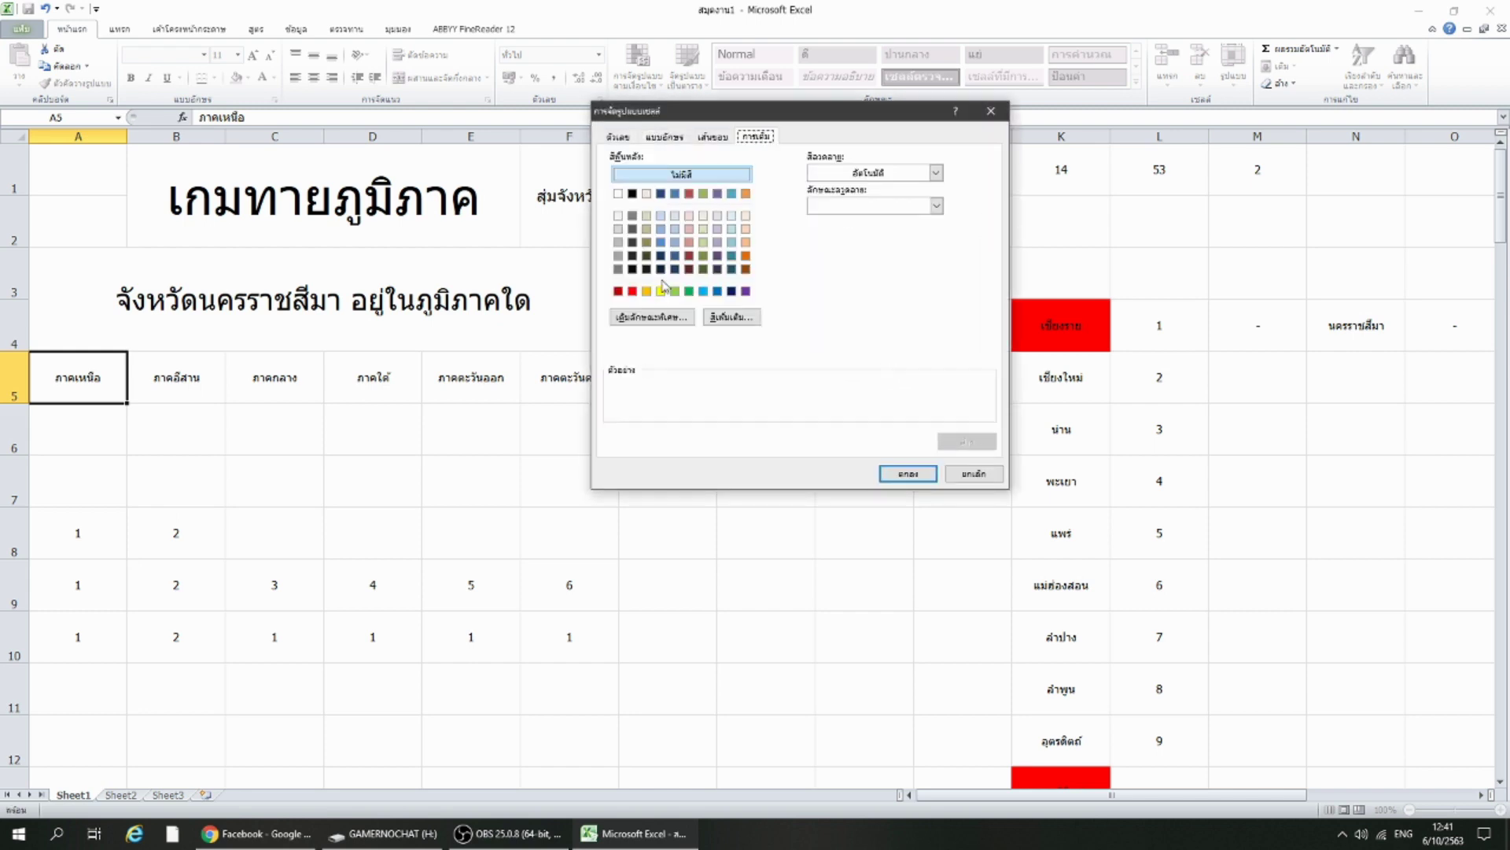
left_click(632, 291)
left_click(907, 473)
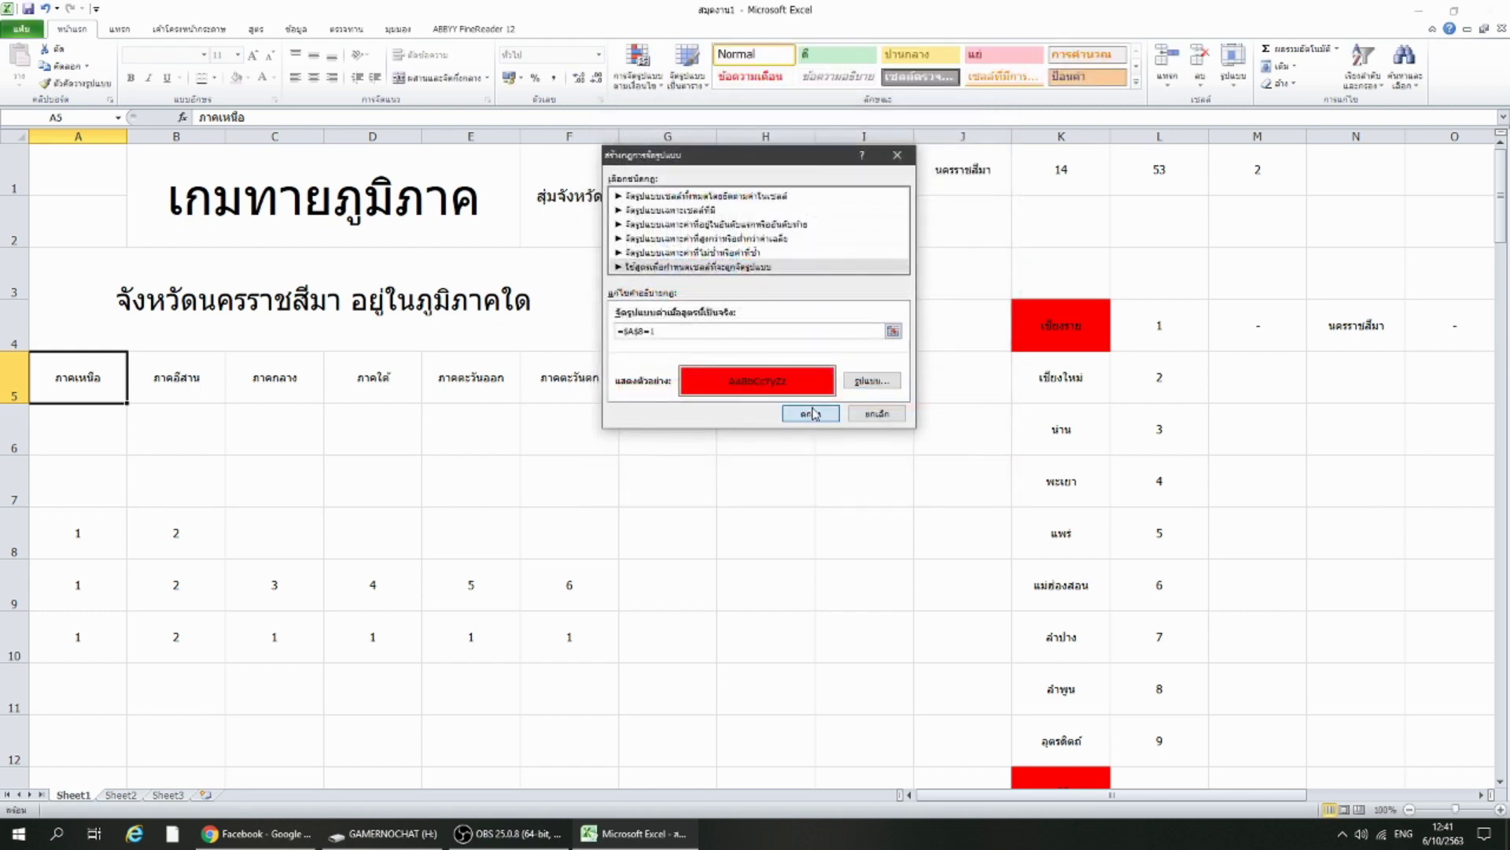
left_click(806, 410)
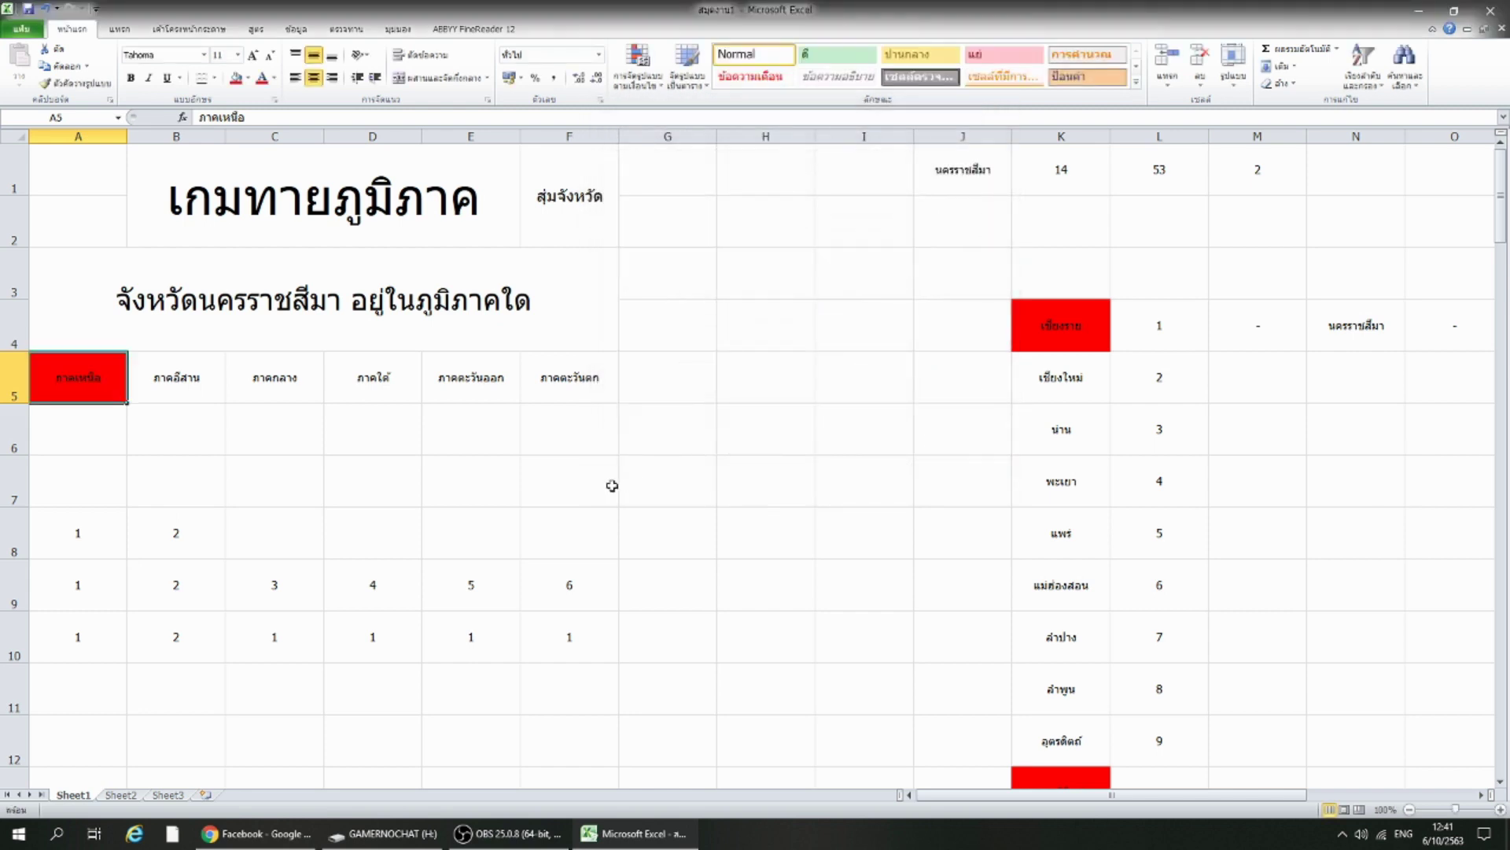
Add a second rule that fills the heading green when =$A$8=2.
left_click(638, 71)
mouse_move(681, 111)
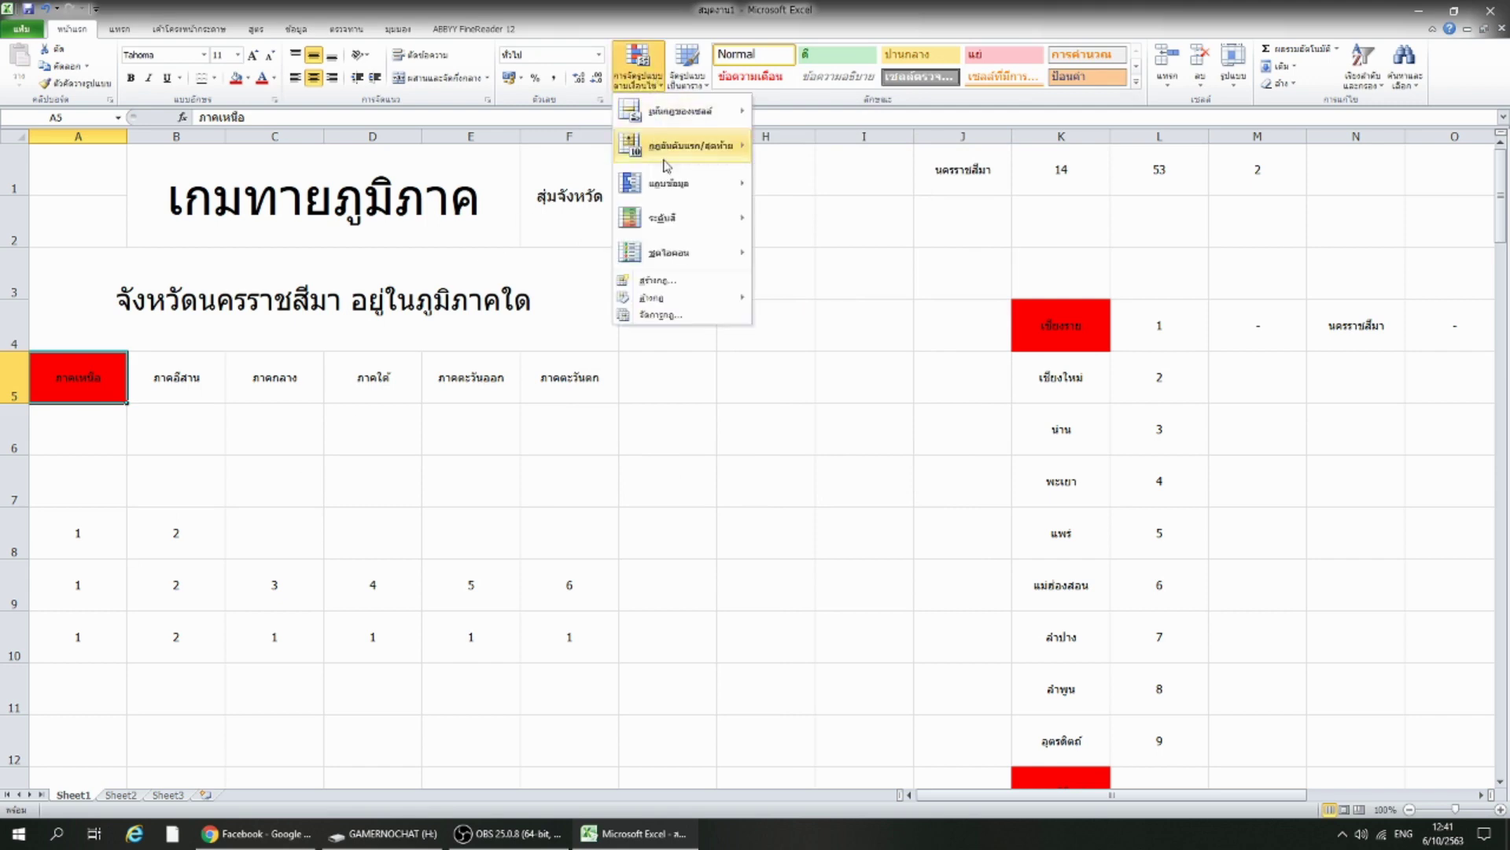
left_click(657, 280)
left_click(731, 250)
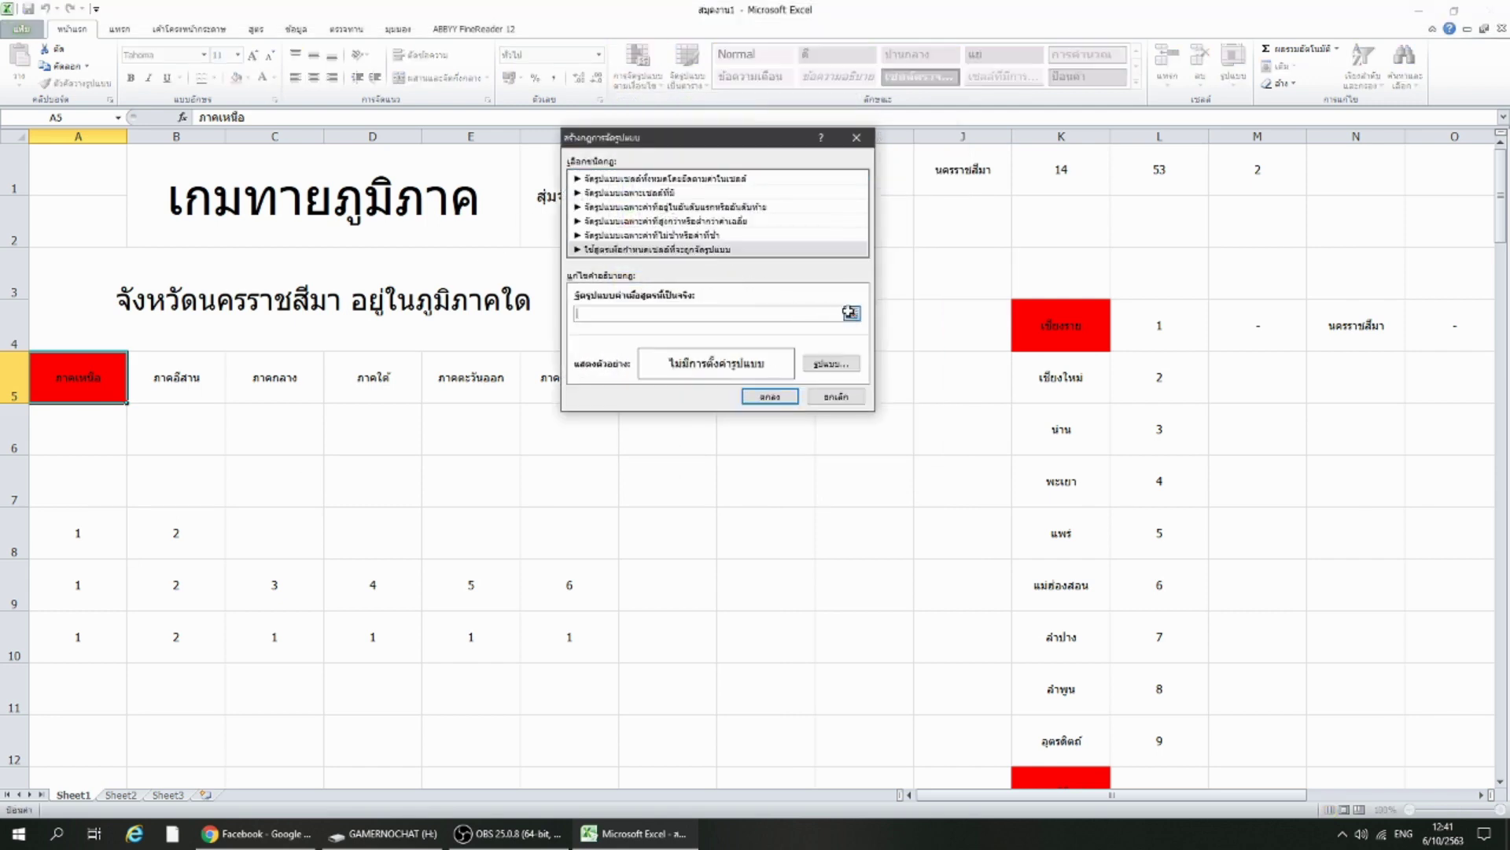
left_click(851, 310)
left_click(96, 535)
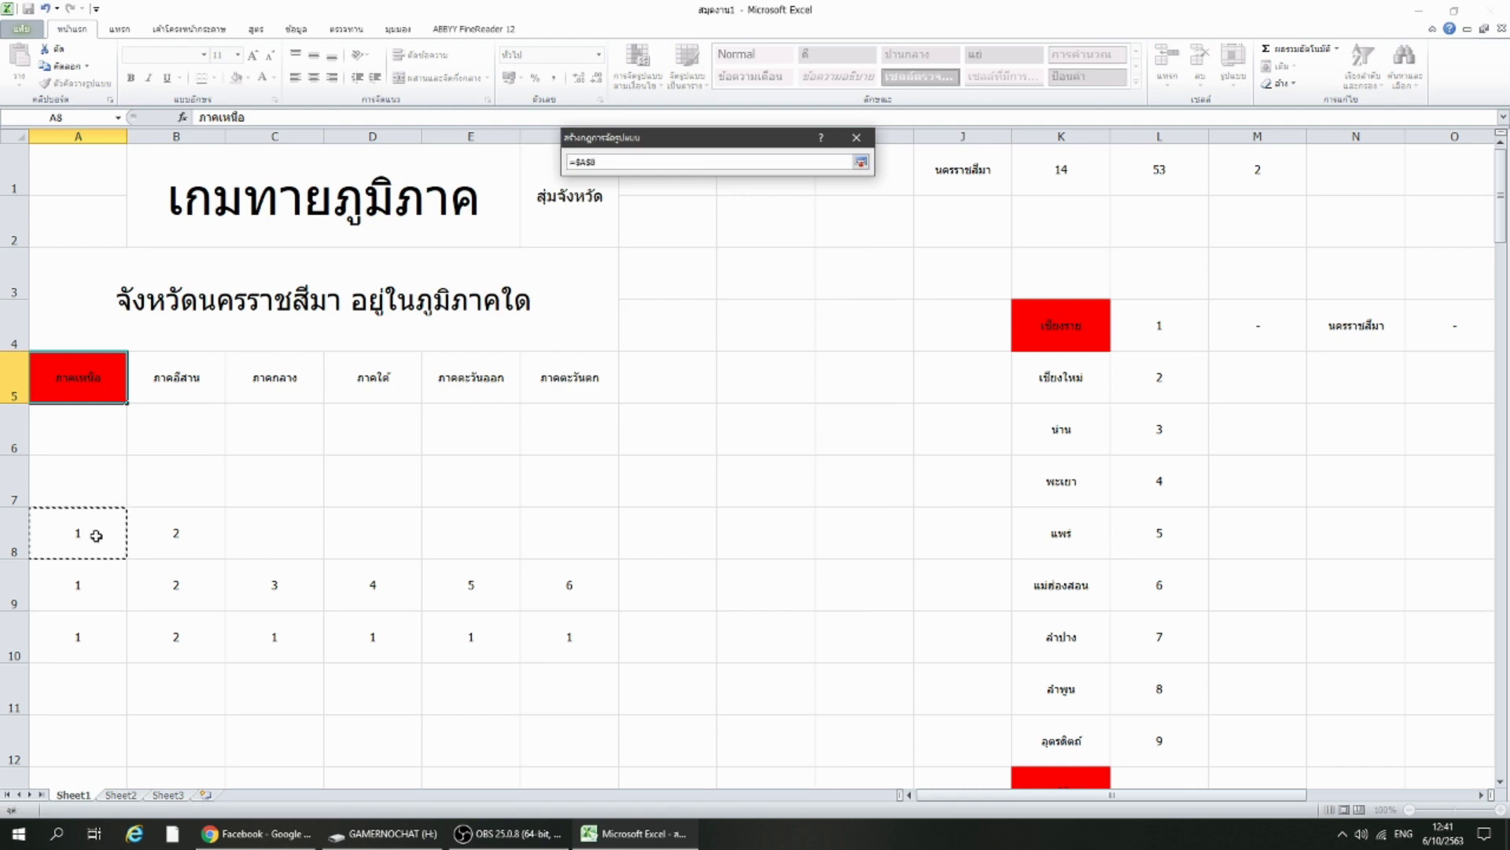
type("=2")
key("Return")
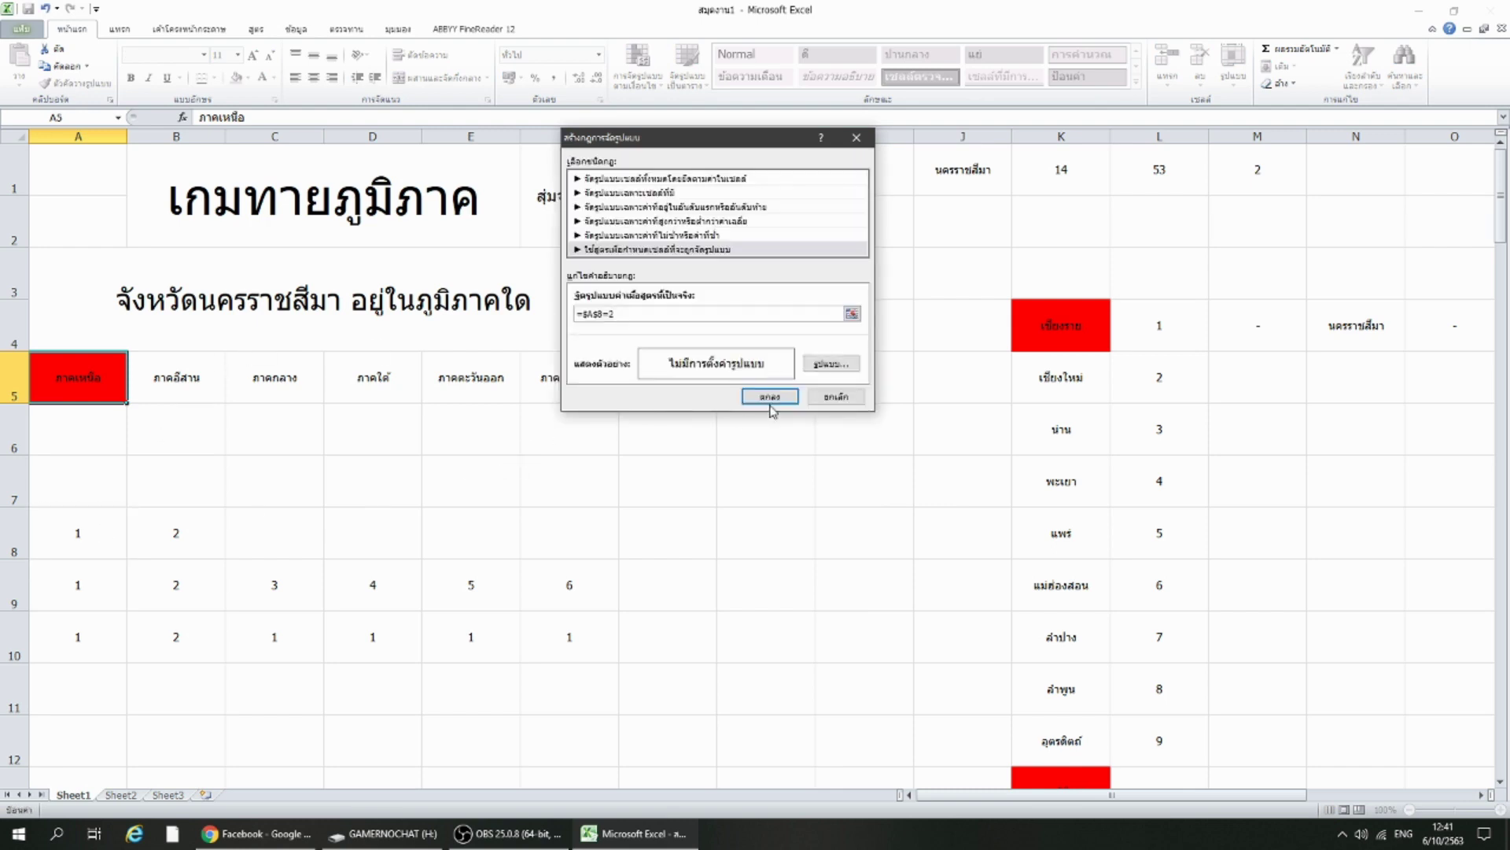
left_click(830, 364)
left_click(647, 274)
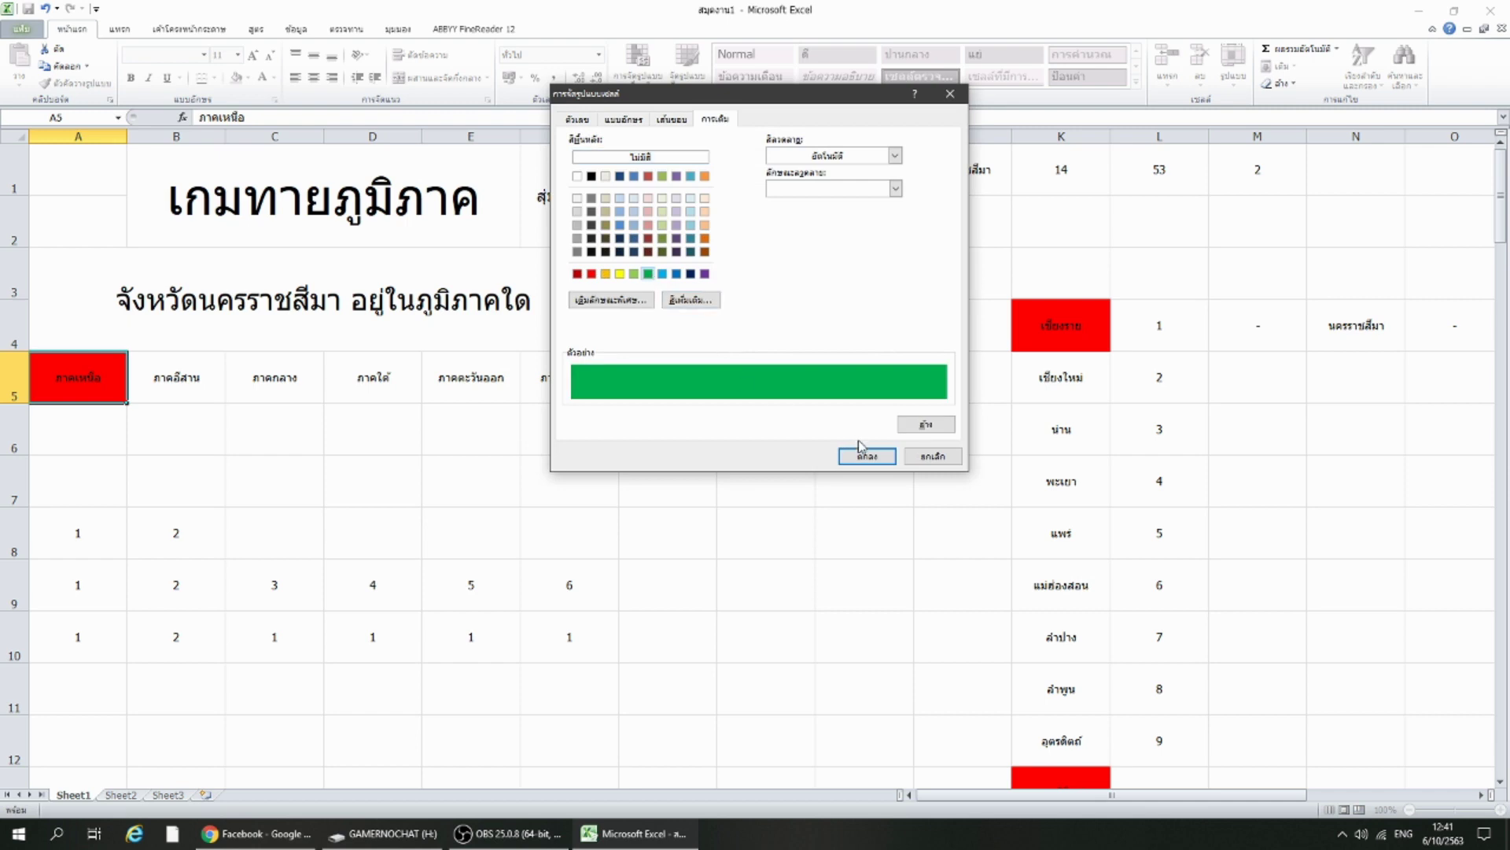
left_click(867, 457)
left_click(767, 396)
left_click(722, 491)
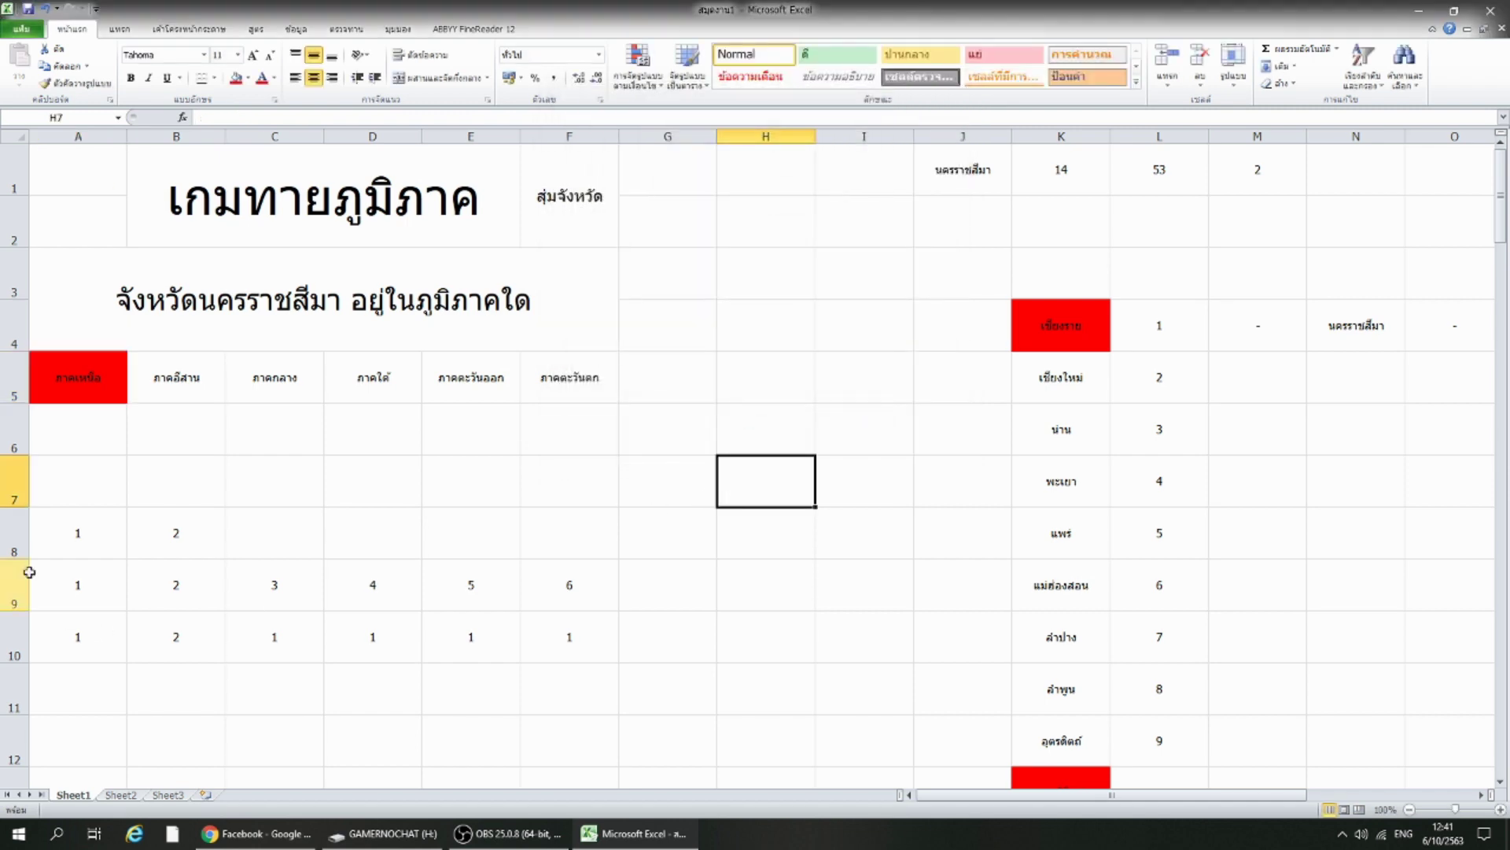
Set K1 to 3 so the question asks about จังหวัดน่าน.
left_click(1078, 172)
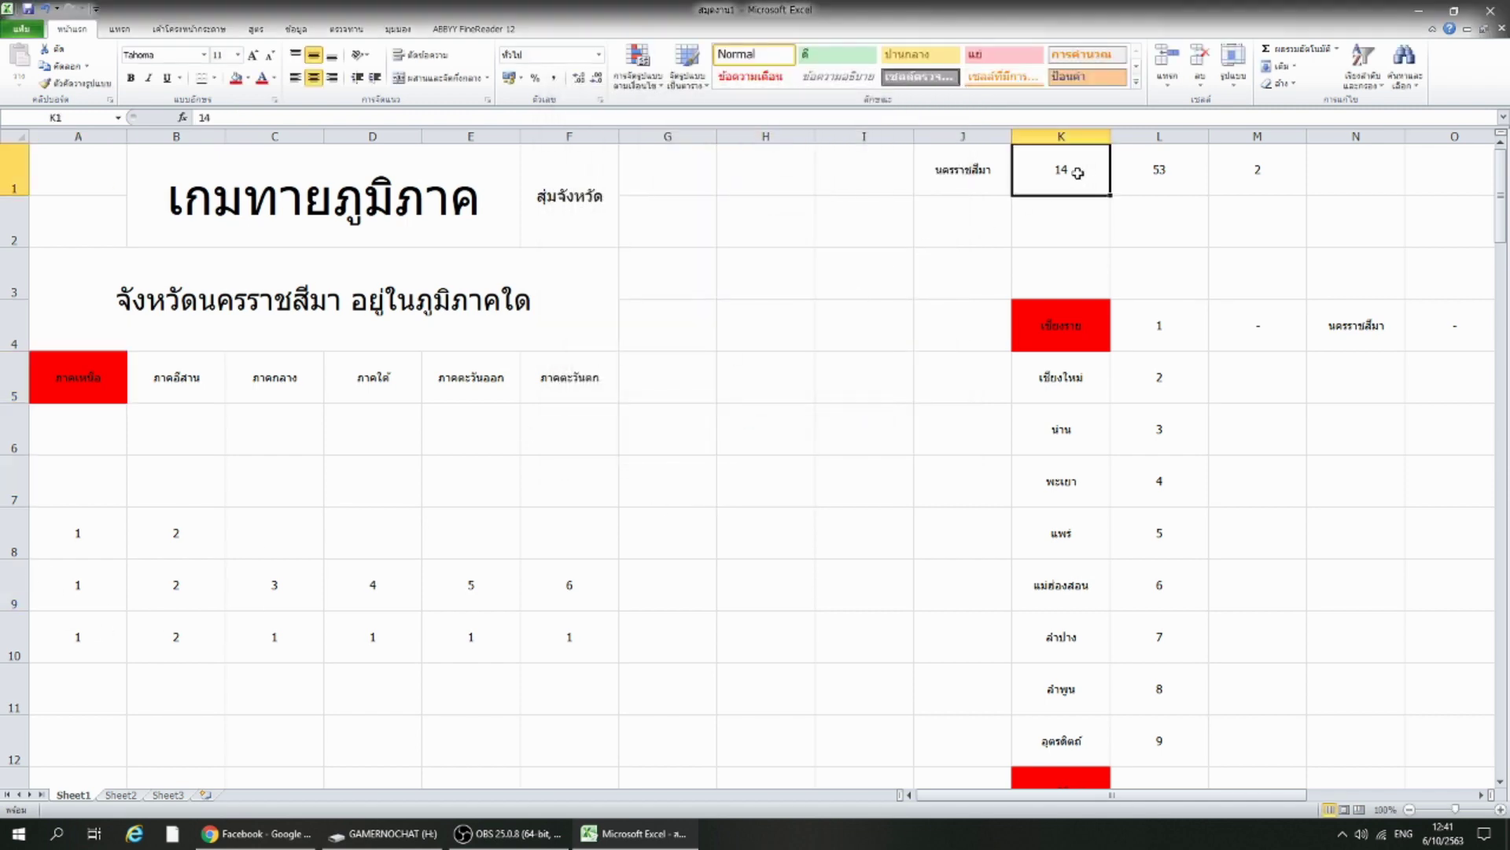
type("3")
key("Return")
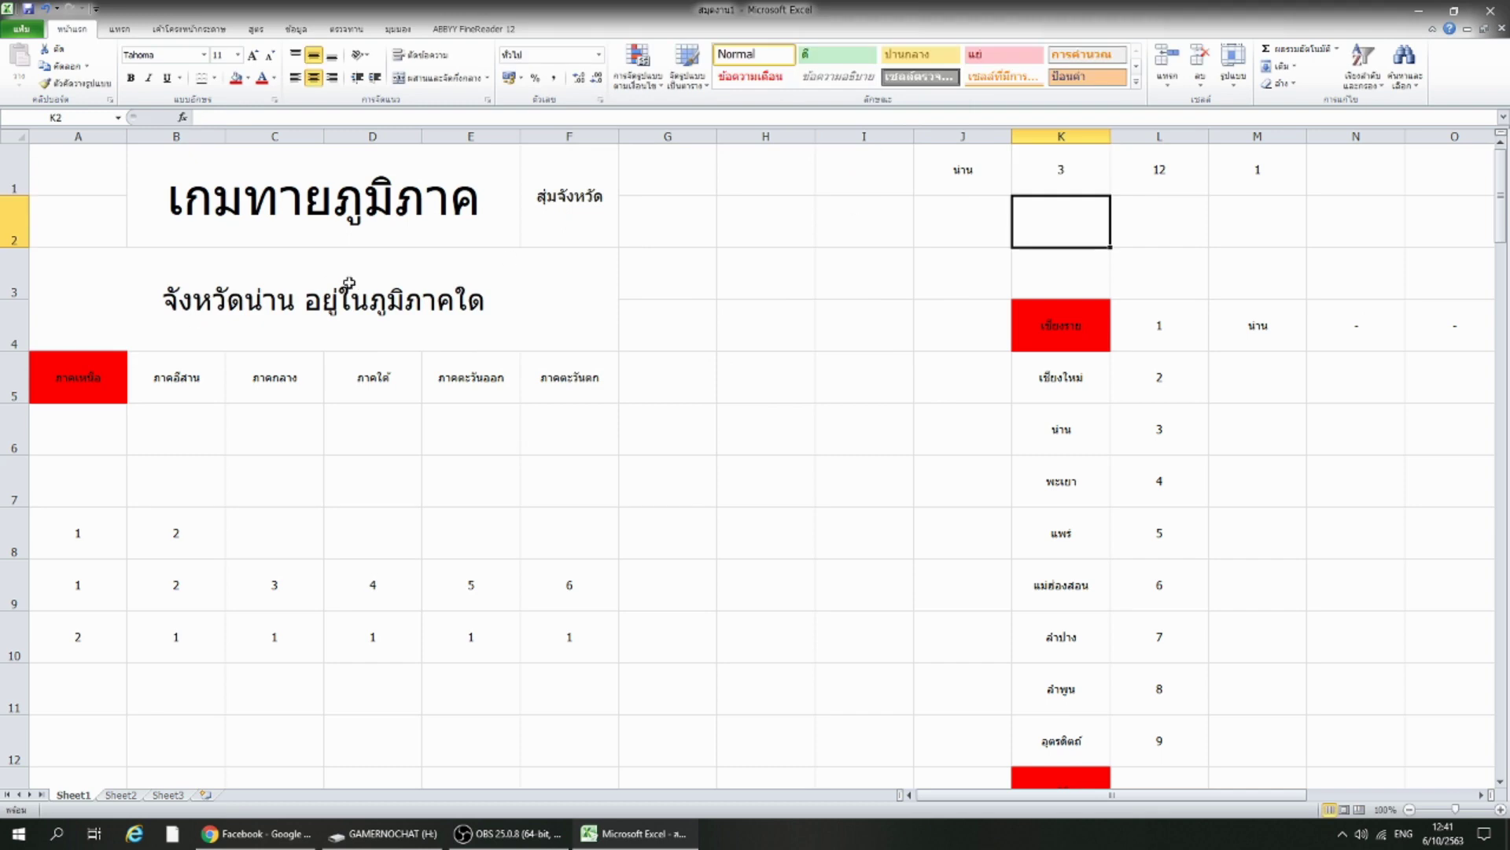
Paste A10's value 2 into A8 and clear the stray paste from B8.
right_click(71, 664)
left_click(135, 400)
left_click(81, 535)
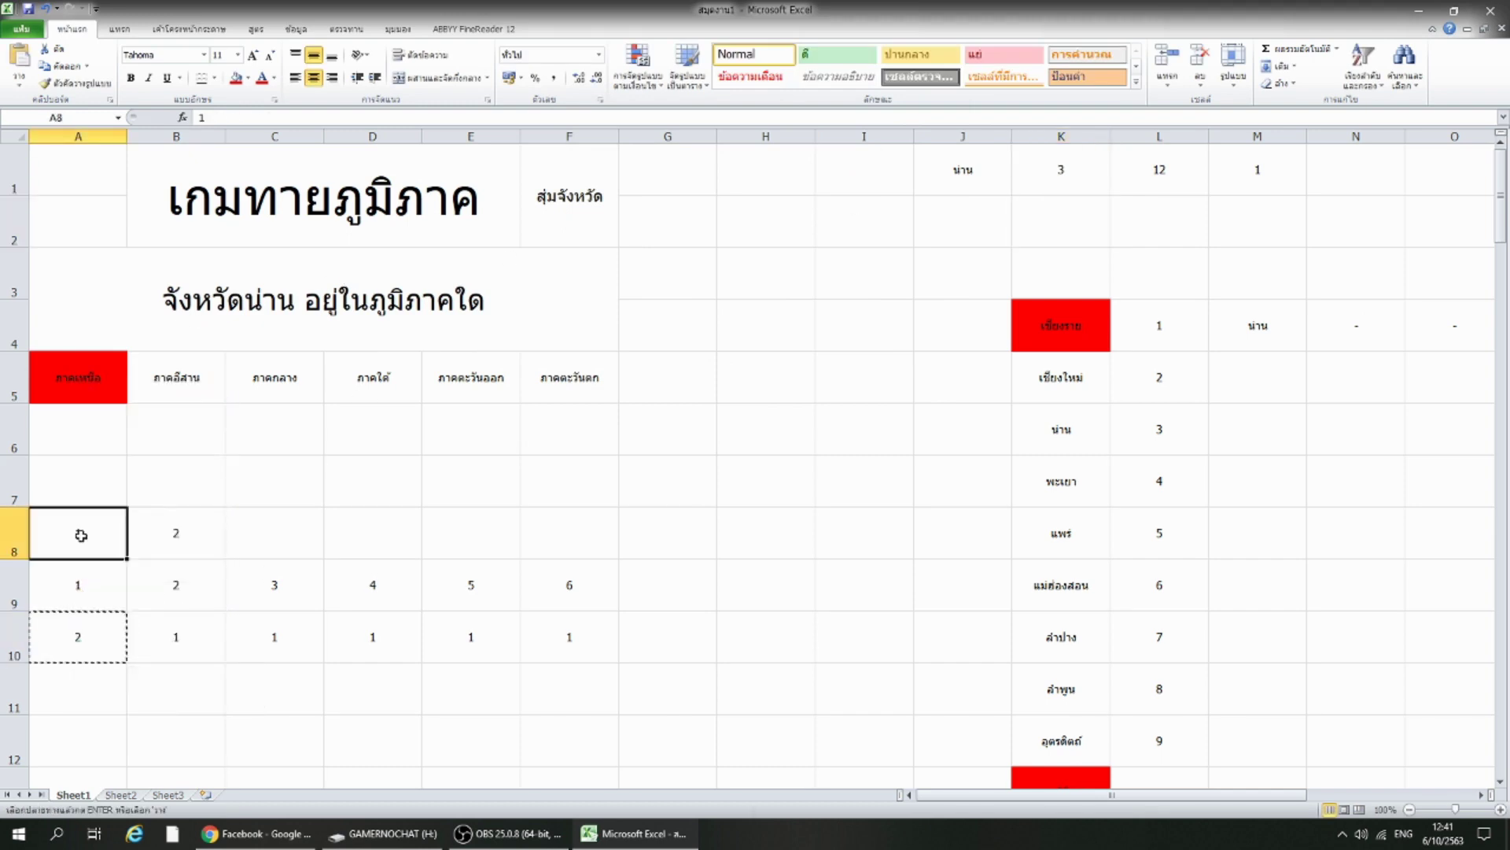
right_click(81, 535)
left_click(144, 599)
left_click(241, 537)
left_click(200, 532)
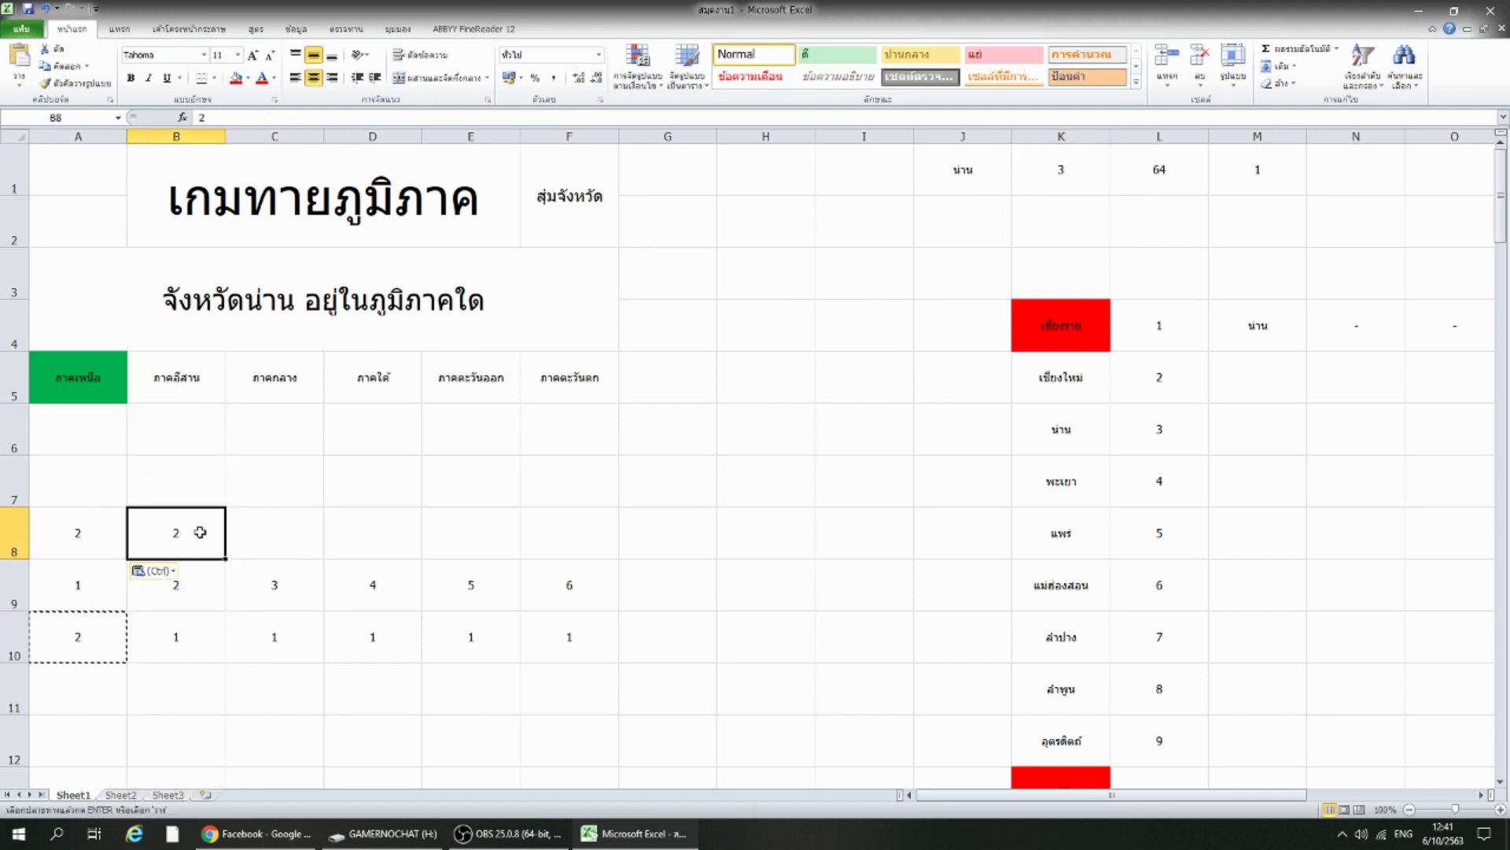
key("Delete")
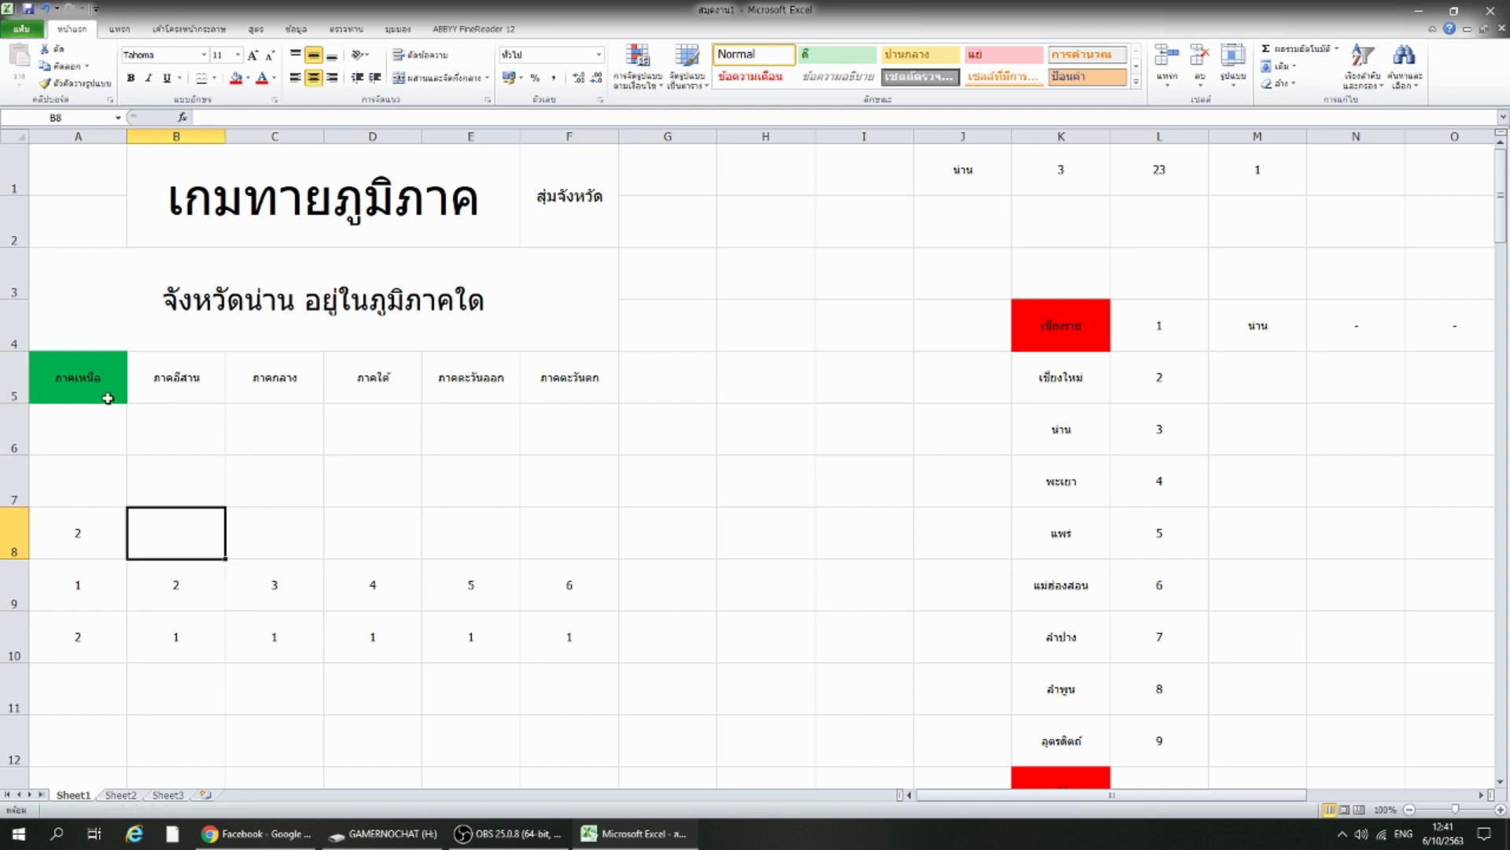
left_click_drag(182, 628, 580, 634)
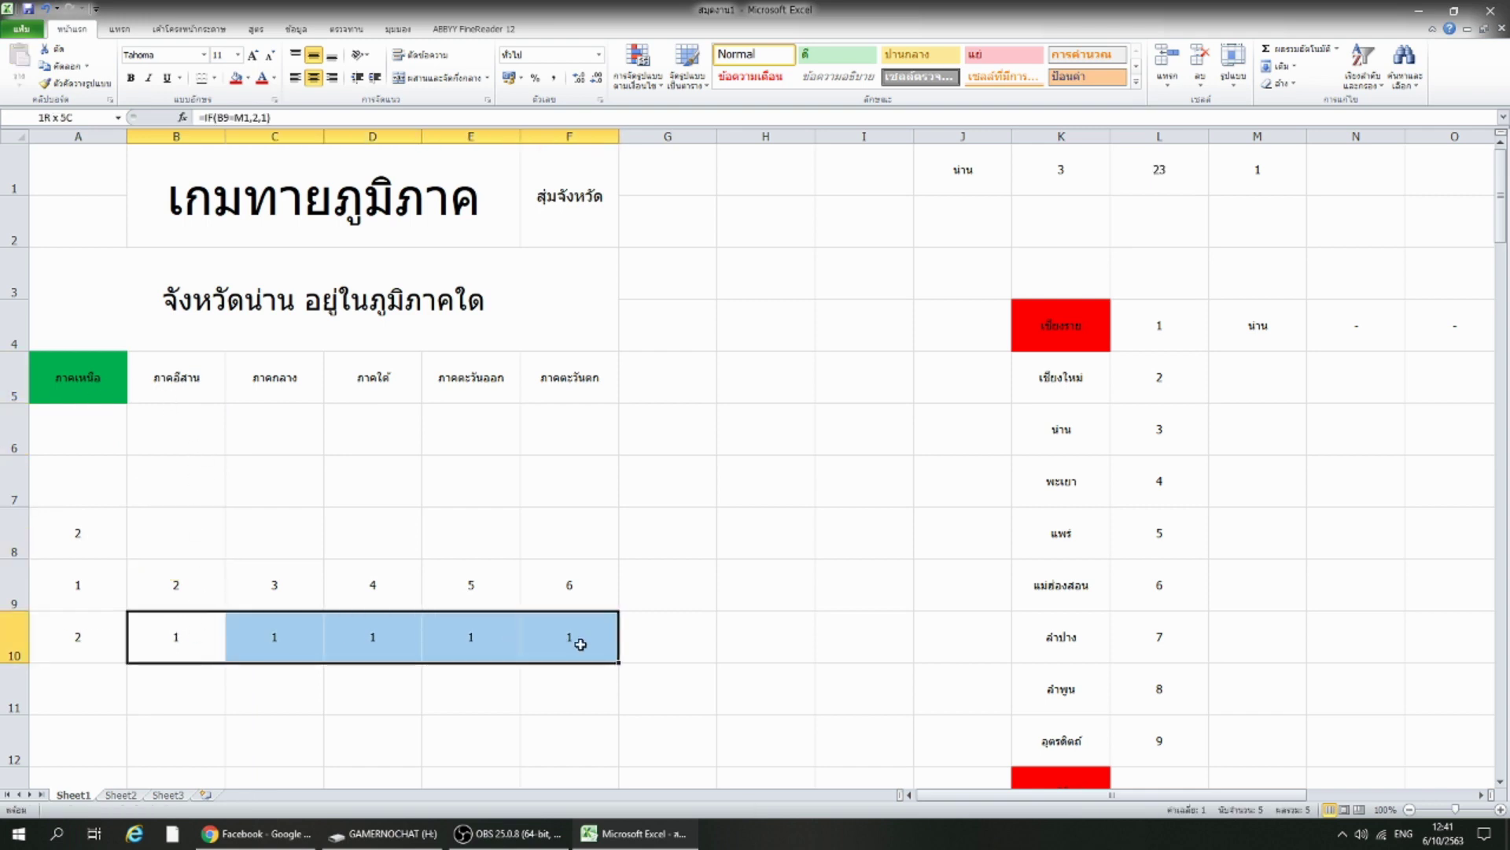
left_click(755, 586)
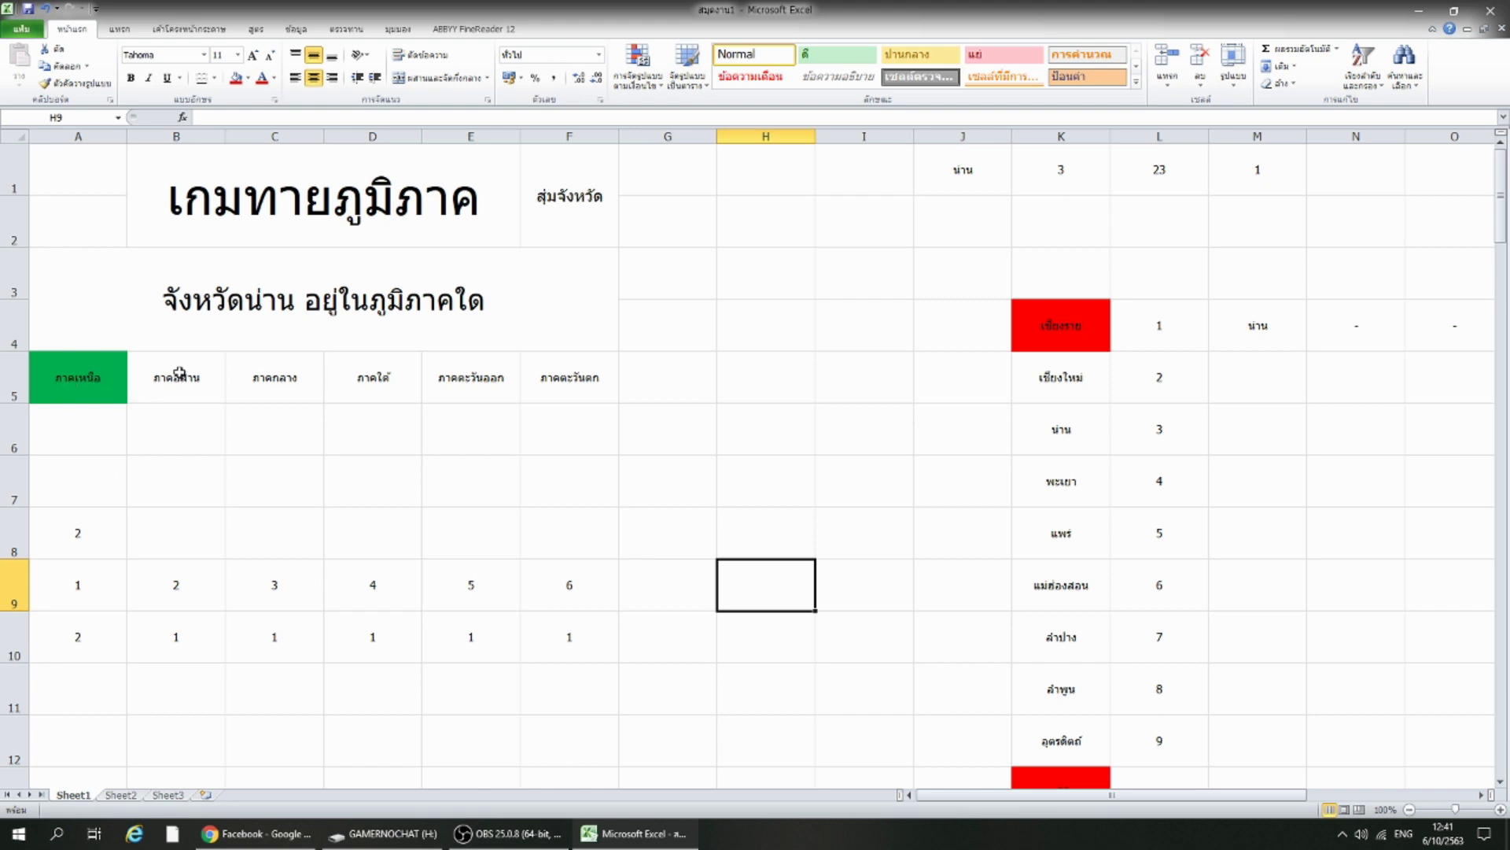
Delete both the red and green conditional rules from headings A5:F5 in Manage Rules.
left_click_drag(53, 391, 567, 378)
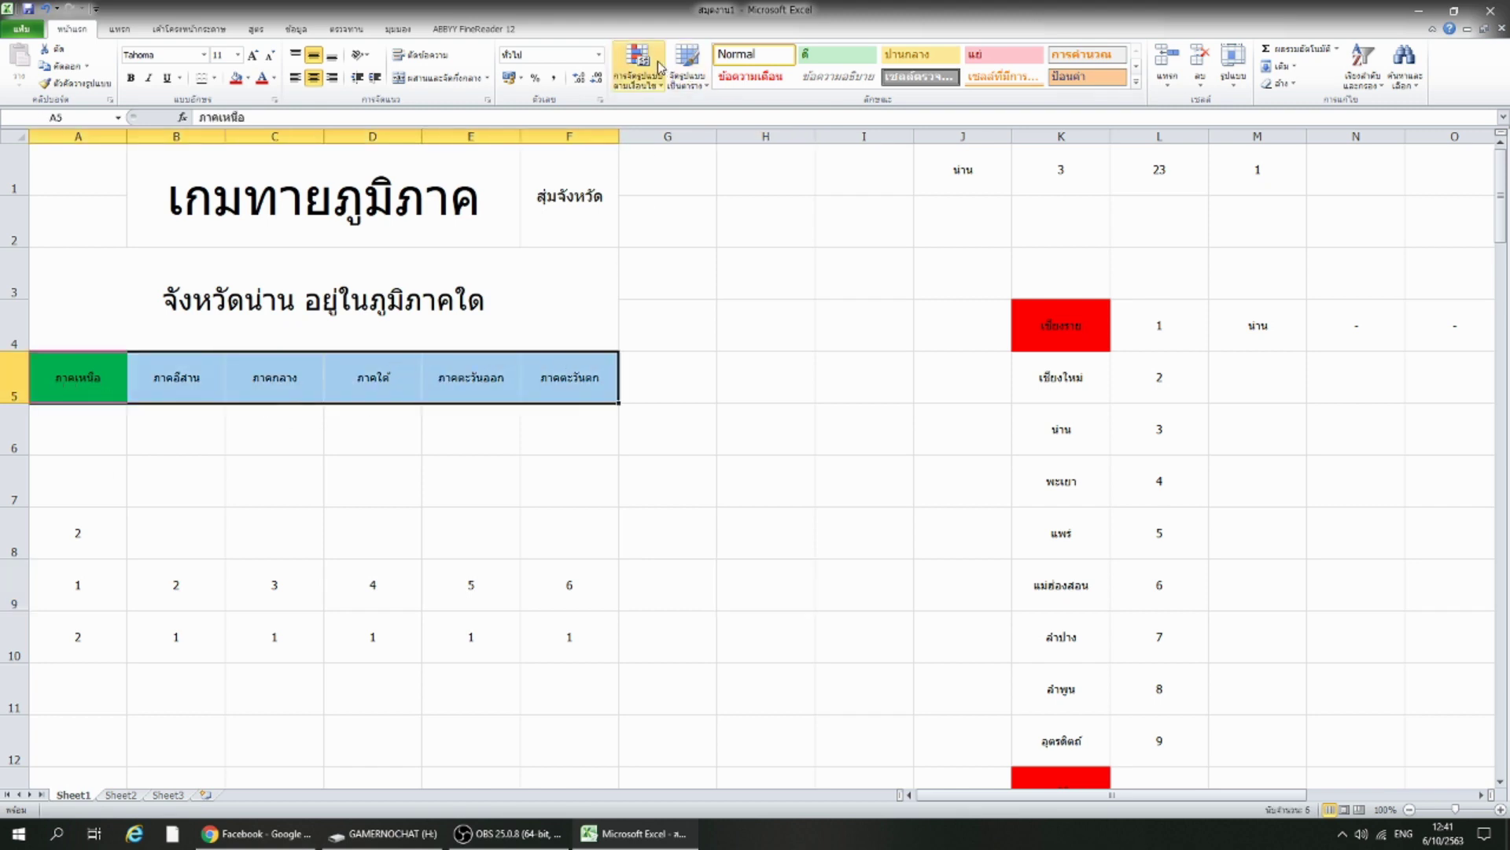
left_click(637, 69)
left_click(661, 314)
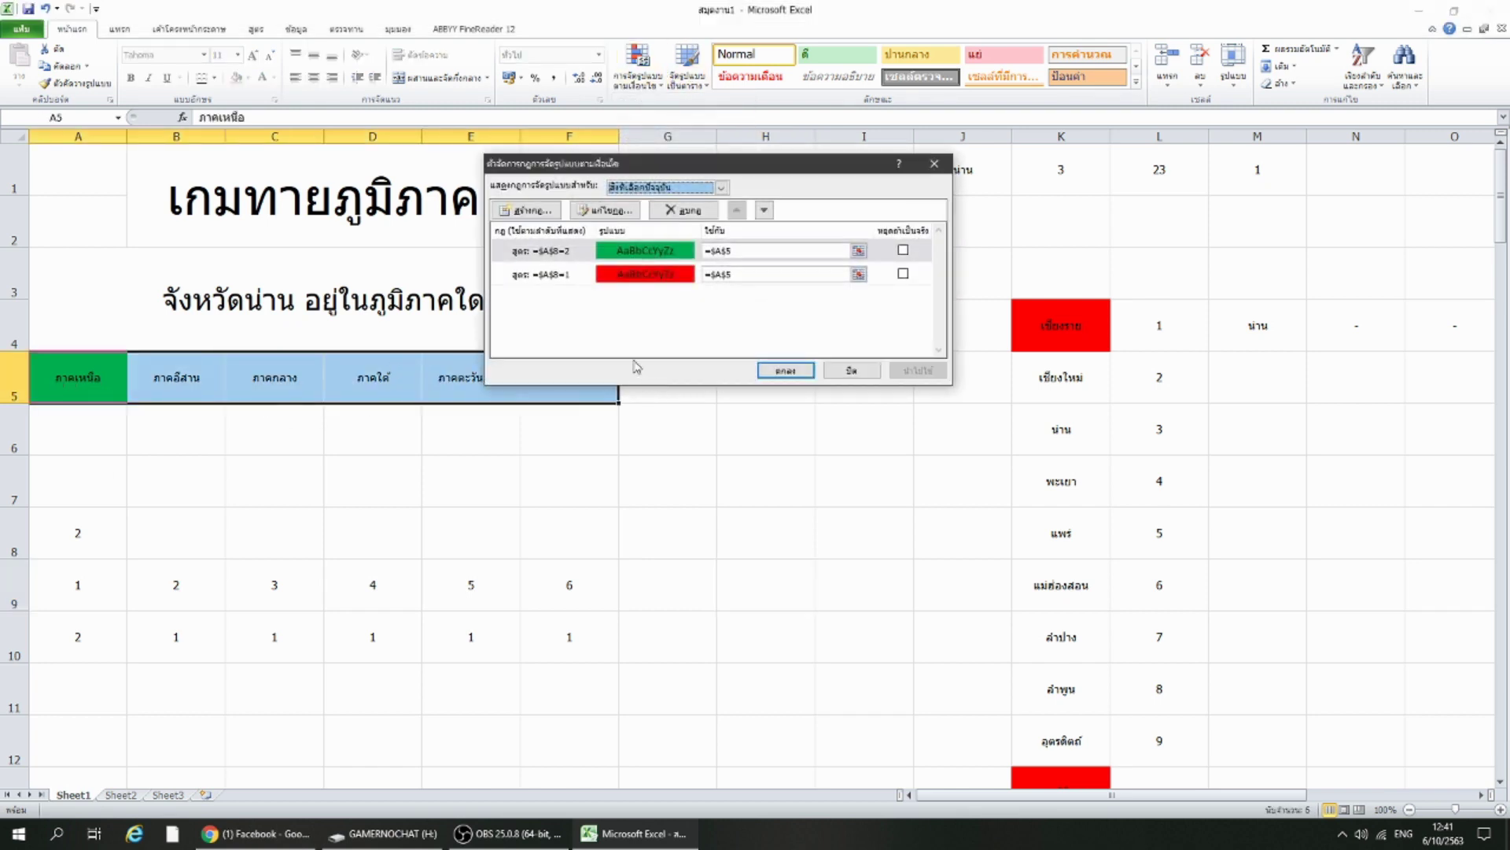
left_click(560, 259)
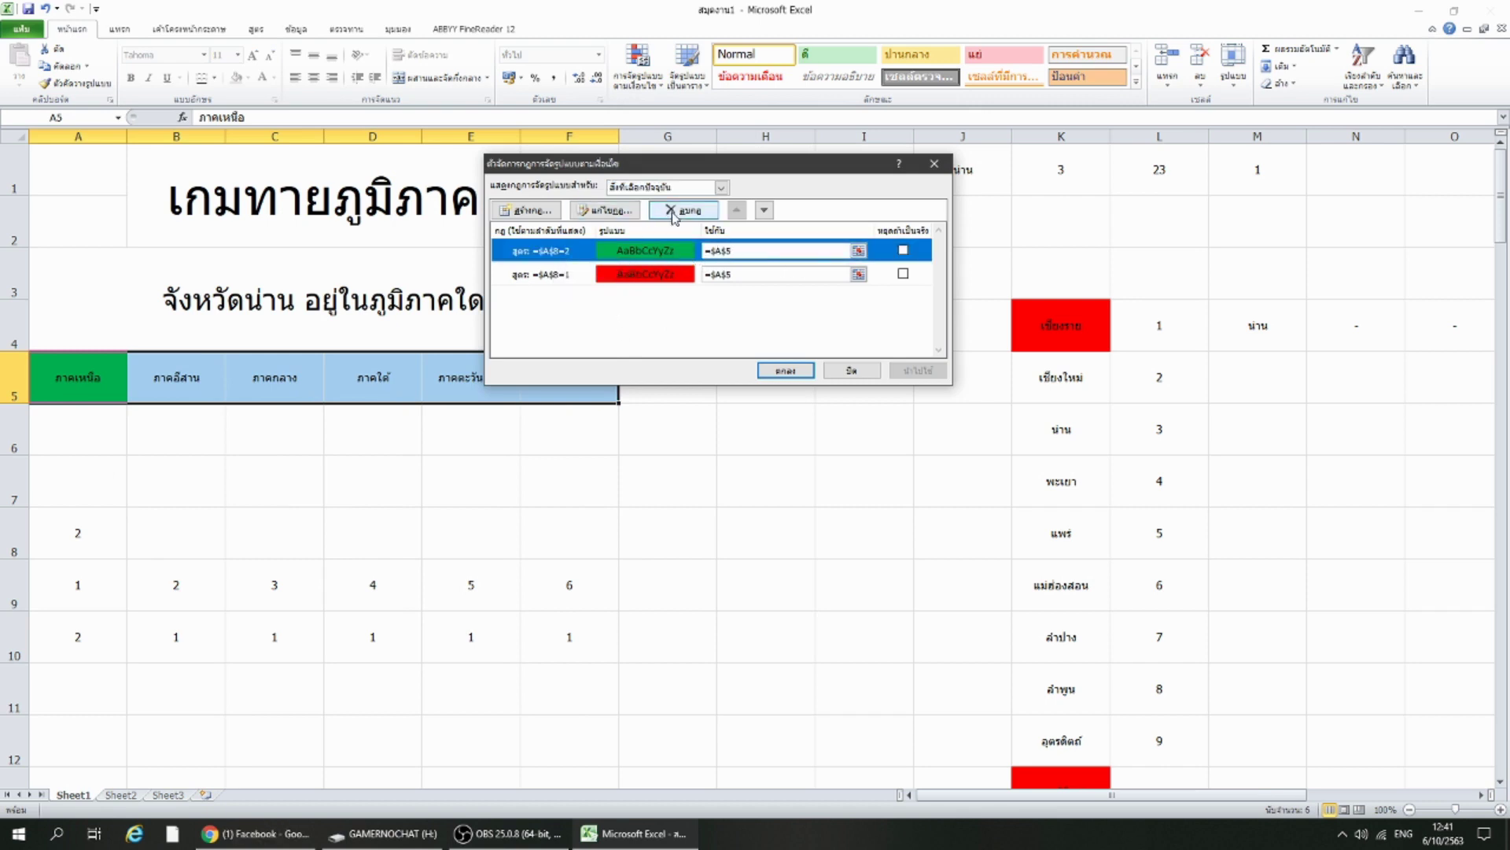
left_click(683, 210)
left_click(683, 210)
left_click(773, 369)
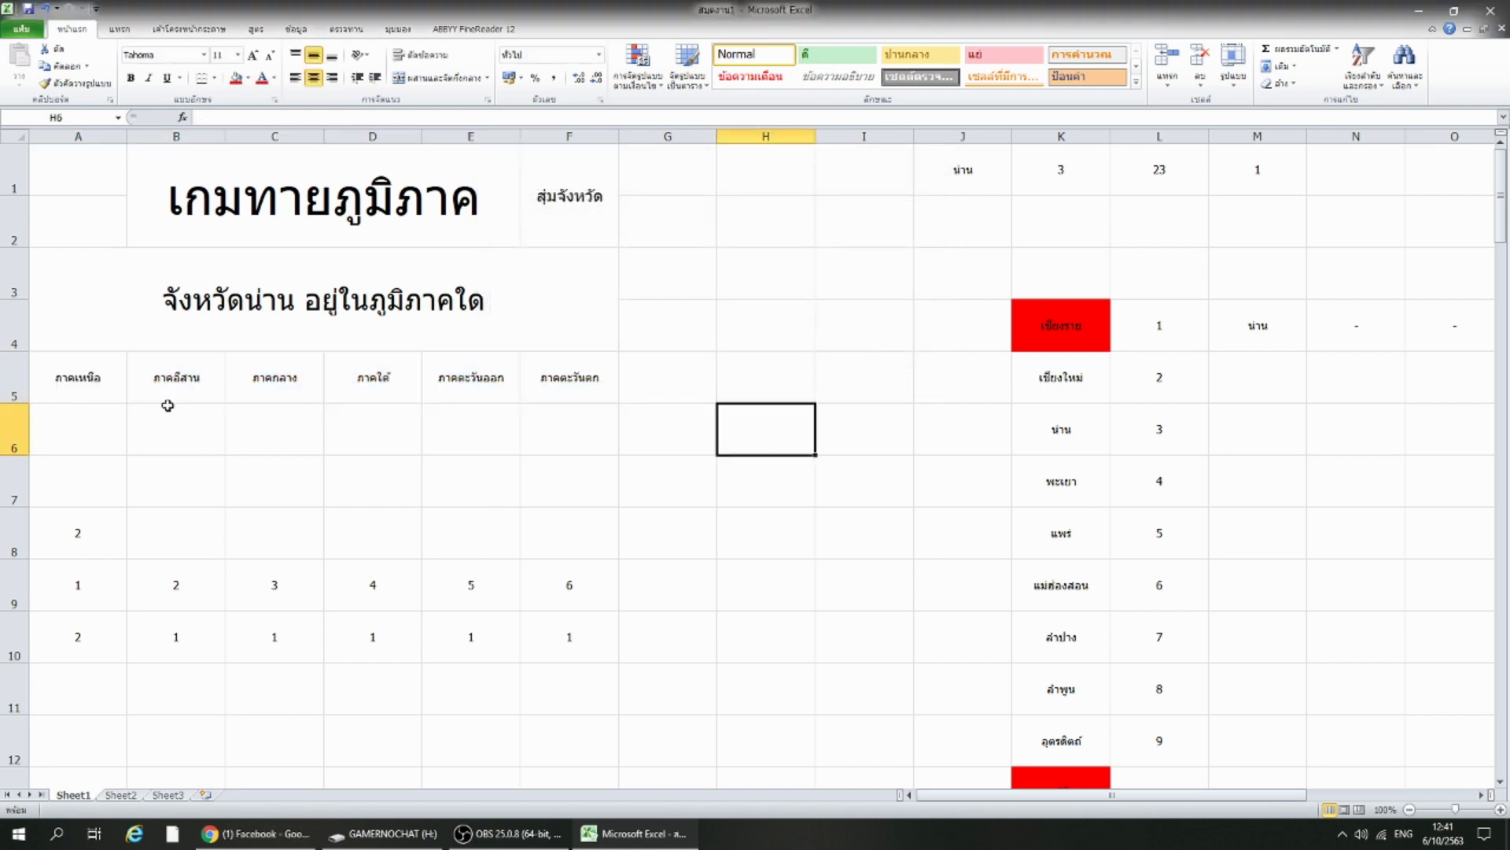
Give headings A5:F5 a red-fill conditional rule using the formula =A$8=1.
left_click(640, 87)
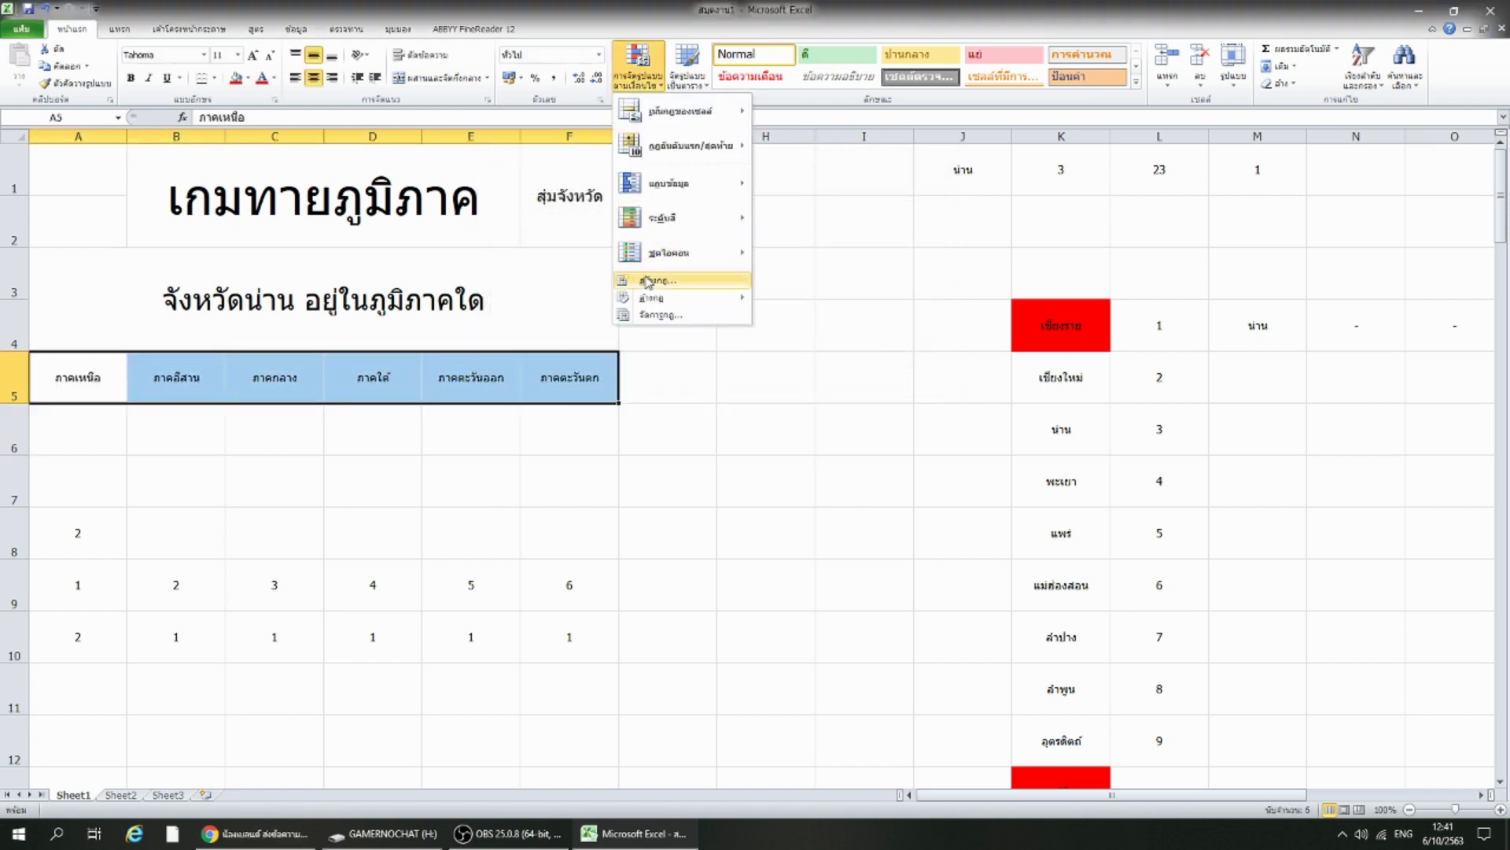
left_click(650, 281)
left_click(645, 232)
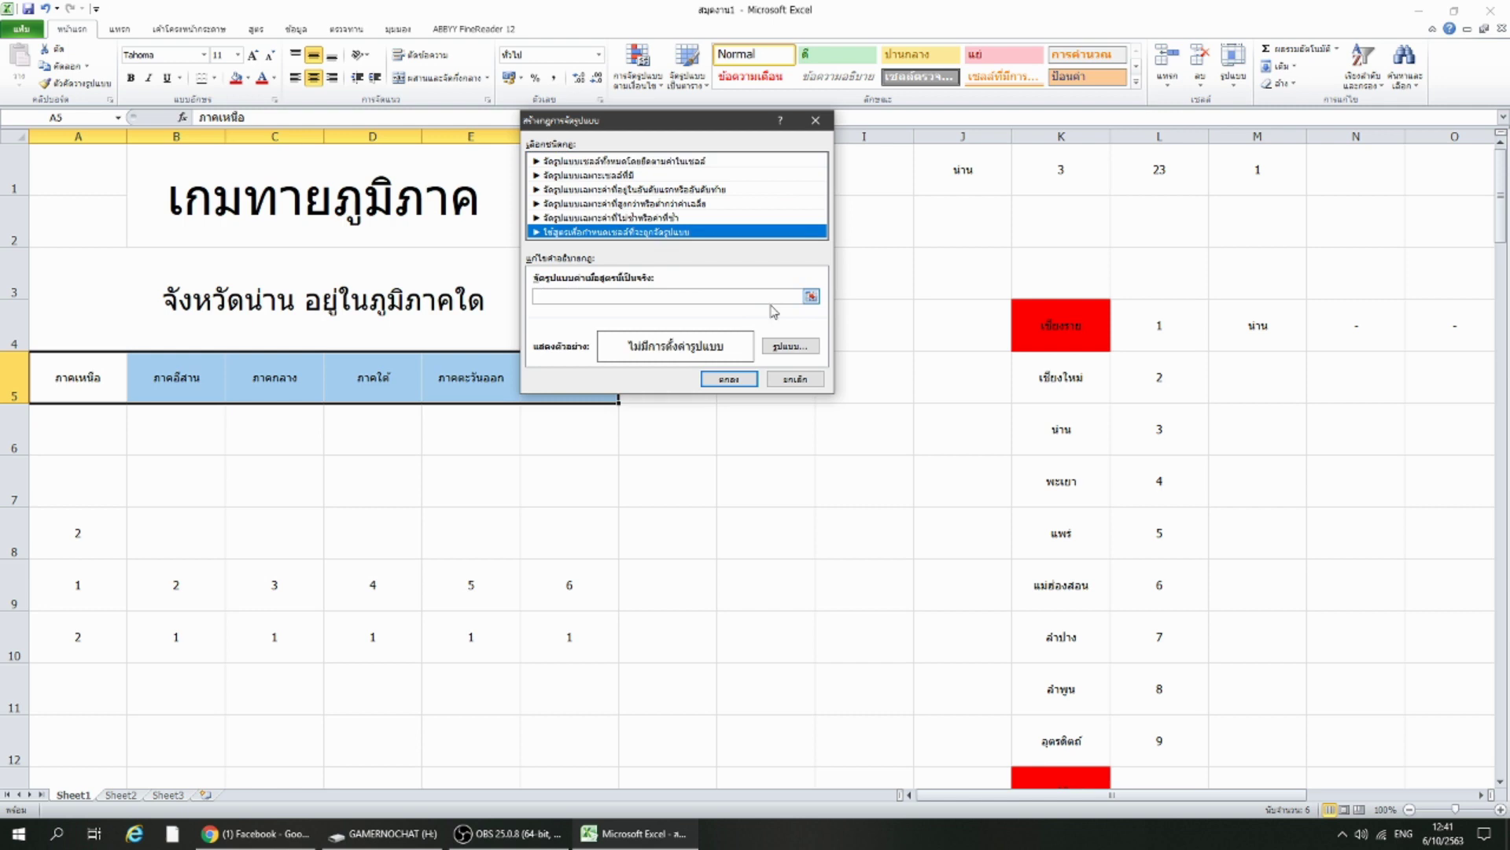
left_click(811, 296)
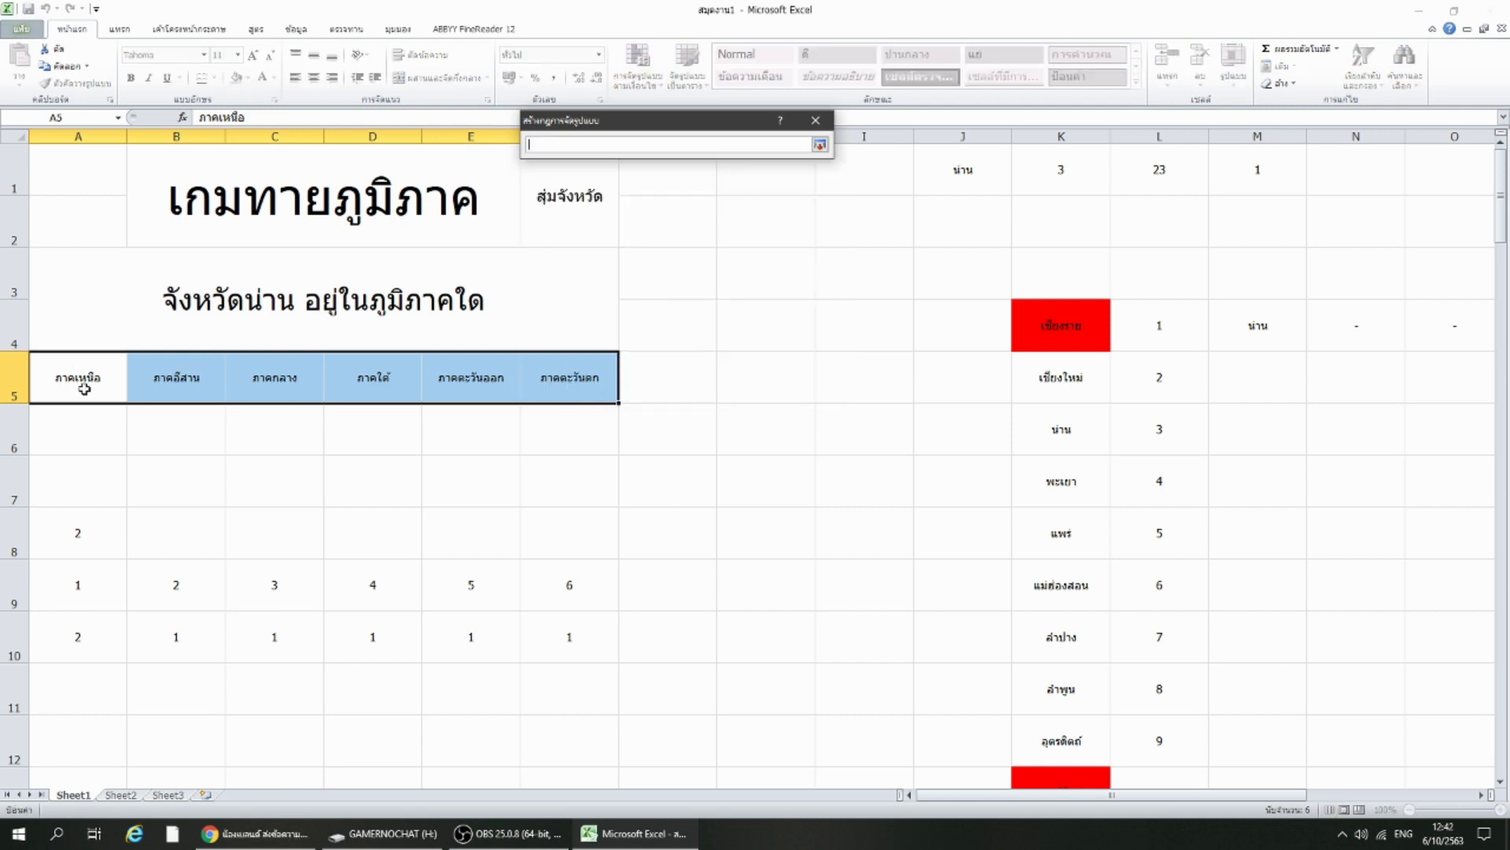
left_click(81, 534)
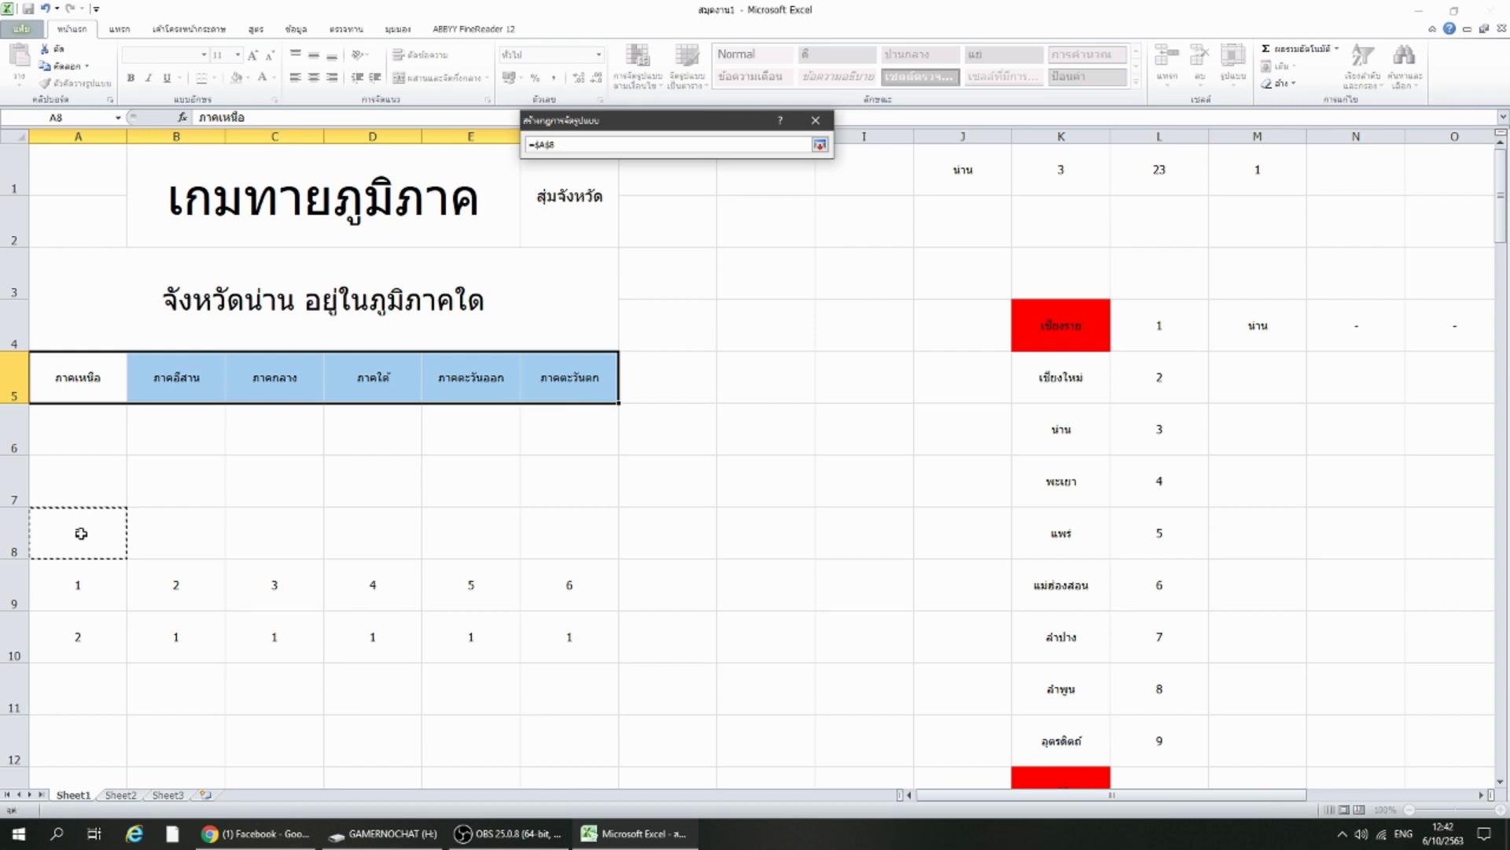
type("=1")
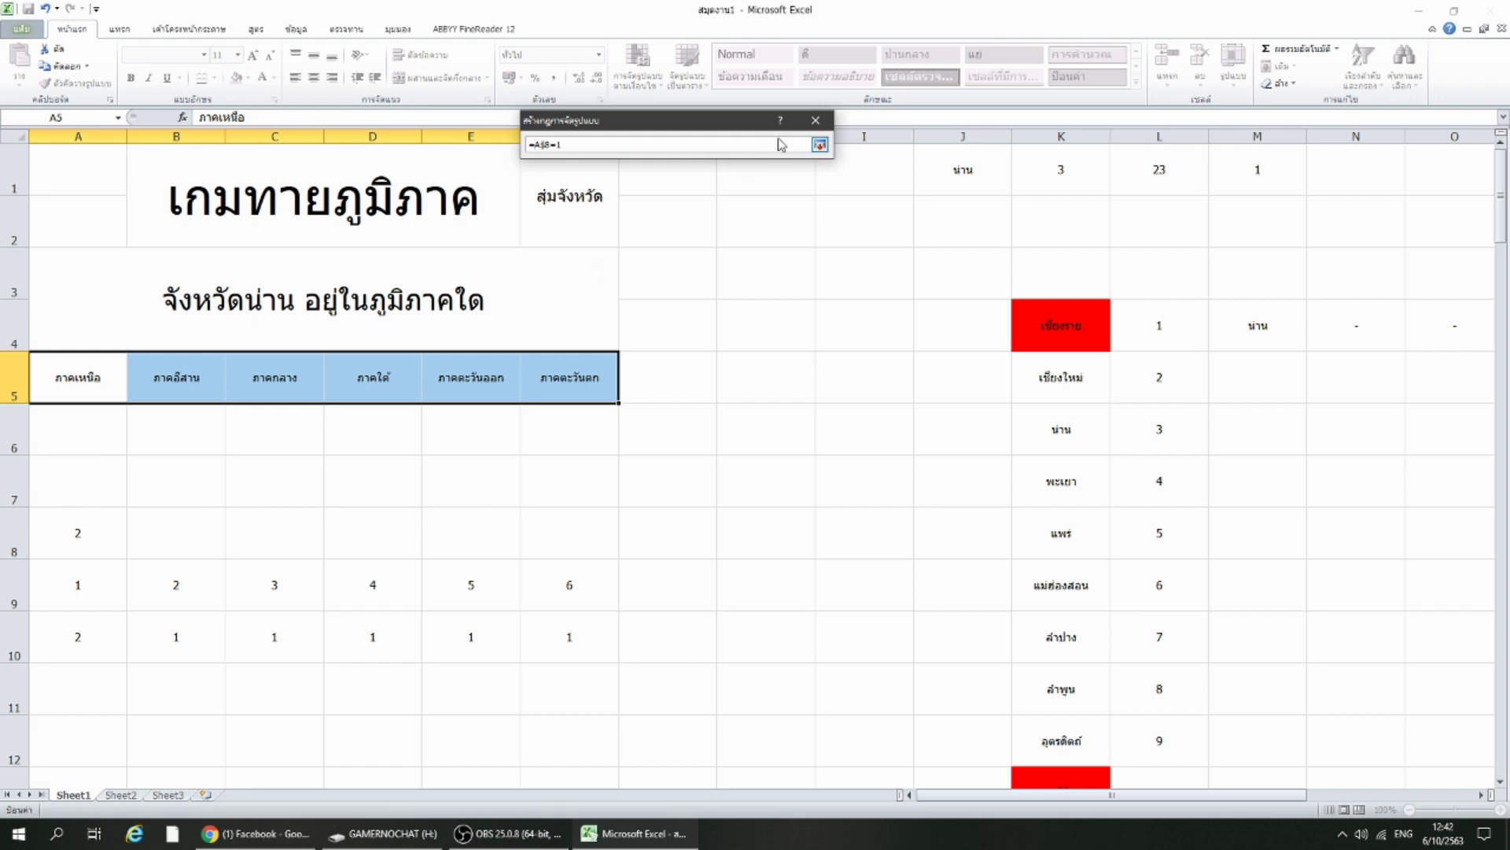
left_click(819, 145)
left_click(789, 344)
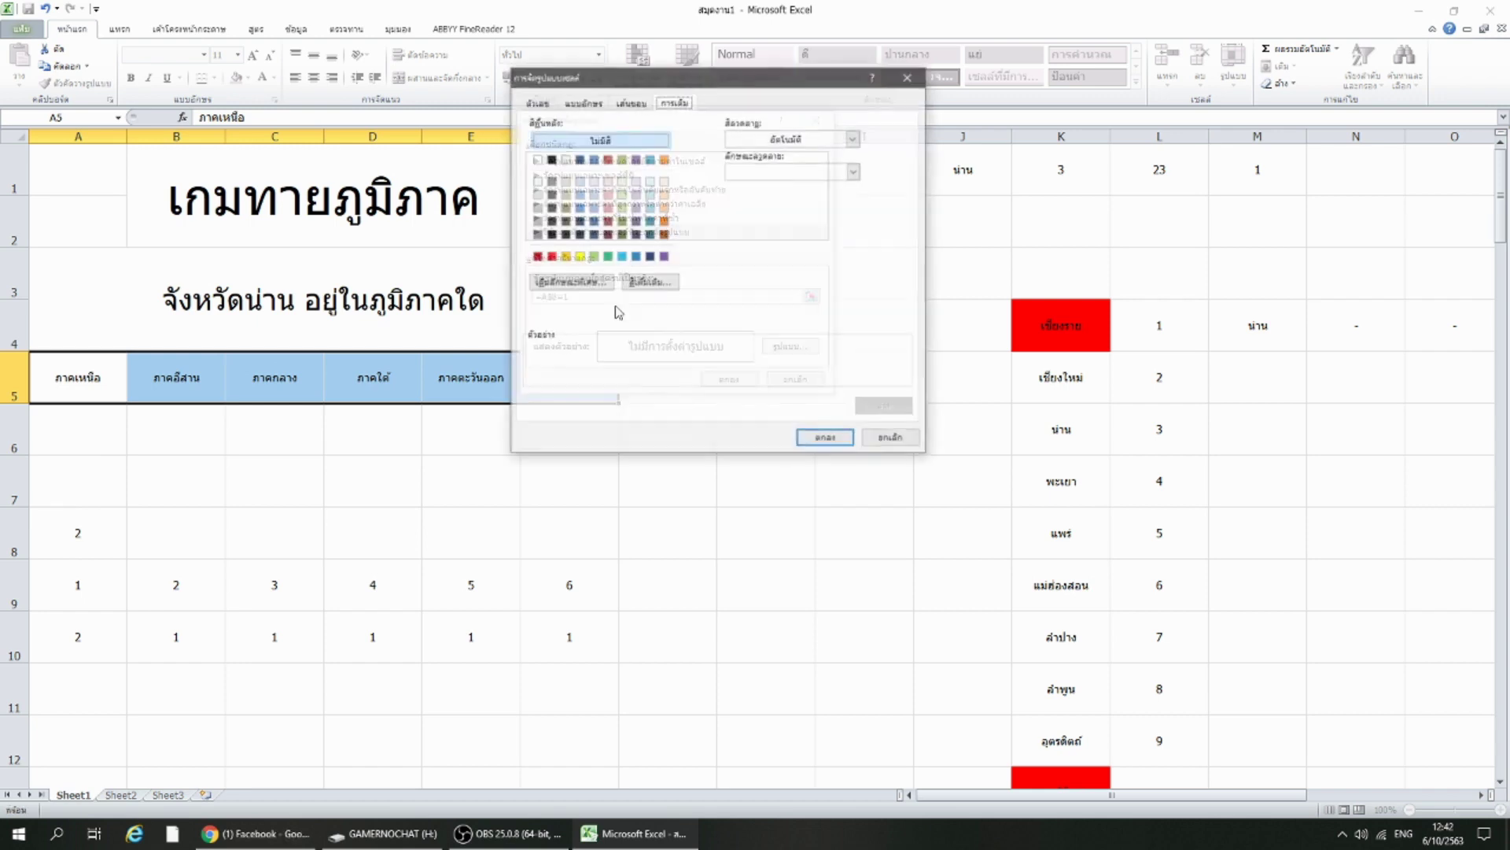
left_click(550, 256)
left_click(805, 433)
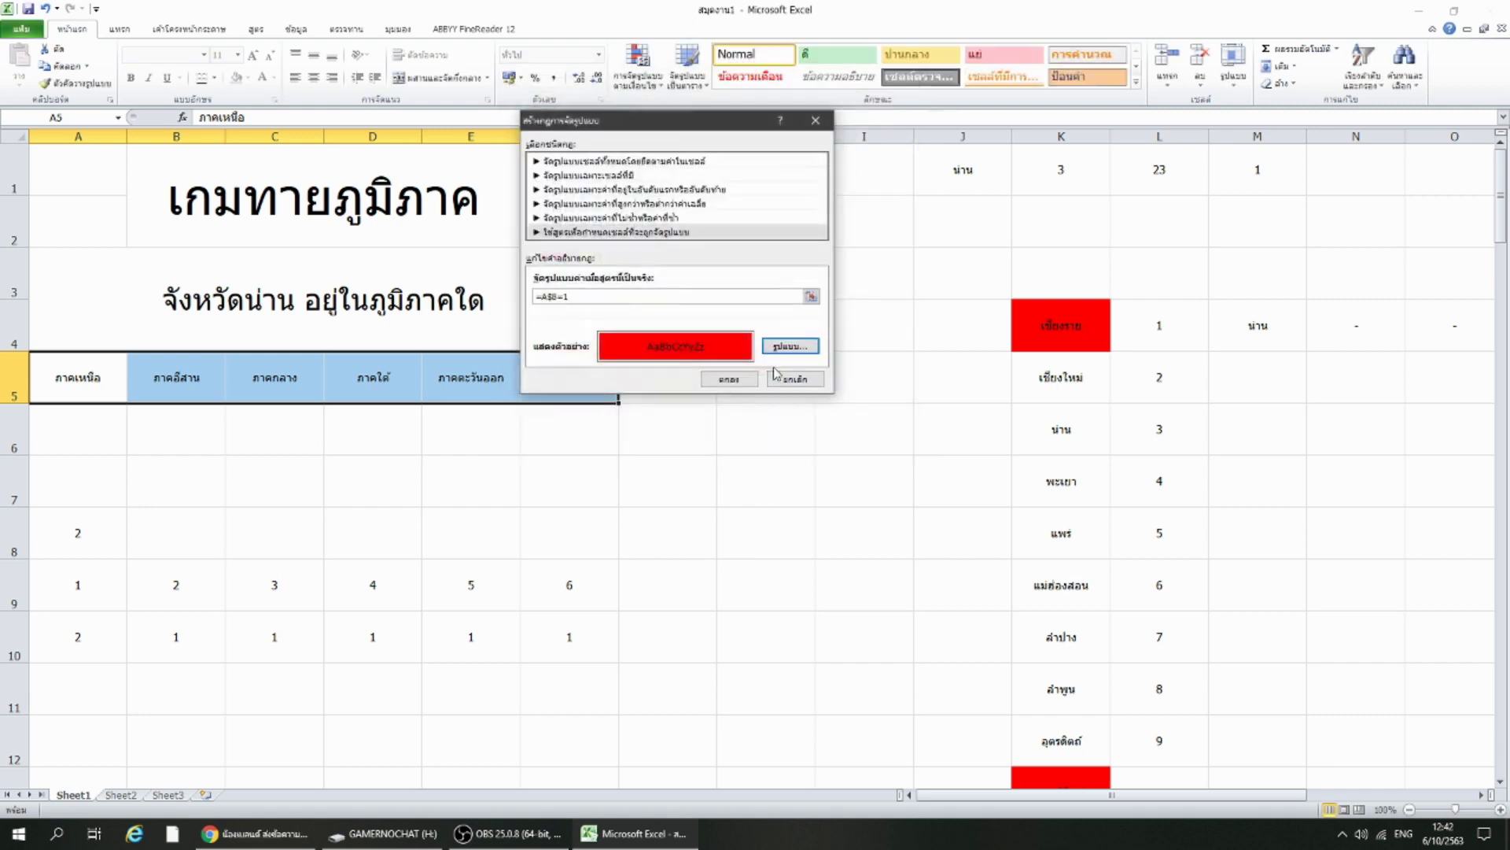
left_click(743, 374)
left_click_drag(78, 646, 593, 624)
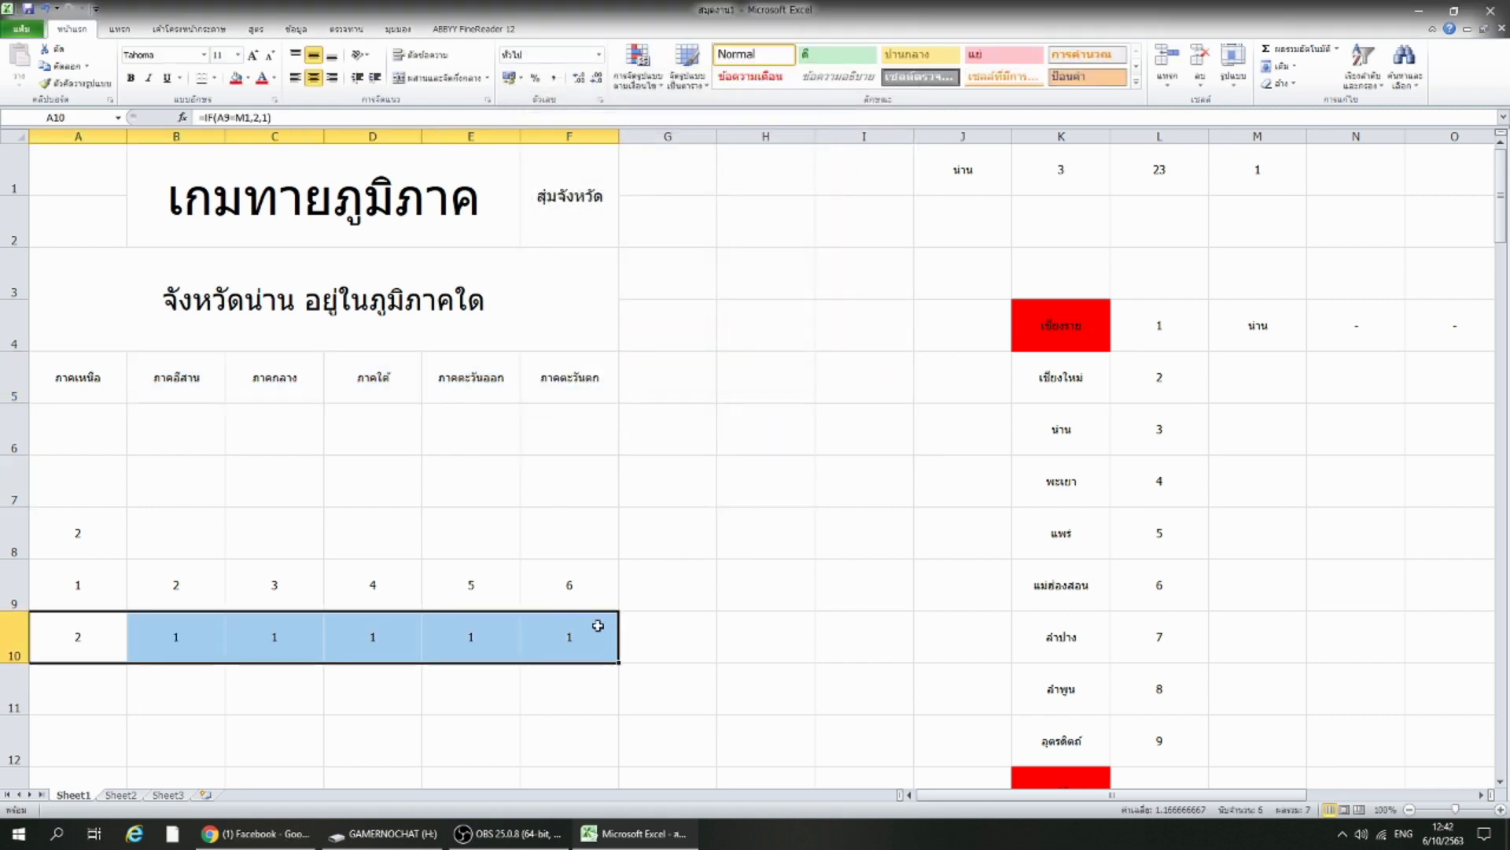
Paste row 10's values into row 8, then enter 2 in each of B8 through F8.
key("ctrl+c")
right_click(86, 535)
left_click(144, 602)
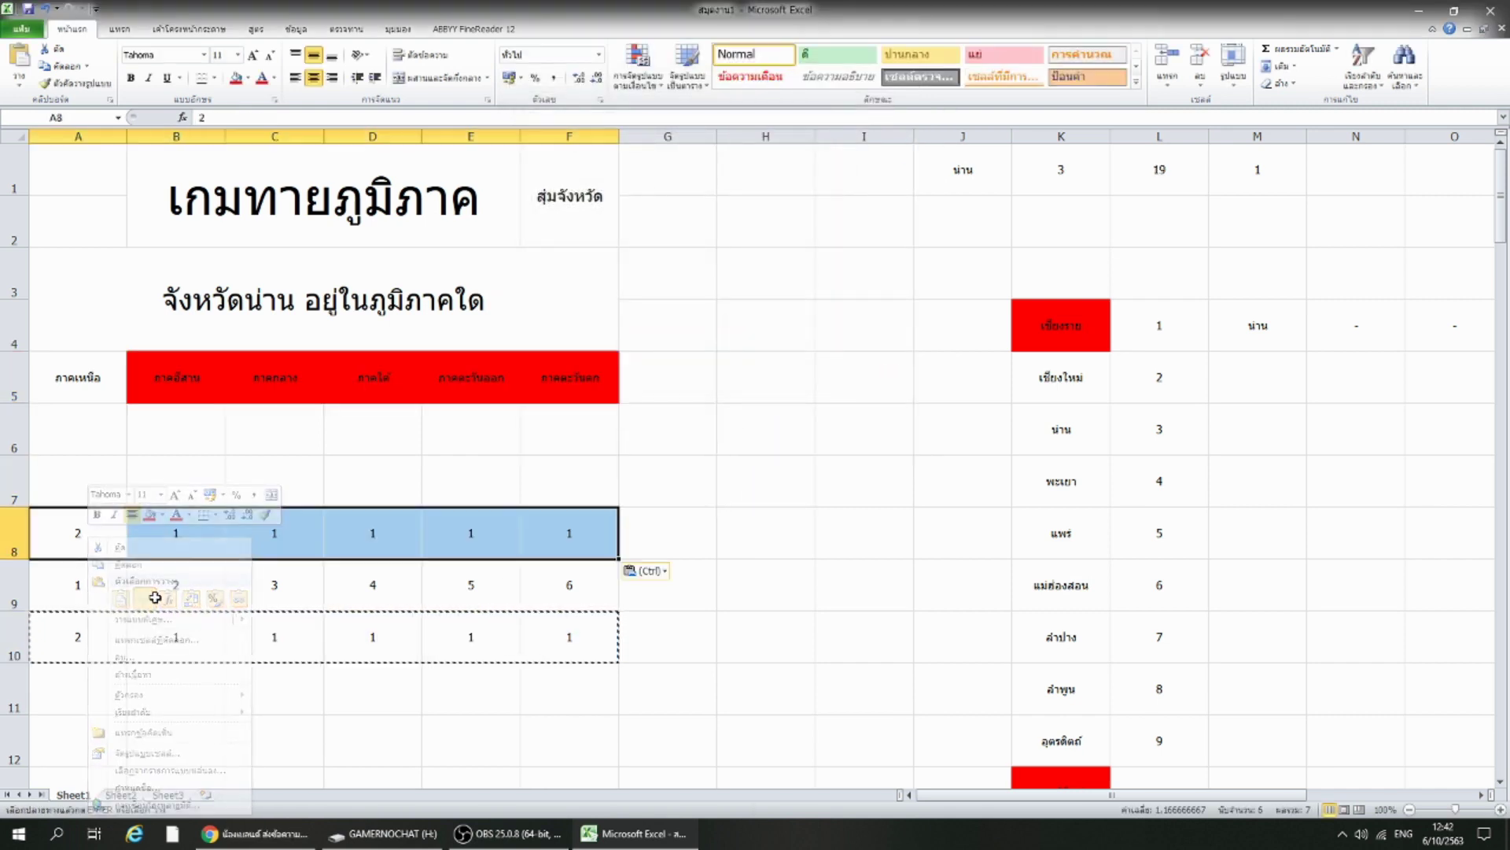
left_click(773, 476)
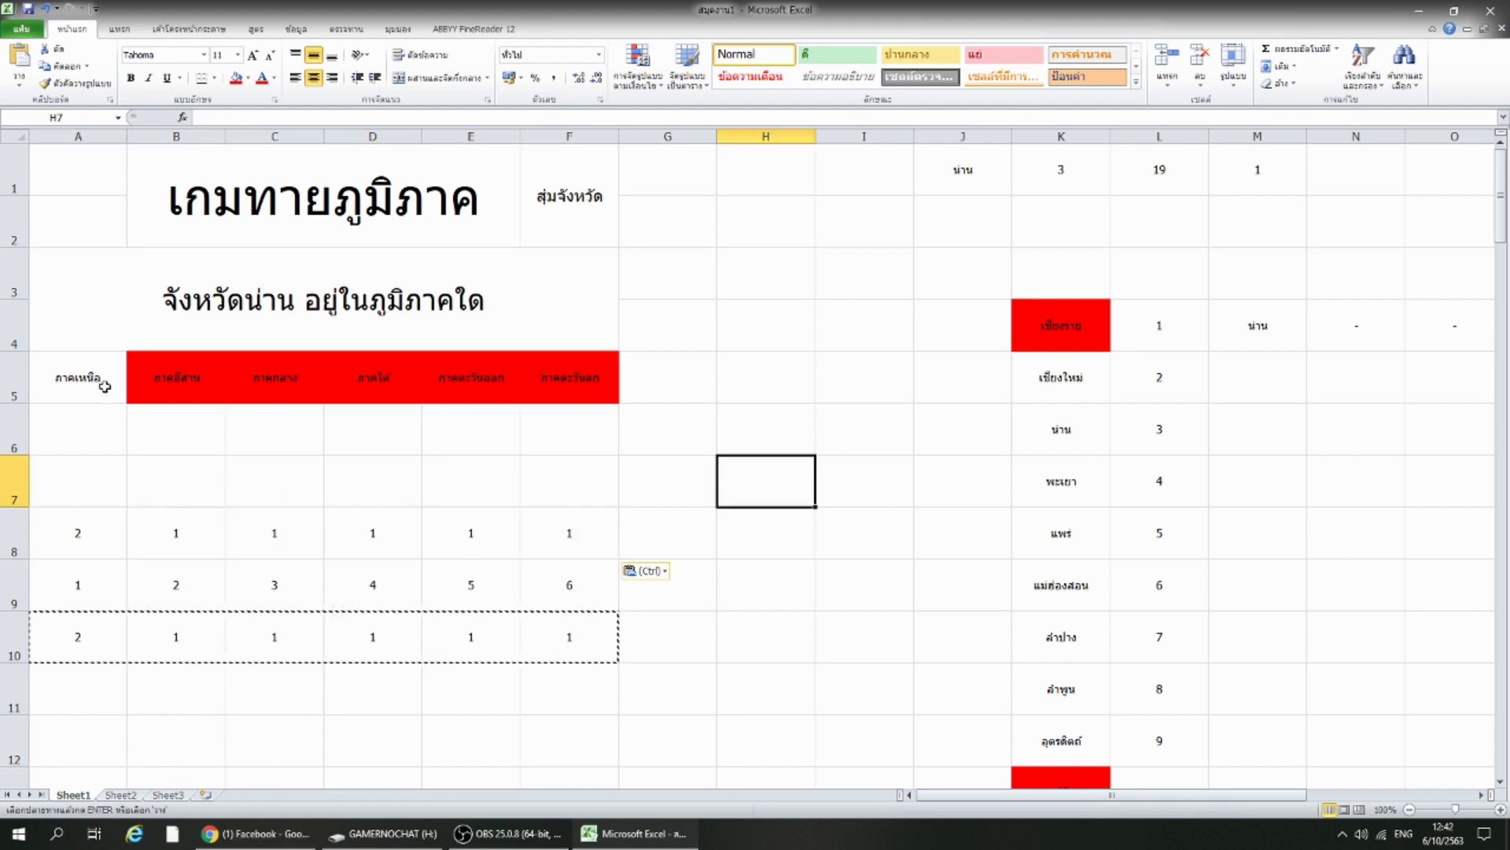
left_click(159, 537)
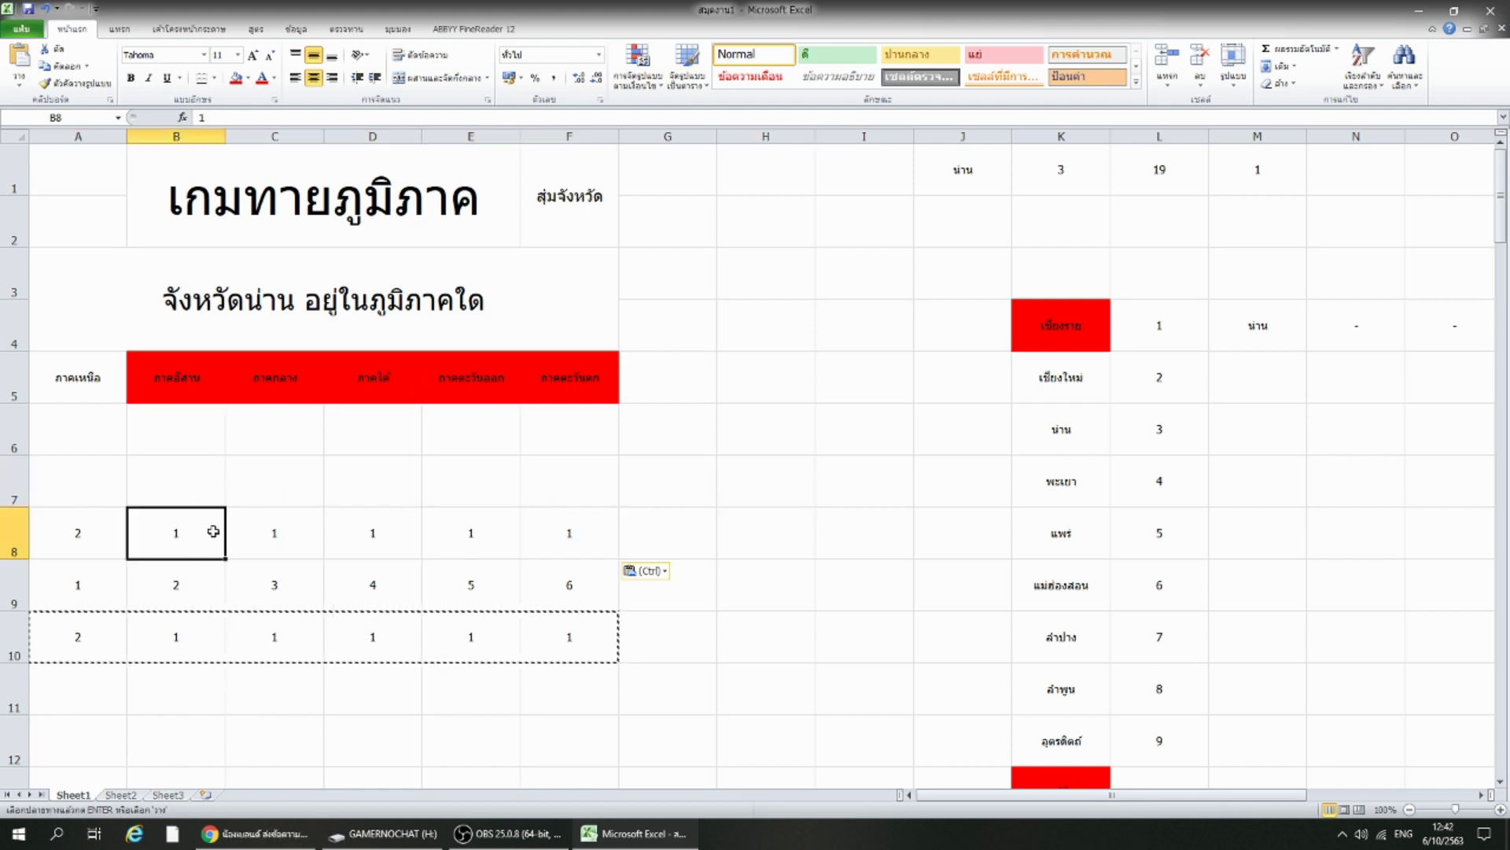
type("2")
key("Tab")
type("2\t2\t")
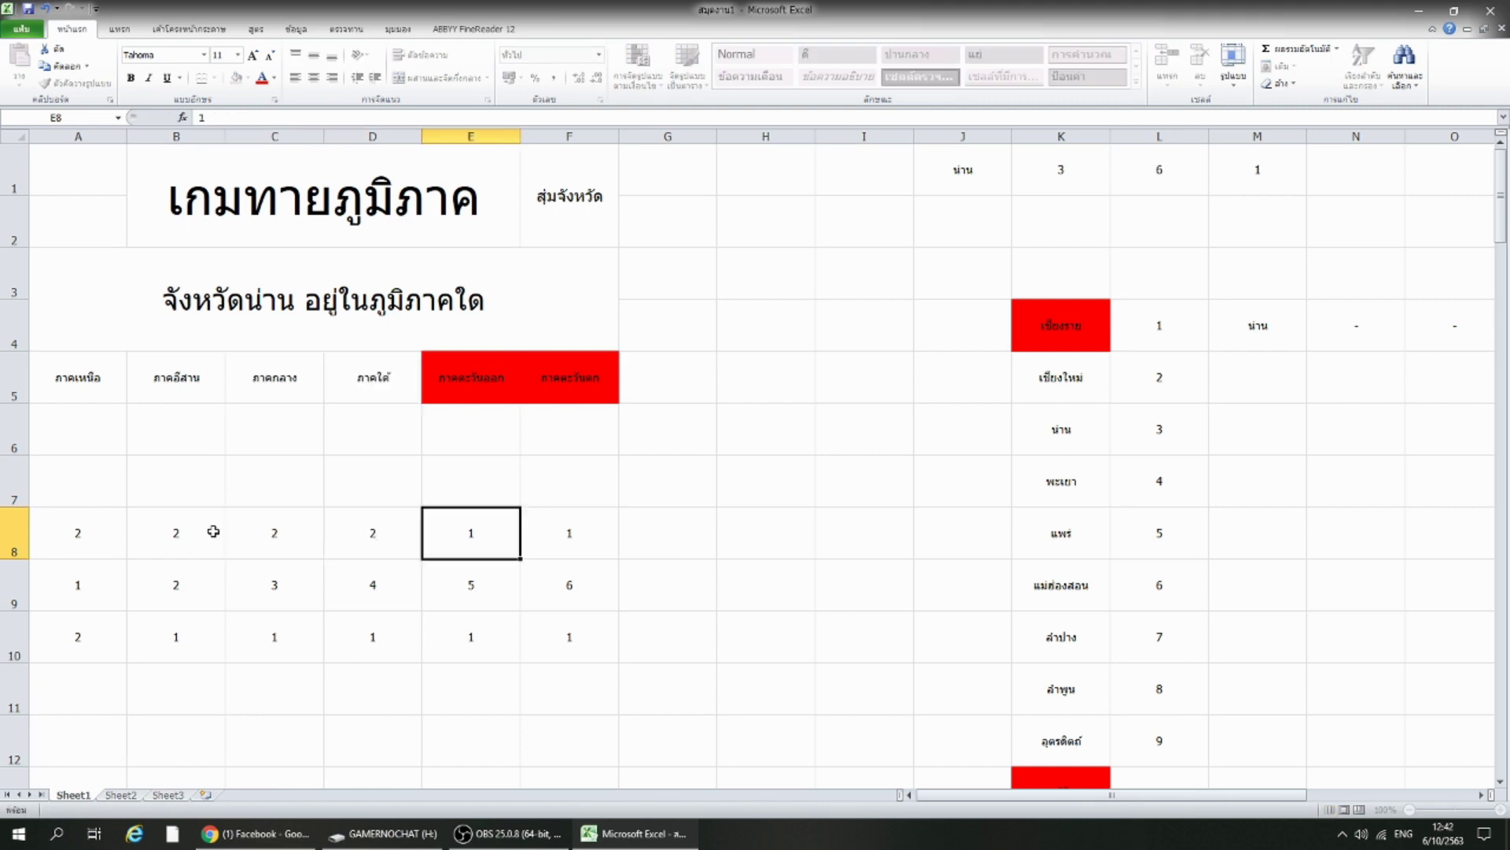
type("2\t2")
key("Tab")
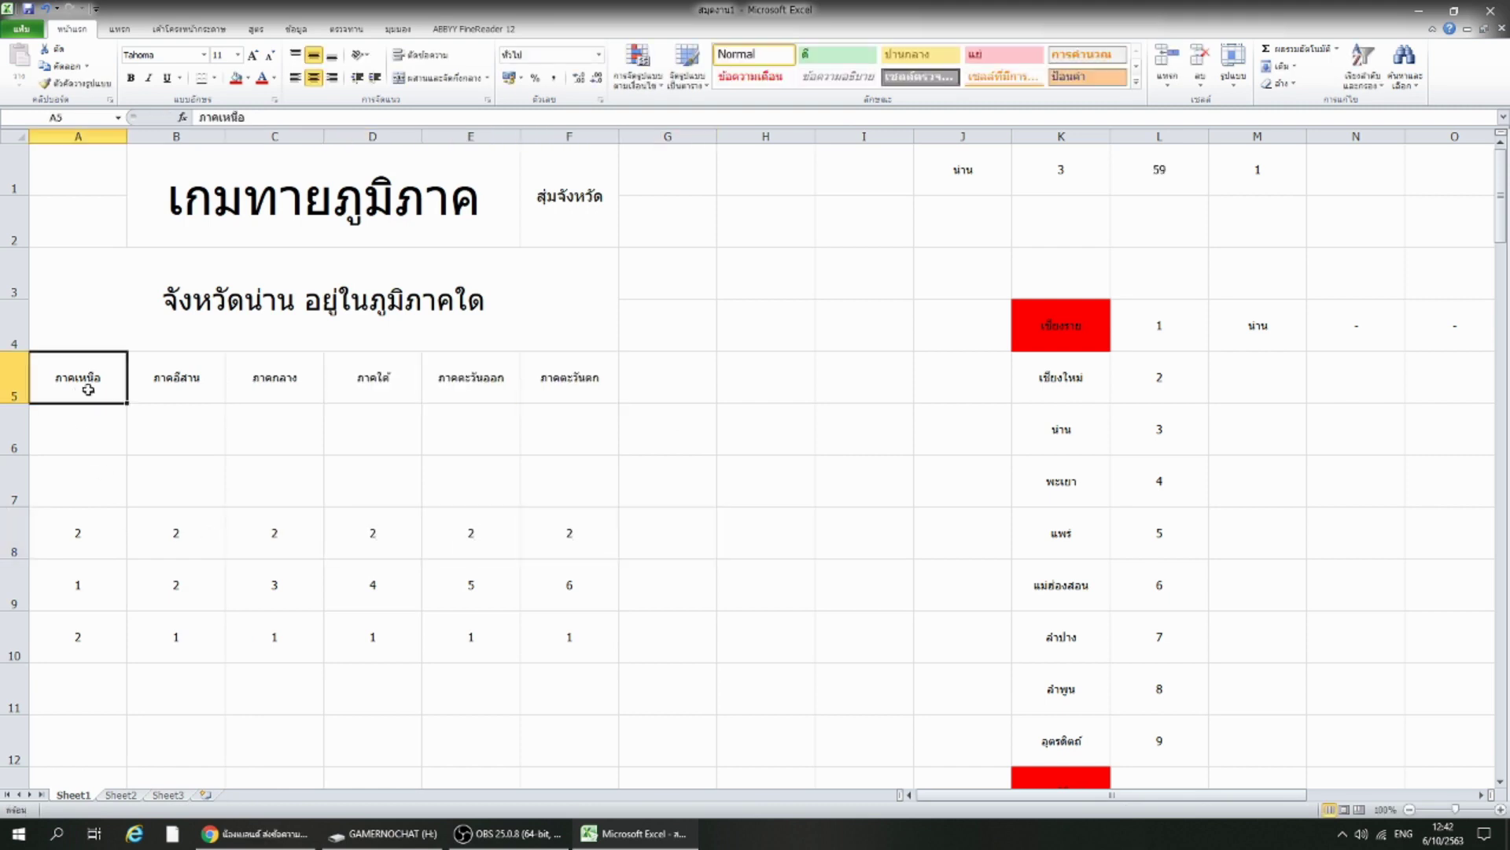
Add a formula rule =A$8=2 to headers A5:F5 that fills them green.
left_click_drag(83, 381, 598, 379)
left_click(637, 66)
left_click(650, 281)
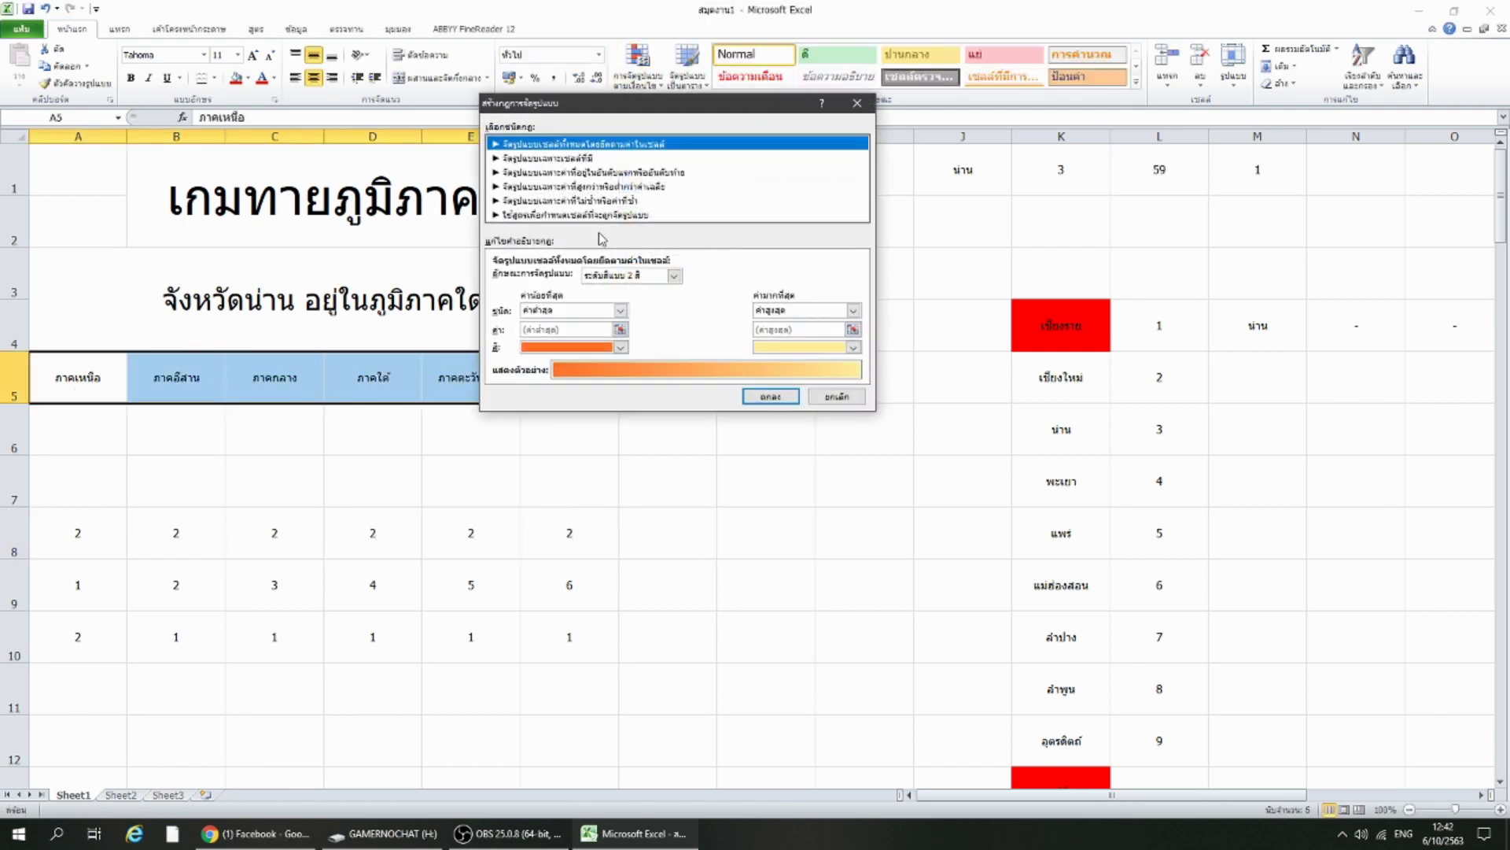
left_click(600, 213)
left_click(769, 277)
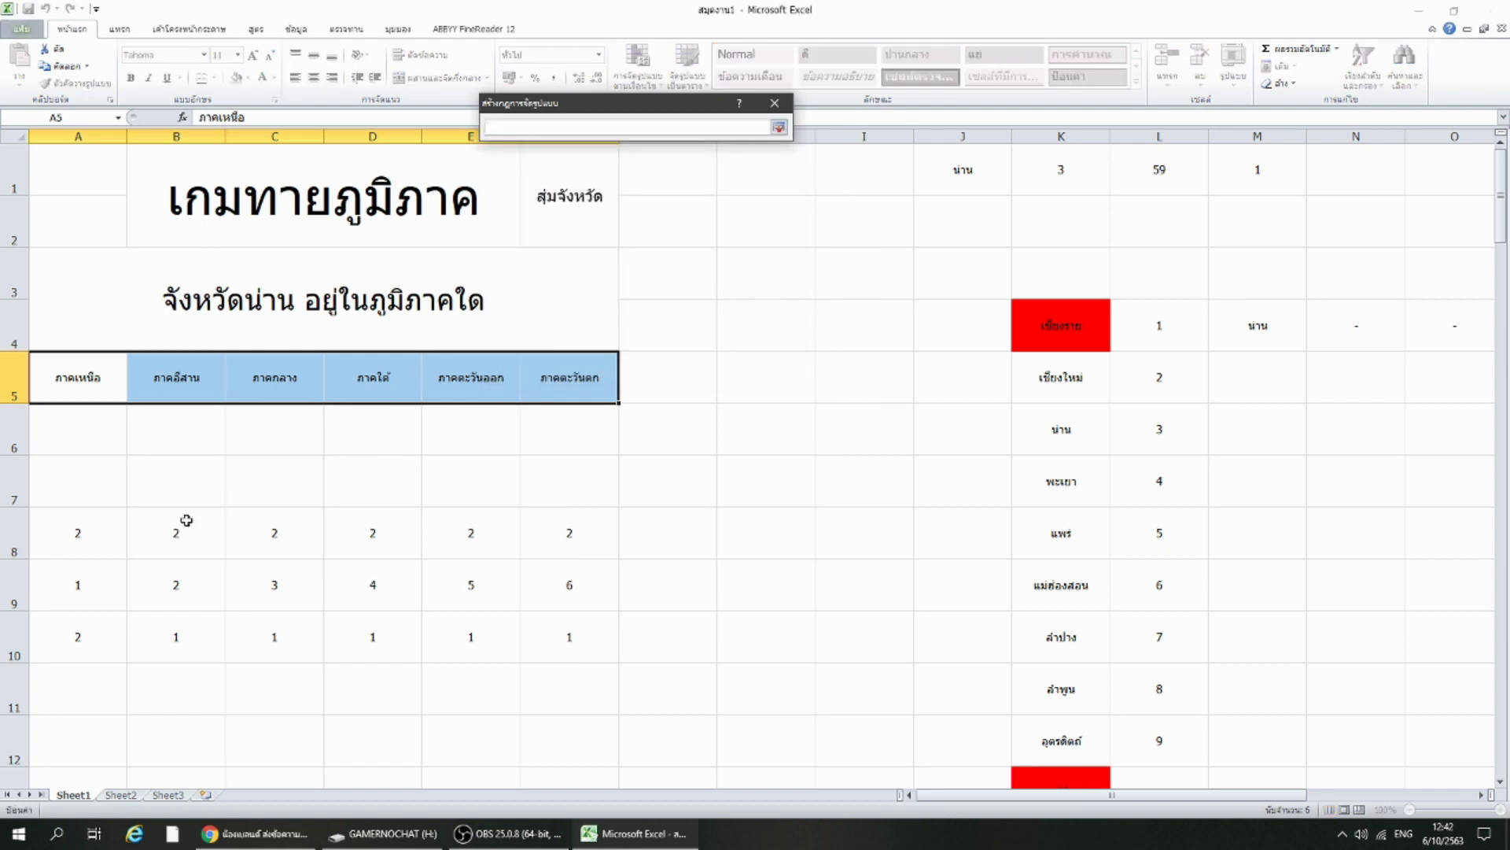
left_click(79, 537)
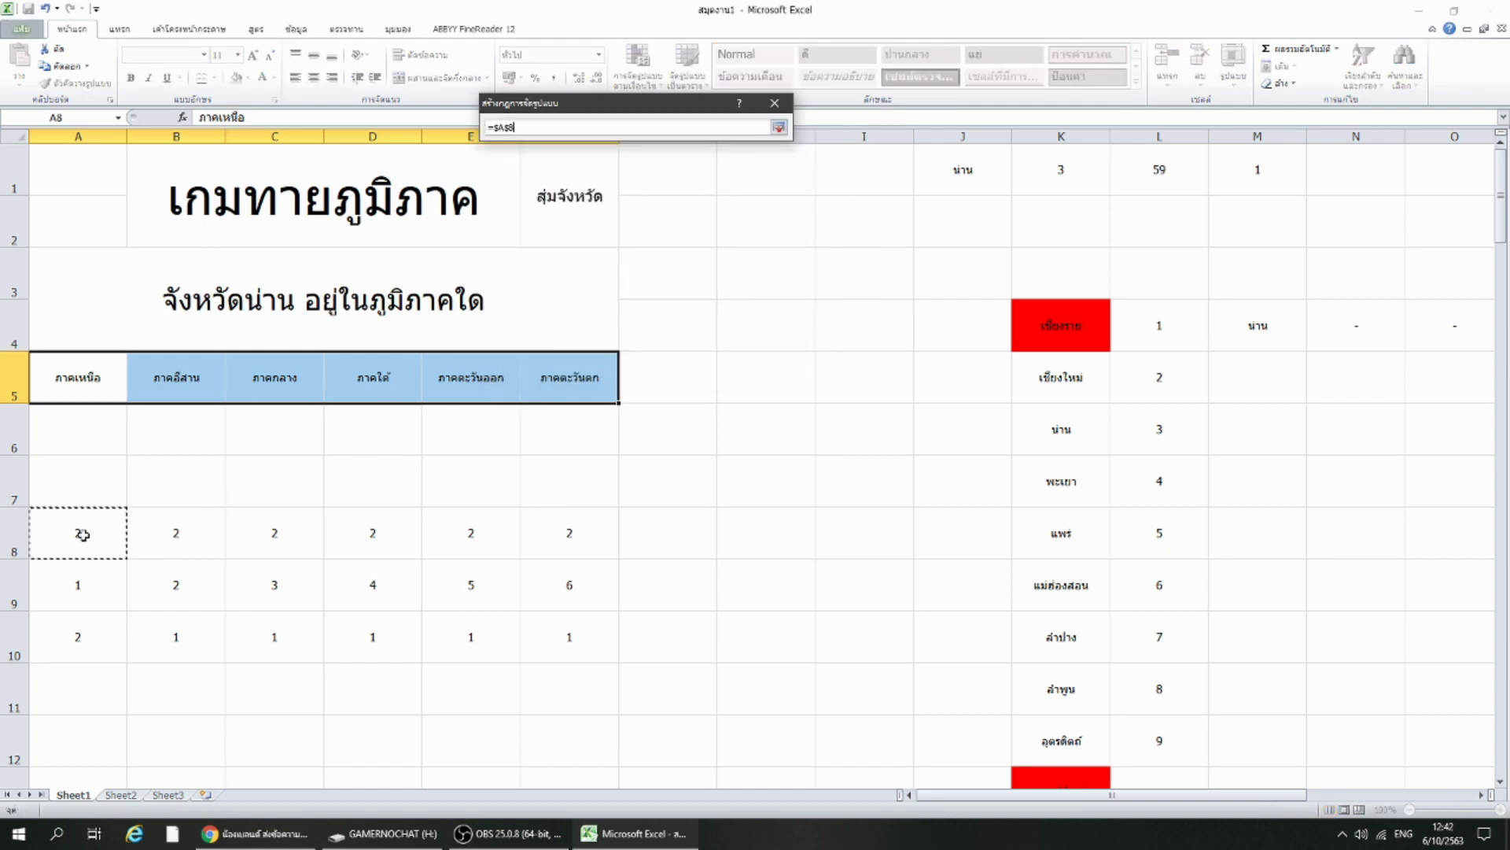
left_click(498, 126)
key("F4")
type("=2")
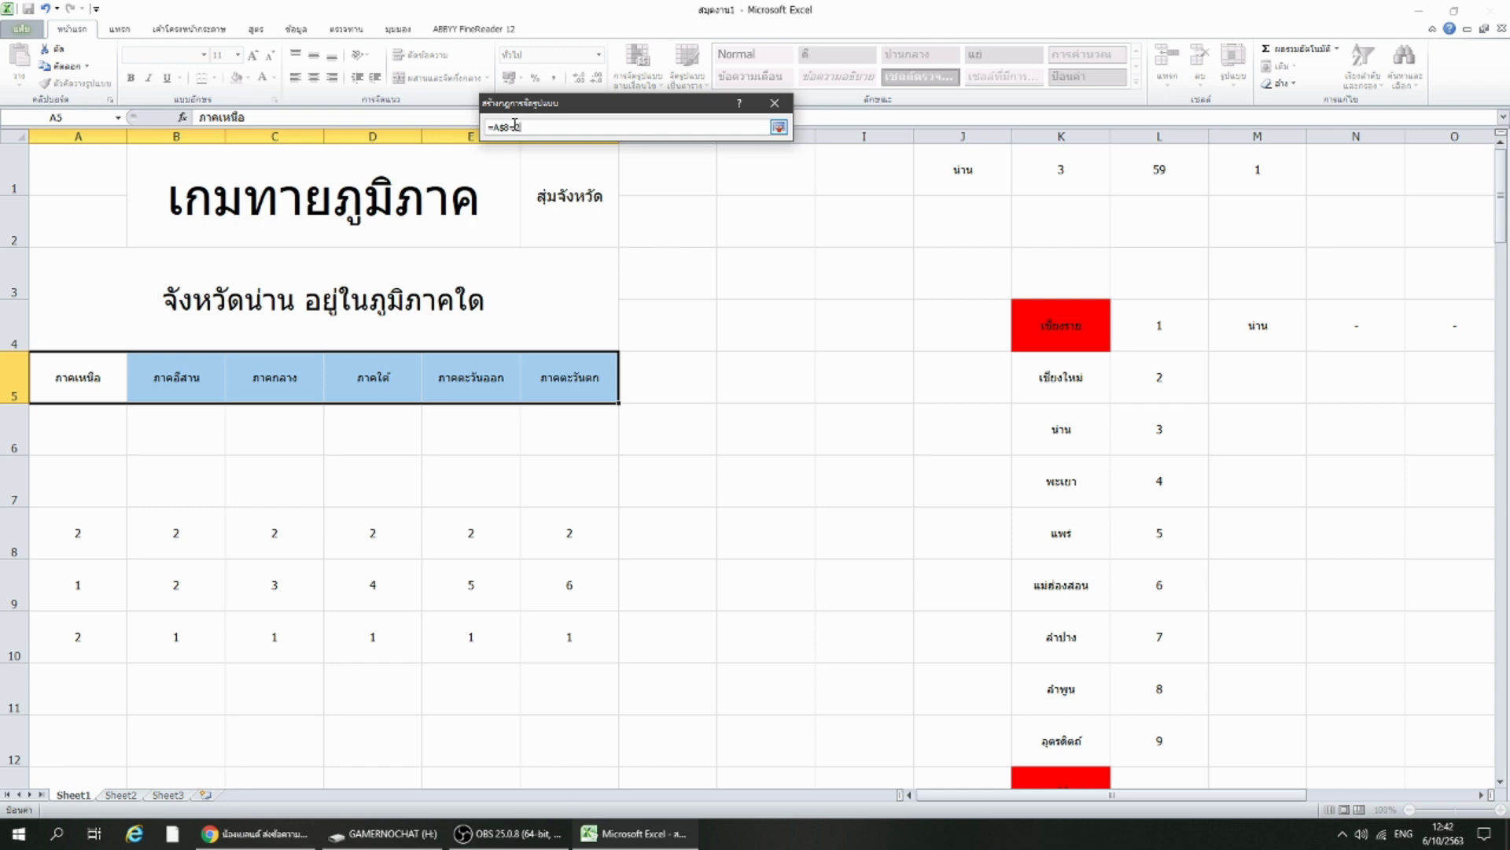
key("Return")
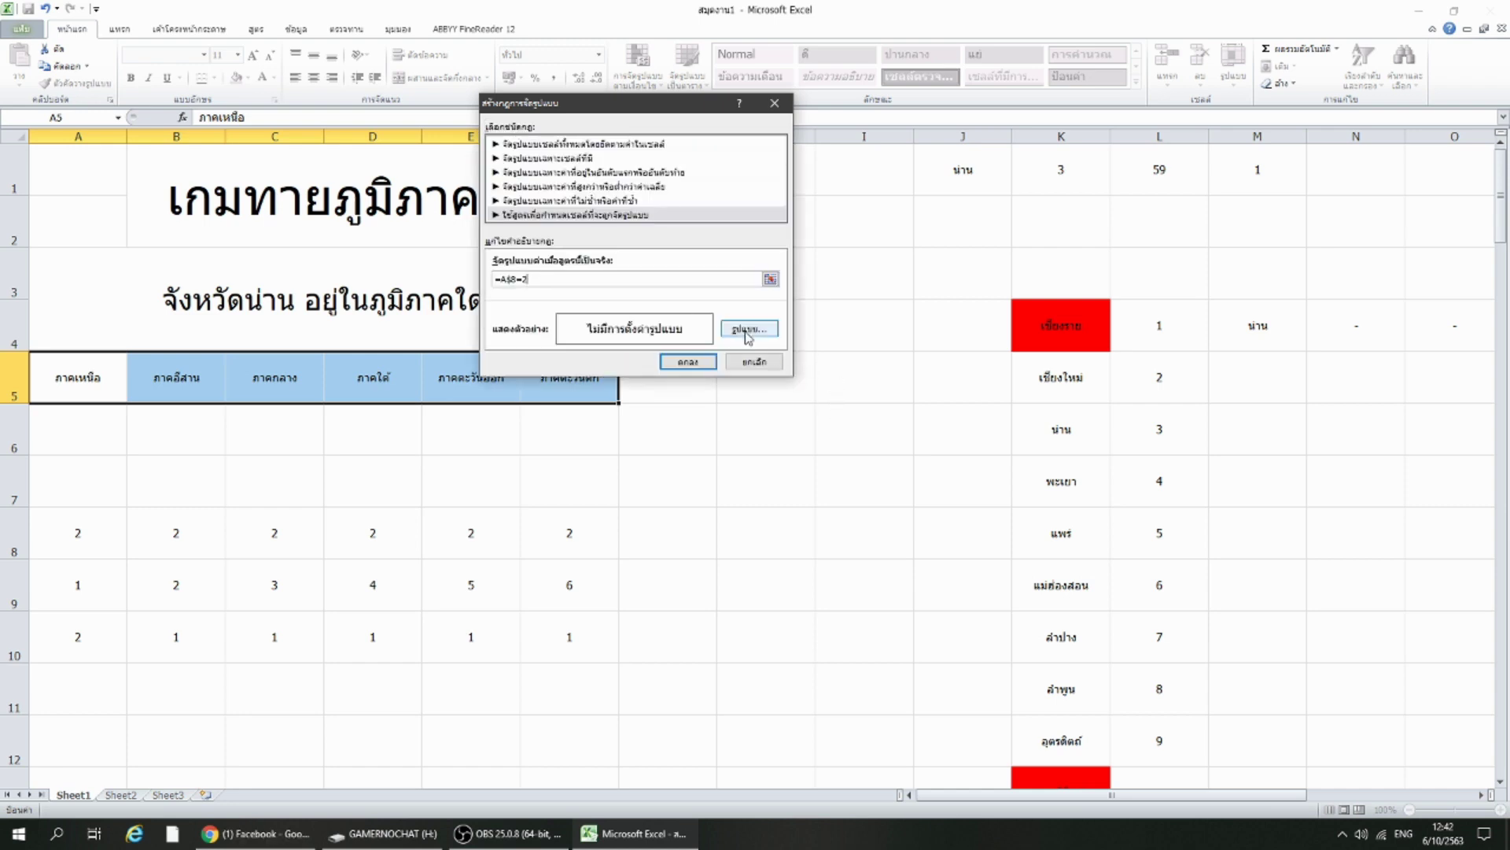
left_click(750, 328)
left_click(566, 239)
left_click(785, 421)
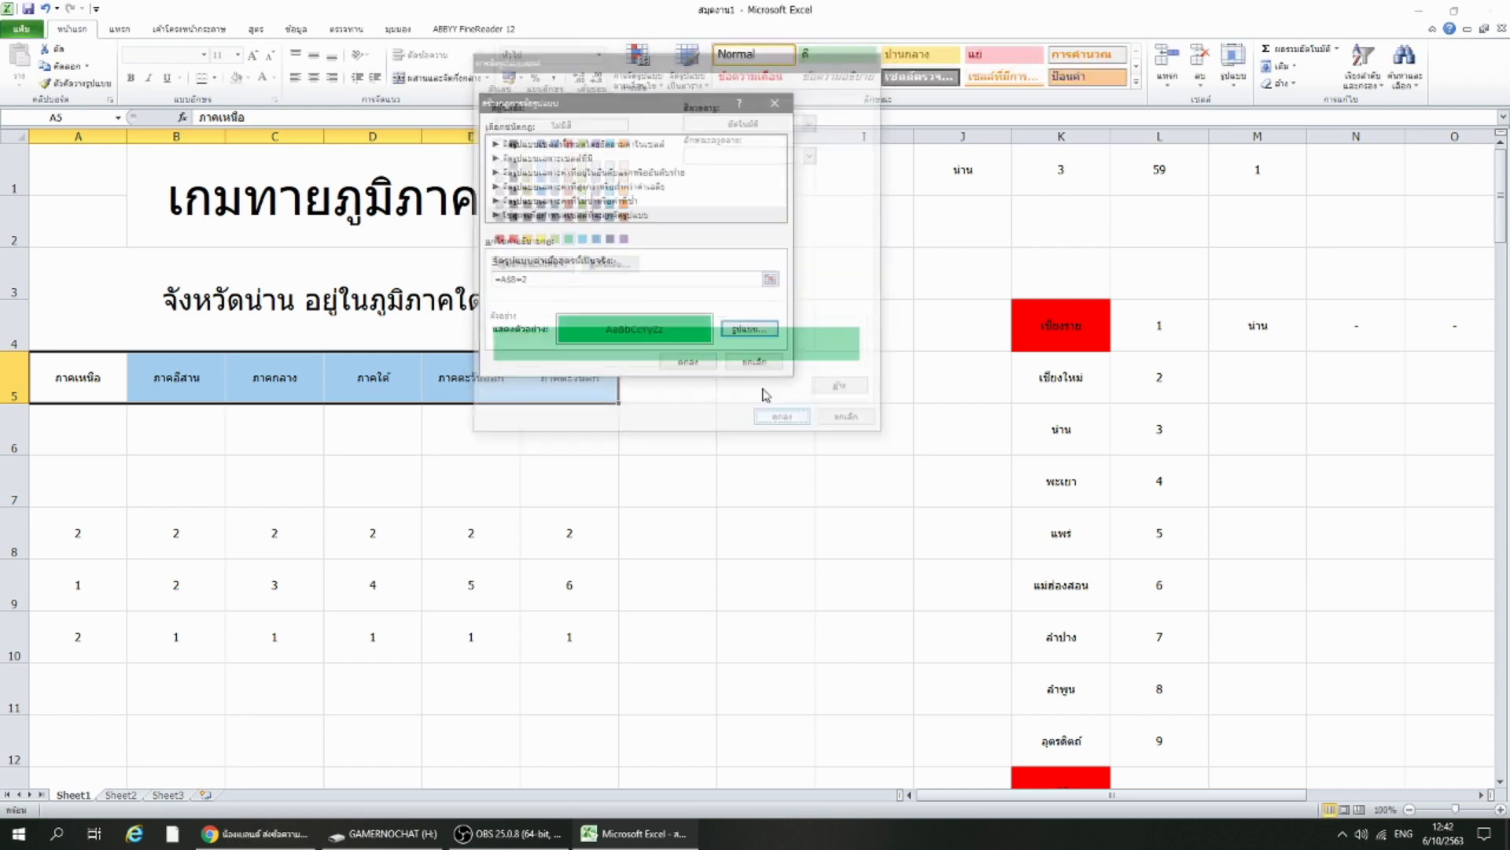
left_click(693, 359)
left_click(762, 435)
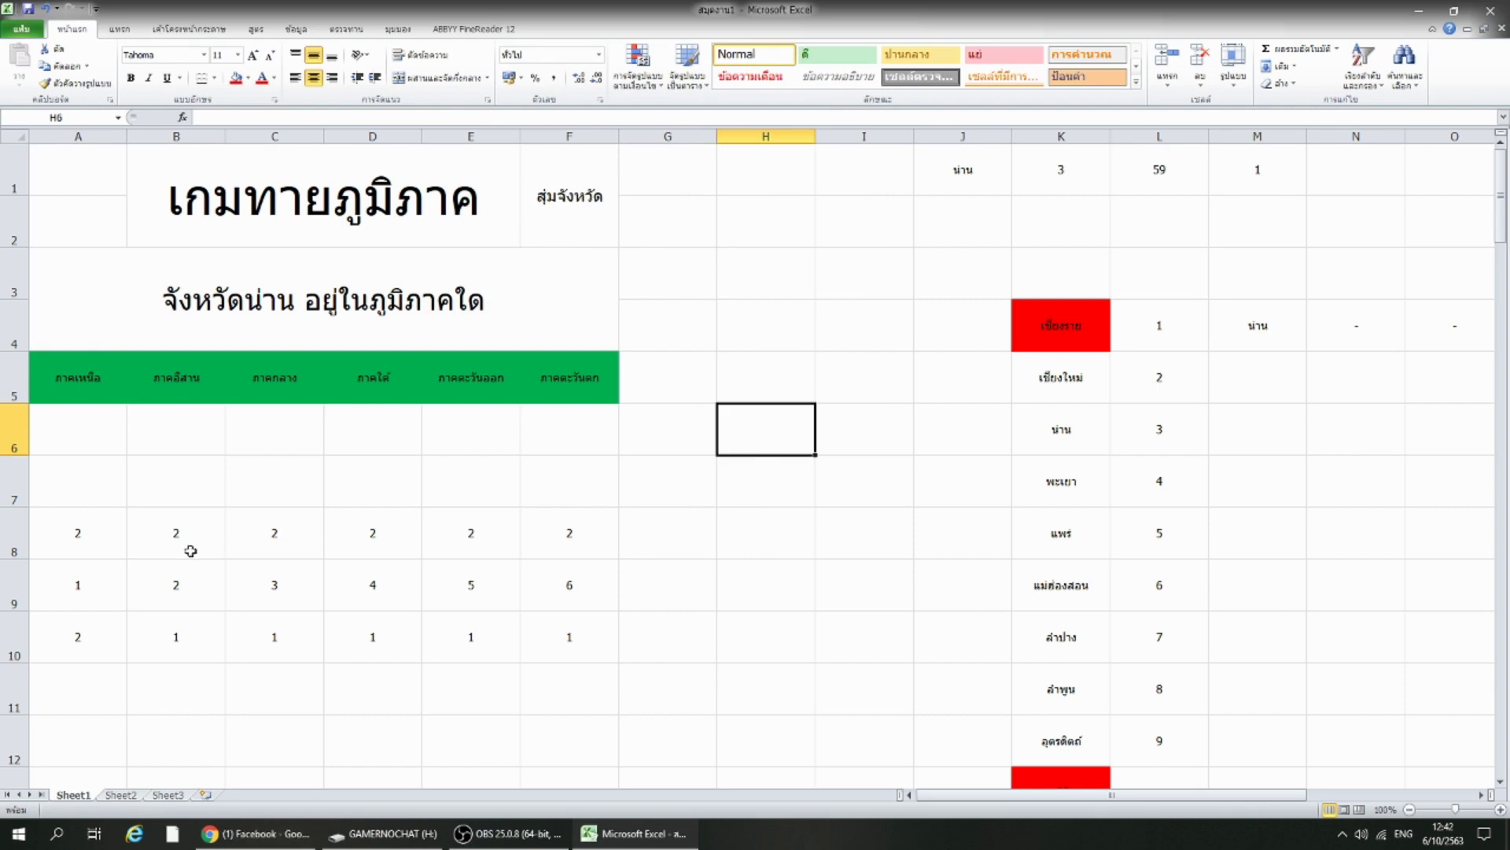
Copy the helper results A10:F10 and paste them into row 8.
left_click_drag(95, 644, 563, 630)
key("ctrl+c")
right_click(98, 550)
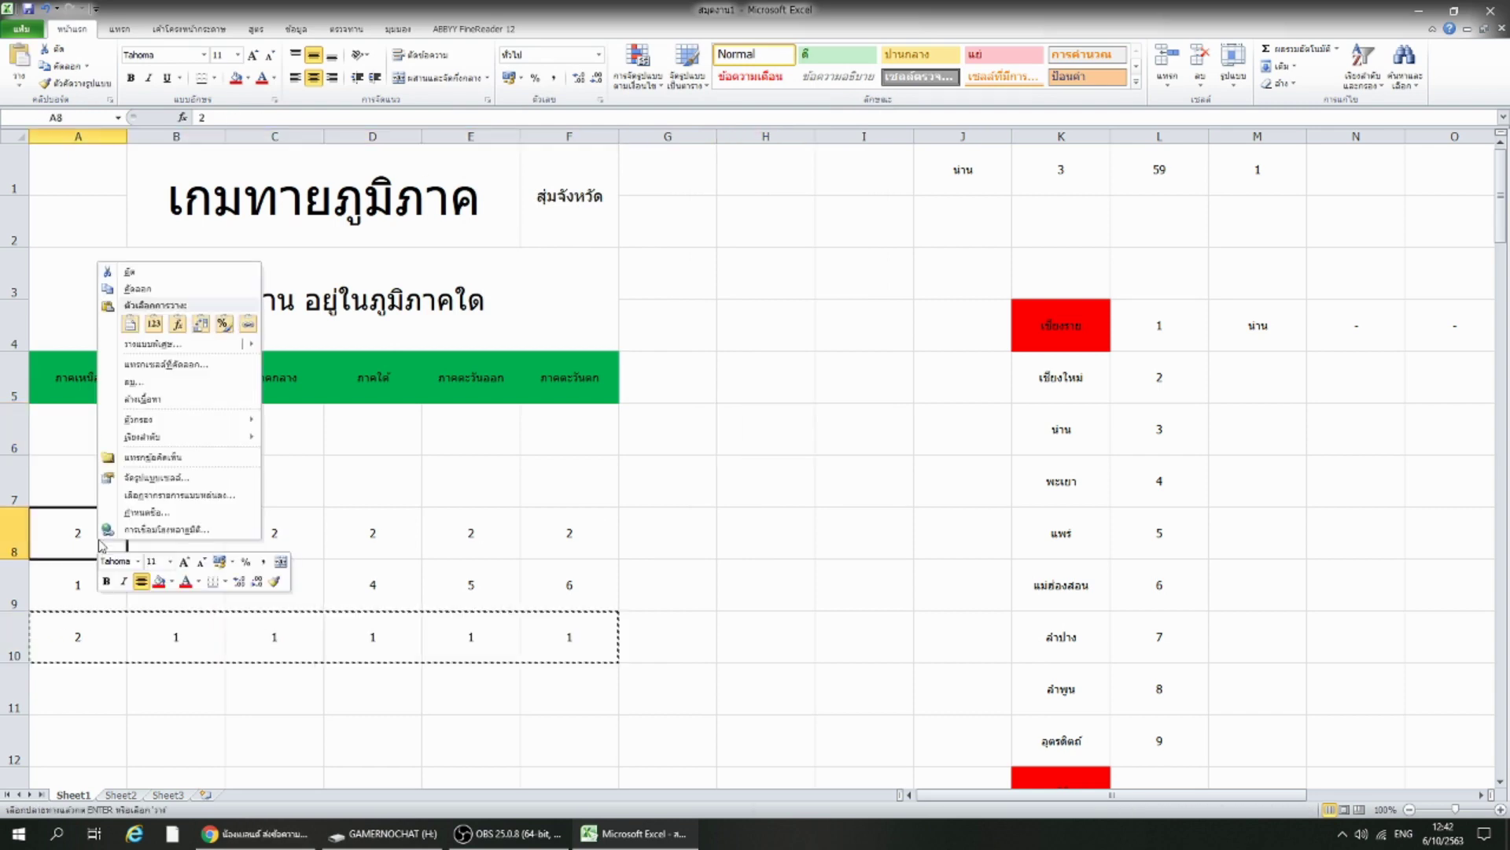
left_click(134, 327)
left_click(685, 425)
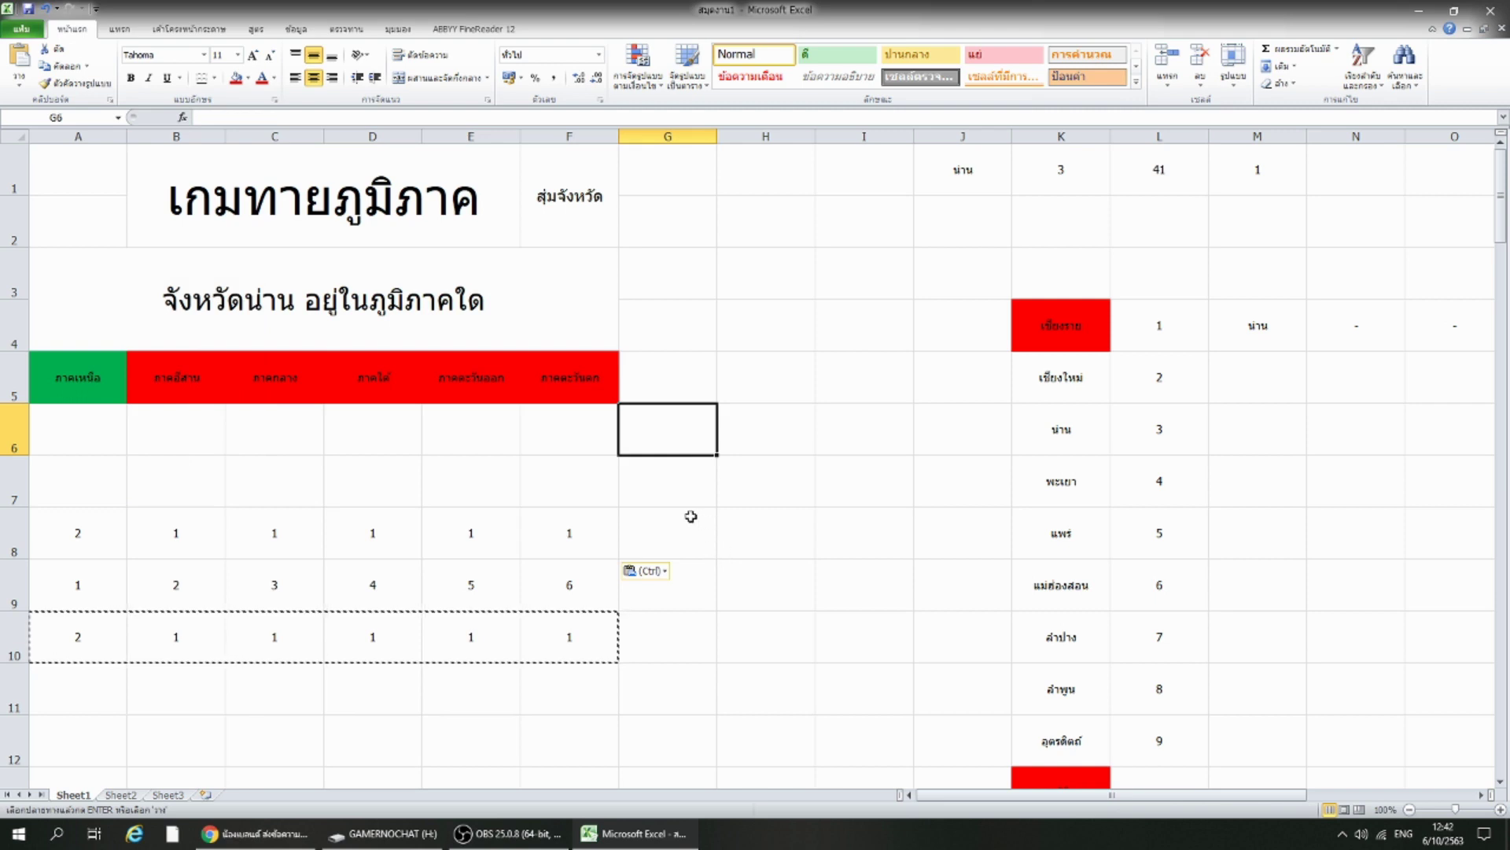
Inspect the row 10 formulas and the resulting row 8 values, then select A1:F2.
left_click(88, 622)
left_click(77, 535)
left_click(154, 651)
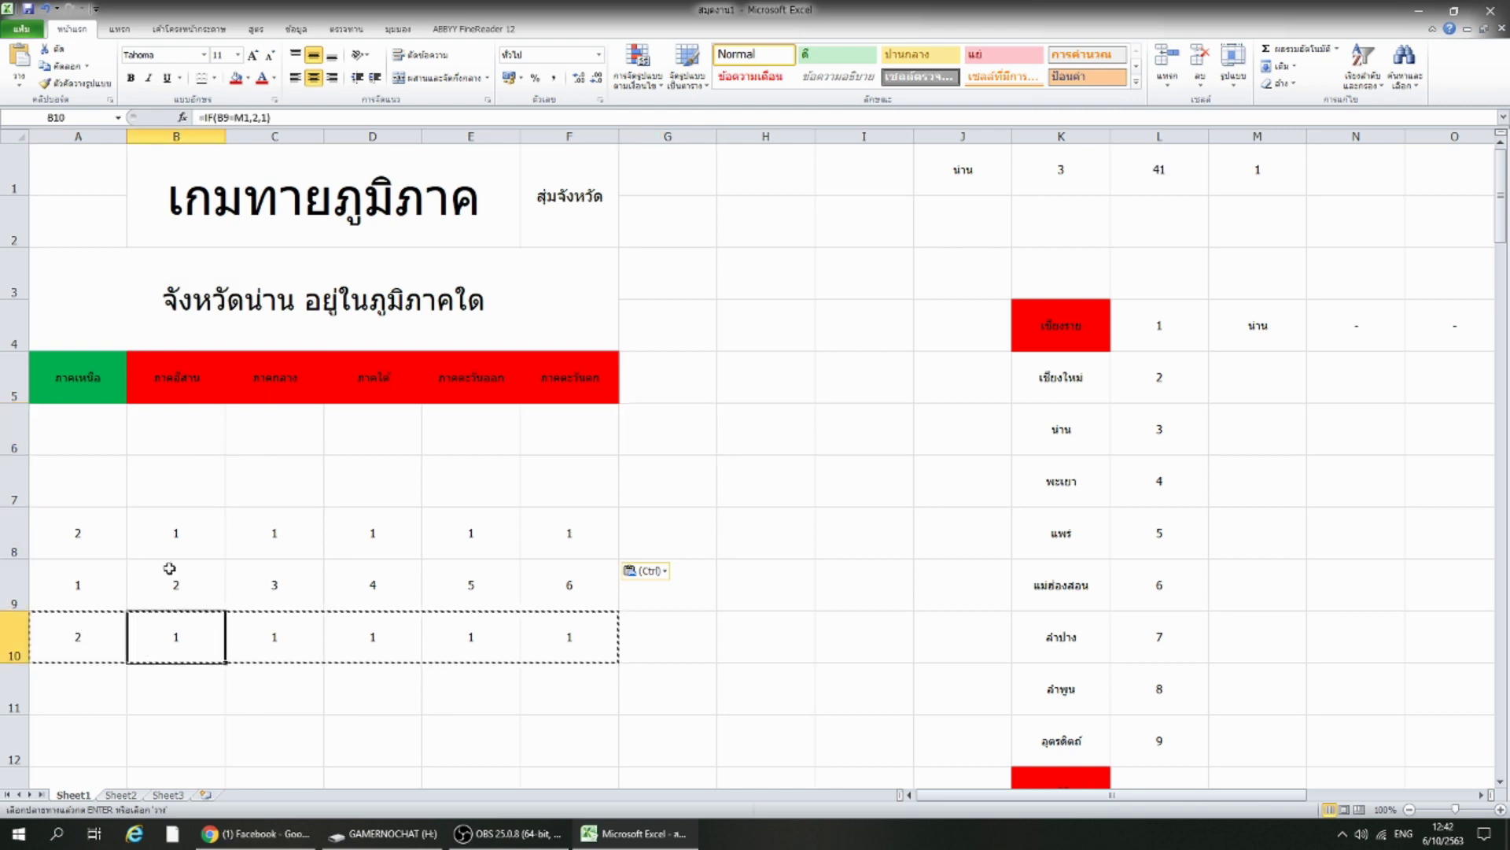
left_click(172, 543)
left_click_drag(251, 639, 296, 583)
left_click(373, 633)
left_click(372, 532)
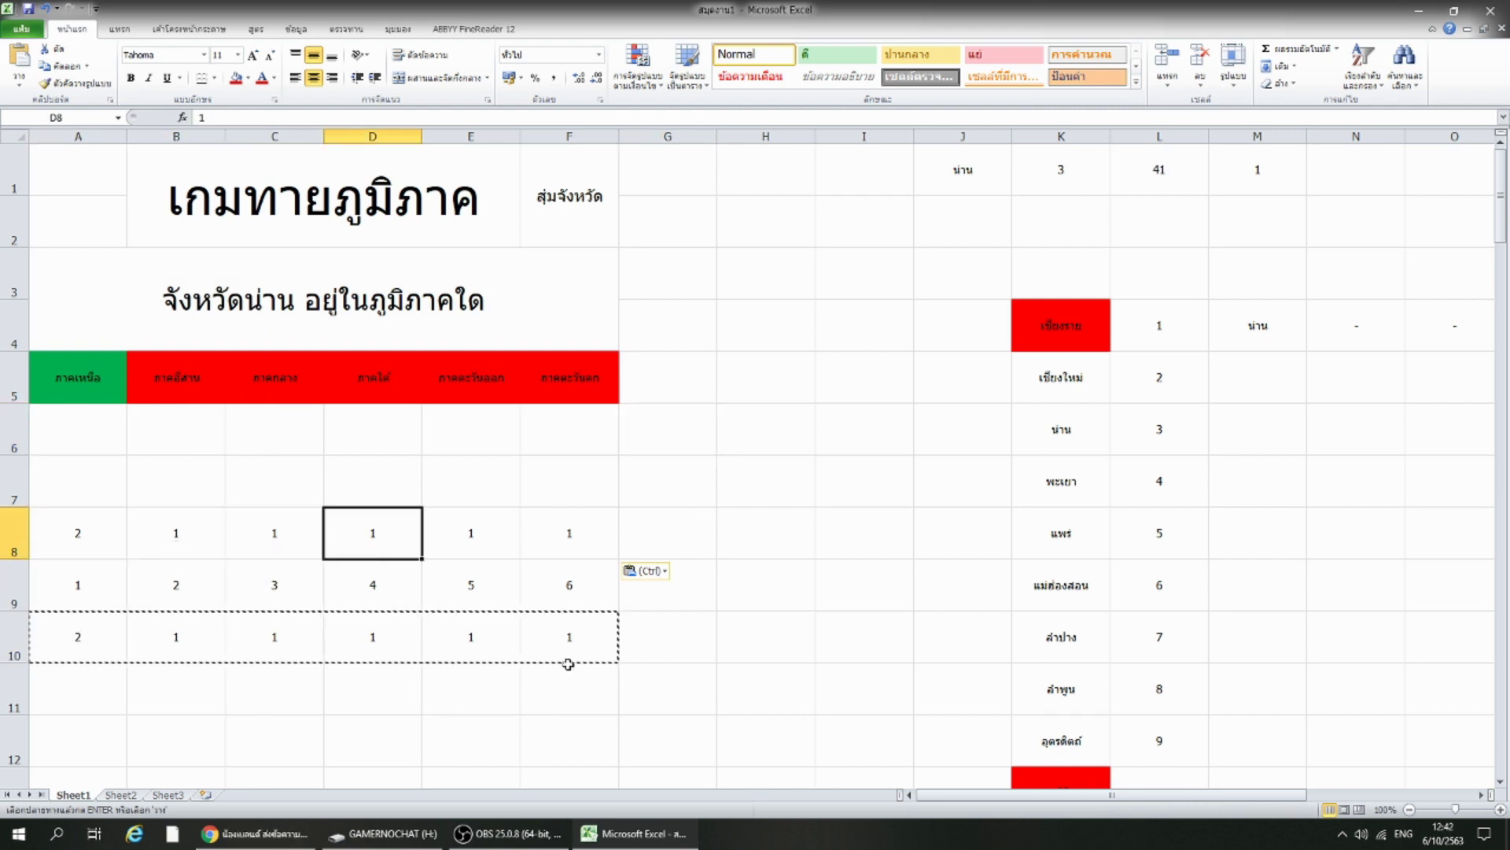
left_click(871, 597)
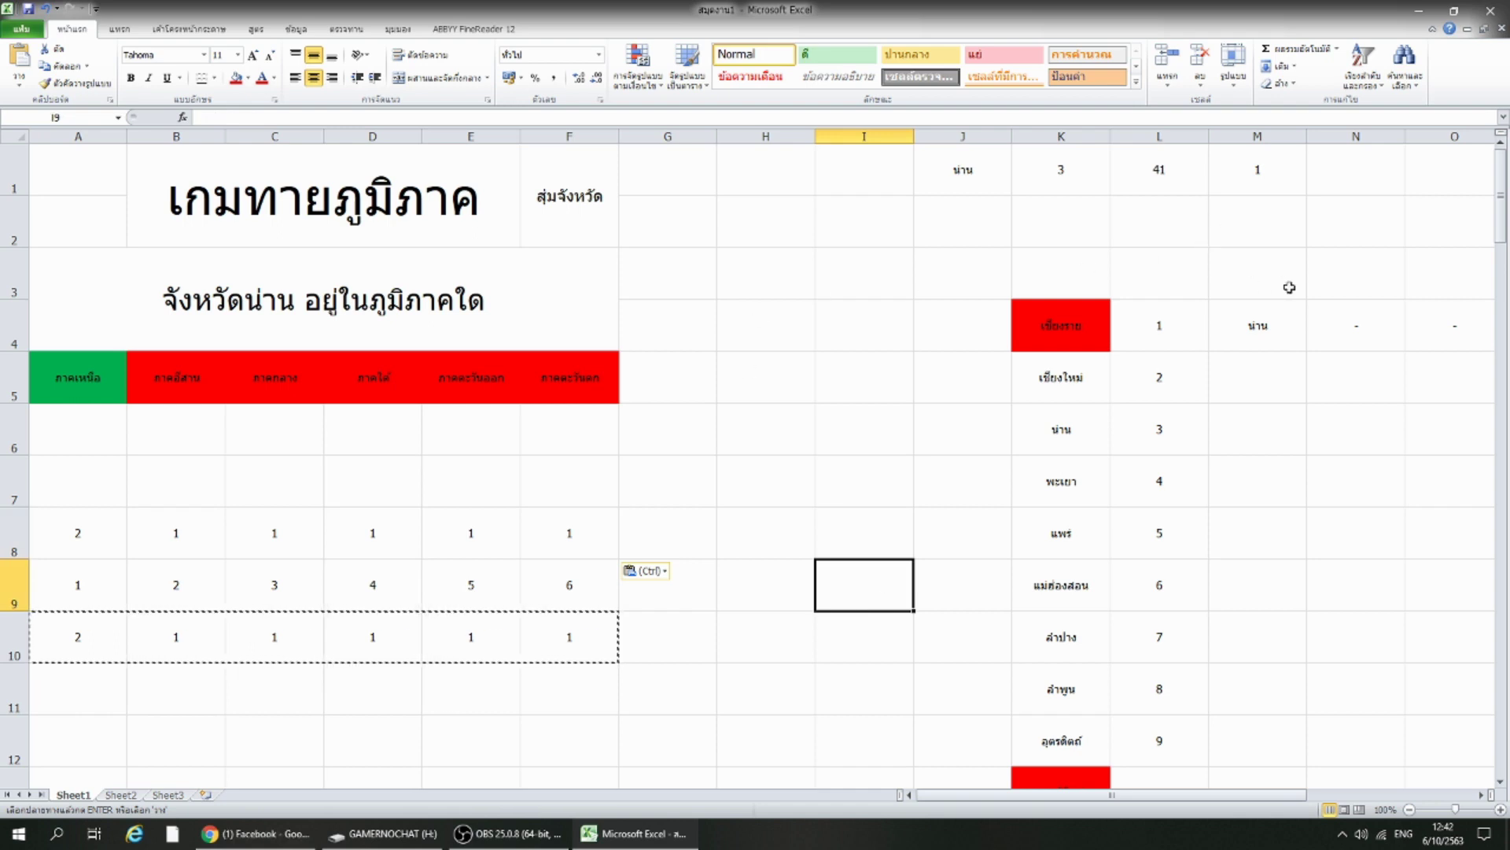
left_click(830, 447)
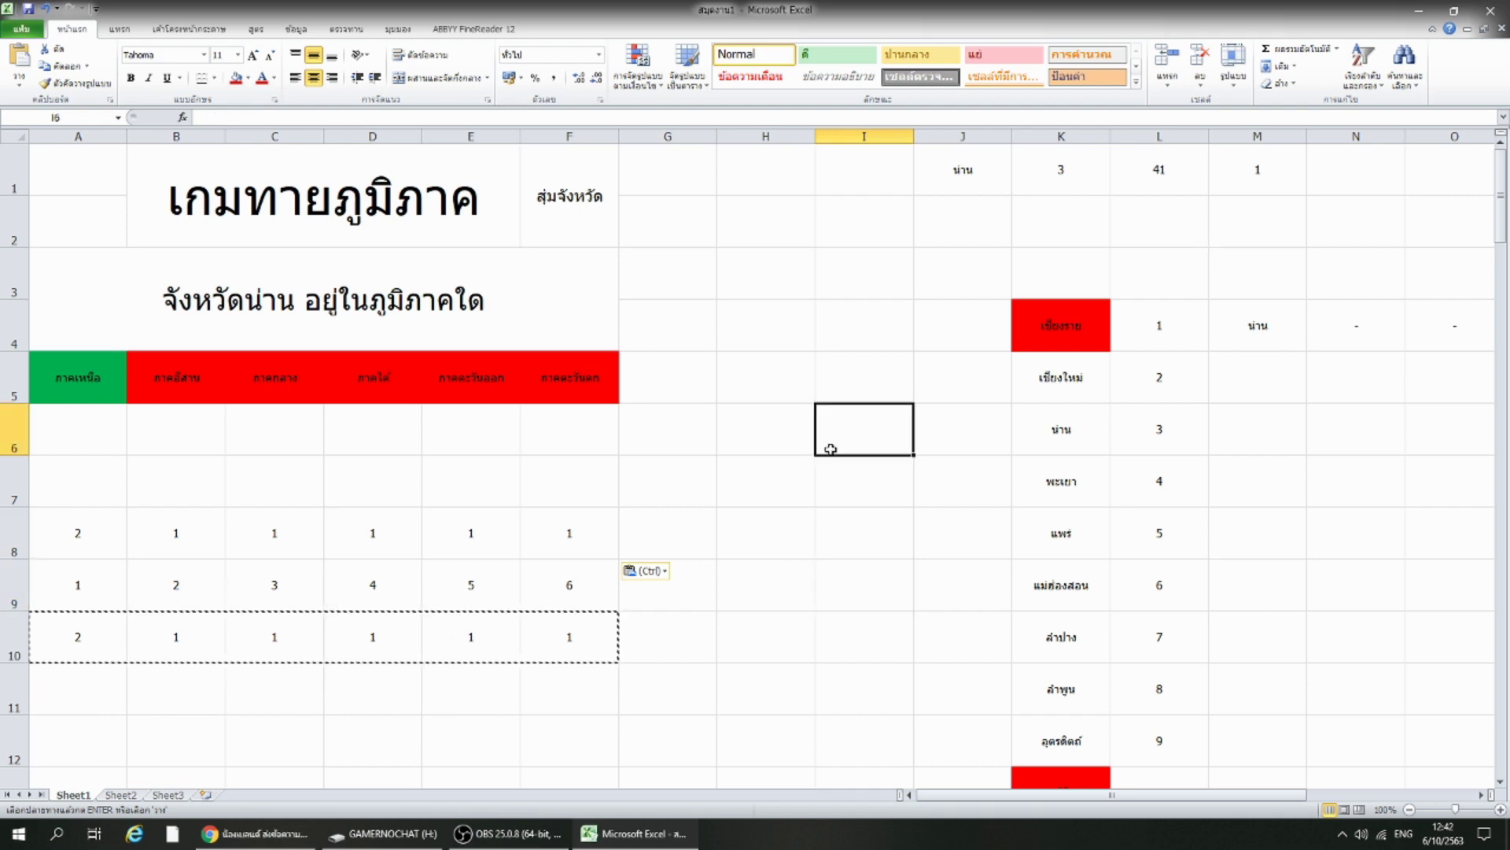
left_click_drag(102, 170, 550, 240)
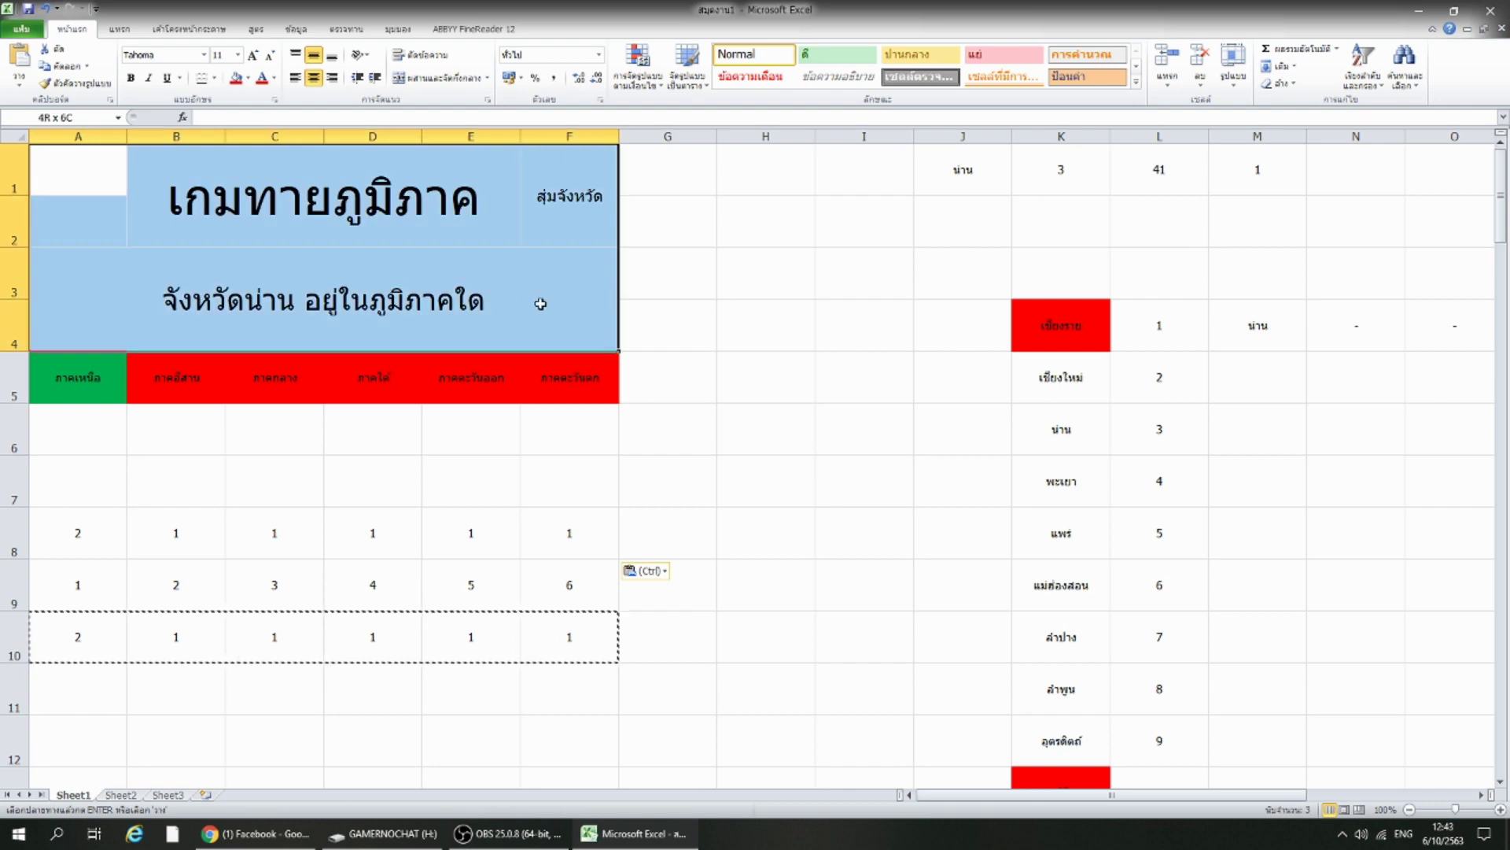
Fill the title area blue and the question area A3:F4 light blue.
left_click(248, 78)
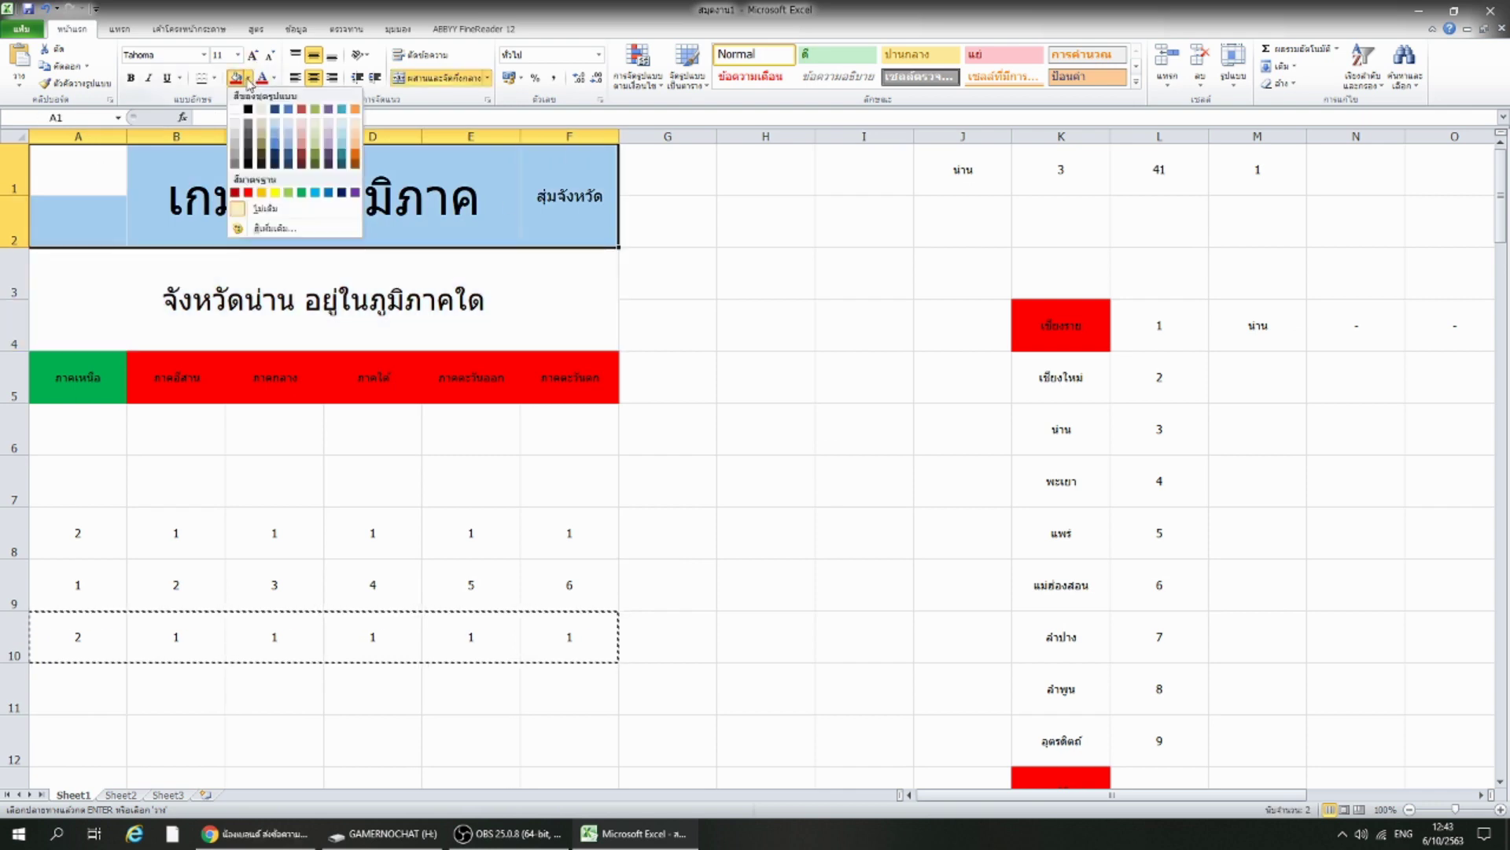
left_click(329, 192)
left_click(124, 260)
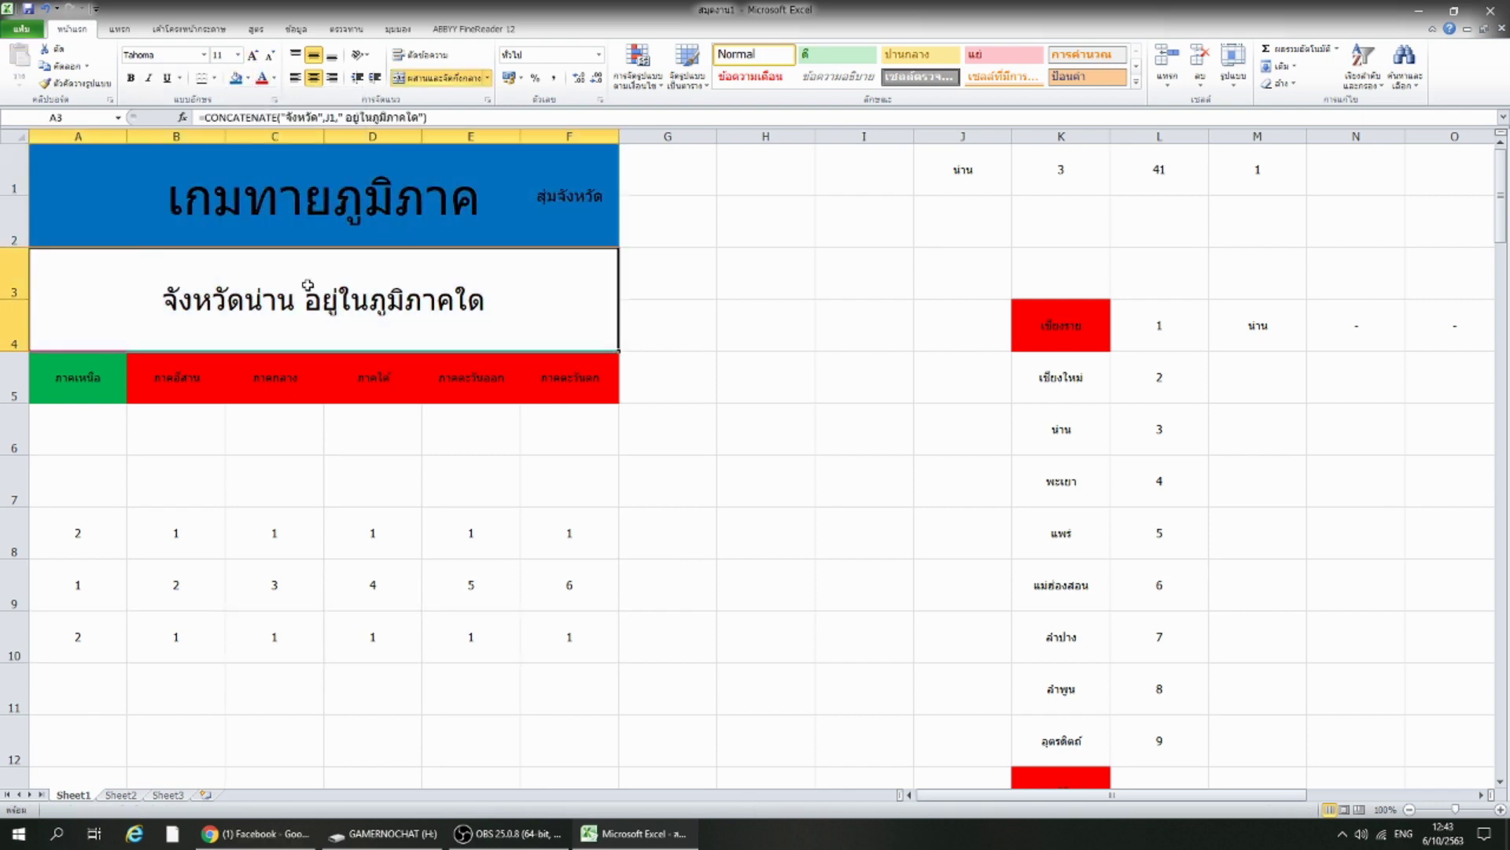
left_click(247, 77)
left_click(314, 192)
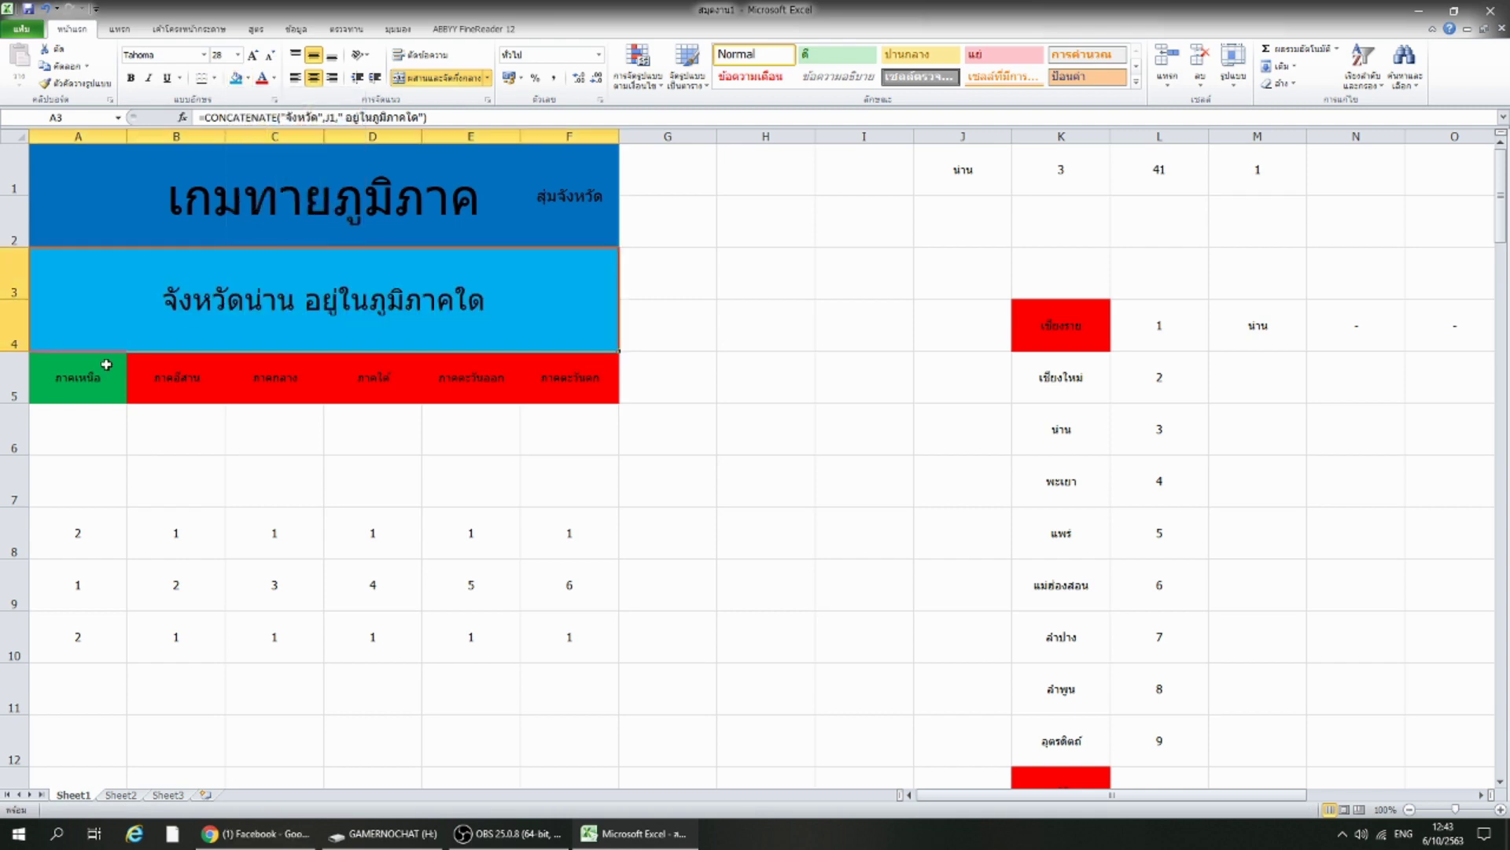
mouse_move(103, 368)
left_mouse_down()
mouse_move(526, 374)
mouse_move(558, 352)
left_mouse_up()
left_click(248, 78)
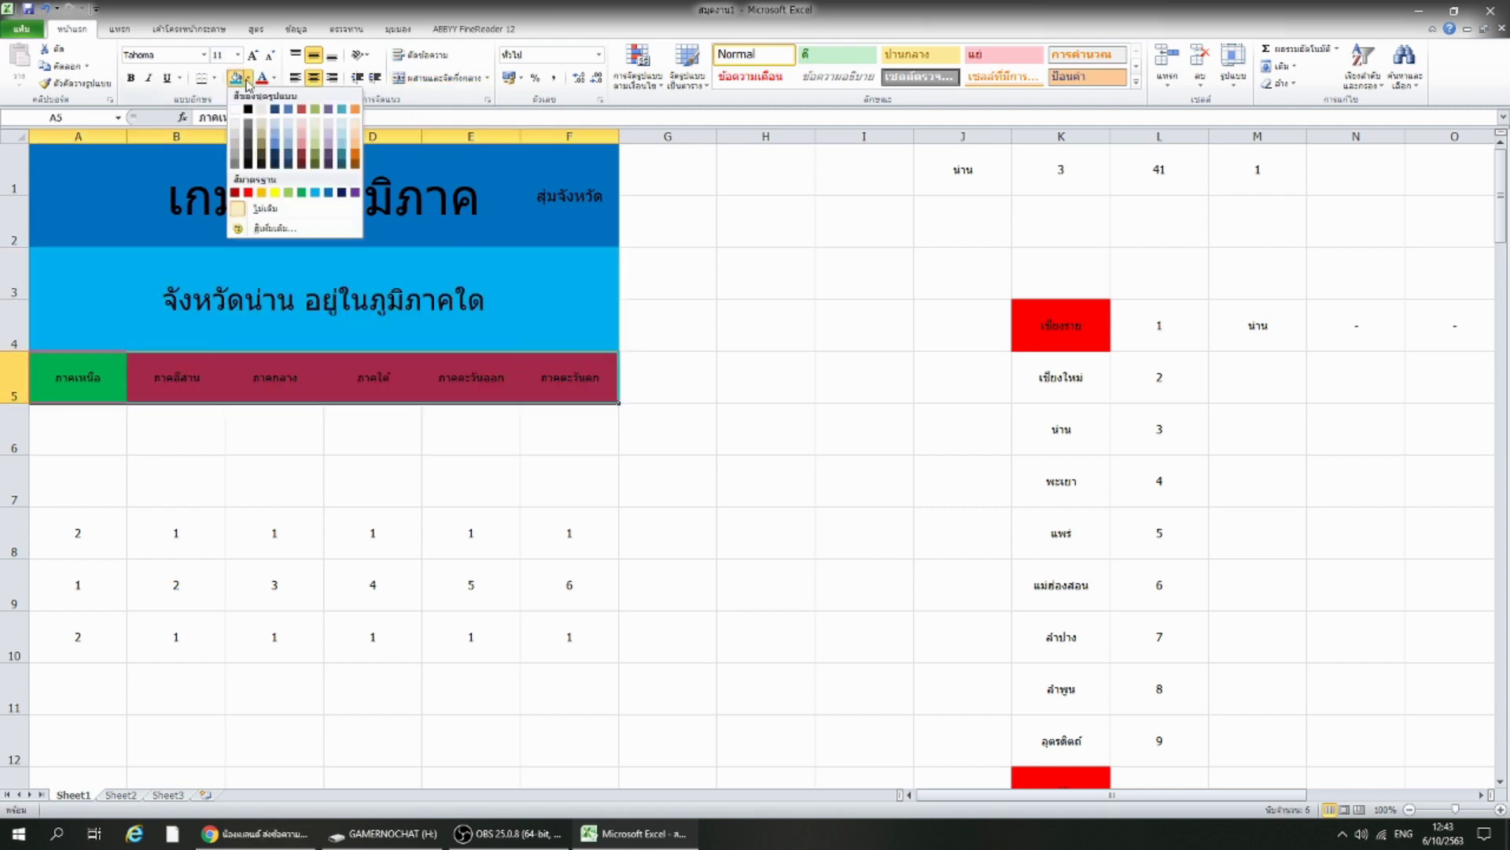
key("Escape")
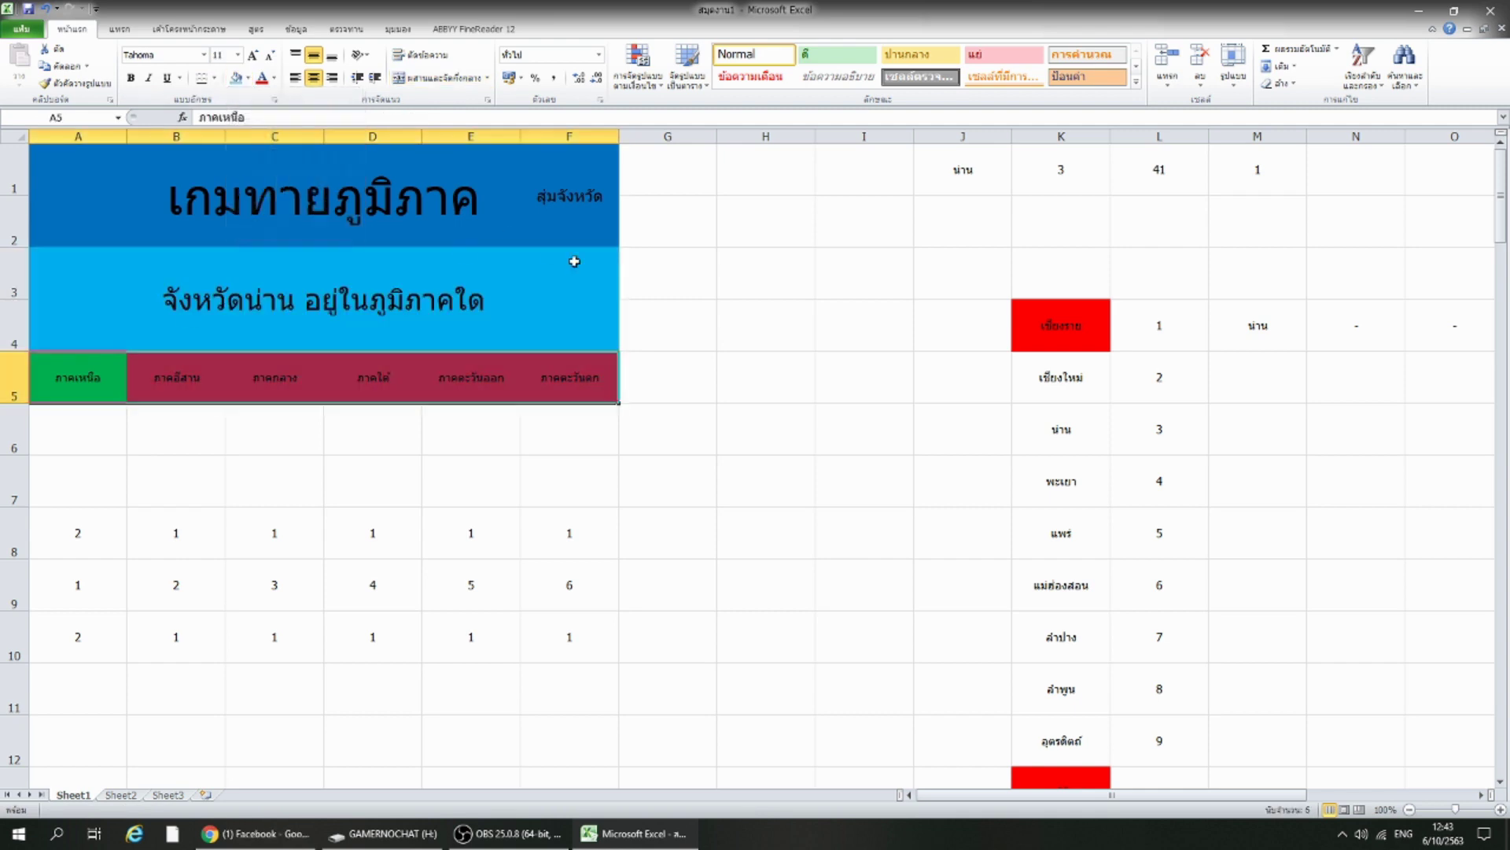
left_click(574, 256)
Give A1:F5 all borders and merge A1 and A2 into one cell.
left_click_drag(105, 187, 598, 378)
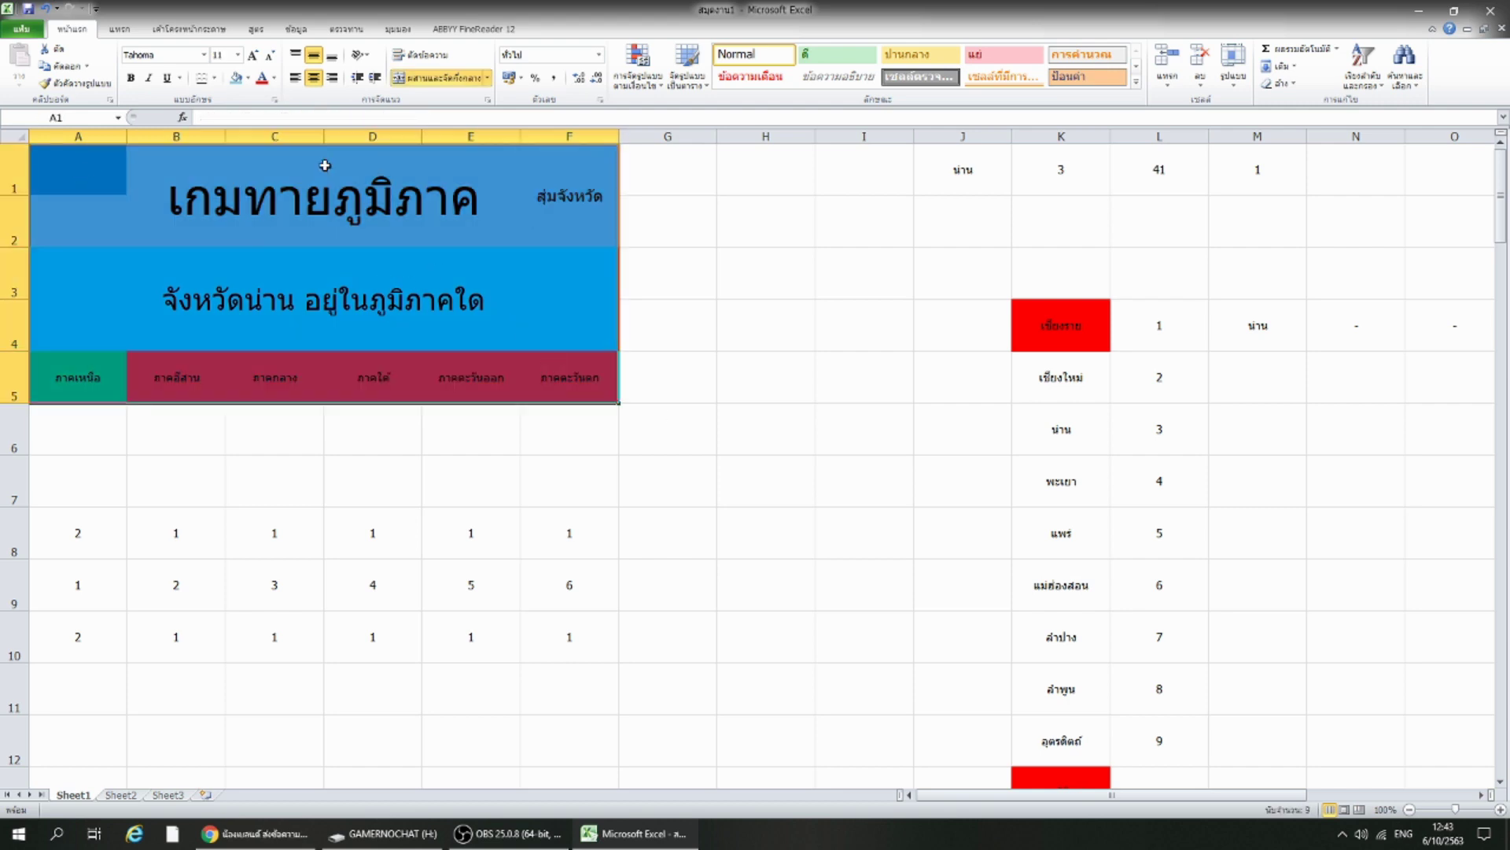
left_click(214, 78)
left_click(240, 203)
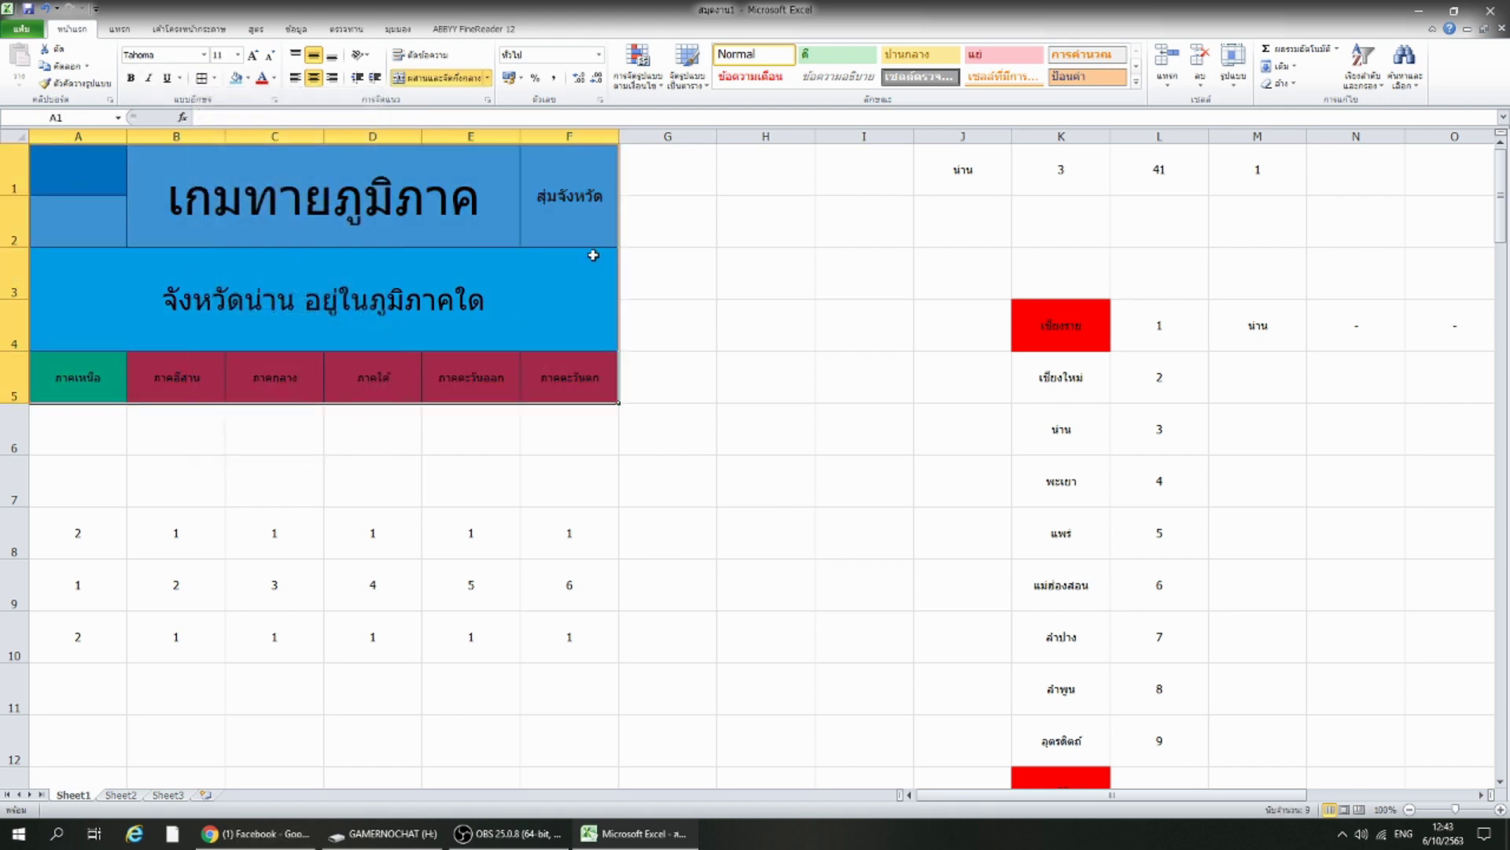
left_click(689, 258)
left_click(69, 195)
left_click_drag(69, 195, 71, 224)
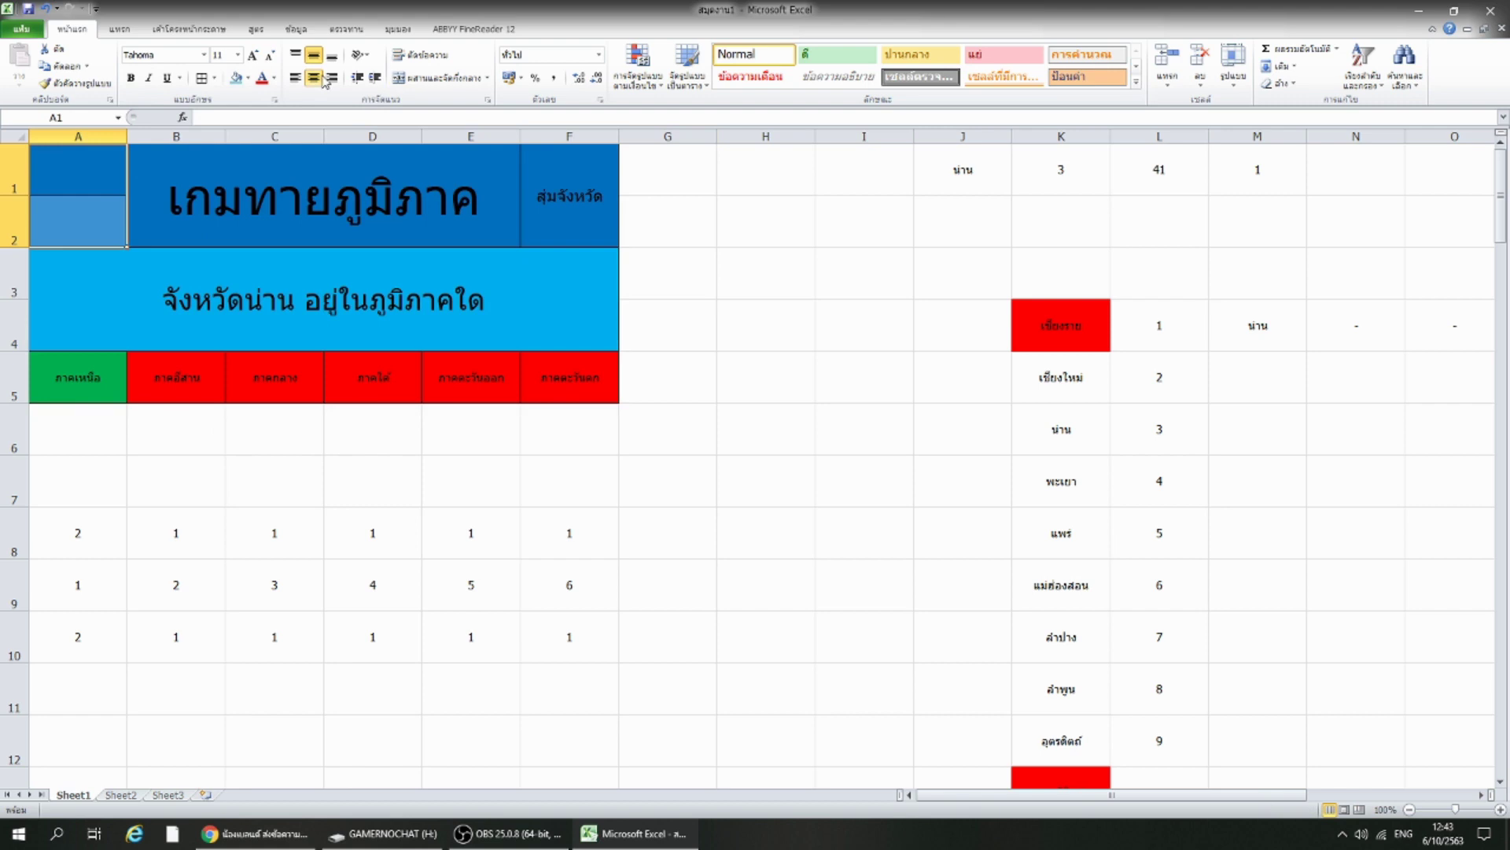
left_click(440, 77)
left_click(829, 289)
left_click(670, 438)
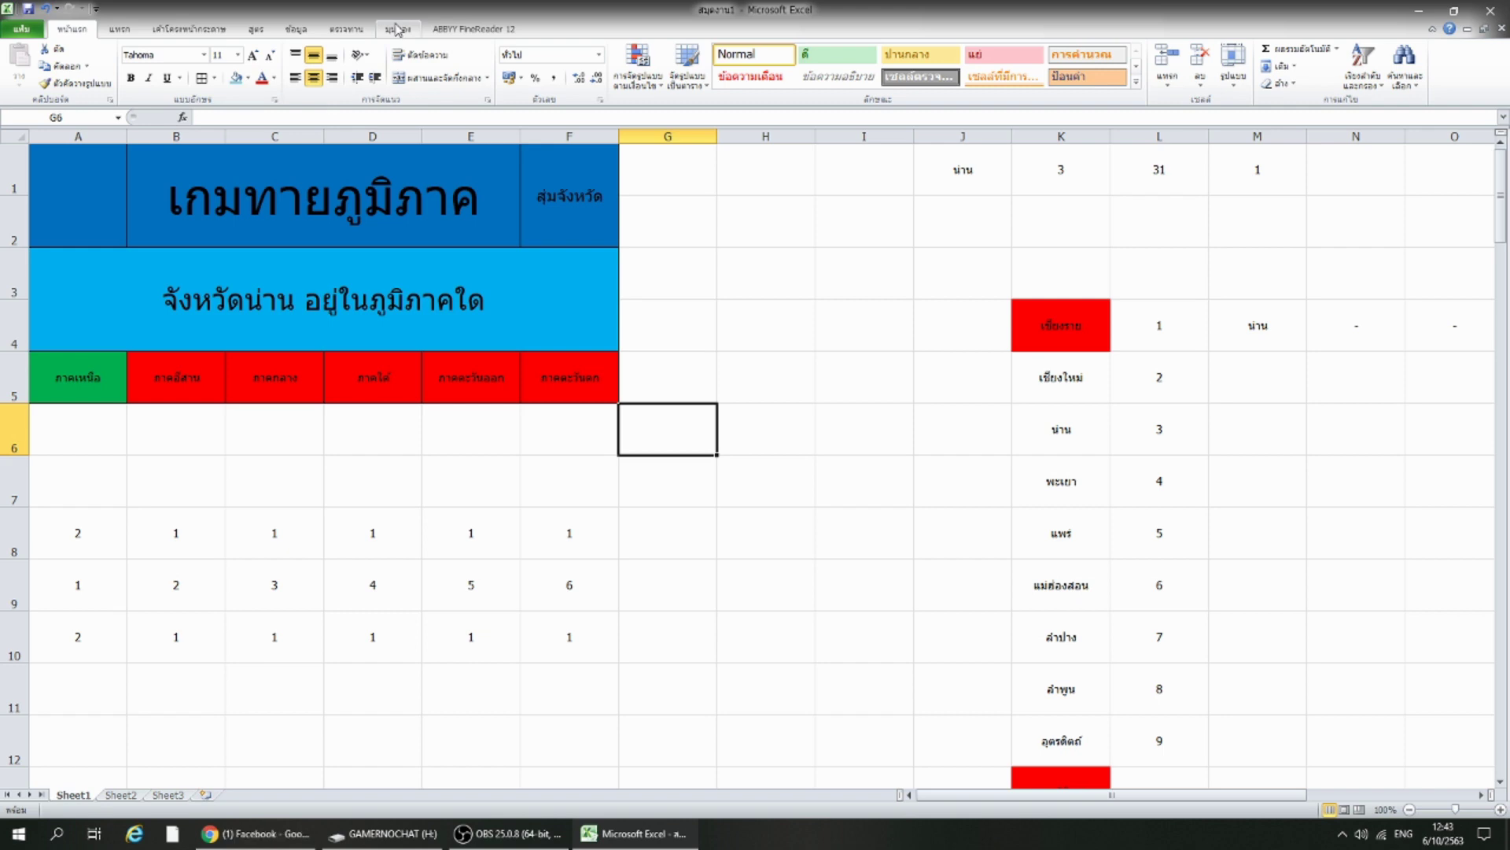
Start recording a new macro named randquiz from the View tab's Macros menu.
left_click(397, 29)
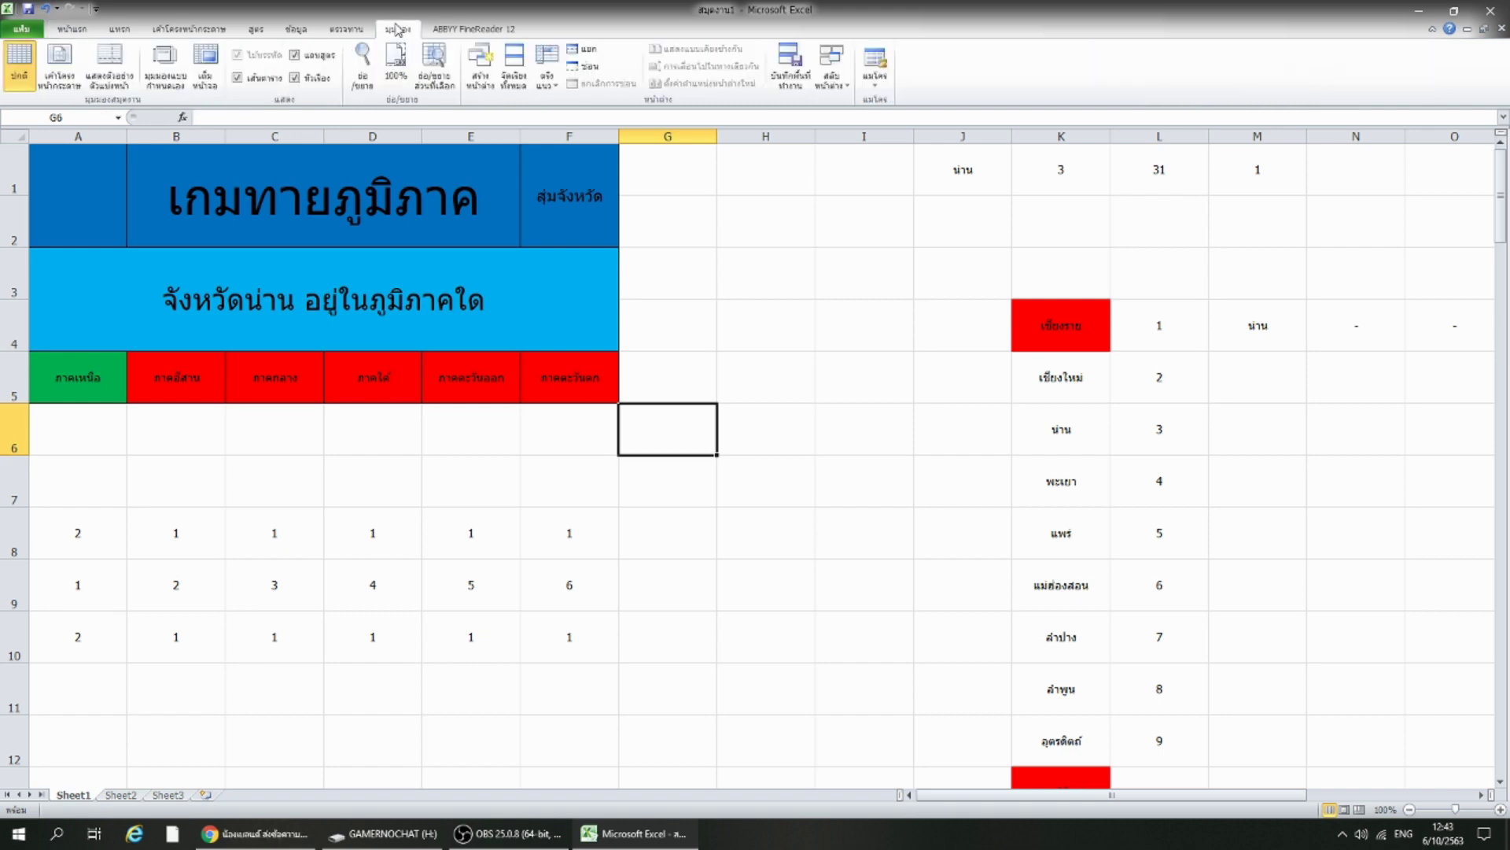
left_click(875, 85)
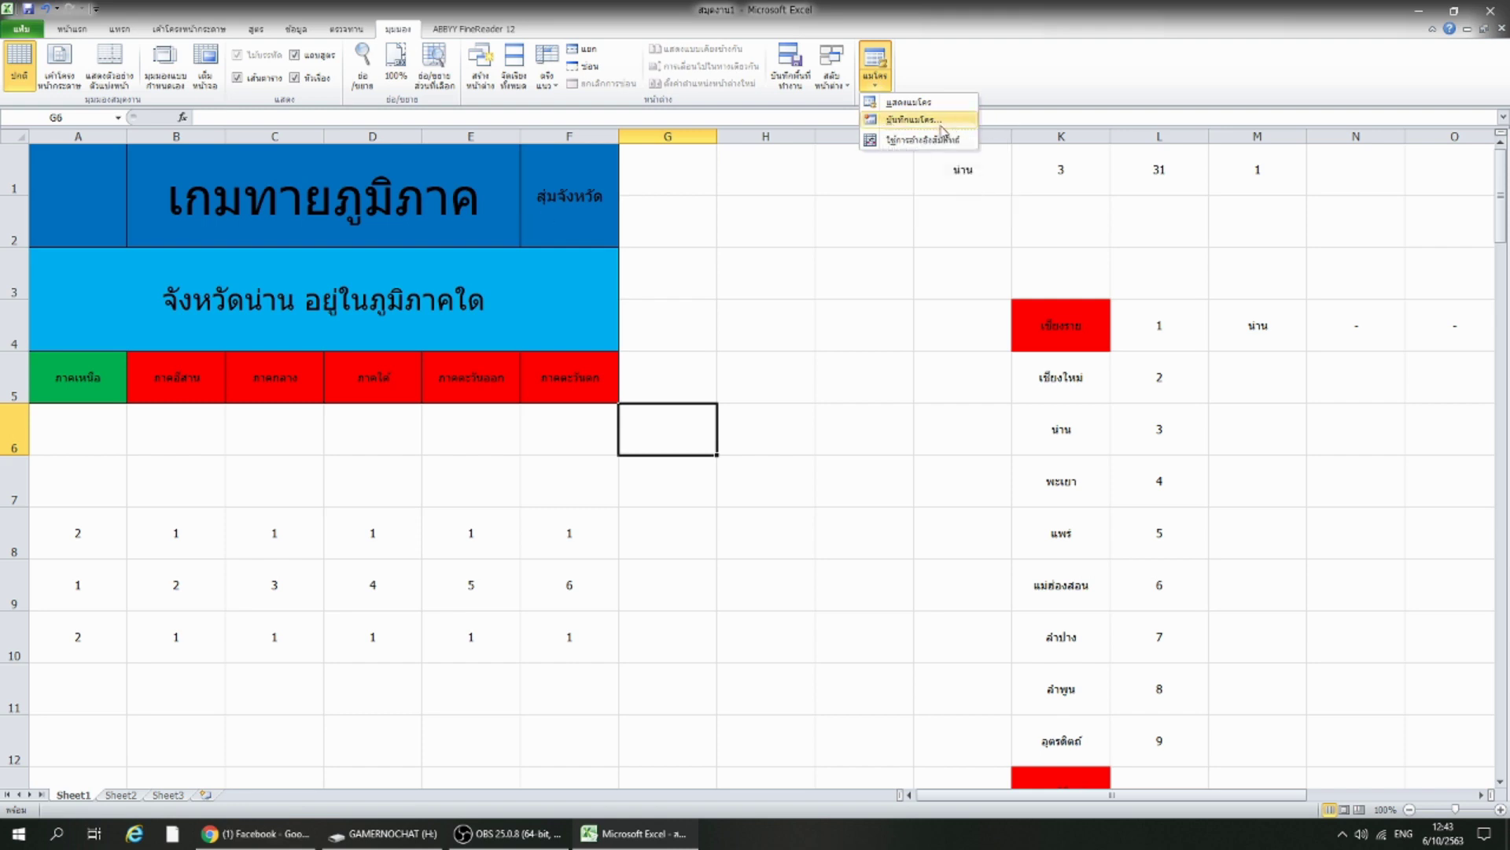
left_click(905, 119)
type("ra")
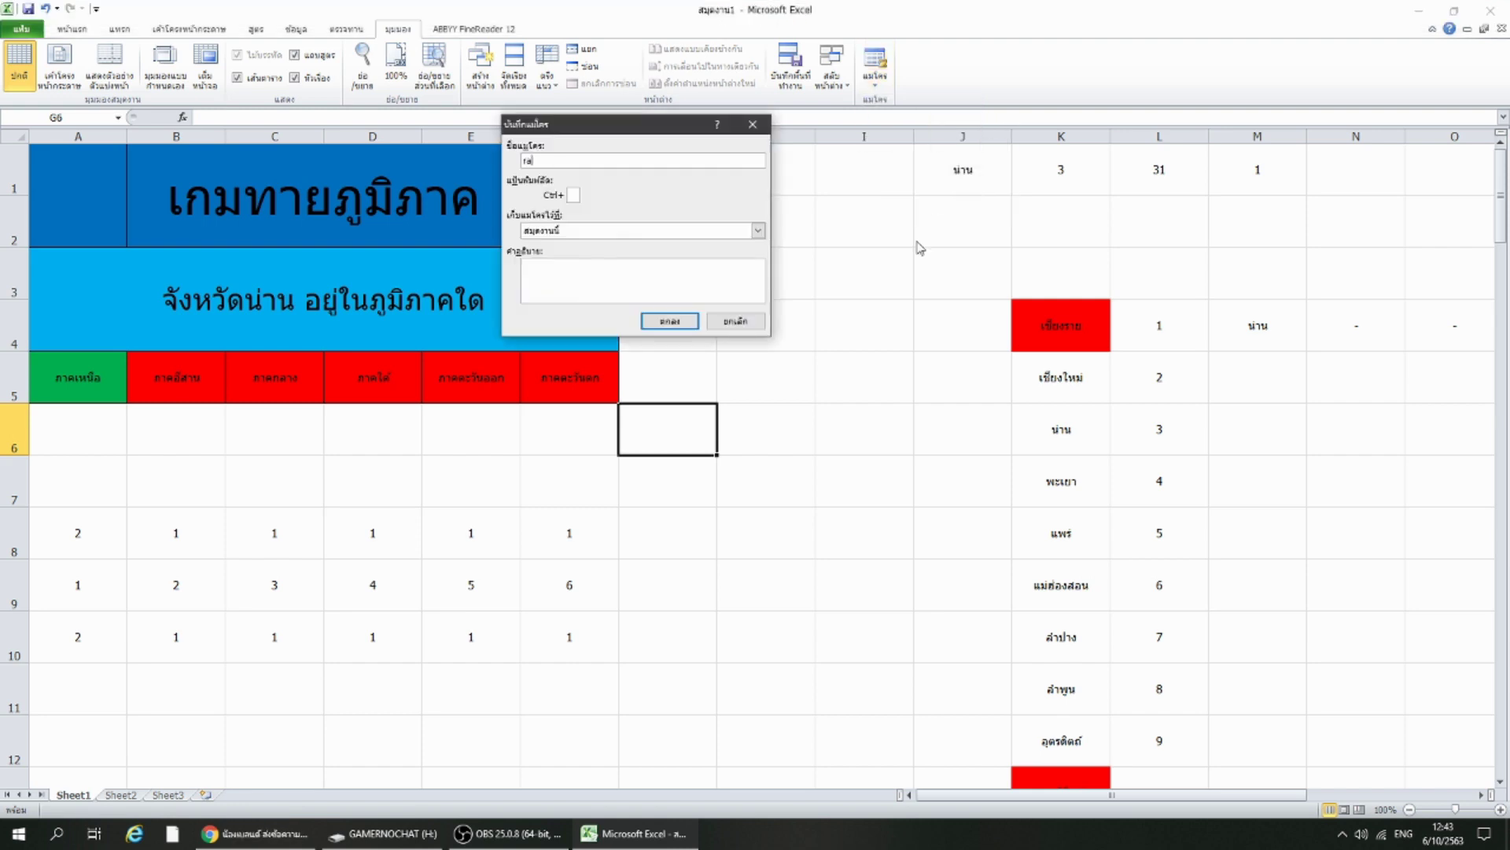
type("ndquiz")
left_click(685, 322)
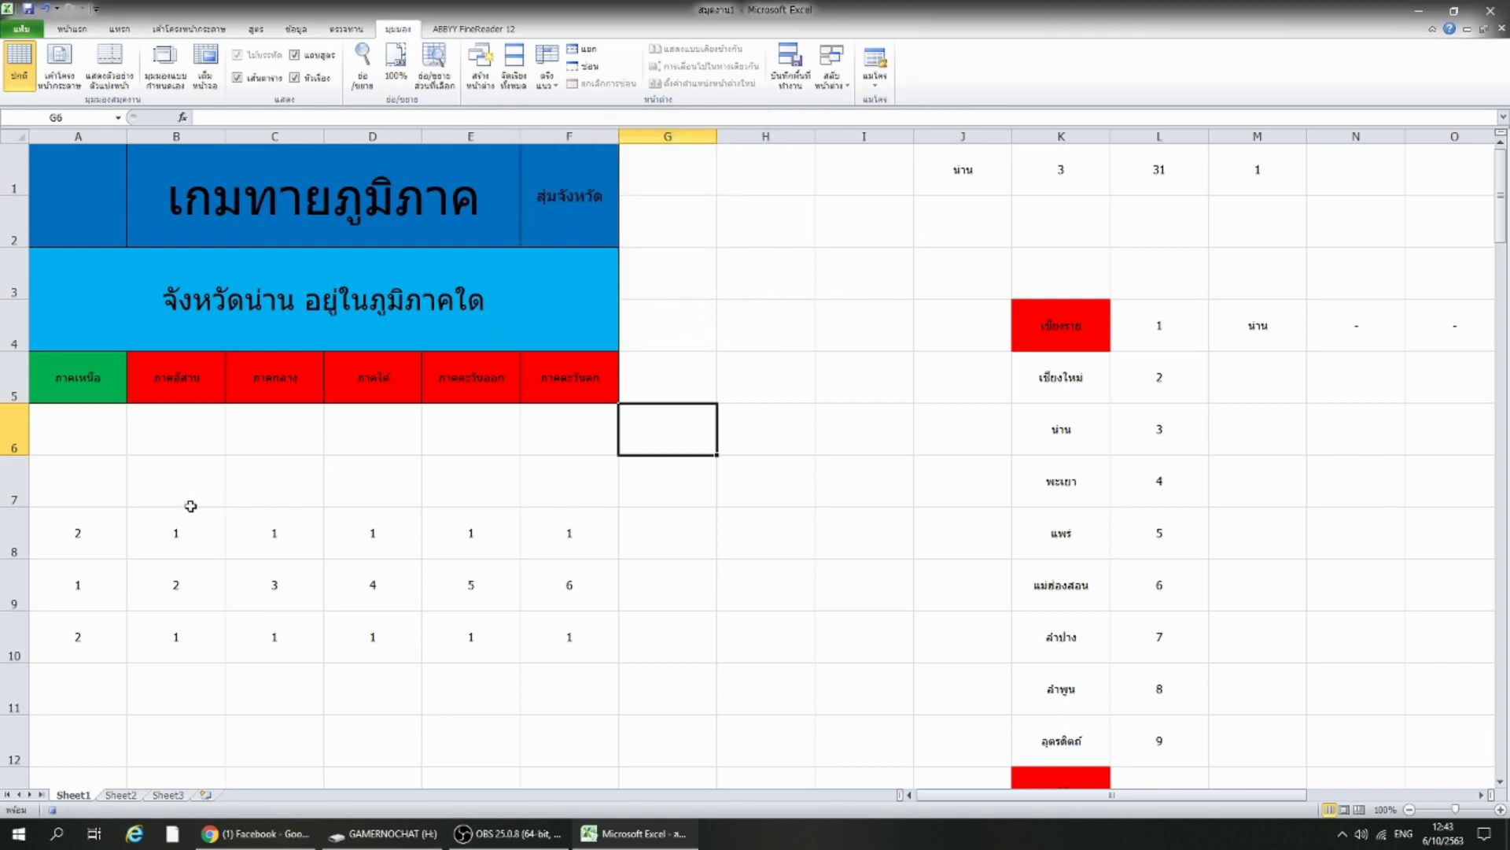
left_click(80, 534)
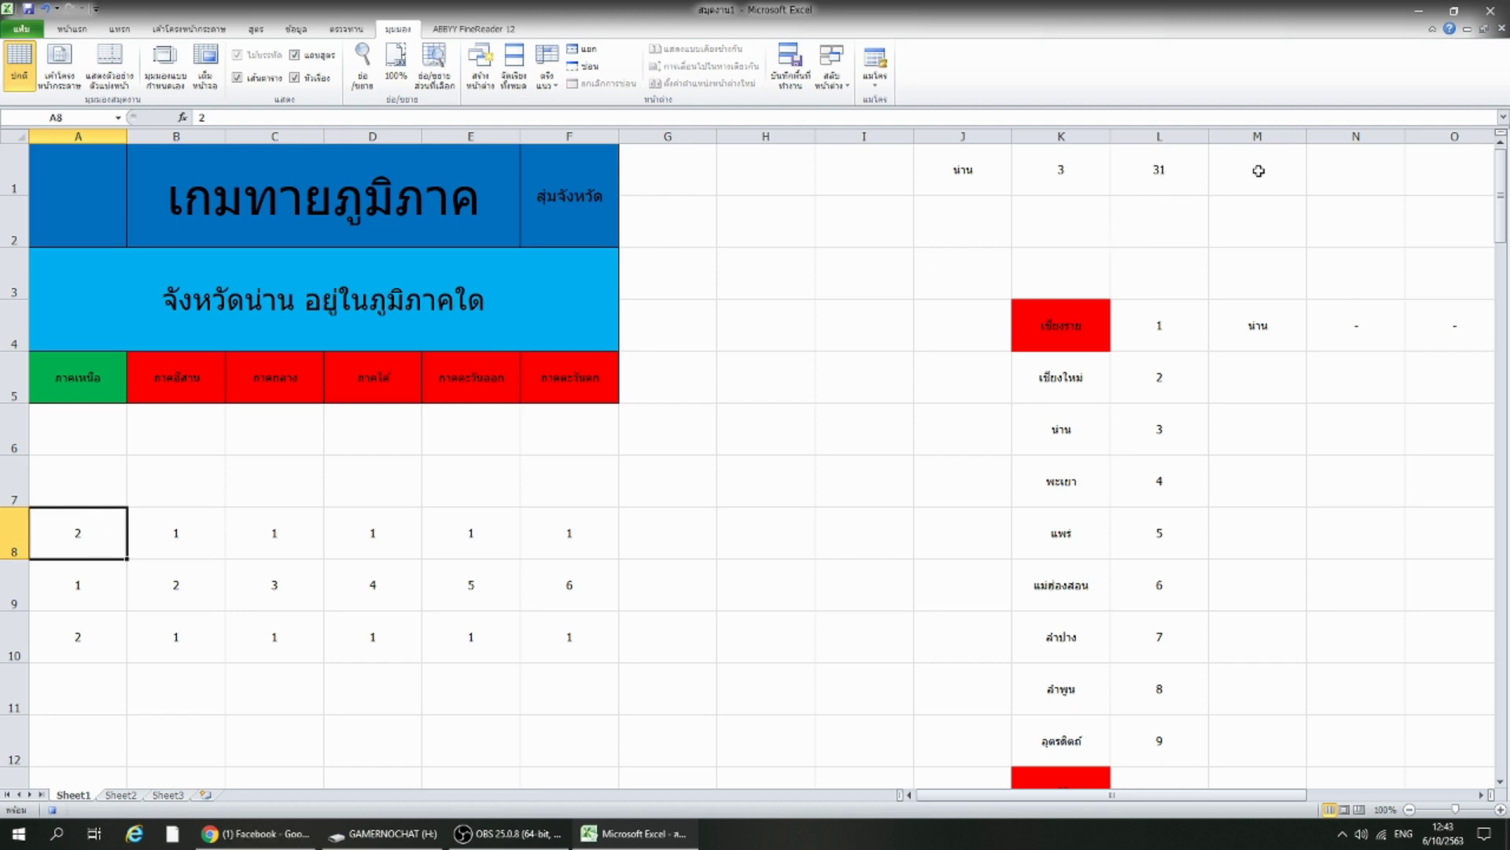
Copy the random number in L1 and paste it into K1 as a value.
left_click(1149, 222)
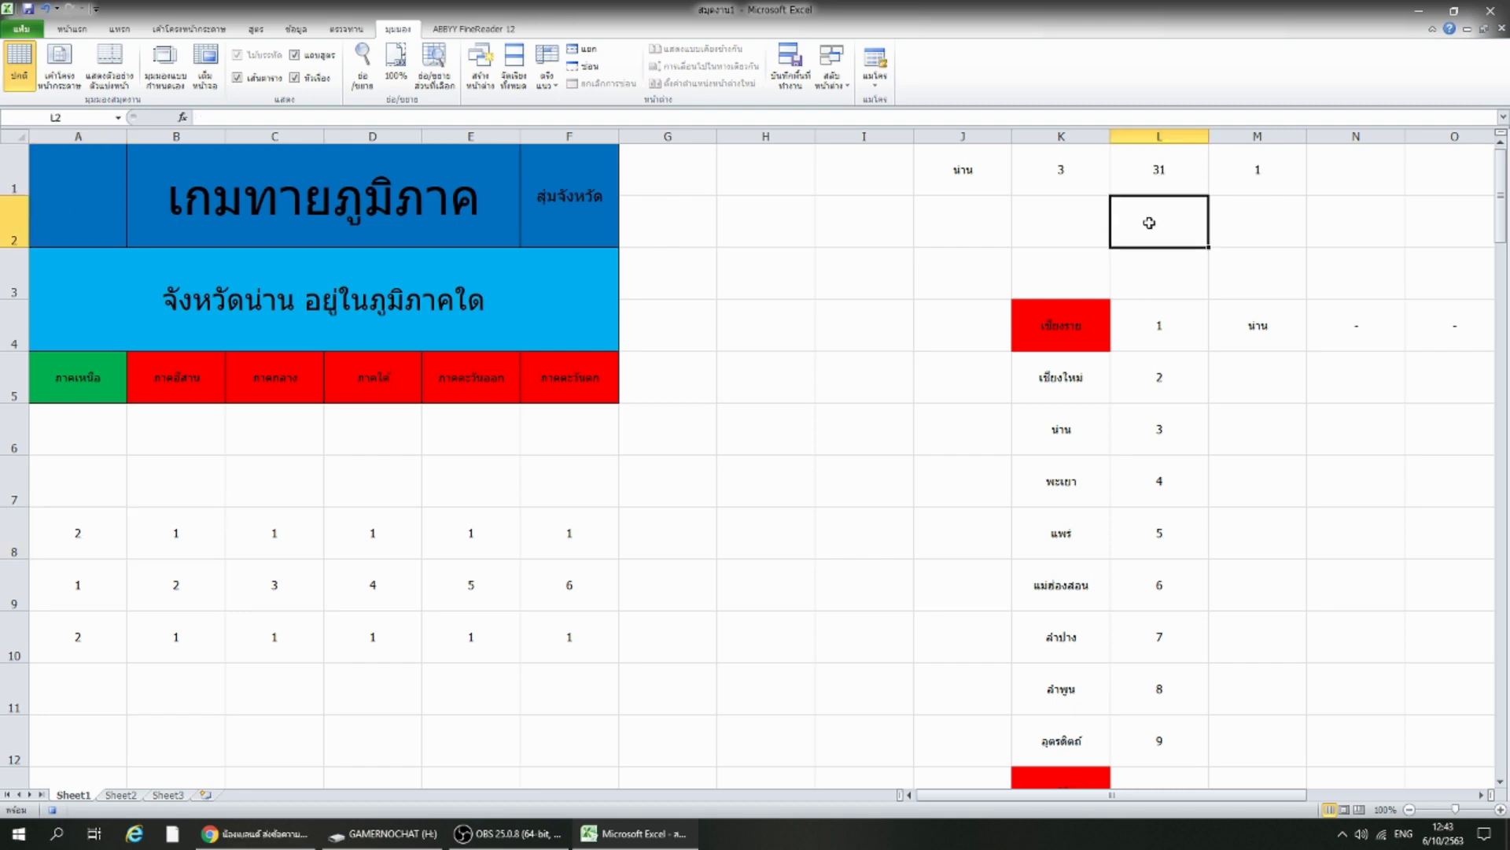
right_click(1161, 177)
left_click(1211, 204)
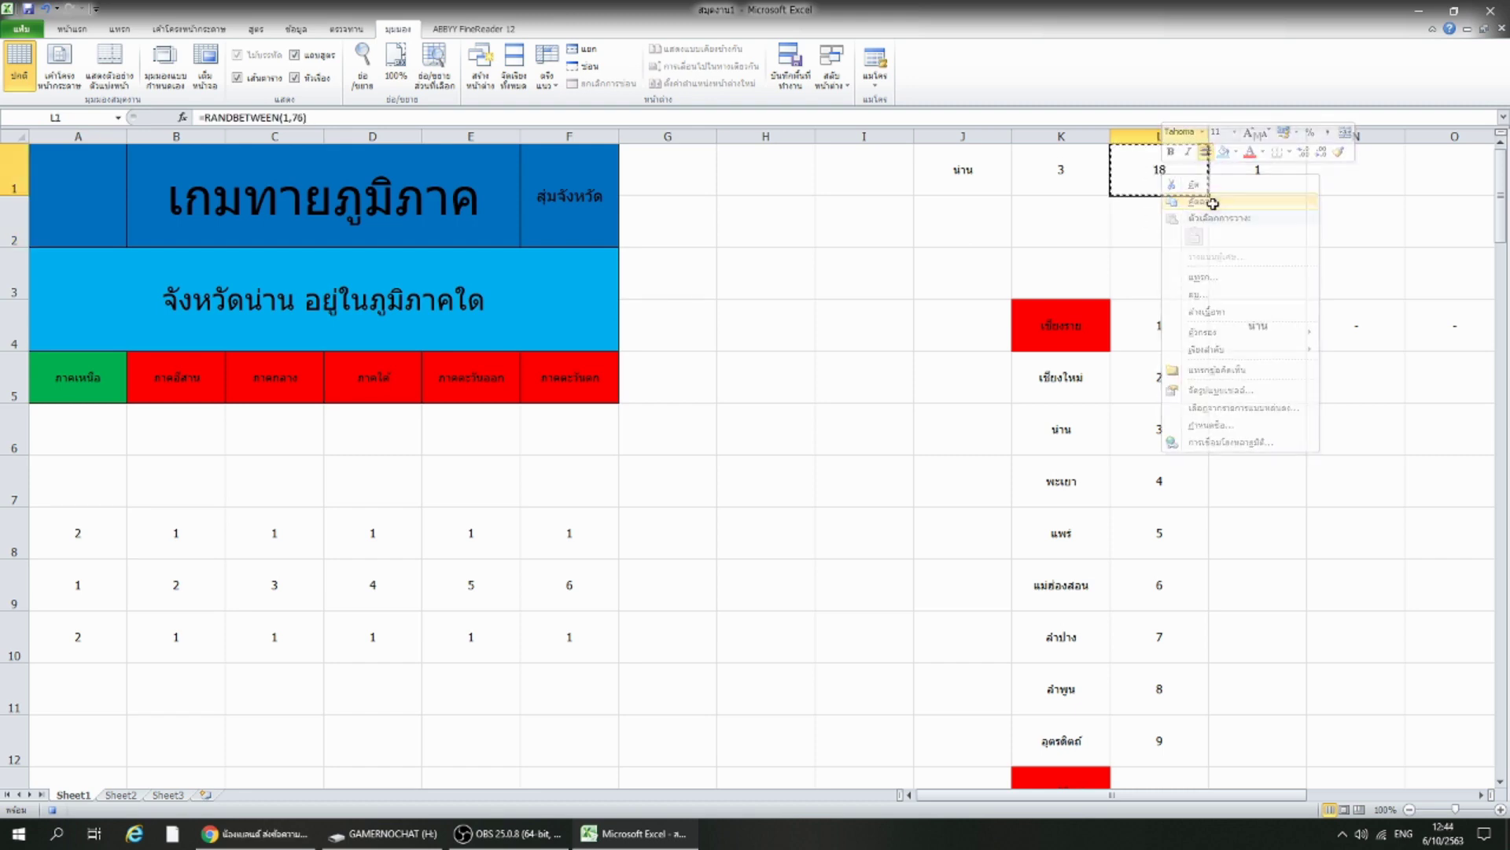
right_click(1067, 169)
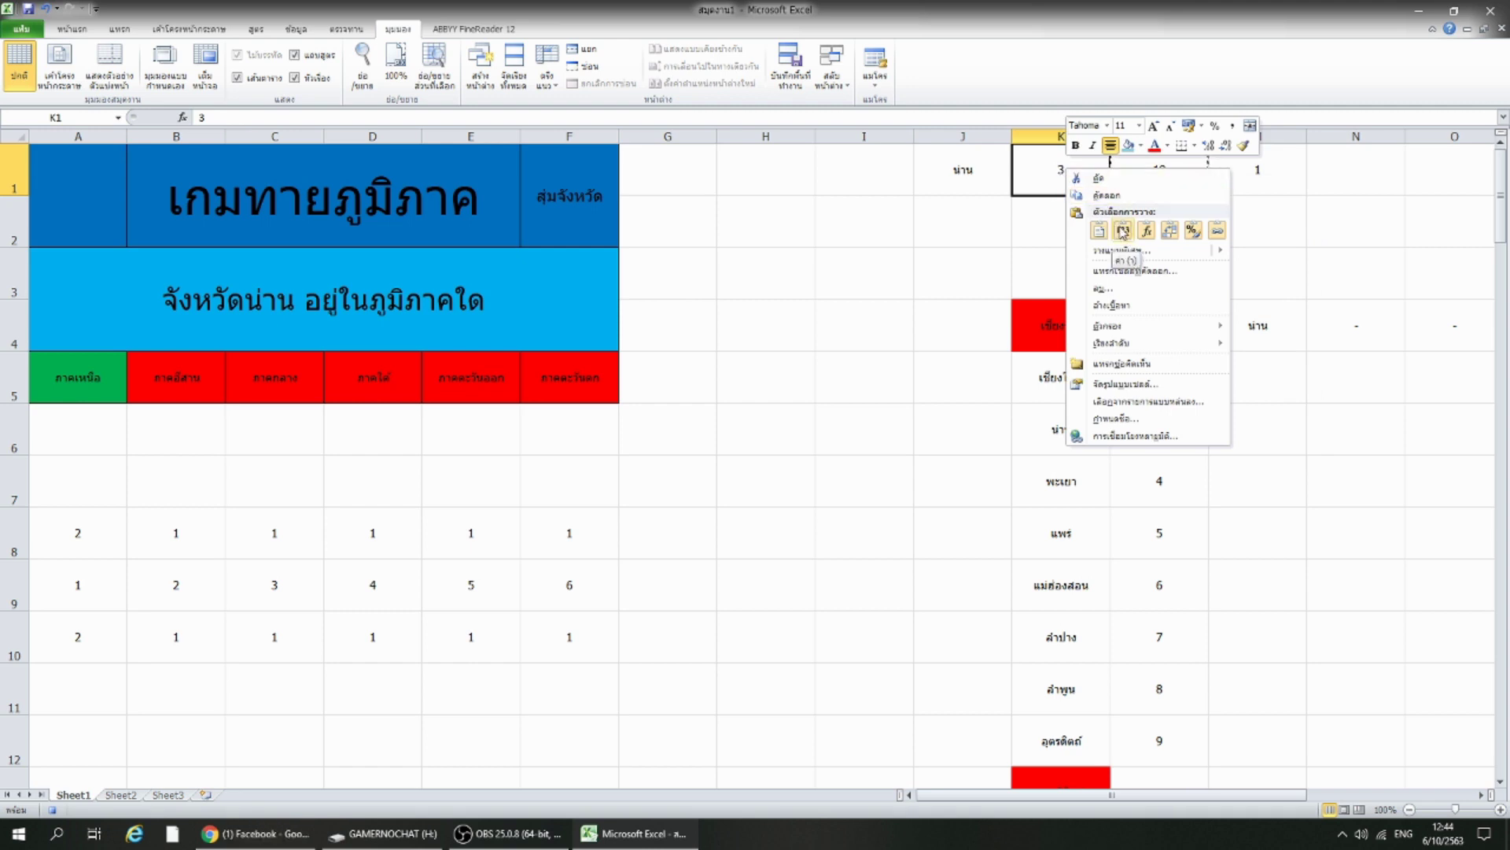
left_click(1122, 229)
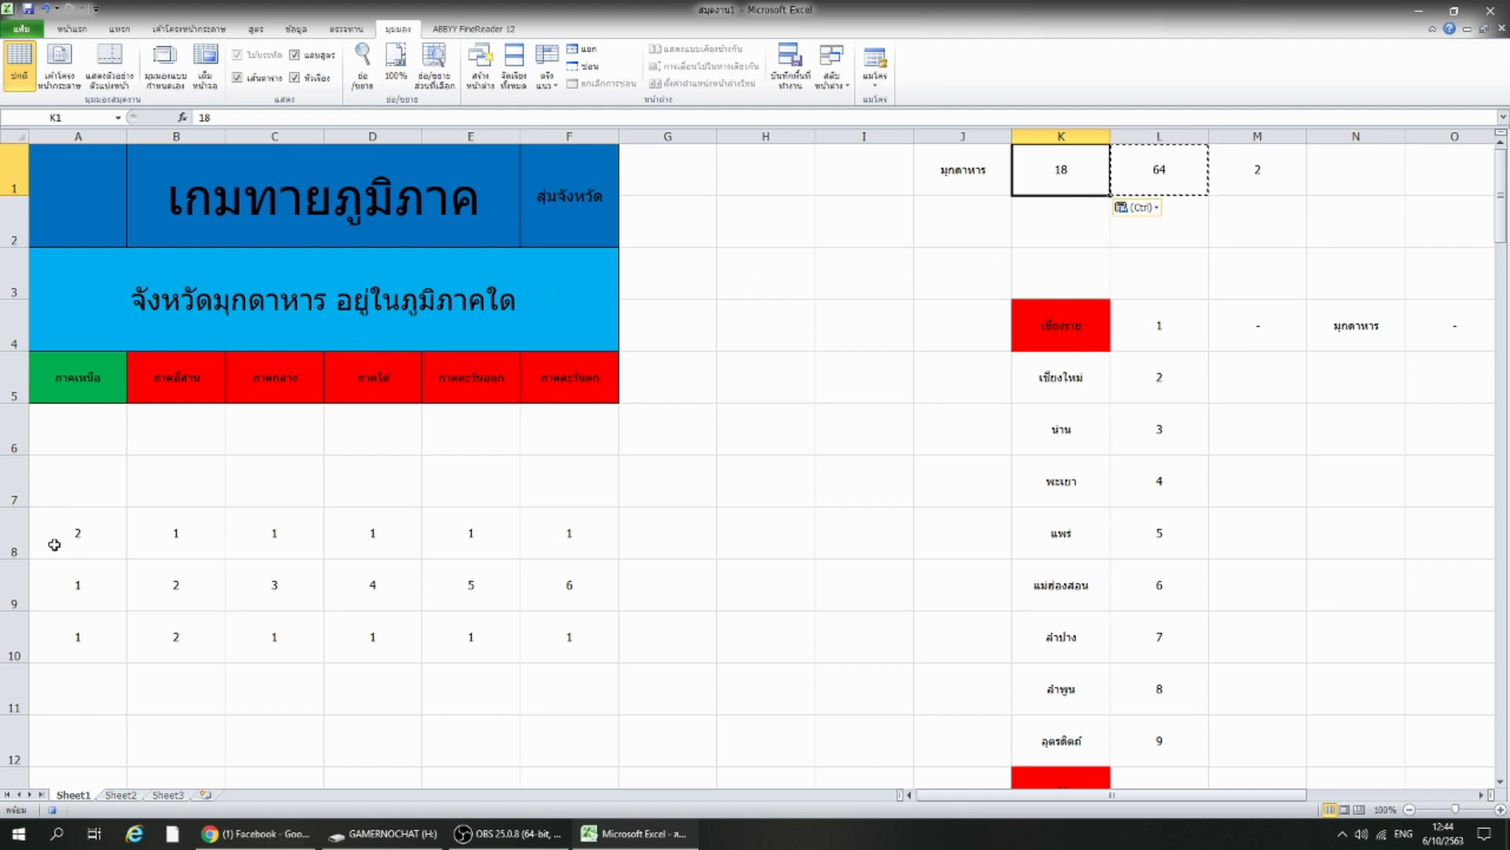
Clear the helper values in A8:F8.
left_click_drag(90, 531, 527, 512)
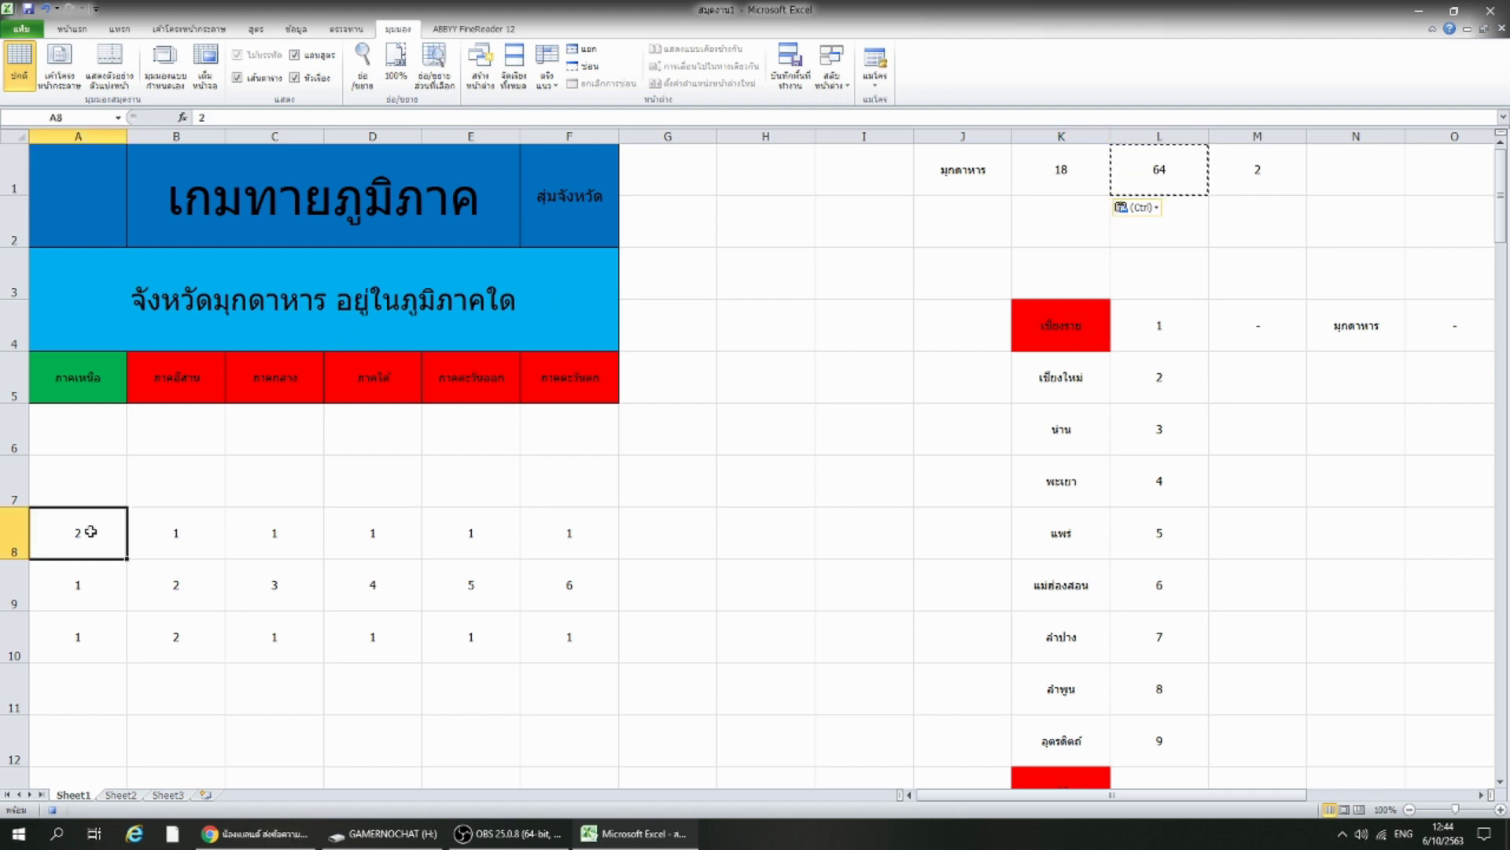
key("Delete")
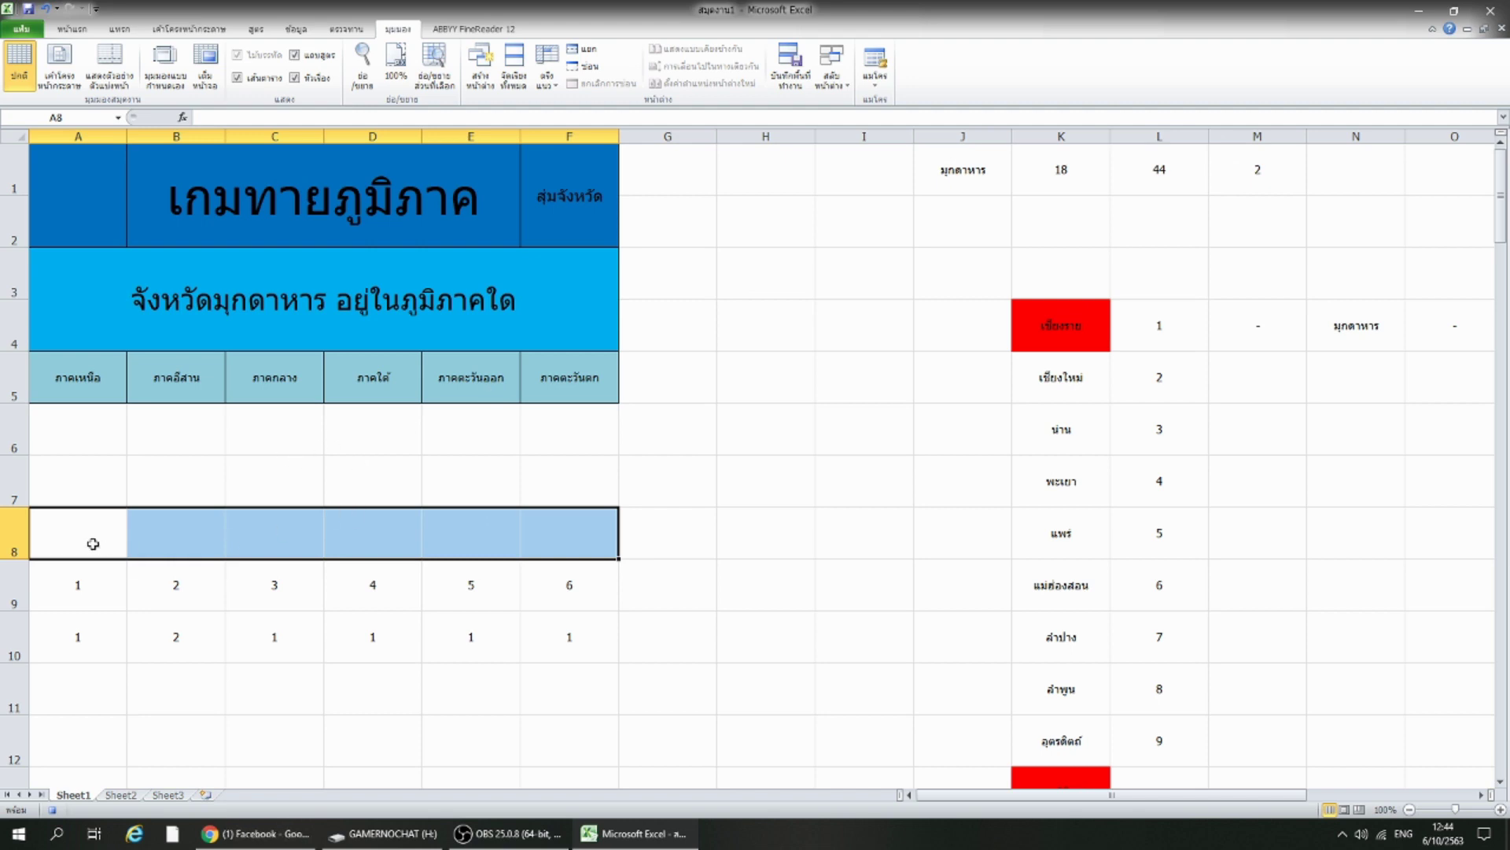
left_click(57, 184)
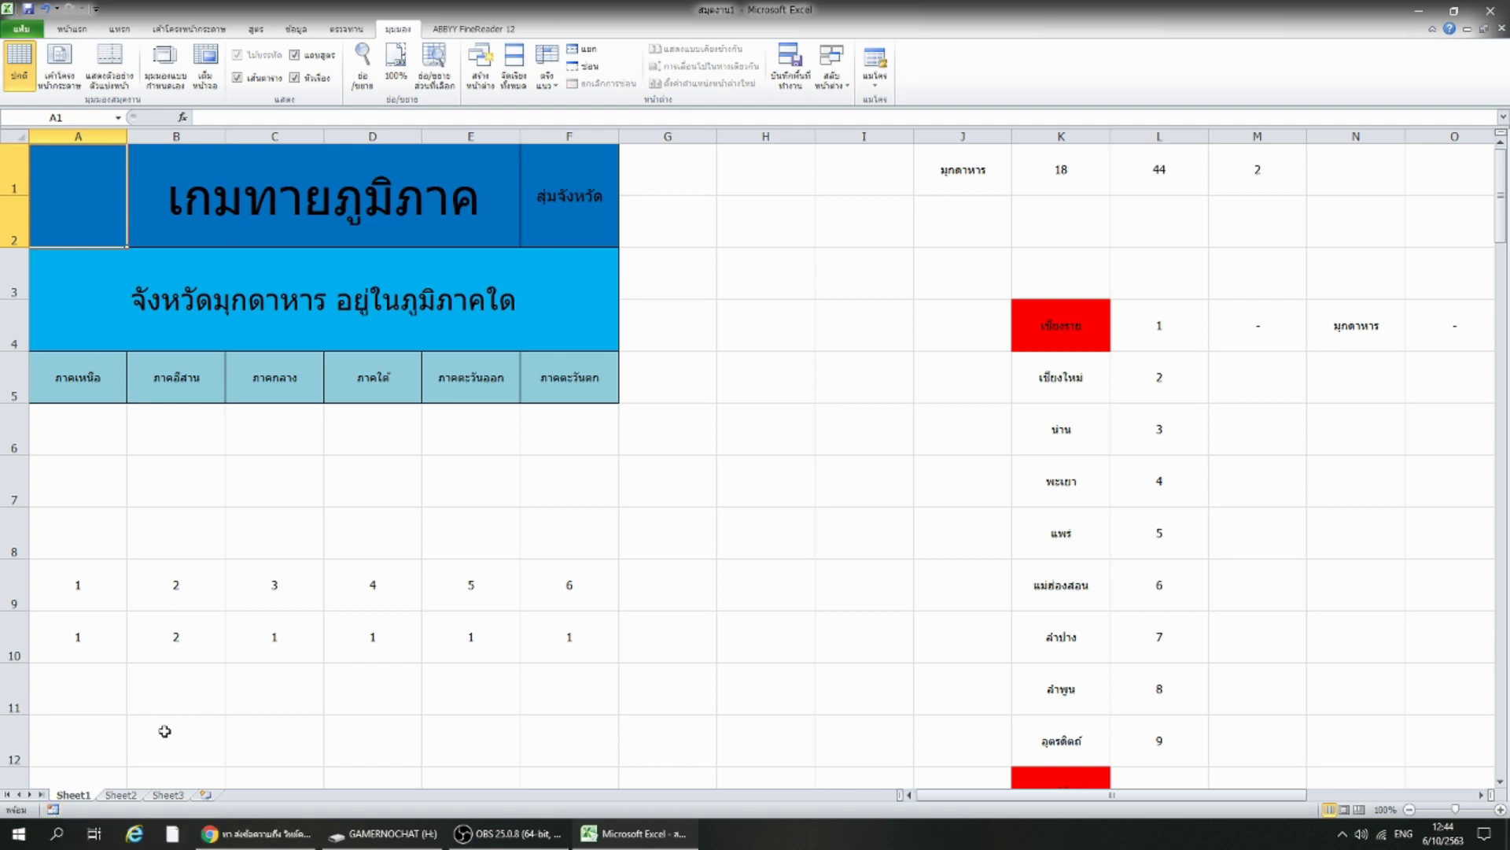
left_click(372, 515)
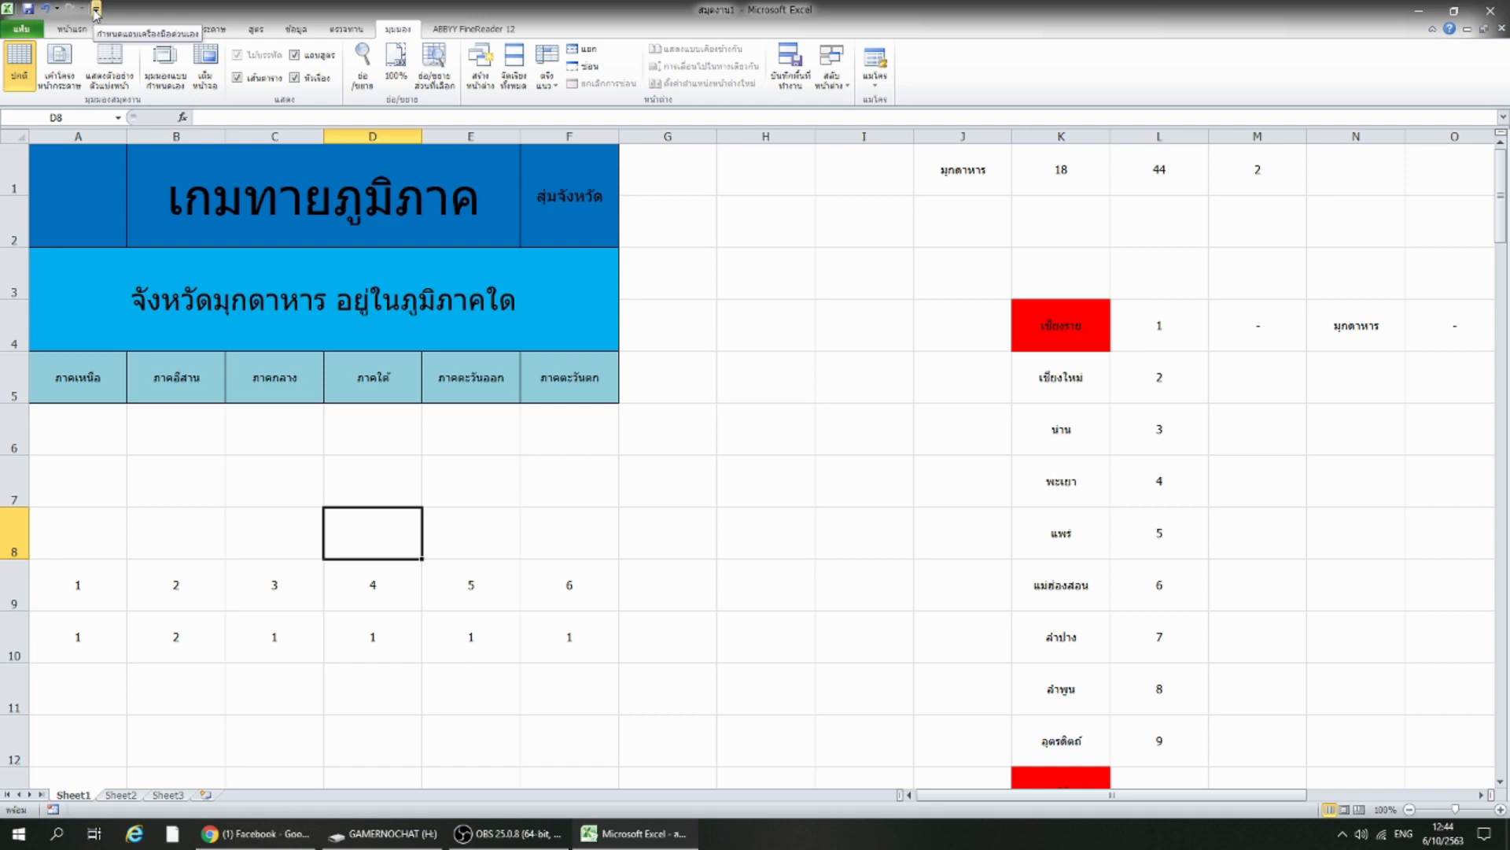
Add the Insert Controls command to the Quick Access Toolbar from All Commands.
left_click(96, 11)
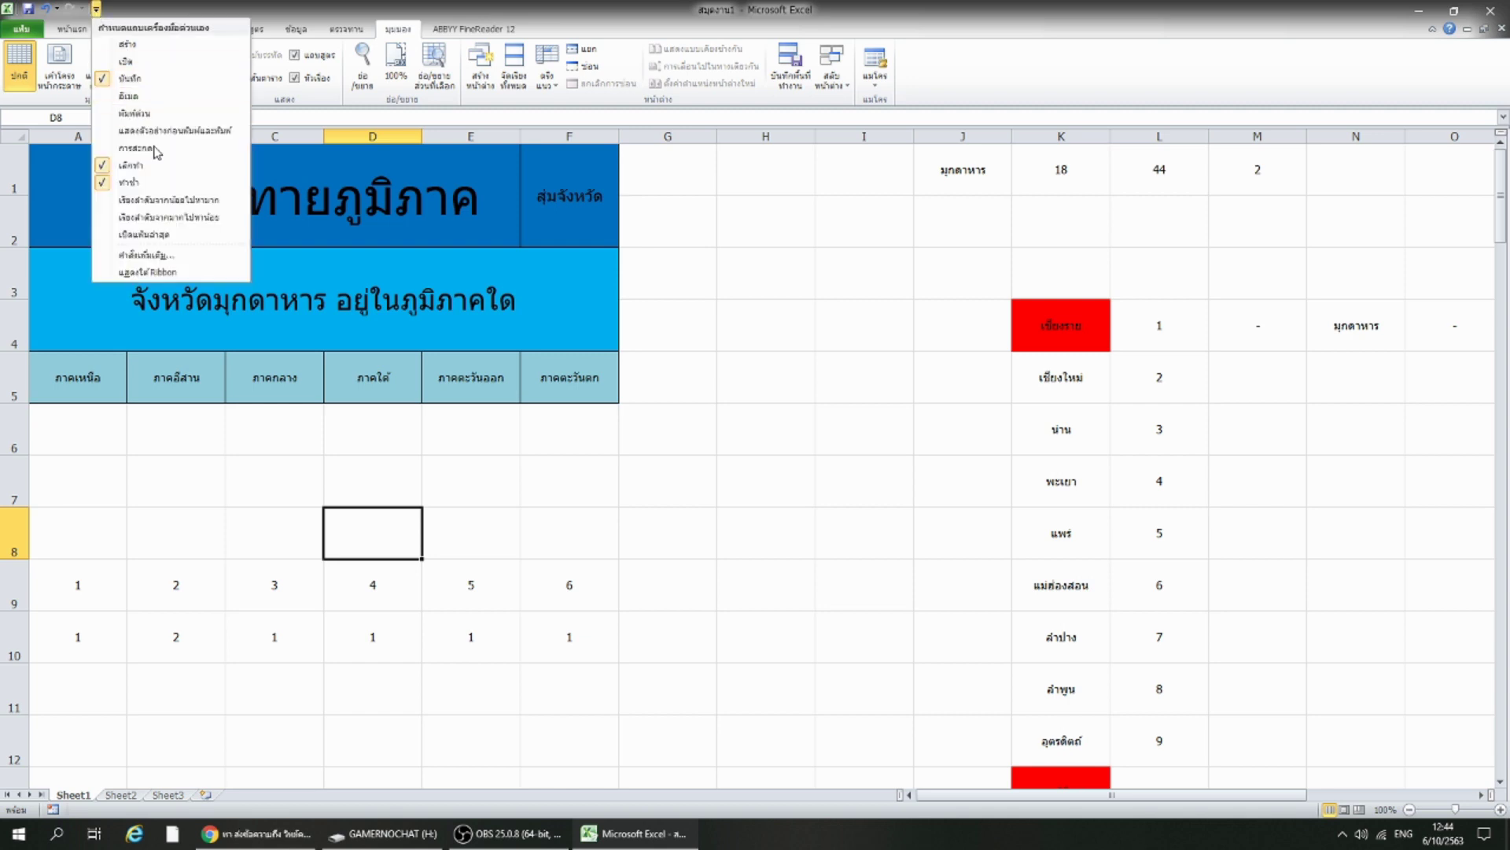
left_click(145, 254)
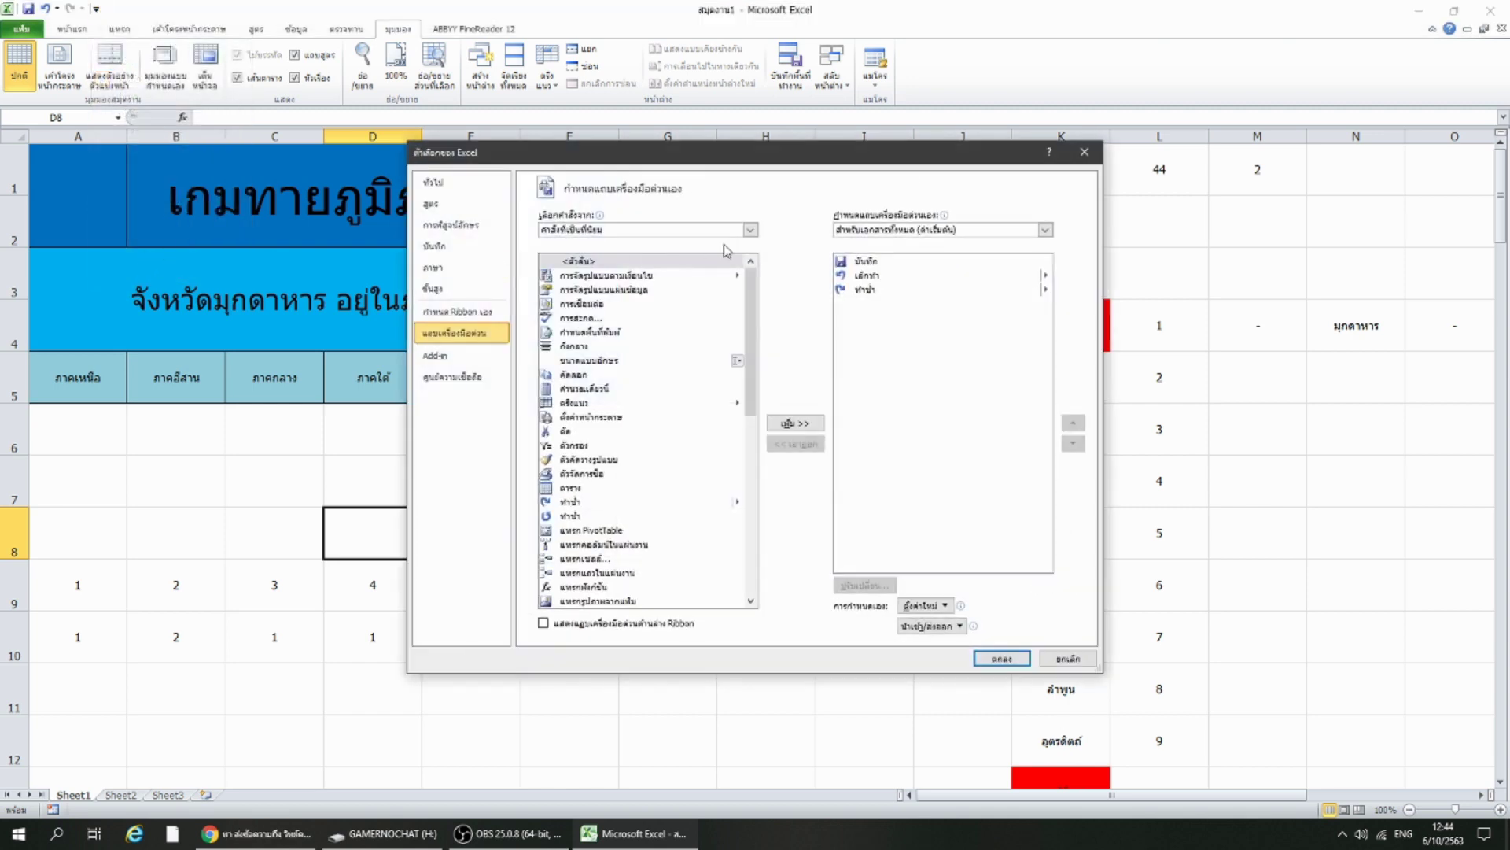
left_click(750, 228)
left_click(717, 276)
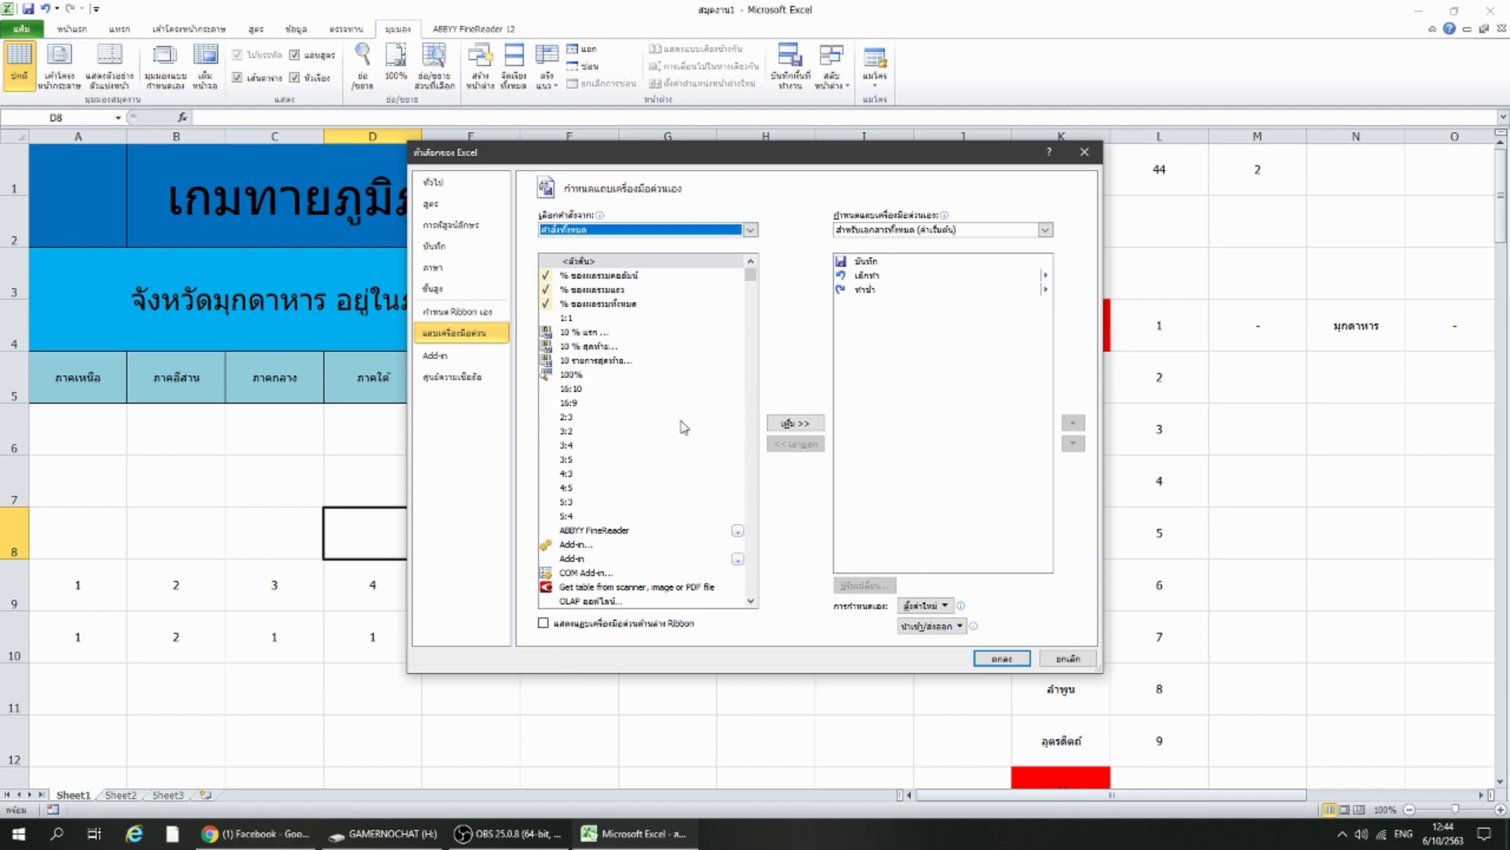
scroll(683, 427, "down", 5)
scroll(683, 440, "down", 5)
scroll(683, 472, "down", 5)
scroll(682, 492, "down", 5)
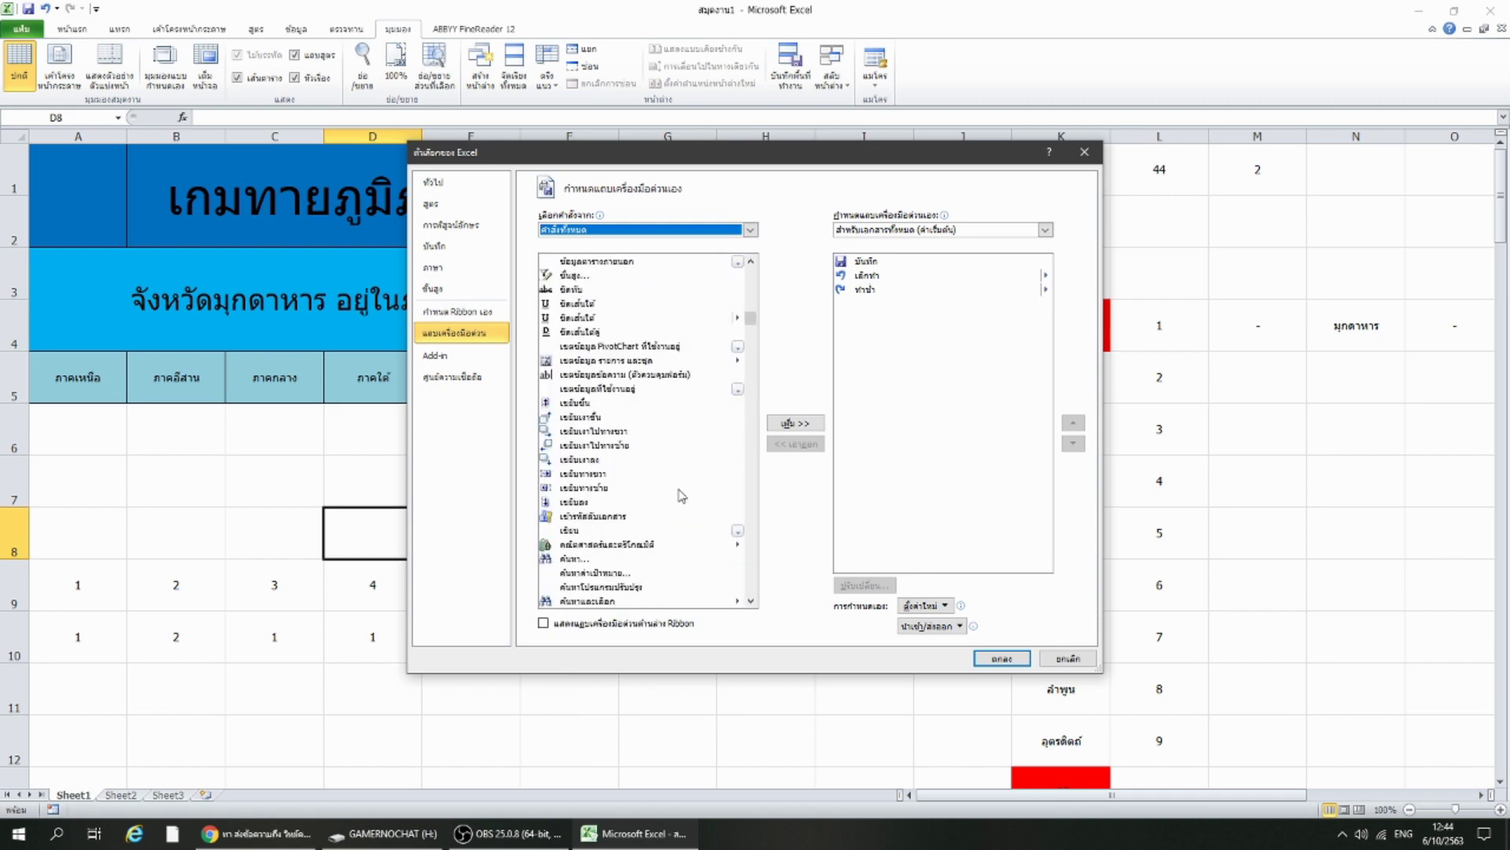
scroll(682, 500, "down", 5)
scroll(682, 506, "down", 5)
scroll(682, 510, "down", 5)
scroll(682, 515, "down", 5)
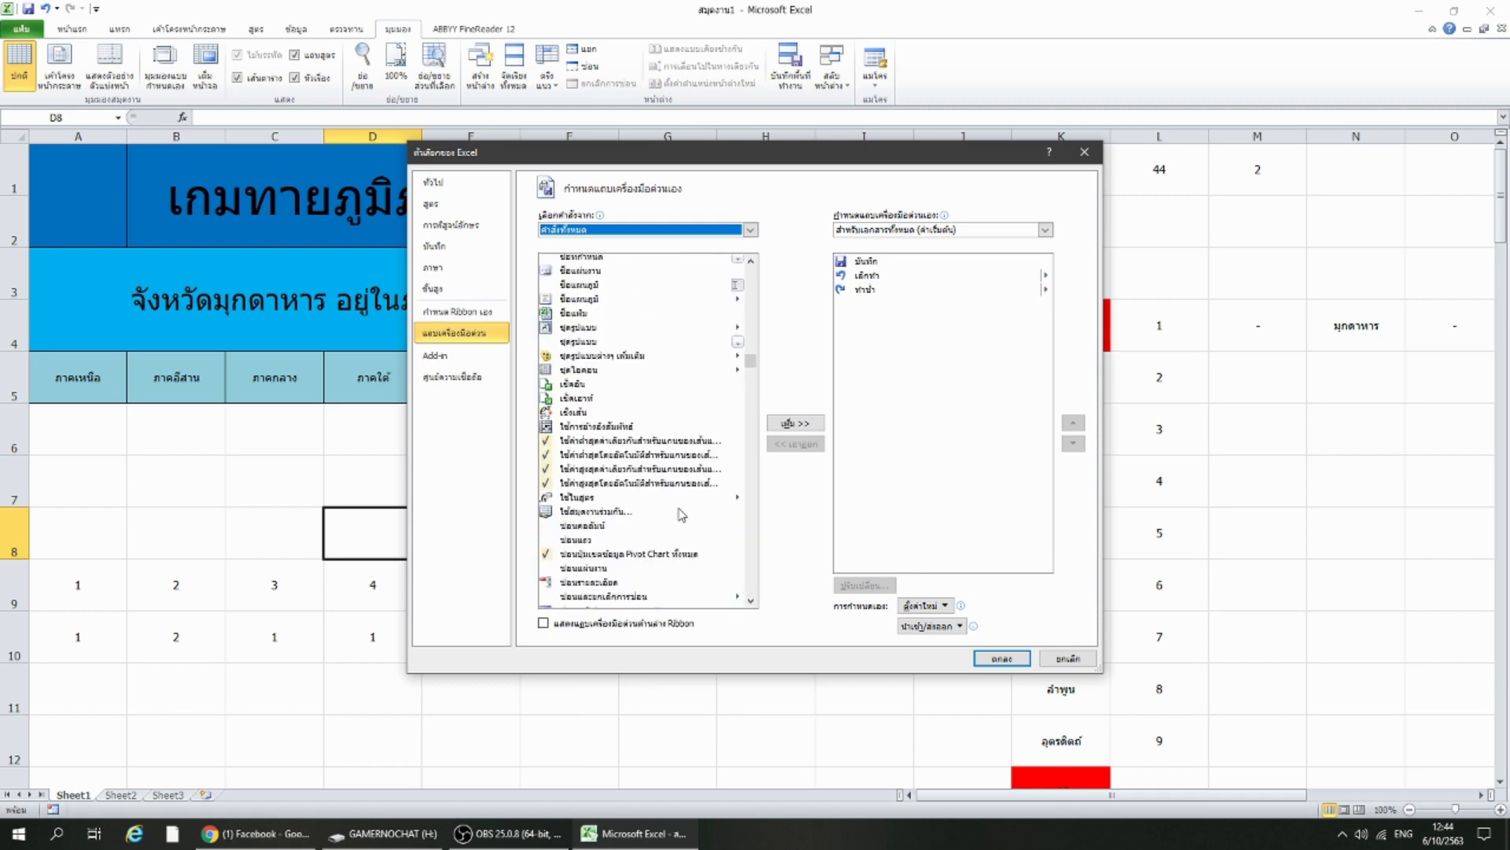
scroll(681, 514, "down", 5)
scroll(678, 512, "down", 5)
scroll(677, 510, "down", 5)
scroll(675, 508, "down", 5)
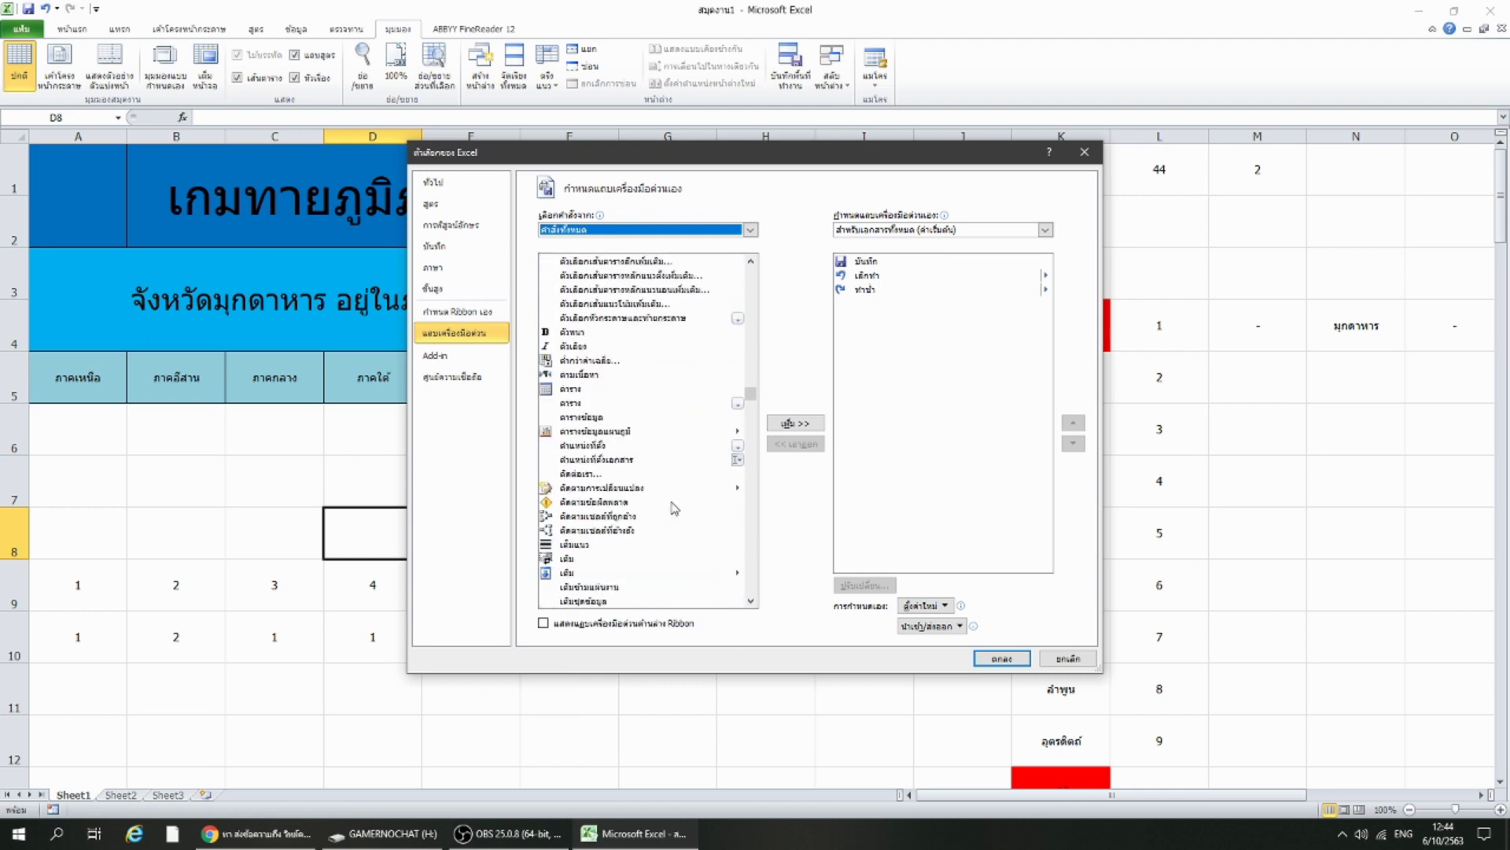
scroll(672, 502, "down", 5)
scroll(674, 499, "down", 5)
scroll(676, 497, "down", 5)
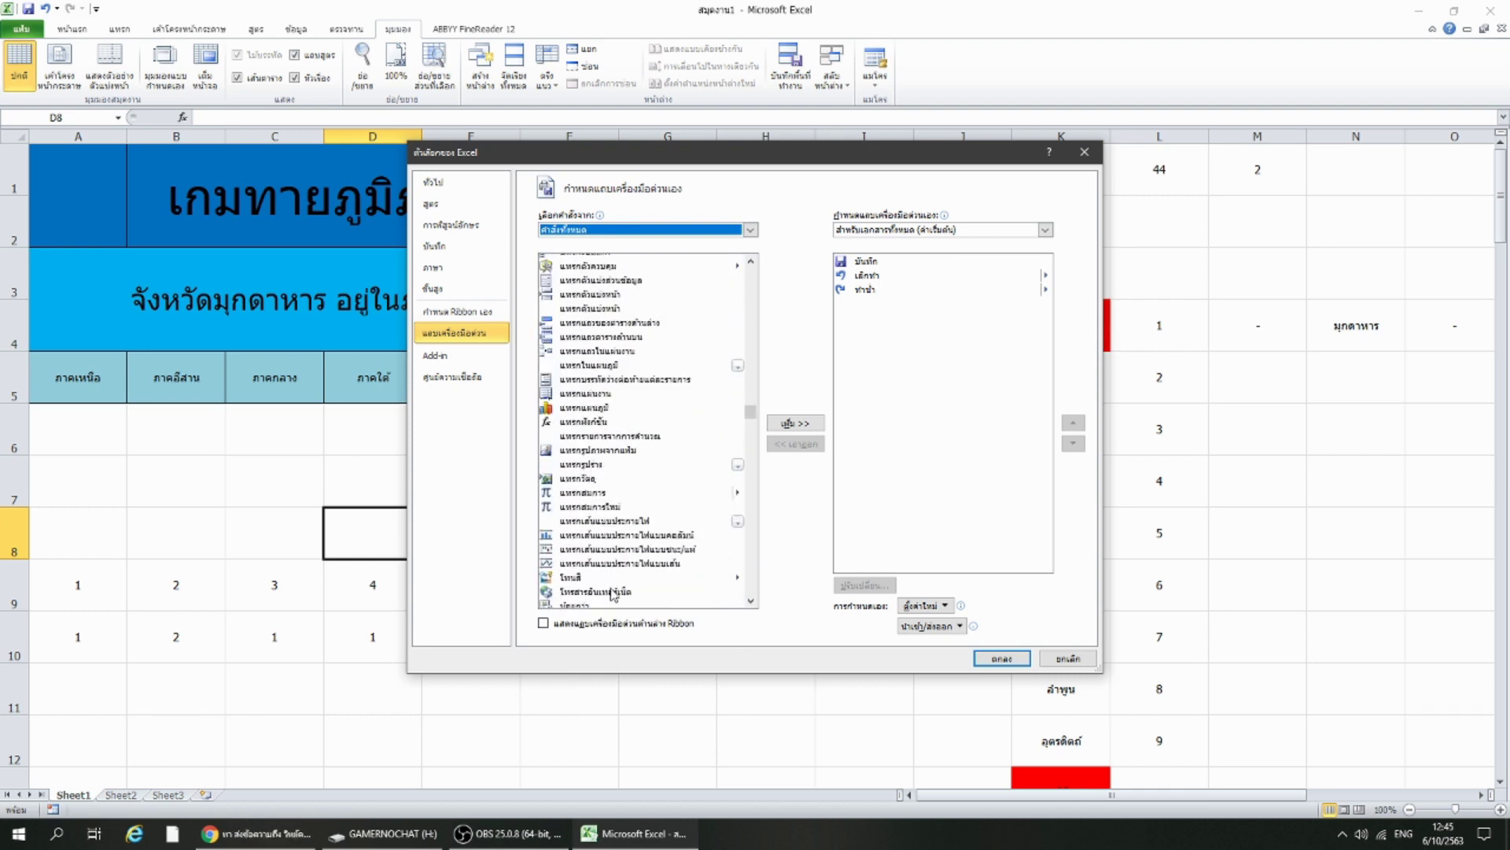
scroll(601, 376, "up", 1)
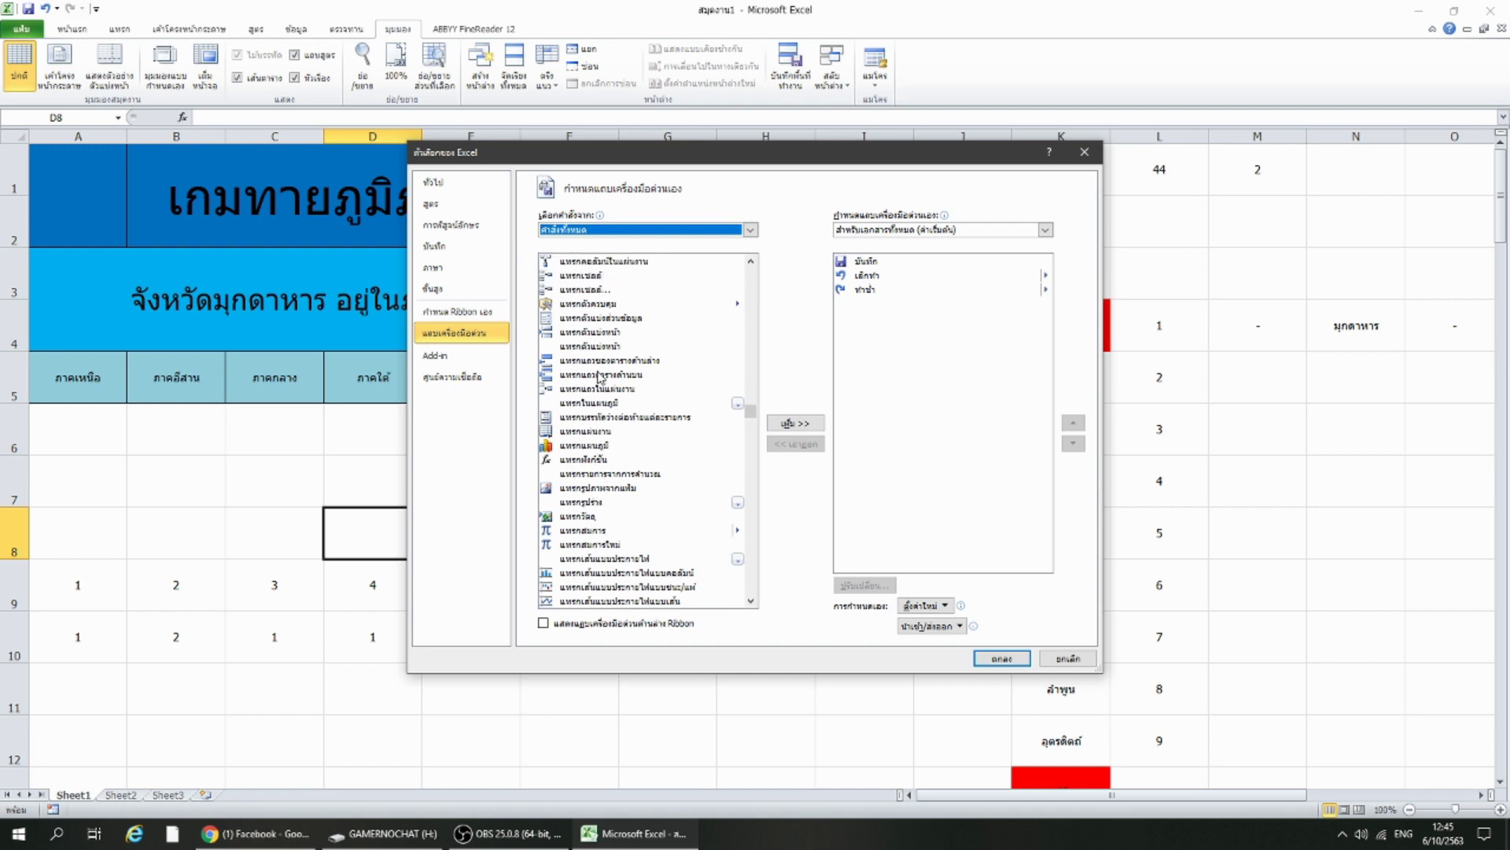
left_click(604, 303)
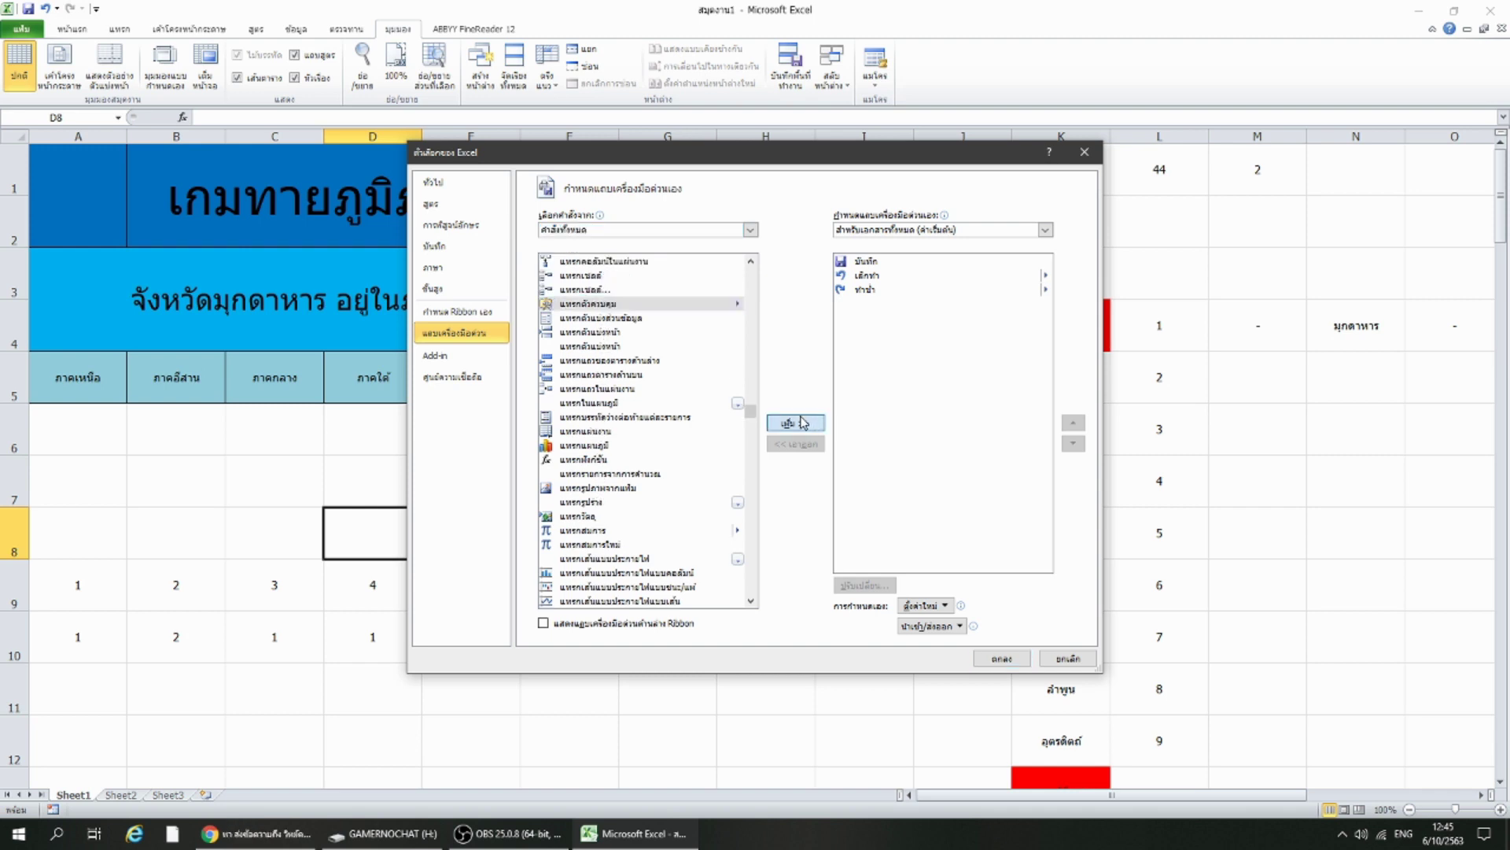
left_click(796, 423)
left_click(1001, 658)
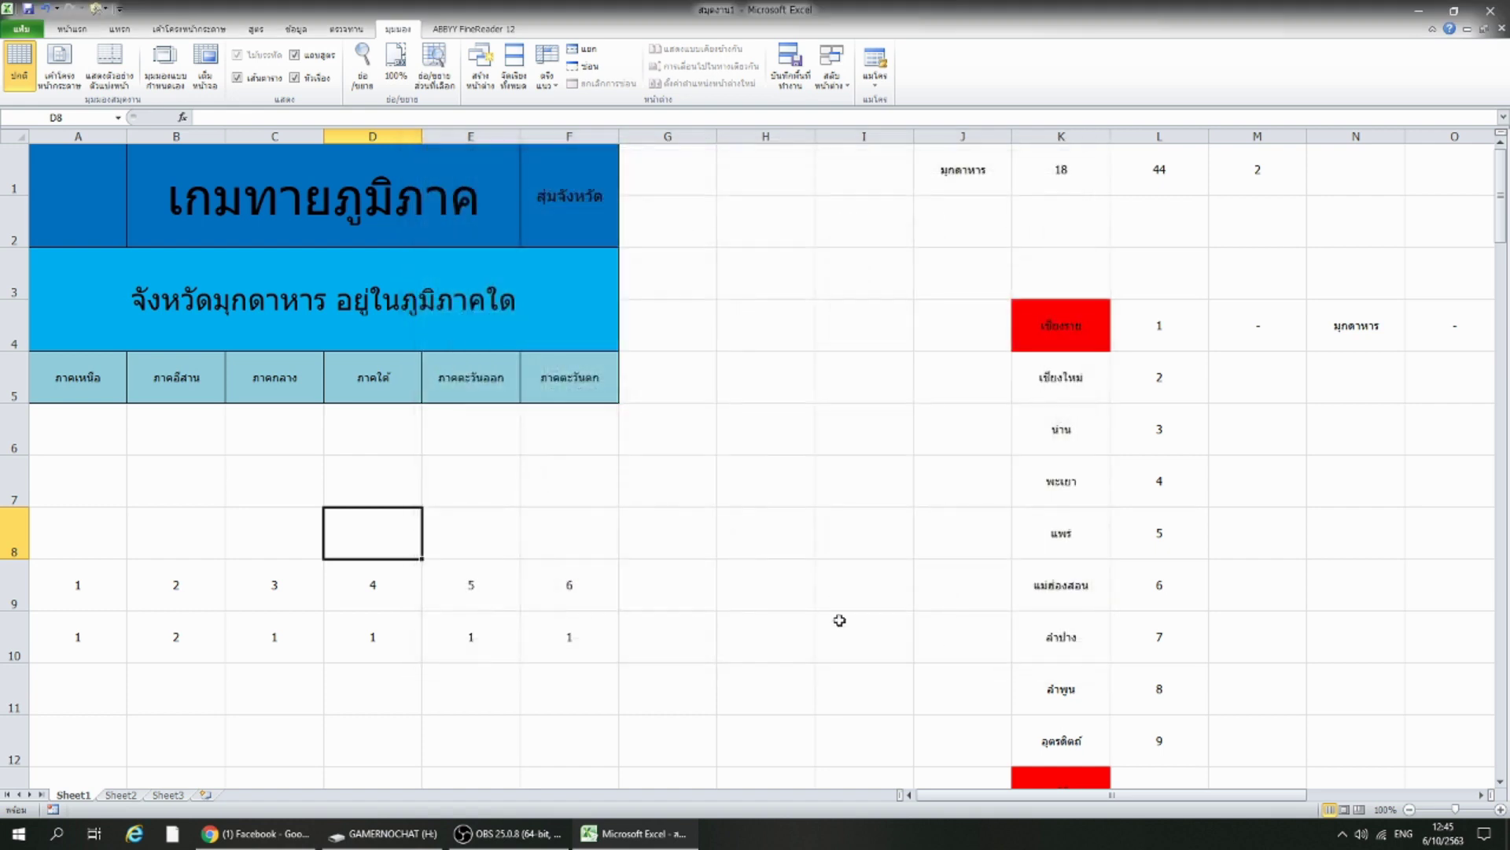
left_click(668, 533)
Draw a form button over F1:F2, assign the randquiz macro, and caption it สุ่มจังหวัด.
left_click(96, 9)
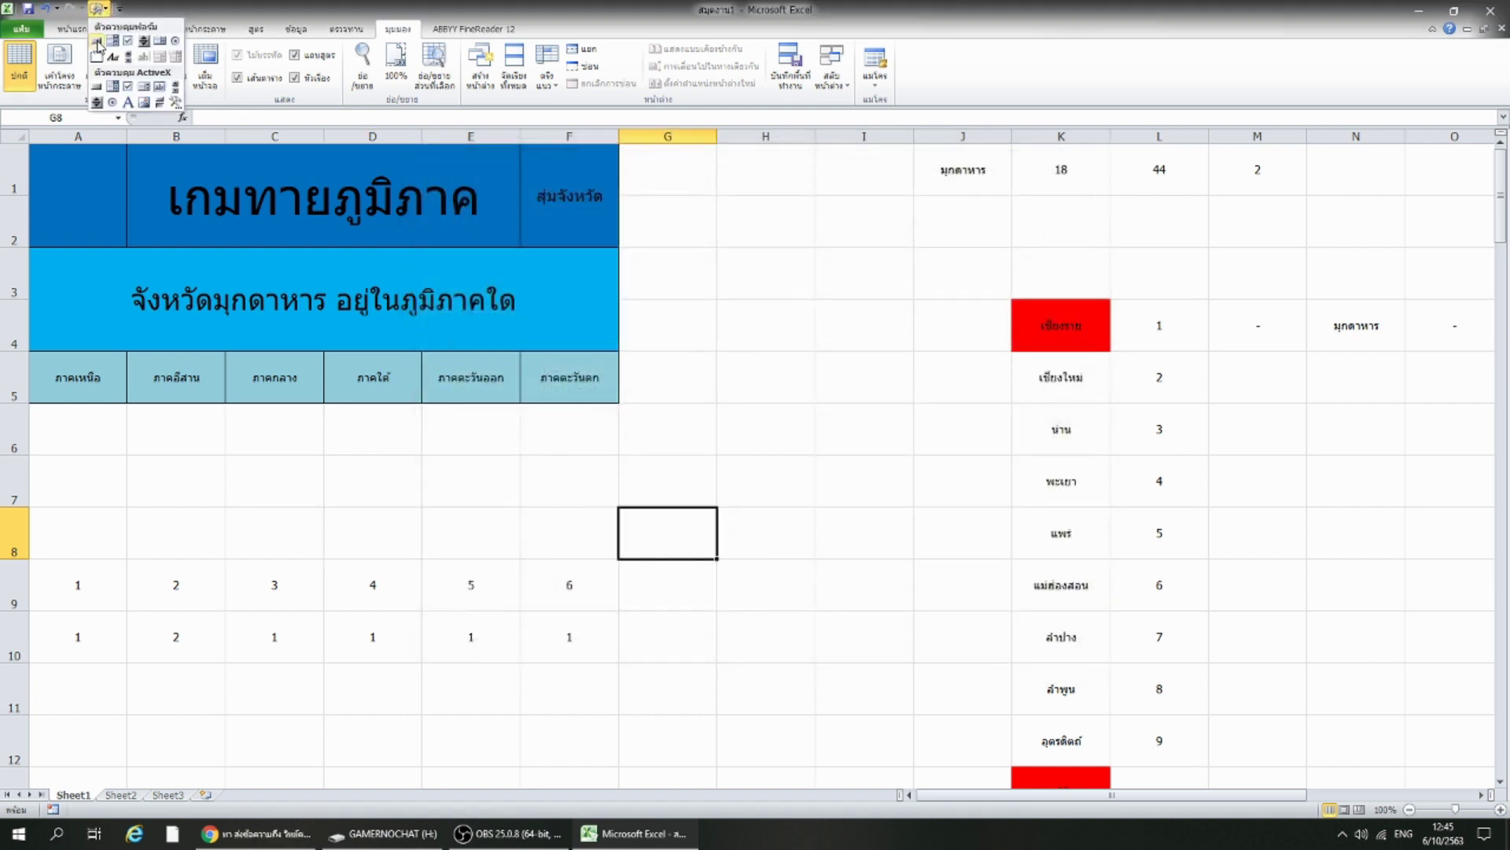
left_click(97, 41)
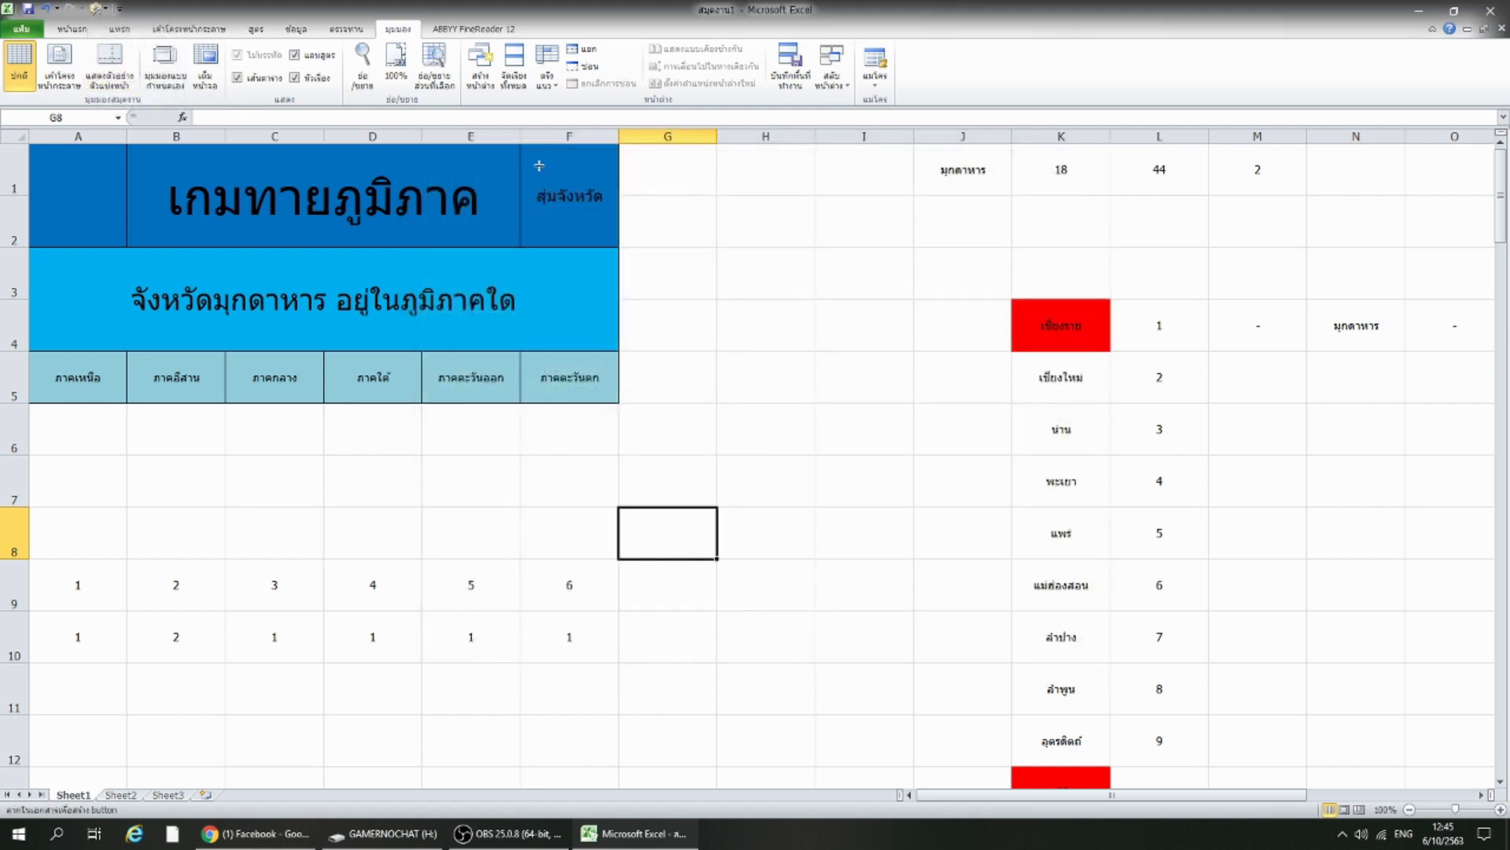
left_click_drag(527, 159, 609, 236)
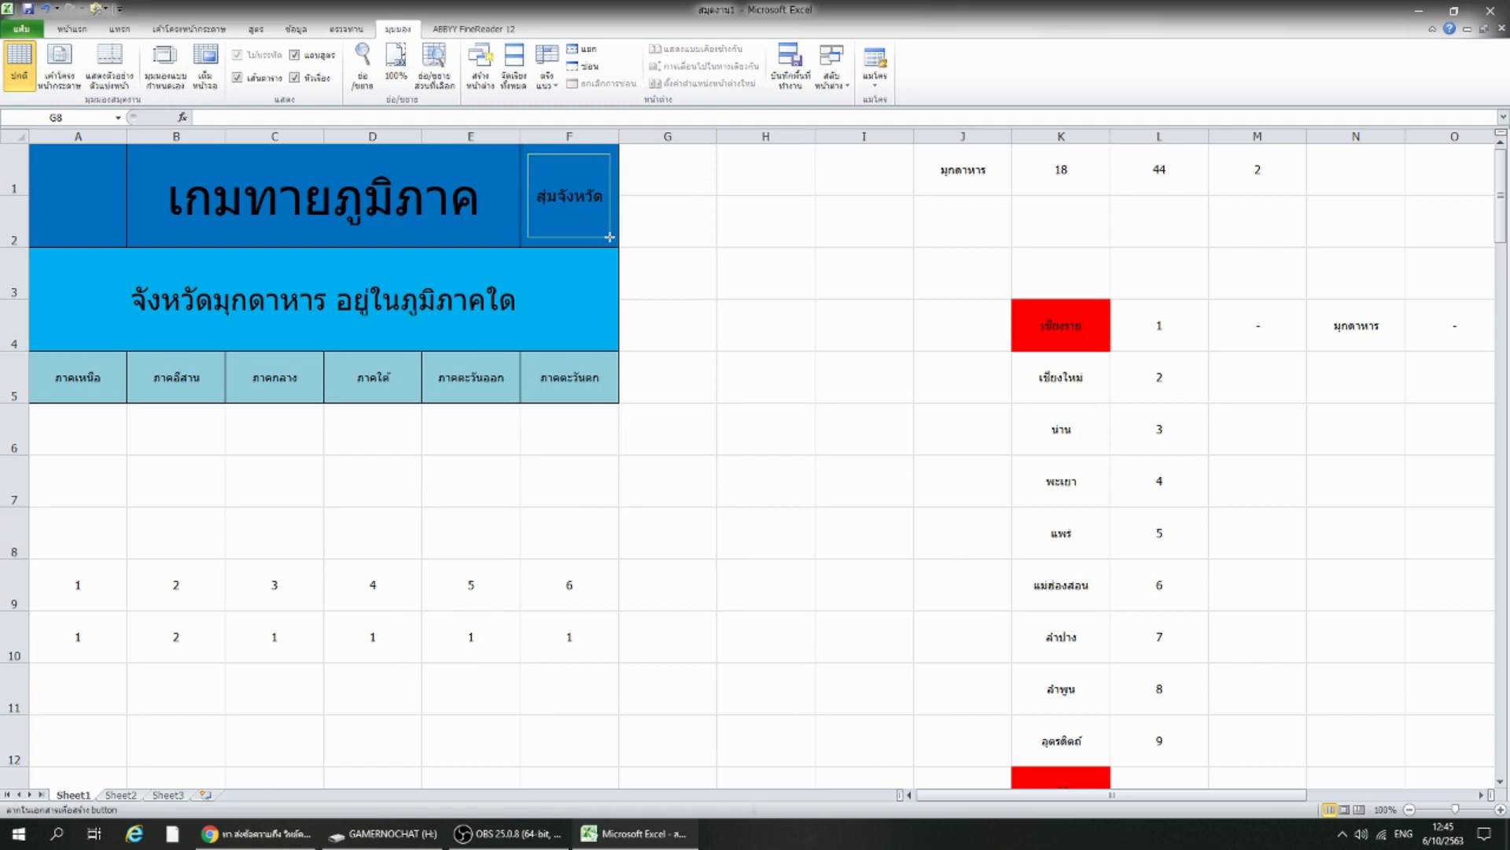
left_click(540, 147)
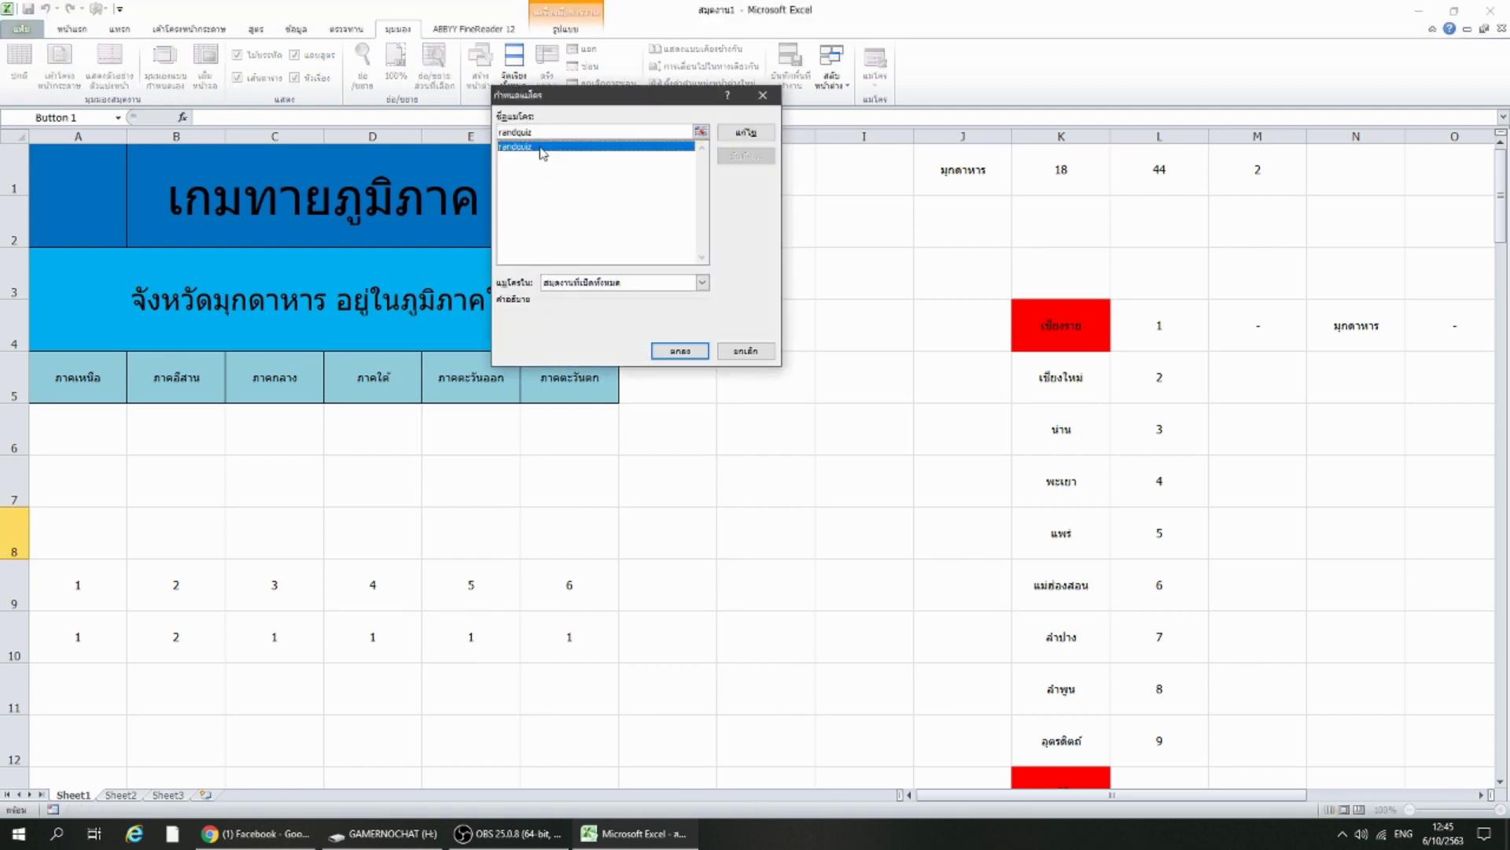
left_click(680, 351)
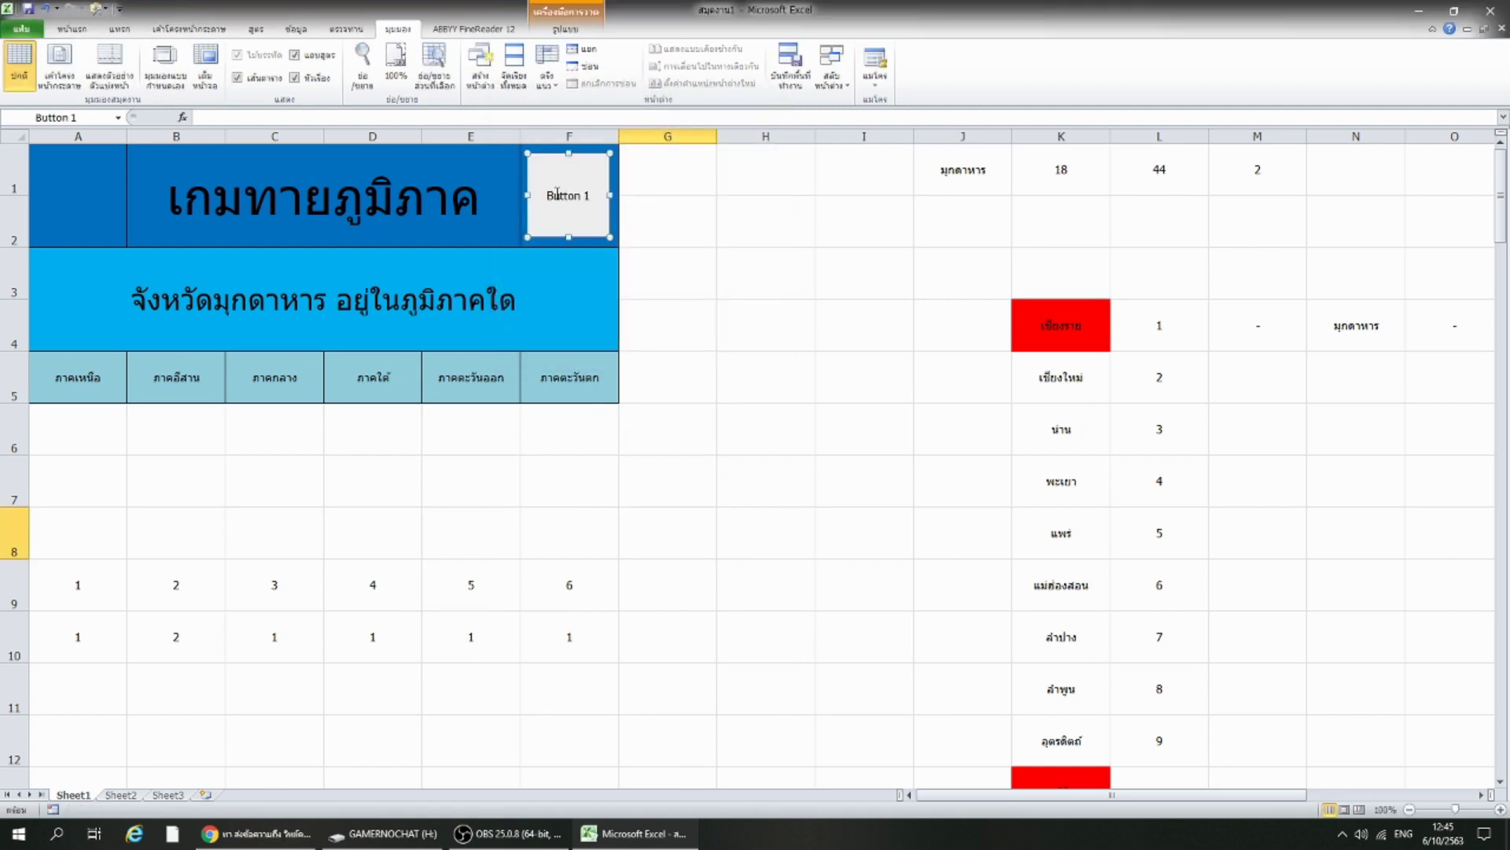
left_click(558, 194)
type("สุ่ม")
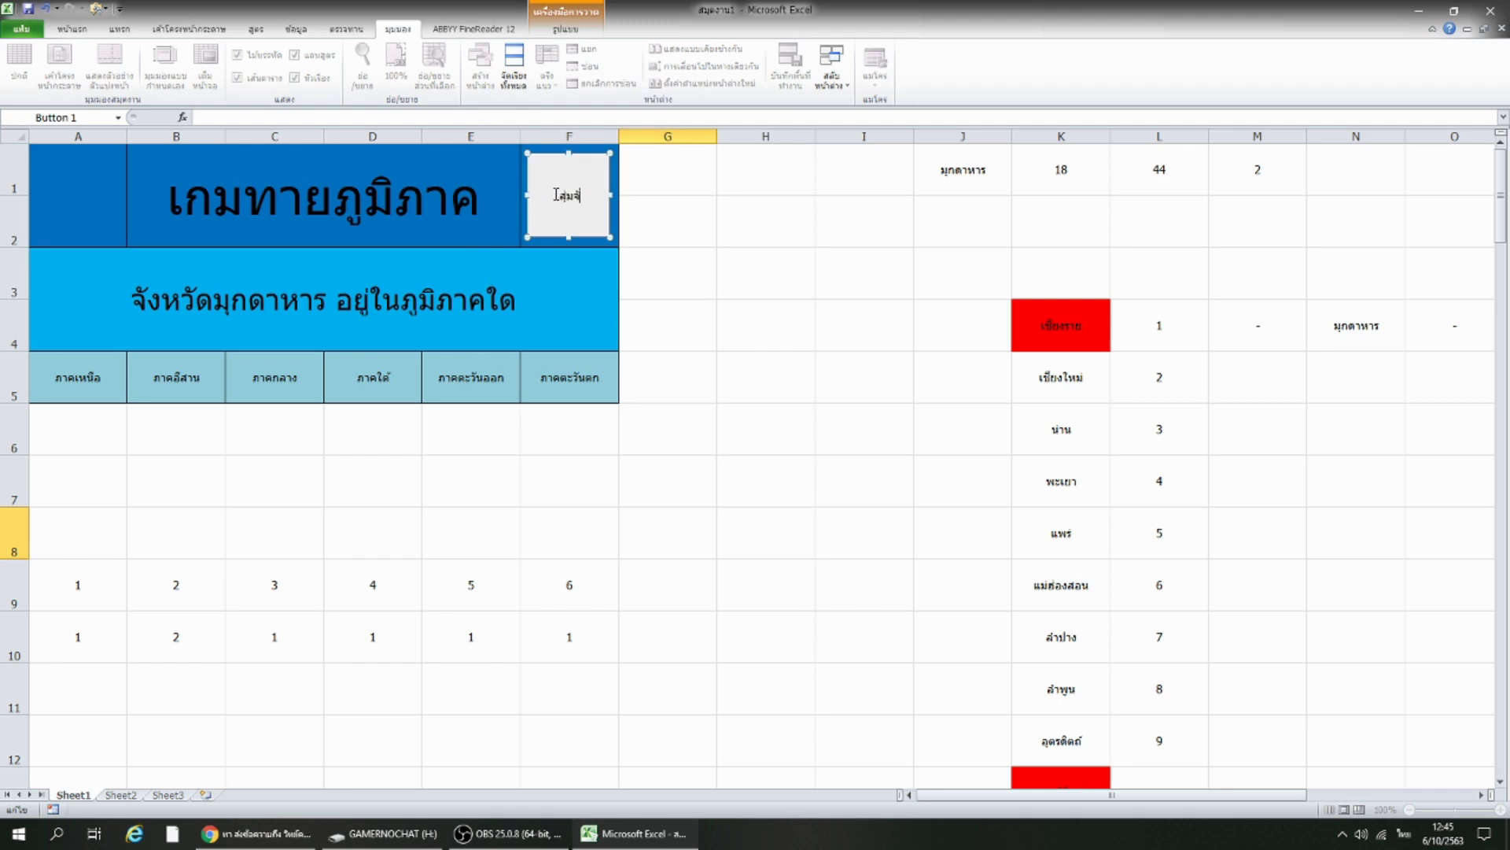
type("งหวัด")
left_click(664, 232)
Test the สุ่มจังหวัด button, paste row 10 results into row 8, and run it again.
left_click(559, 196)
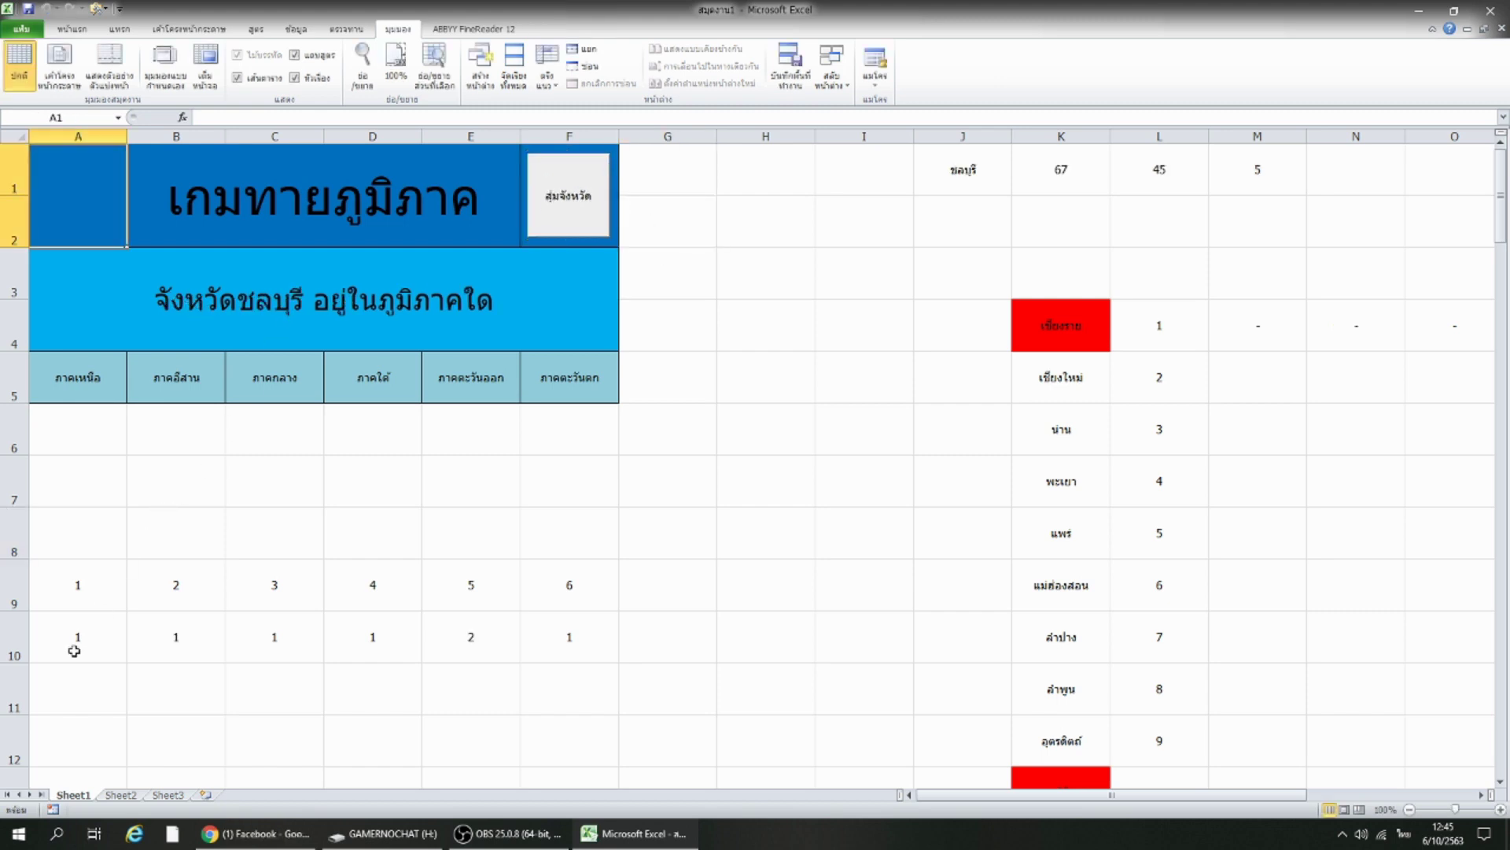
mouse_move(74, 651)
left_mouse_down()
mouse_move(616, 633)
mouse_move(580, 651)
left_mouse_up()
key("ctrl+c")
right_click(83, 551)
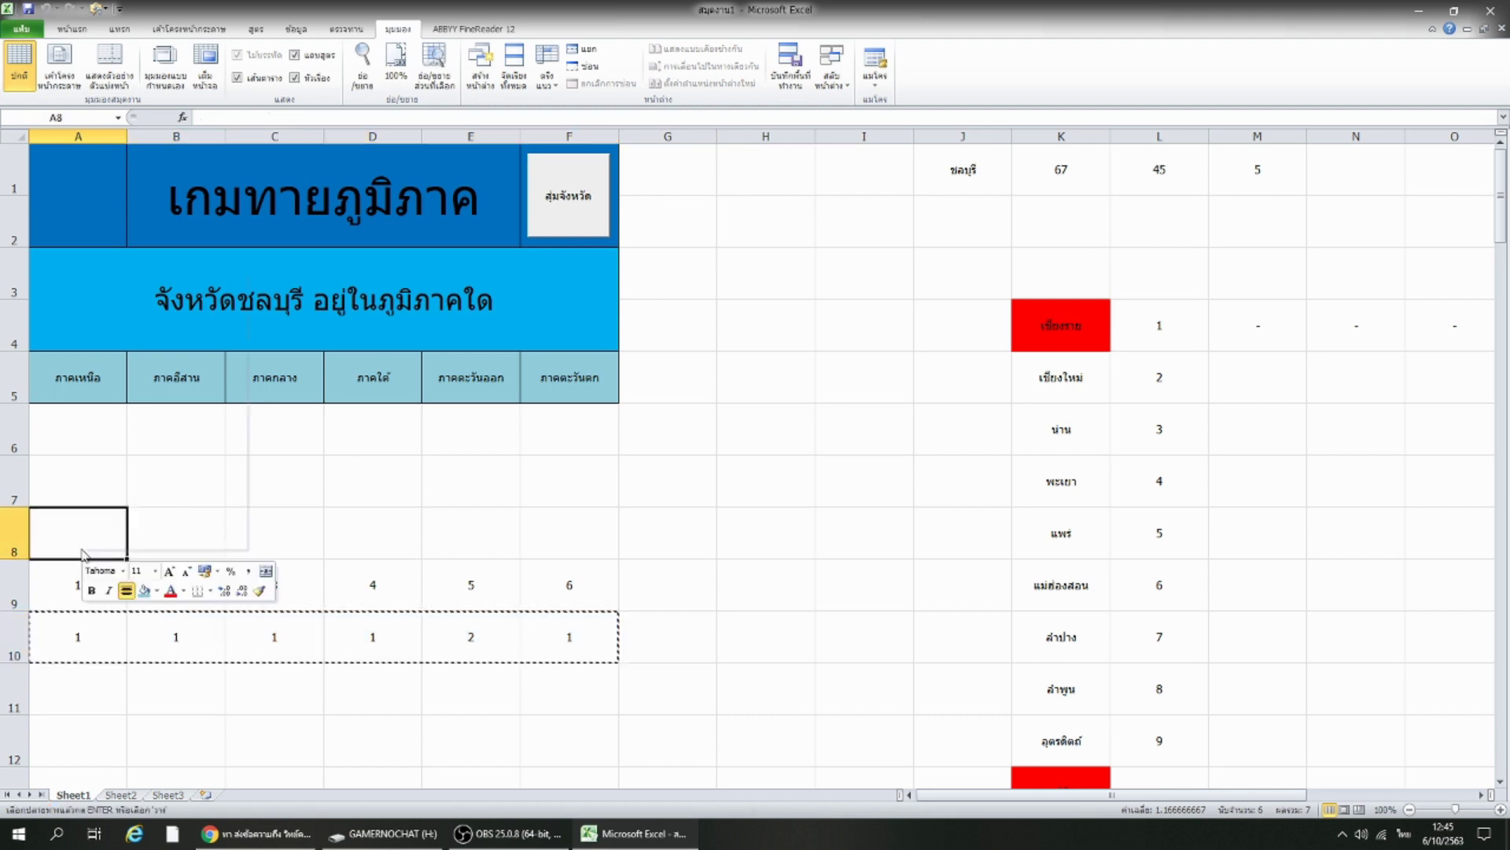
left_click(136, 339)
left_click(100, 429)
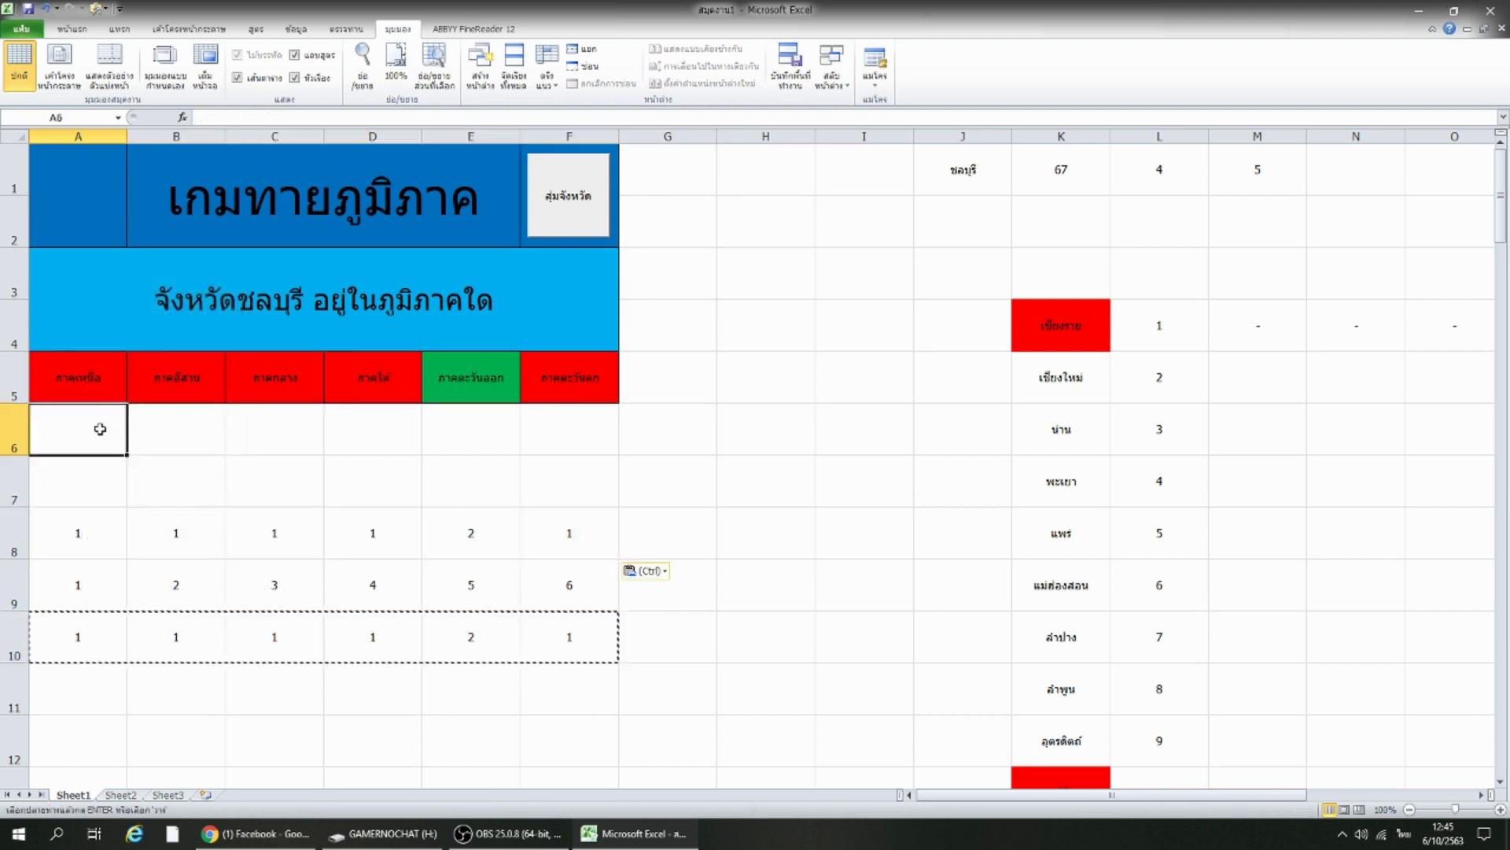
left_click(566, 197)
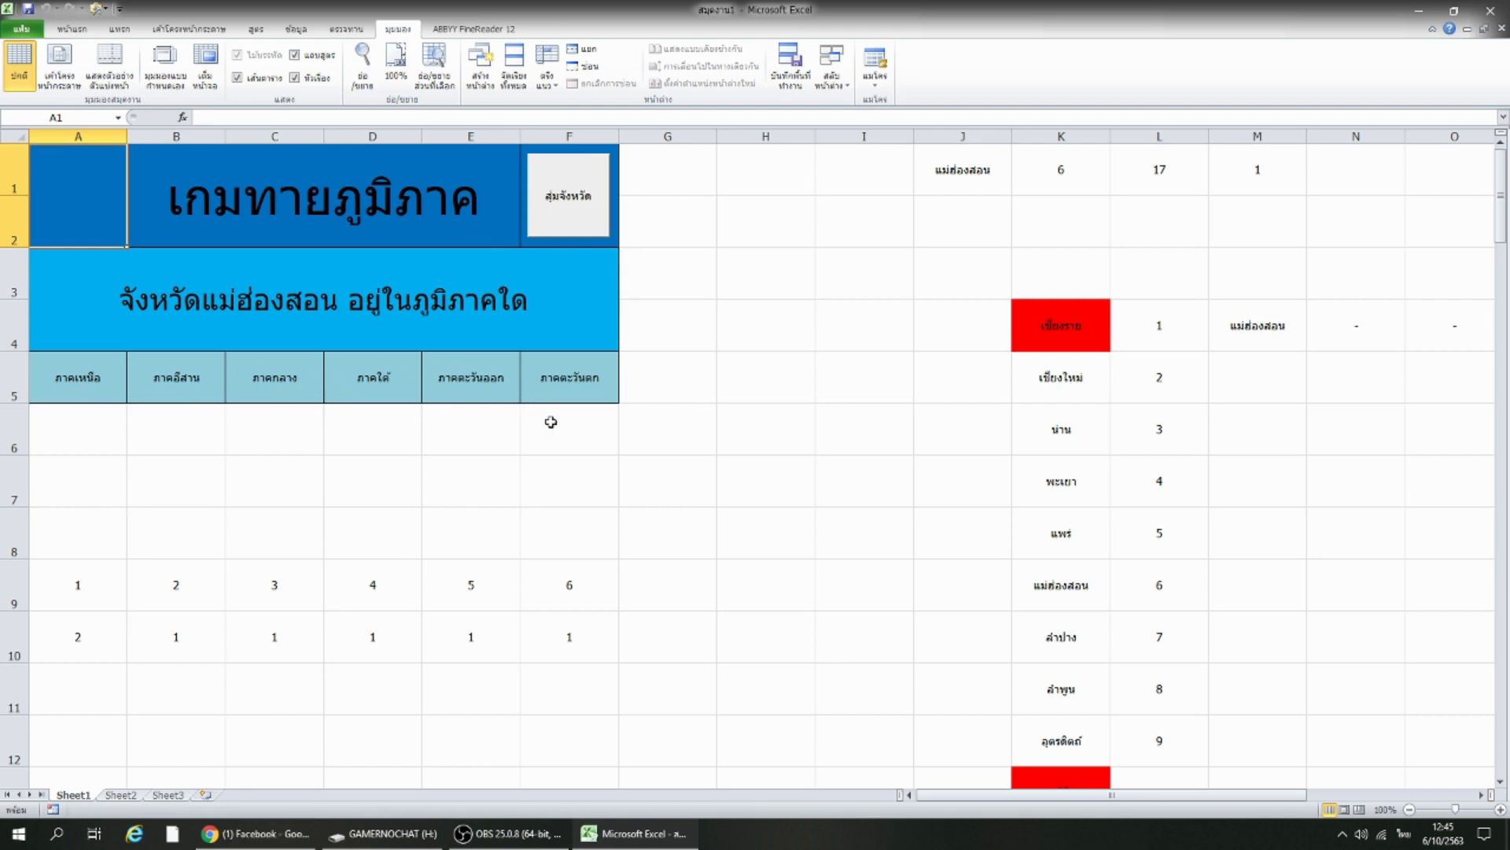
left_click(573, 464)
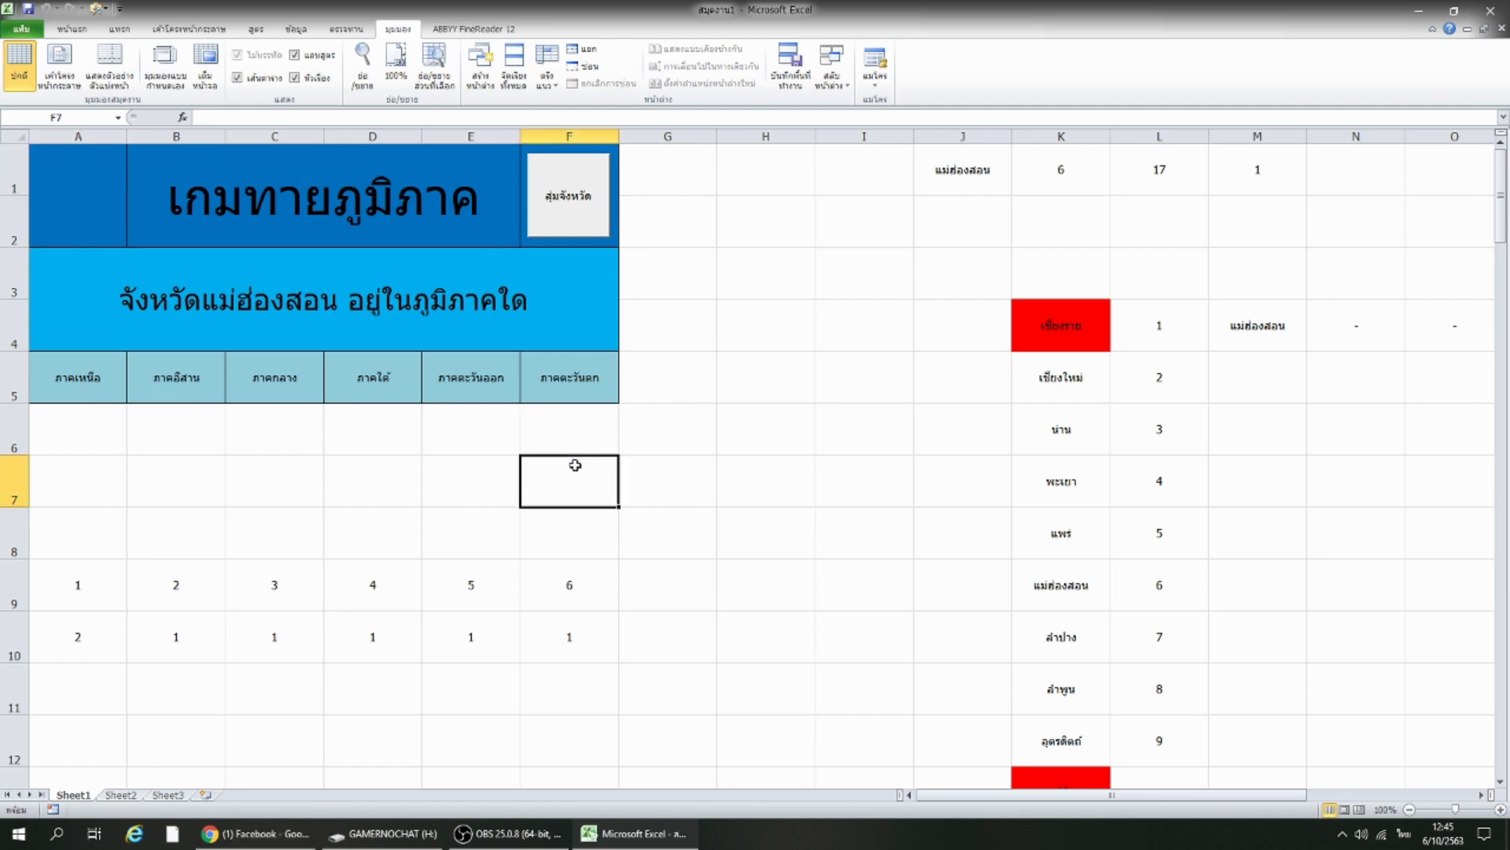
left_click(67, 381)
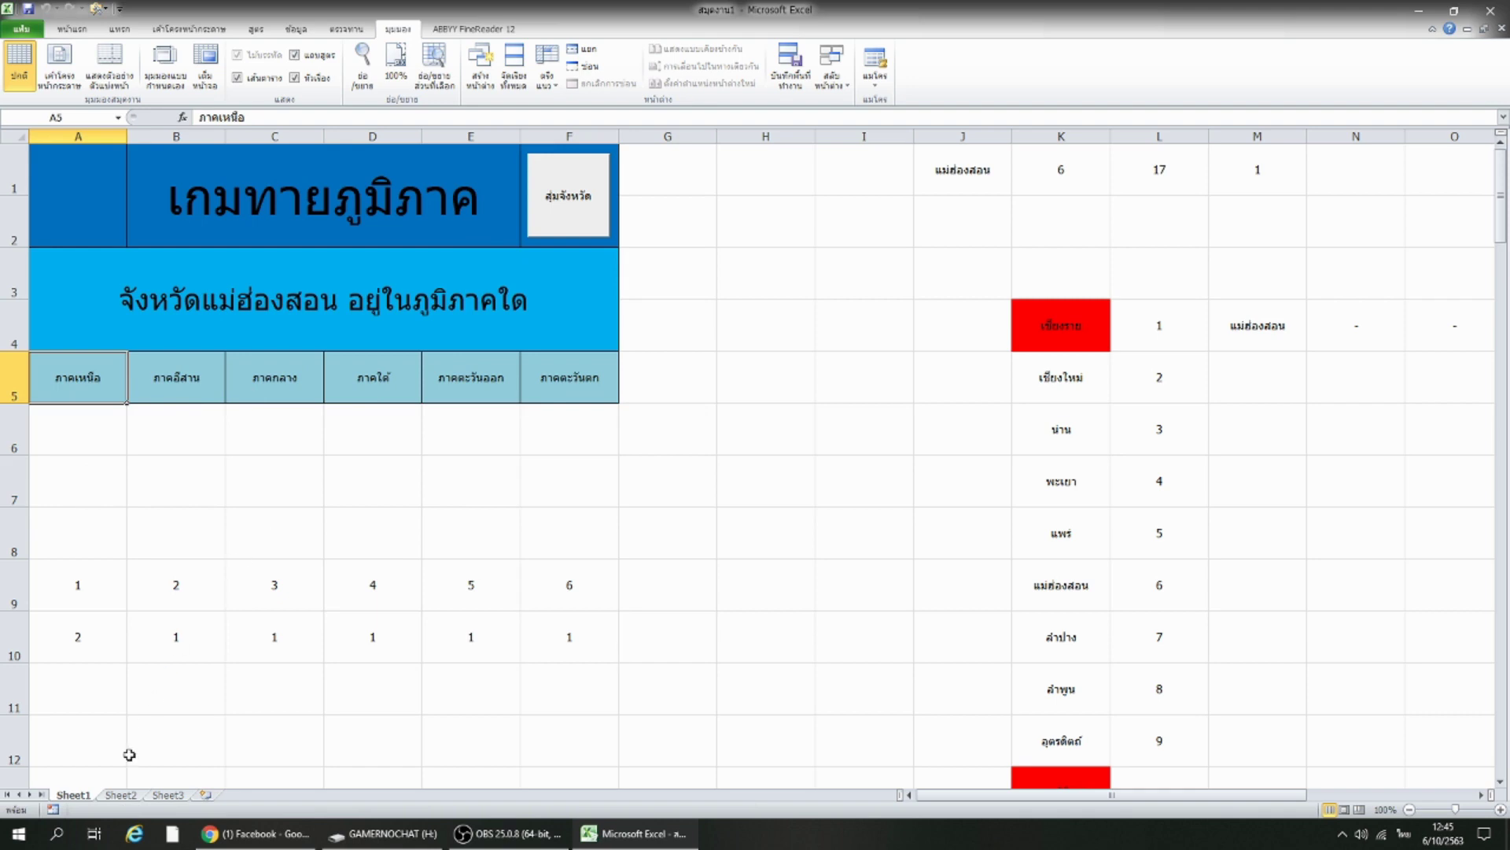
Start recording a macro named answer1 after the Thai name is rejected.
left_click(53, 808)
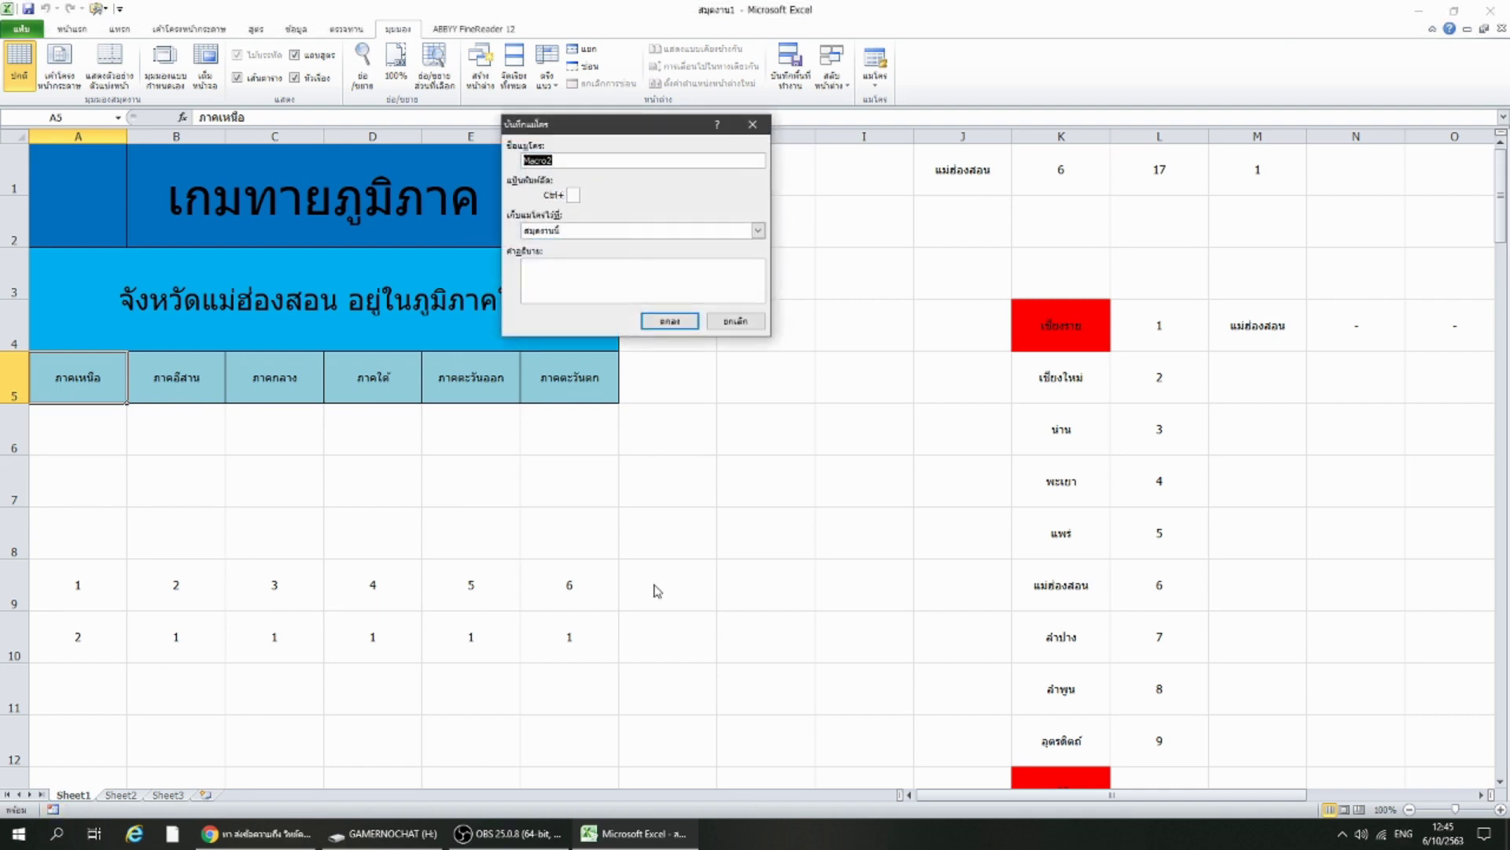
type("ภาค1")
left_click(686, 323)
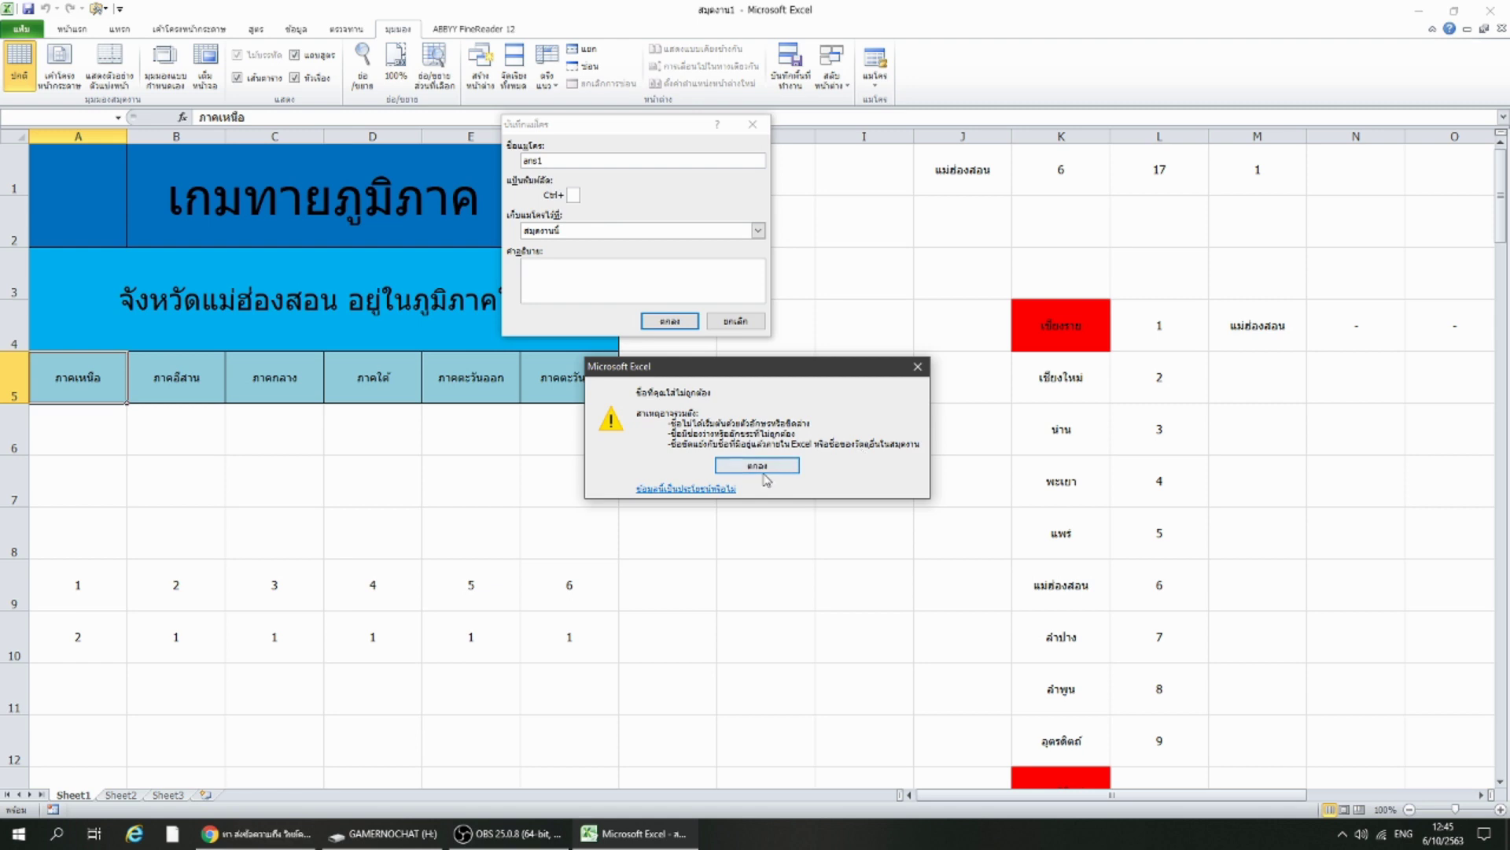
left_click(763, 465)
type("answer1")
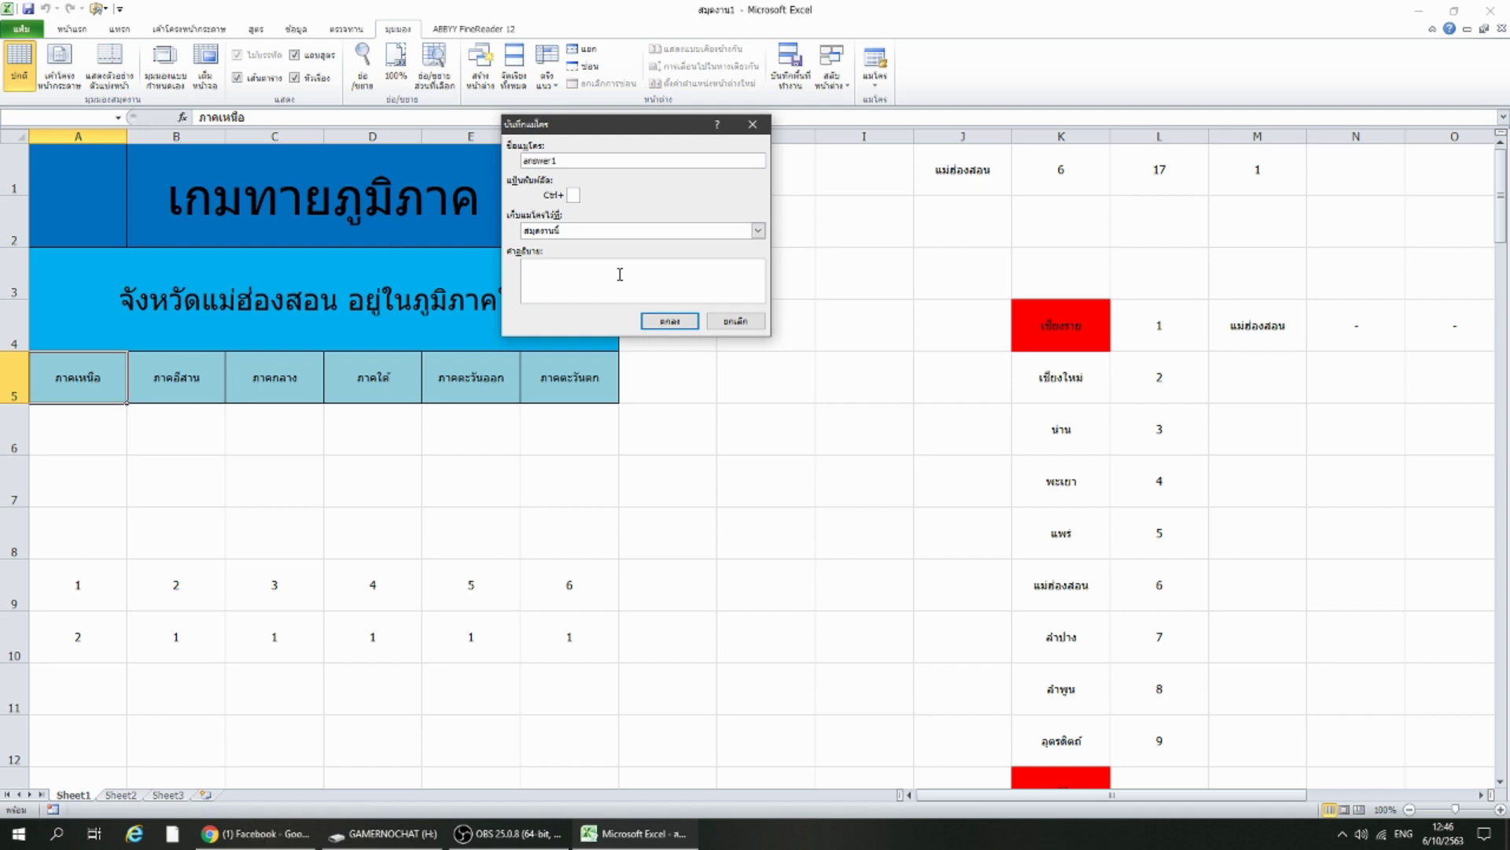
left_click(659, 317)
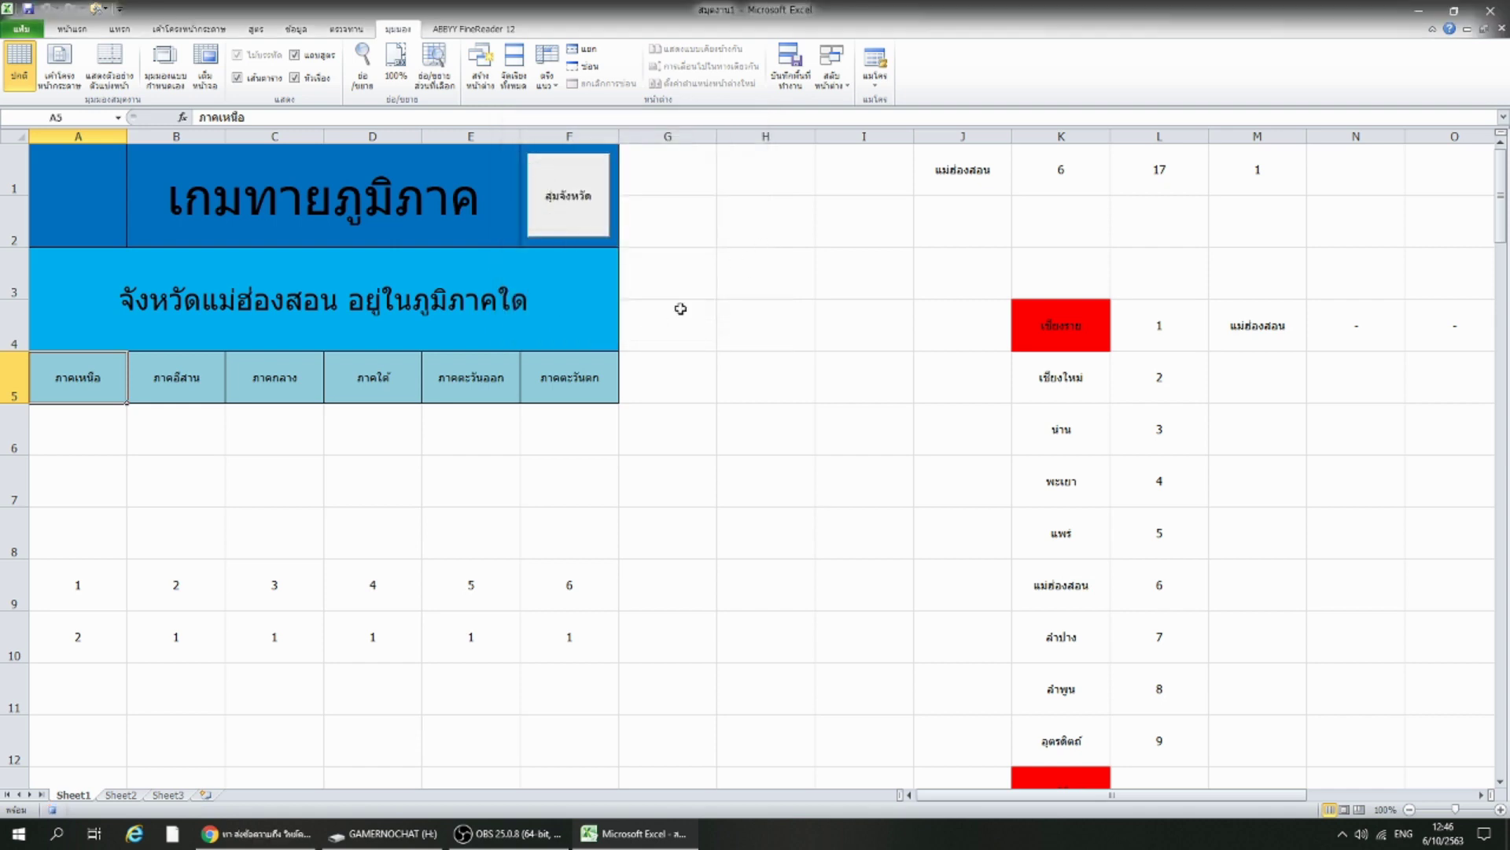
Copy A10 and paste its value into A8, so A8 shows 2.
right_click(88, 638)
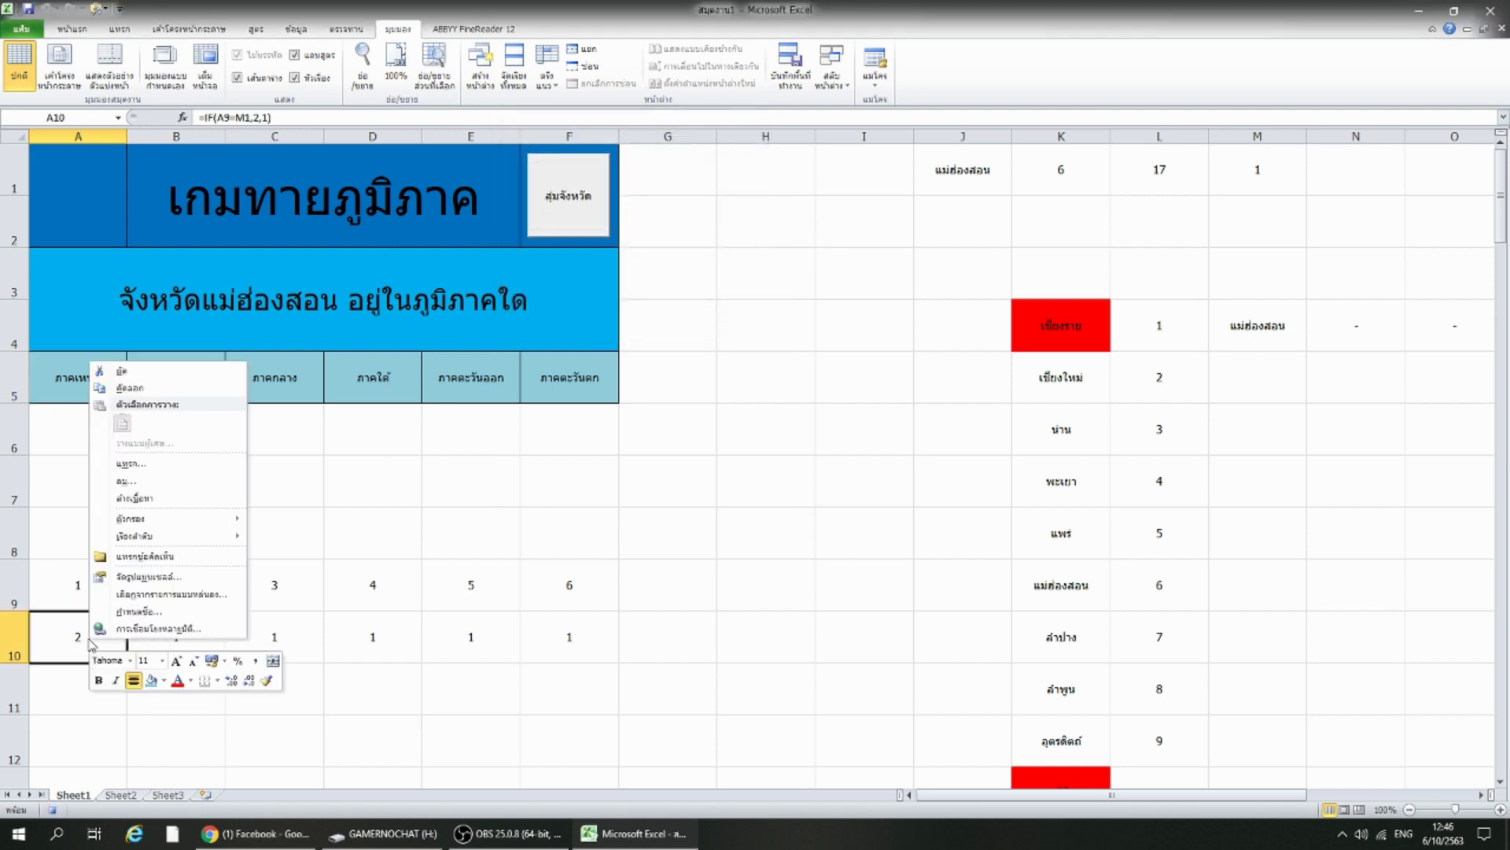
left_click(149, 388)
right_click(62, 526)
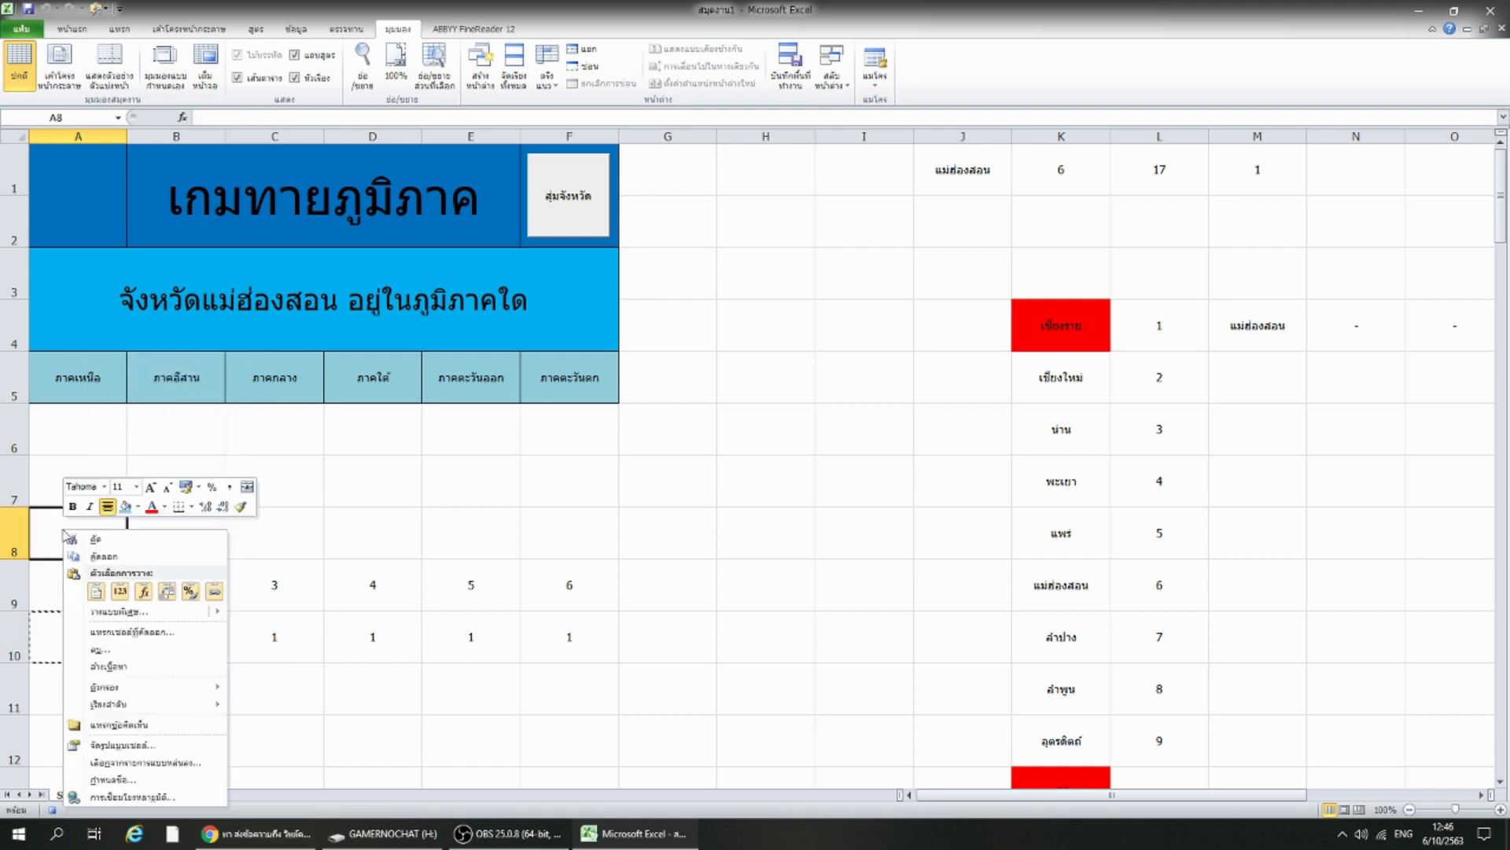
left_click(122, 594)
left_click(78, 483)
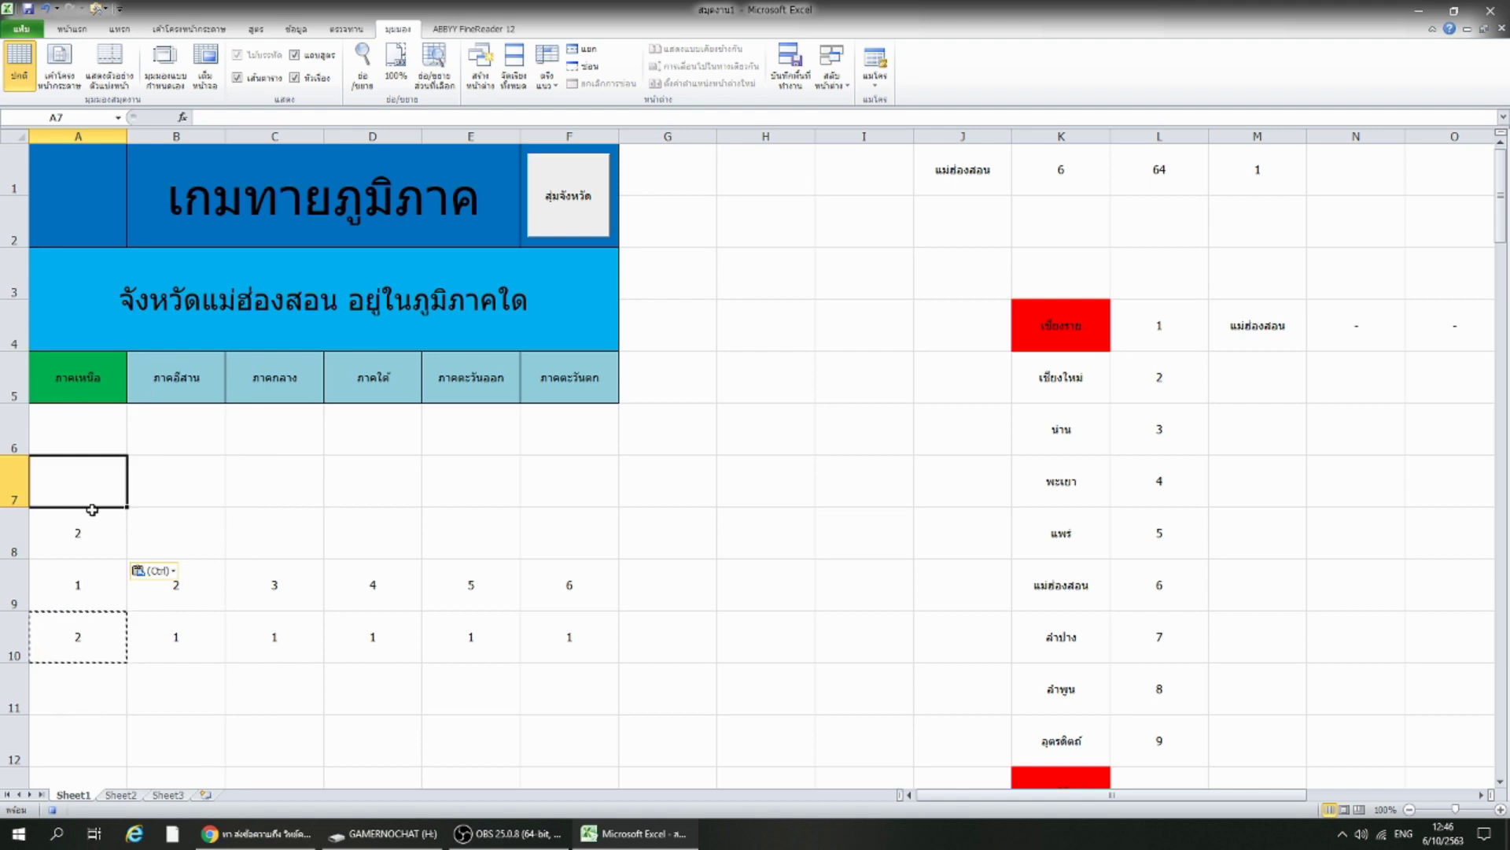
key("Delete")
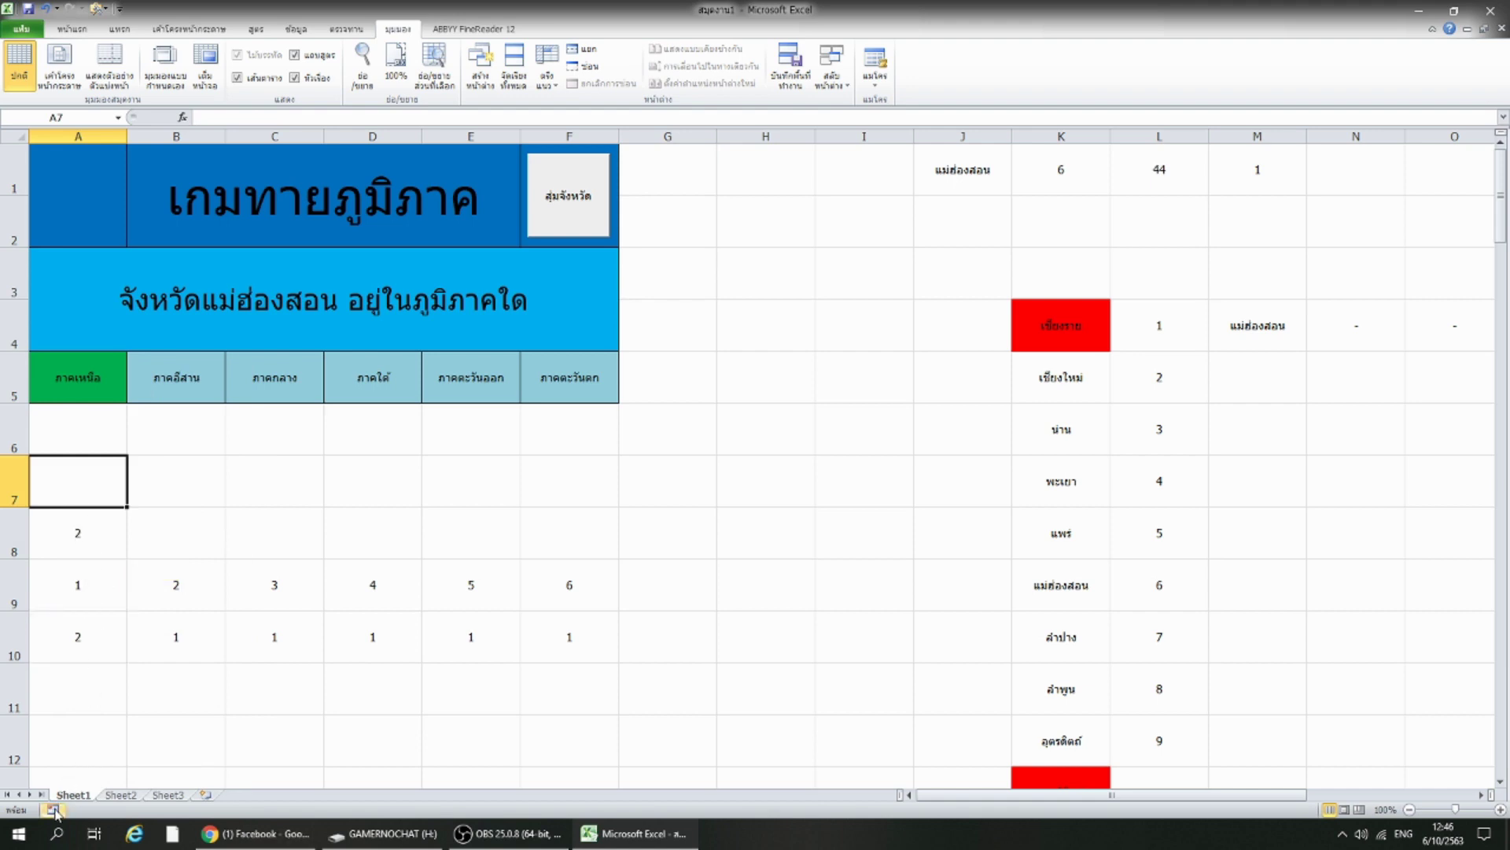
Begin recording the next macro, named answer2.
left_click(52, 809)
type("answer2")
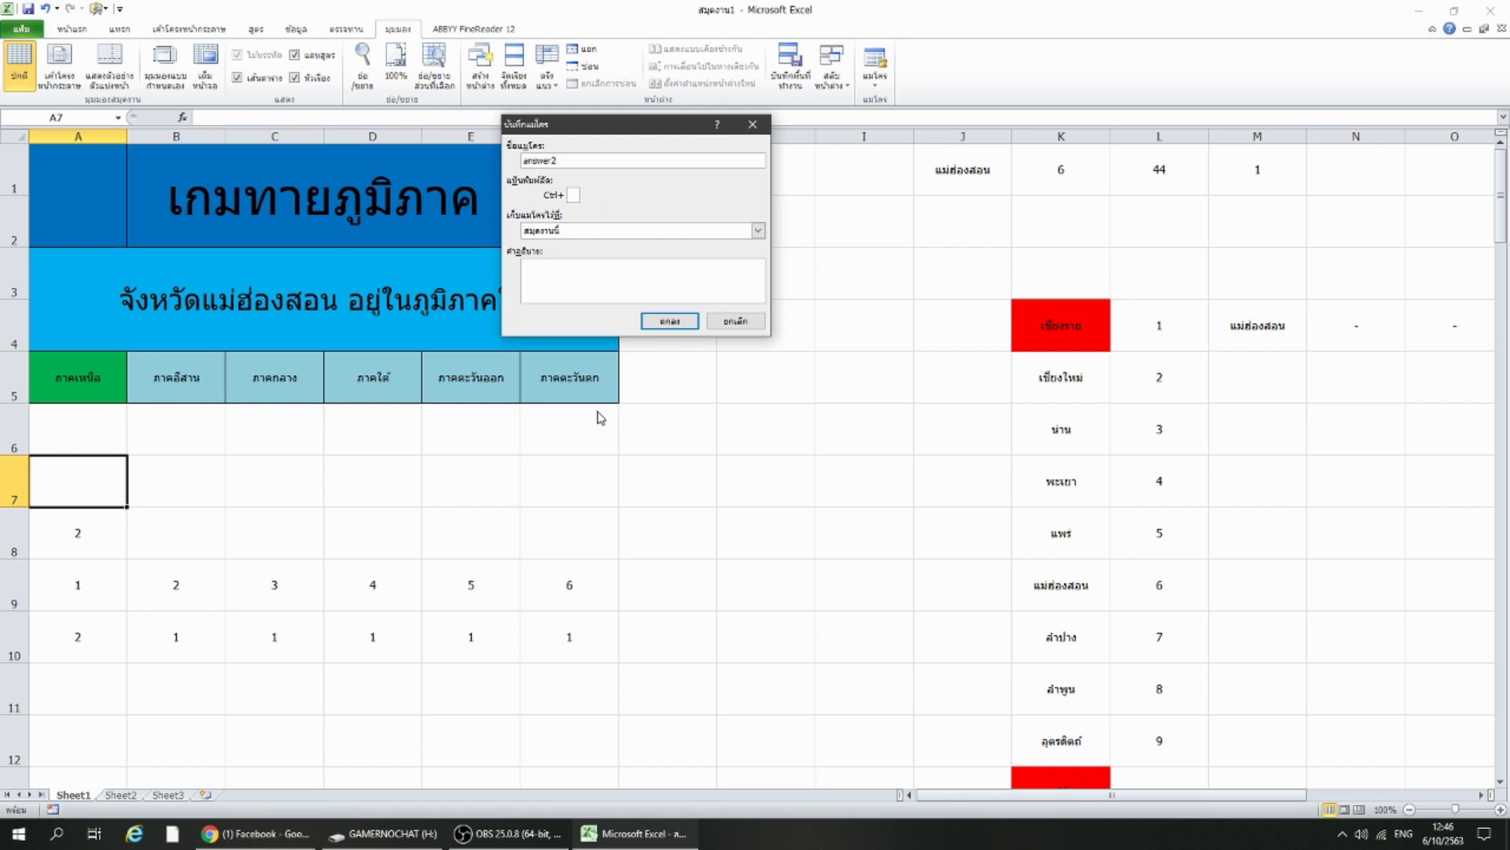
left_click(656, 319)
Paste B10's result into B8 as a value and clear the copy marquee.
right_click(174, 623)
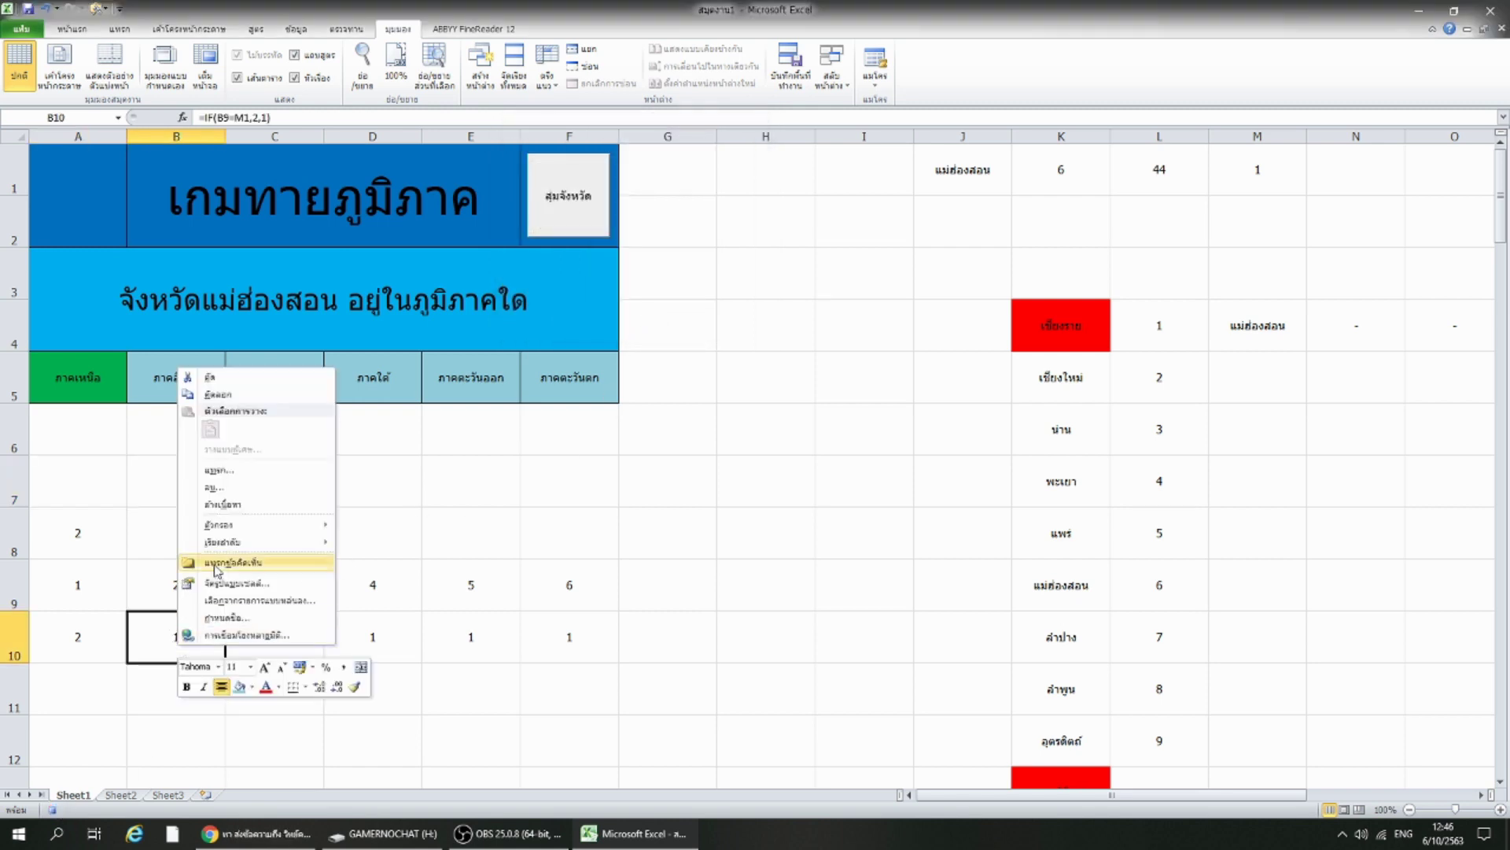
left_click(212, 394)
right_click(172, 539)
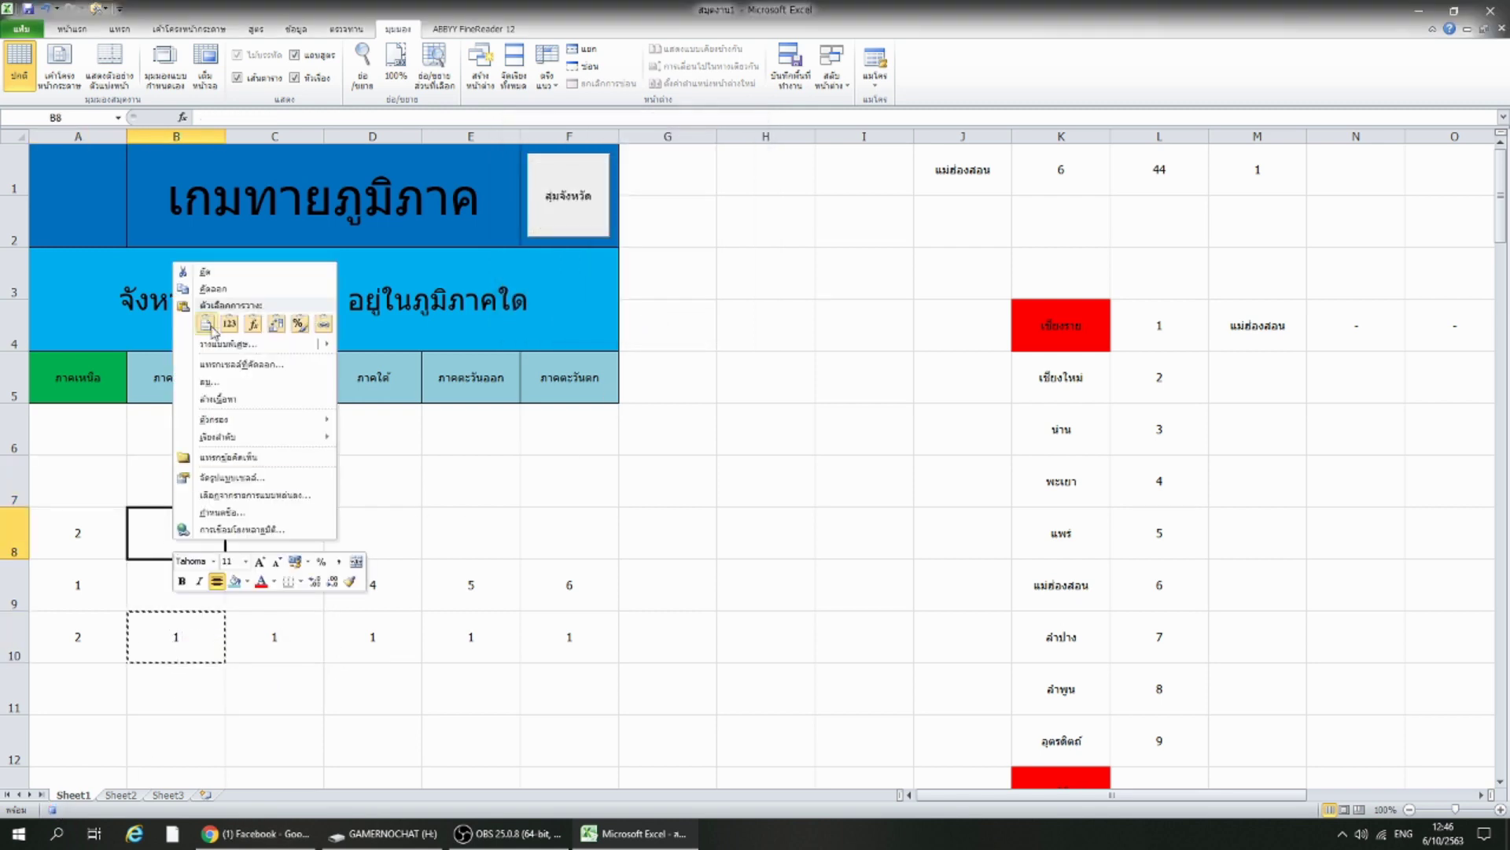
left_click(233, 327)
left_click(189, 495)
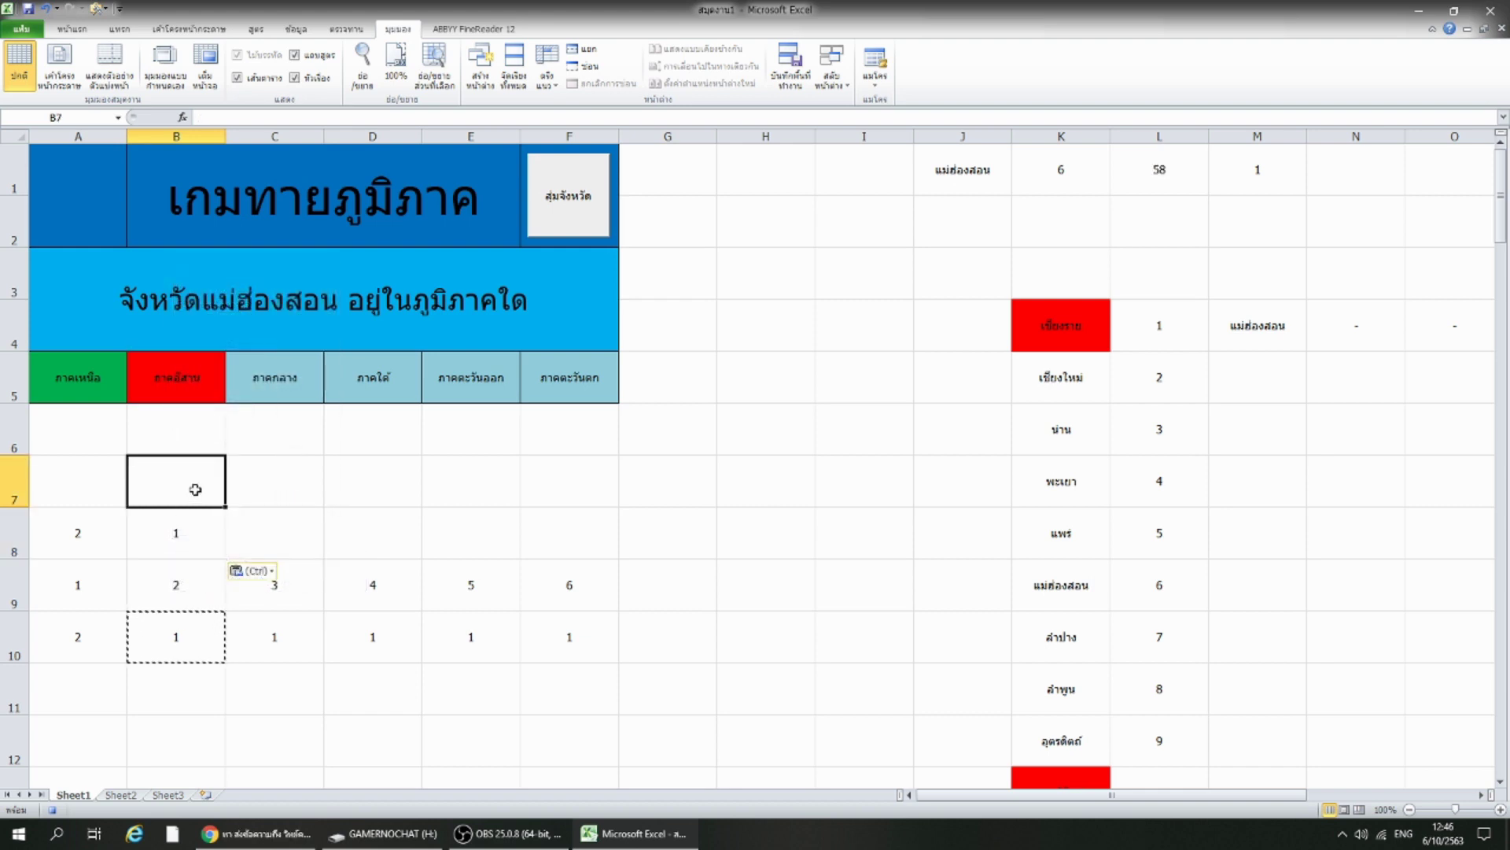
key("Escape")
Record the next answer macro, which pastes C10's value into C8.
left_click(58, 810)
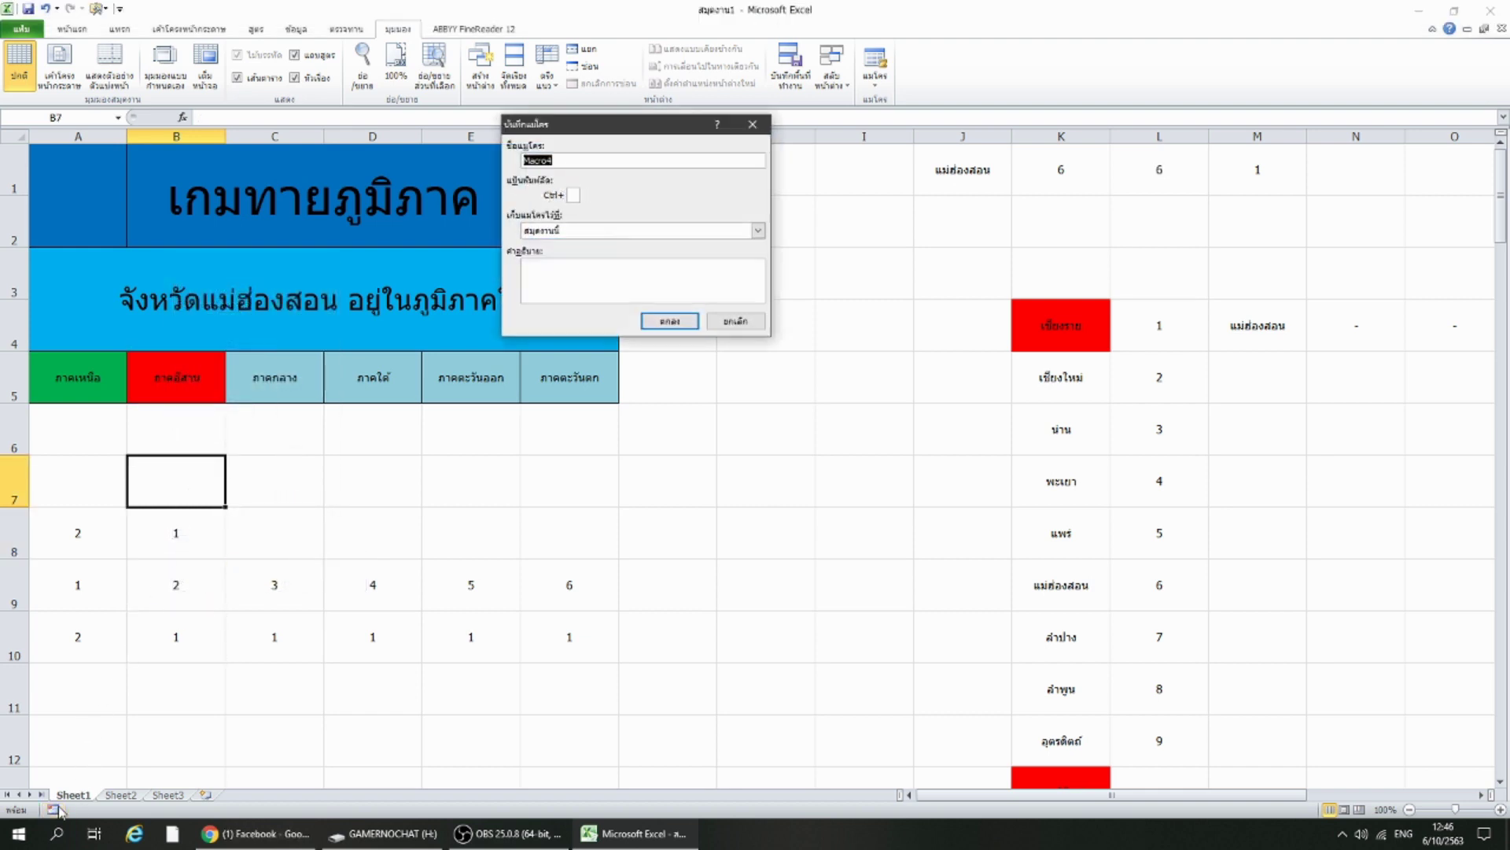
type("answer3")
key("Return")
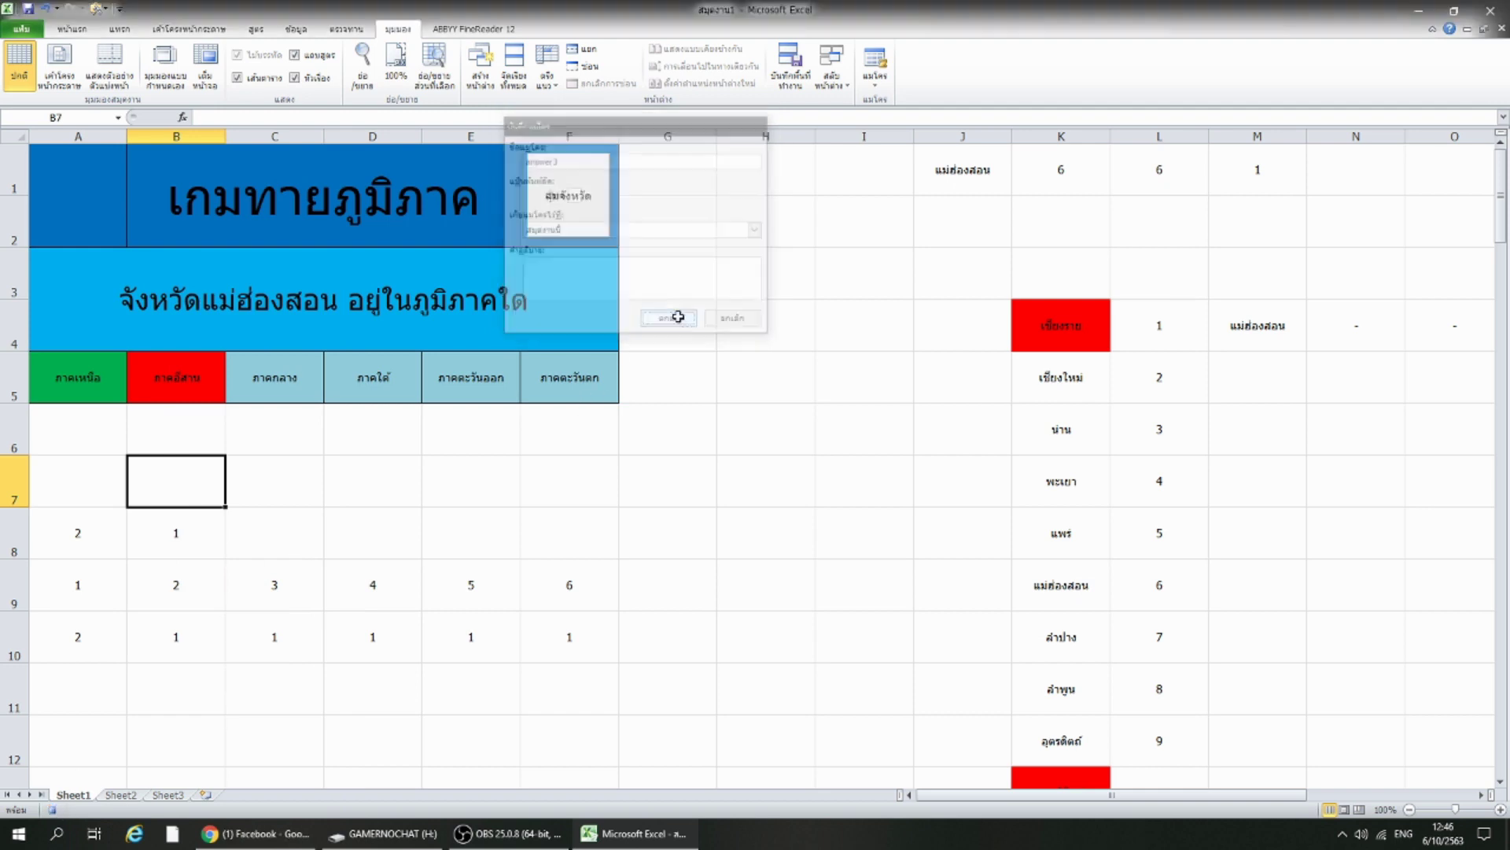
right_click(277, 638)
left_click(331, 391)
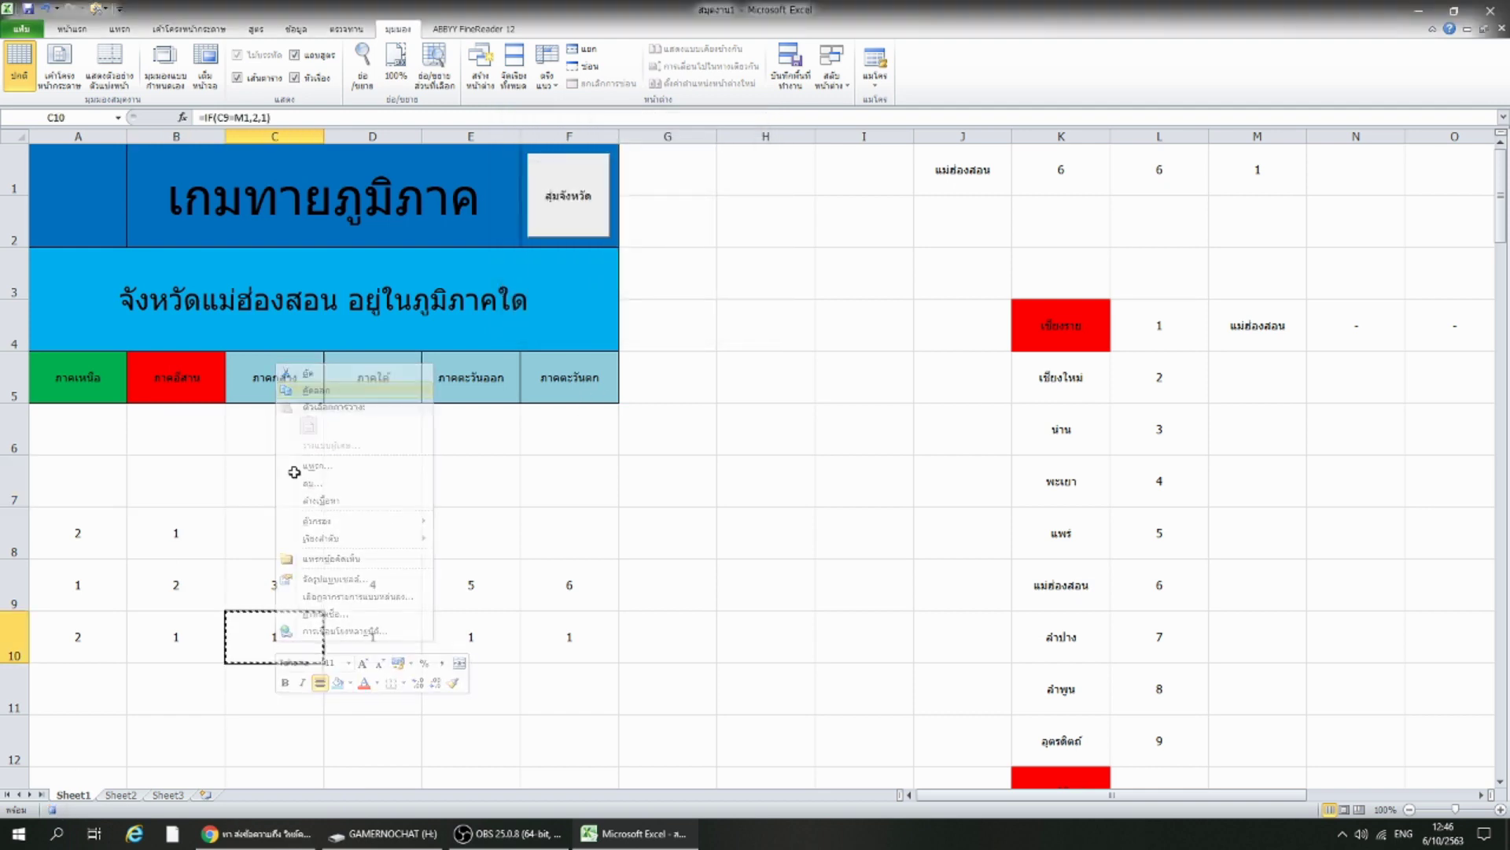
right_click(271, 535)
left_click(328, 597)
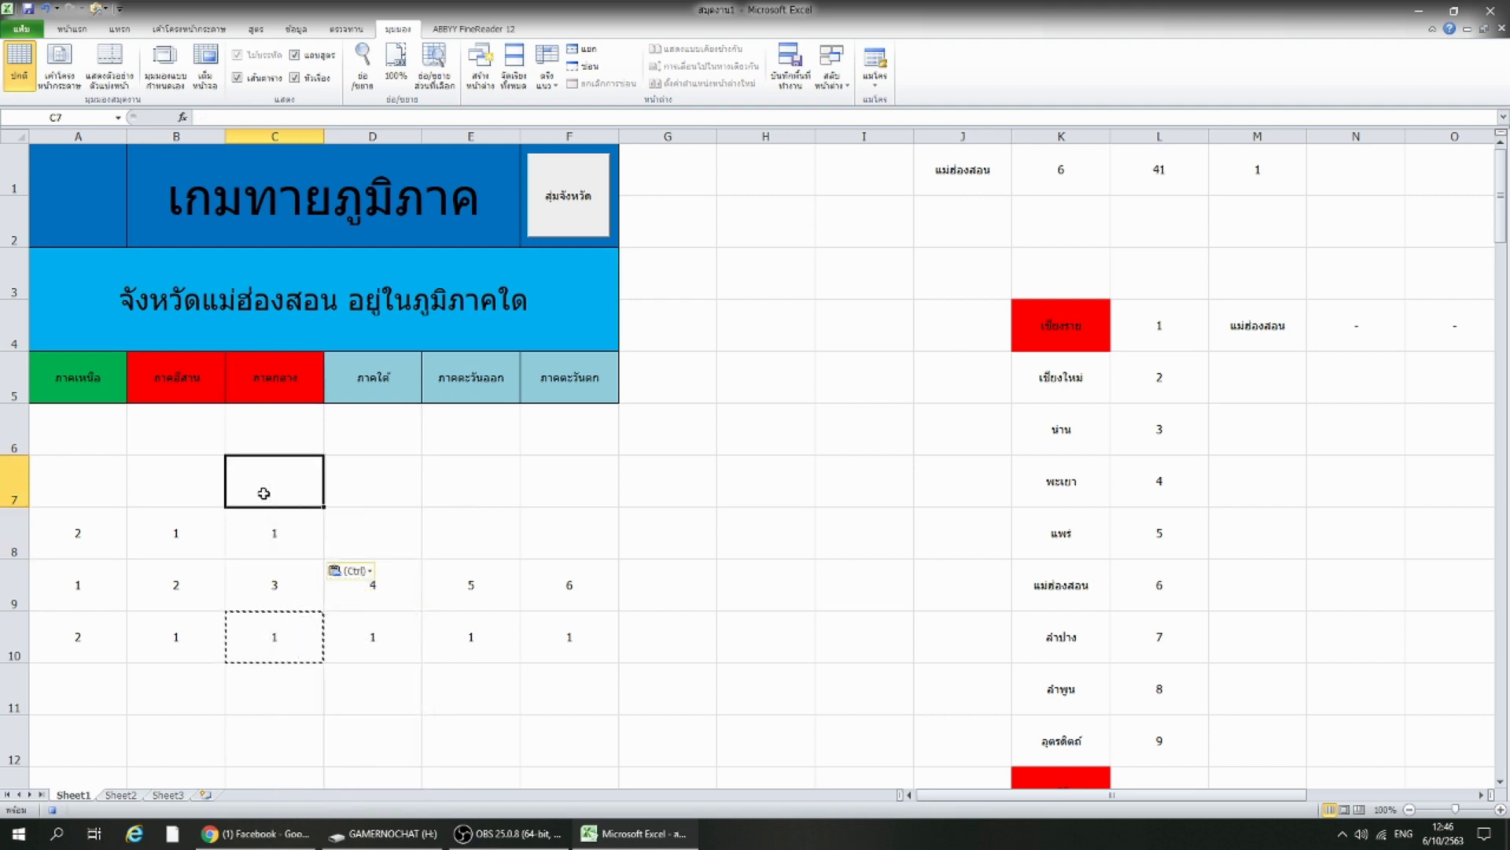
left_click(264, 497)
left_click(49, 810)
Record macro answer4, which pastes D10's value into D8.
left_click(50, 811)
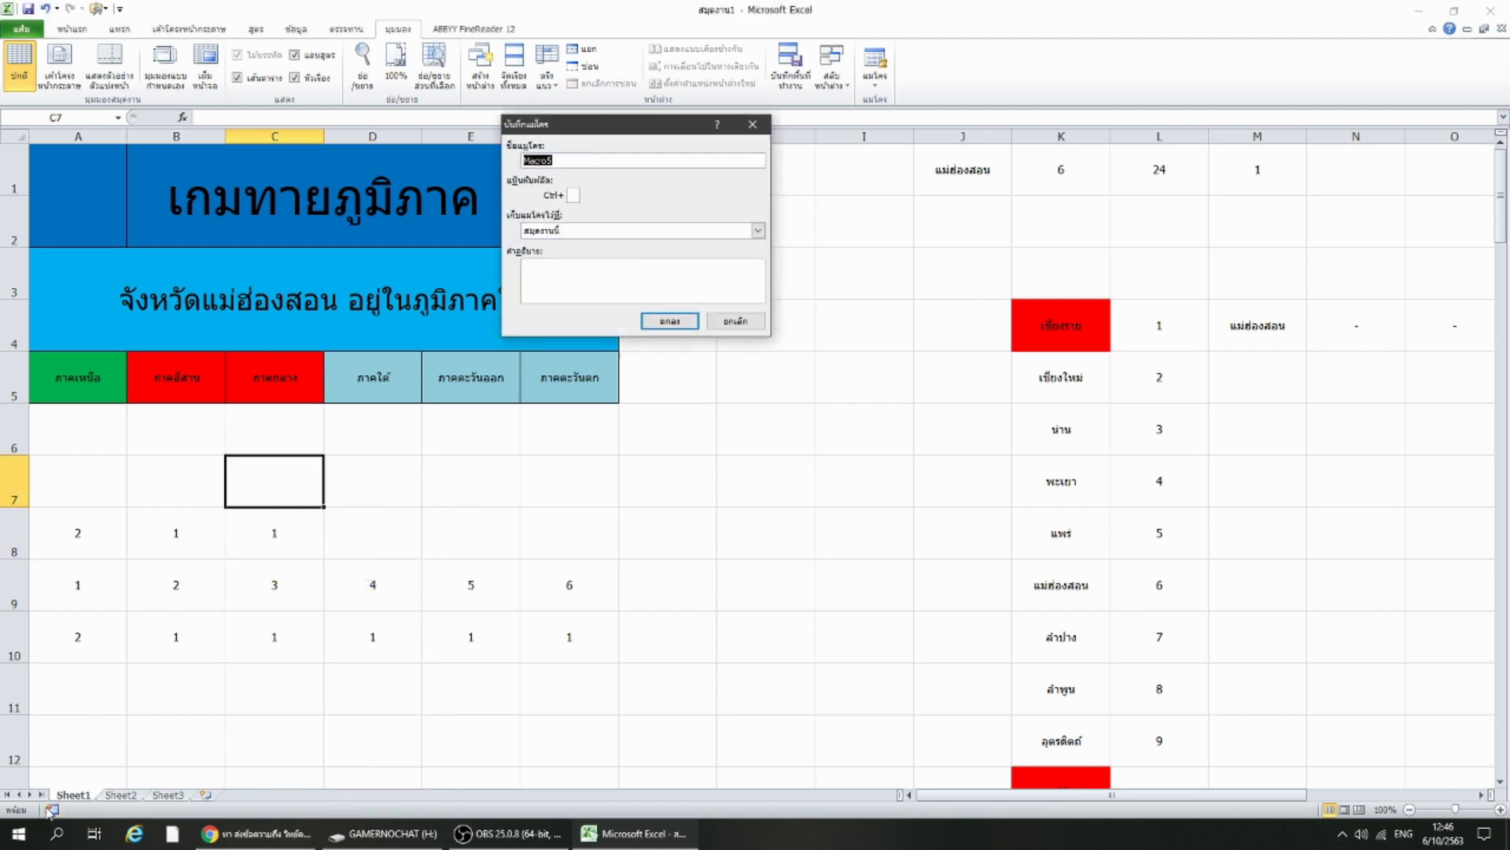
type("answer4")
left_click(669, 321)
right_click(340, 653)
left_click(391, 394)
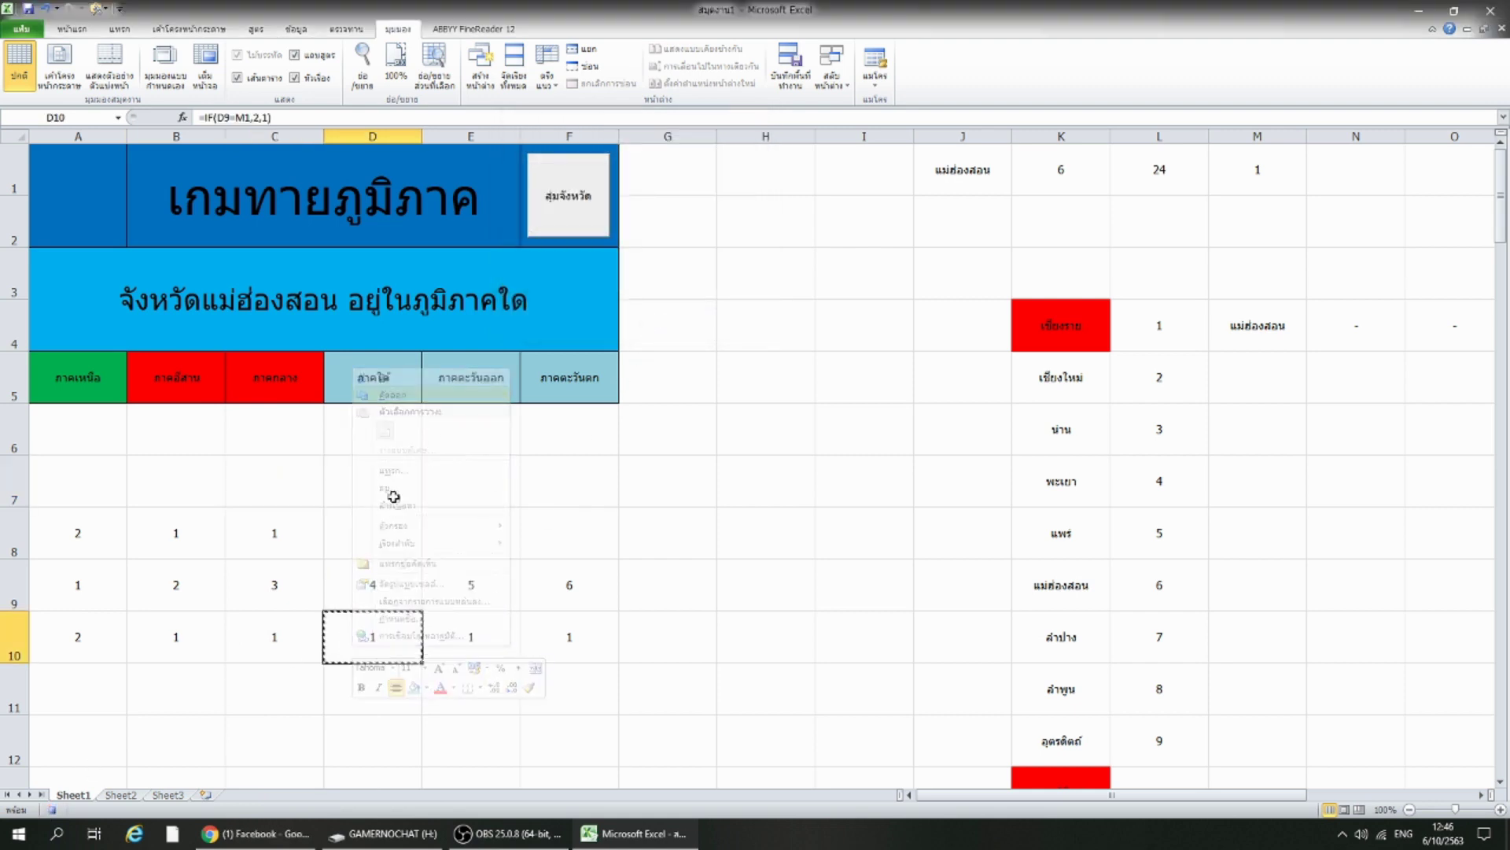
right_click(378, 528)
left_click(435, 587)
left_click(387, 489)
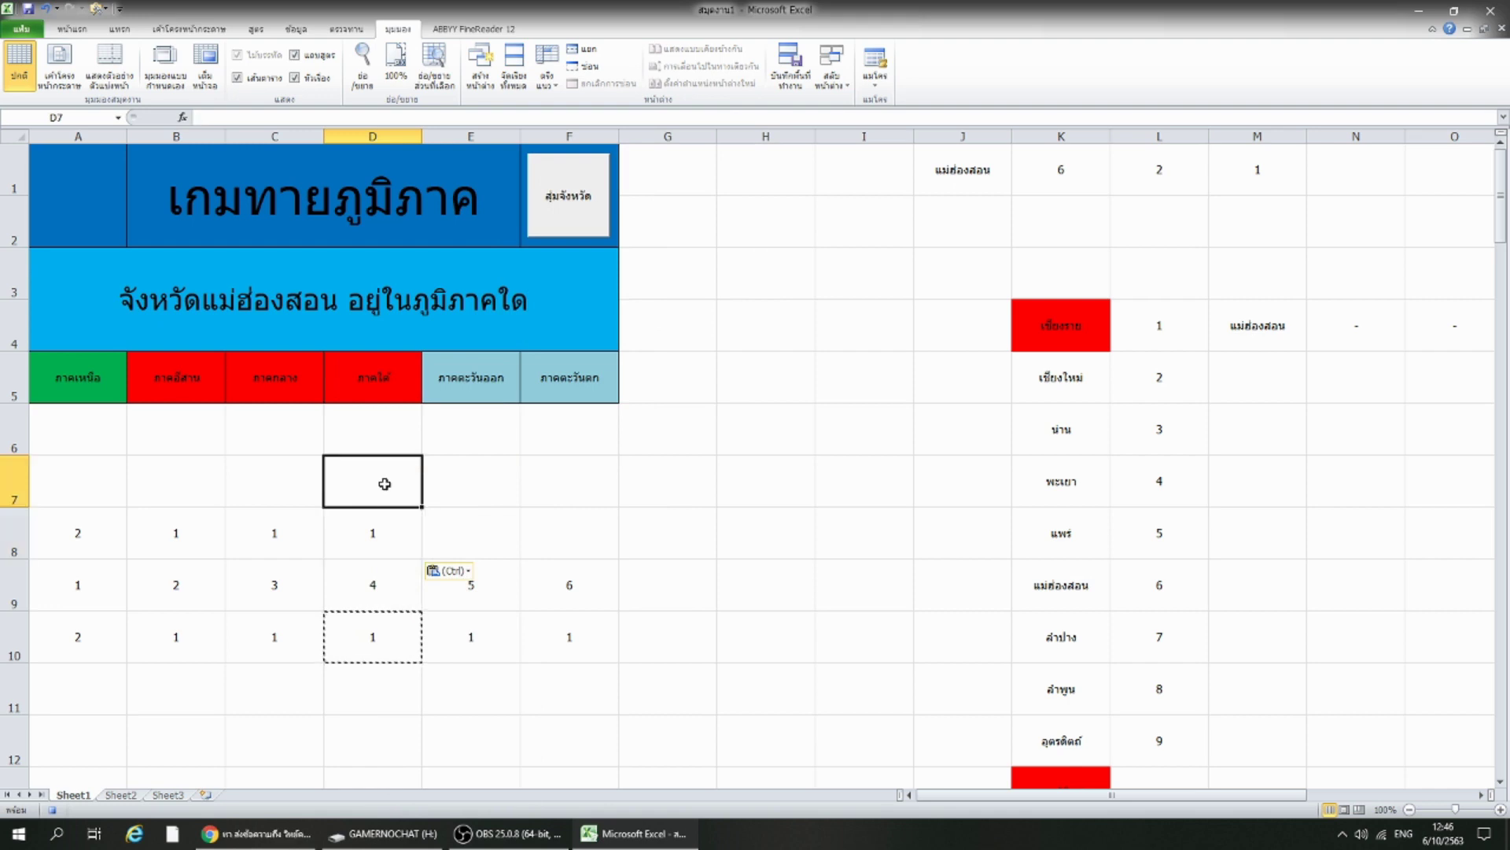
key("Delete")
Record macro answer5, which pastes E10's value into E8.
left_click(52, 810)
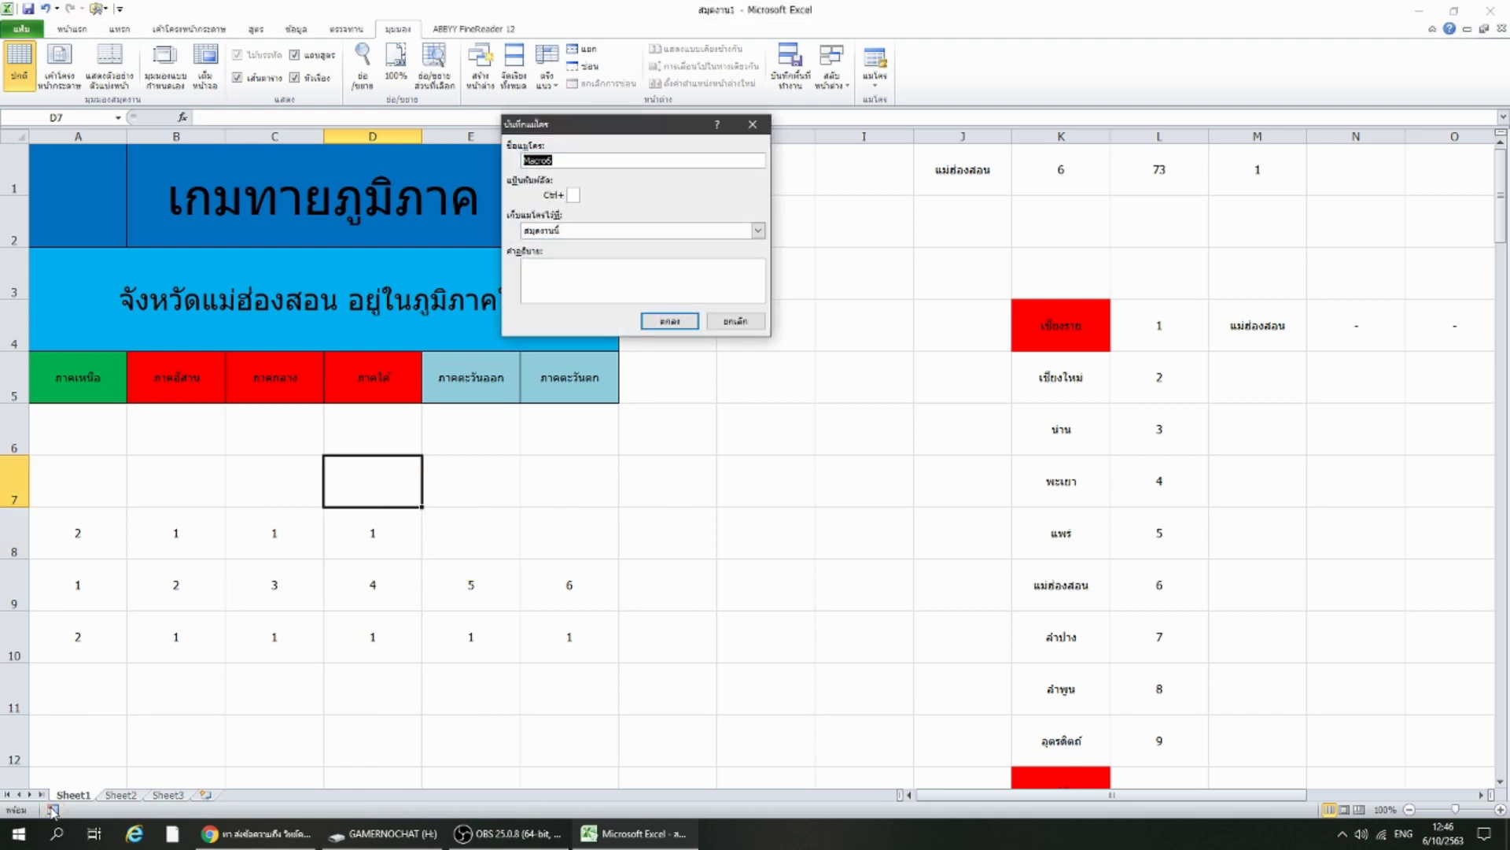
type("answer5")
left_click(690, 314)
right_click(482, 633)
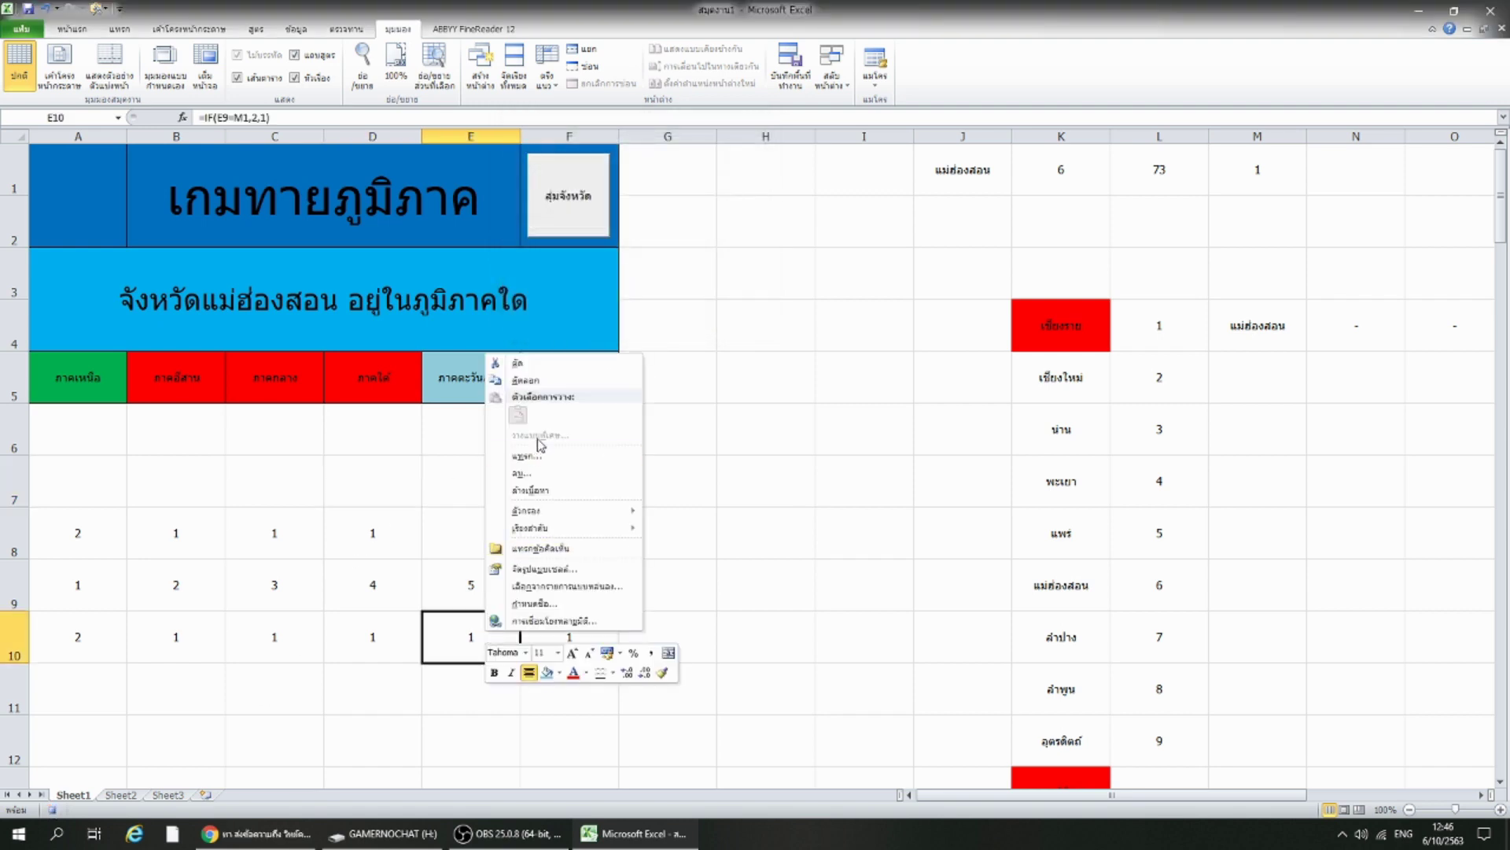
left_click(547, 379)
right_click(471, 522)
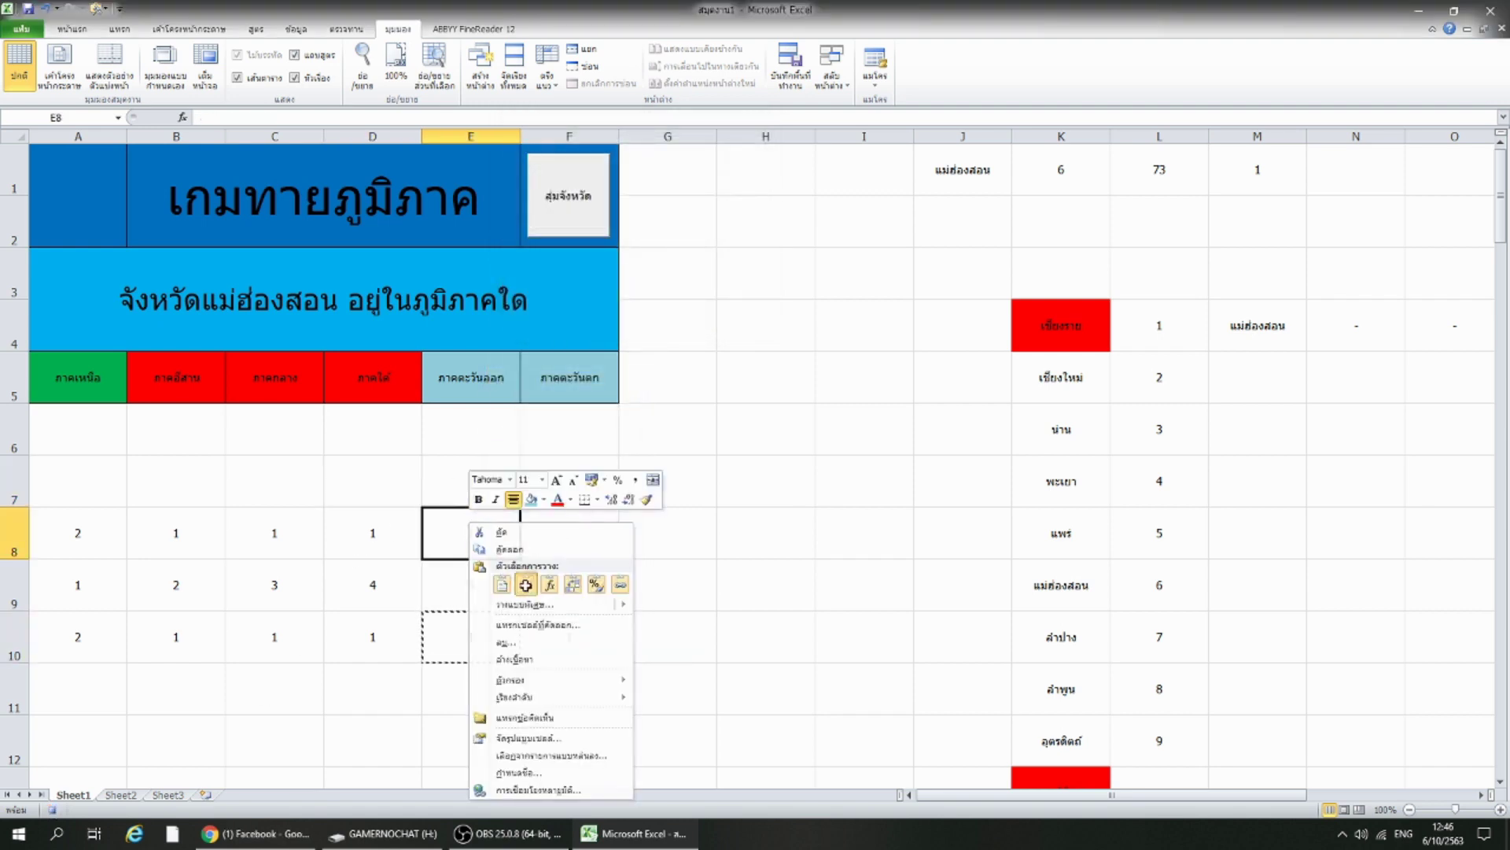
left_click(522, 582)
left_click(464, 485)
key("Delete")
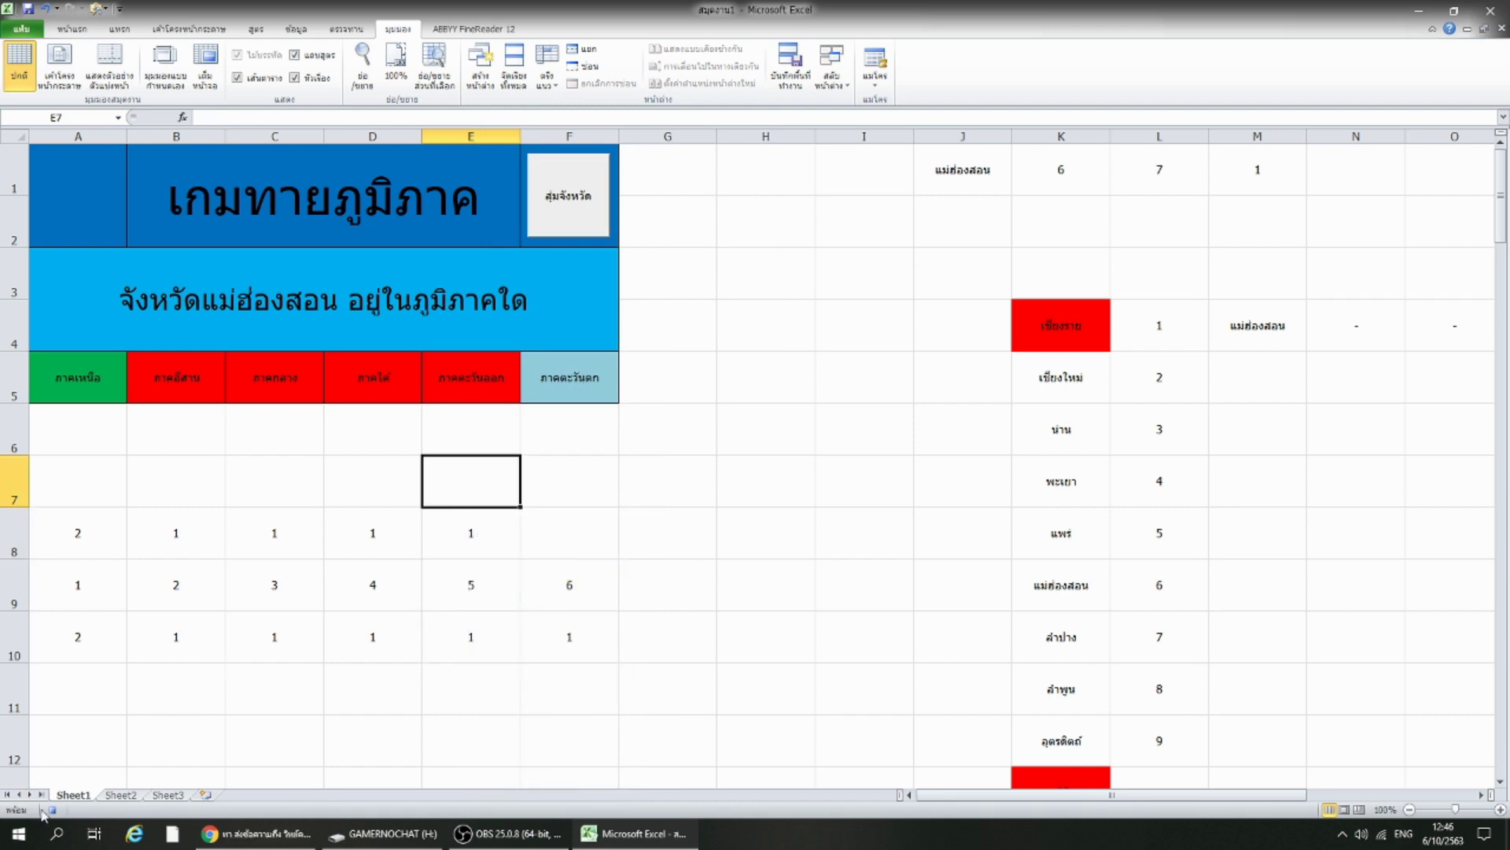
left_click(52, 809)
Record macro answer6, which pastes F10's value into F8.
left_click(52, 810)
type("answer6")
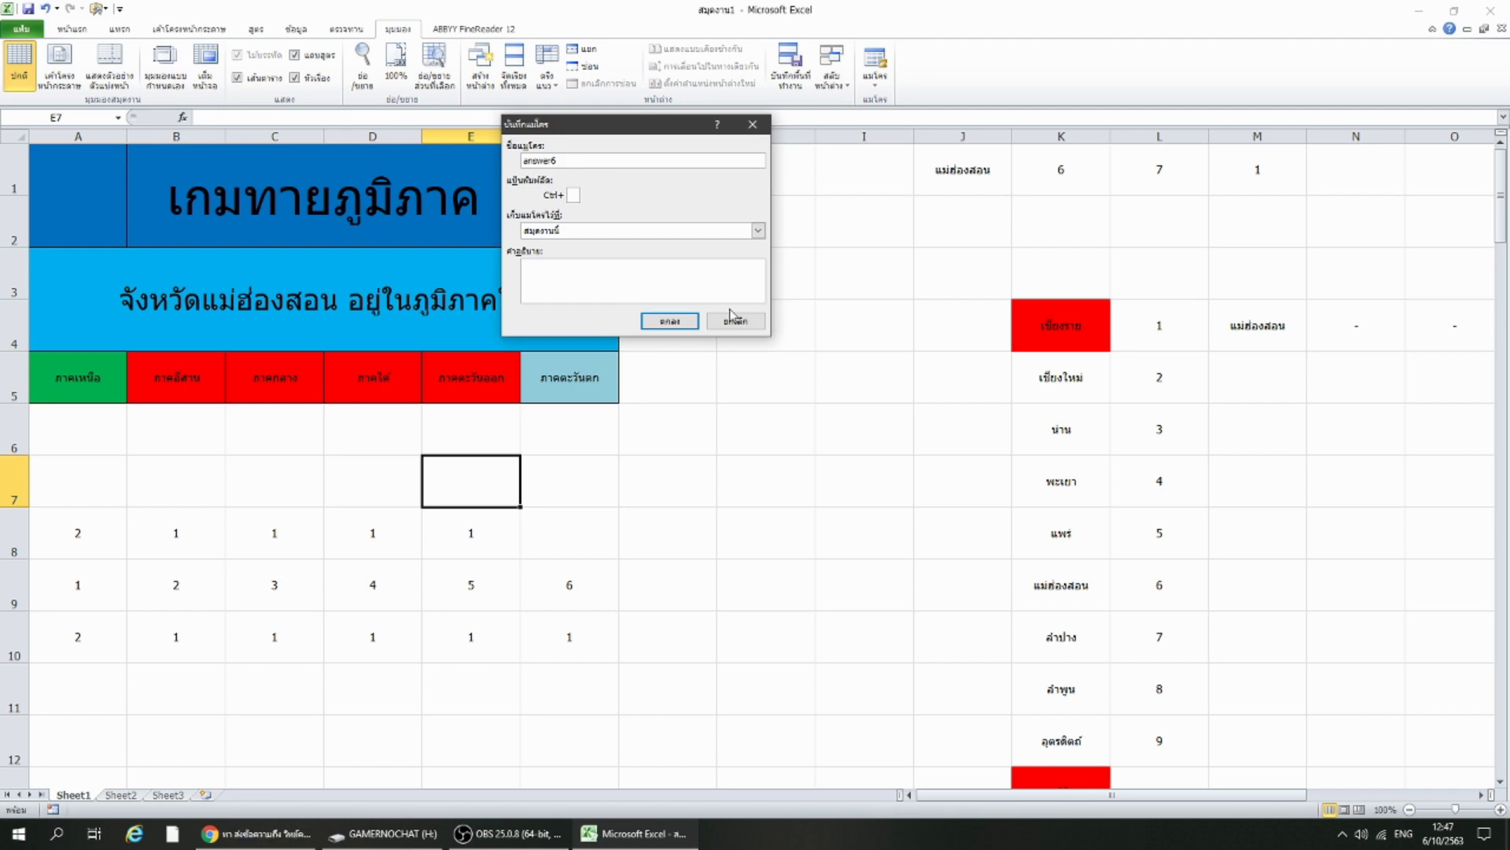
left_click(670, 321)
right_click(577, 626)
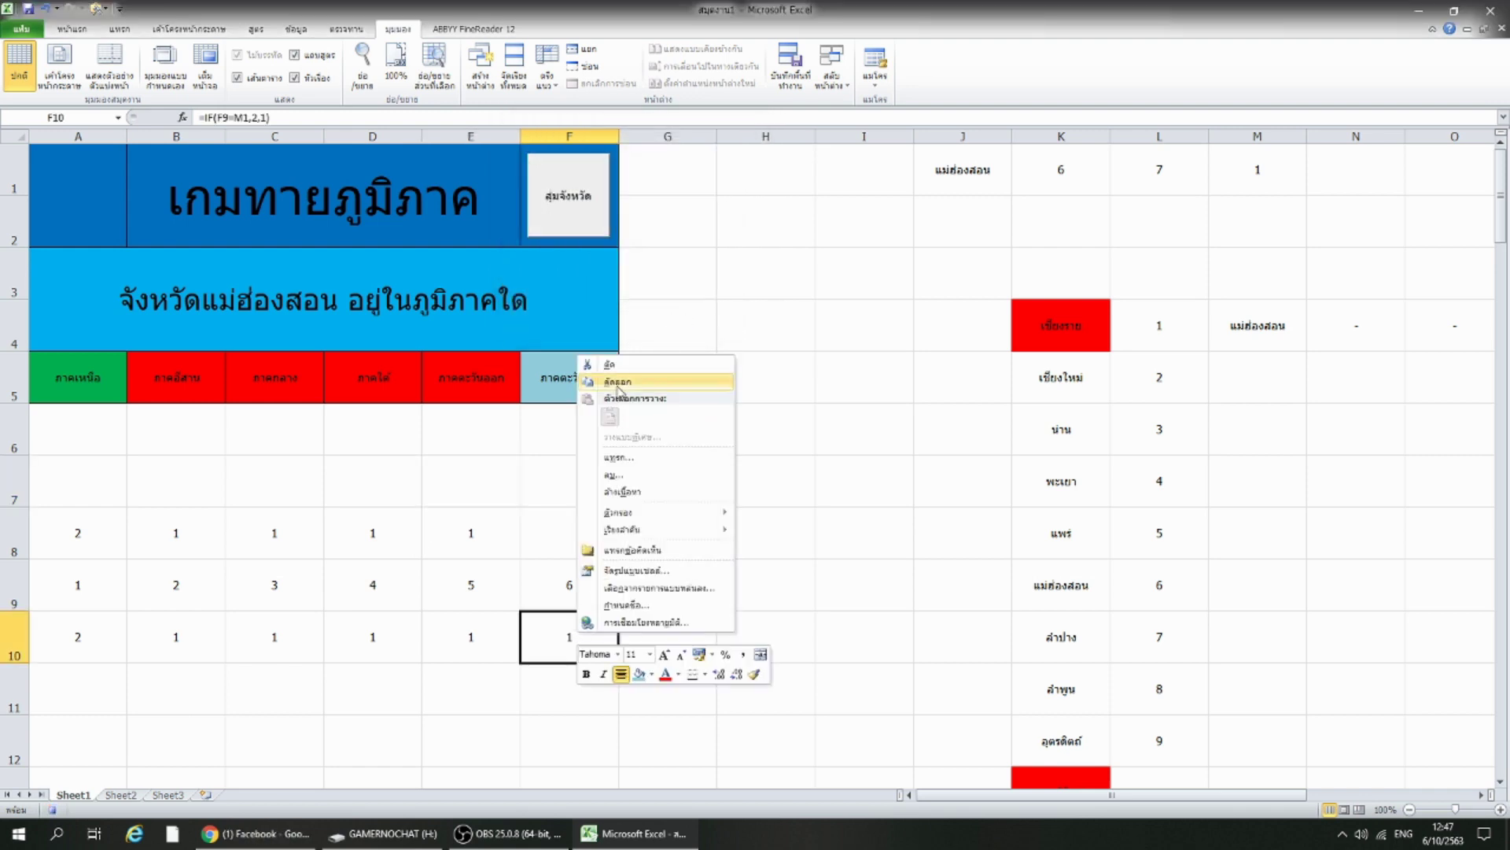
left_click(618, 382)
right_click(570, 535)
left_click(633, 592)
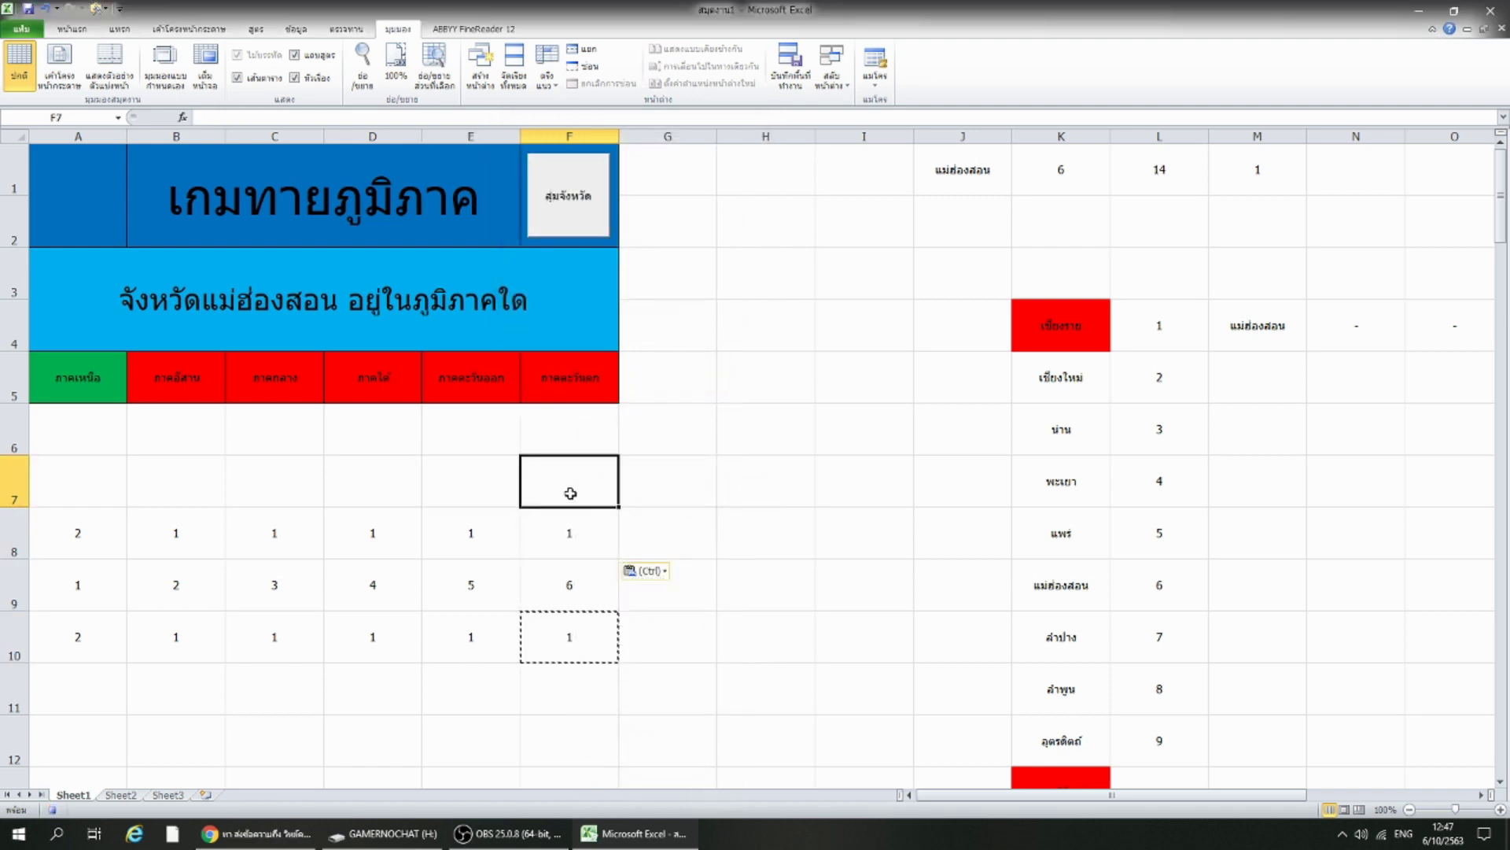
key("Escape")
left_click(531, 452)
Draw a form button over A5 that runs answer1, with the caption ภาคเหนือ.
left_click(102, 8)
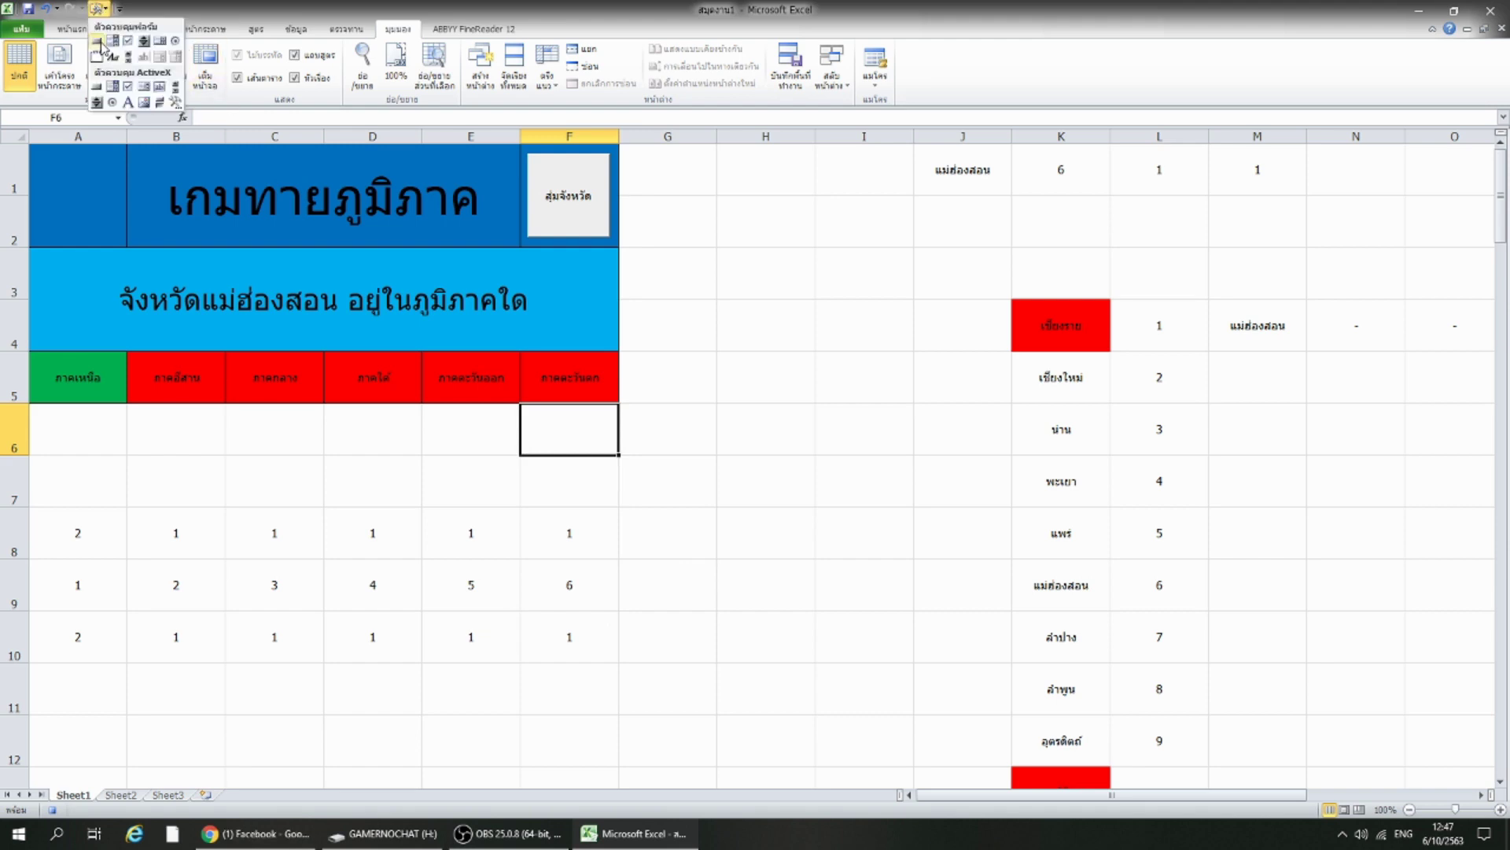
left_click(102, 52)
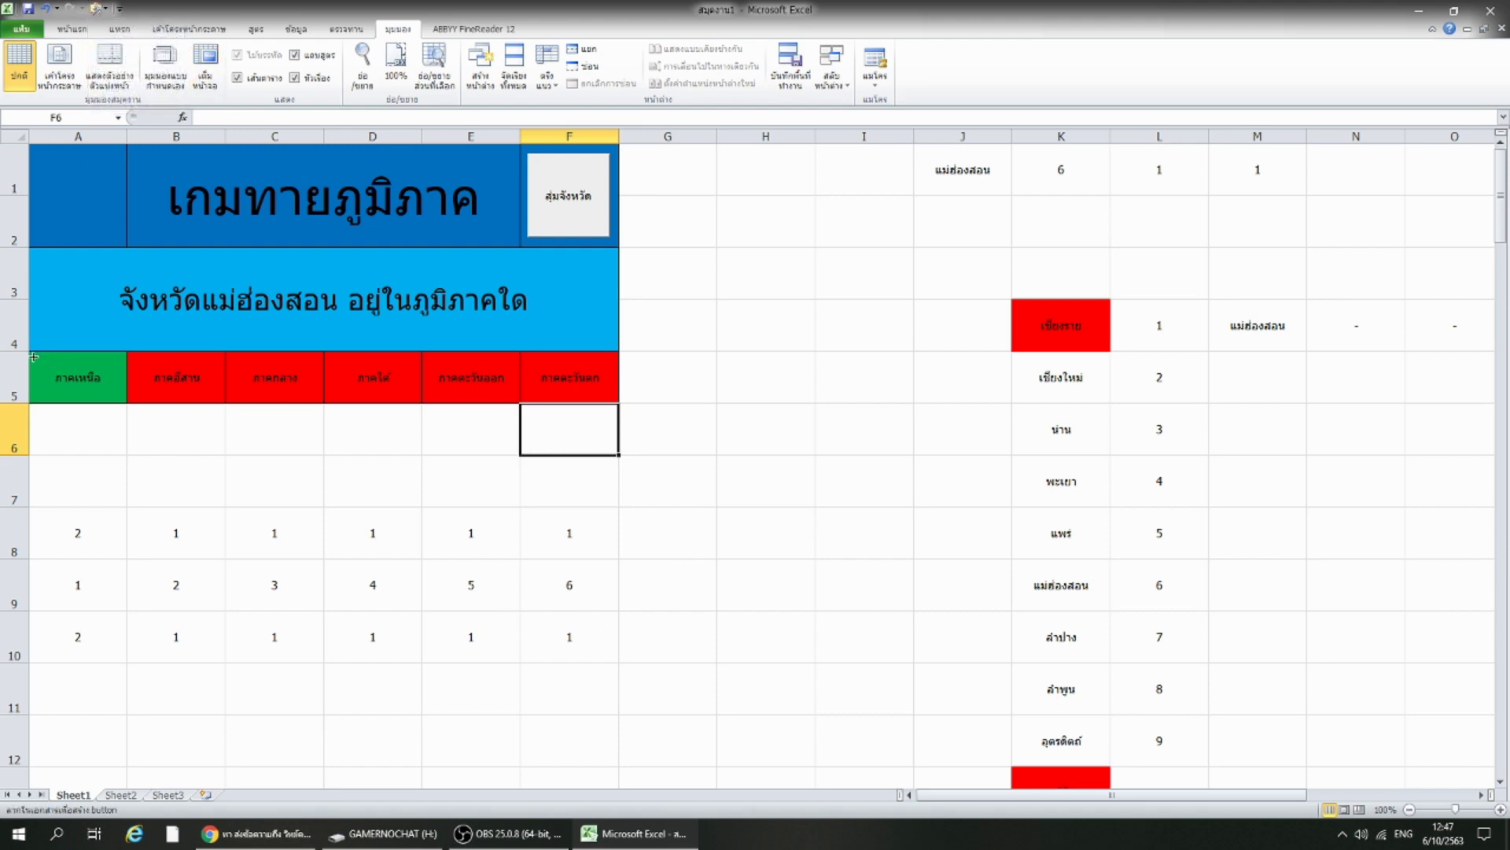
left_click_drag(33, 355, 120, 395)
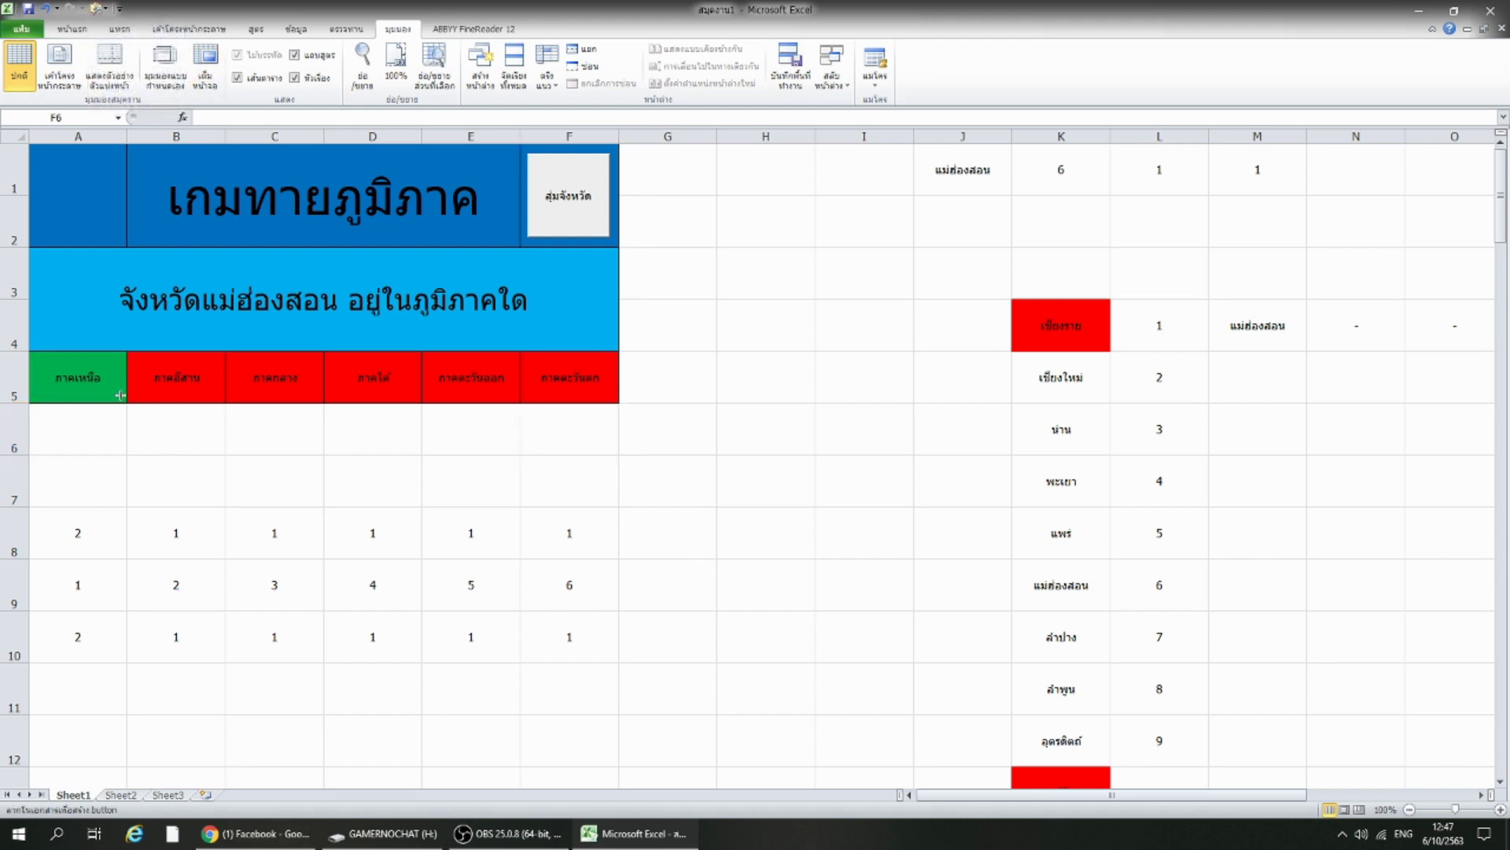
left_click(512, 147)
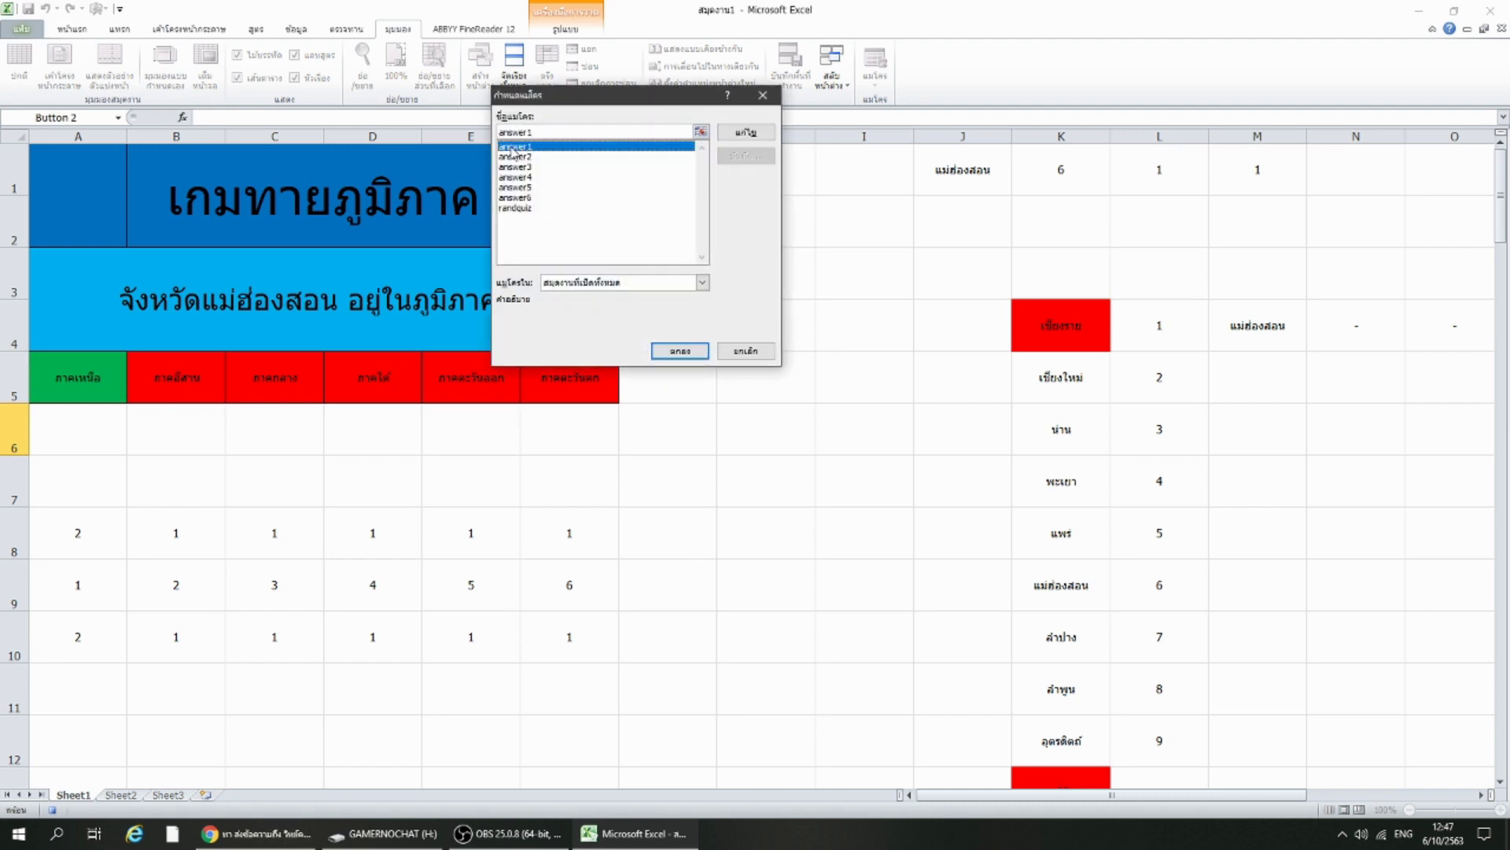
key("Return")
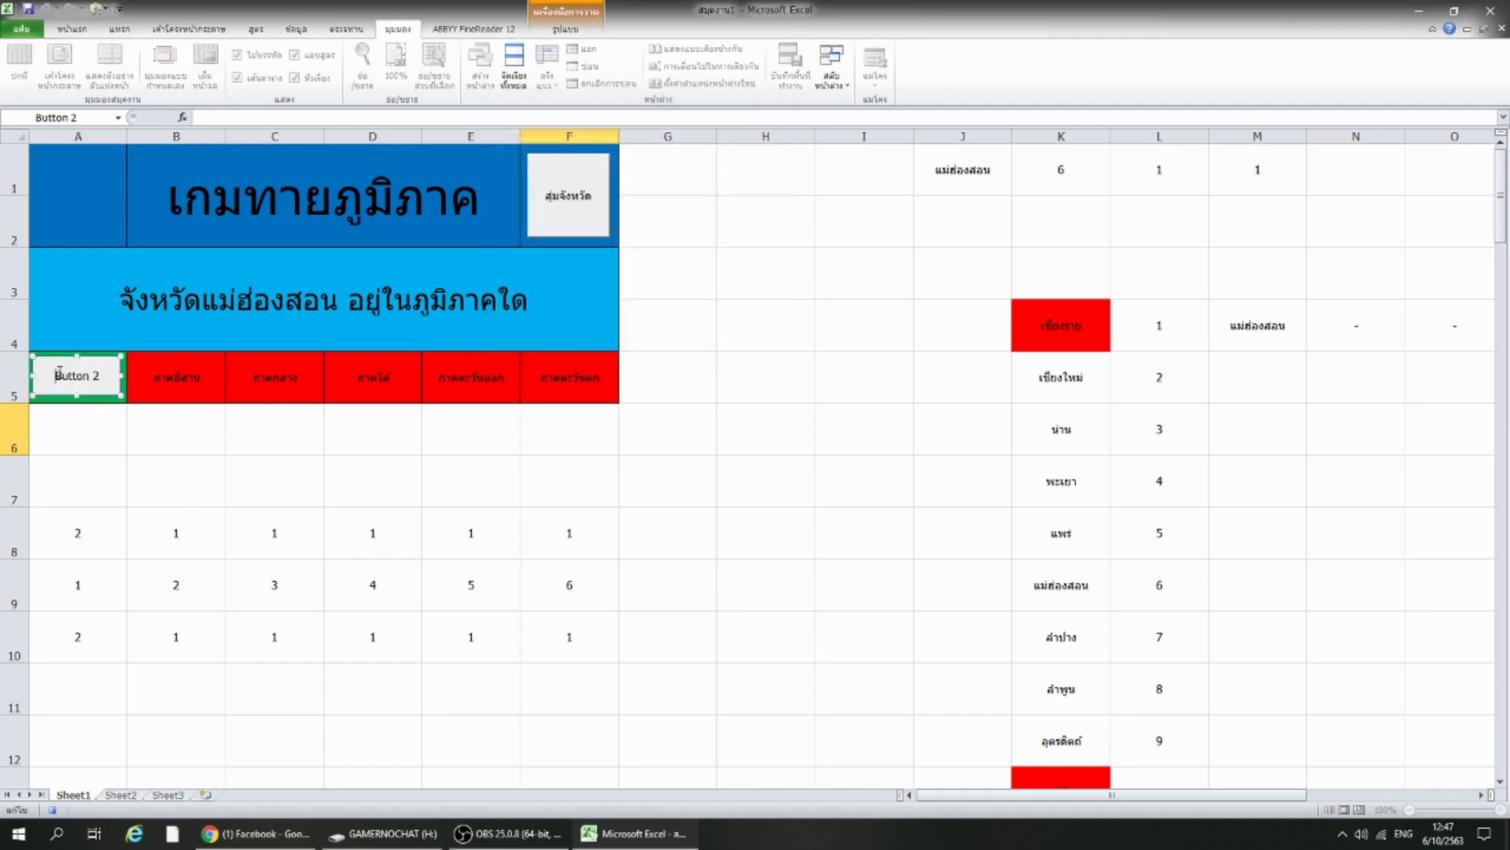
key("Delete")
key("Delete")
type("เหนือ")
left_click(81, 440)
Copy the ภาคเหนือ button onto cells B5 through F5.
right_click(92, 391)
left_click(172, 388)
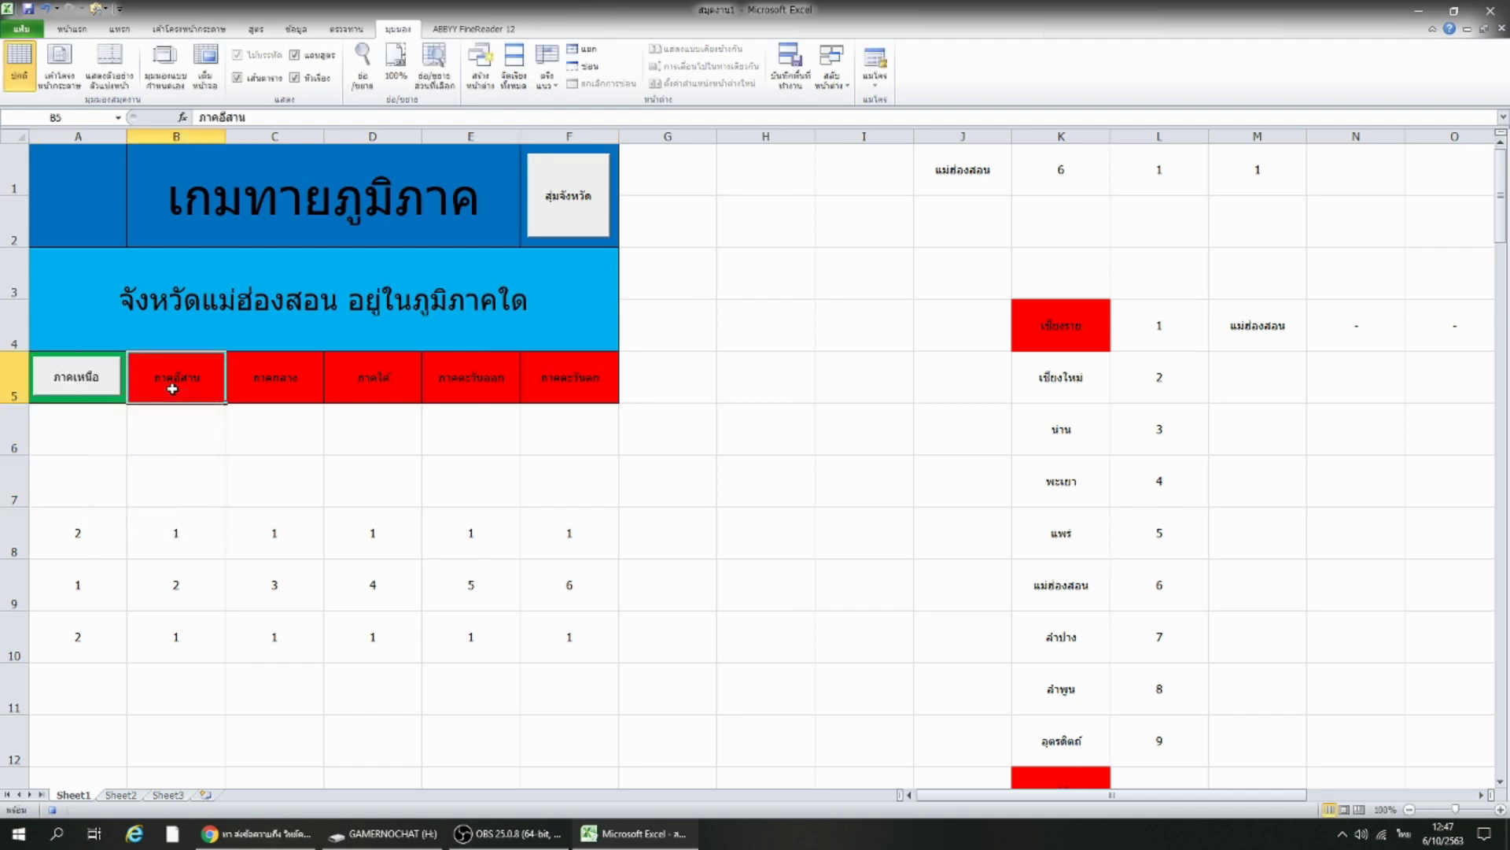
key("ctrl+v")
left_click(270, 371)
key("ctrl+v")
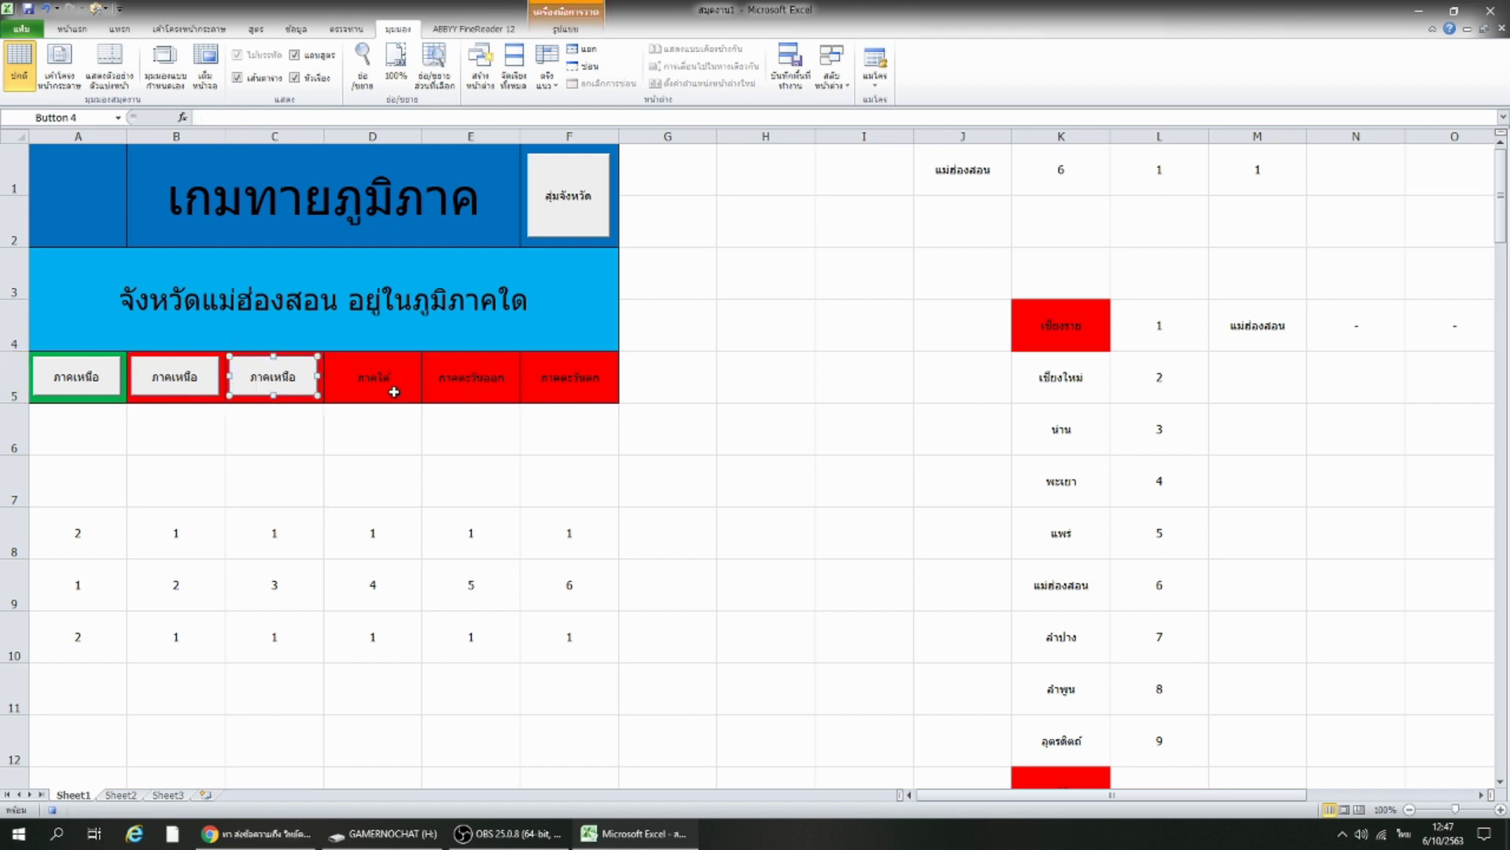
left_click(394, 391)
key("ctrl+v")
left_click(443, 378)
key("ctrl+v")
left_click(559, 378)
key("ctrl+v")
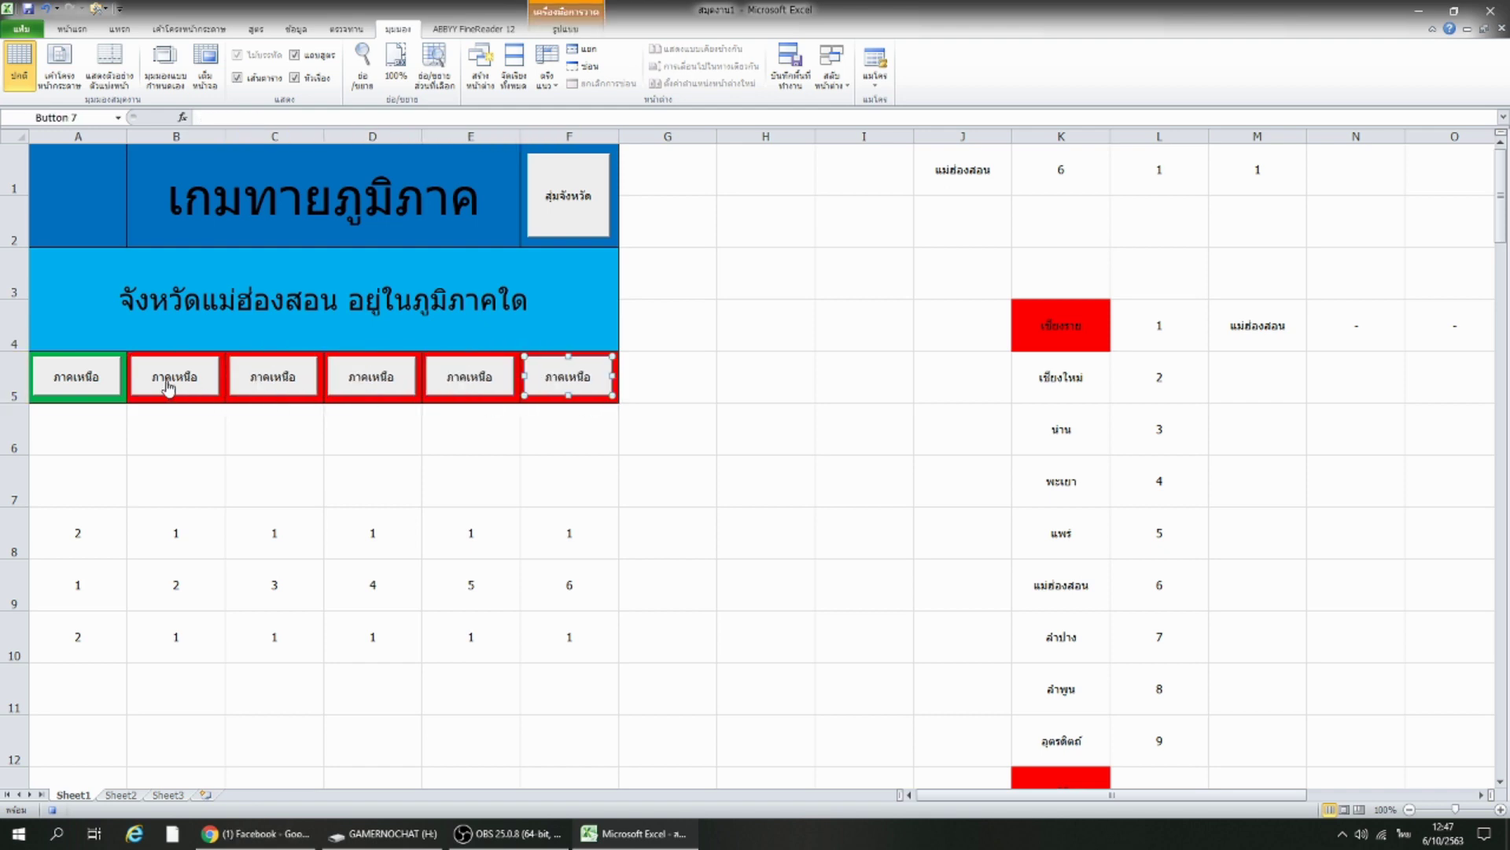
Change the B5, C5 and D5 captions to ภาคอีสาน, ภาคกลาง and ภาคใต้.
right_click(167, 383)
left_click(173, 379)
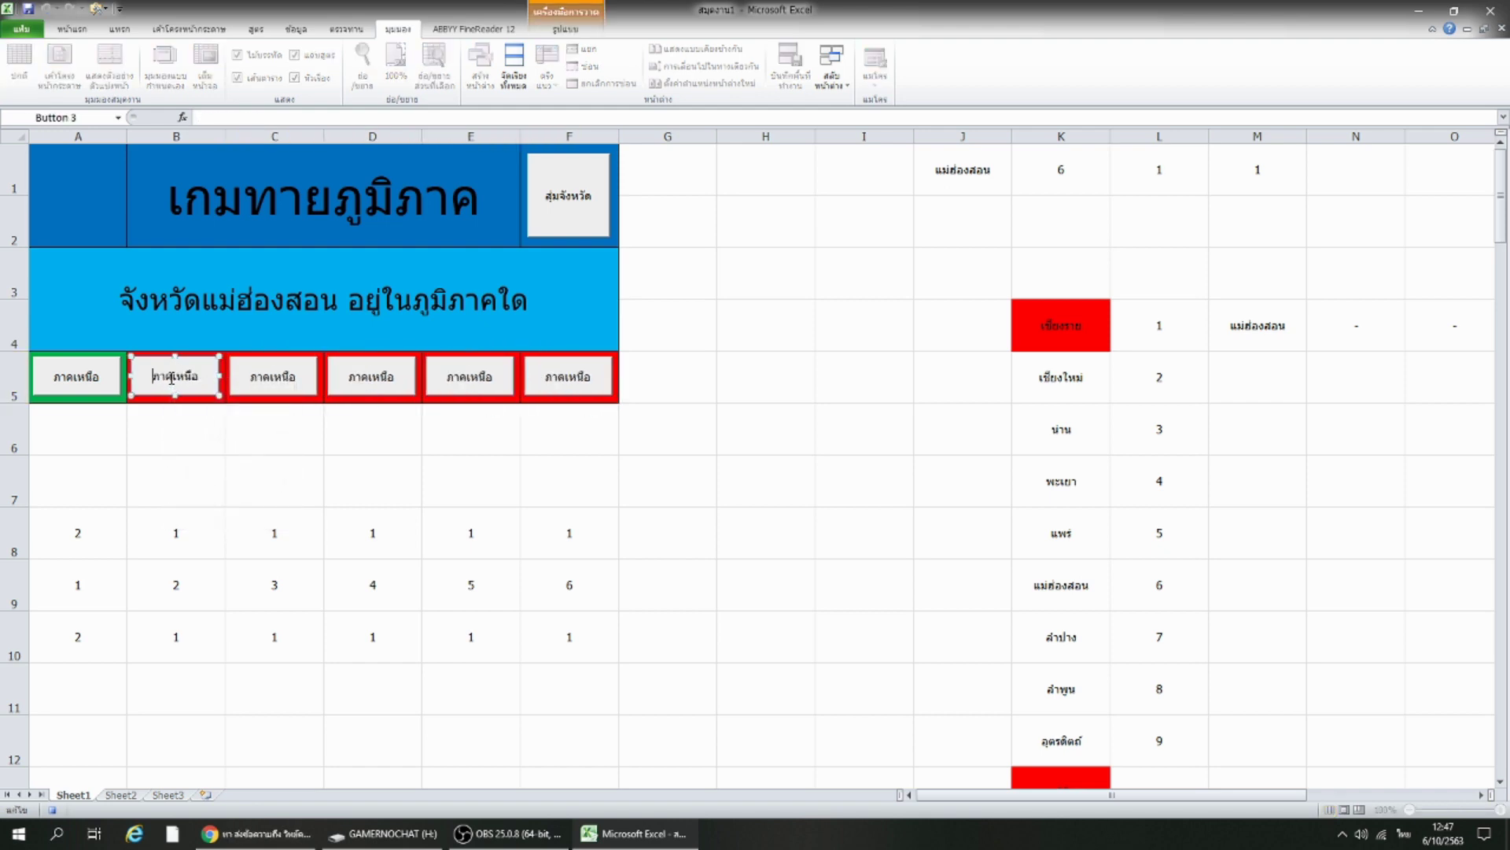
key("BackSpace")
key("BackSpace")
key("BackSpace")
type("สาน")
right_click(276, 381)
left_click(275, 376)
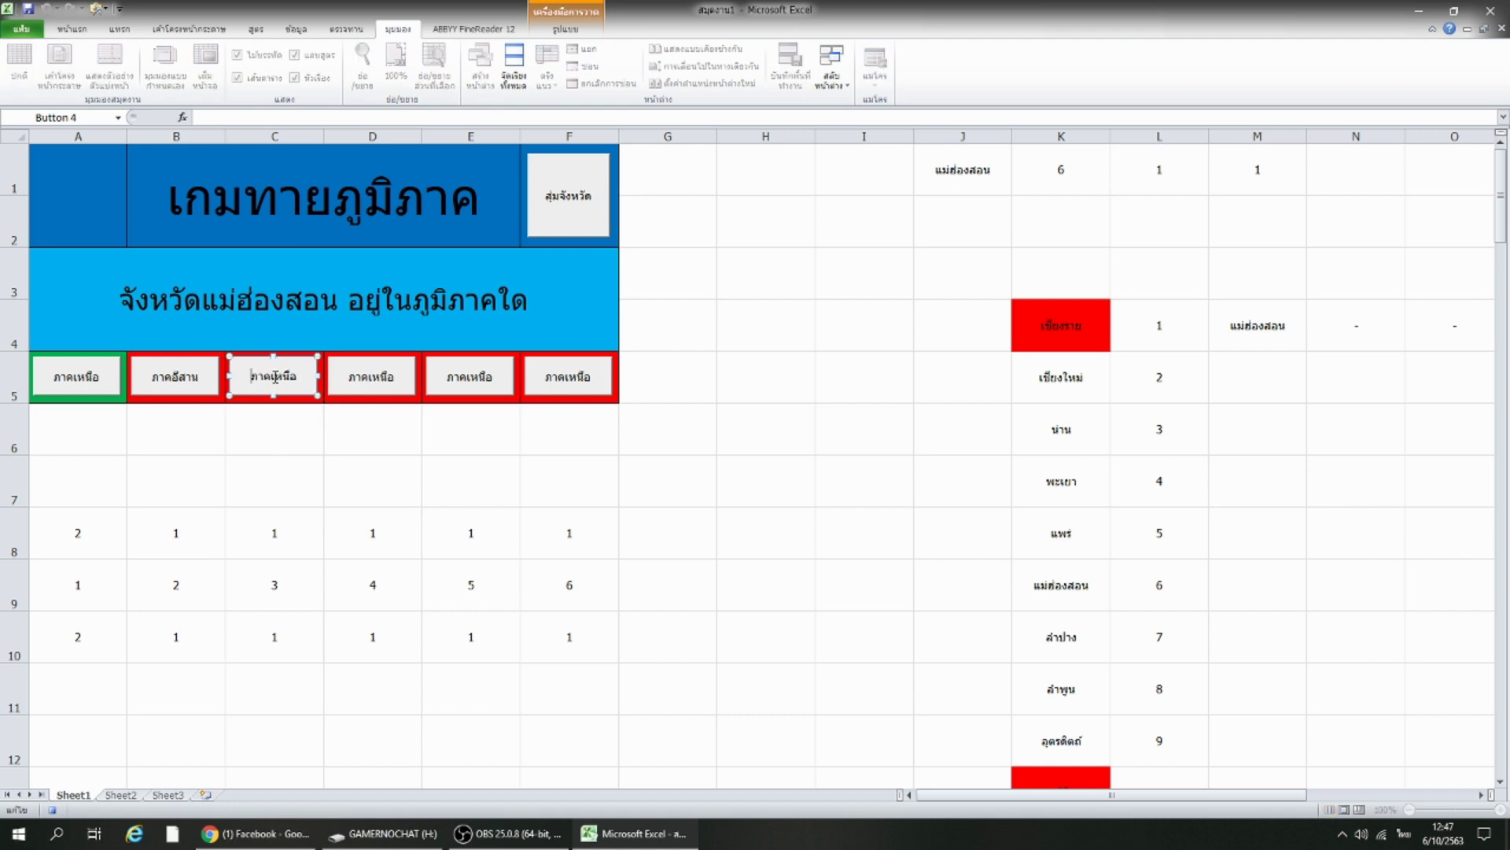
key("BackSpace")
key("BackSpace")
key("BackSpace")
key("BackSpace")
key("BackSpace")
type("ง")
right_click(368, 379)
key("Escape")
left_click(368, 379)
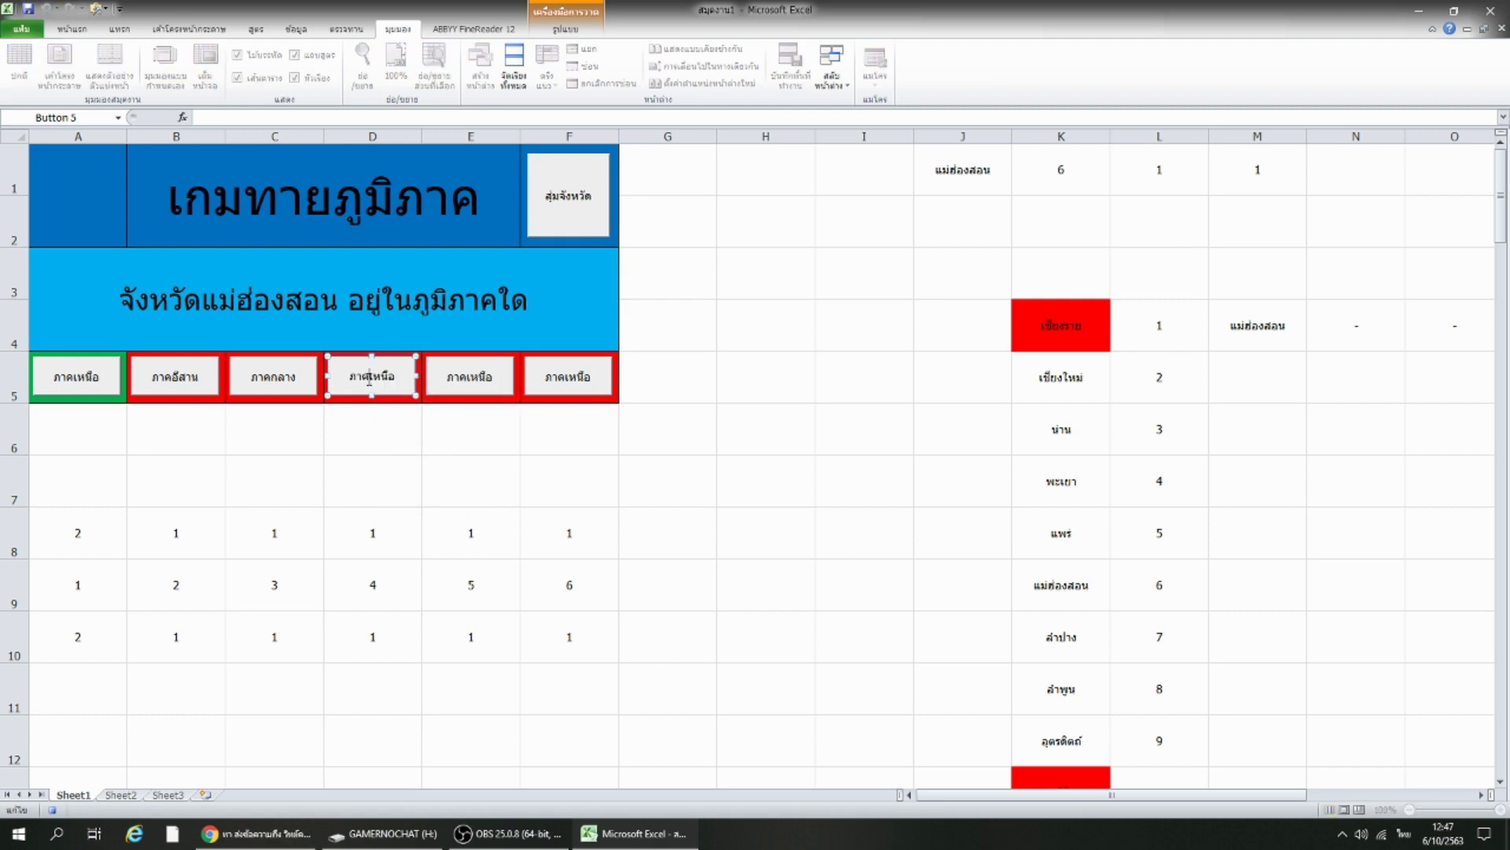
key("BackSpace")
key("BackSpace")
key("BackSpace")
Change the E5 and F5 captions to ภาคตะวันออก and ภาคตะวันตก.
right_click(487, 379)
key("Escape")
left_click(471, 376)
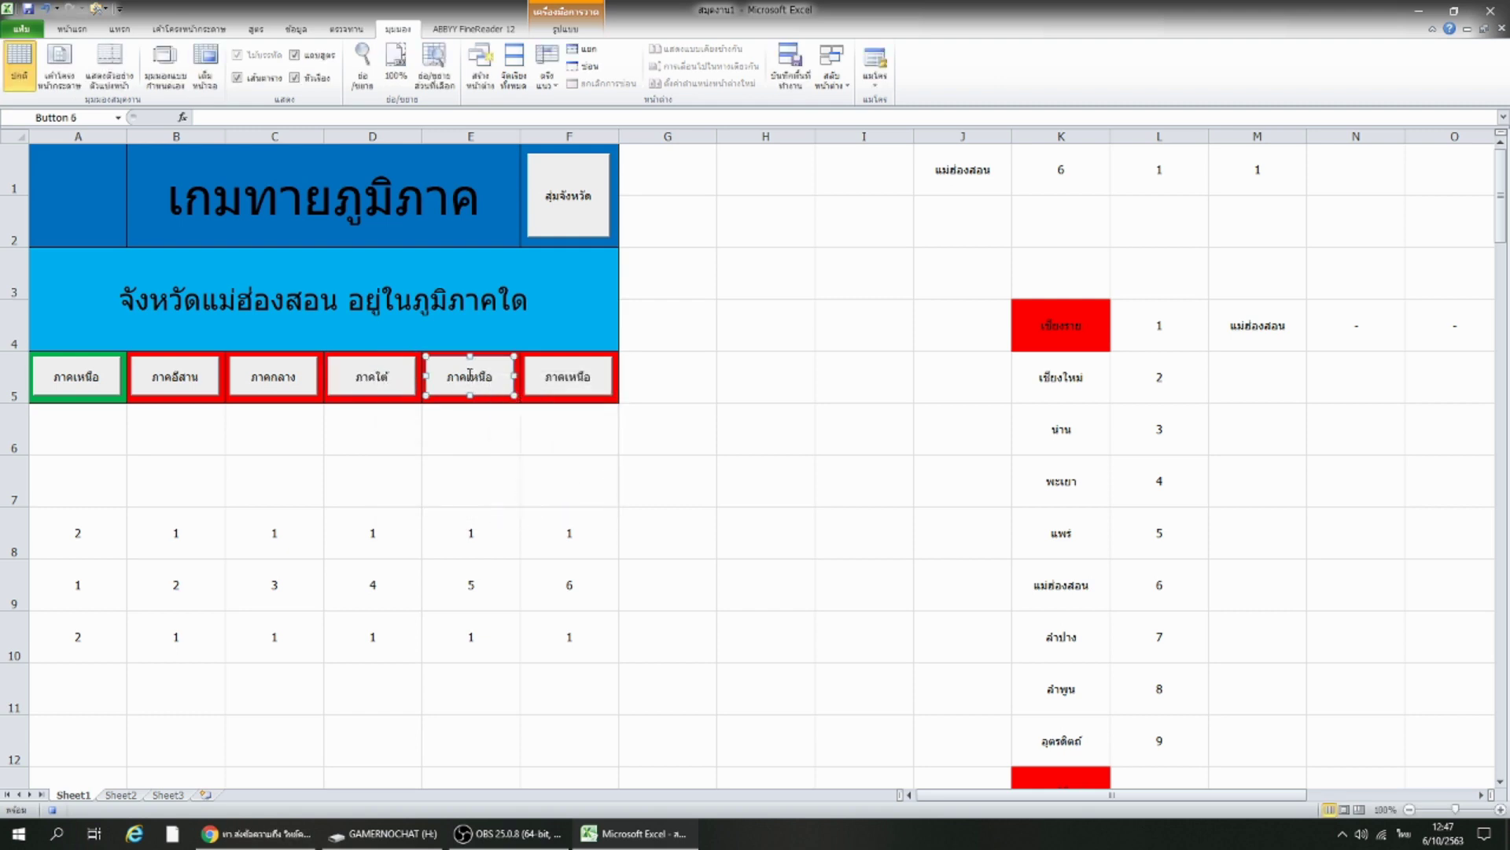
key("BackSpace")
key("BackSpace")
key("BackSpace")
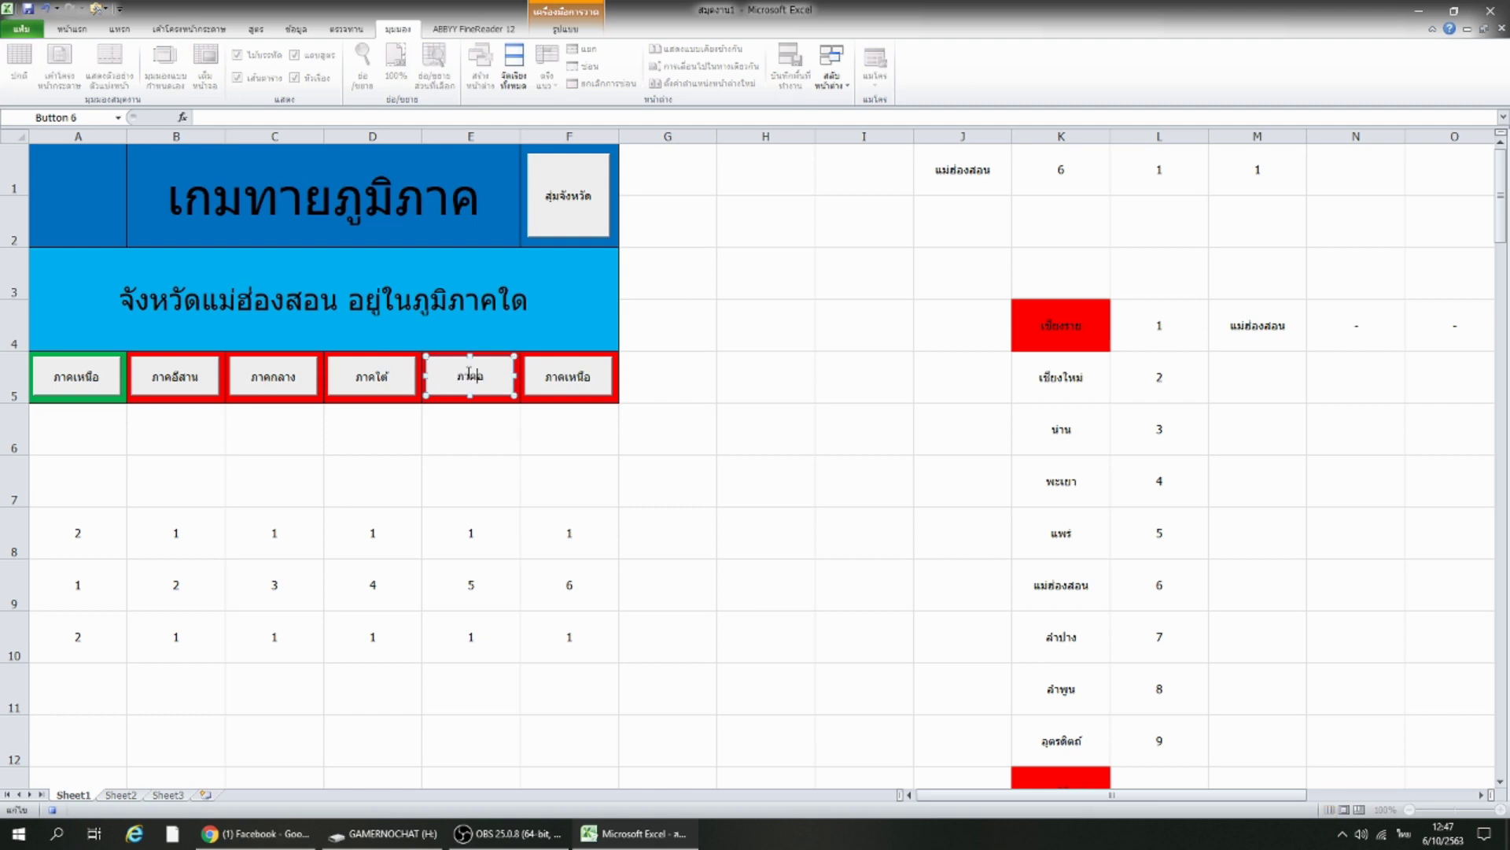
key("BackSpace")
key("BackSpace")
type("ันออก")
right_click(563, 379)
left_click(565, 378)
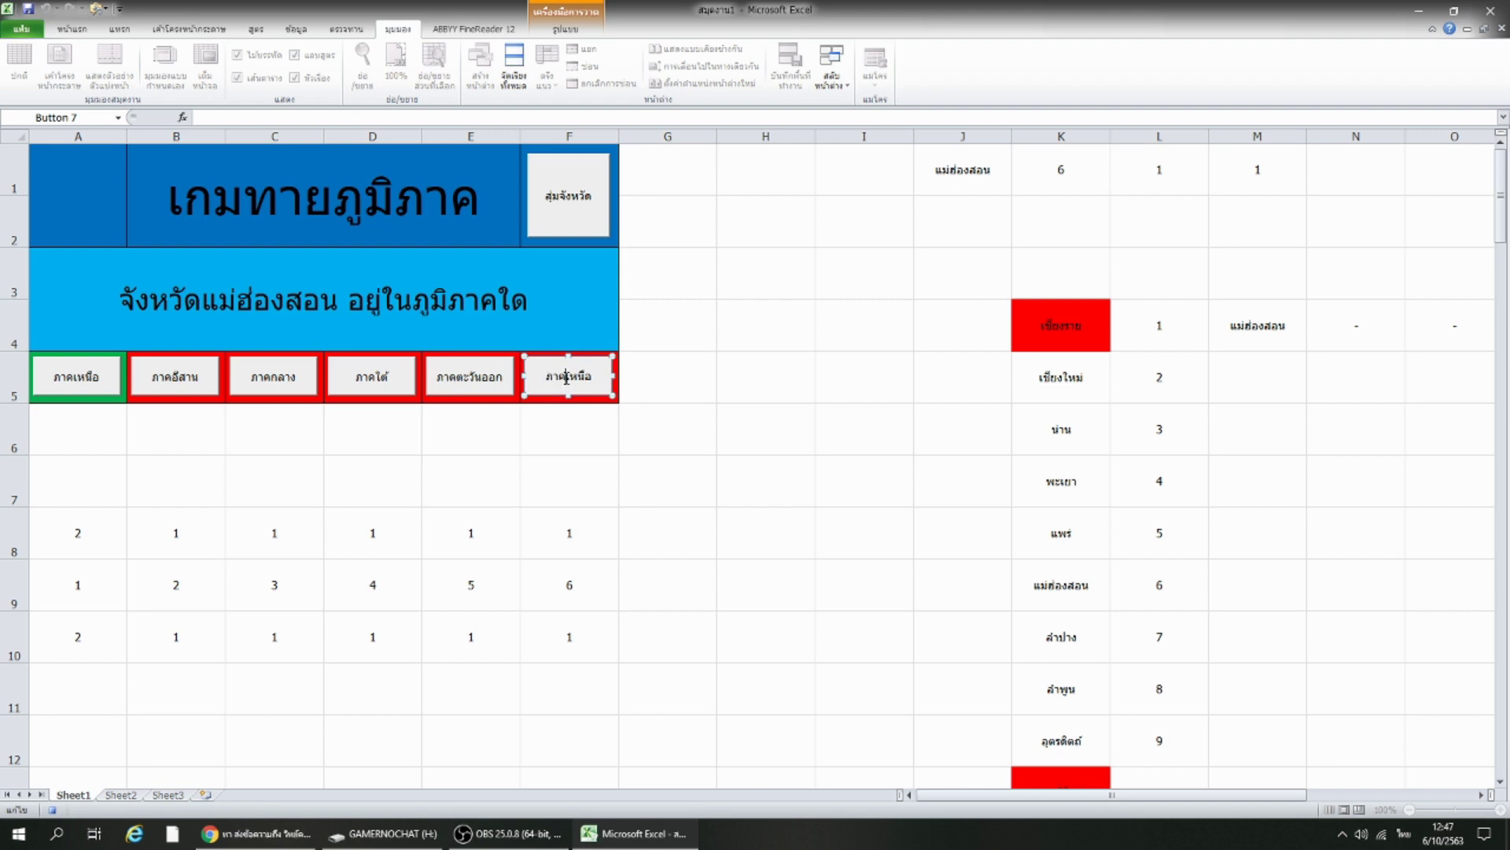
key("BackSpace")
key("BackSpace")
key("BackSpace")
type("ตะวั")
type("นตก")
left_click(559, 429)
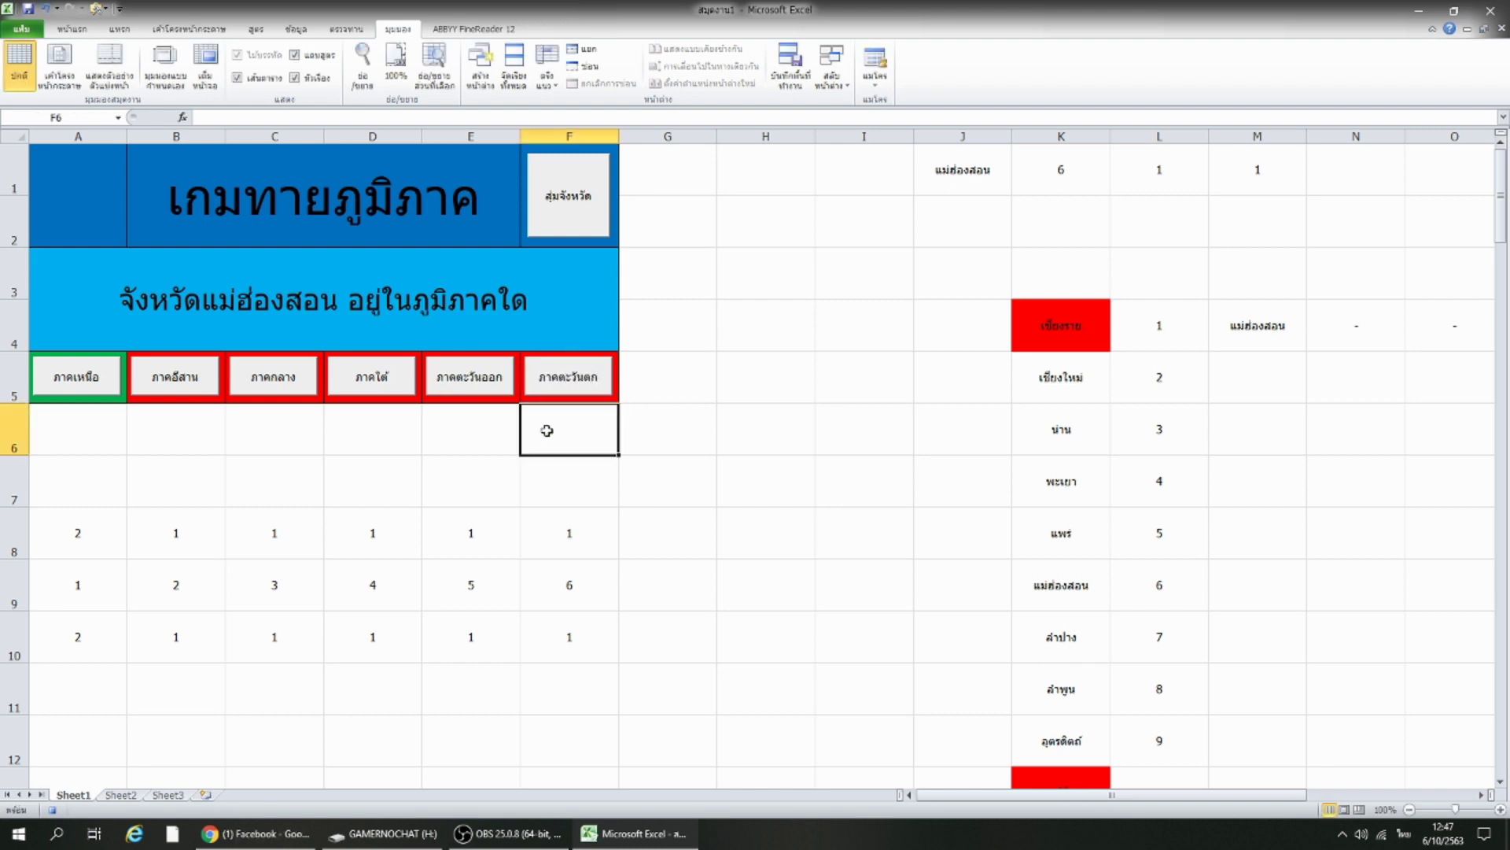
Assign answer macros to the ภาคอีสาน, ภาคกลาง and ภาคใต้ buttons.
right_click(177, 385)
left_click(233, 504)
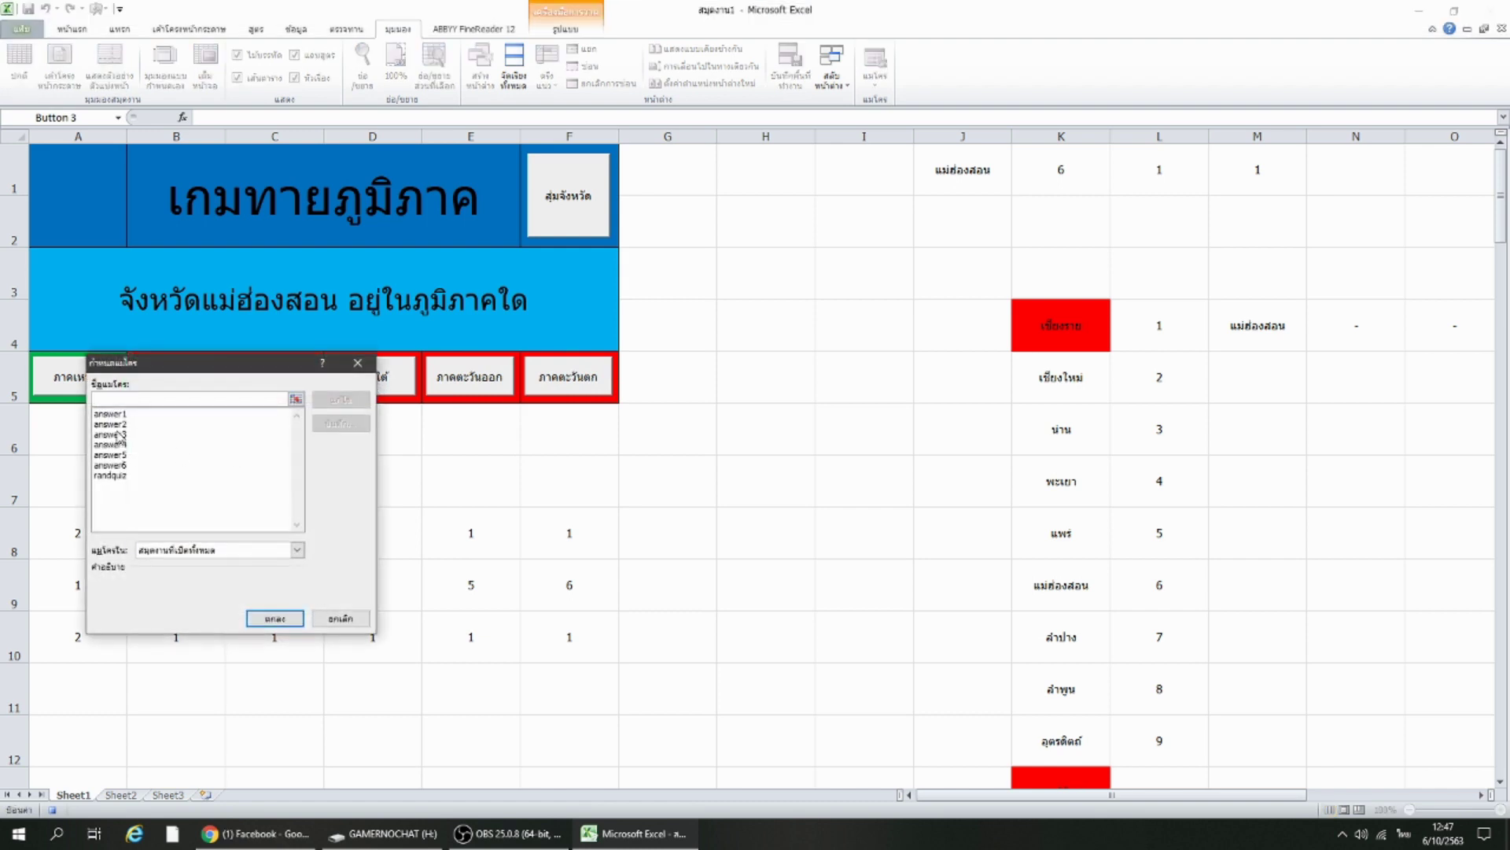
double_click(197, 423)
right_click(247, 373)
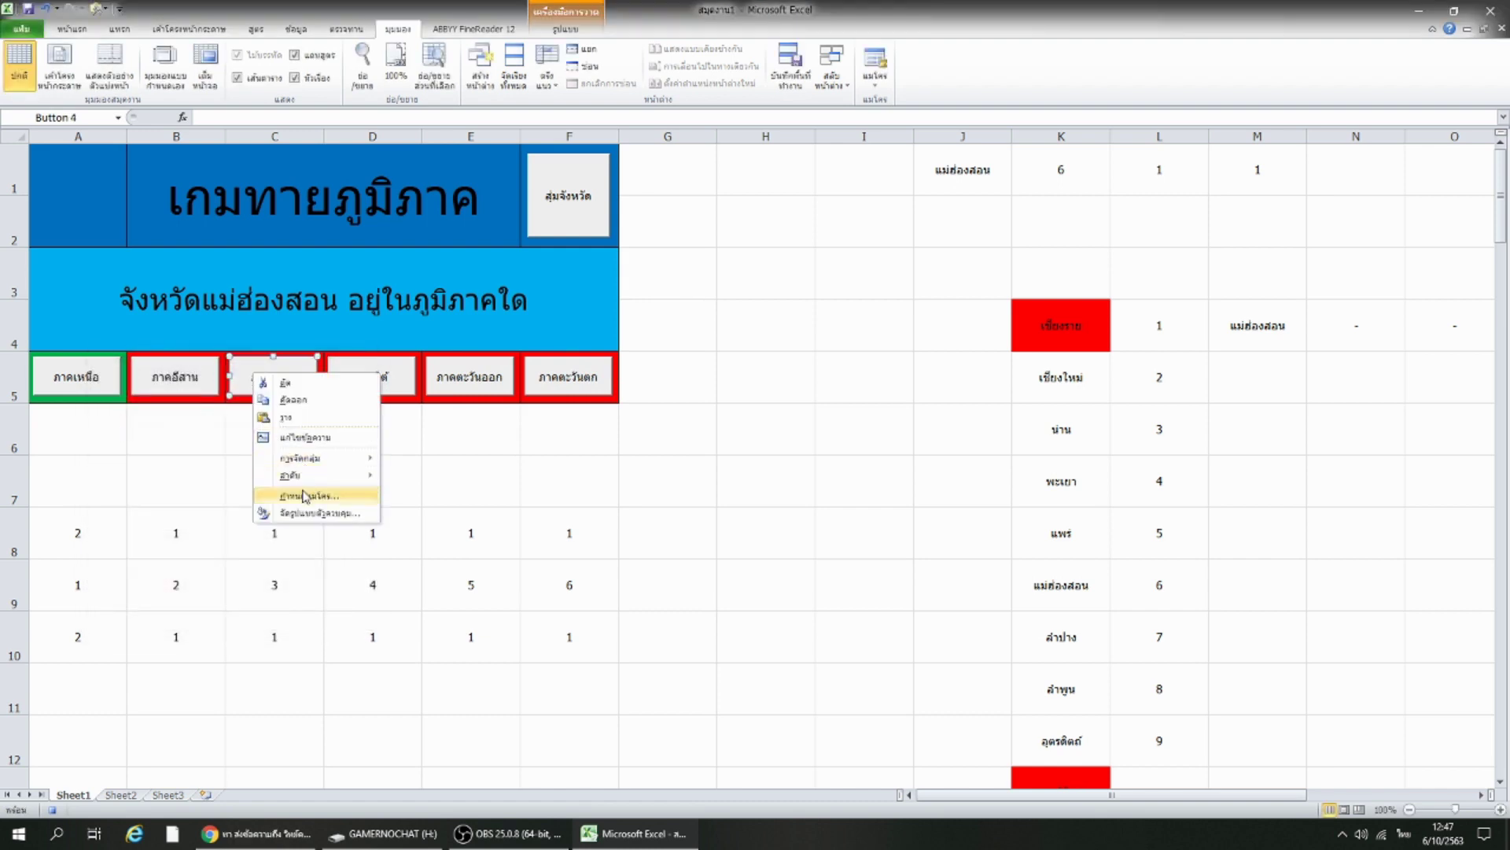
left_click(272, 496)
double_click(195, 423)
right_click(352, 388)
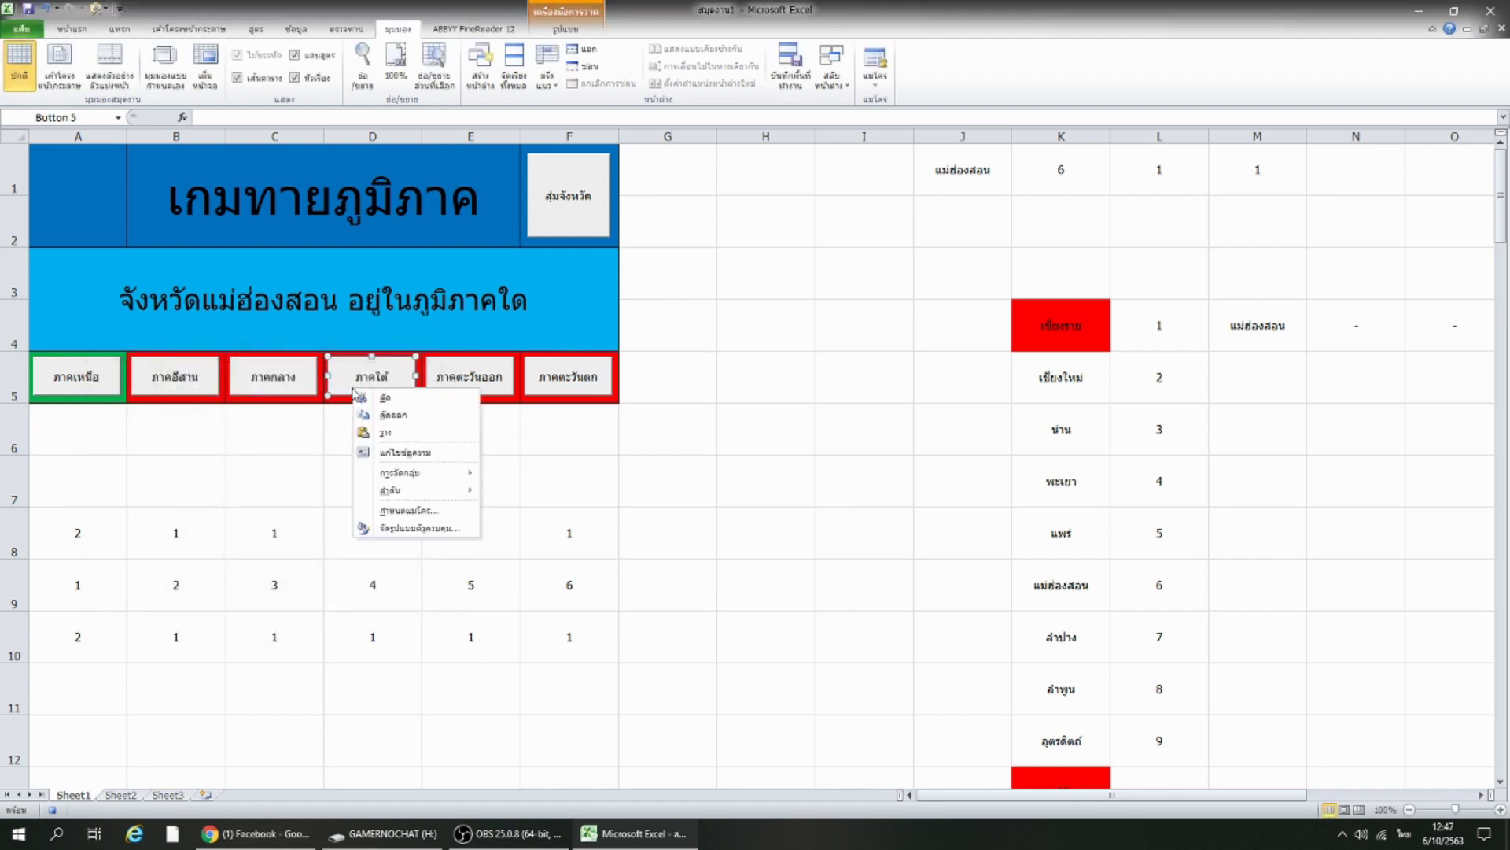
left_click(402, 509)
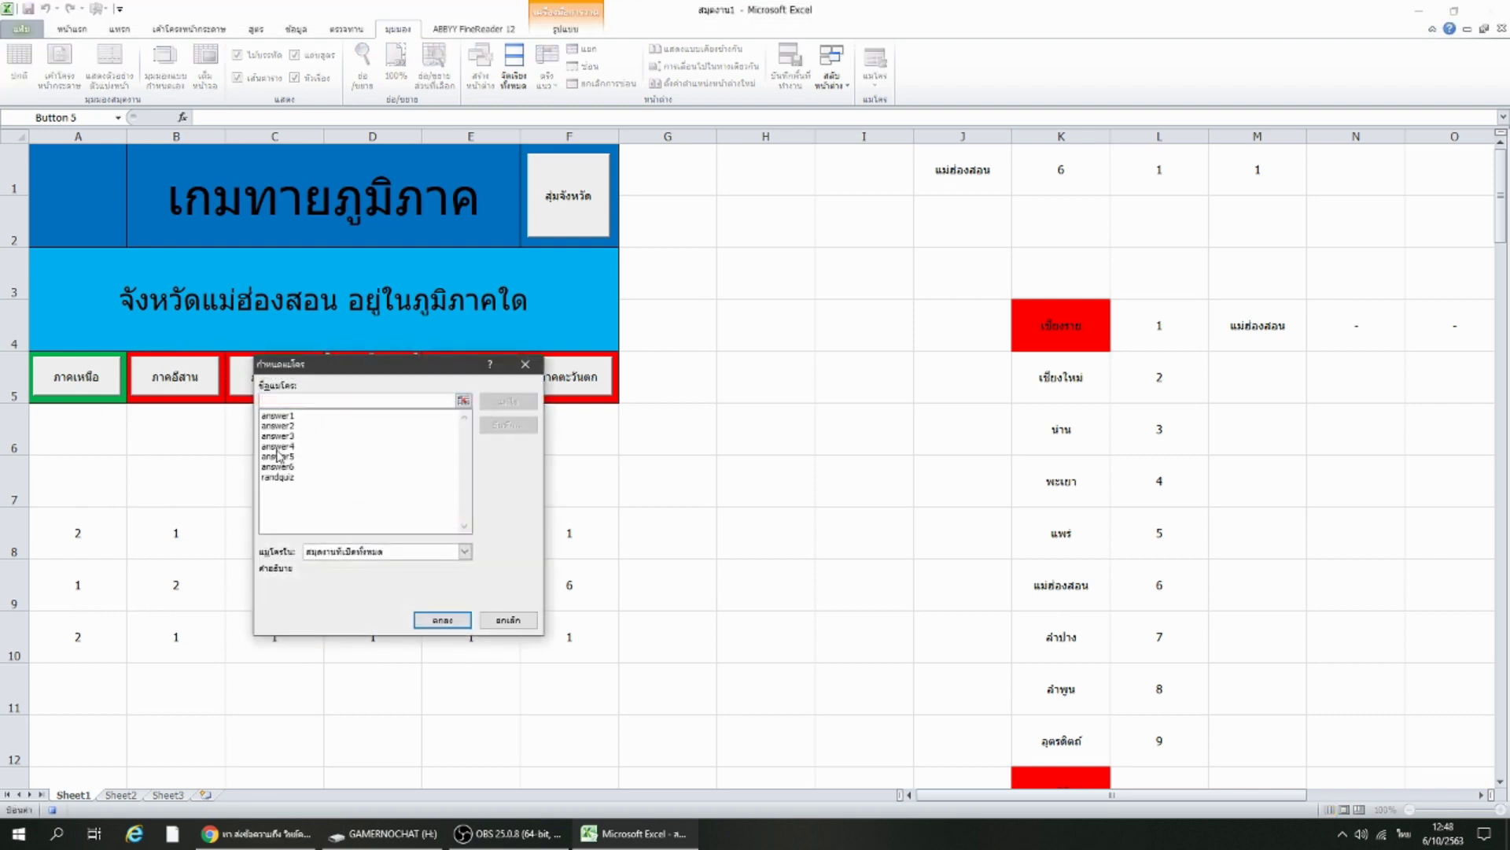
double_click(279, 446)
Assign answer macros to the ภาคตะวันออก and ภาคตะวันตก buttons.
right_click(455, 388)
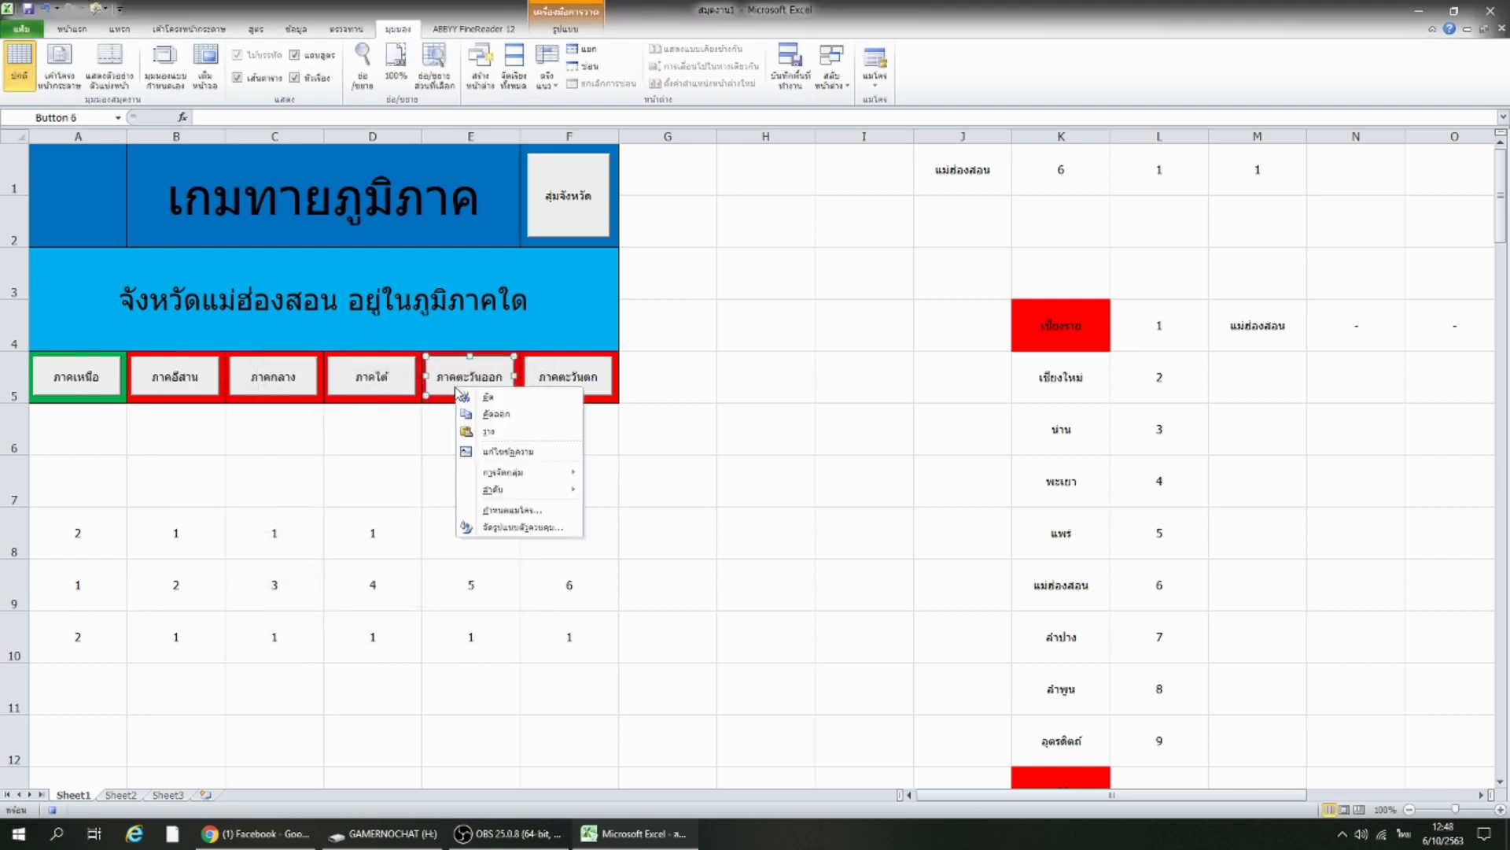
left_click(479, 509)
double_click(385, 459)
right_click(532, 387)
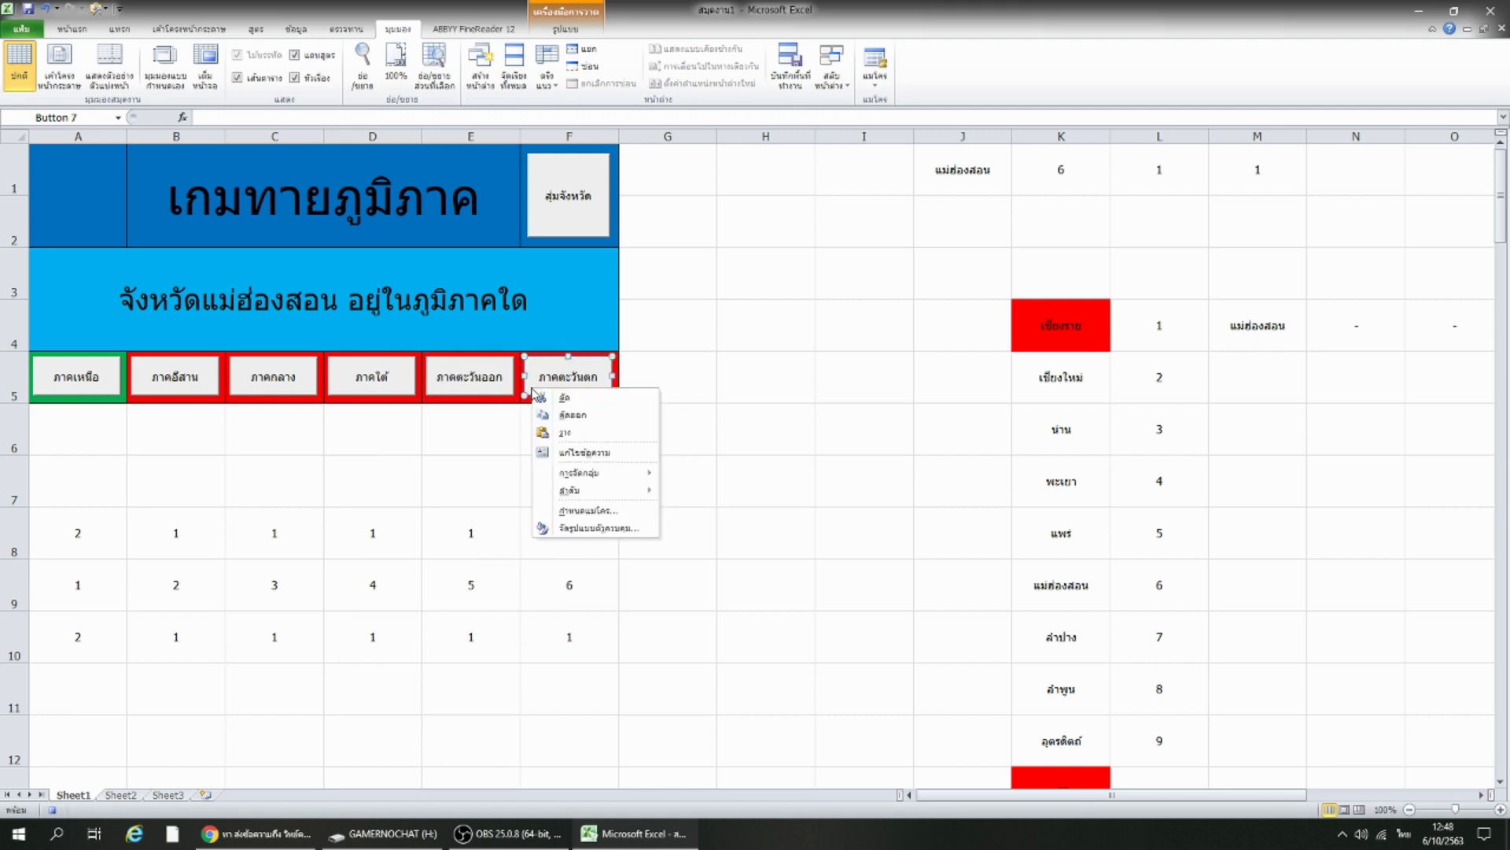
left_click(592, 510)
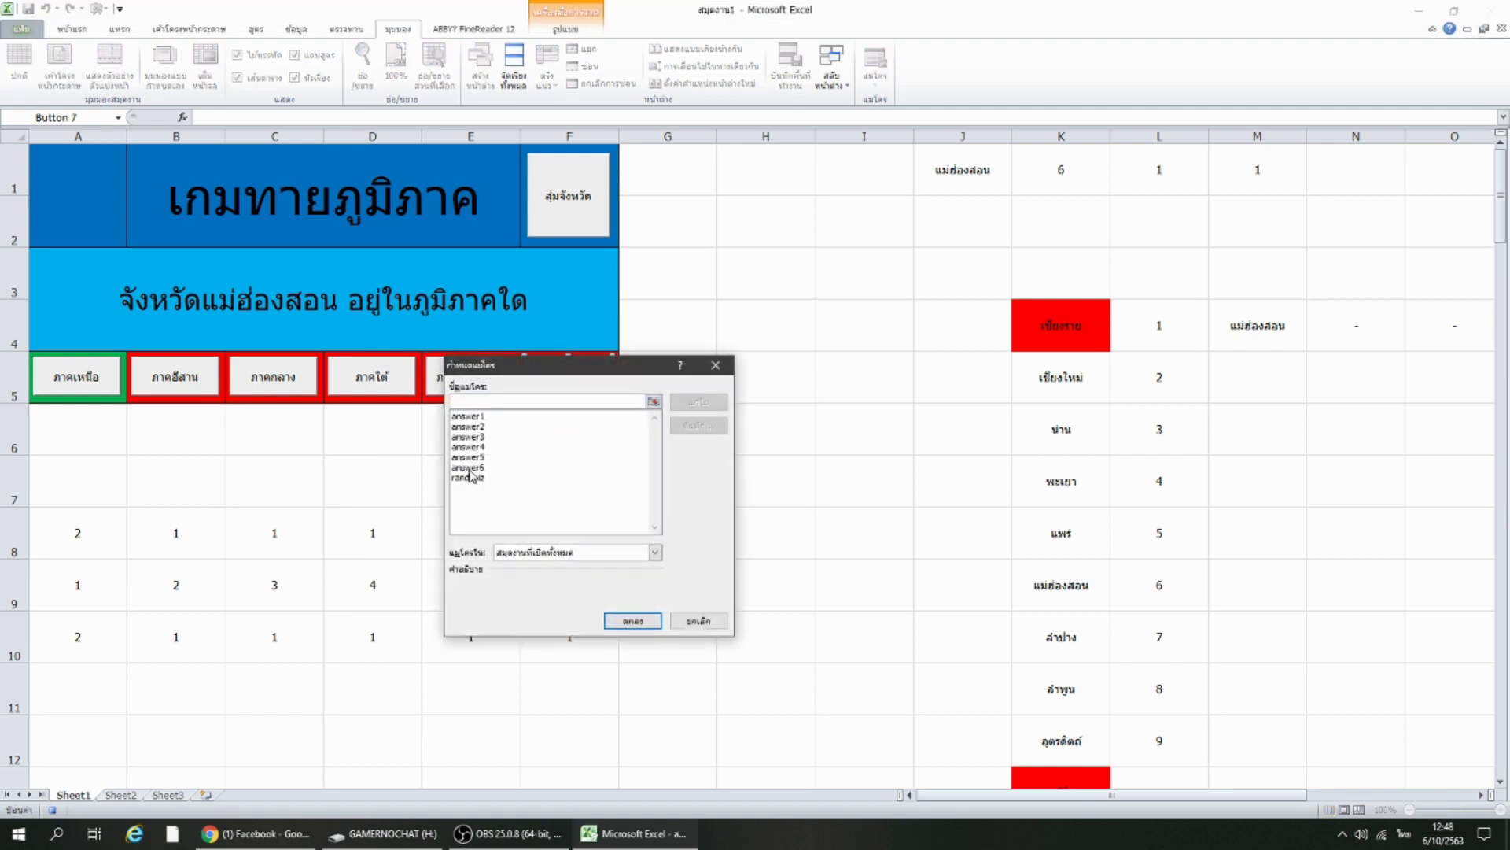
double_click(469, 473)
left_click(440, 441)
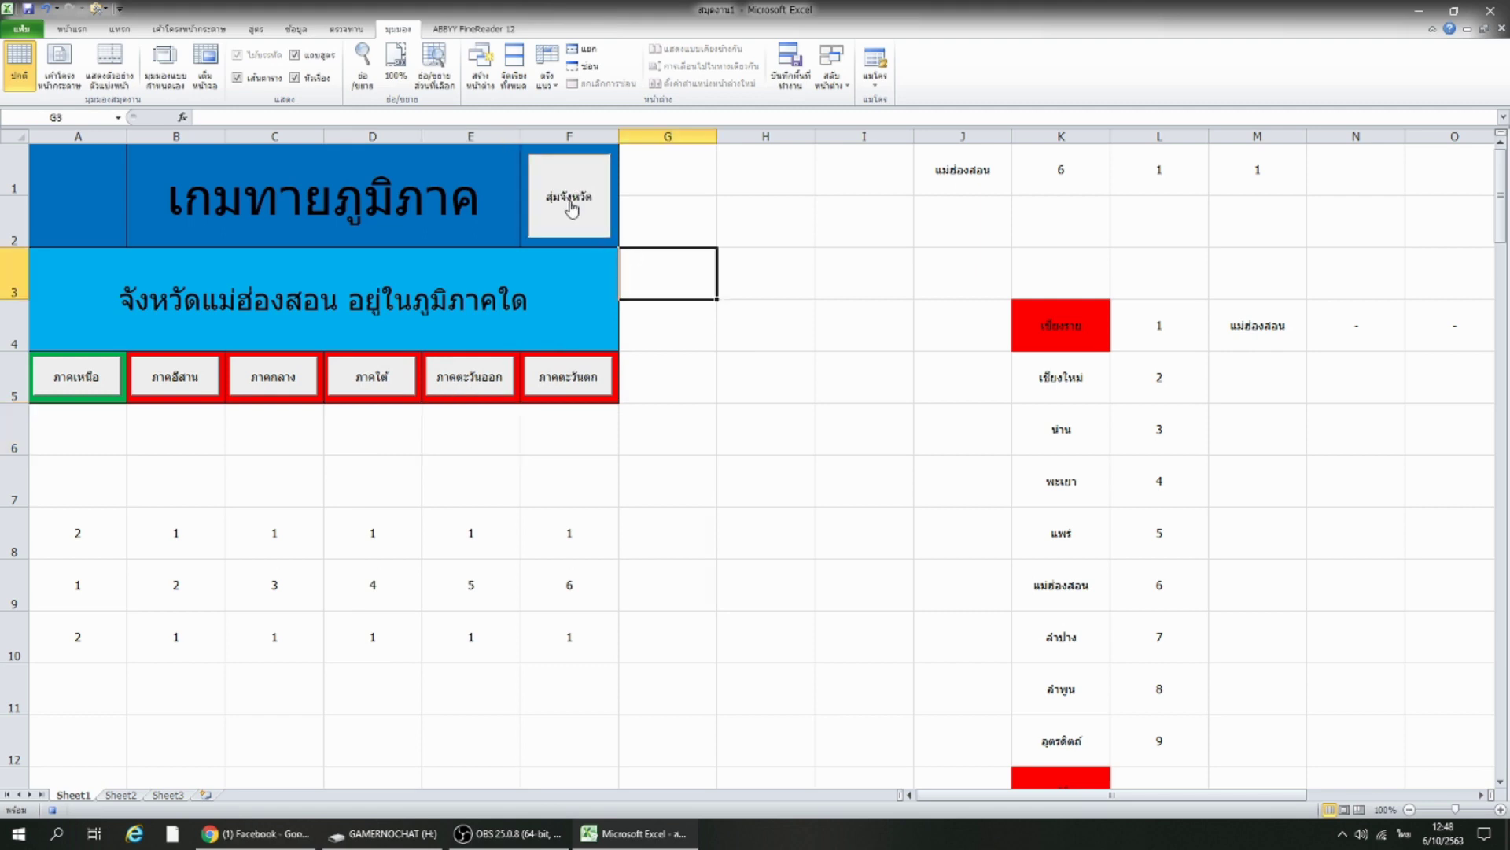
Assign the randquiz macro to the สุ่มจังหวัด button.
right_click(578, 206)
left_click(627, 324)
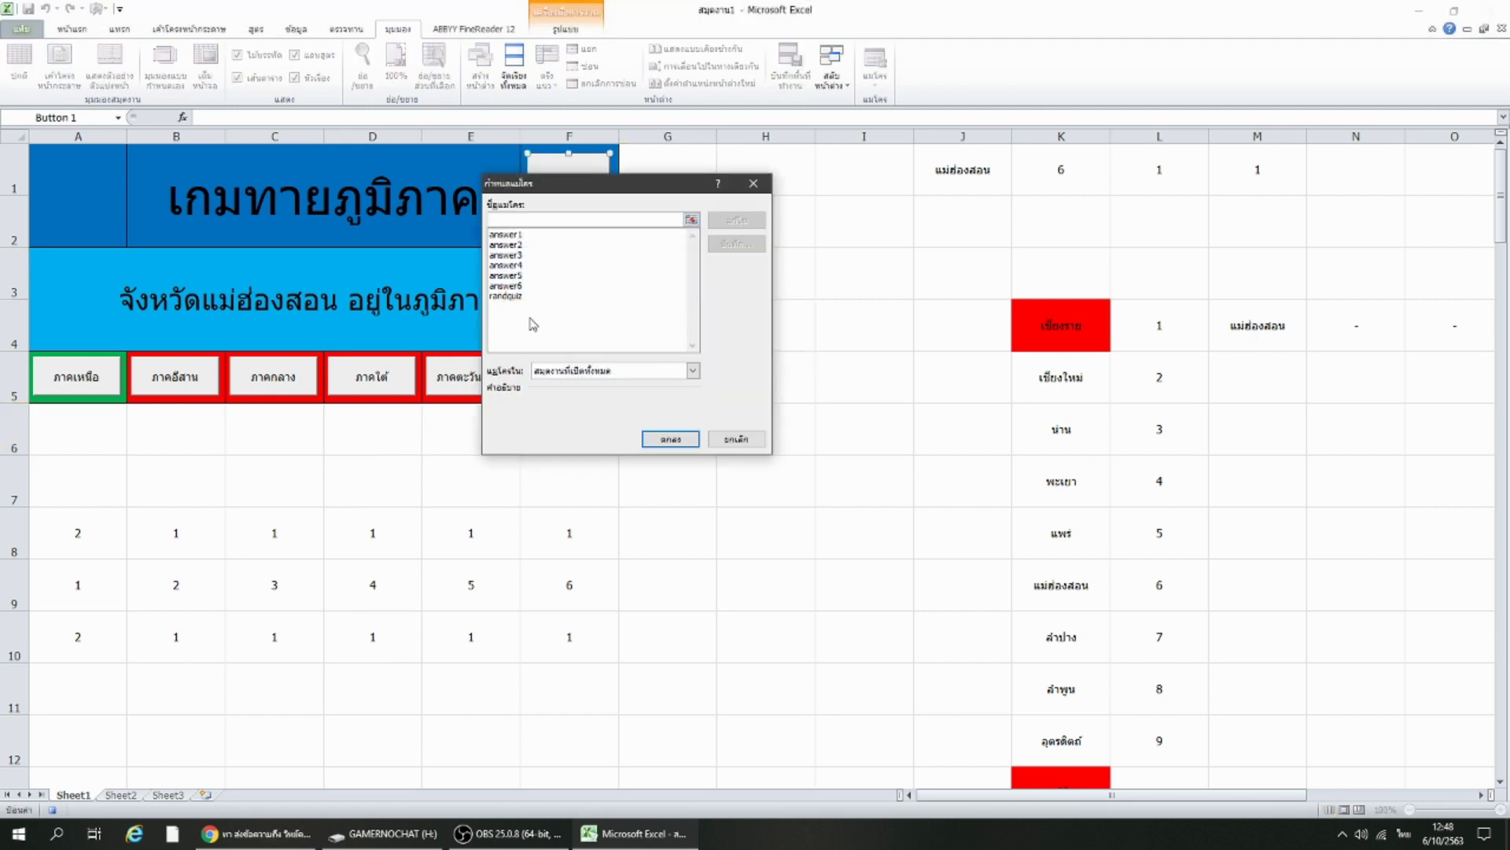
double_click(505, 297)
left_click(638, 274)
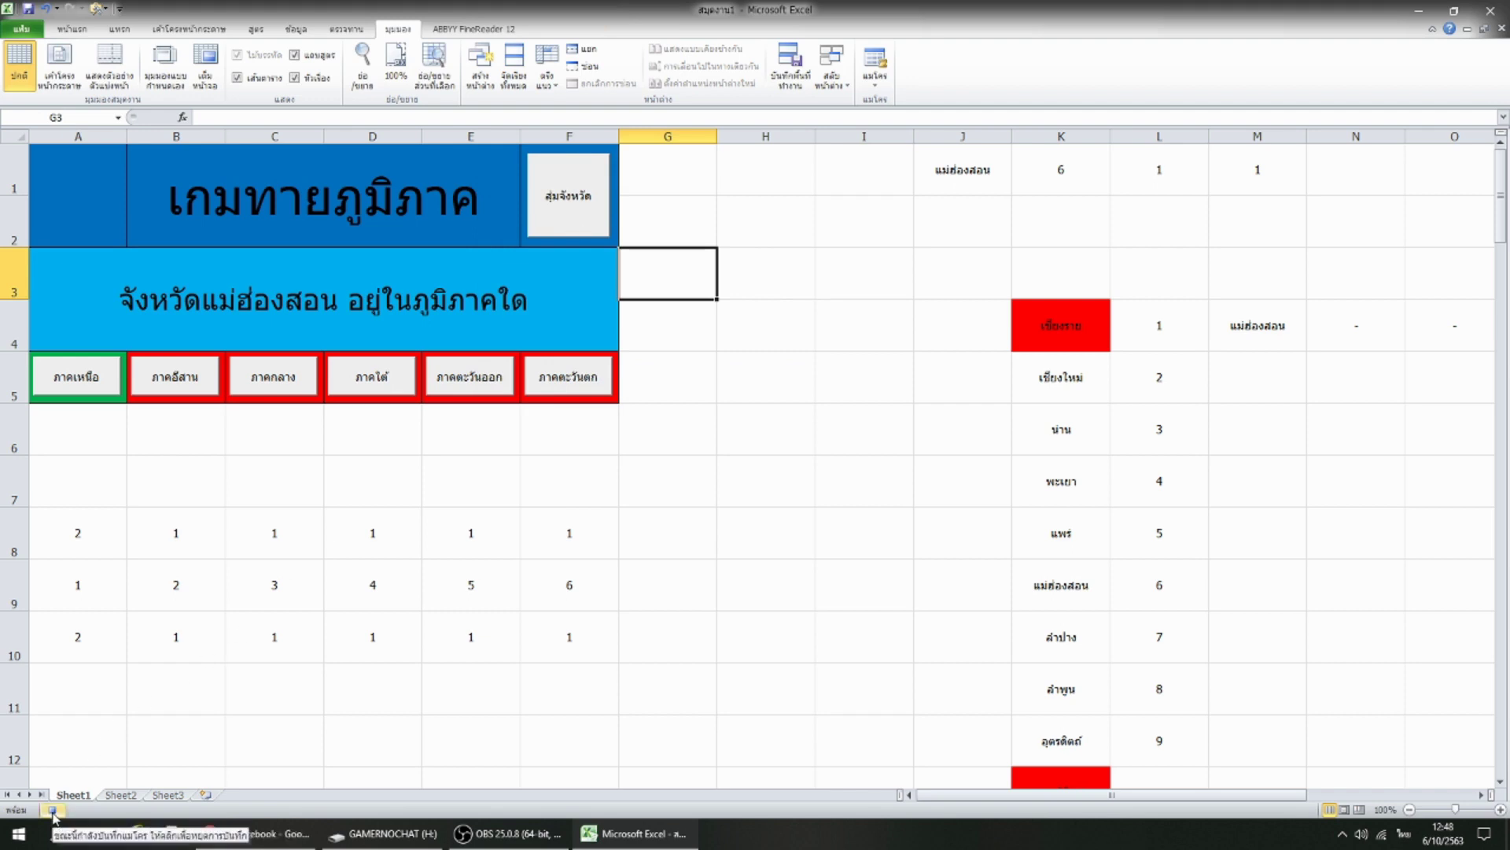
Re-record answer6 over the existing macro, pasting F10's value into F8.
left_click(53, 811)
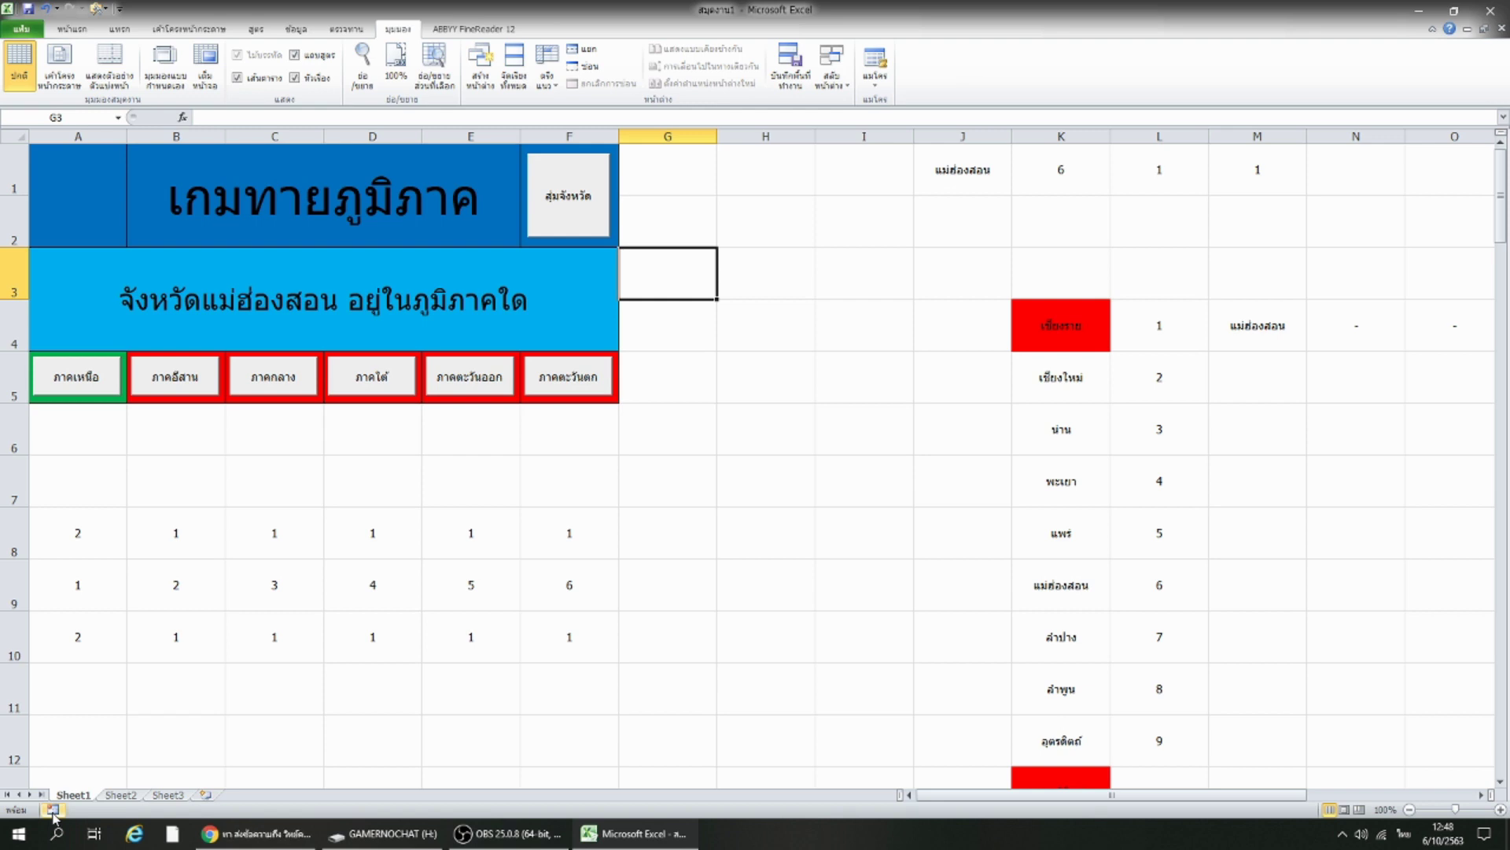
left_click(52, 811)
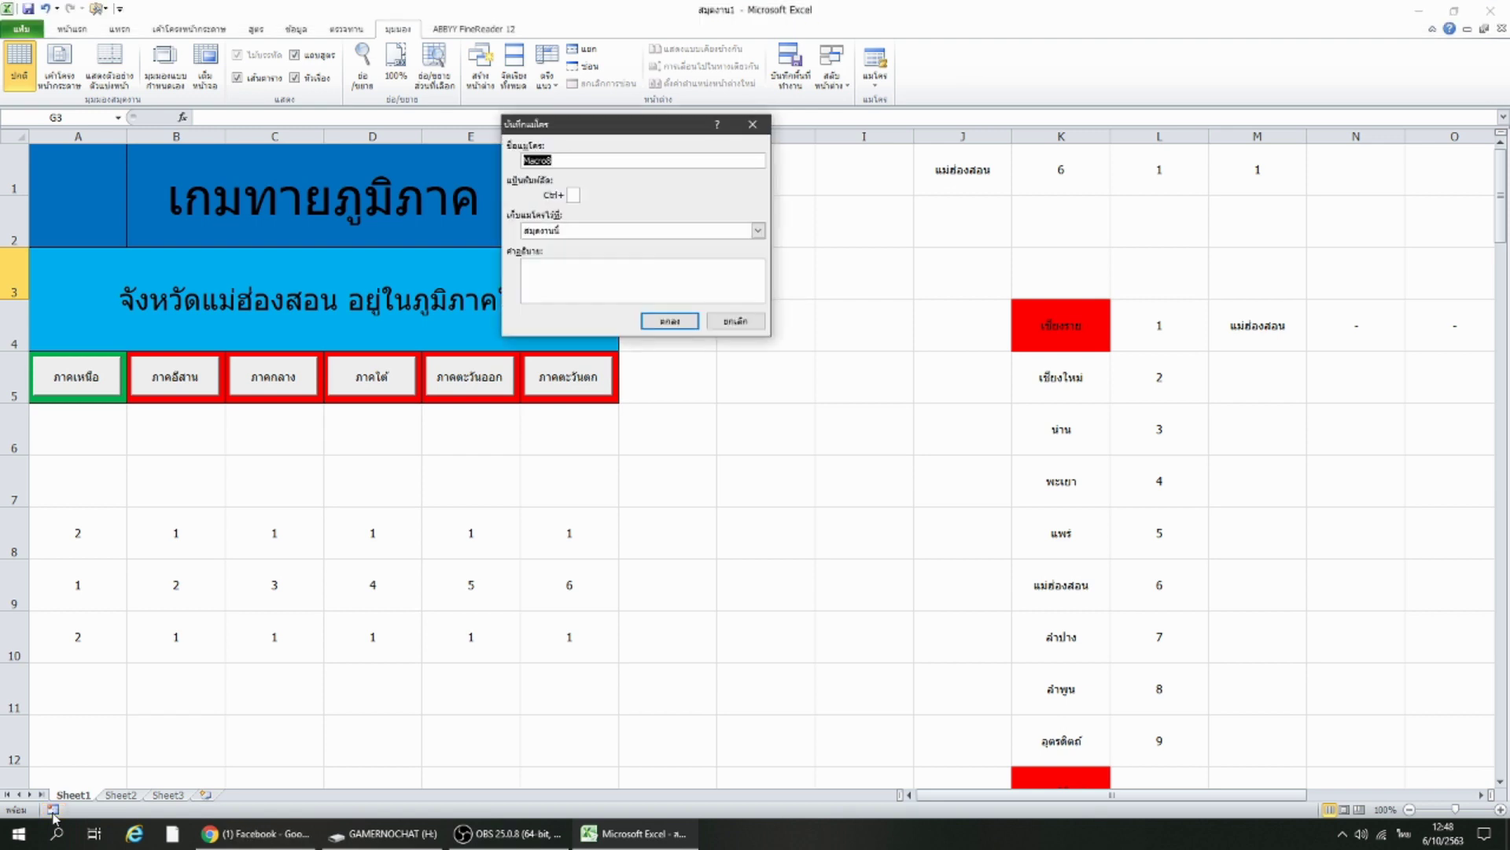
type("answer6")
left_click(669, 322)
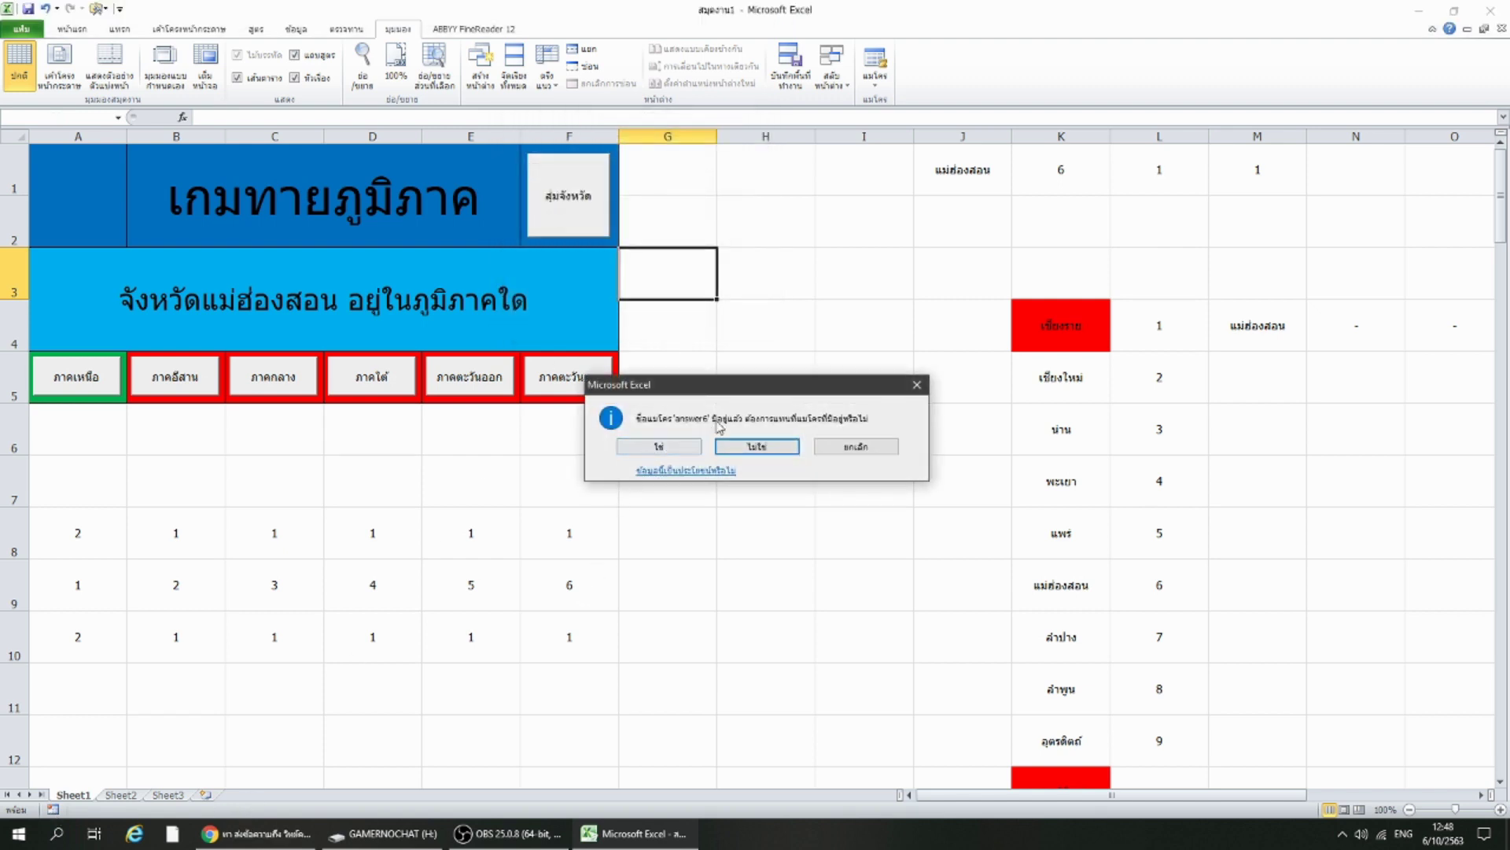
left_click(665, 446)
right_click(579, 614)
left_click(630, 391)
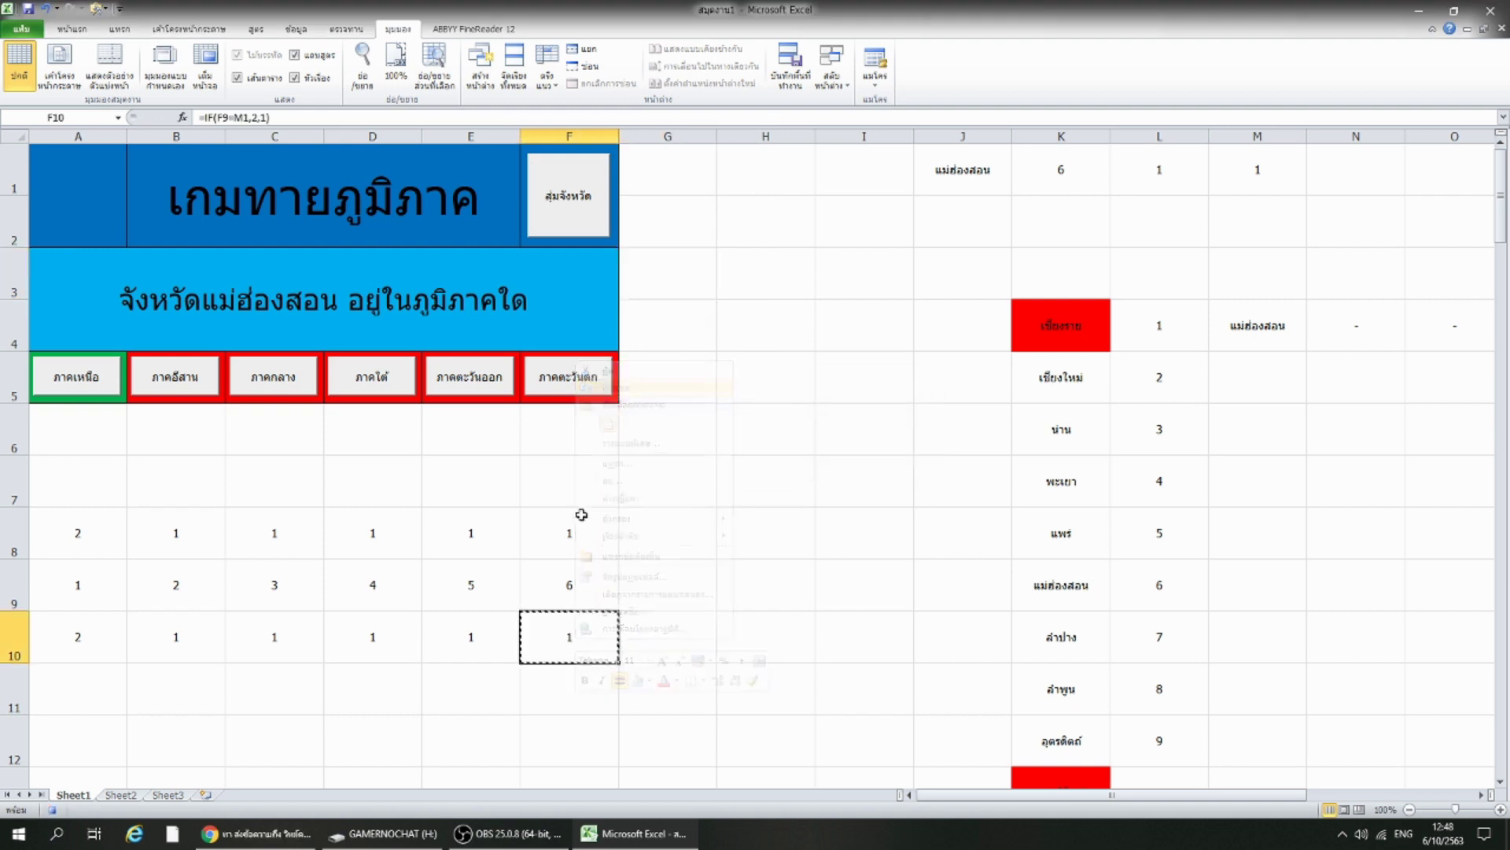
right_click(590, 535)
left_click(635, 589)
left_click(539, 479)
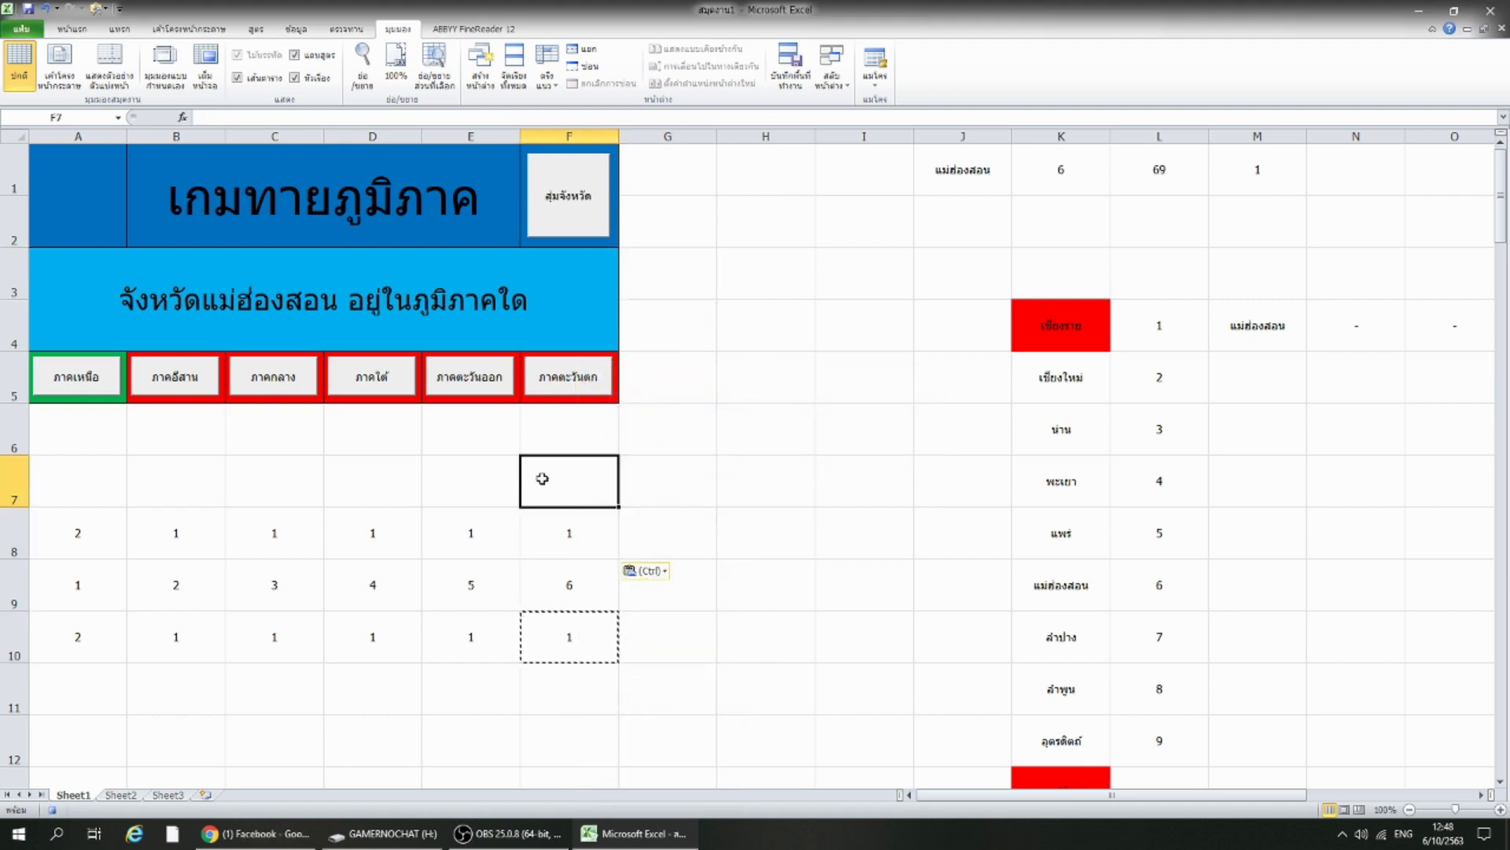
key("Escape")
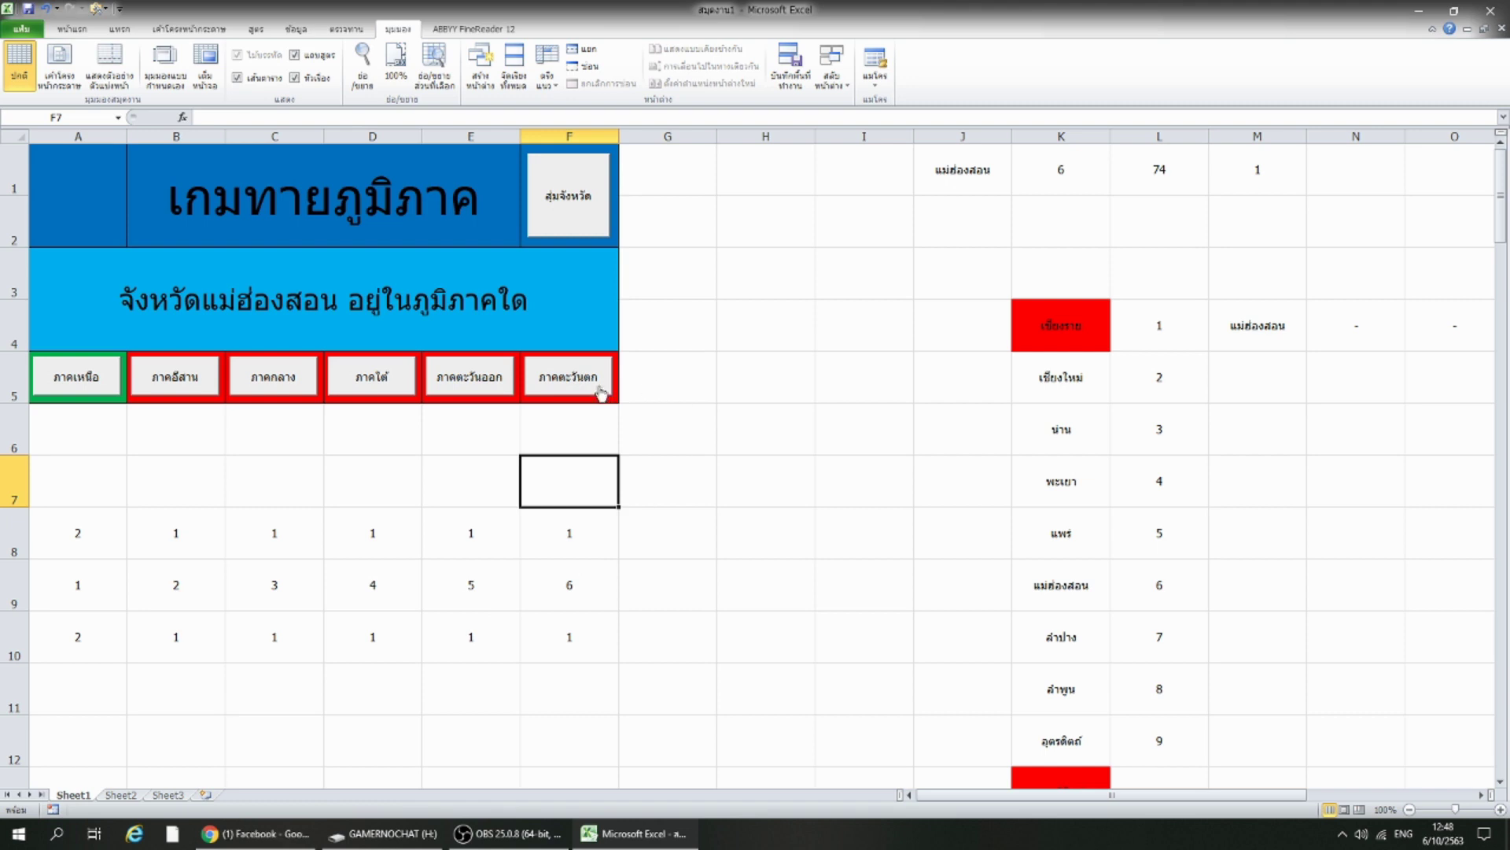
Assign answer6 to the ภาคตะวันตก button.
right_click(592, 384)
left_click(641, 502)
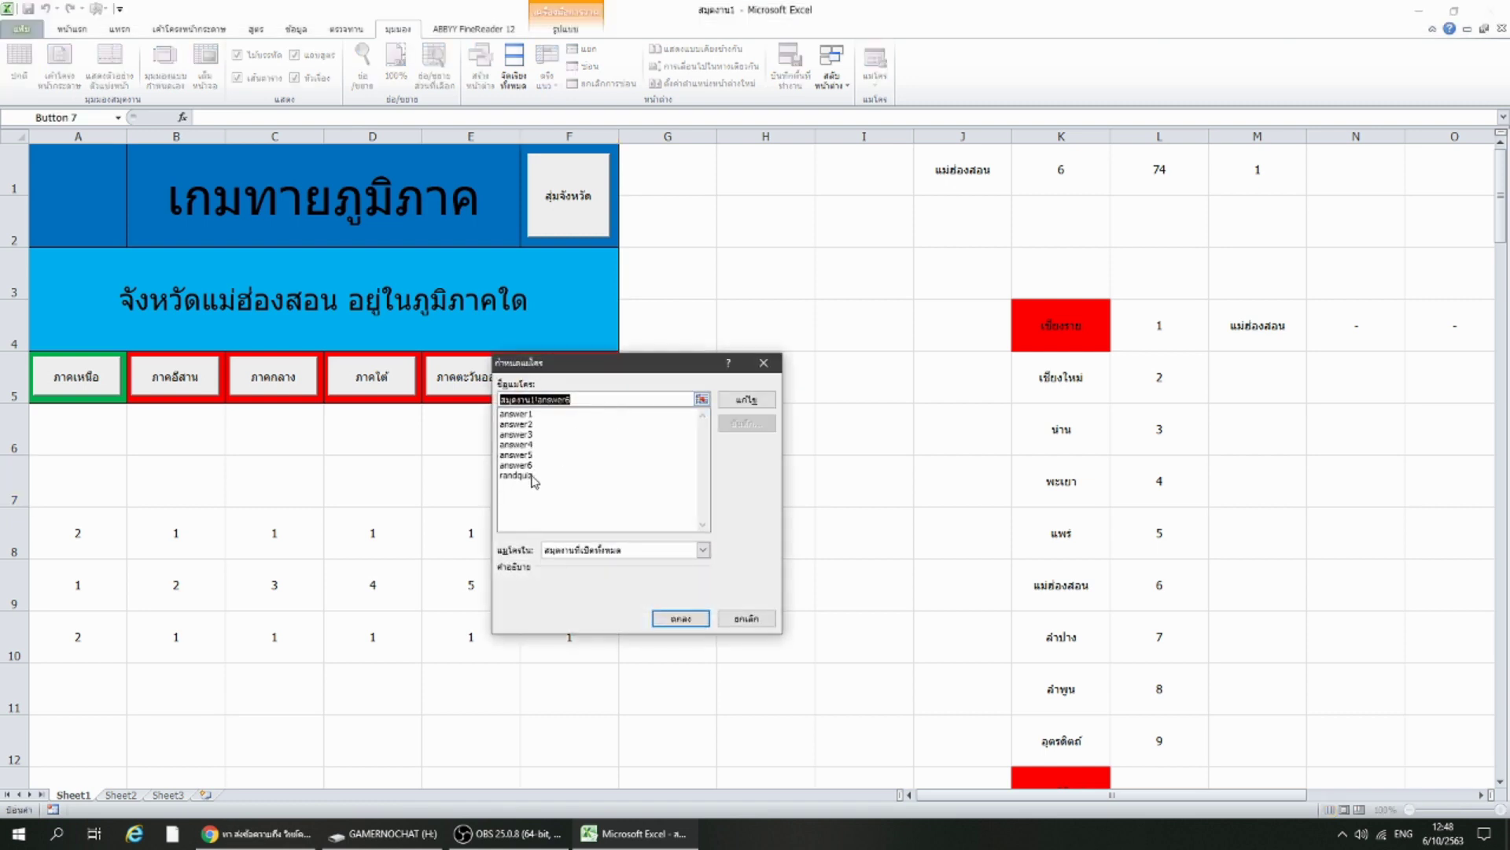
left_click(532, 466)
double_click(532, 470)
left_click(667, 480)
right_click(560, 217)
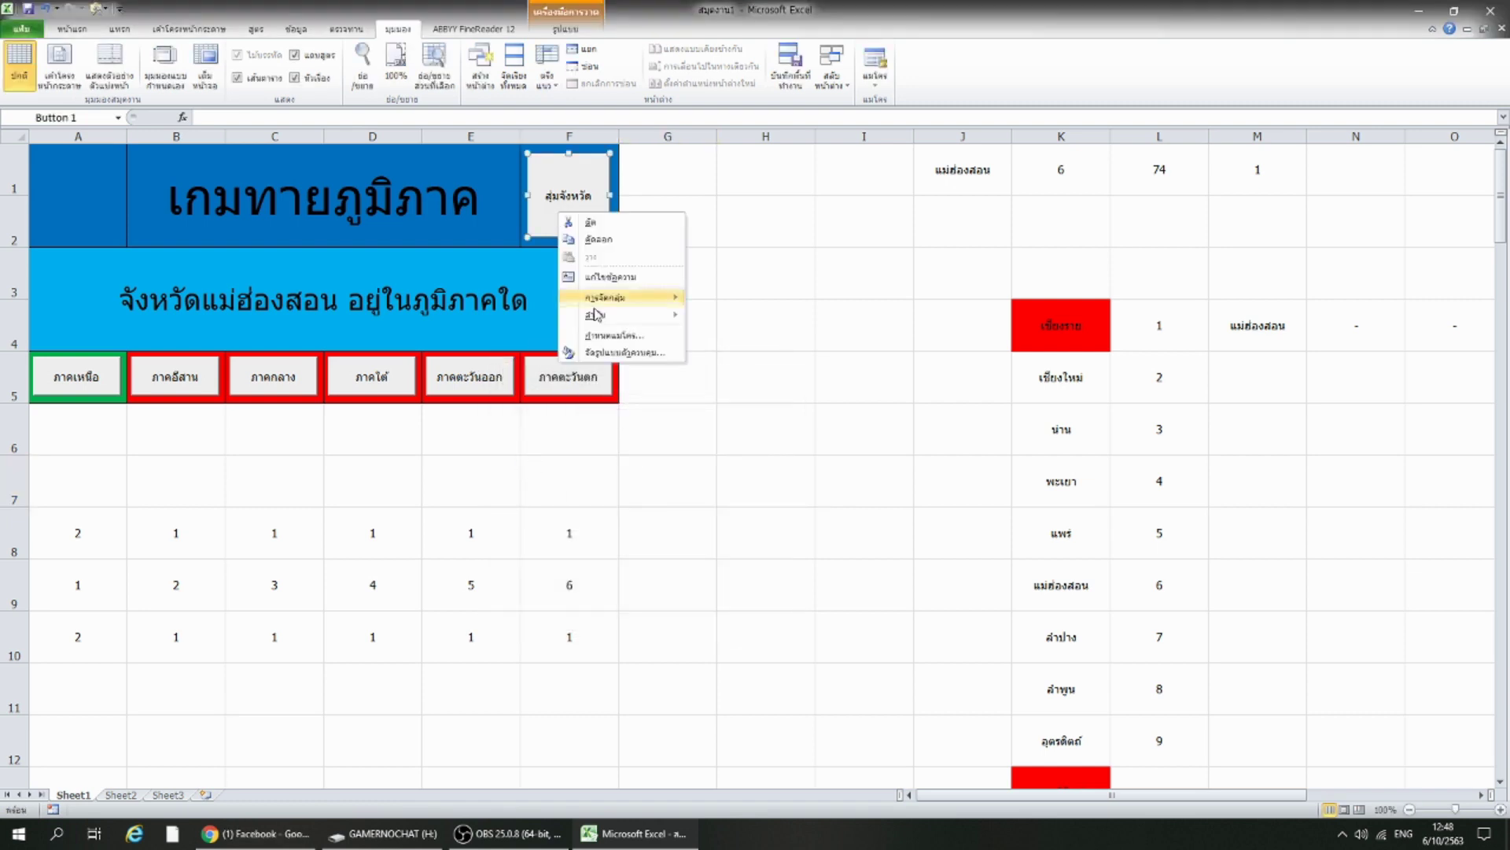
left_click(581, 184)
Draw พิษณุโลก as a new question and try all six region buttons as answers.
left_click(688, 203)
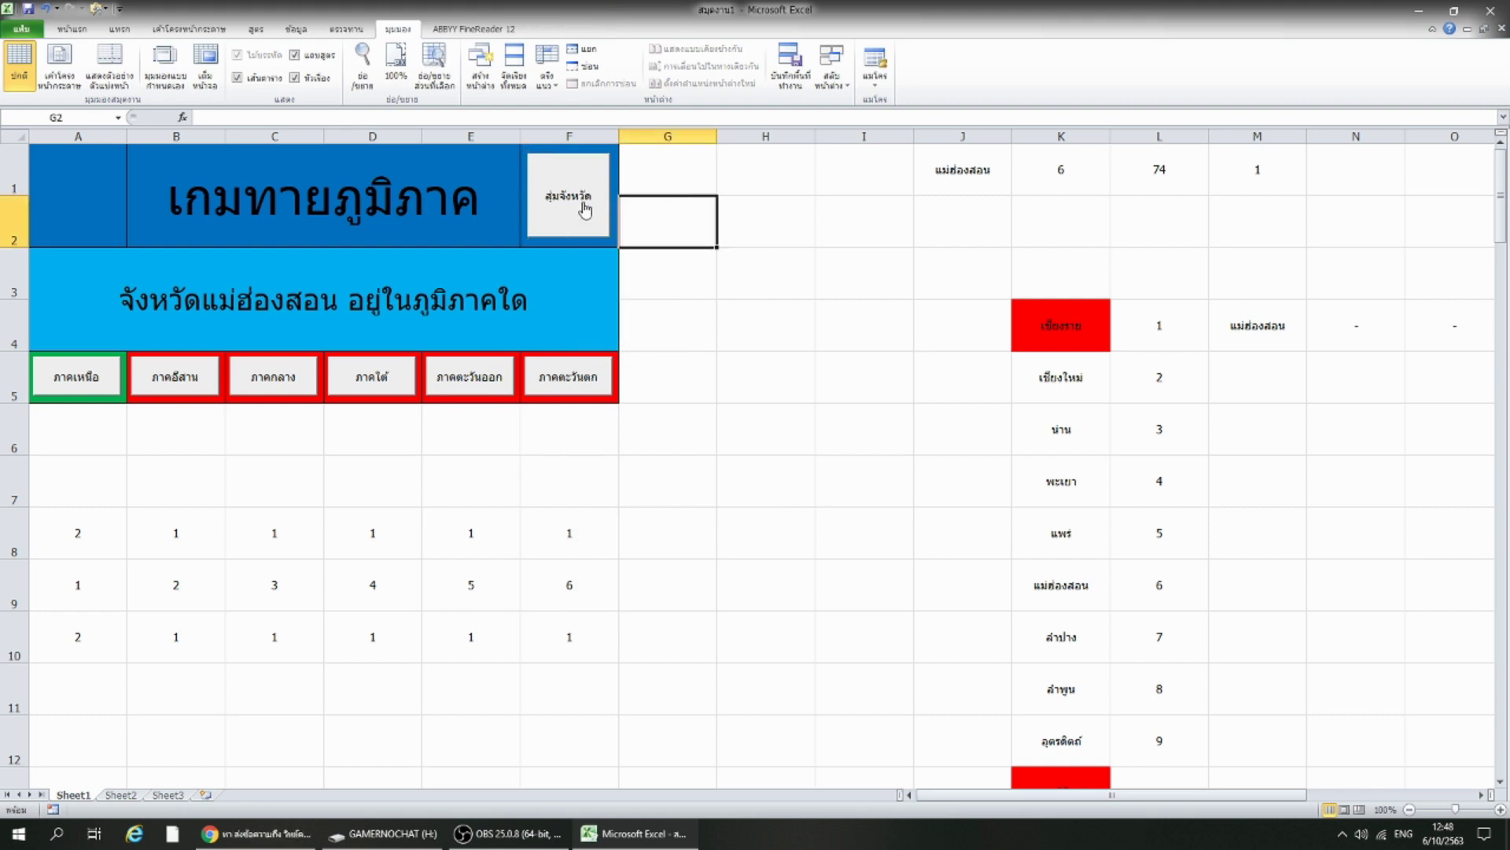
left_click(584, 211)
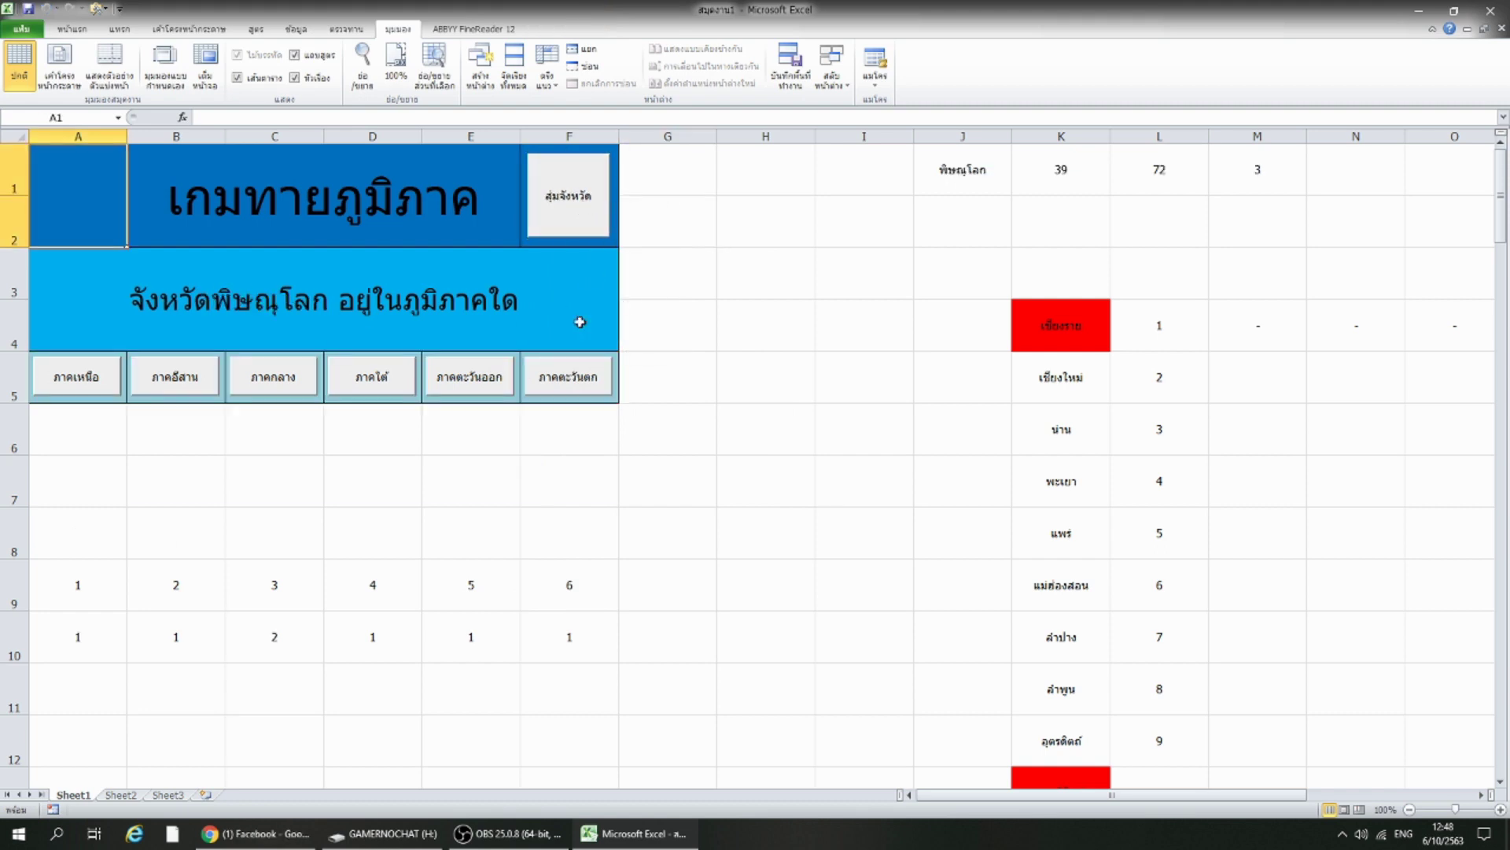
left_click(67, 386)
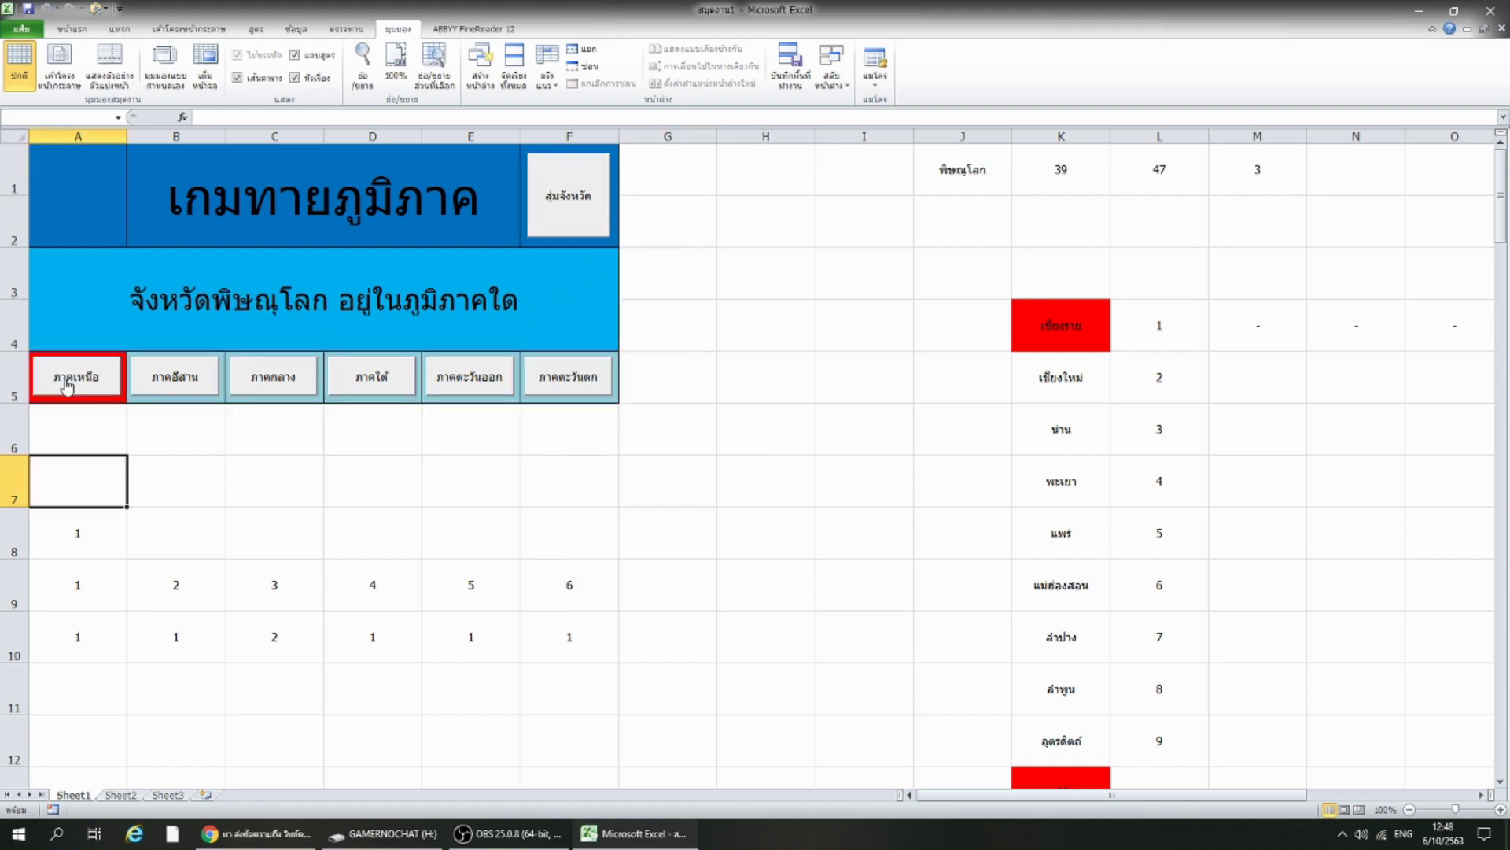
left_click(487, 378)
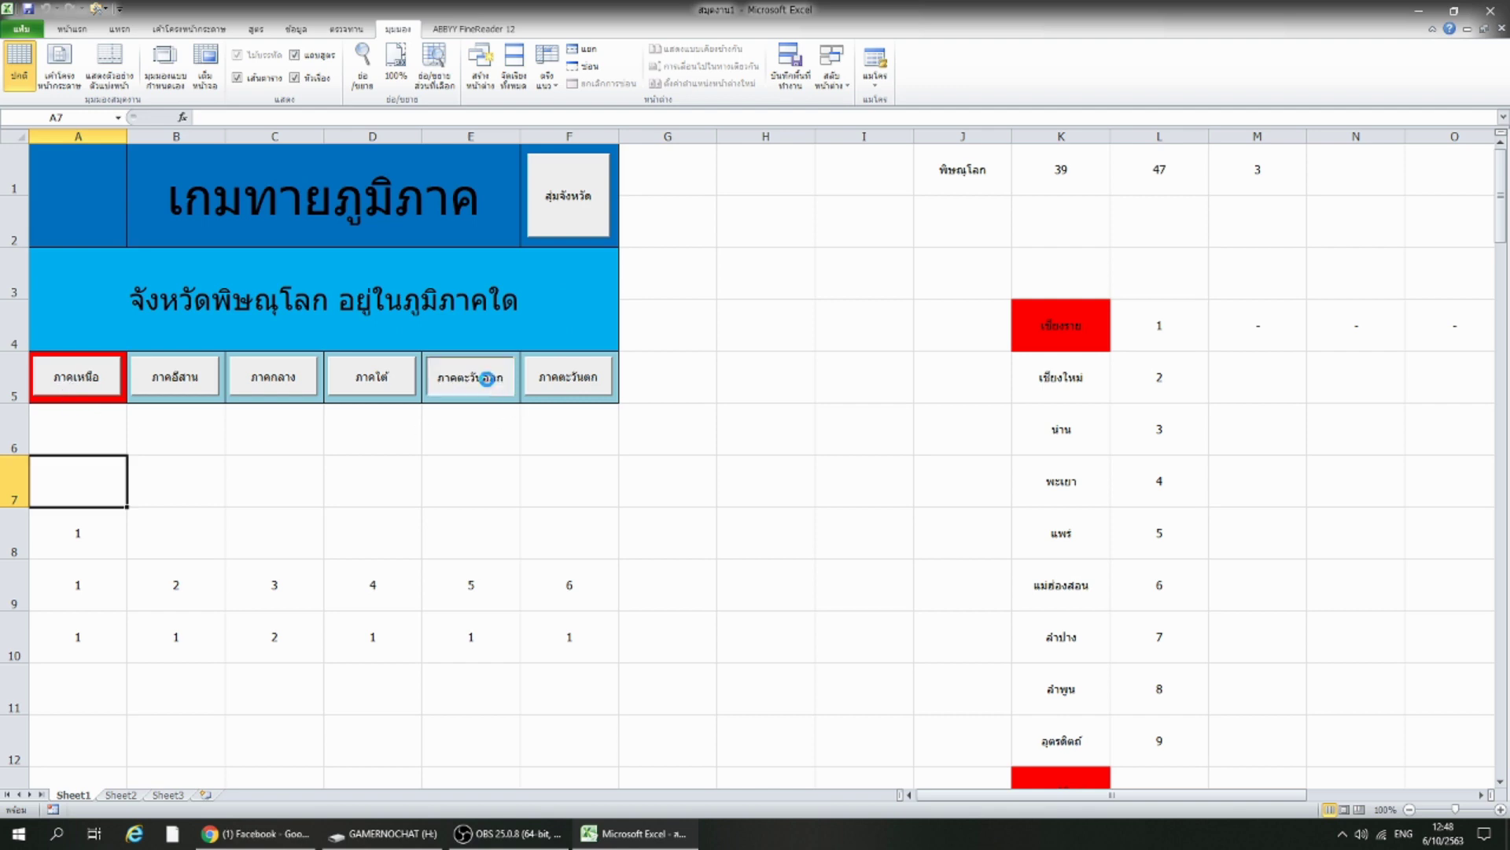
left_click(383, 391)
left_click(544, 388)
left_click(292, 398)
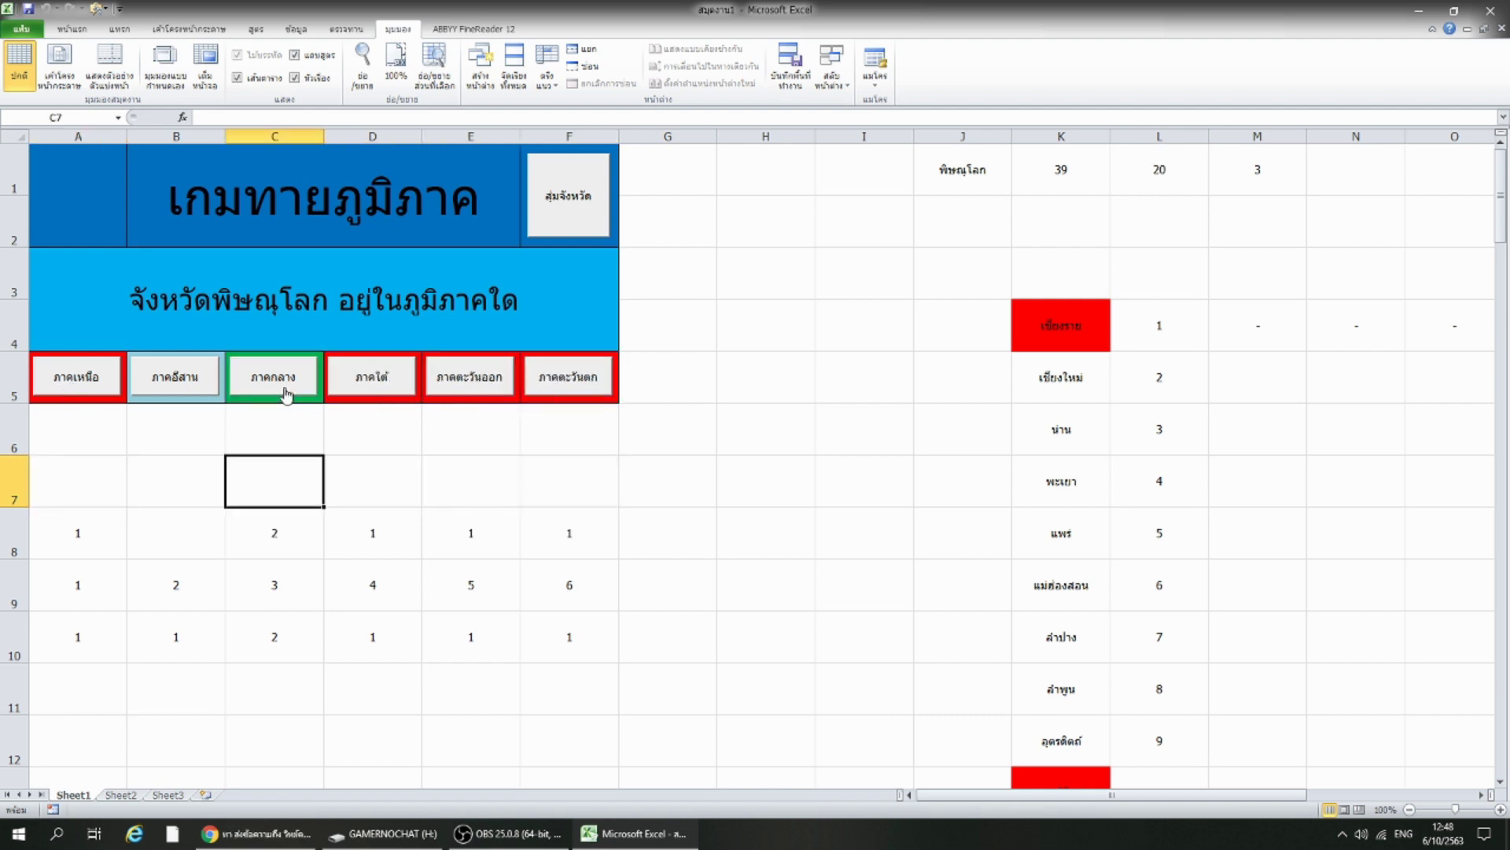
left_click(194, 391)
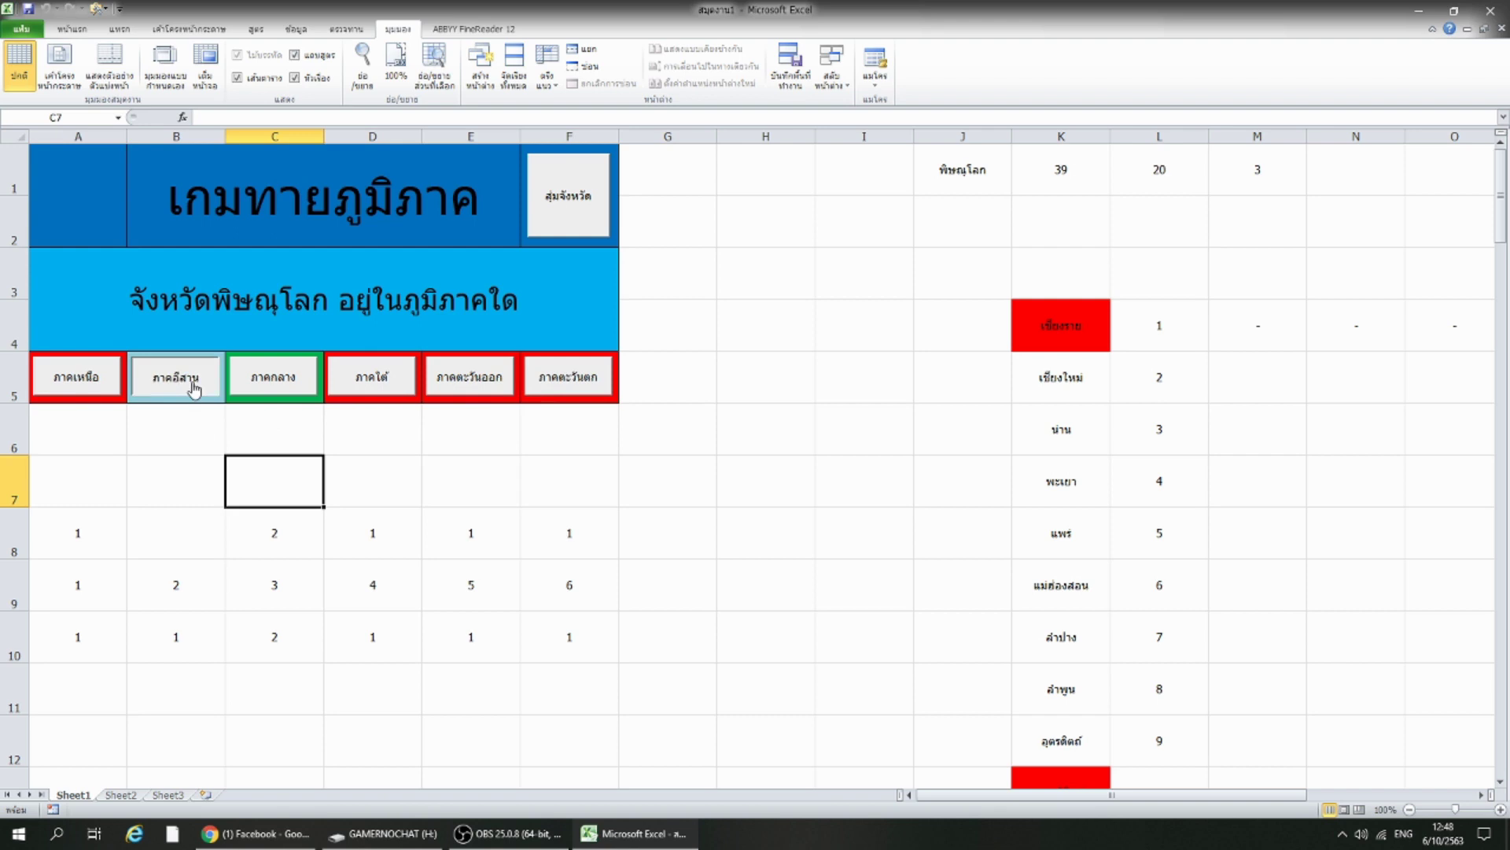
left_click(201, 427)
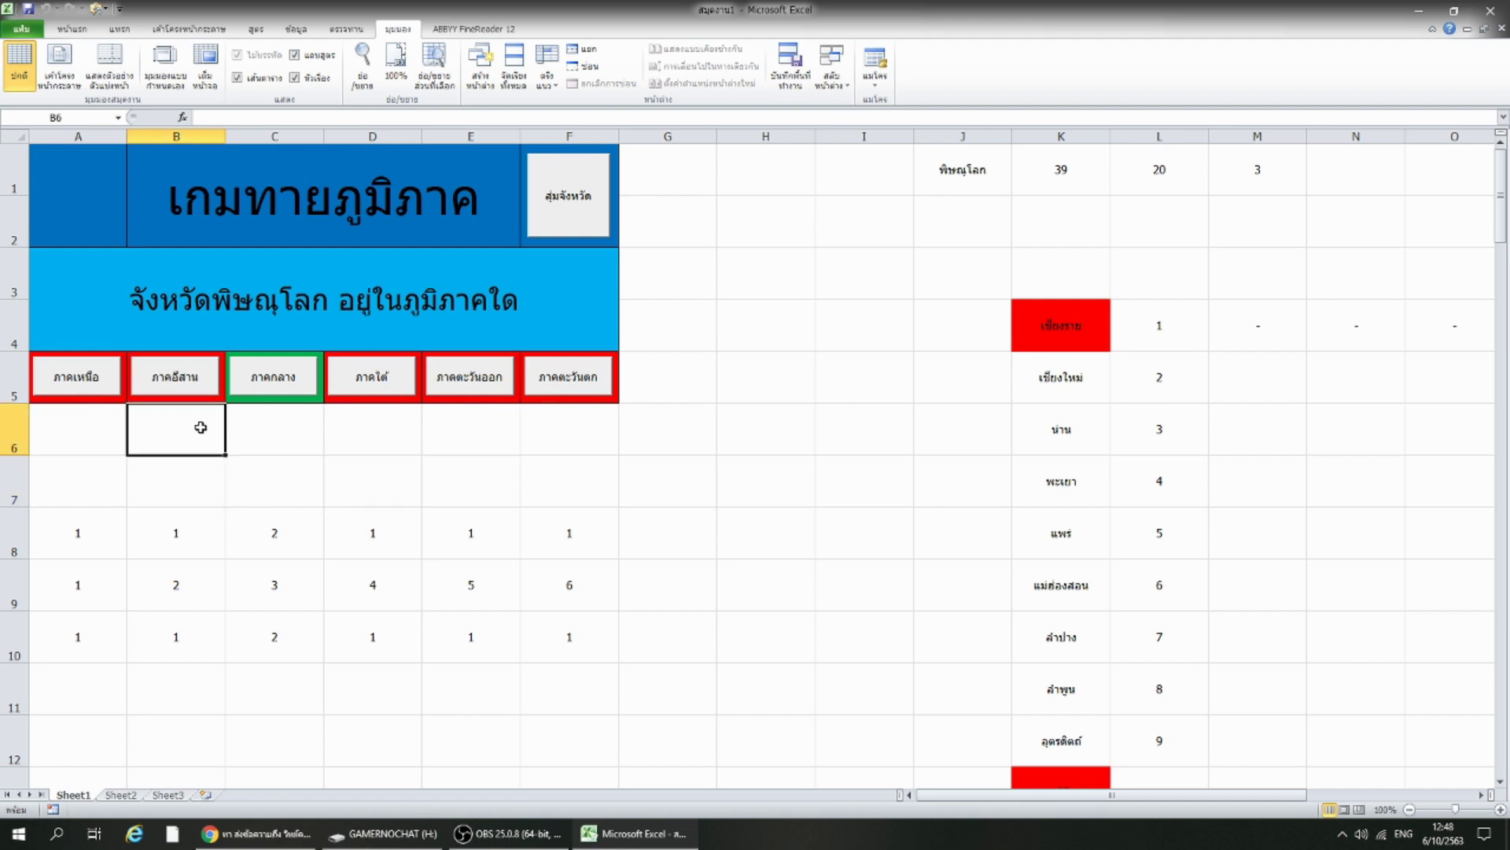
left_click(758, 252)
left_click(675, 136)
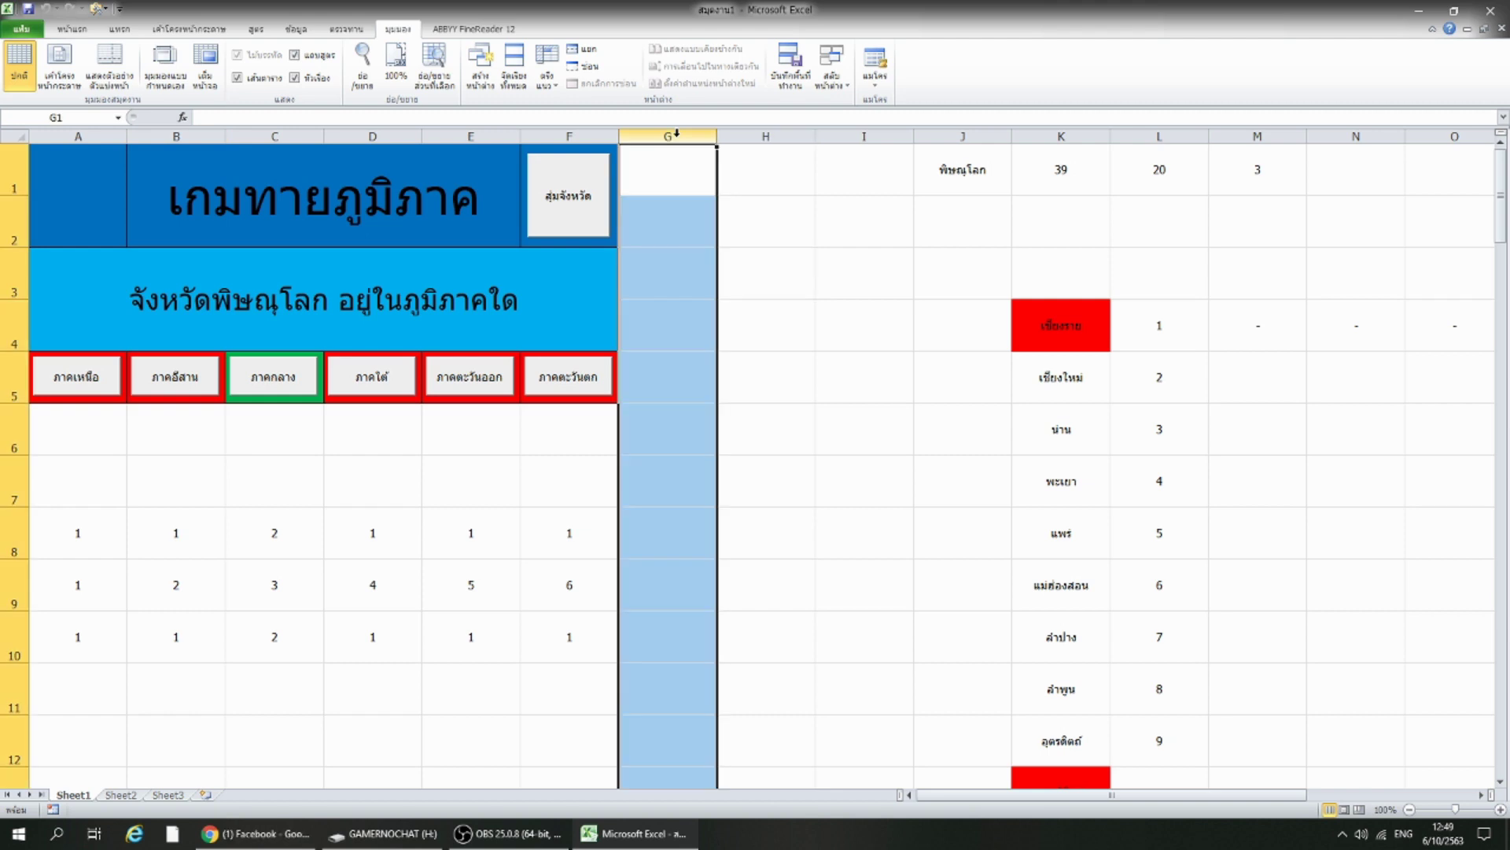
Hide every column from G through the last column XFD.
left_click_drag(675, 136, 1306, 136)
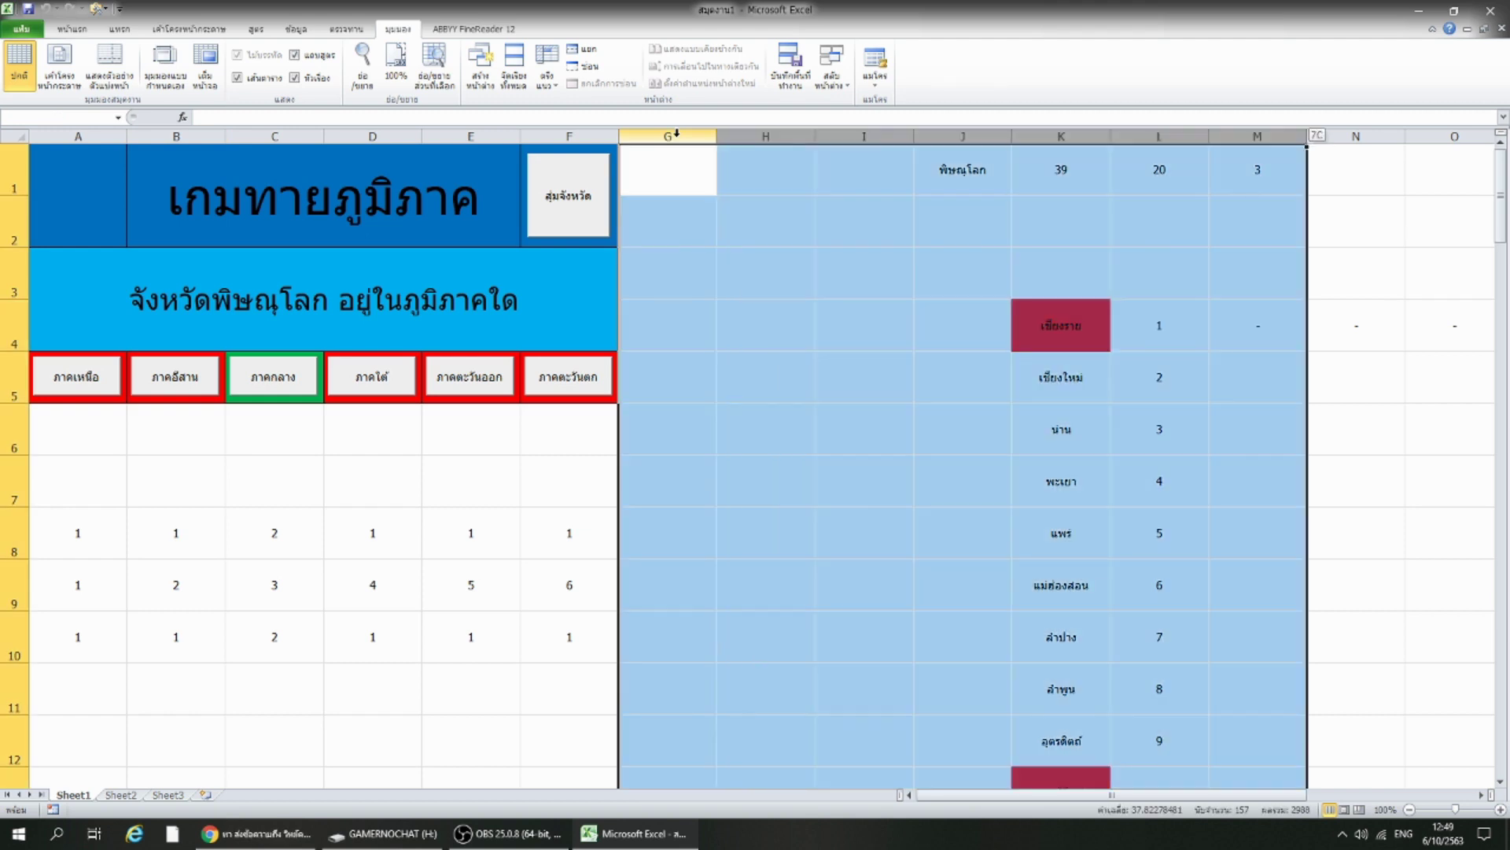
key("ctrl+shift+Right")
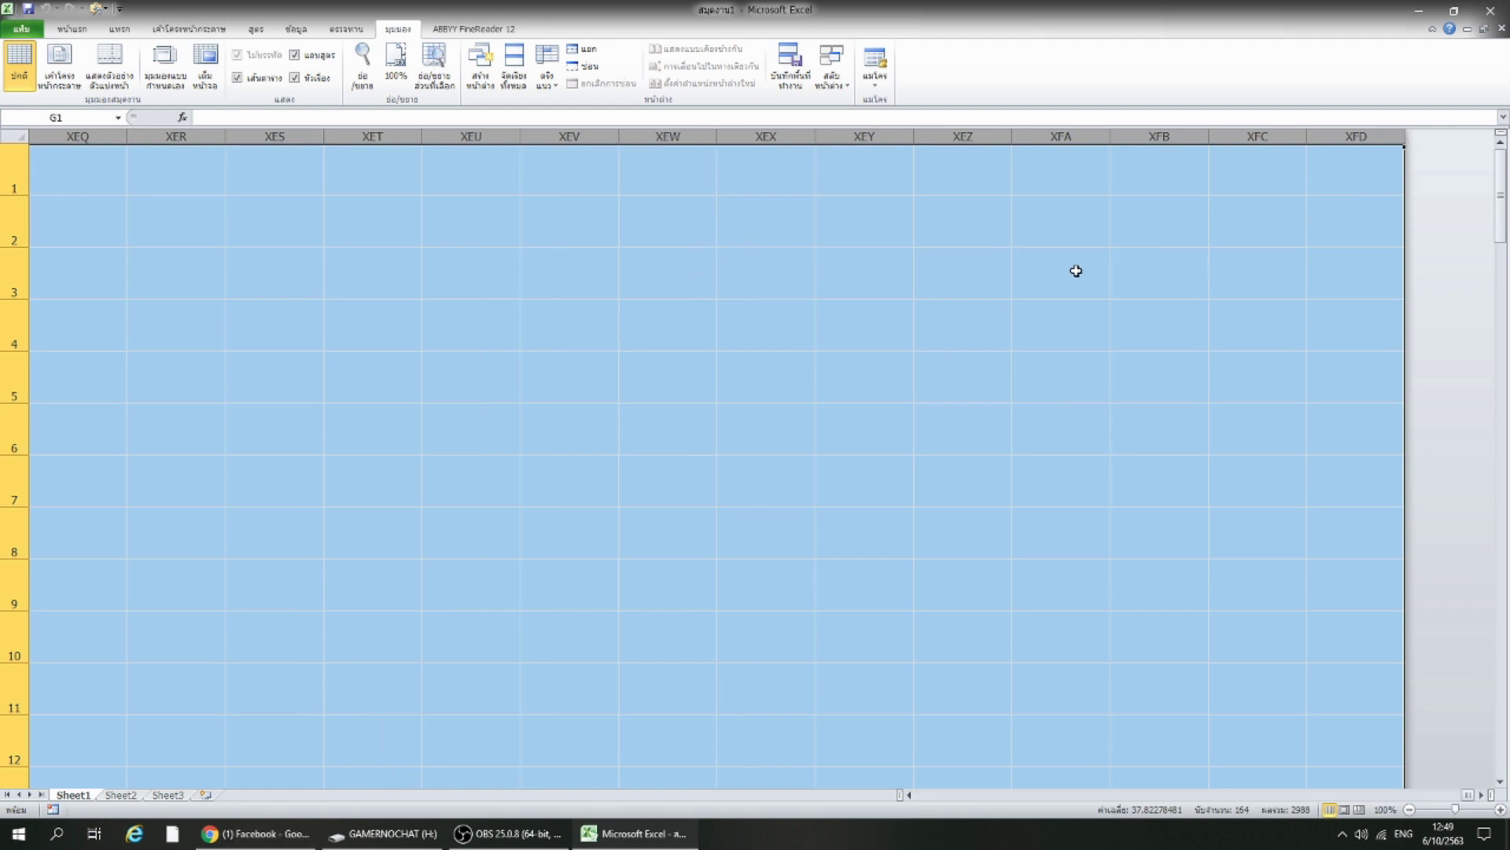
left_click(61, 30)
left_click(1234, 83)
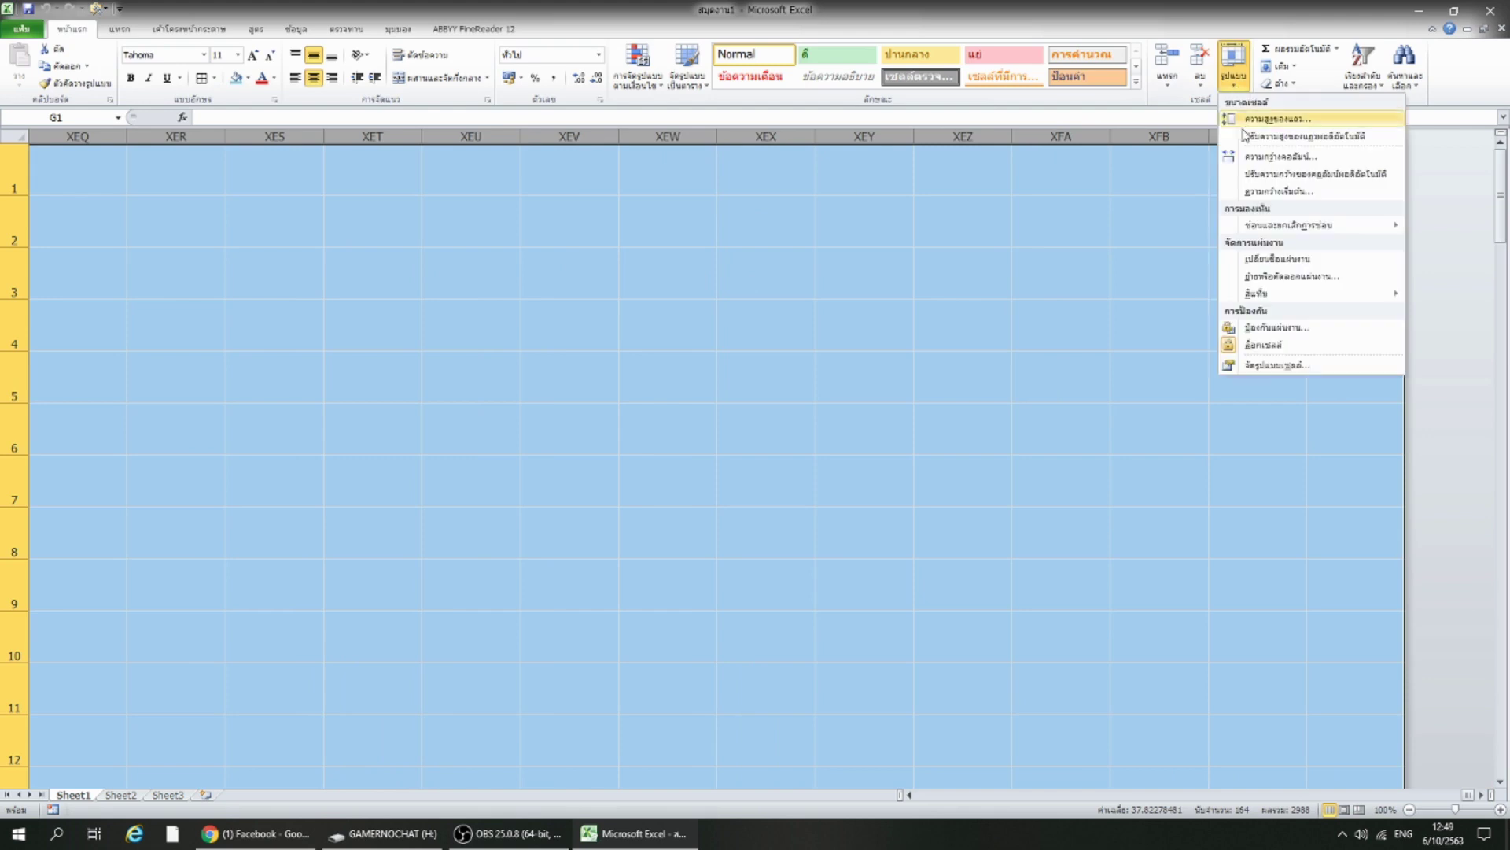
left_click(1180, 244)
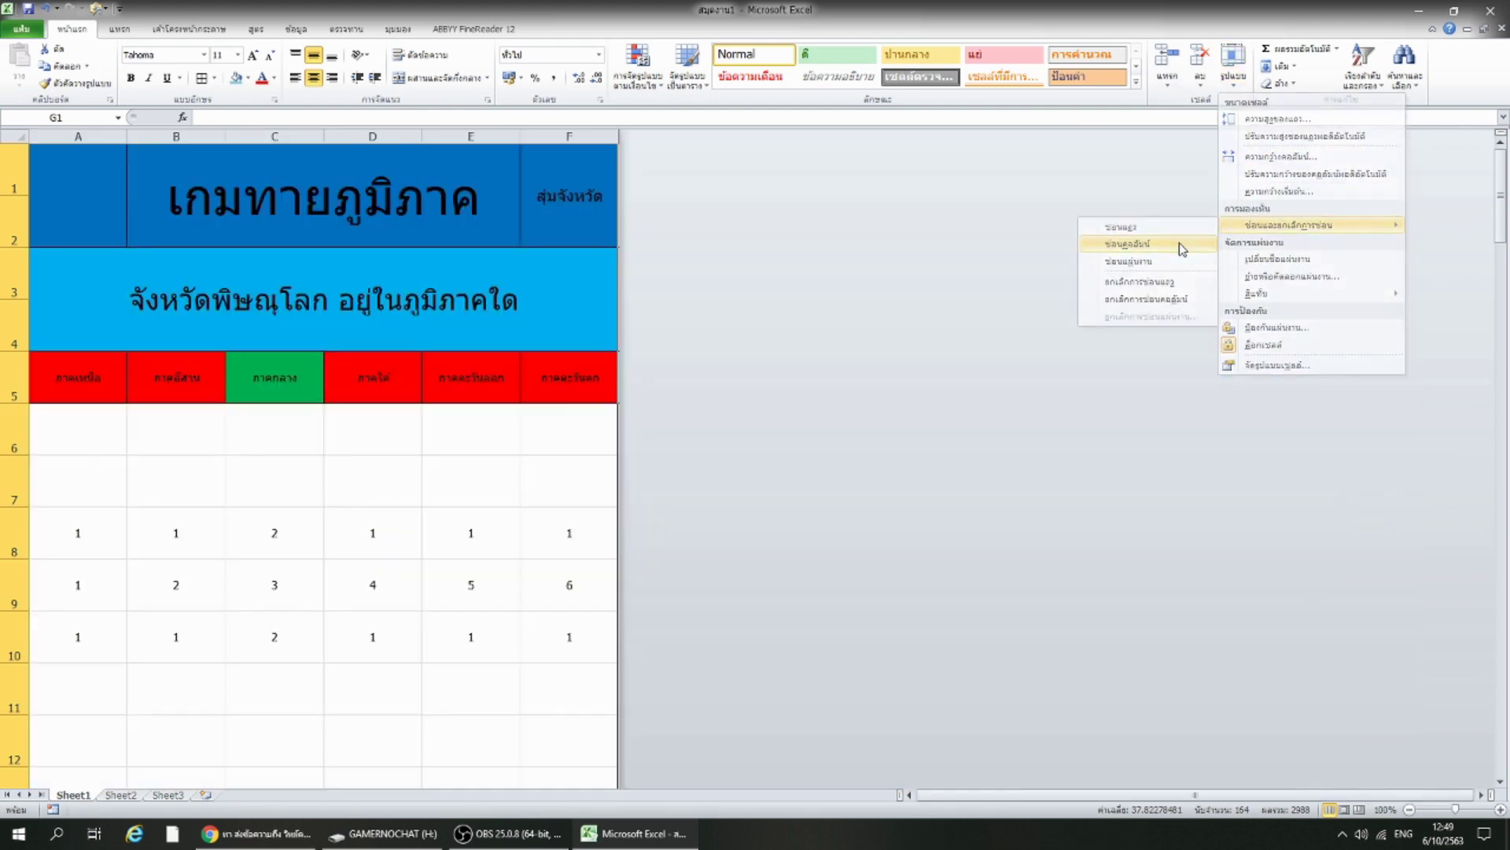
Hide every row from row 6 down to the last row.
left_click(246, 452)
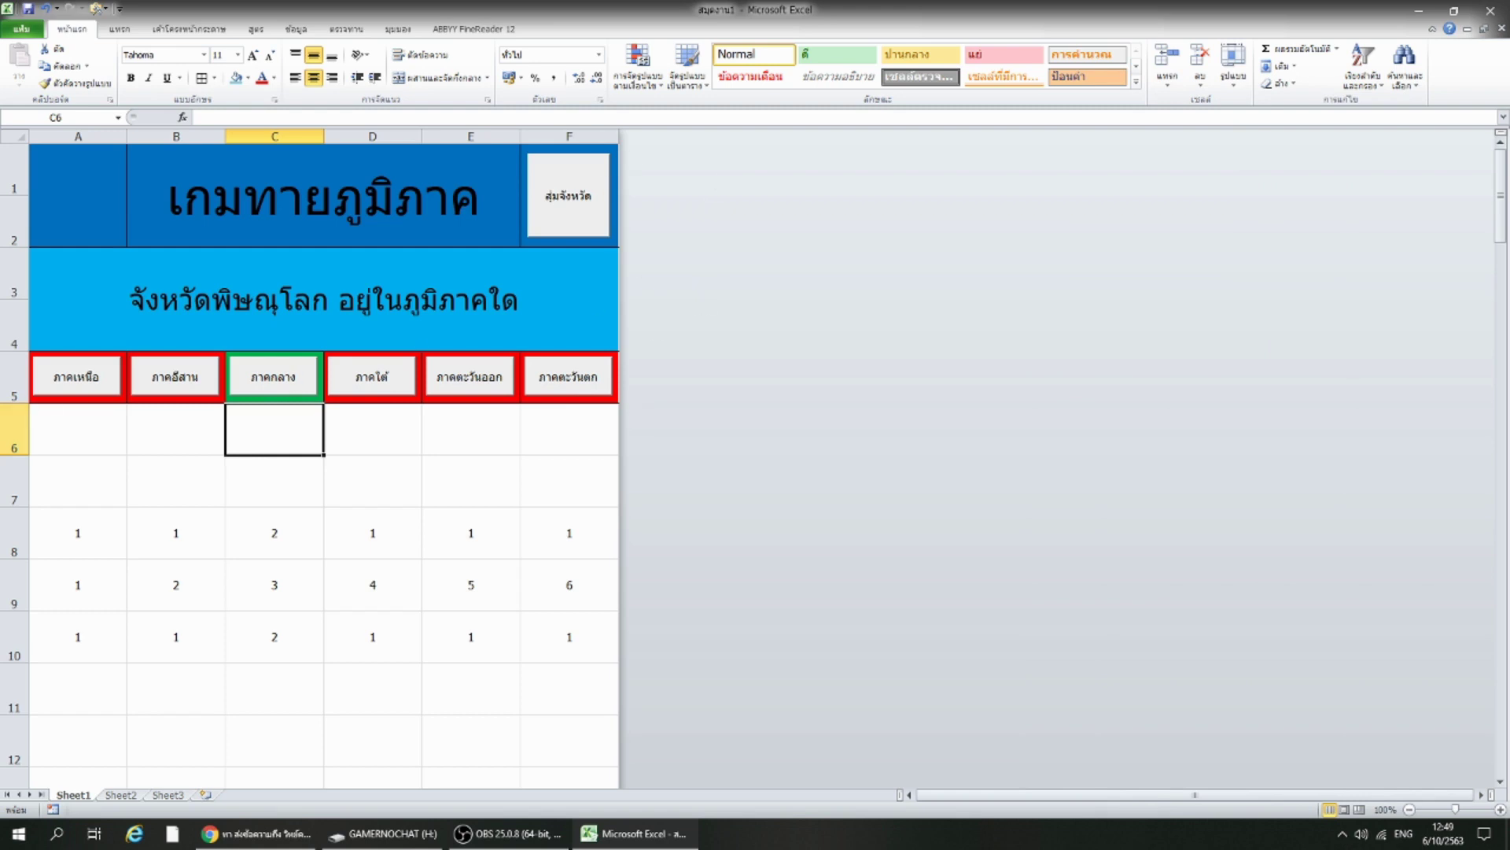
left_click_drag(12, 428, 12, 535)
key("ctrl+shift+Down")
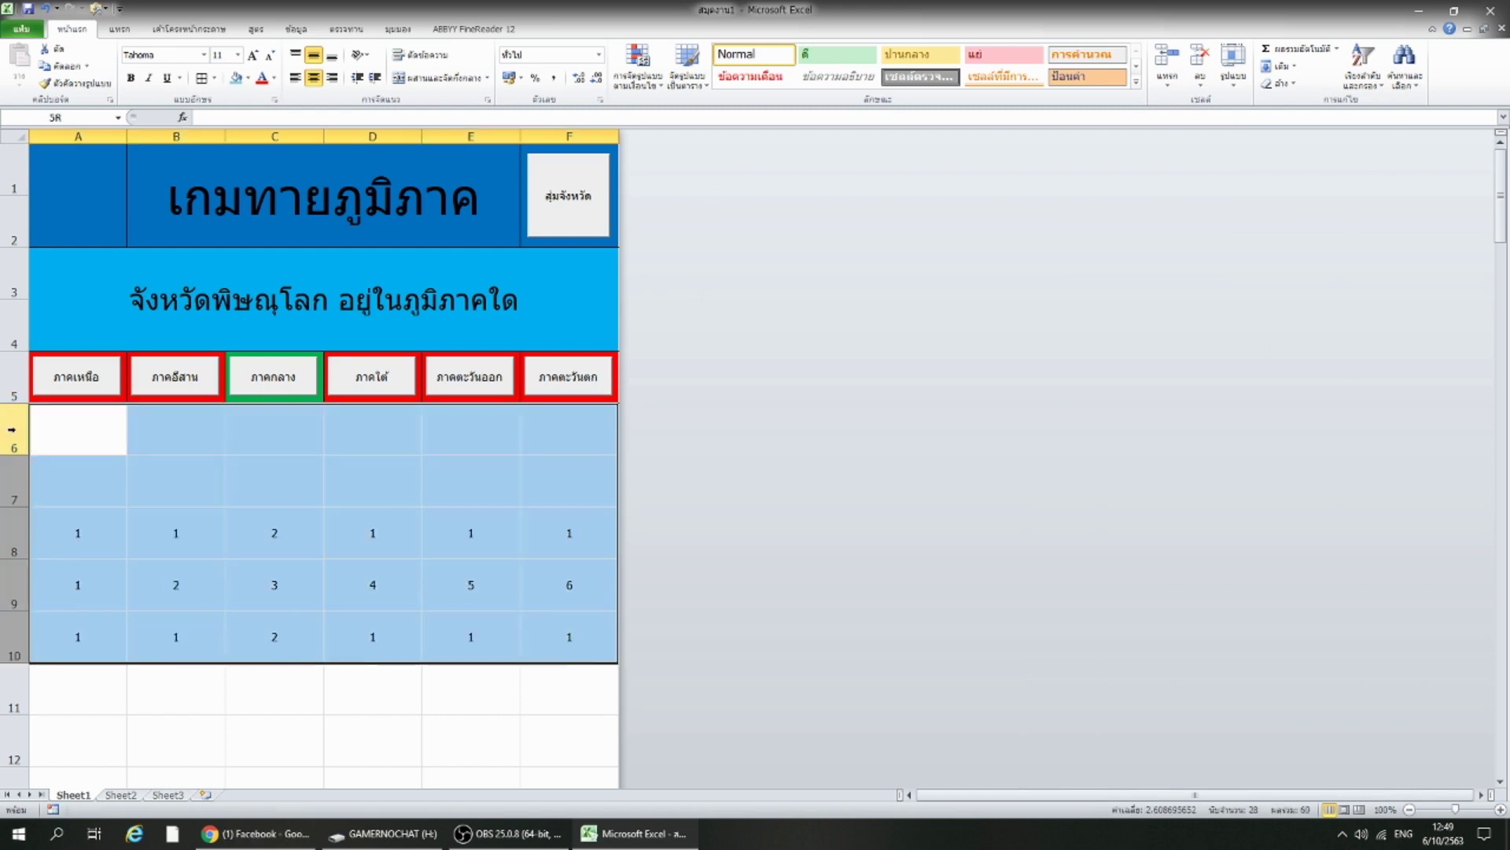
key("ctrl+shift+Down")
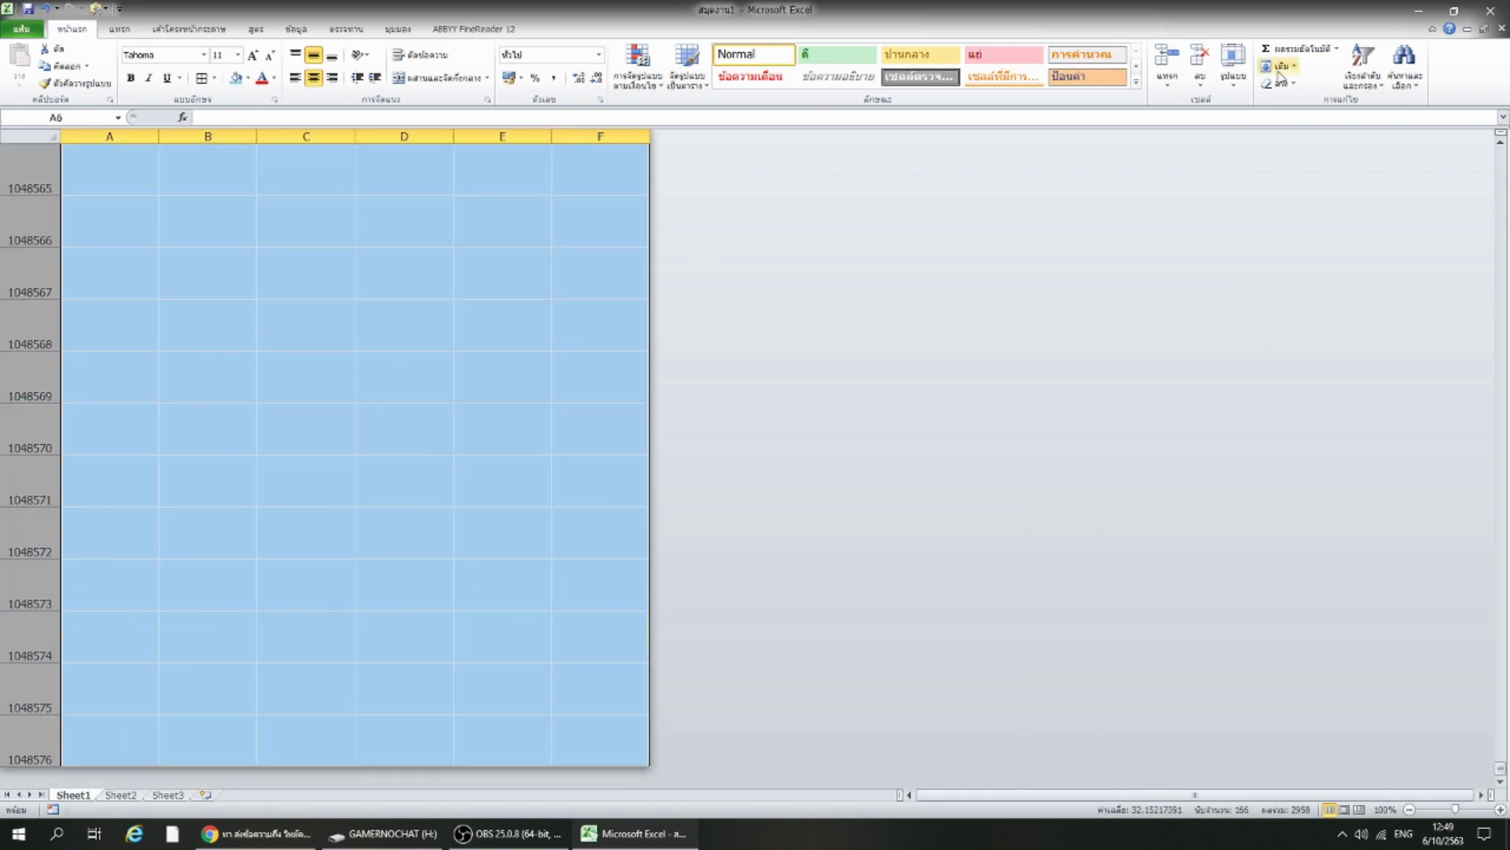
left_click(1233, 64)
mouse_move(1309, 225)
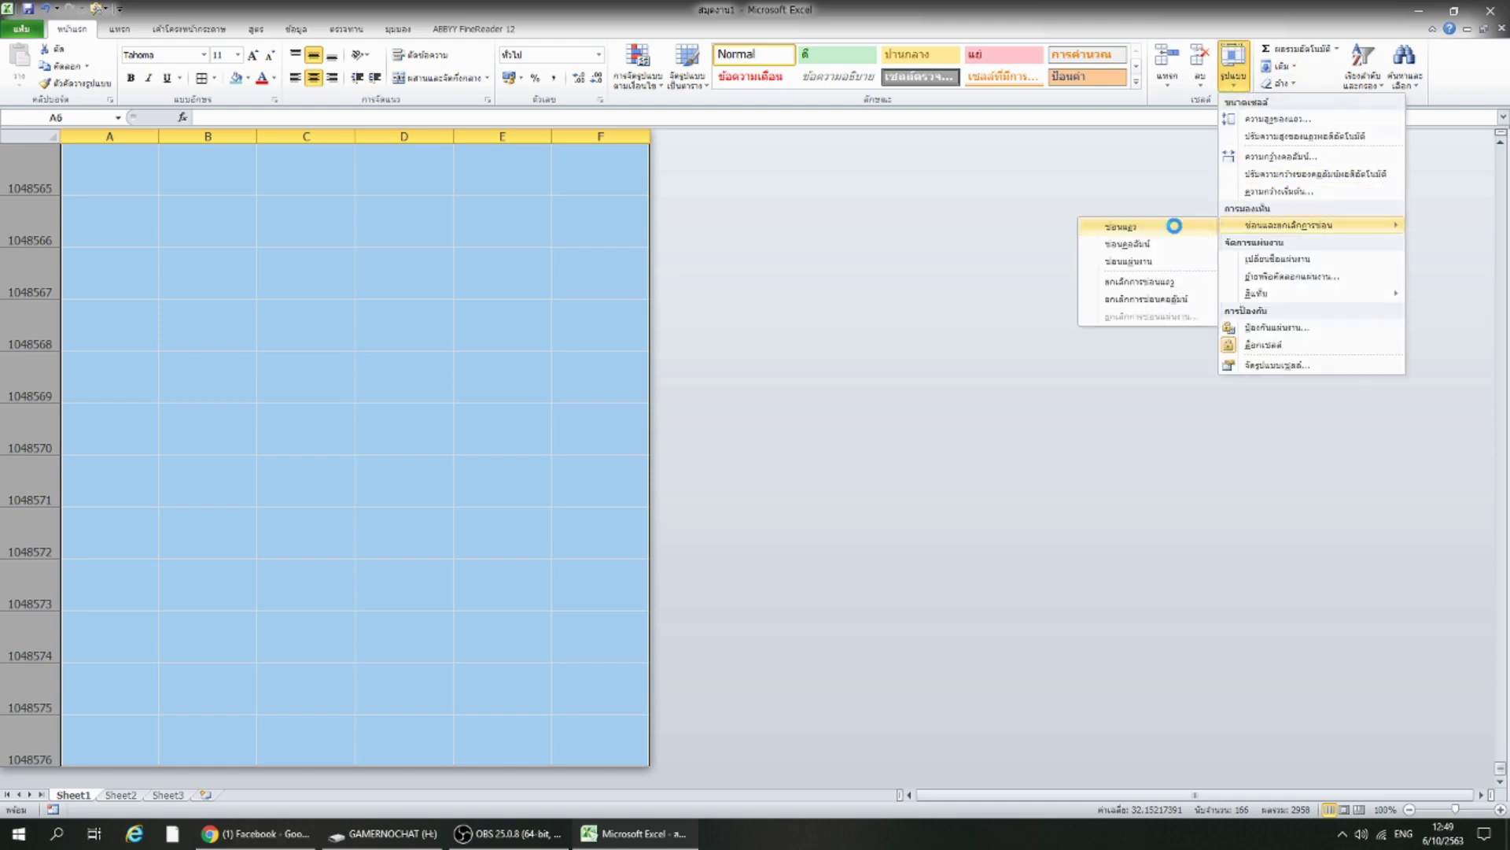
left_click(1170, 229)
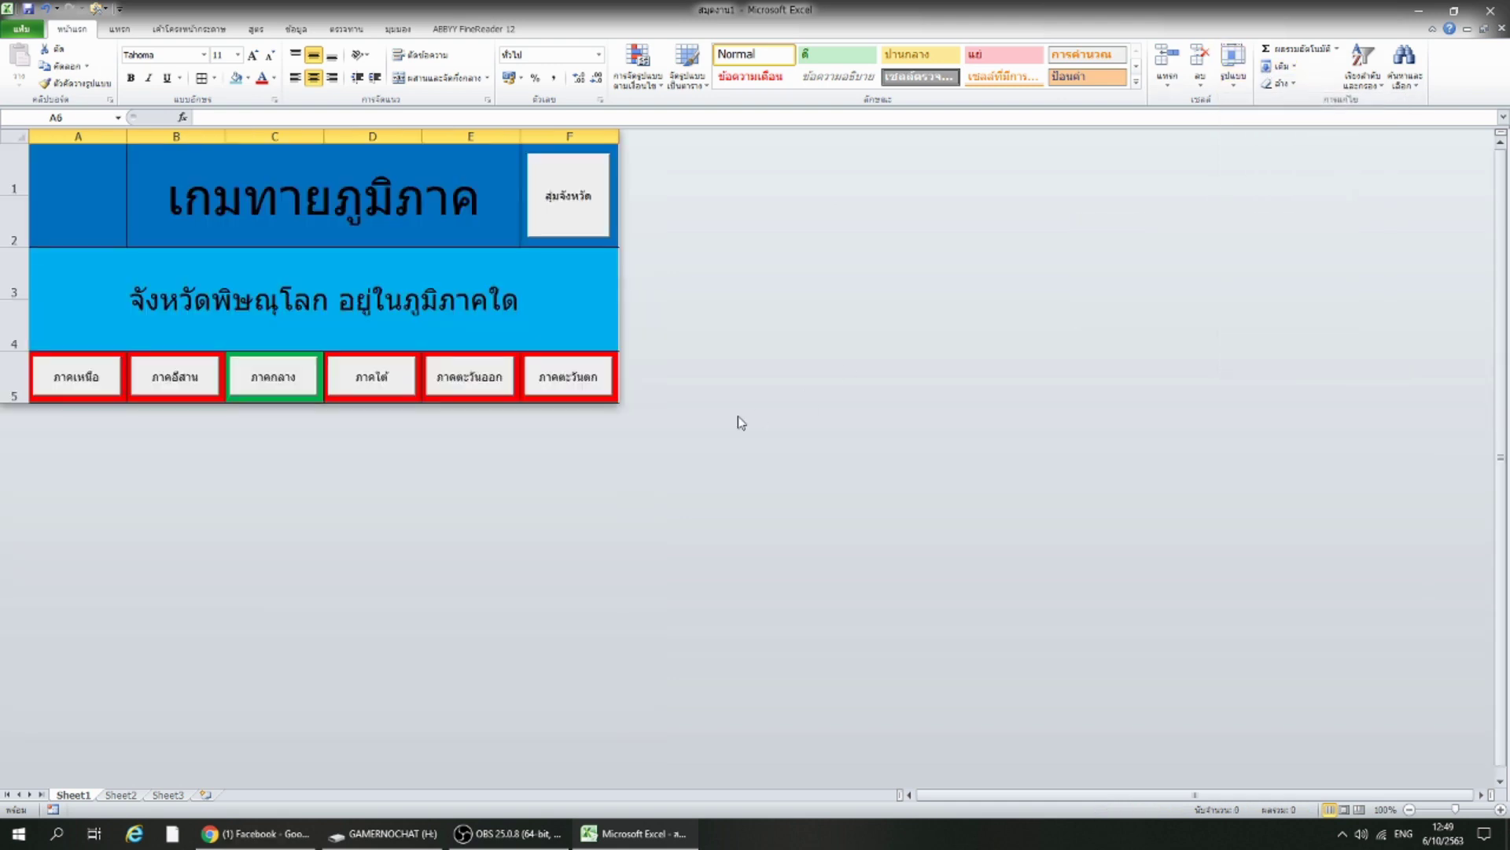
Zoom the sheet view in to 150%.
left_click(1500, 809)
left_click(1500, 809)
left_click(1500, 809)
left_click(1500, 808)
left_click(1500, 809)
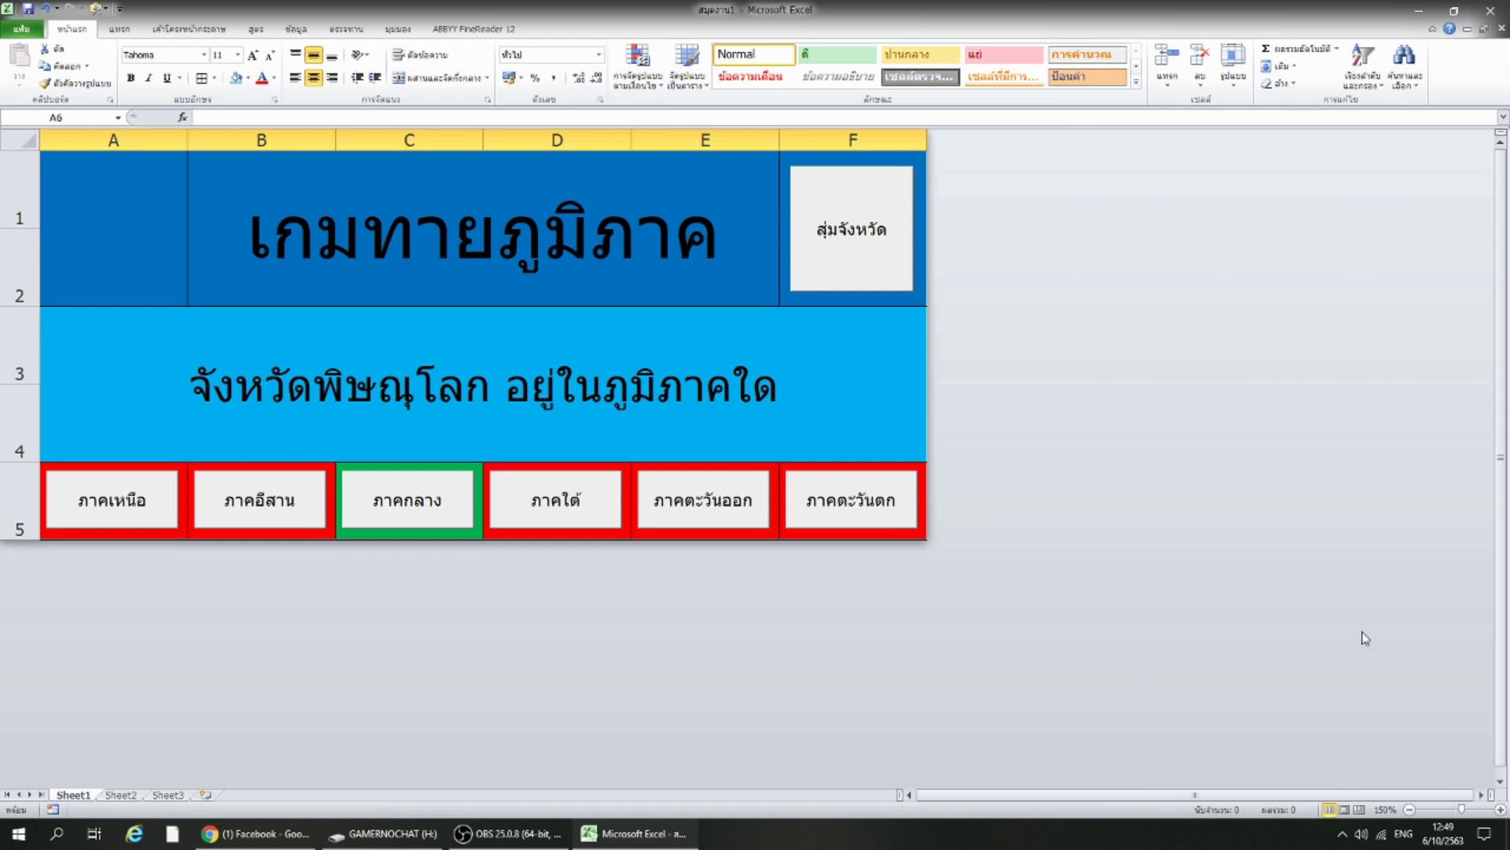
left_click(814, 384)
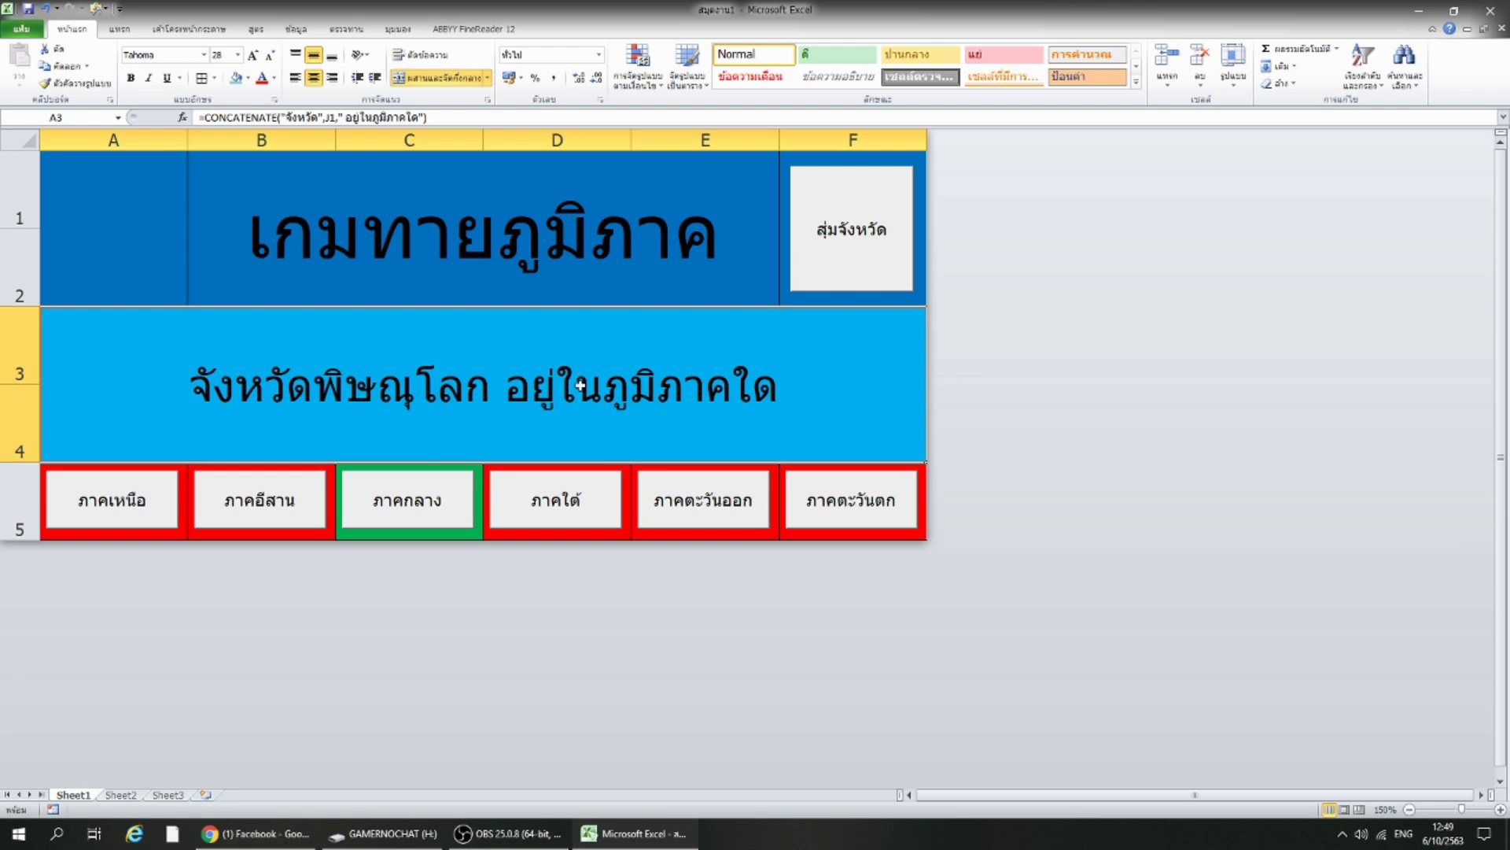
left_click(549, 248)
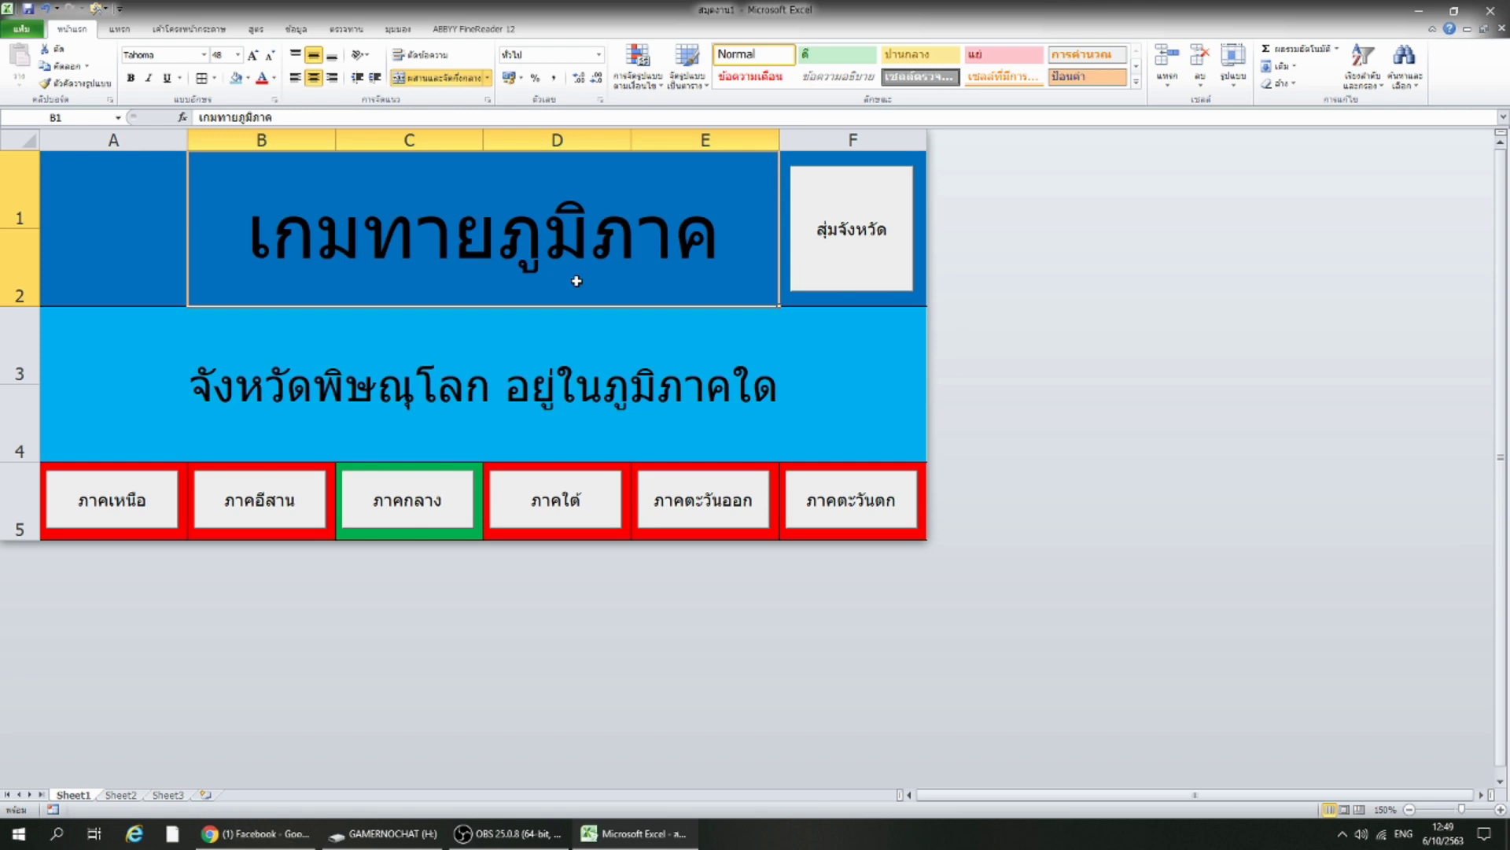
left_click(777, 355)
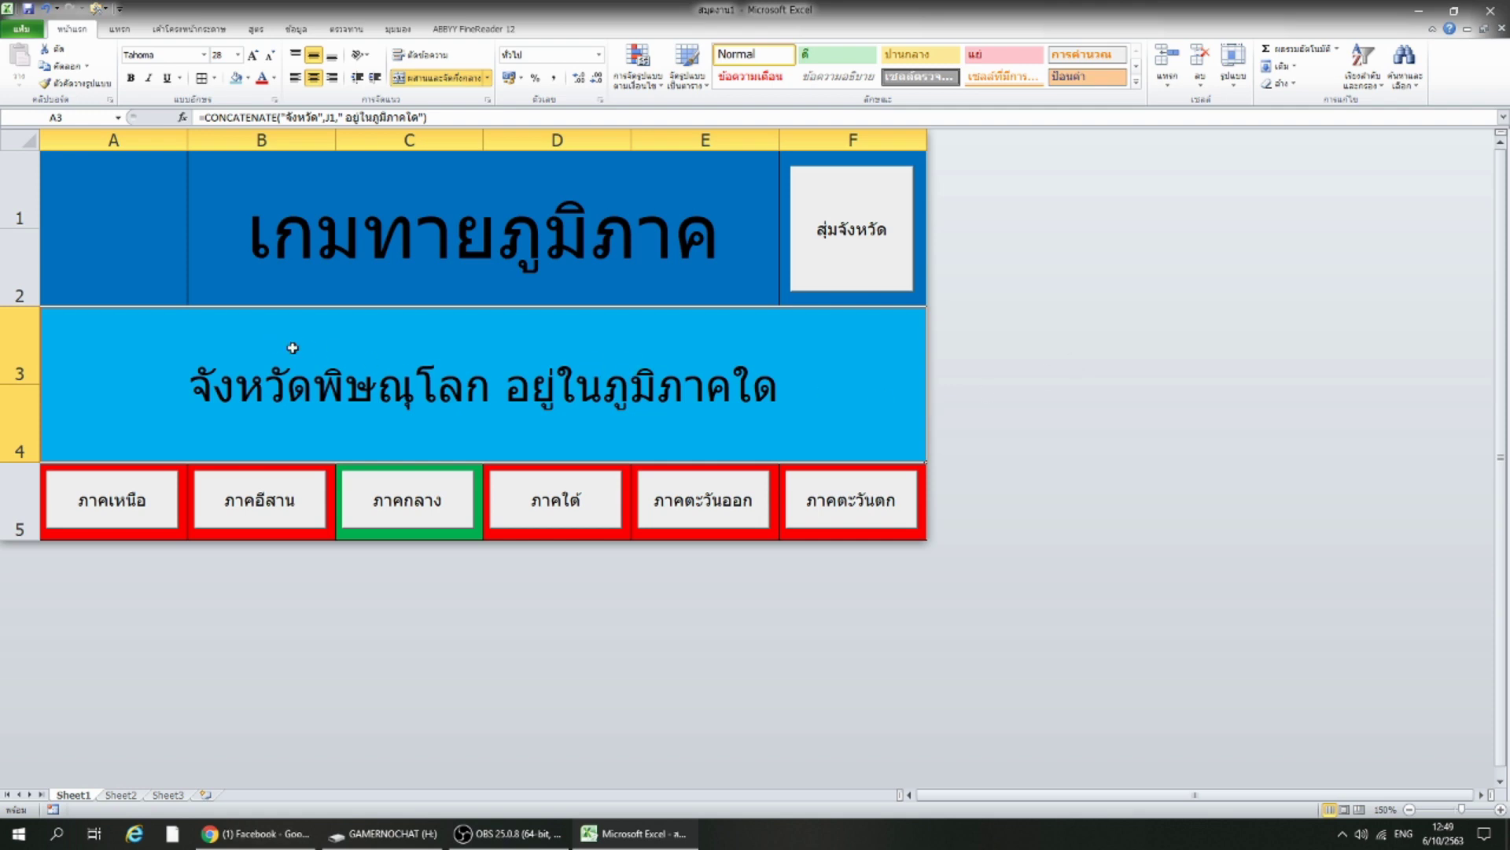
Save the workbook to the Desktop under the new name ทายภูมิภาค.
left_click(30, 34)
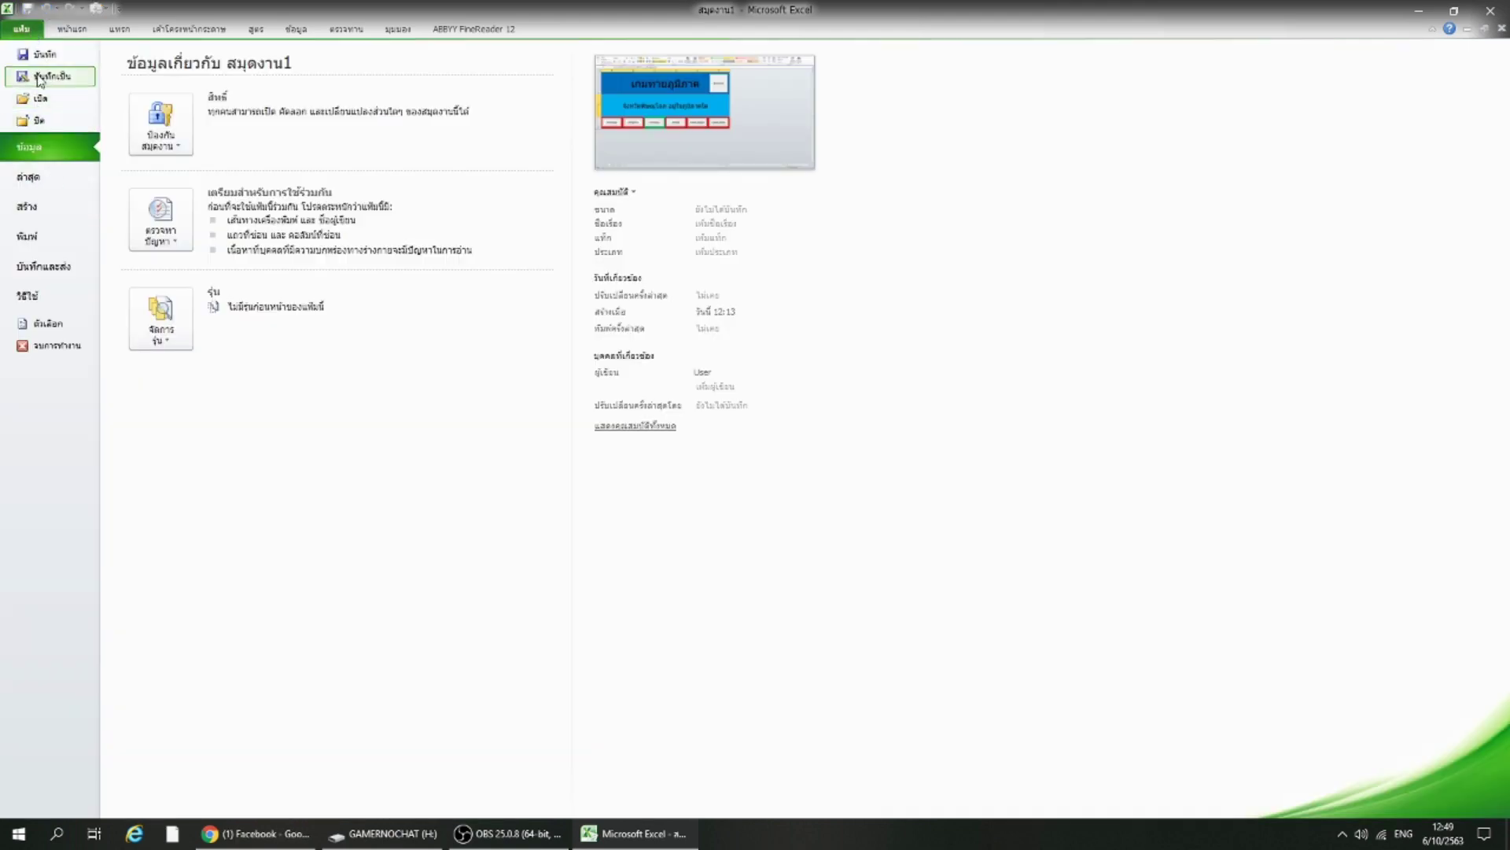
left_click(37, 75)
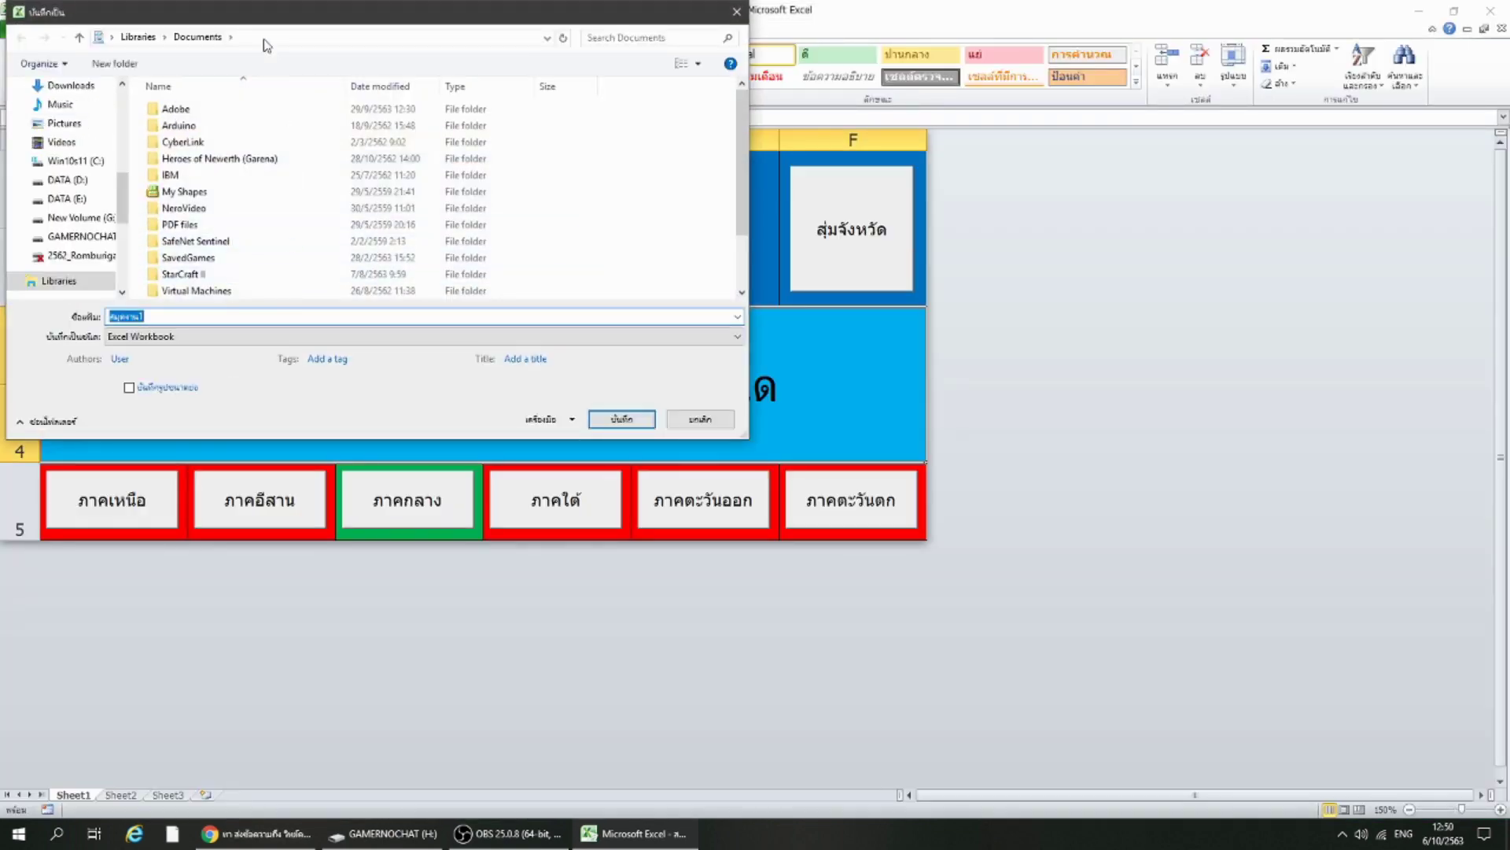
left_click_drag(277, 25, 619, 207)
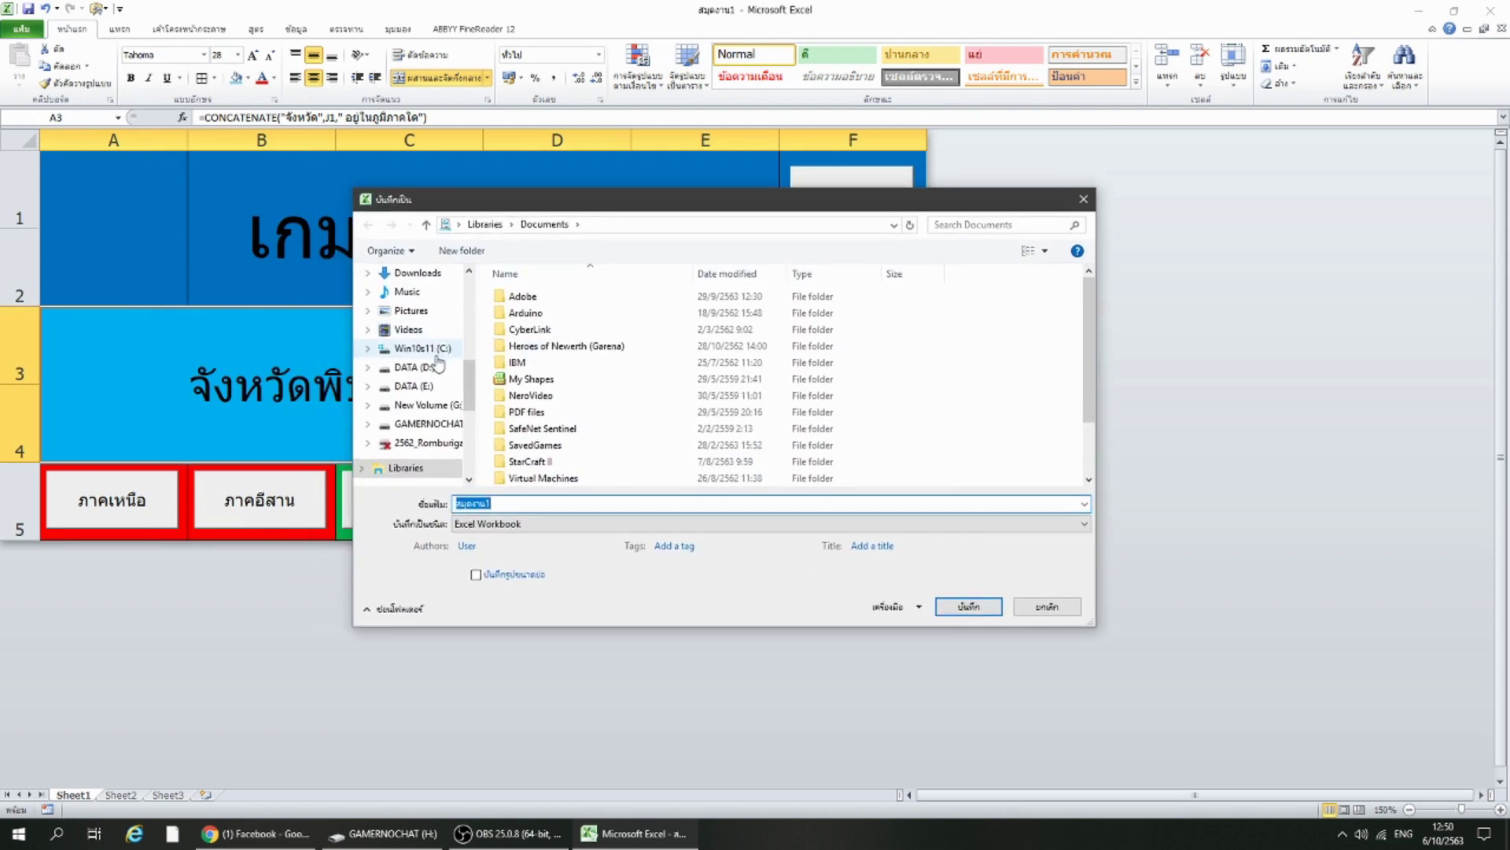
scroll(462, 370, "up", 5)
left_click(411, 304)
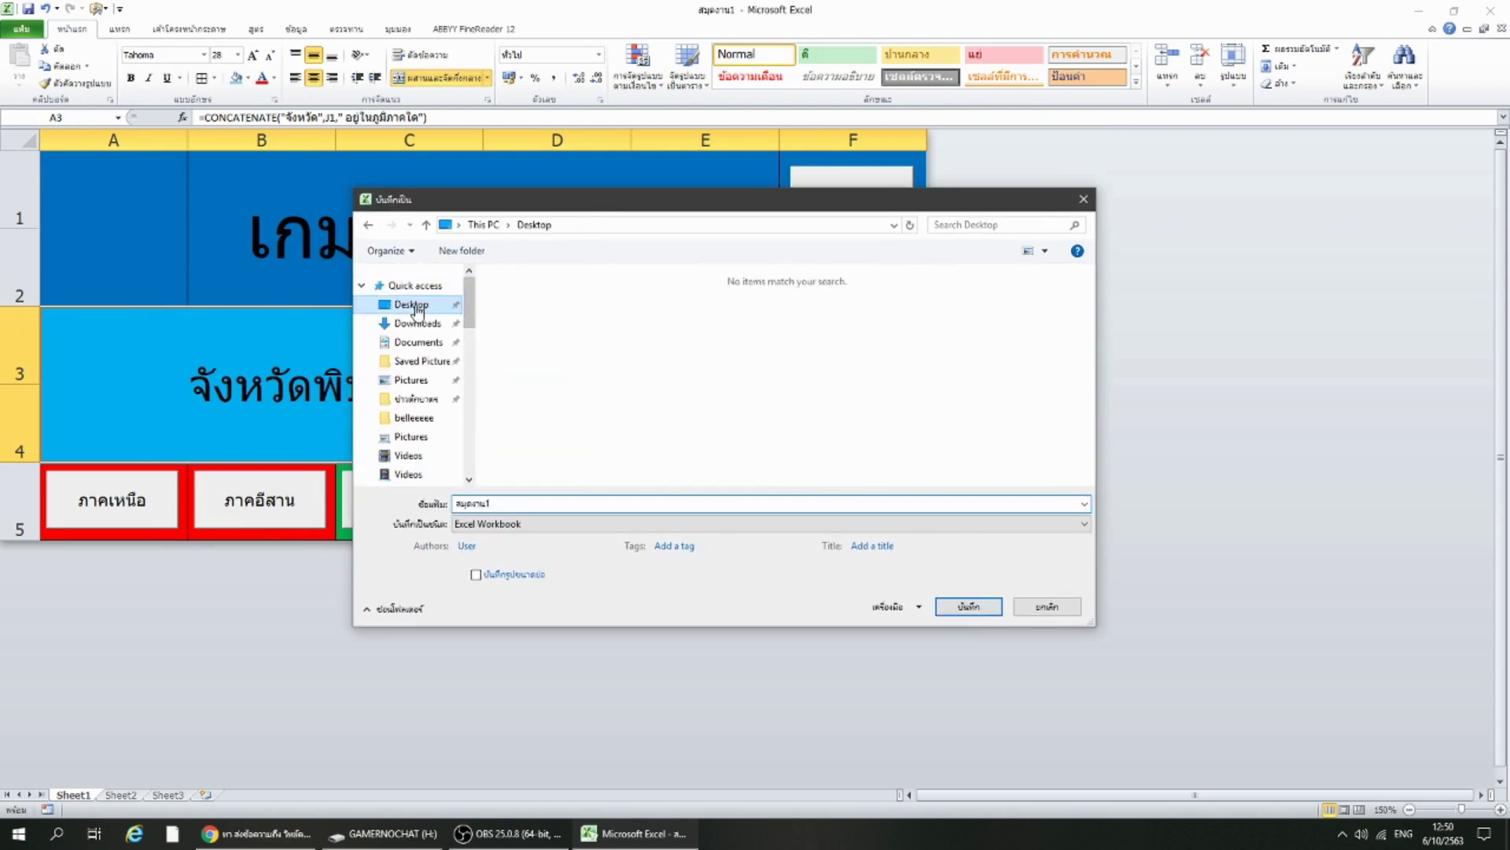
left_click(548, 502)
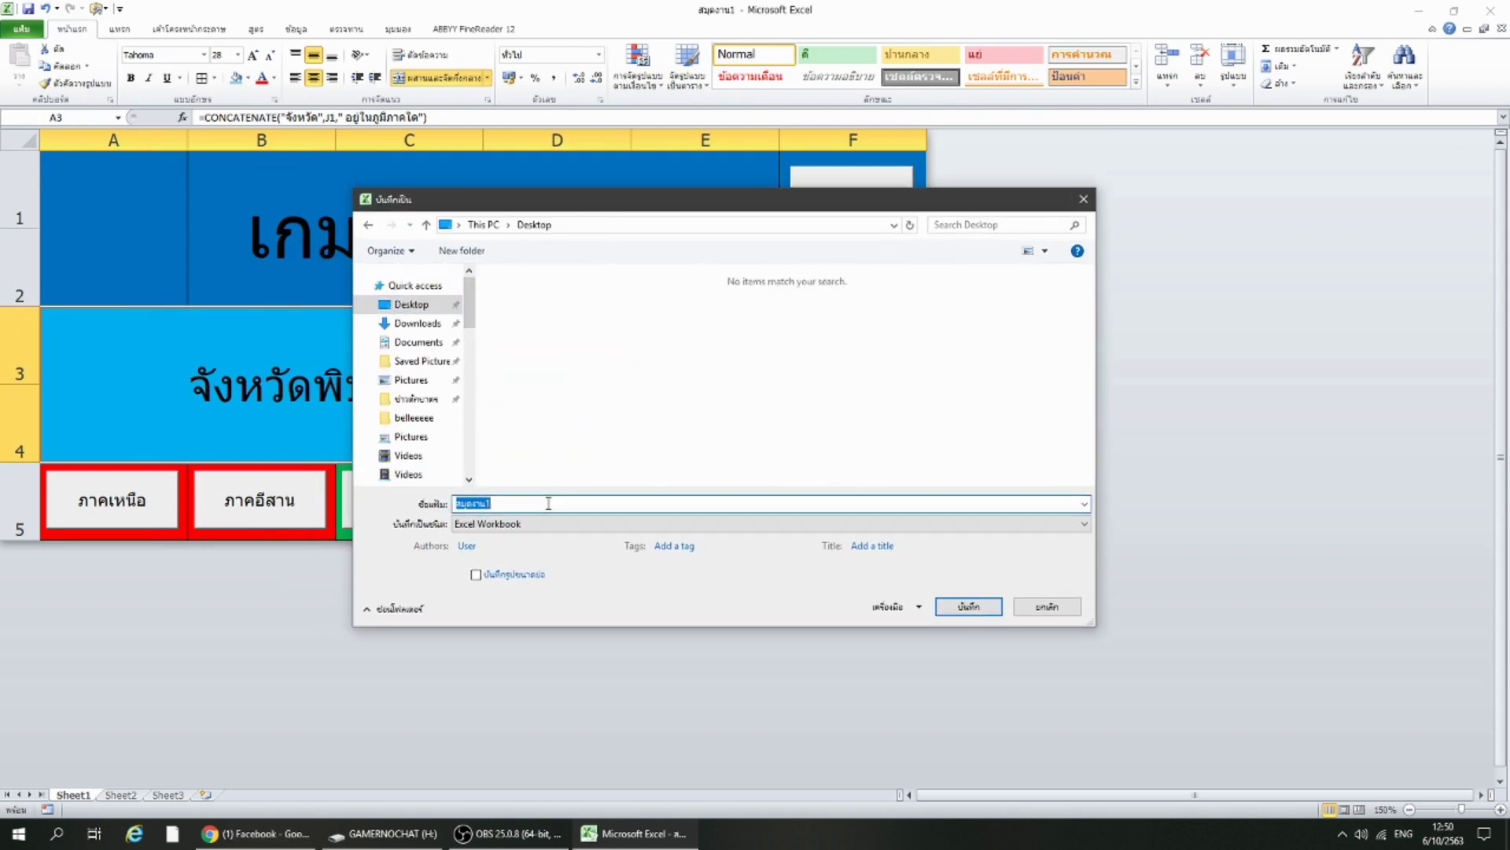
type("เกมภูมิภาค")
left_click(948, 607)
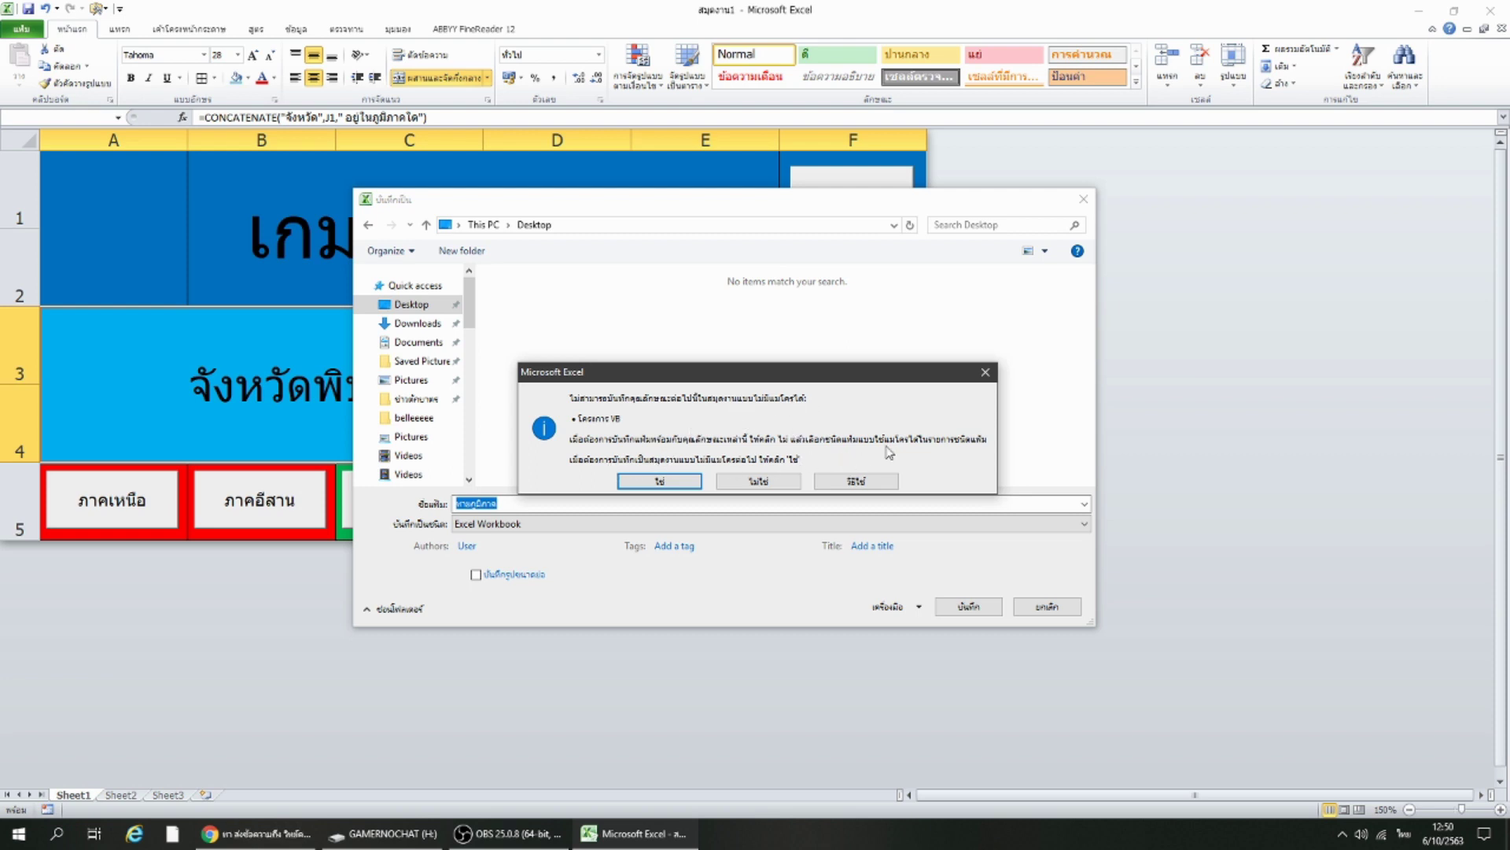
Cancel the macro-free save, set the type to Excel Macro-Enabled Workbook, and save.
key("Escape")
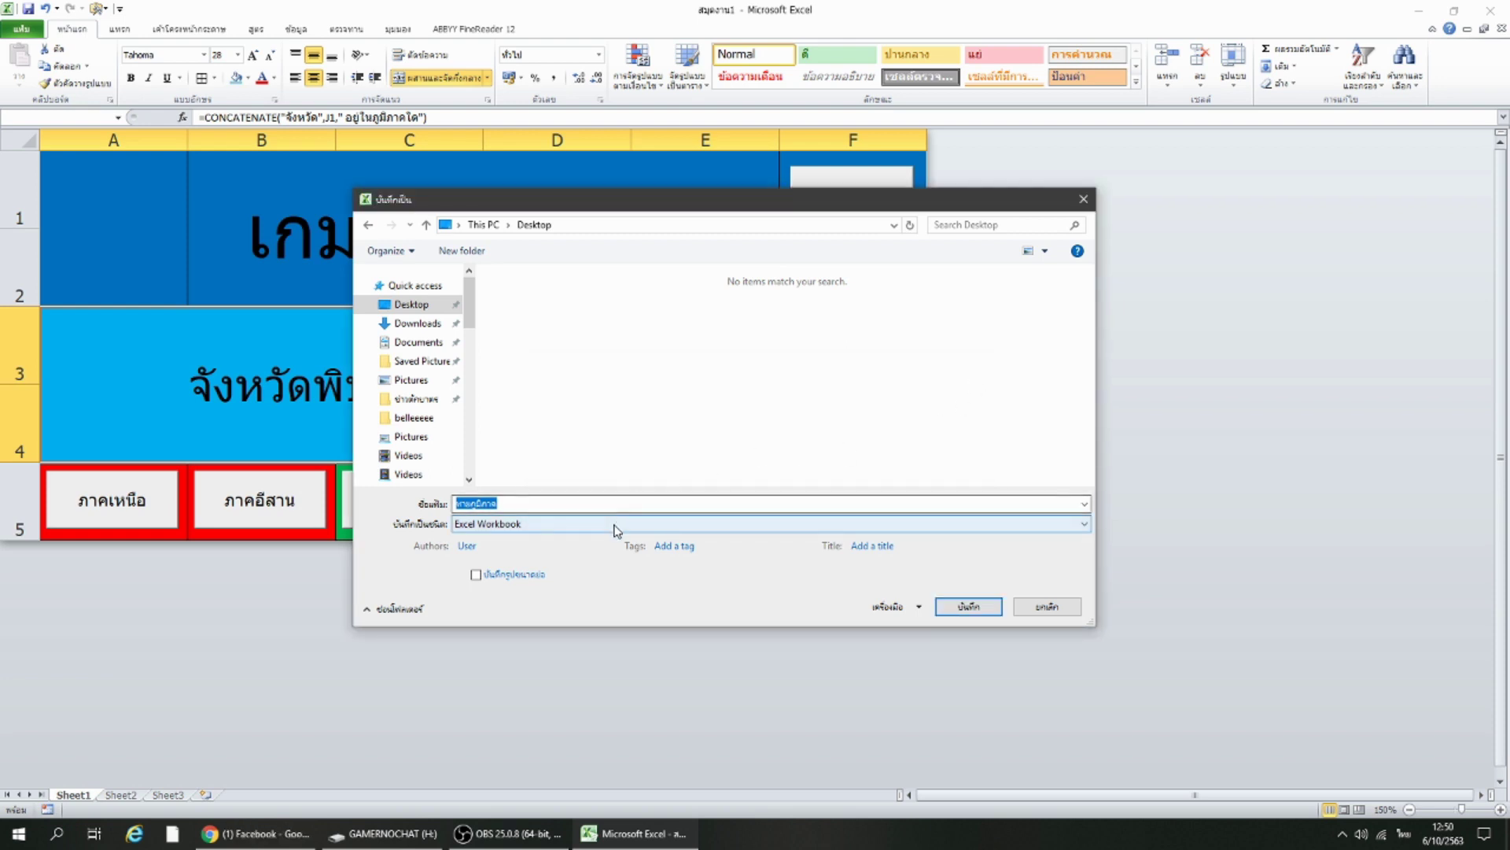
left_click(613, 524)
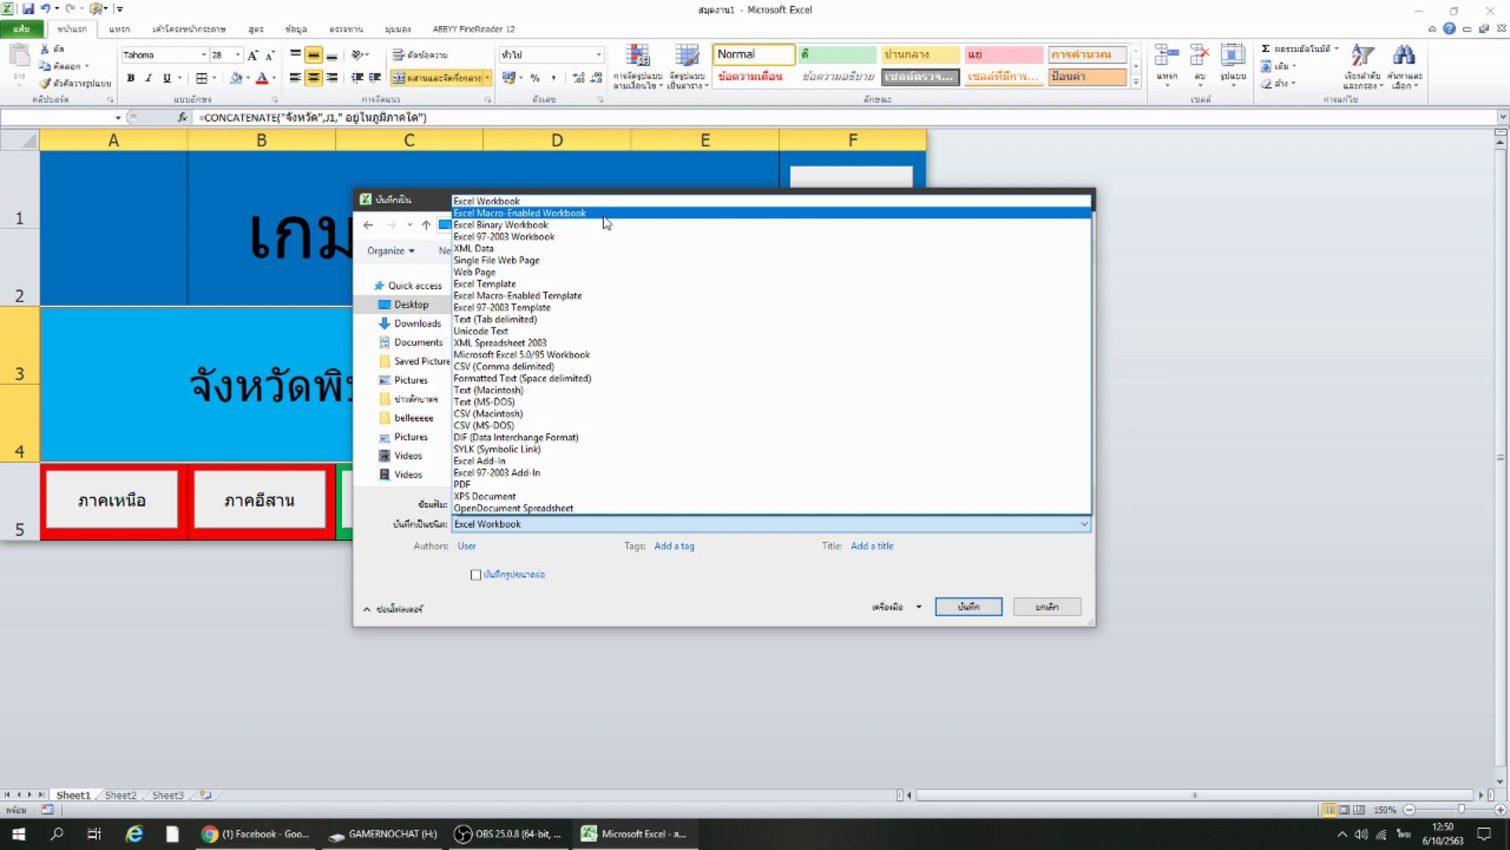
left_click(606, 214)
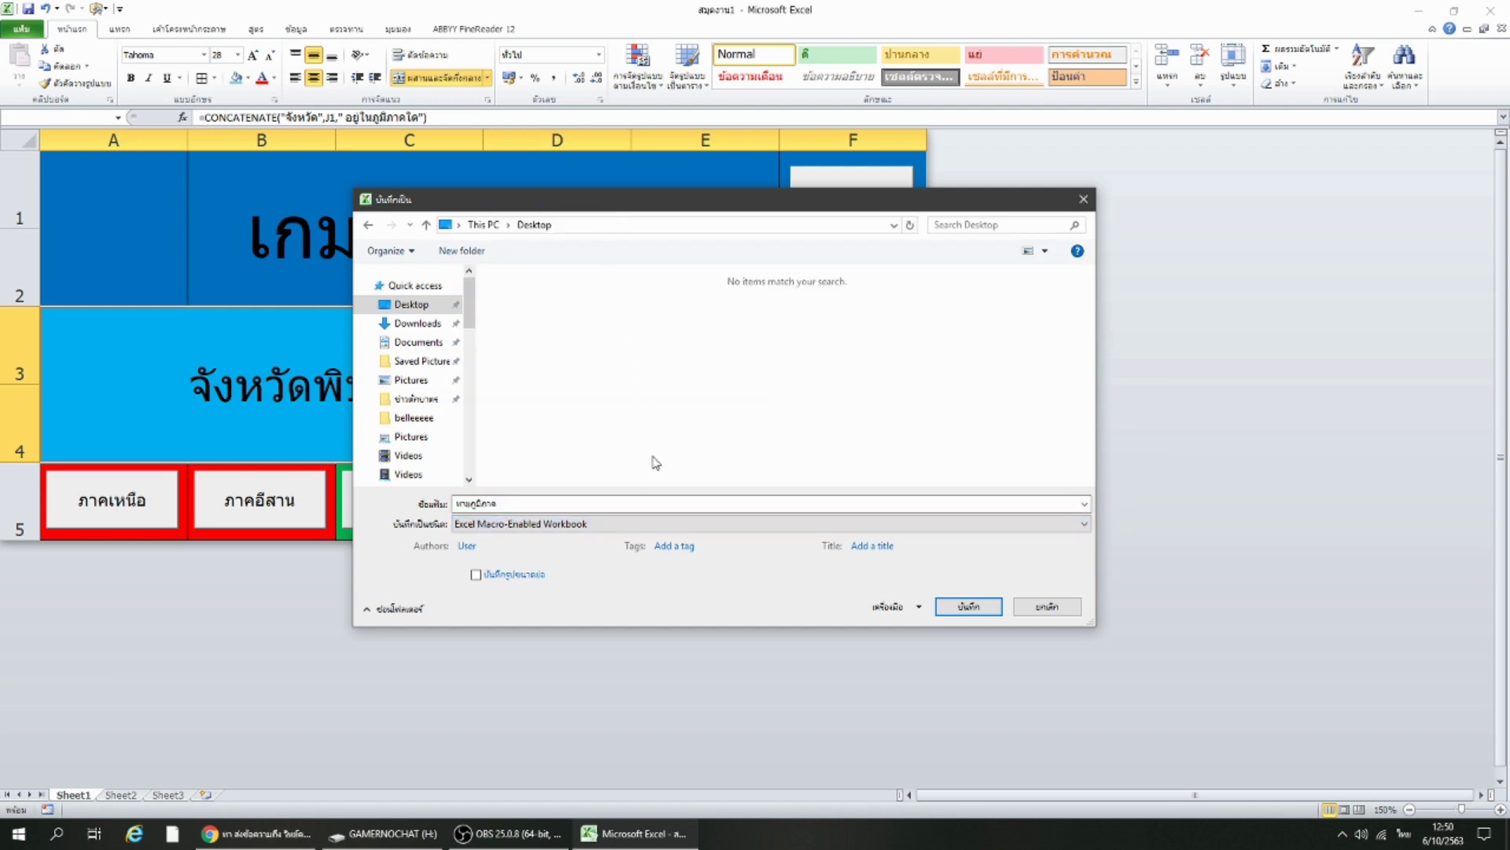
left_click(957, 613)
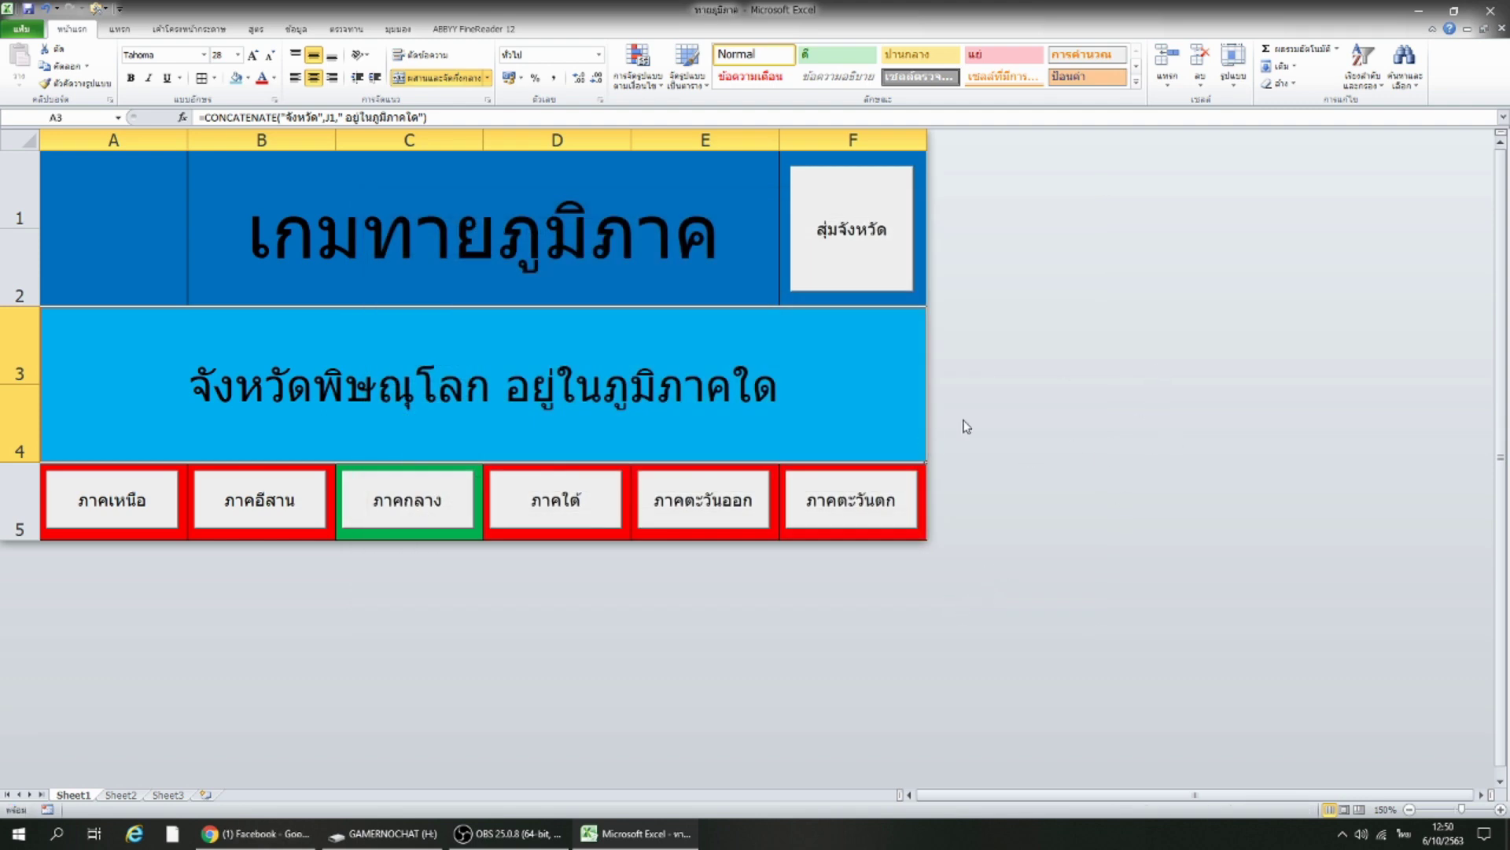
Close Excel, reopen ทายภูมิภาค.xlsm from the Desktop, and enable its content.
left_click(1489, 11)
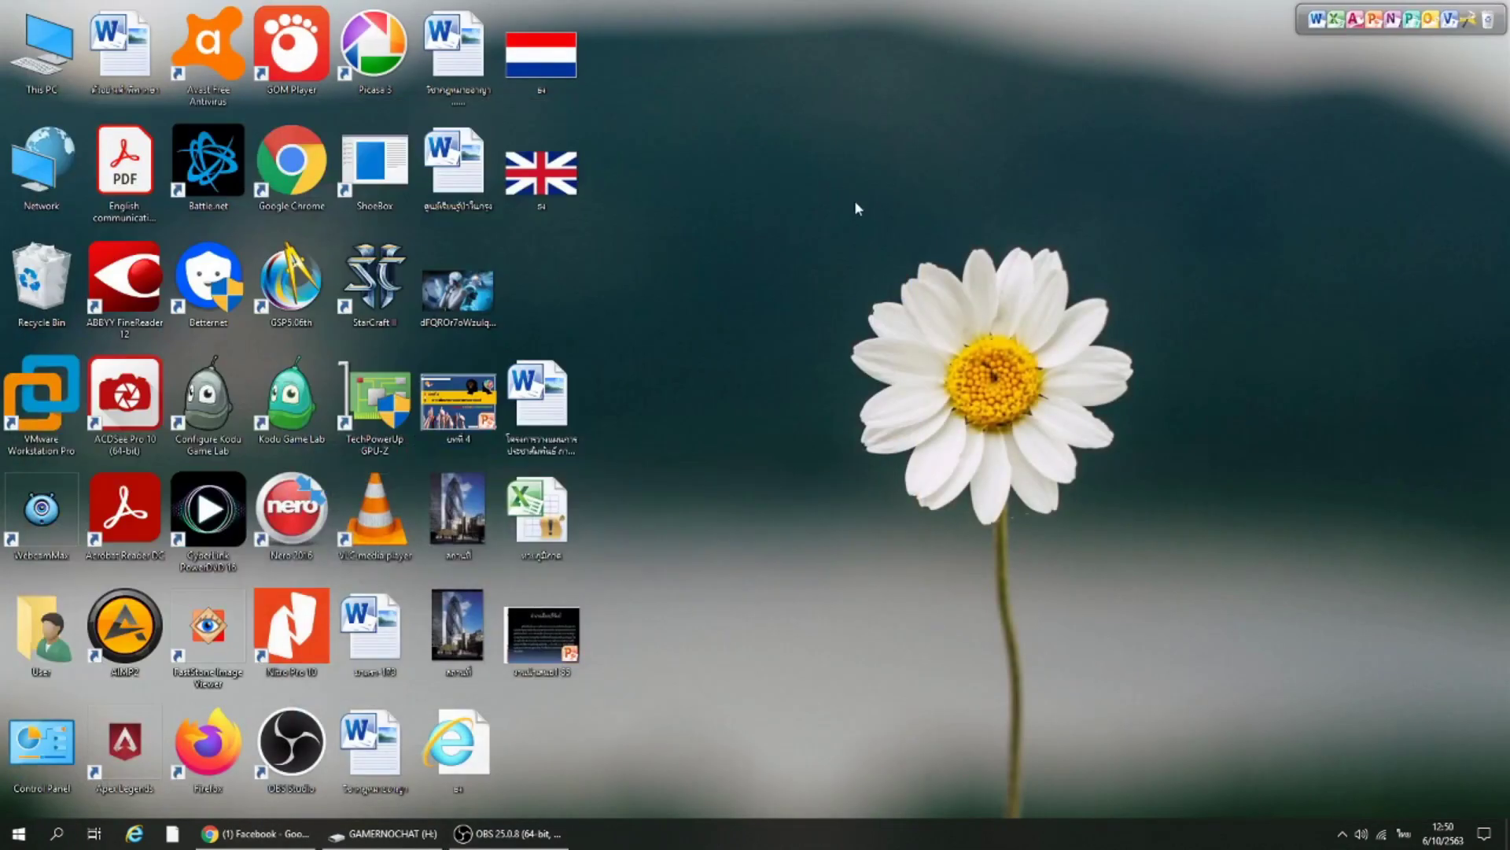
double_click(541, 523)
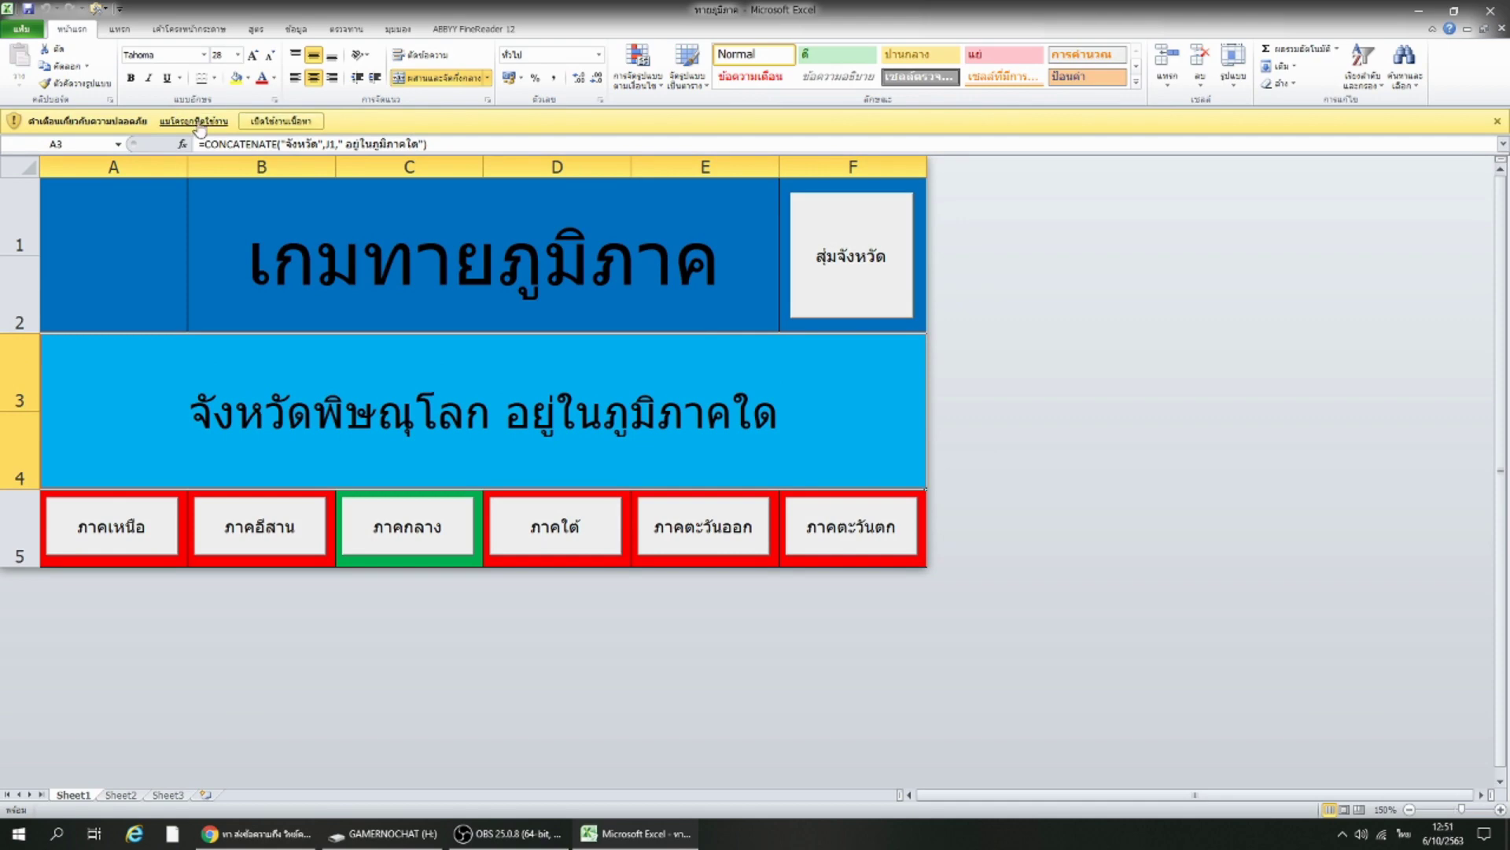
left_click(269, 122)
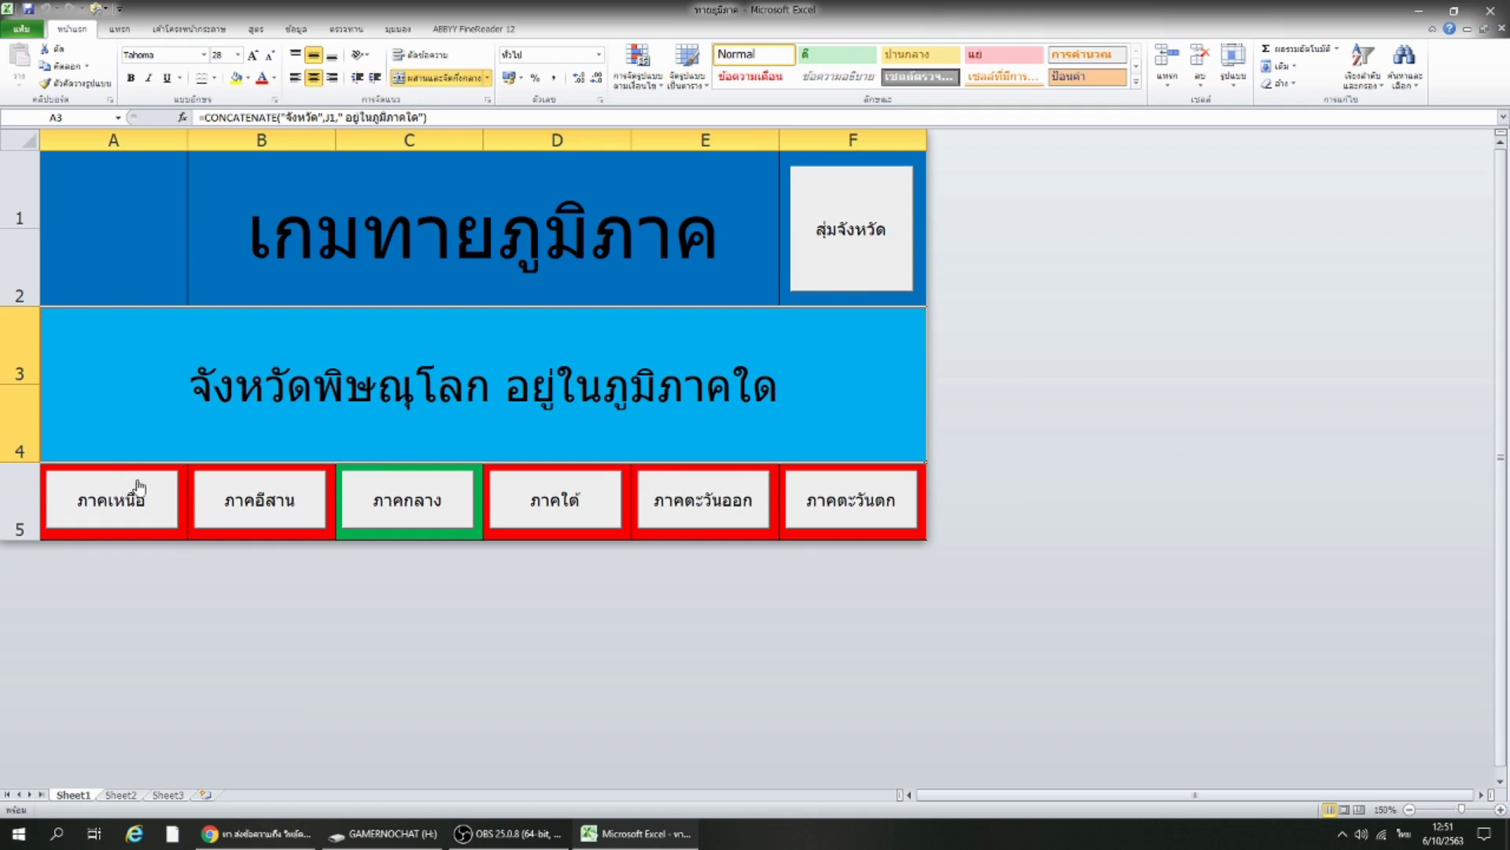
Draw a random province and try each region answer button, starting with ภาคเหนือ.
left_click(869, 211)
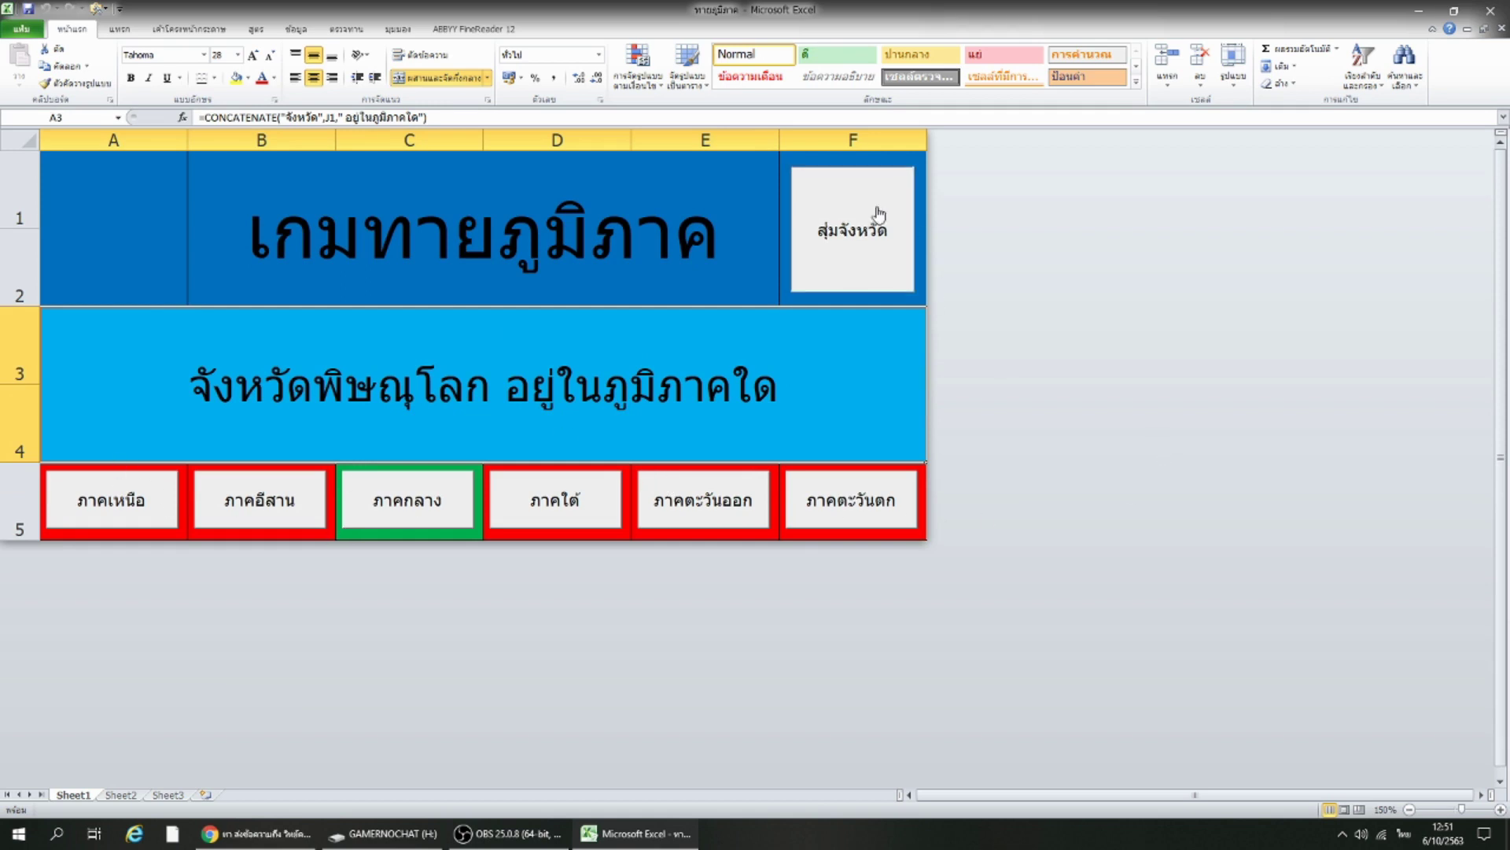
left_click(122, 502)
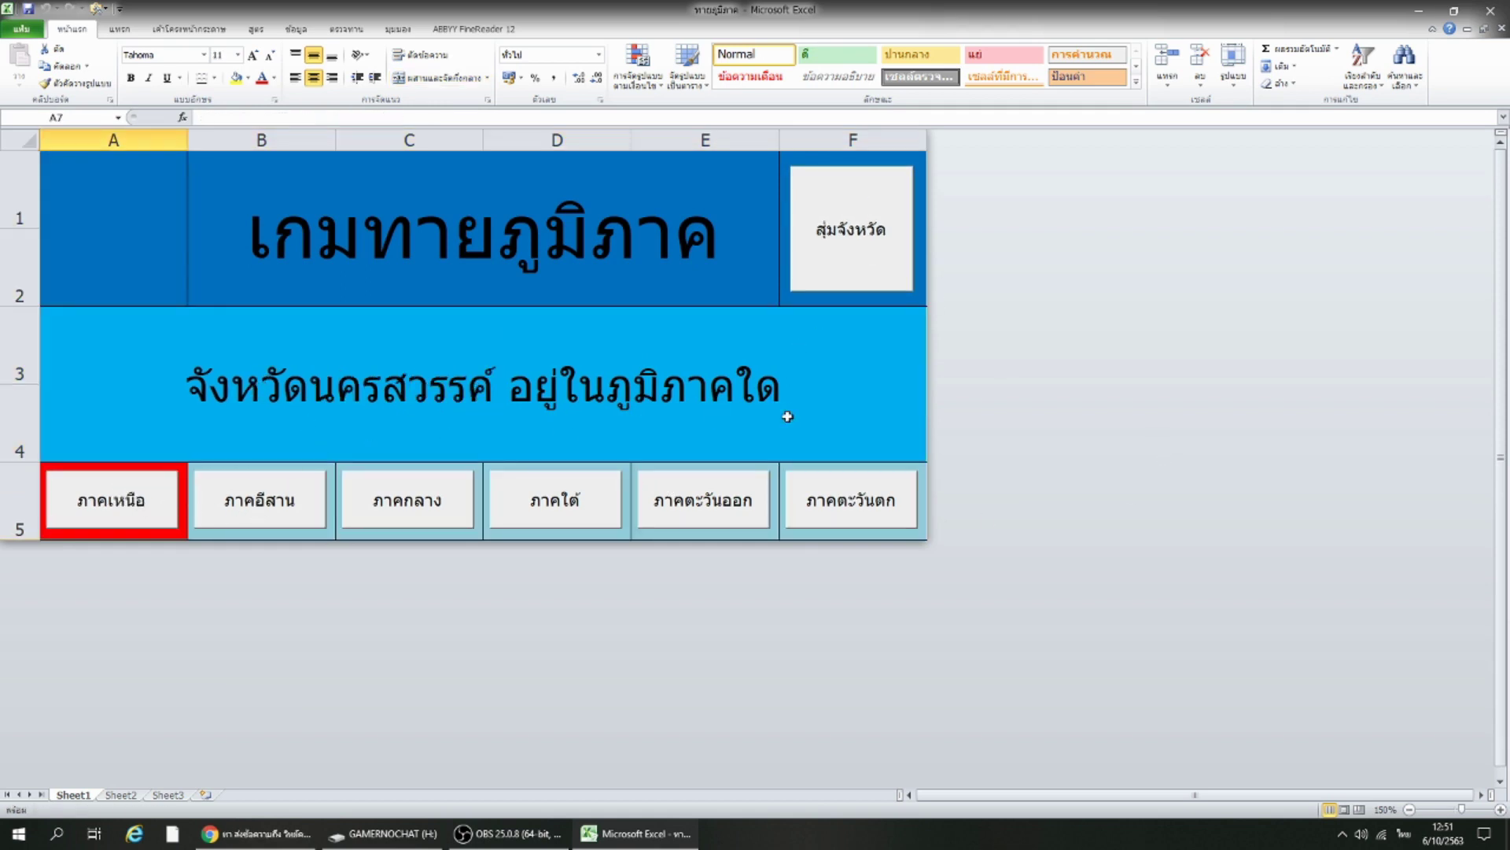
left_click(273, 513)
left_click(405, 501)
left_click(555, 501)
left_click(677, 501)
left_click(799, 500)
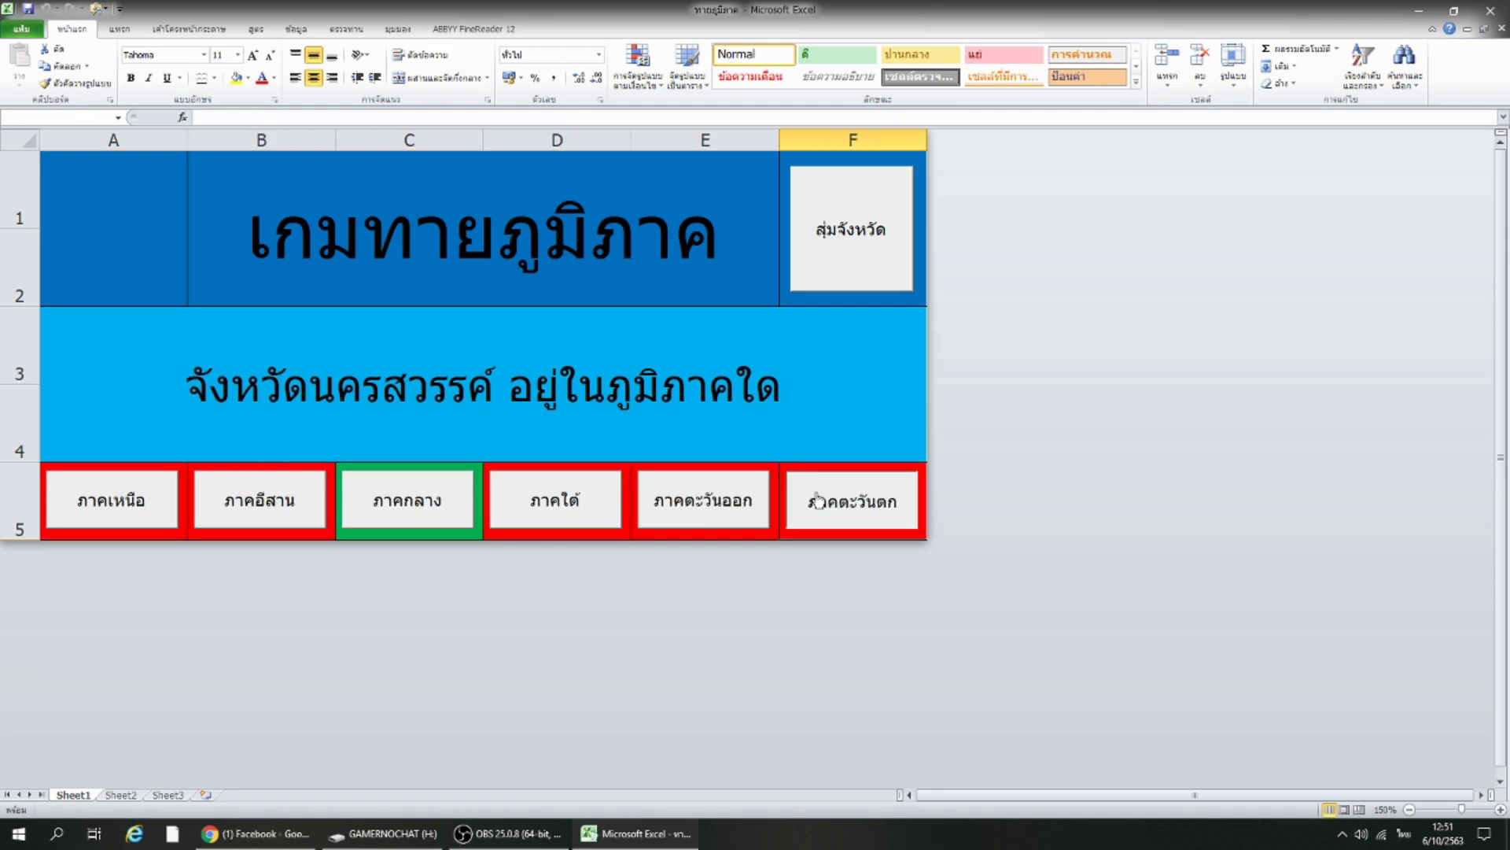
left_click(789, 417)
Draw a new province (อุบลราชธานี), check the lists on Sheet2, and return to Sheet1.
left_click(837, 262)
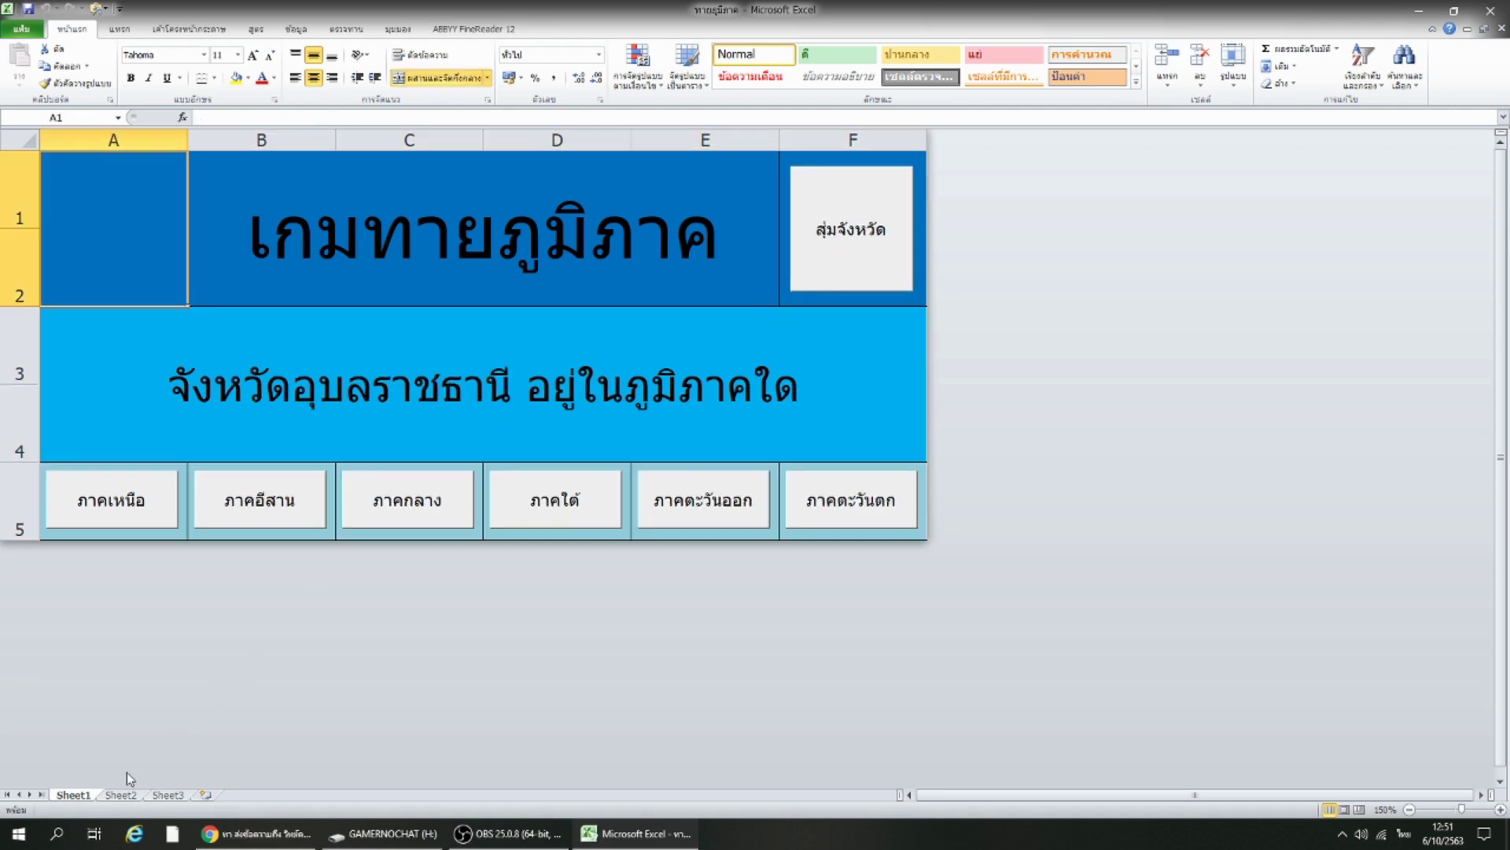
left_click(118, 796)
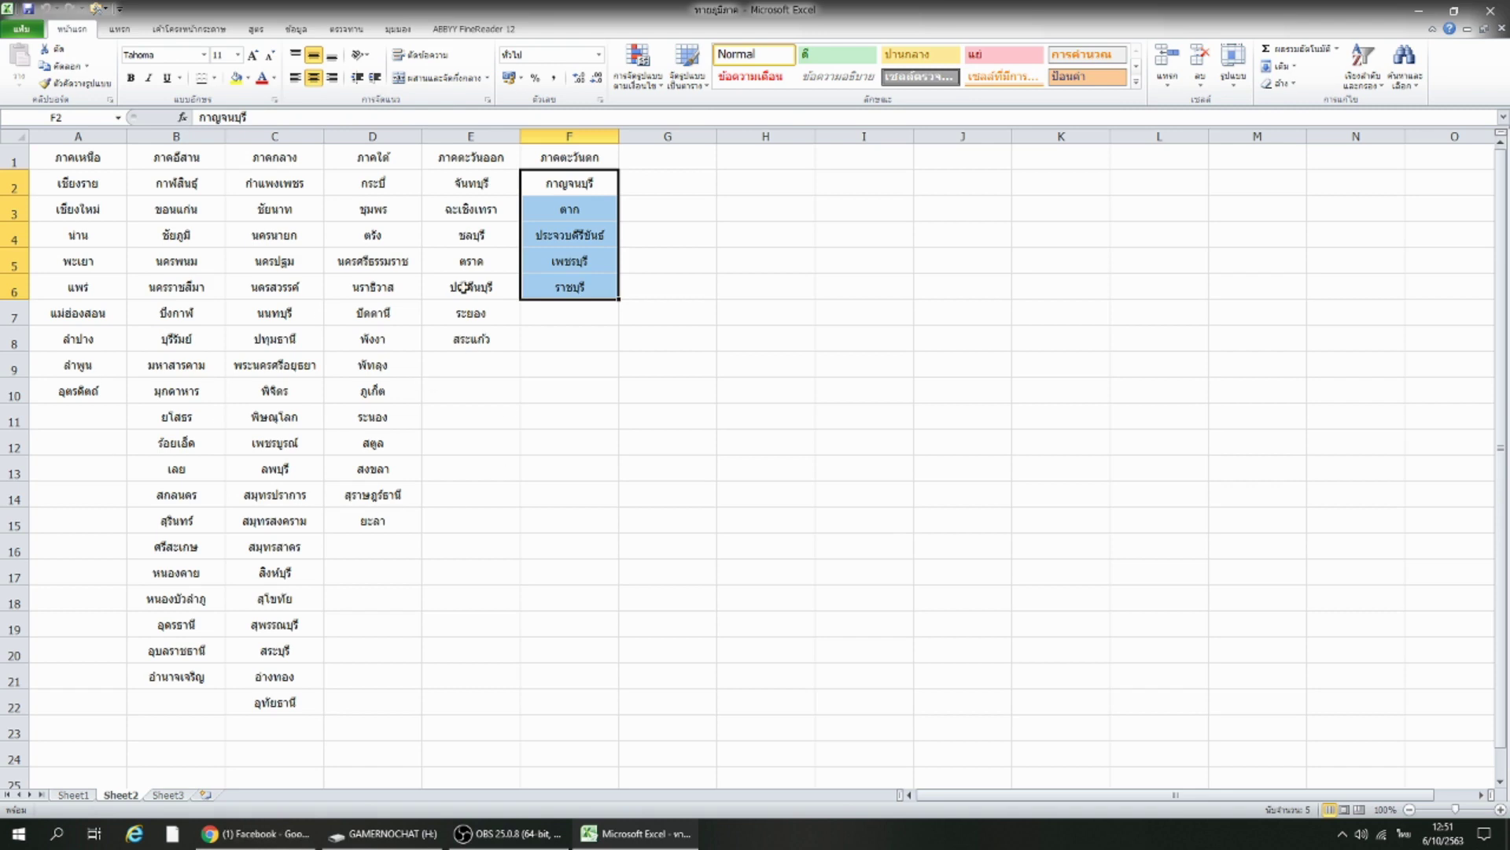
left_click(75, 794)
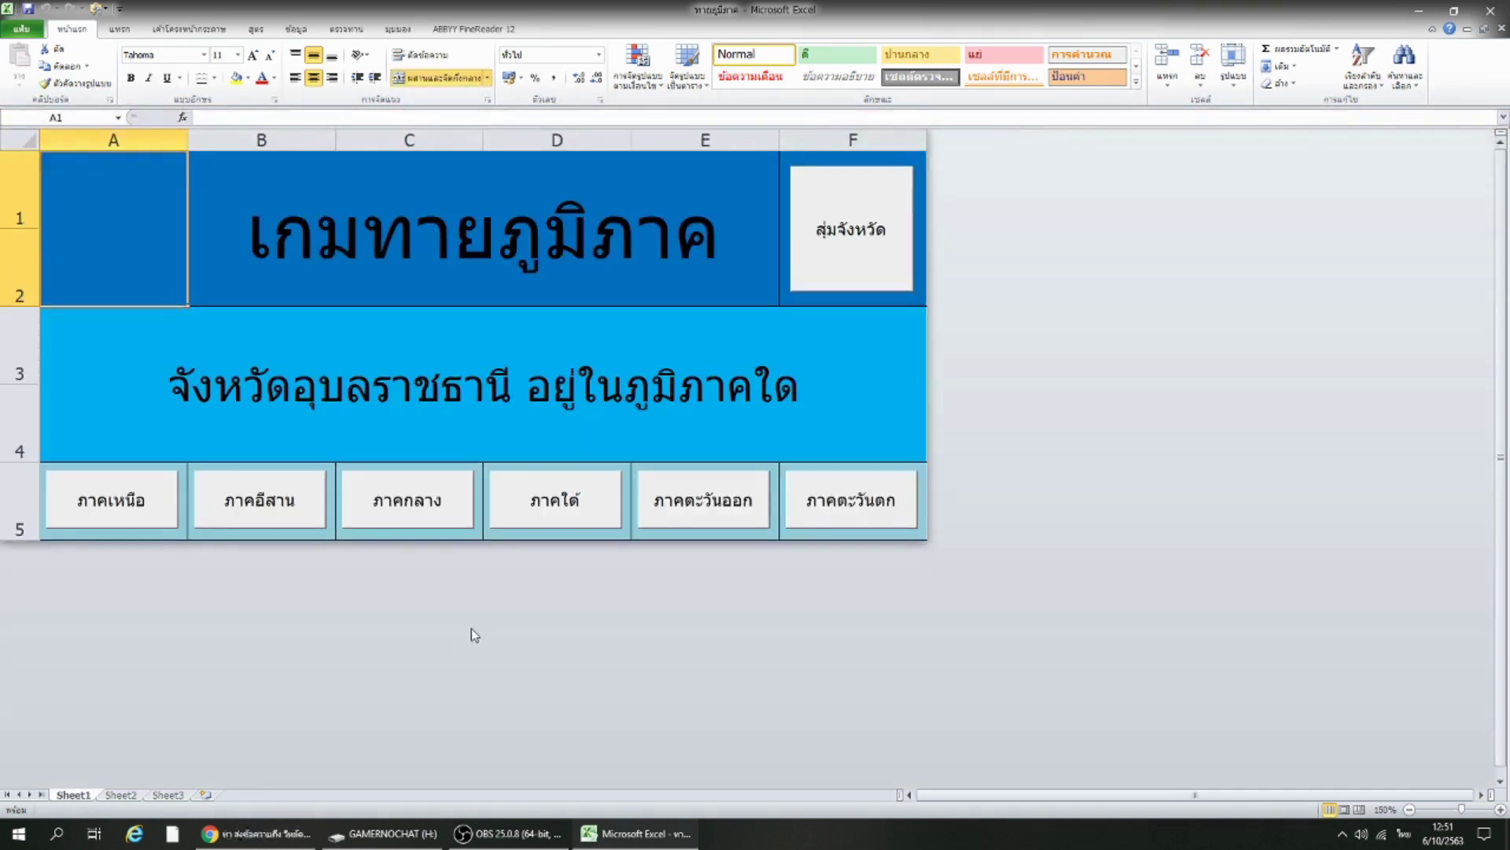